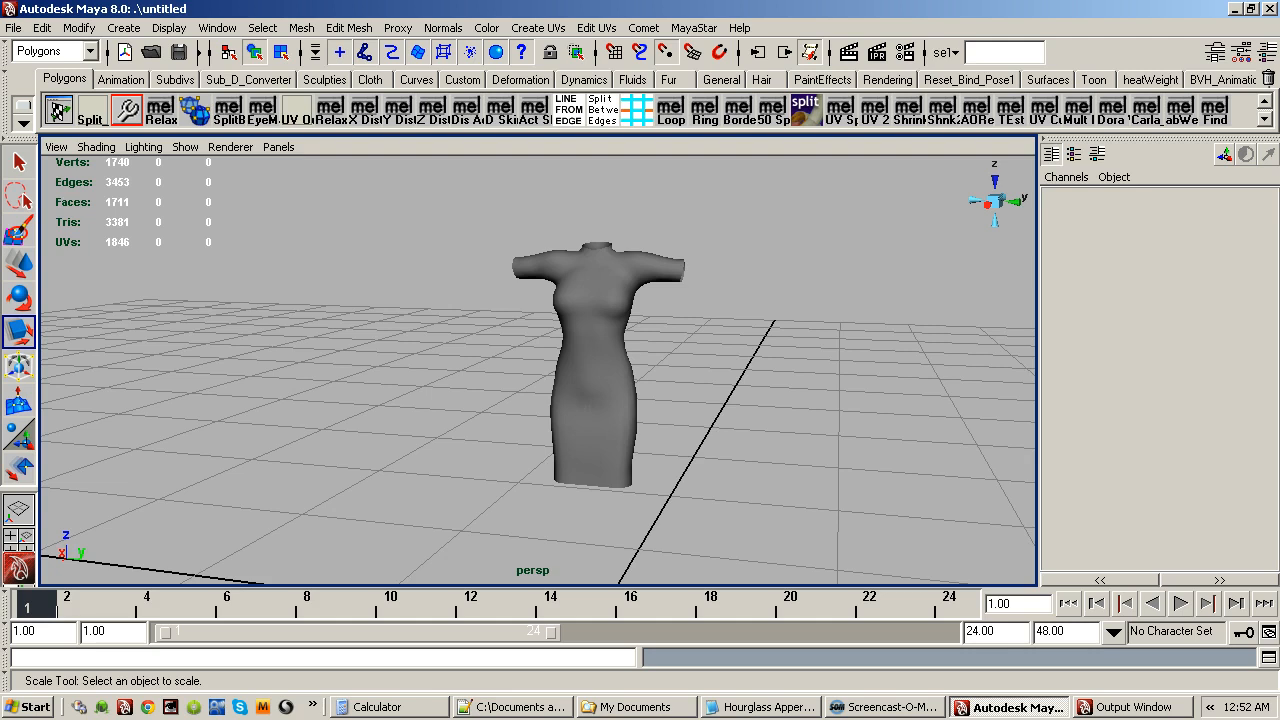
click(695, 28)
mouse_move(772, 584)
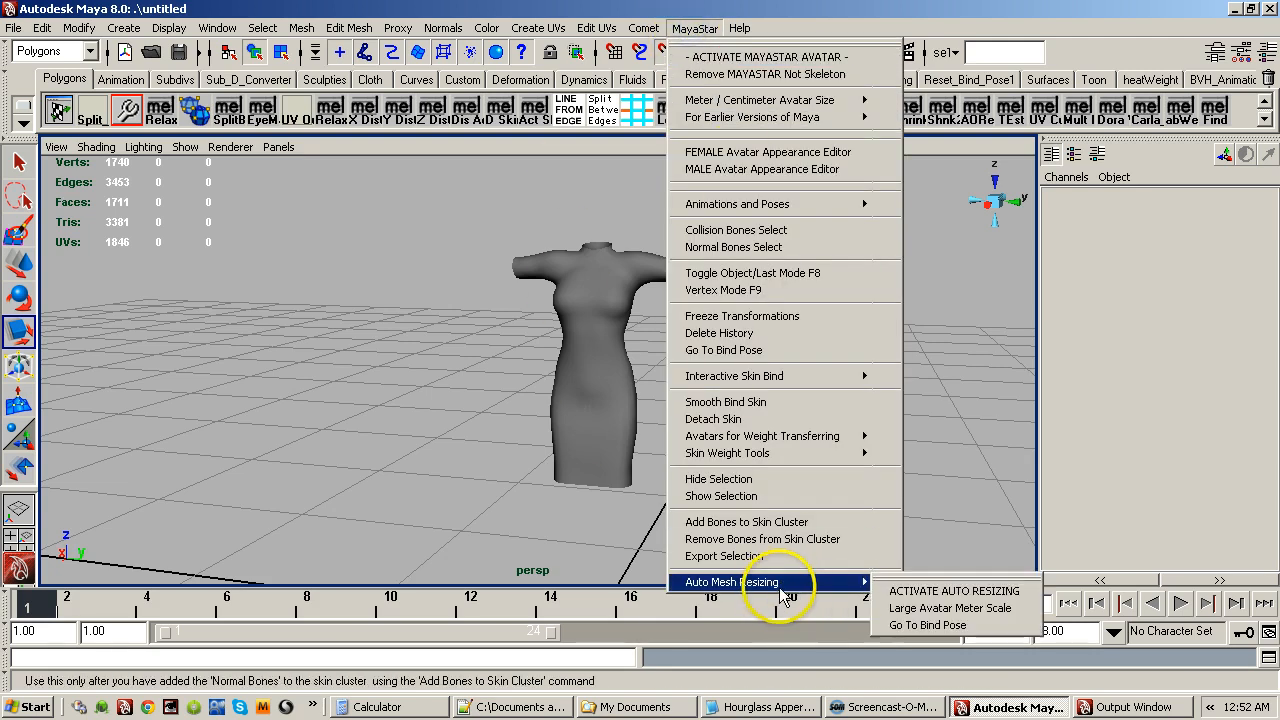
click(335, 464)
click(303, 522)
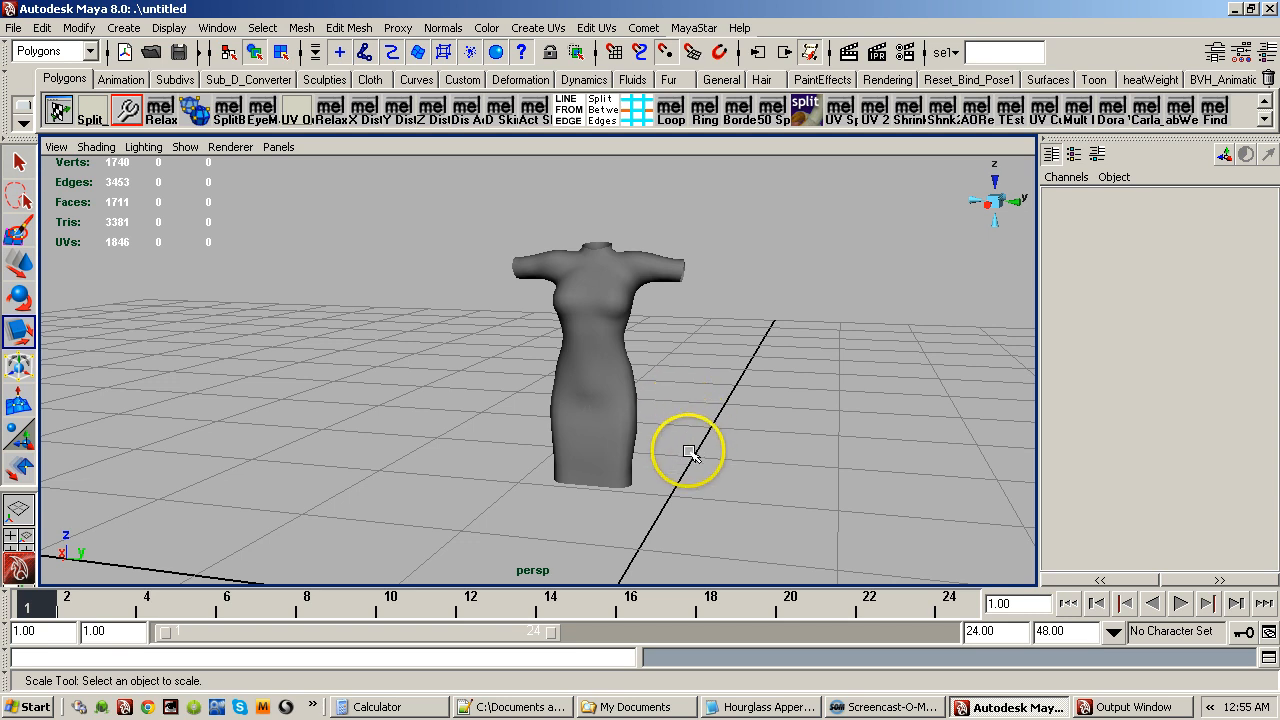
alt+drag(684, 437, 571, 349)
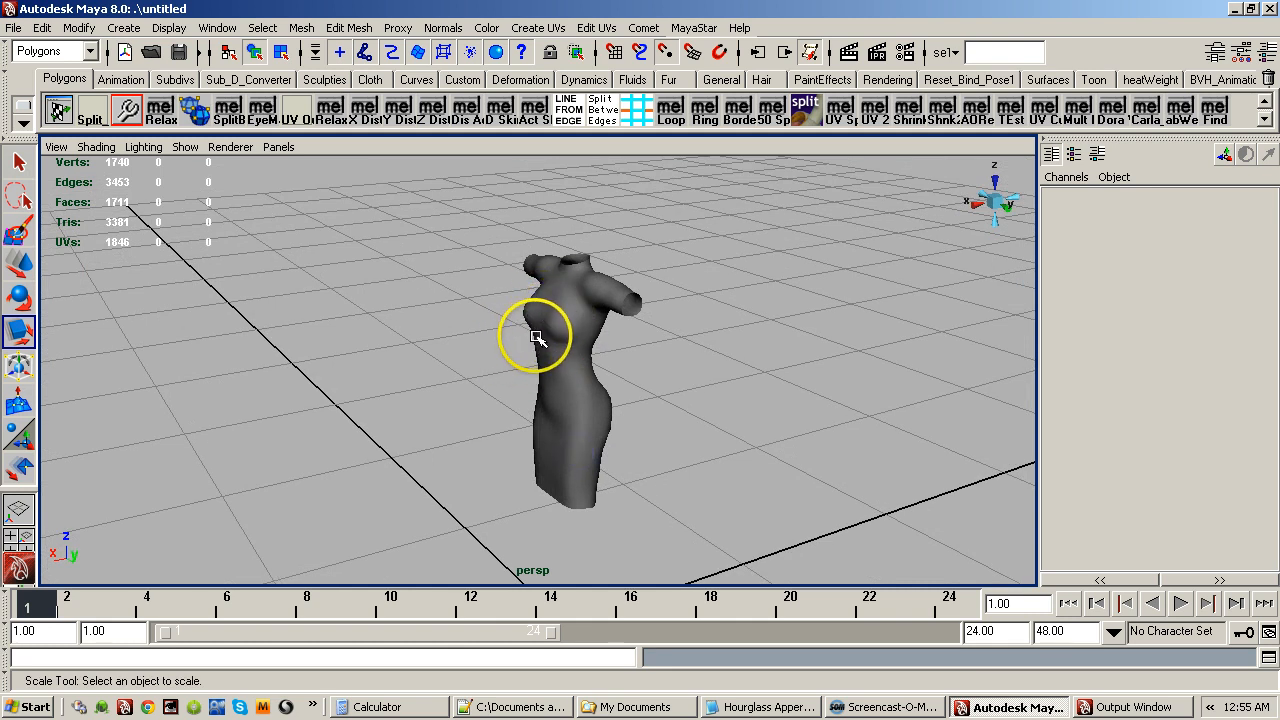
alt+drag(537, 366, 585, 395)
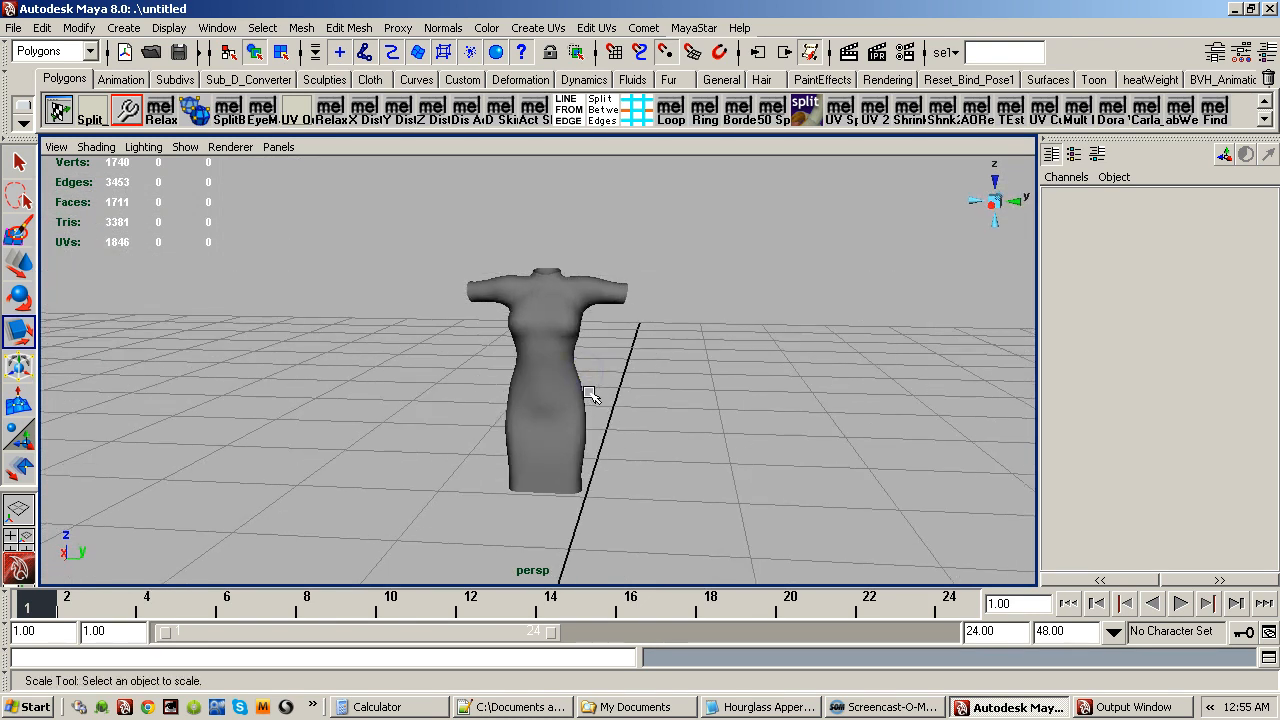
Keep the MayaStar commands open in a floating window and activate the MayaStar avatar.
click(694, 28)
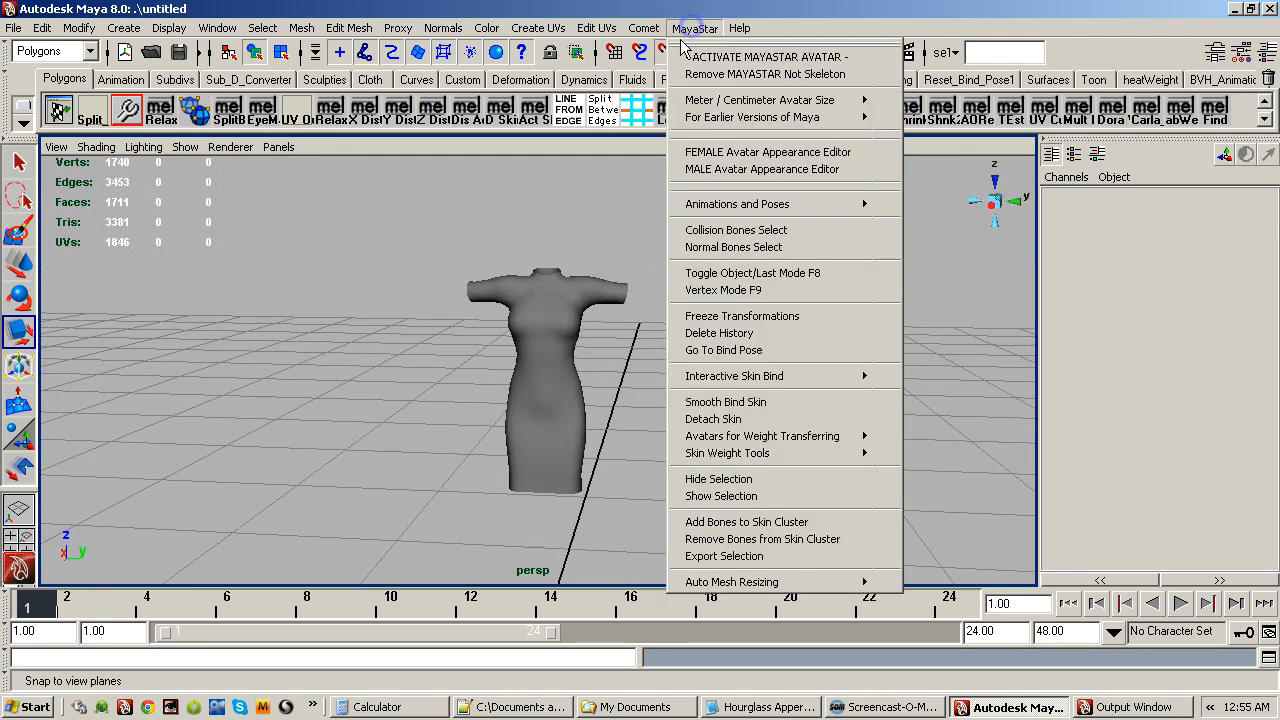
click(697, 44)
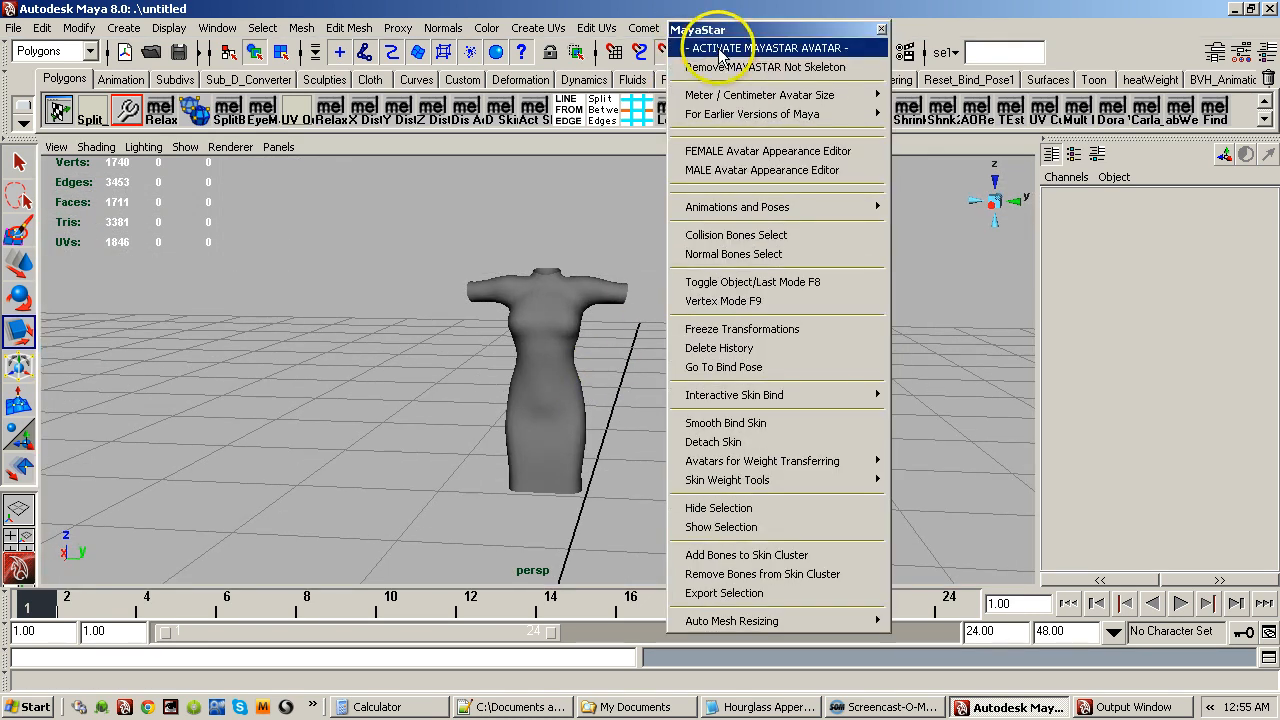
click(717, 50)
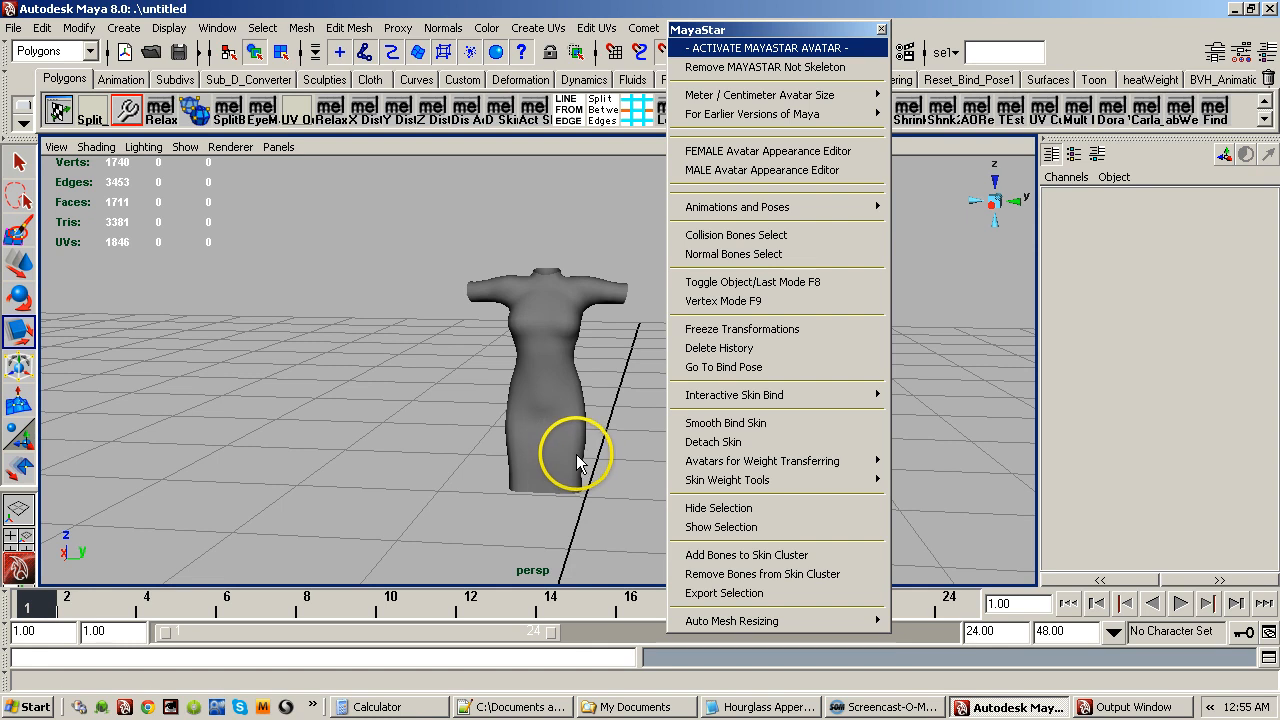
Set the MayaStar avatar size to Meter Scale.
alt+drag(582, 437, 460, 447)
alt+right_drag(500, 430, 723, 358)
alt+drag(480, 395, 619, 391)
alt+right_drag(619, 391, 507, 398)
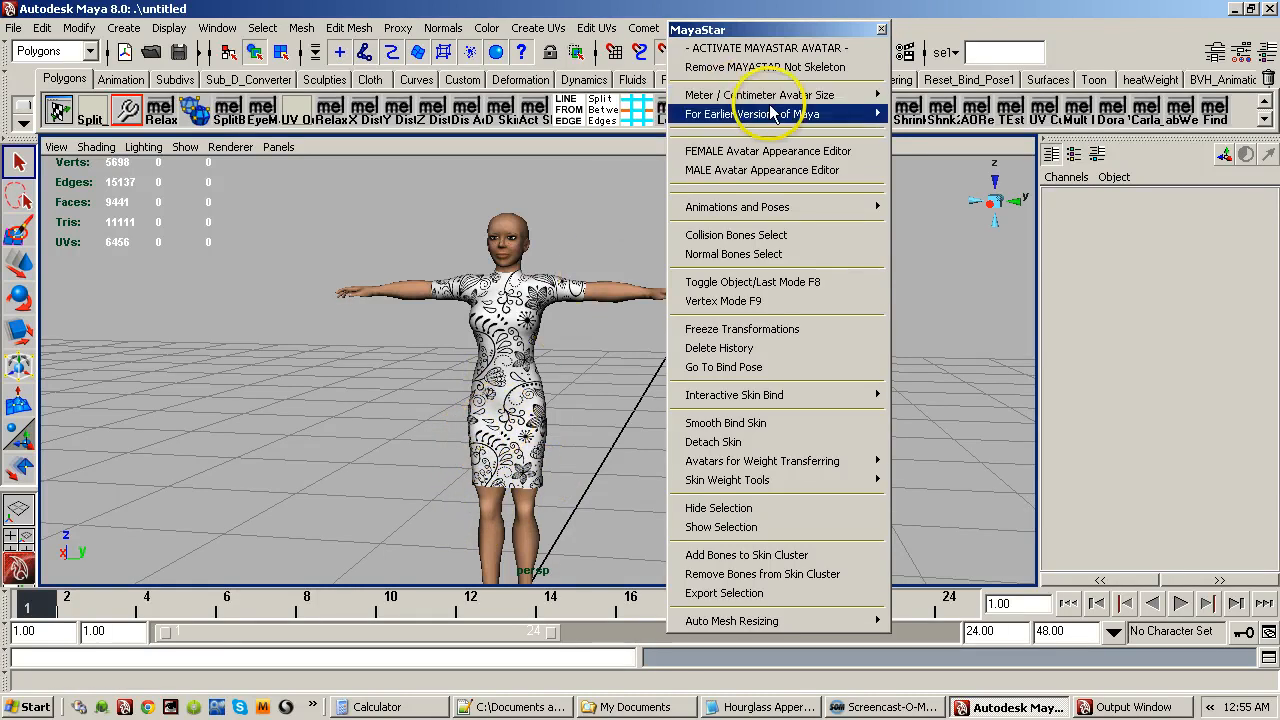
click(826, 94)
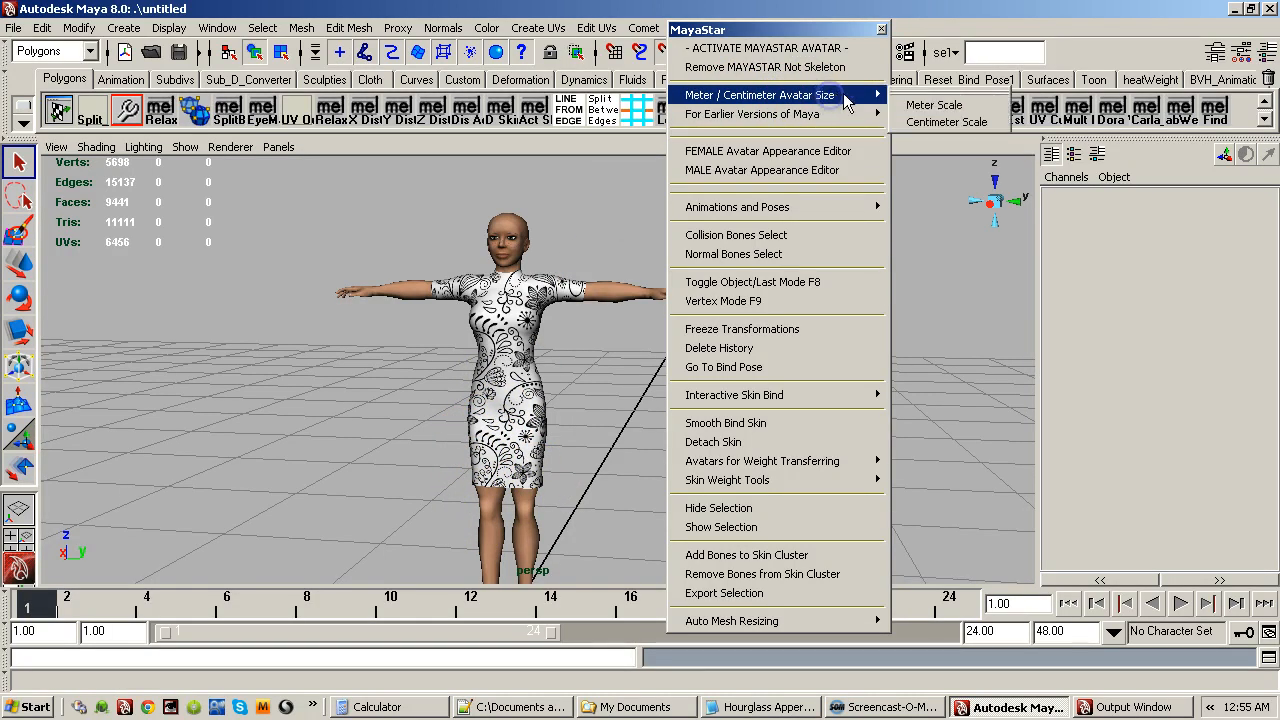
click(910, 99)
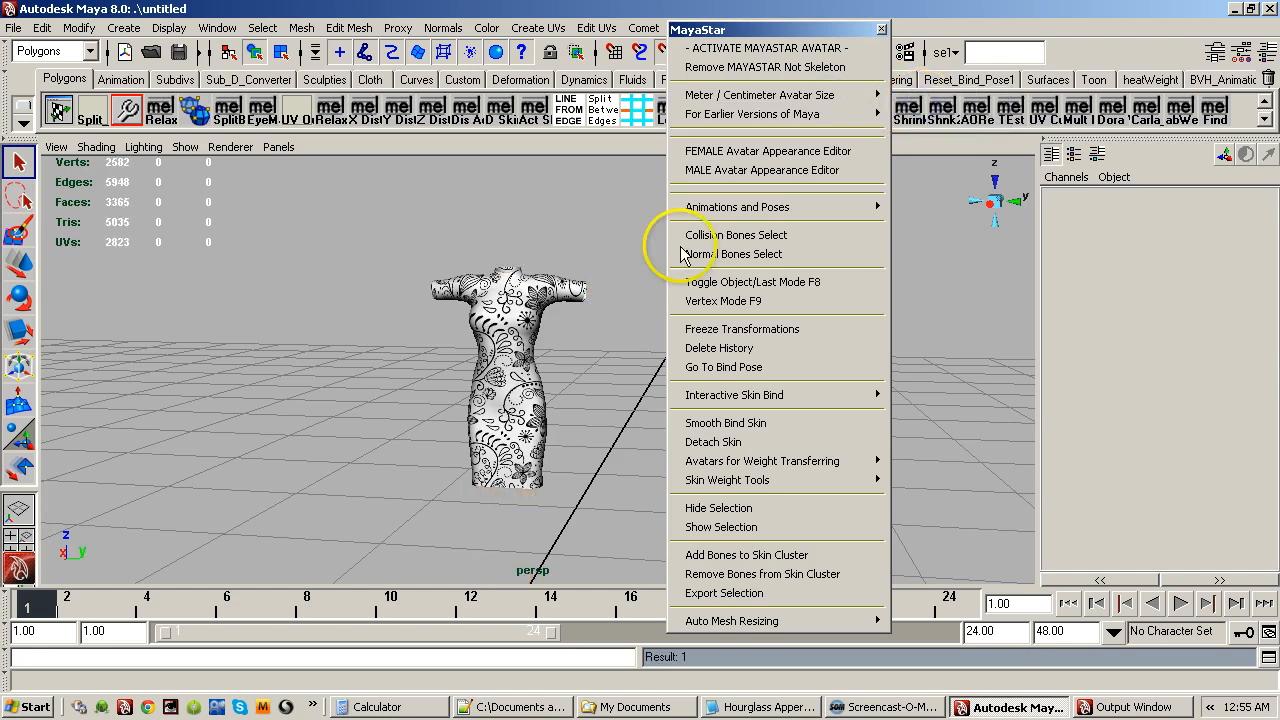
Scale the dress mesh to 100 in X, Y and Z to match the meter-scale avatar.
alt+right_drag(571, 329, 612, 243)
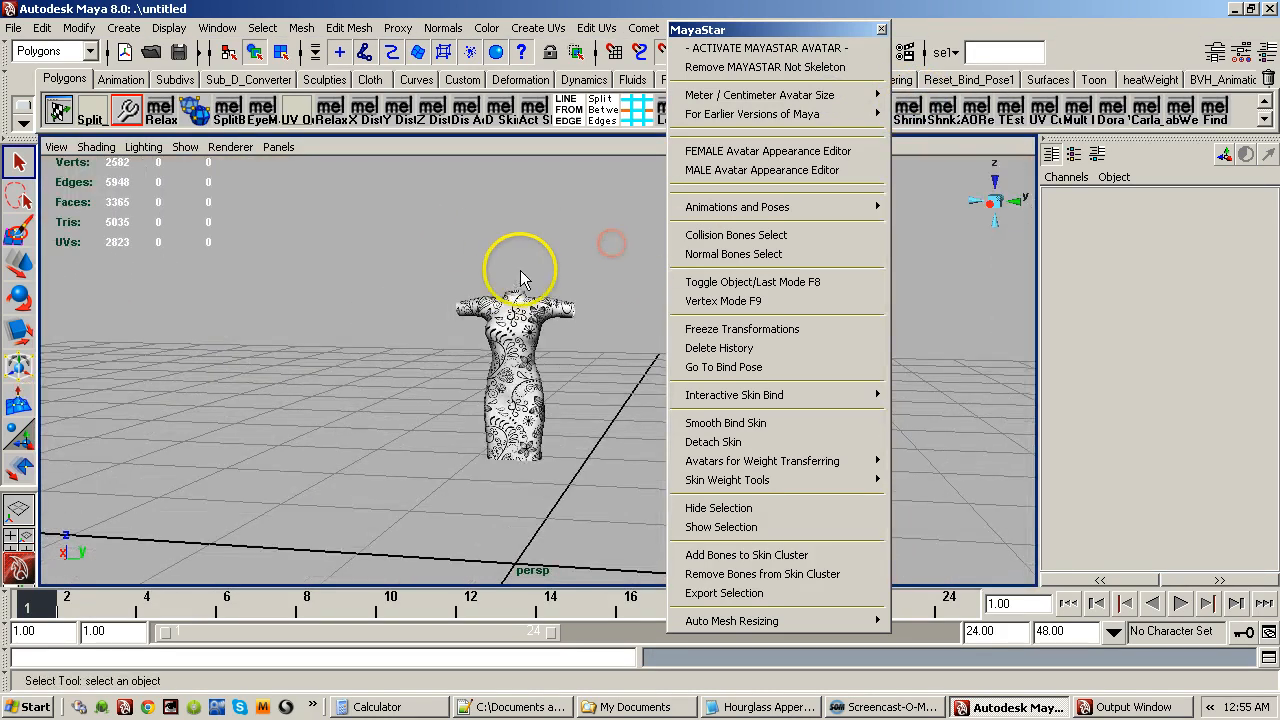
click(520, 280)
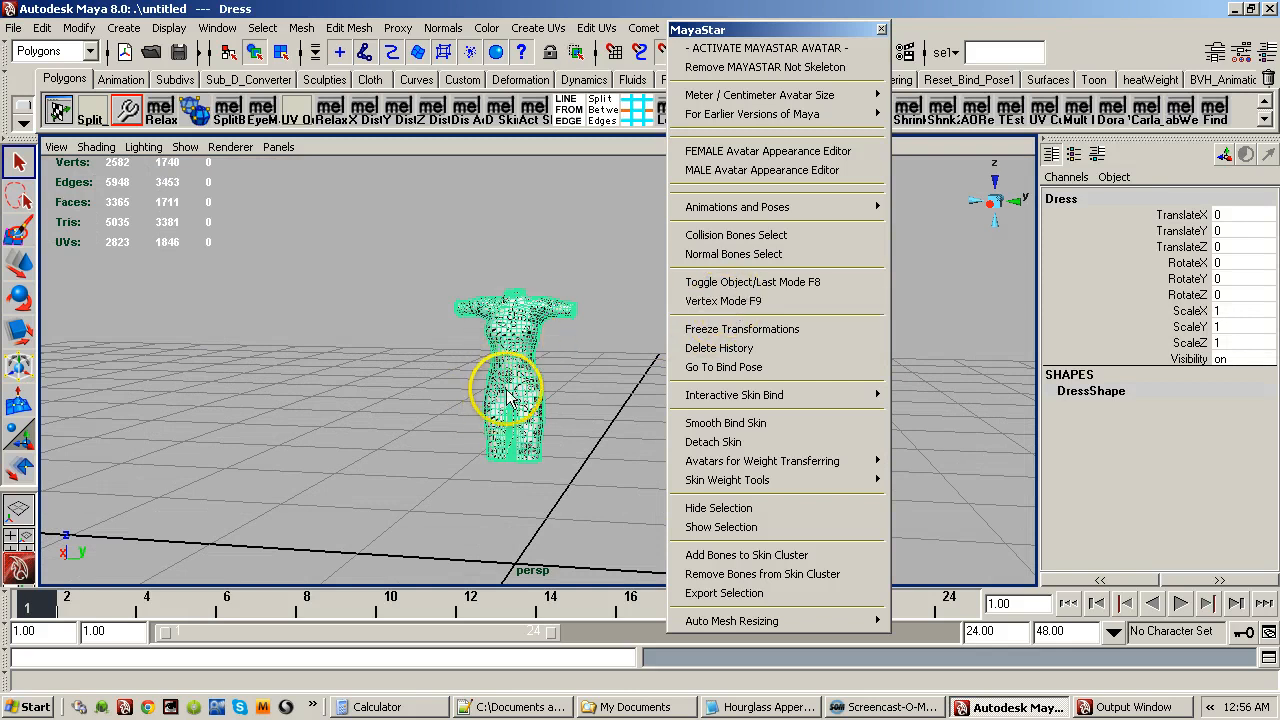
key(r)
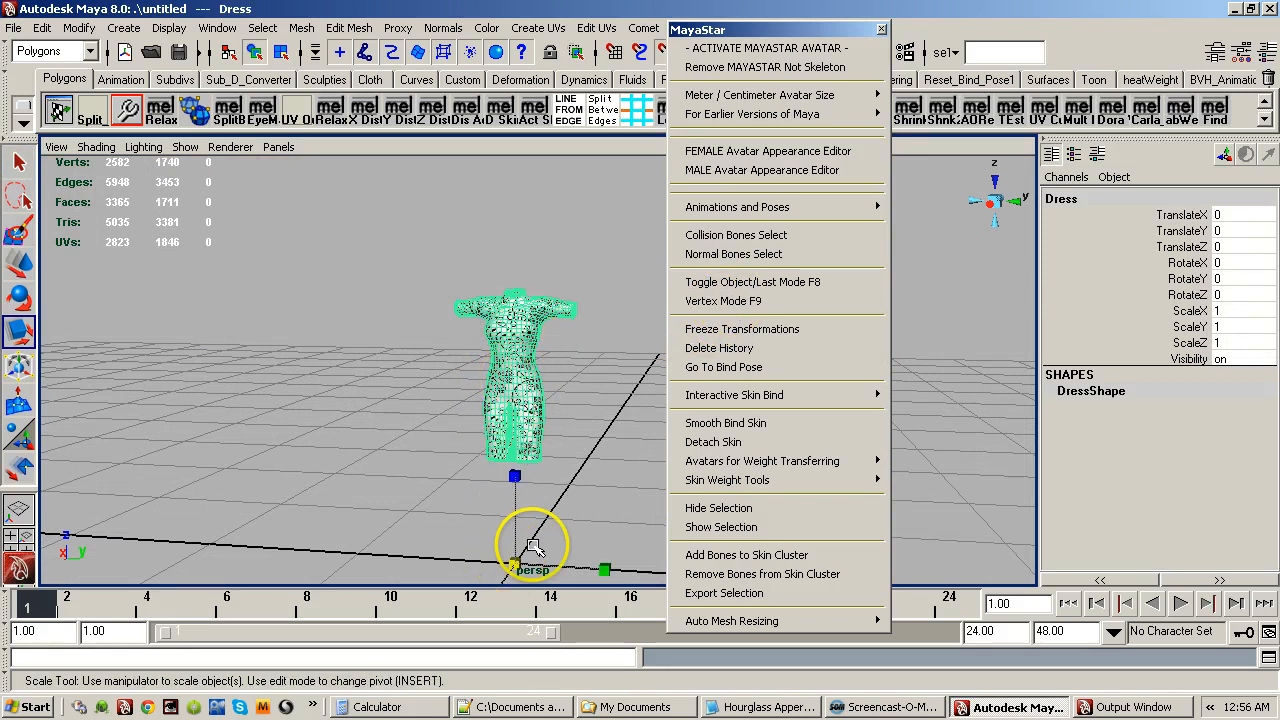
mouse_move(523, 537)
alt+mouse_down()
mouse_move(512, 541)
mouse_move(535, 535)
alt+mouse_up()
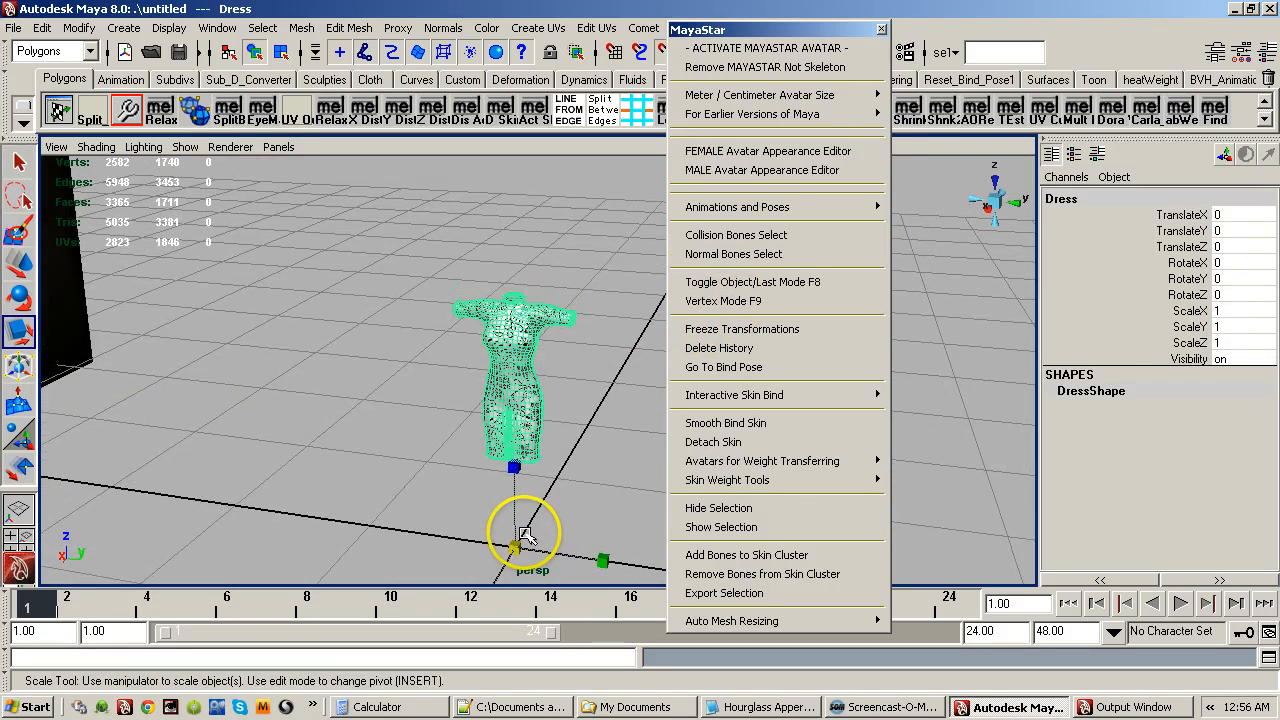
key(w)
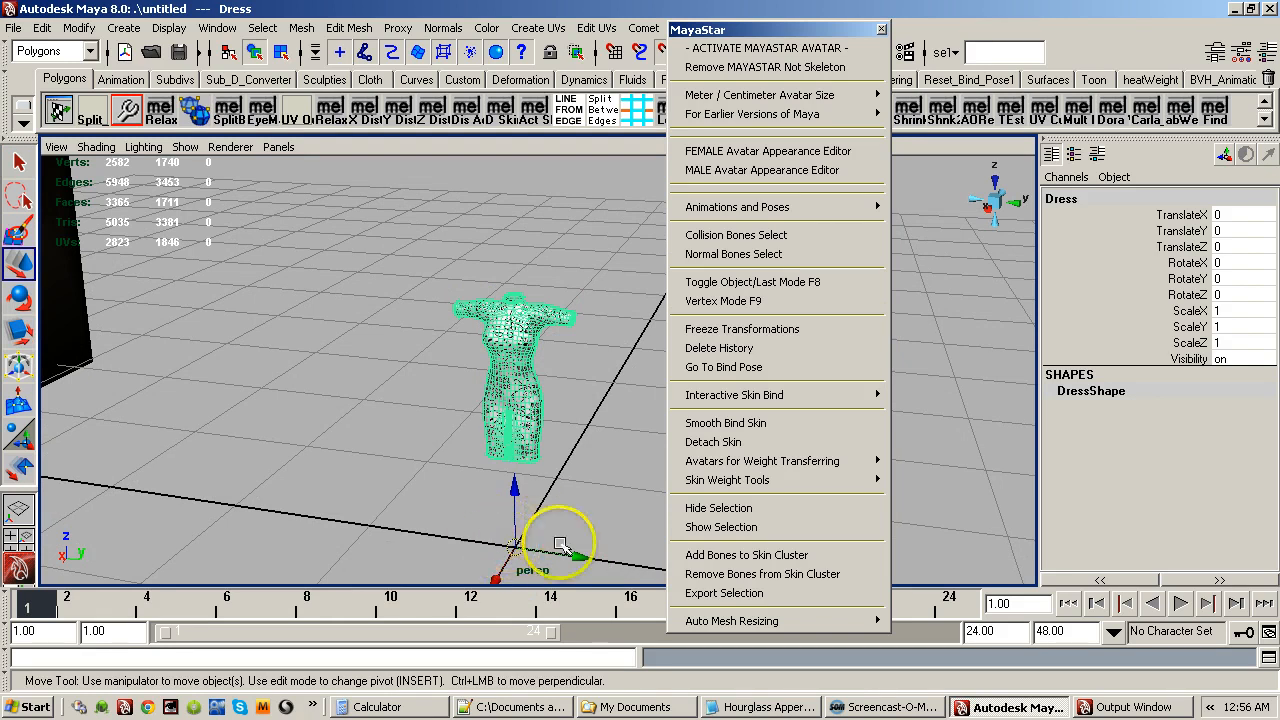
key(r)
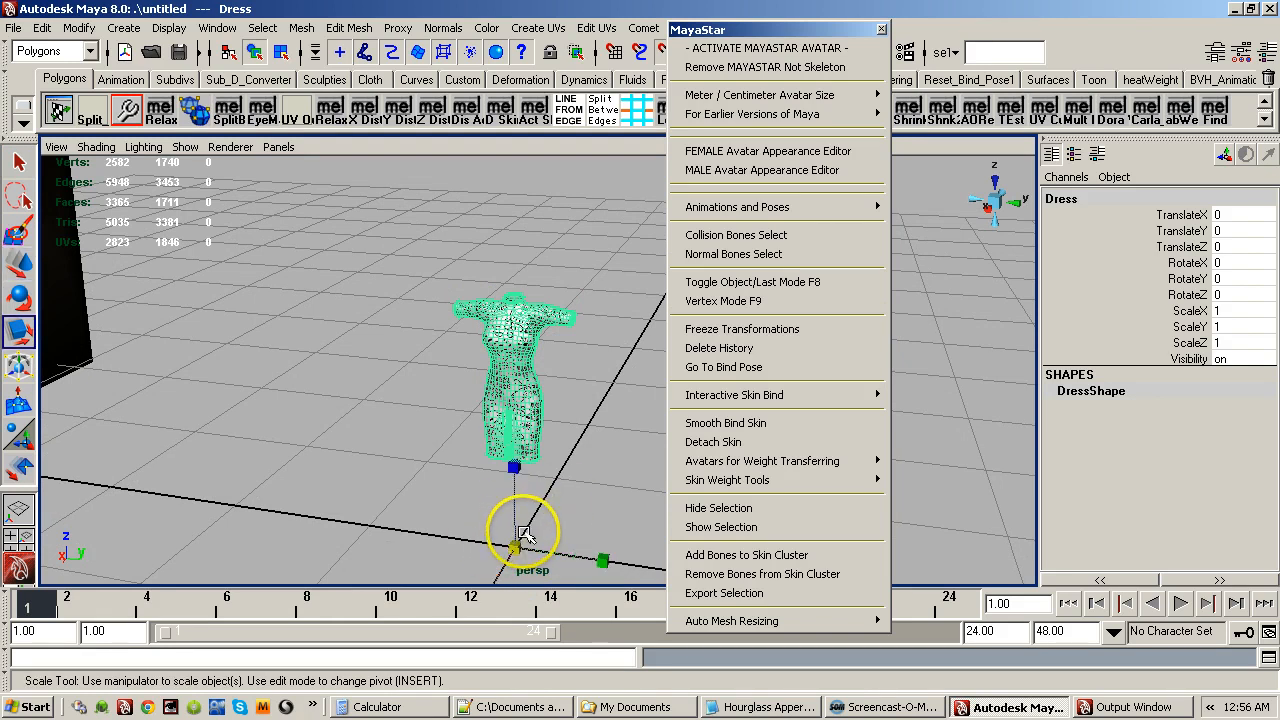
double_click(1227, 311)
drag(1238, 345, 1212, 337)
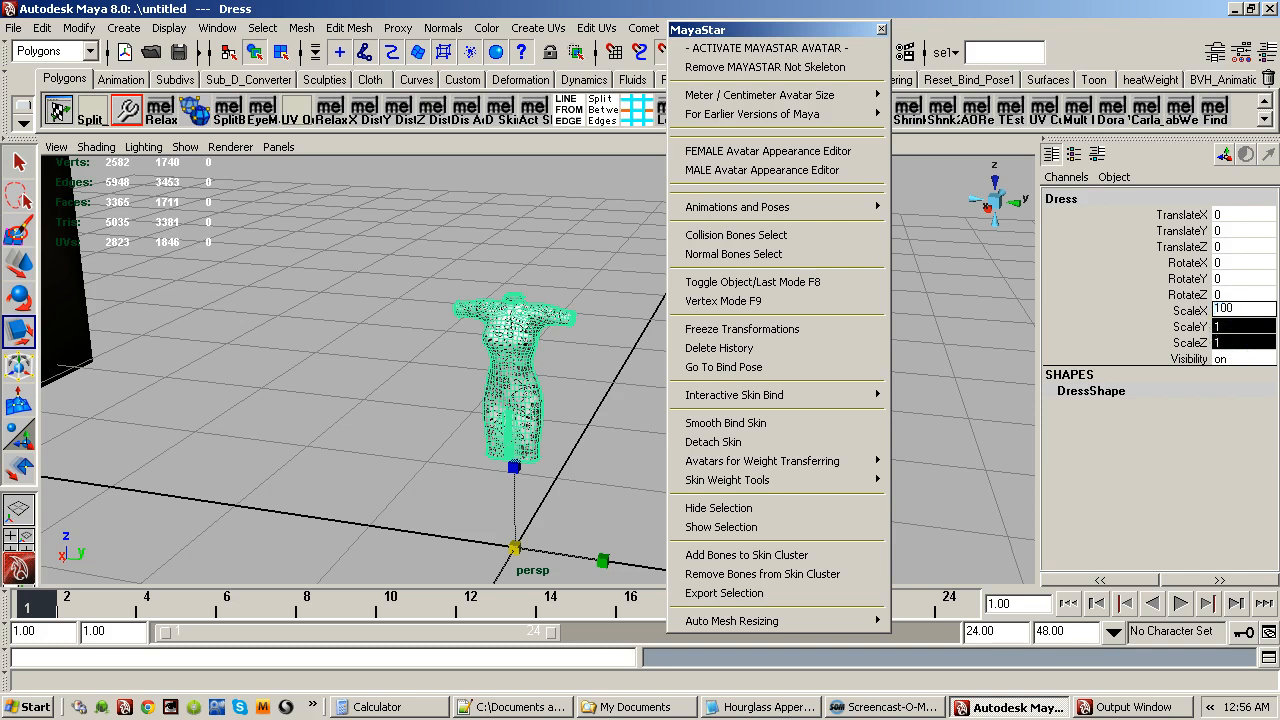
key(Return)
Examine the fit of the scaled dress on the avatar's body from the hem up to the shoulders.
alt+right_drag(345, 311, 249, 300)
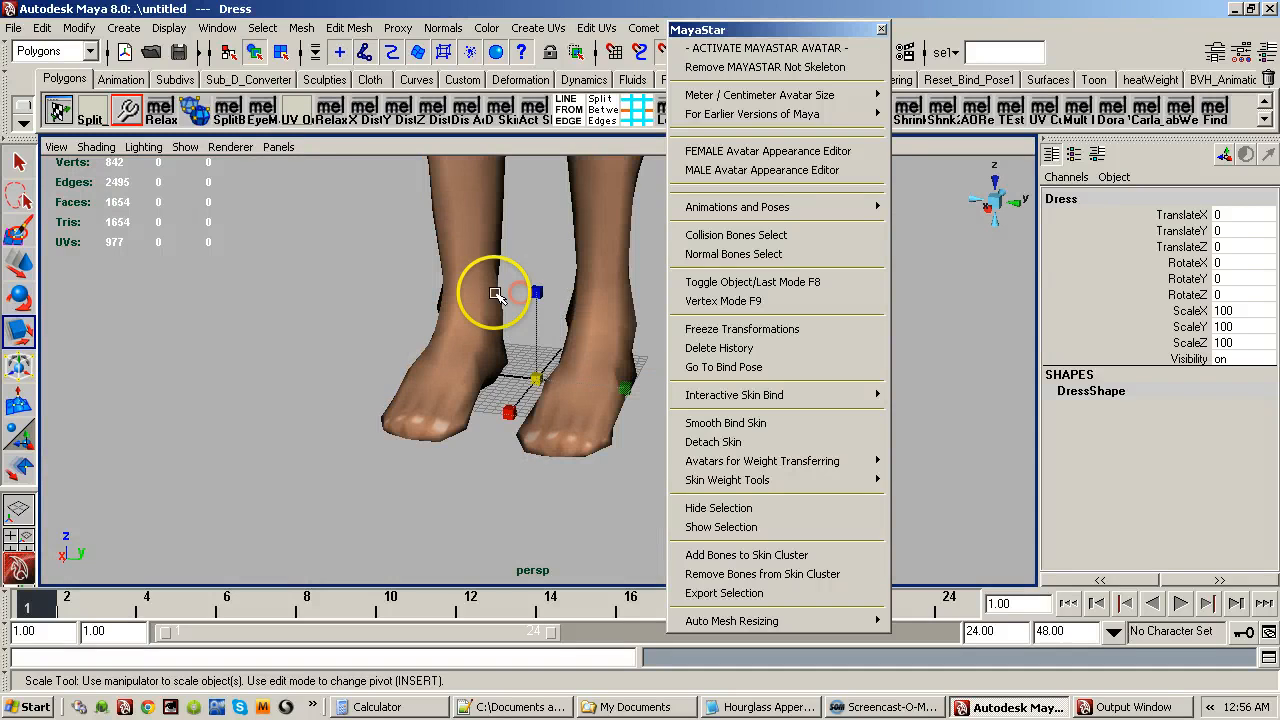
alt+middle_drag(500, 286, 494, 482)
alt+right_drag(494, 482, 480, 446)
alt+drag(480, 446, 457, 371)
alt+right_drag(457, 371, 410, 405)
alt+drag(410, 405, 414, 443)
mouse_move(414, 443)
alt+right_down()
mouse_move(545, 425)
mouse_move(420, 440)
mouse_move(430, 443)
alt+right_up()
alt+drag(430, 443, 344, 432)
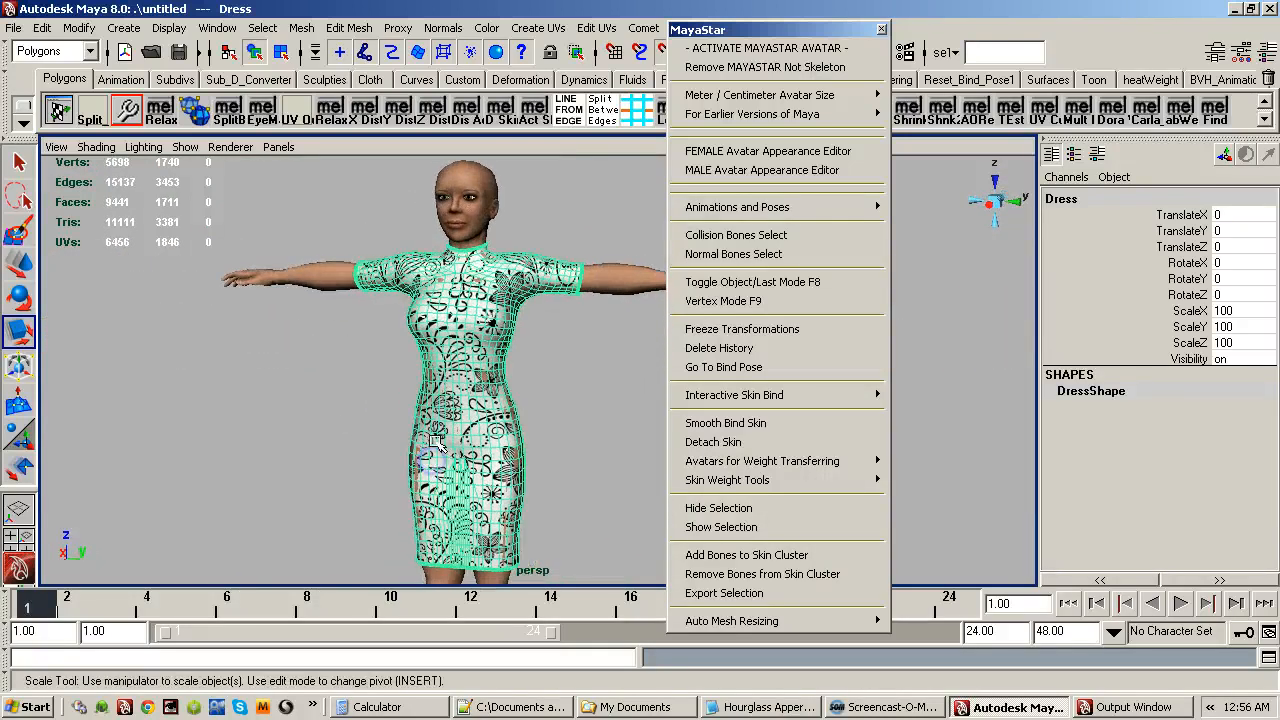
alt+right_drag(406, 453, 492, 450)
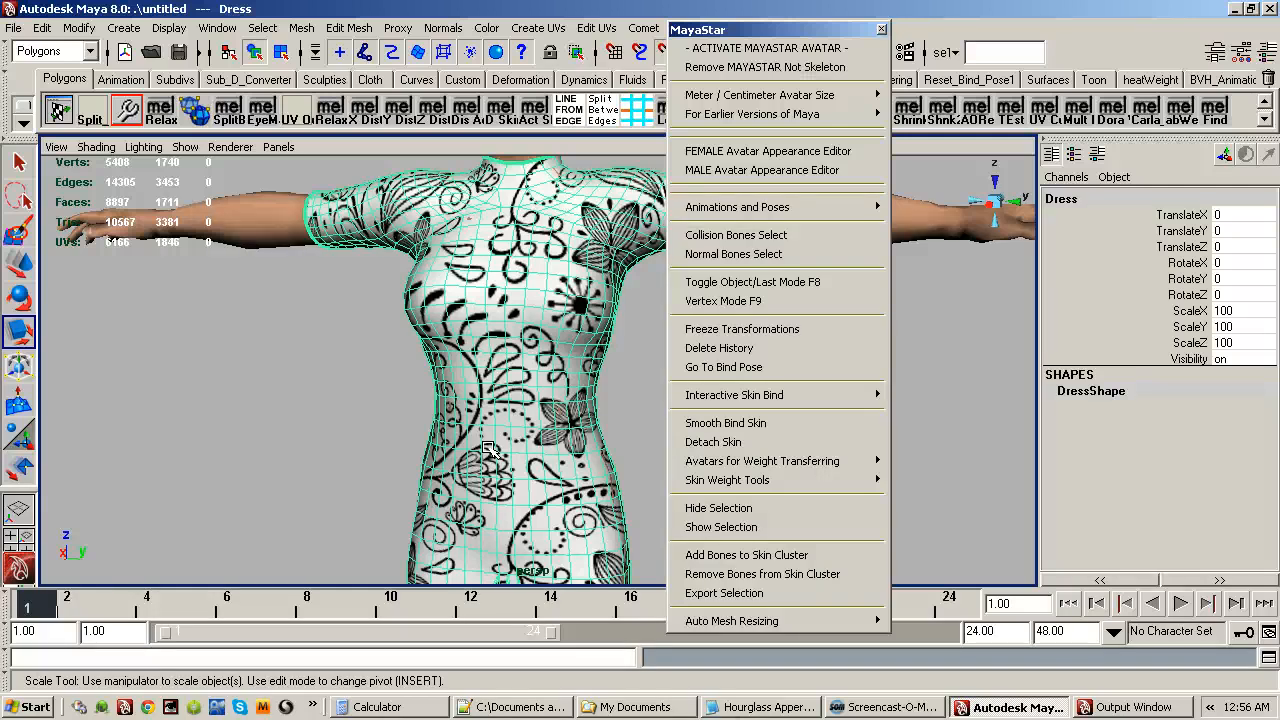
alt+right_drag(500, 470, 524, 480)
mouse_move(514, 479)
alt+mouse_down()
mouse_move(563, 457)
mouse_move(591, 466)
mouse_move(508, 479)
alt+mouse_up()
alt+right_drag(508, 479, 459, 438)
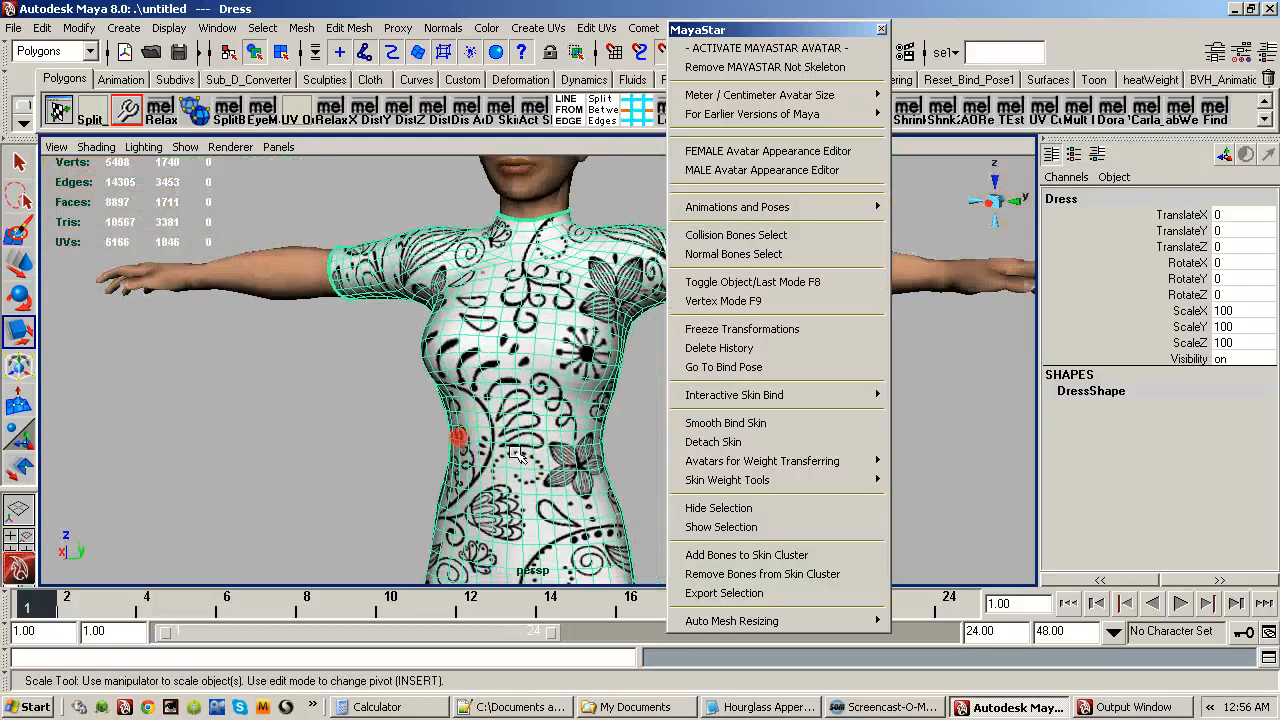
alt+drag(512, 456, 506, 454)
alt+middle_drag(518, 466, 484, 460)
mouse_move(484, 460)
alt+mouse_down()
mouse_move(470, 458)
mouse_move(488, 456)
alt+mouse_up()
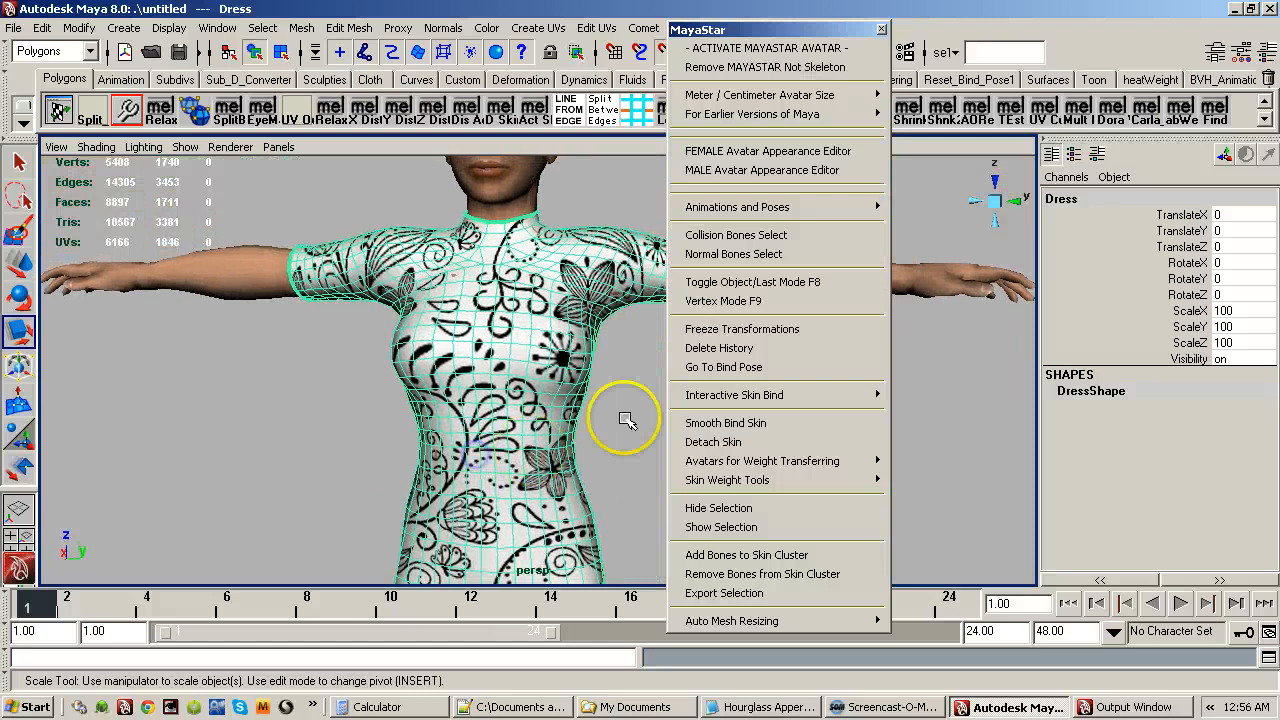
Keep the Avatars for Weight Transferring commands in a floating window and load the Fitted Mesh FEMALE avatar.
click(772, 466)
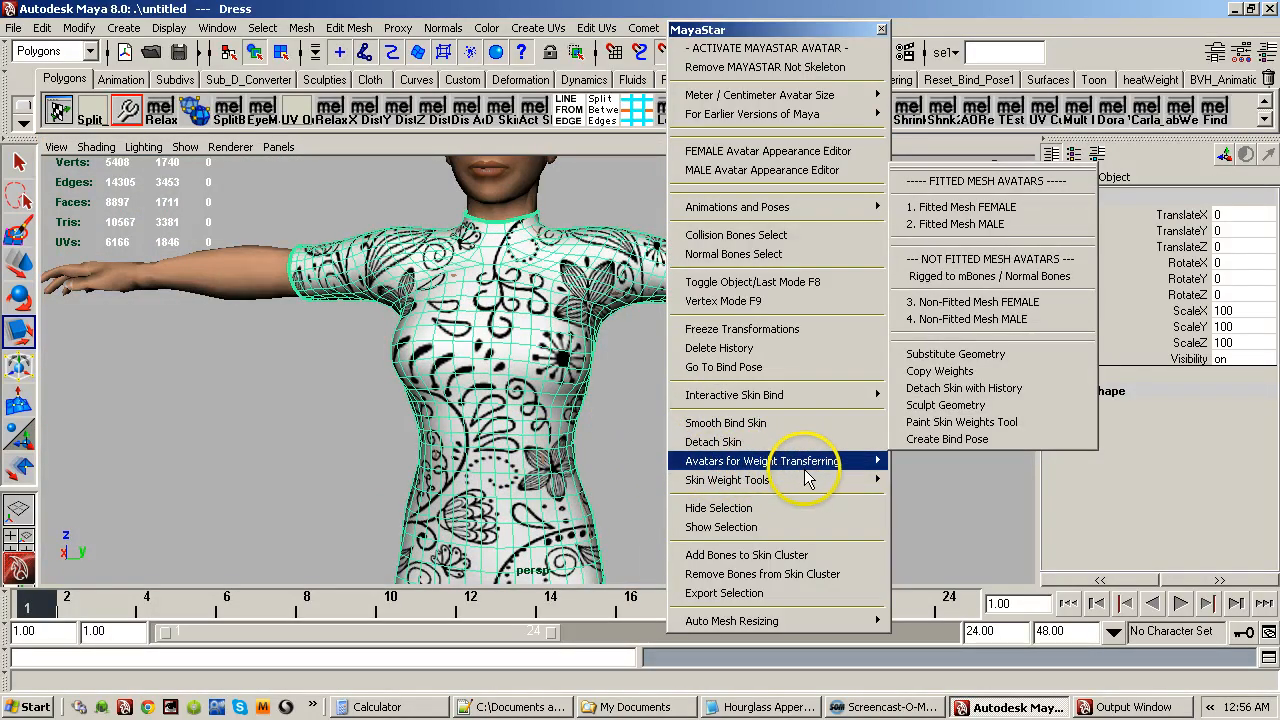
mouse_move(850, 462)
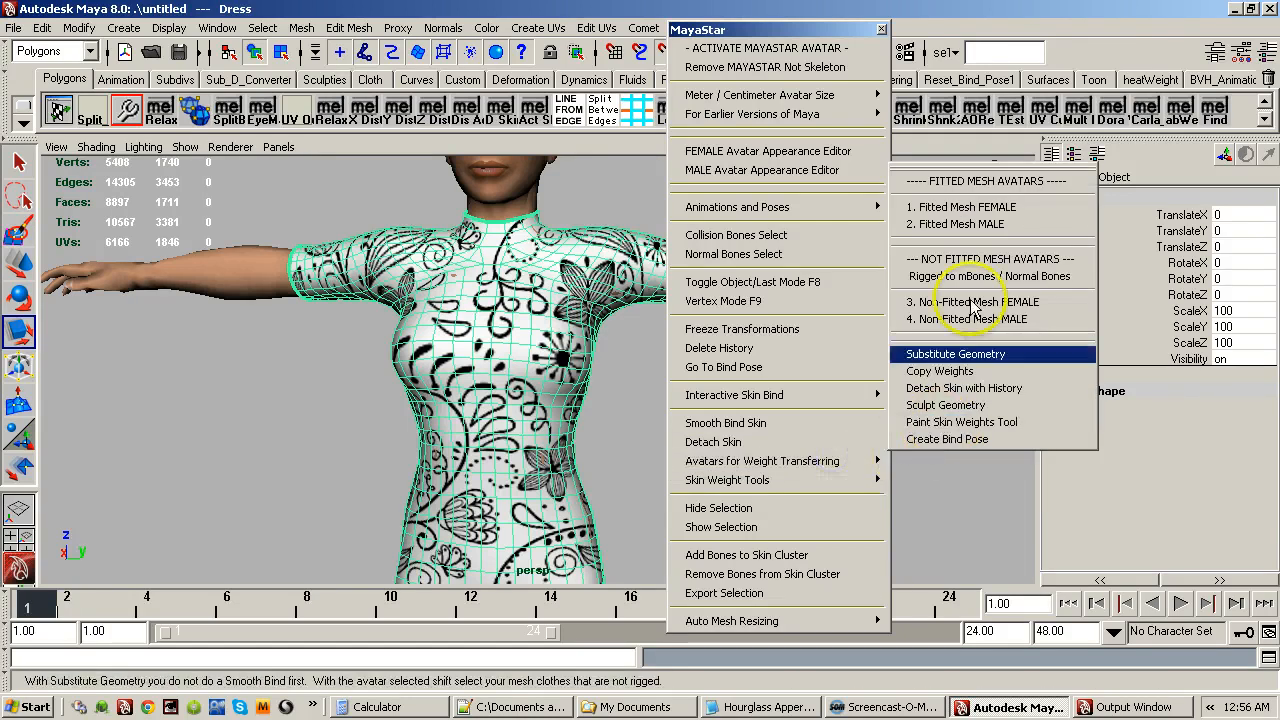
click(990, 170)
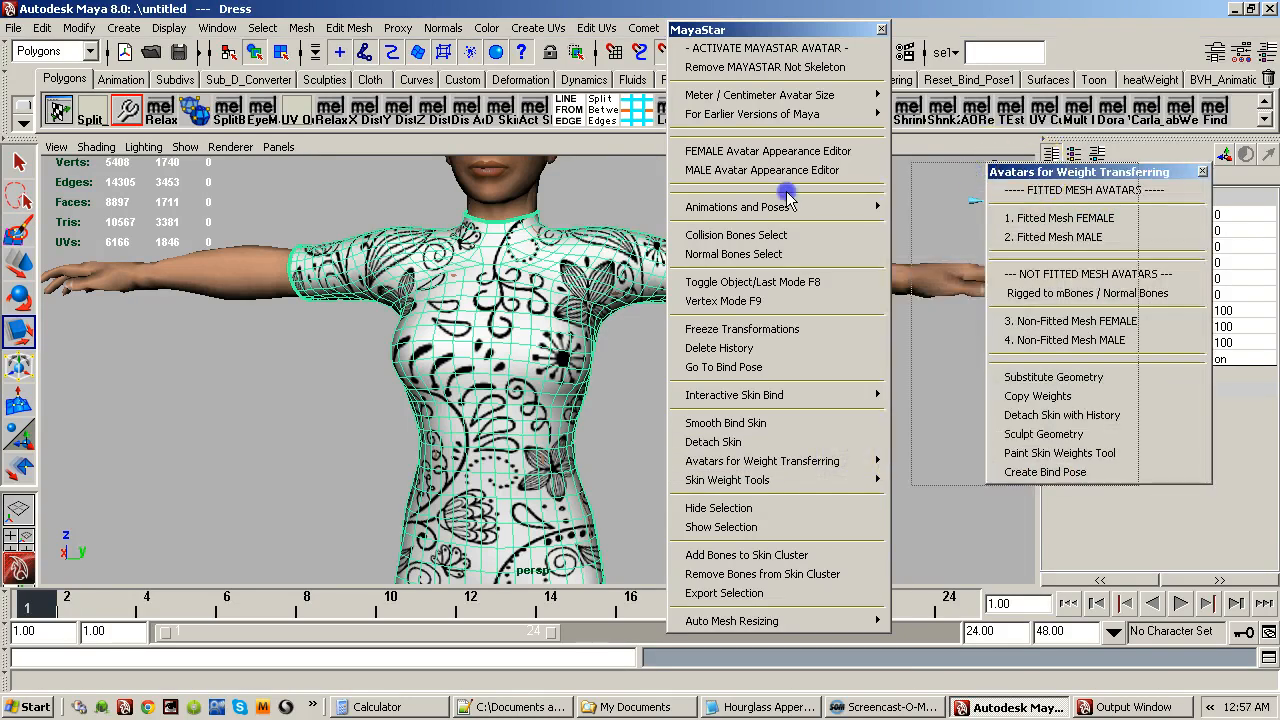
drag(1030, 165, 110, 264)
click(160, 311)
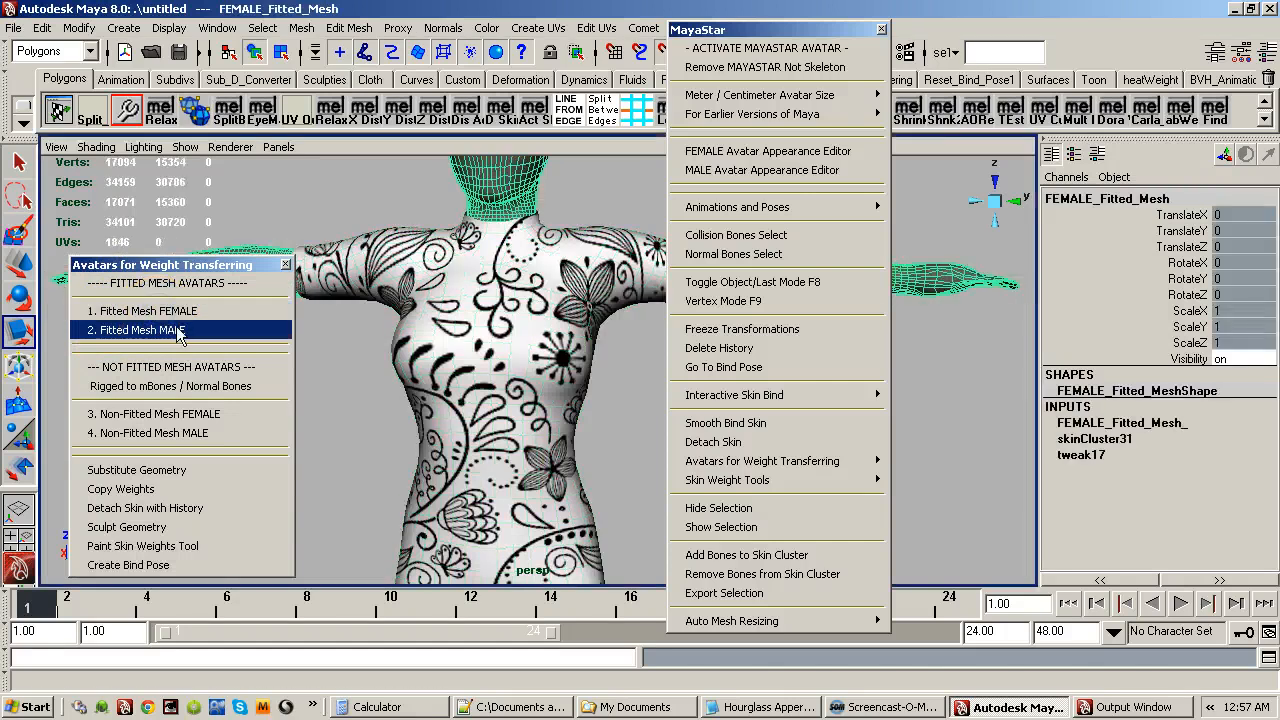
Bring up the FEMALE Avatar Appearance Editor and close the floating MayaStar window.
click(712, 152)
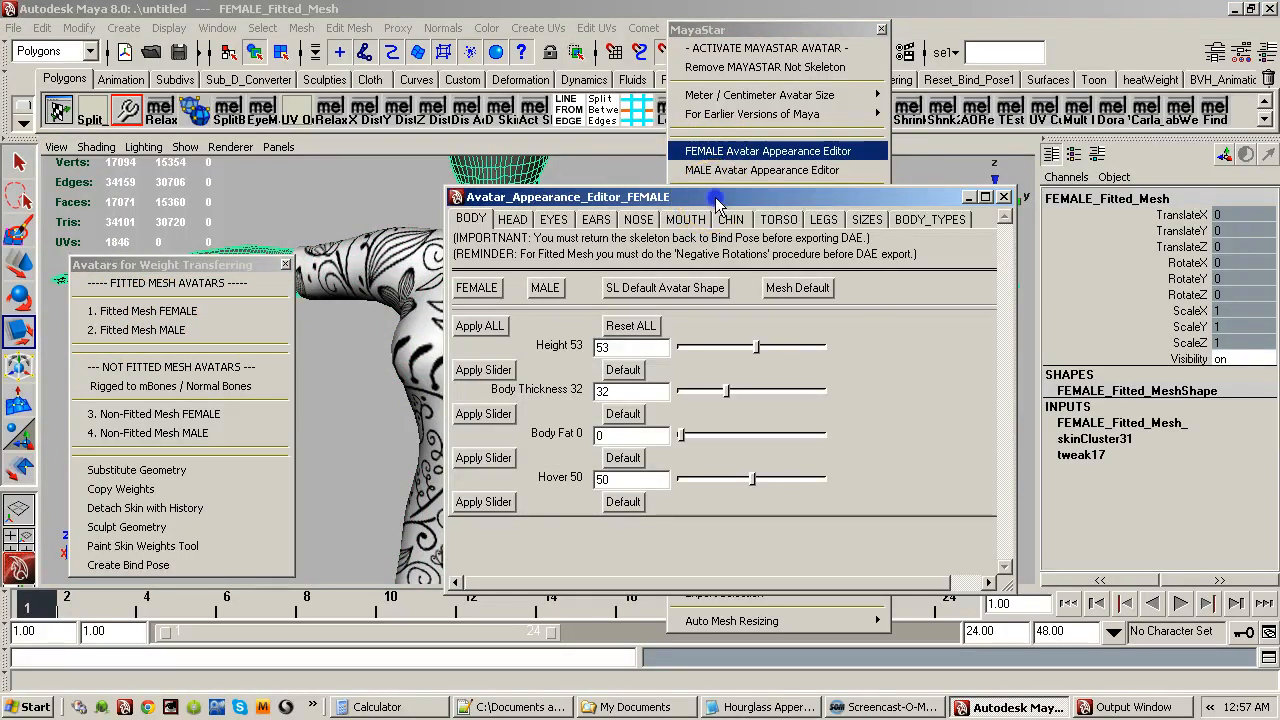
drag(716, 203, 868, 171)
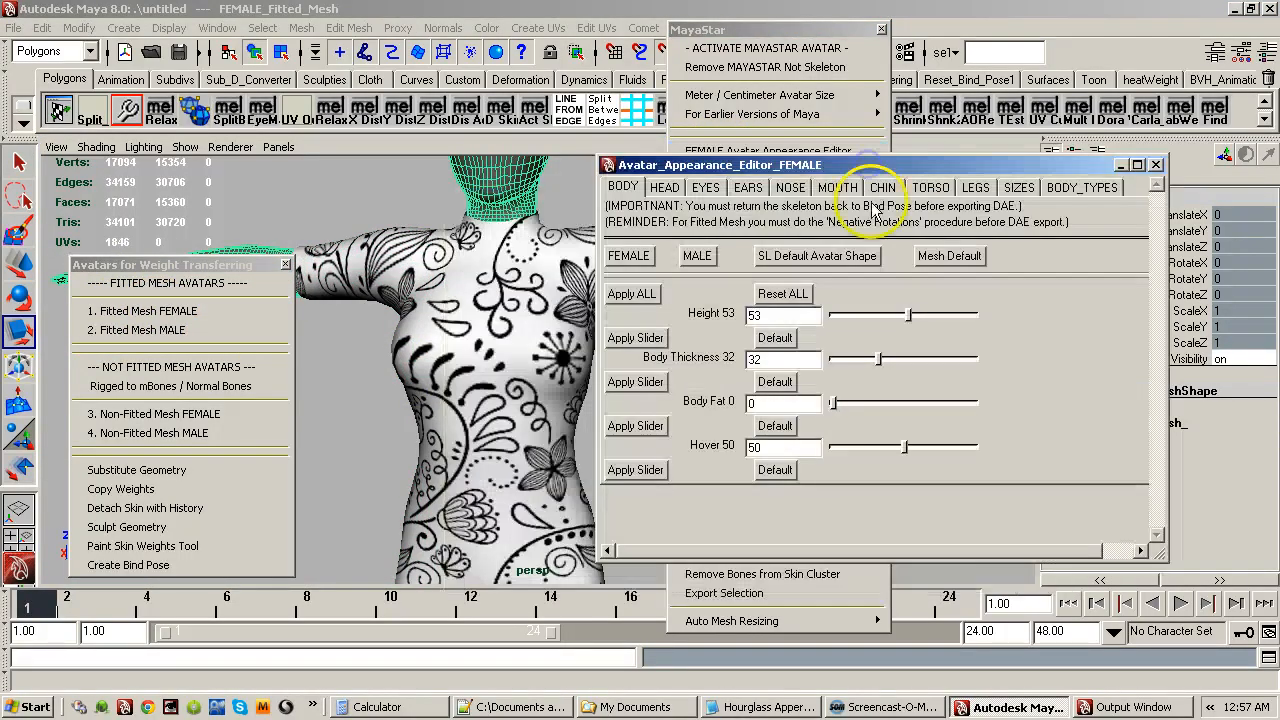
click(816, 33)
click(881, 30)
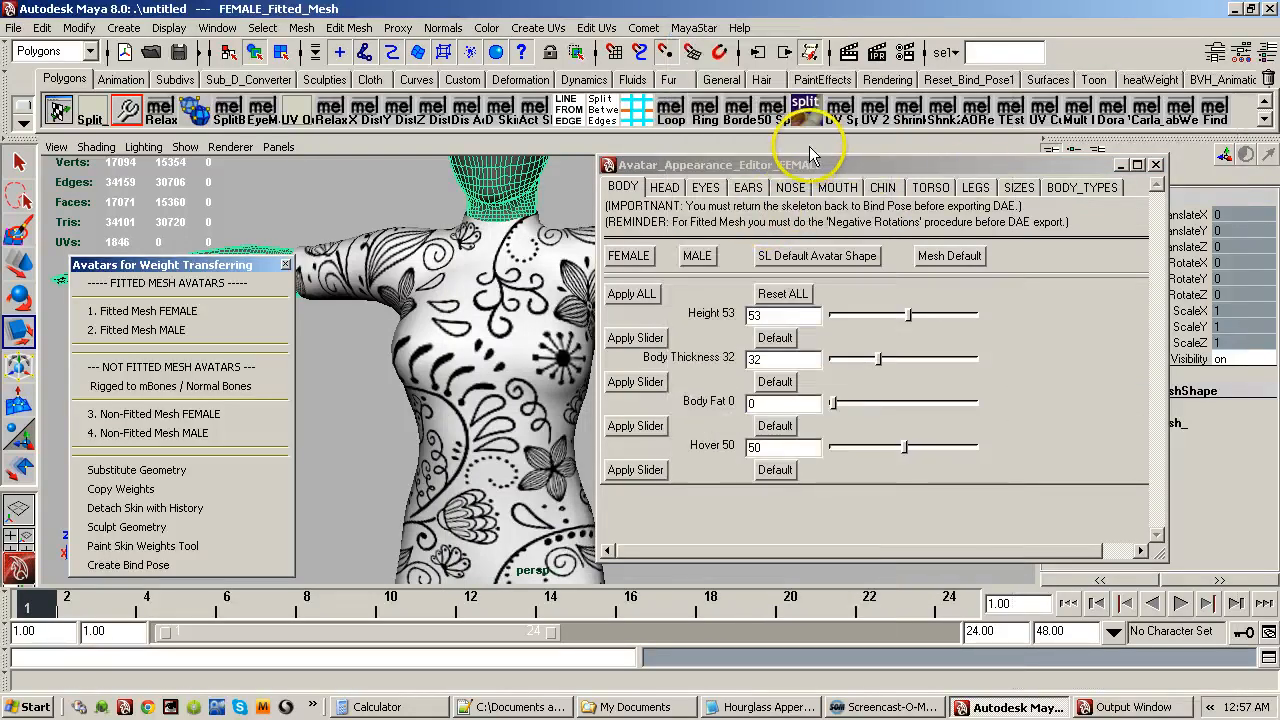
Try a Breast Size of 100 in the torso settings to test the fitted mesh avatar's shape.
alt+drag(514, 257, 490, 278)
click(843, 237)
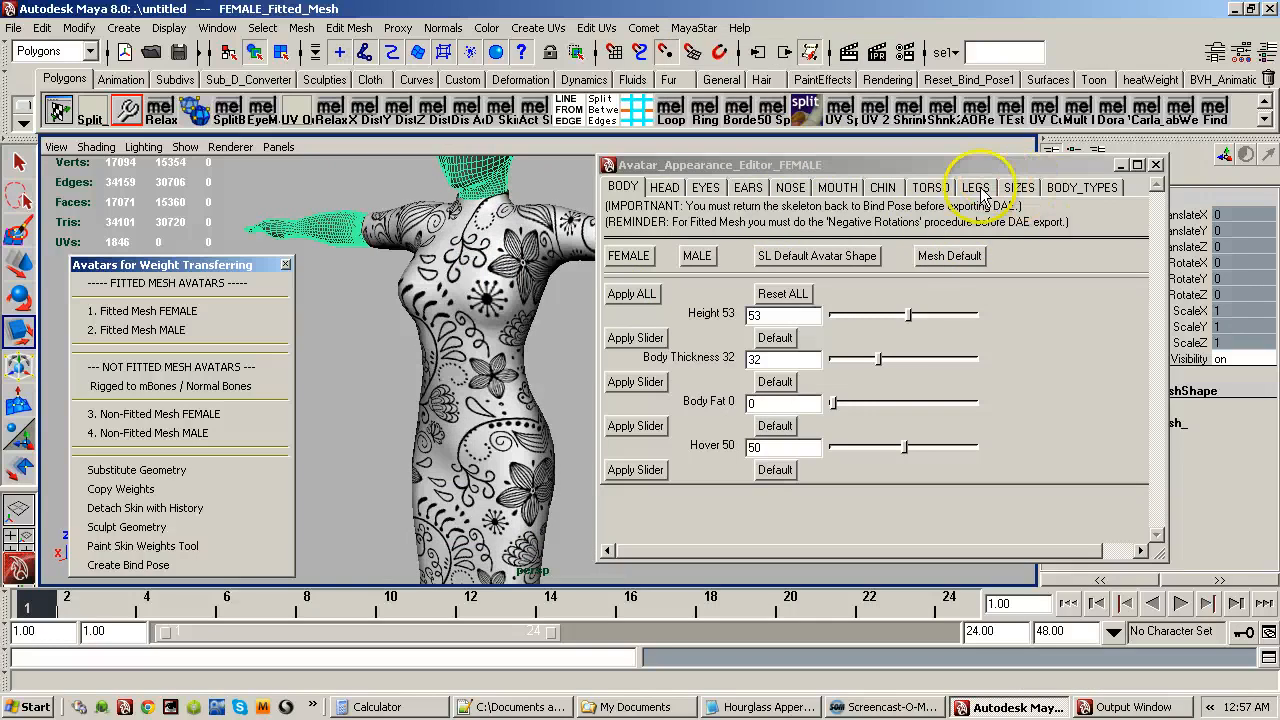
click(932, 188)
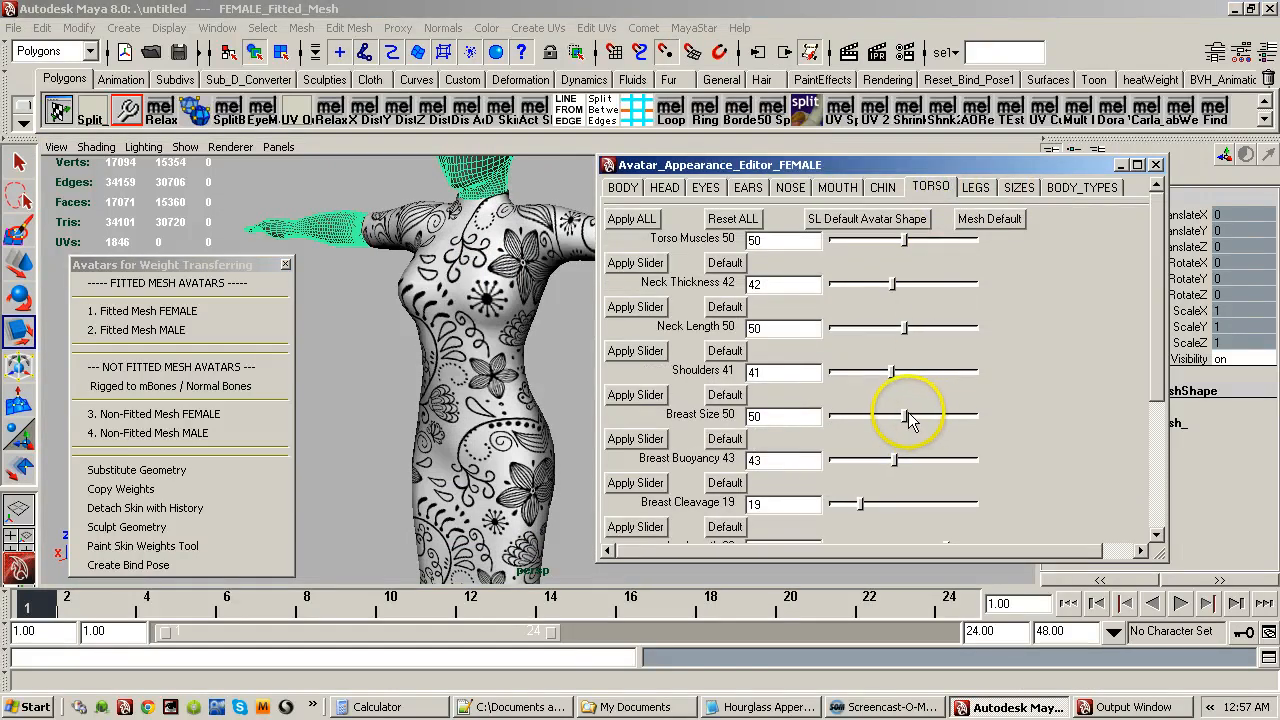
drag(908, 418, 1043, 414)
alt+drag(520, 380, 578, 352)
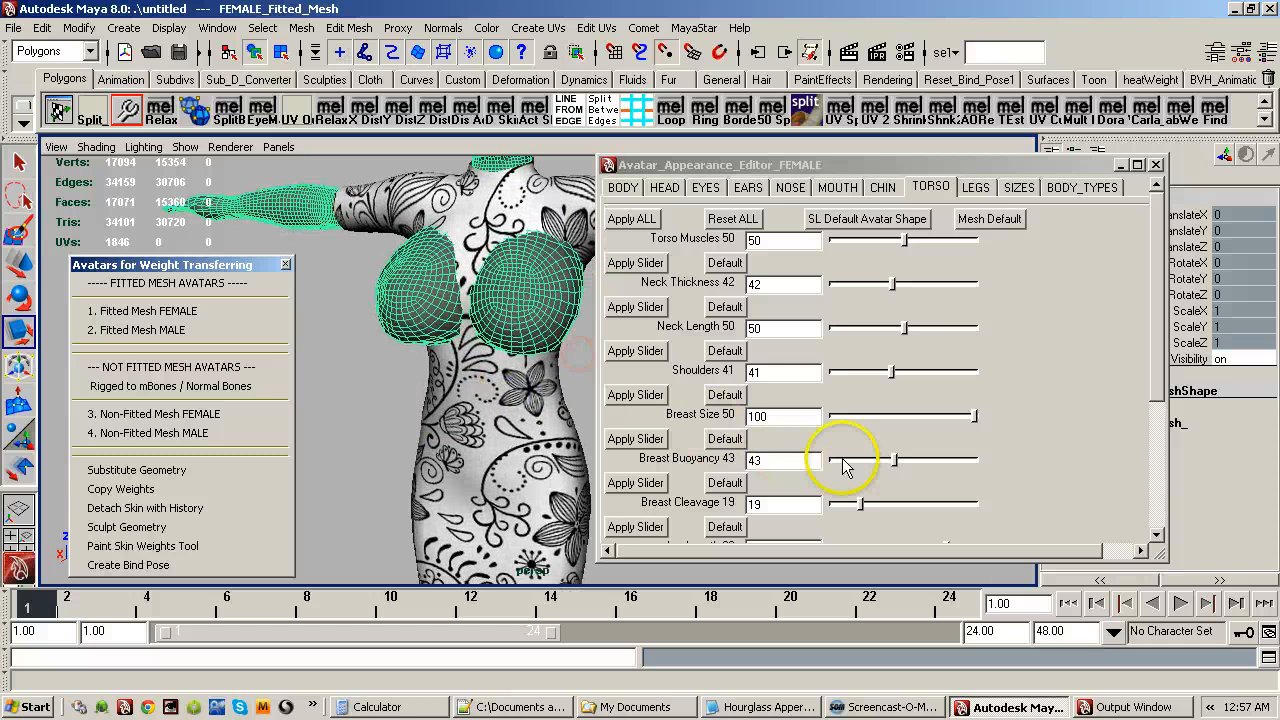
Reset the avatar's torso to Mesh Default and close the appearance editor.
click(1001, 223)
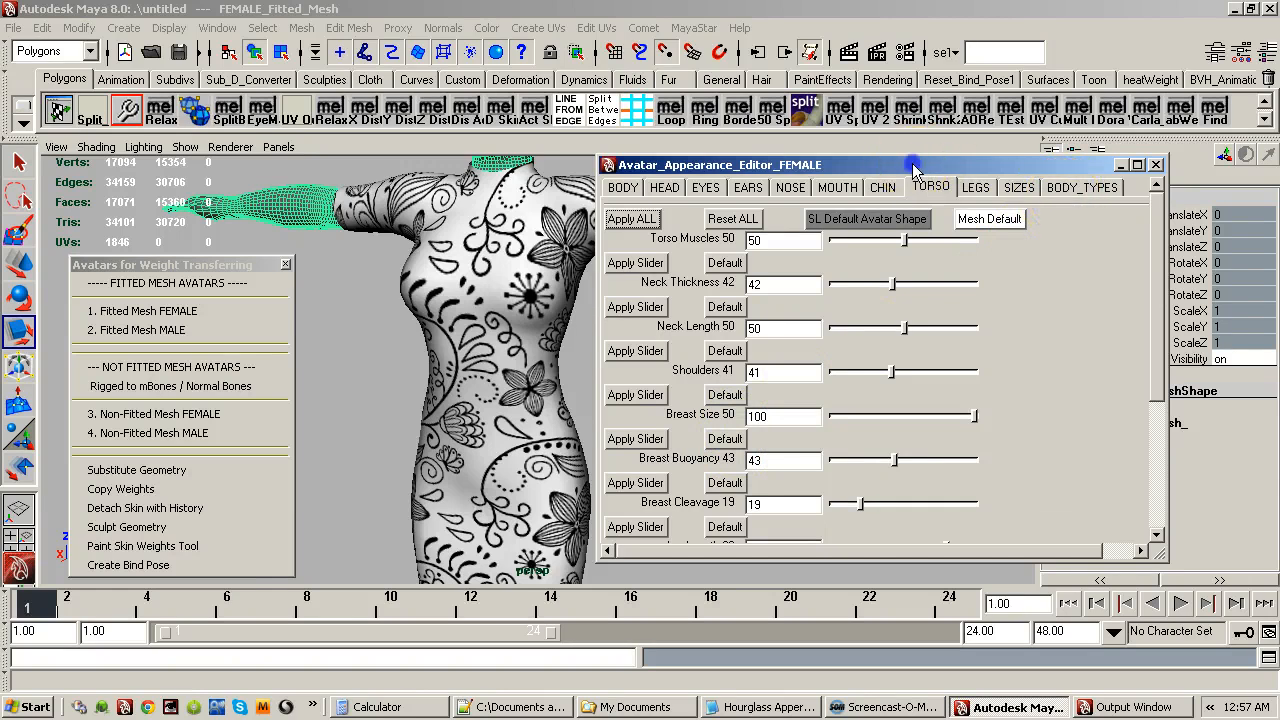
click(1155, 164)
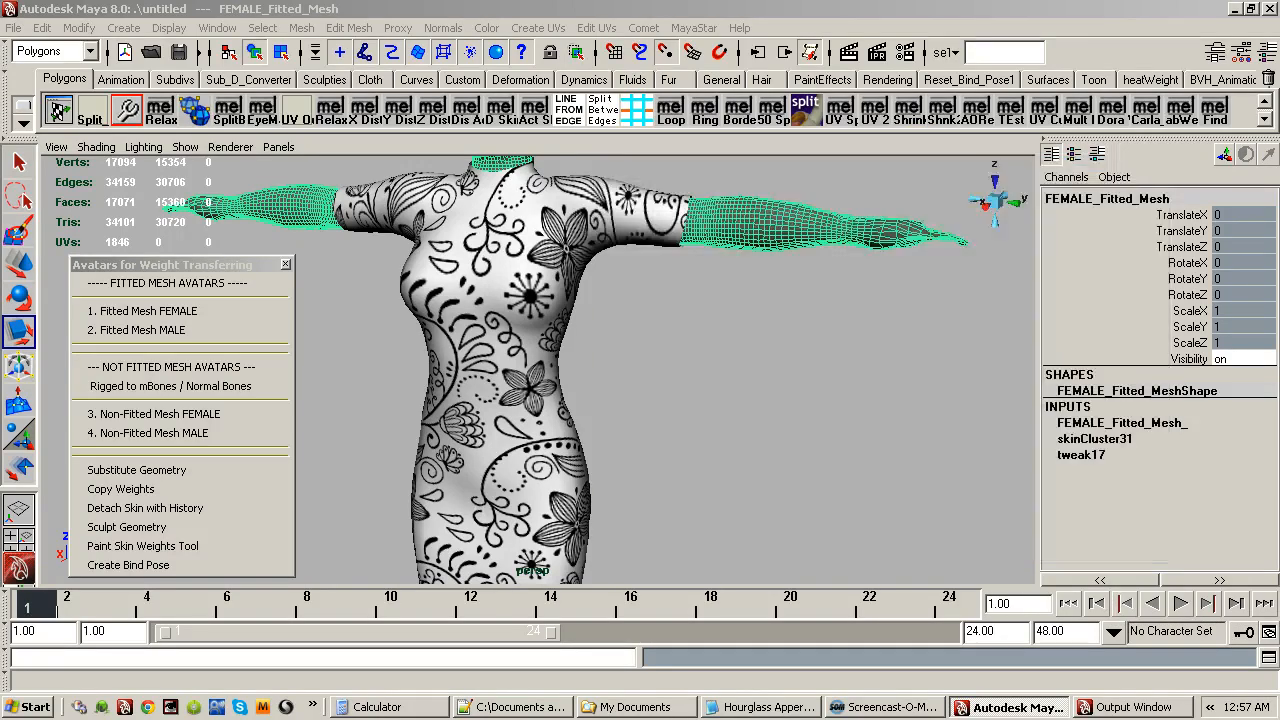
alt+right_drag(528, 243, 614, 392)
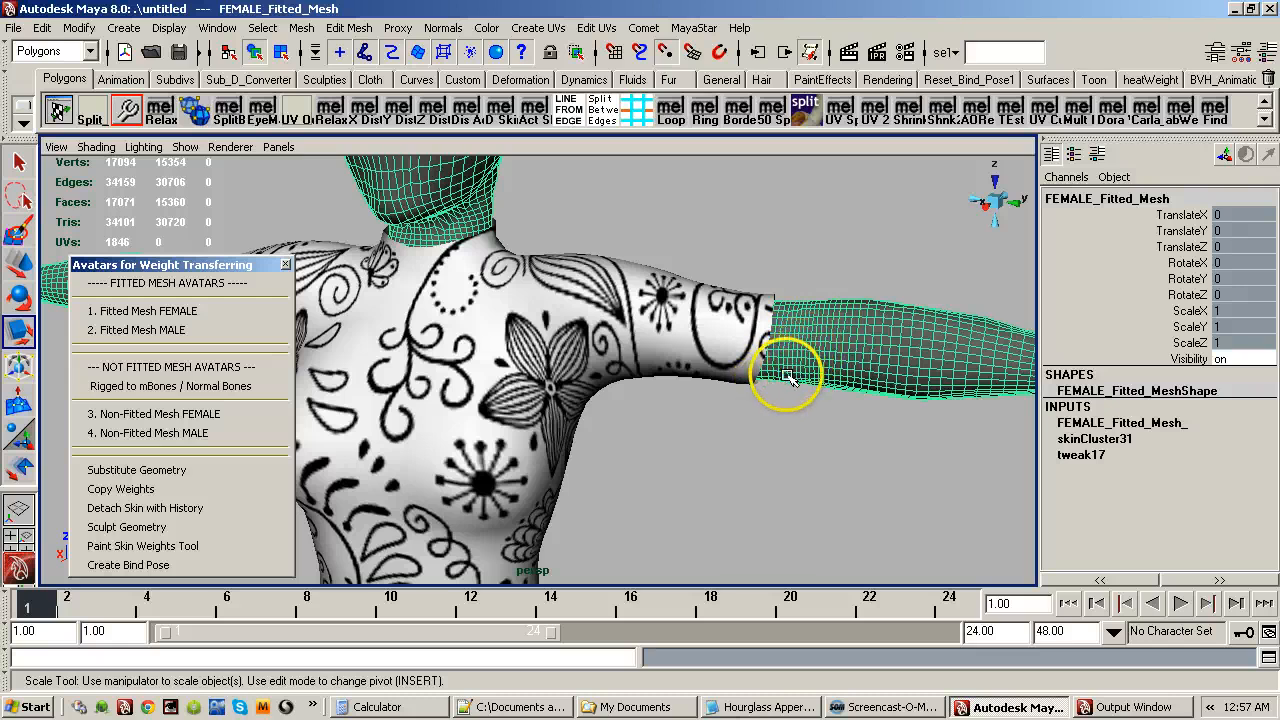
Select FEMALE_Fitted_Mesh and the Dress in that order, and substitute the geometry without retaining the old mesh, using a 0.0010 re-weighting tolerance.
click(769, 296)
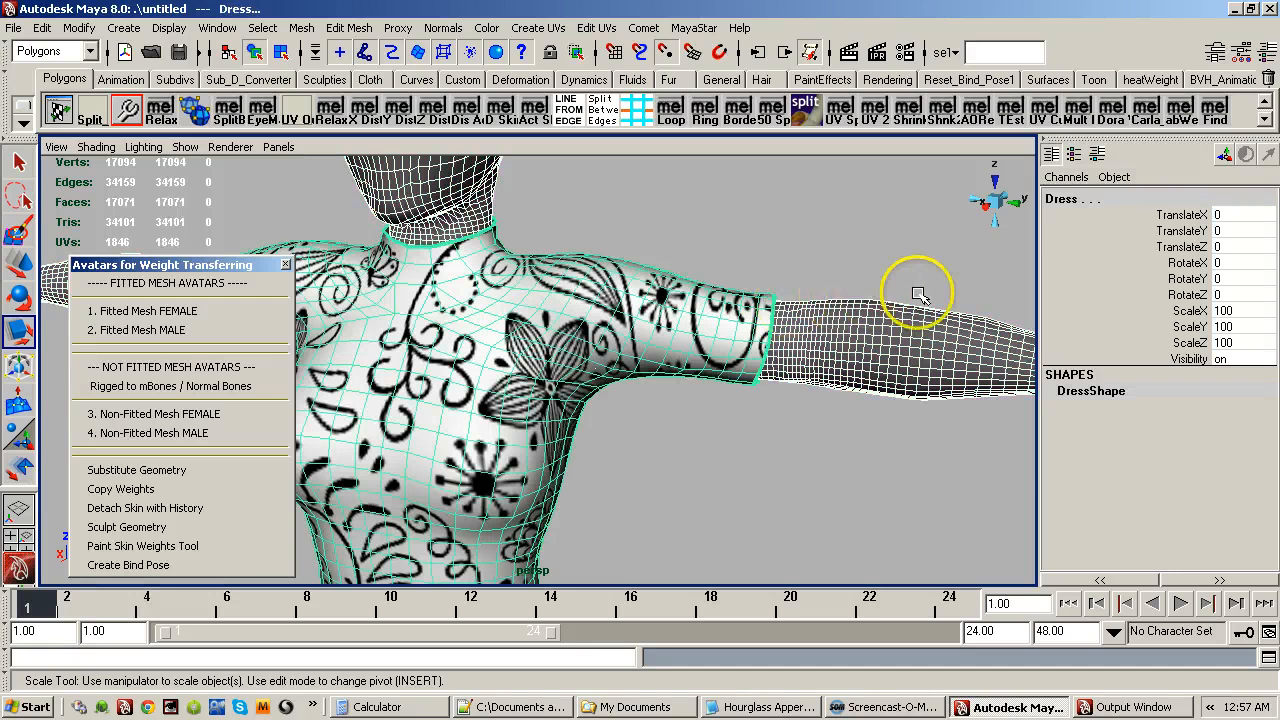
click(217, 27)
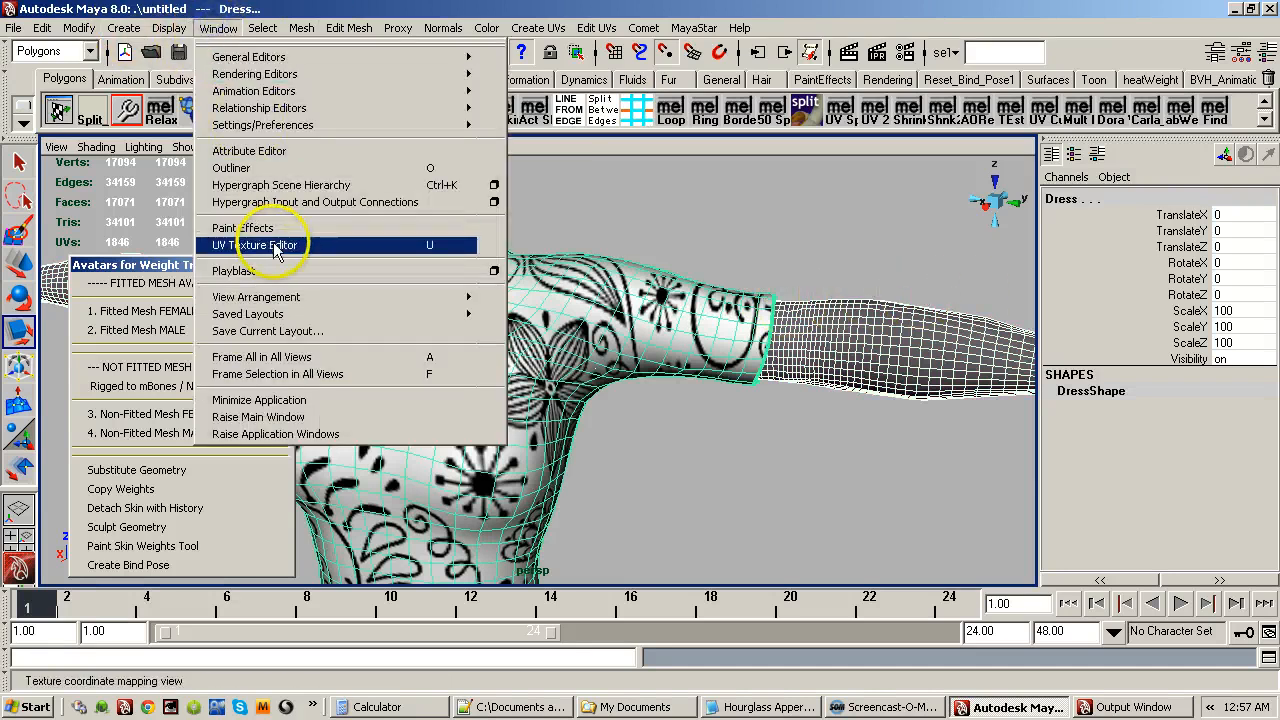
click(290, 168)
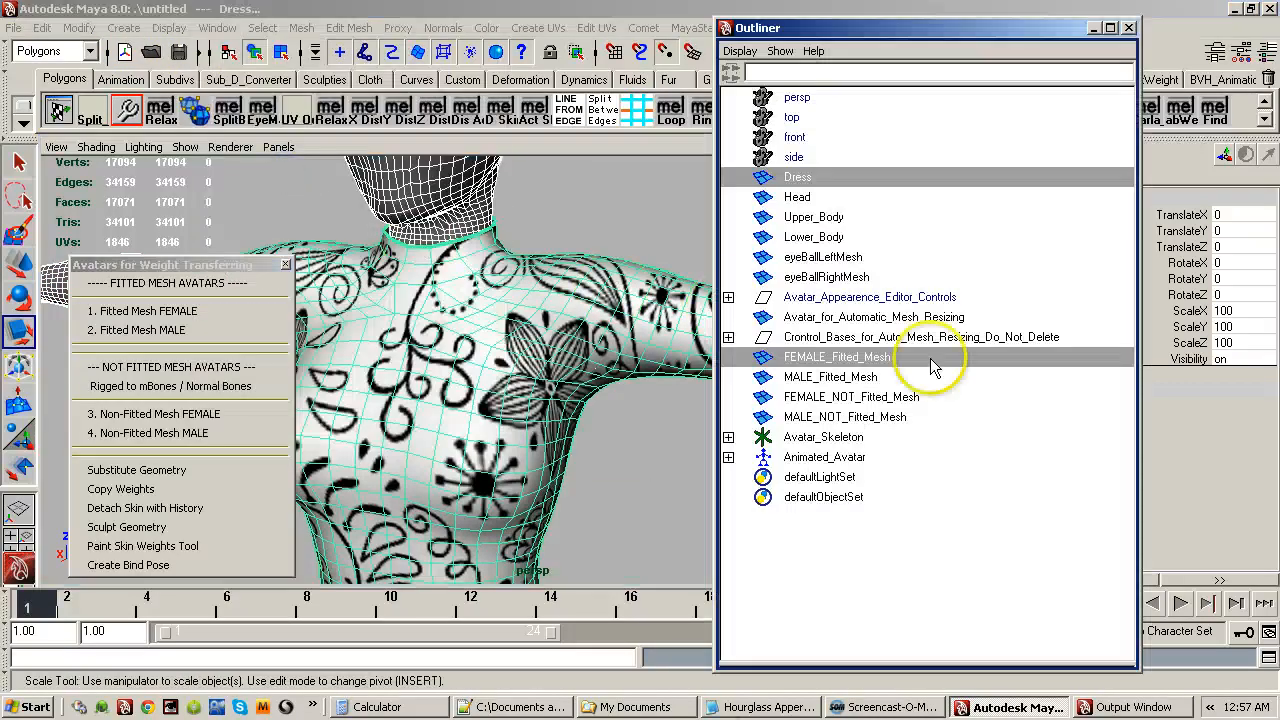
click(868, 360)
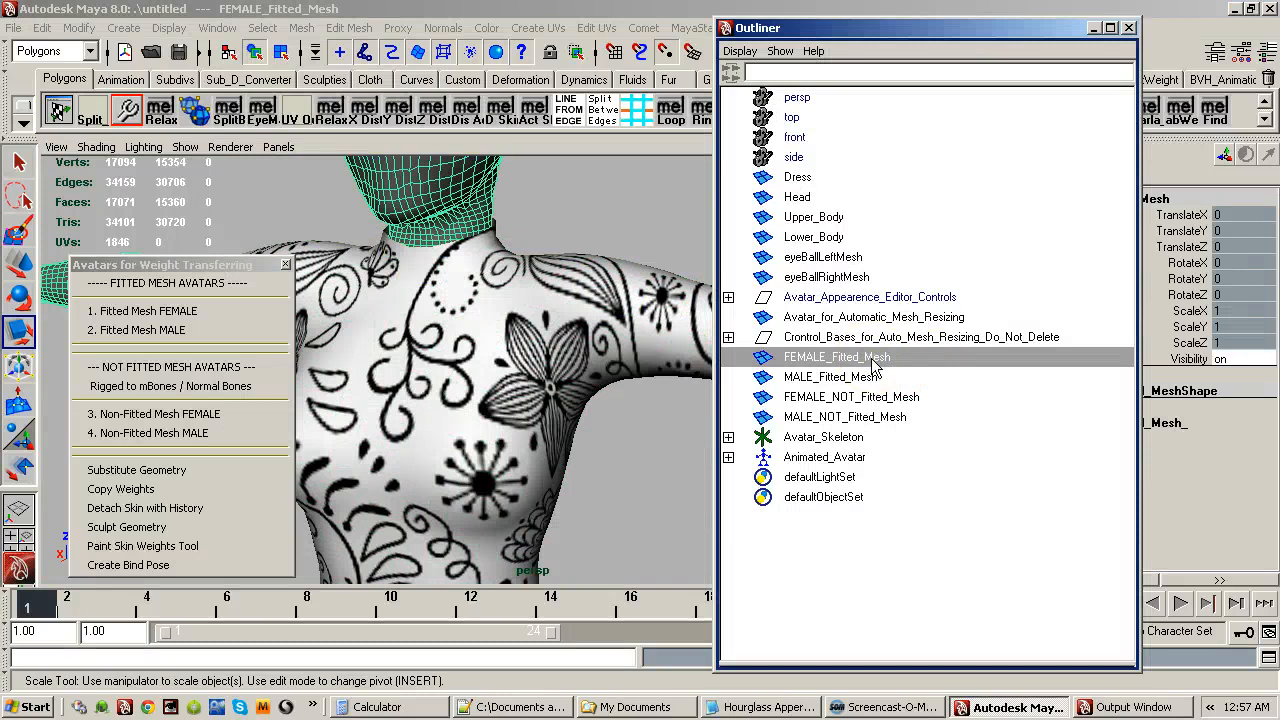
ctrl+click(797, 178)
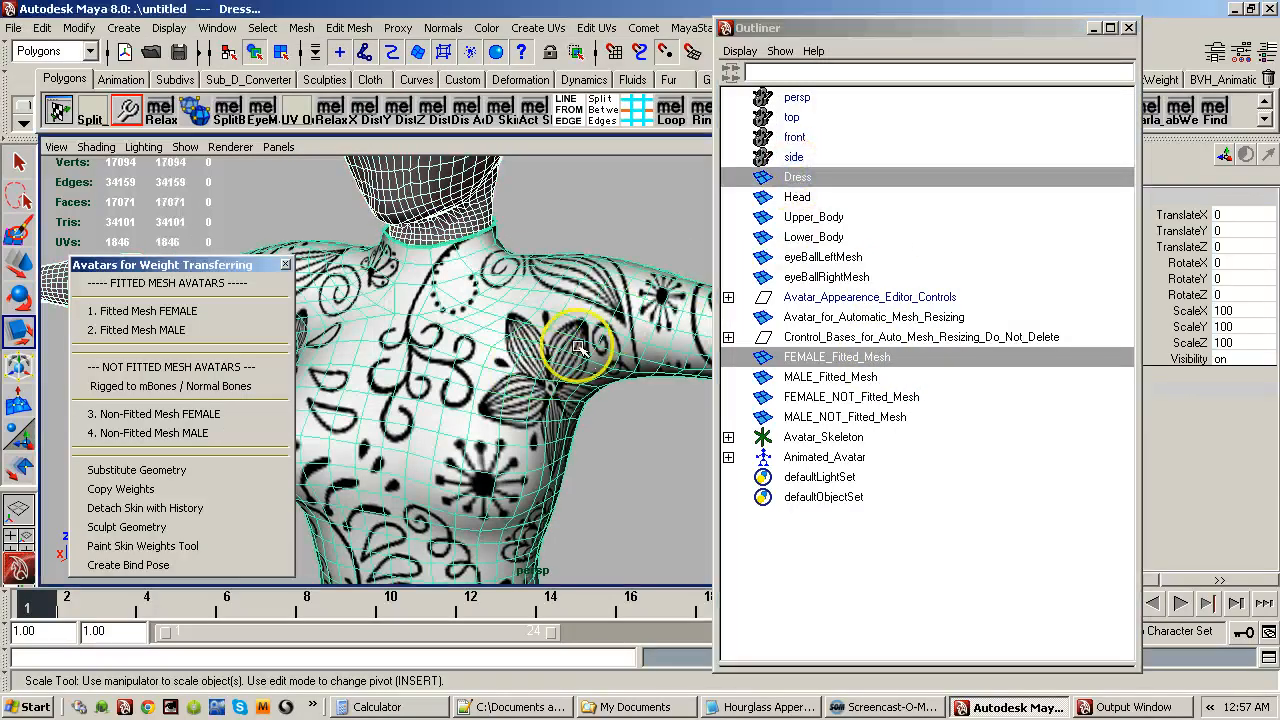
click(889, 30)
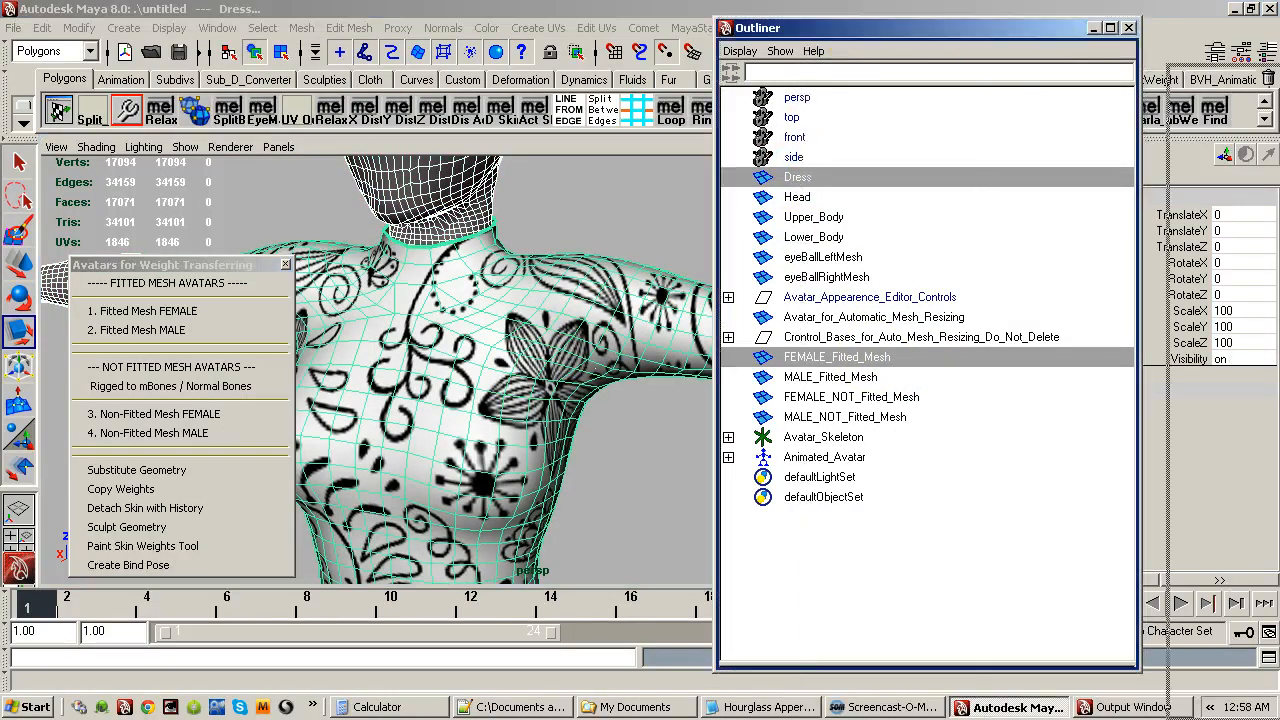
click(1128, 27)
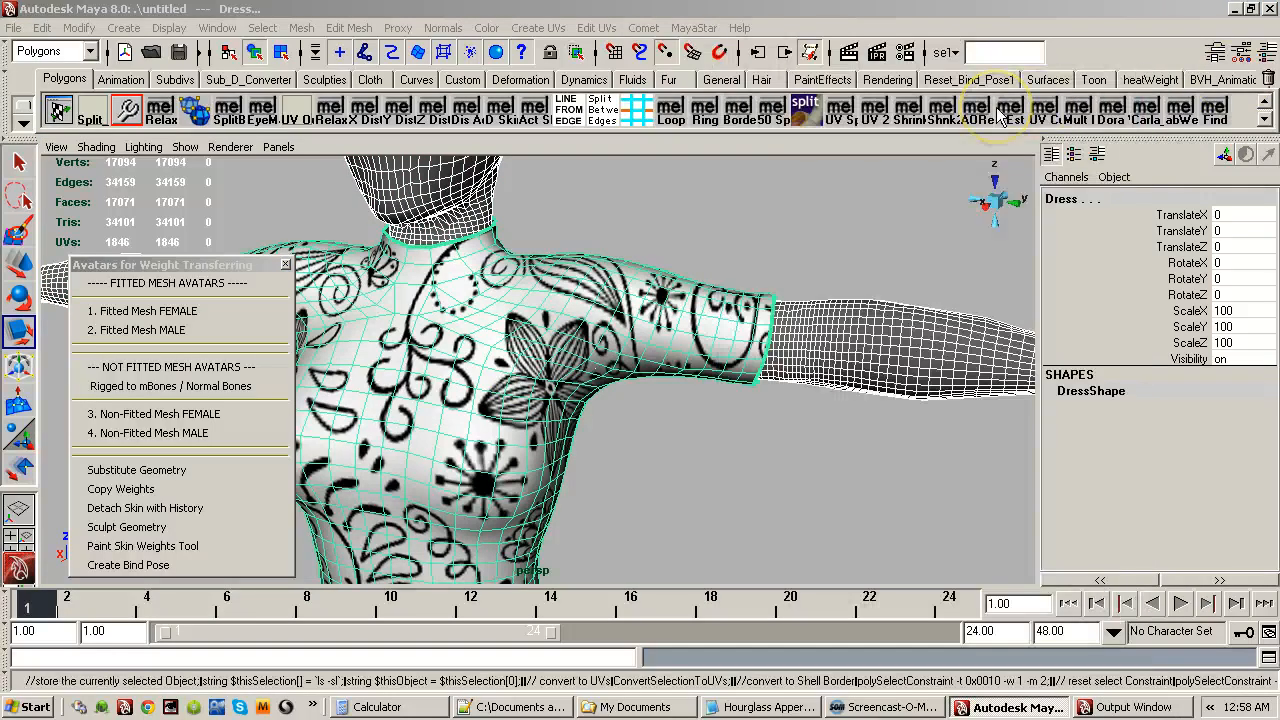
click(145, 474)
click(160, 471)
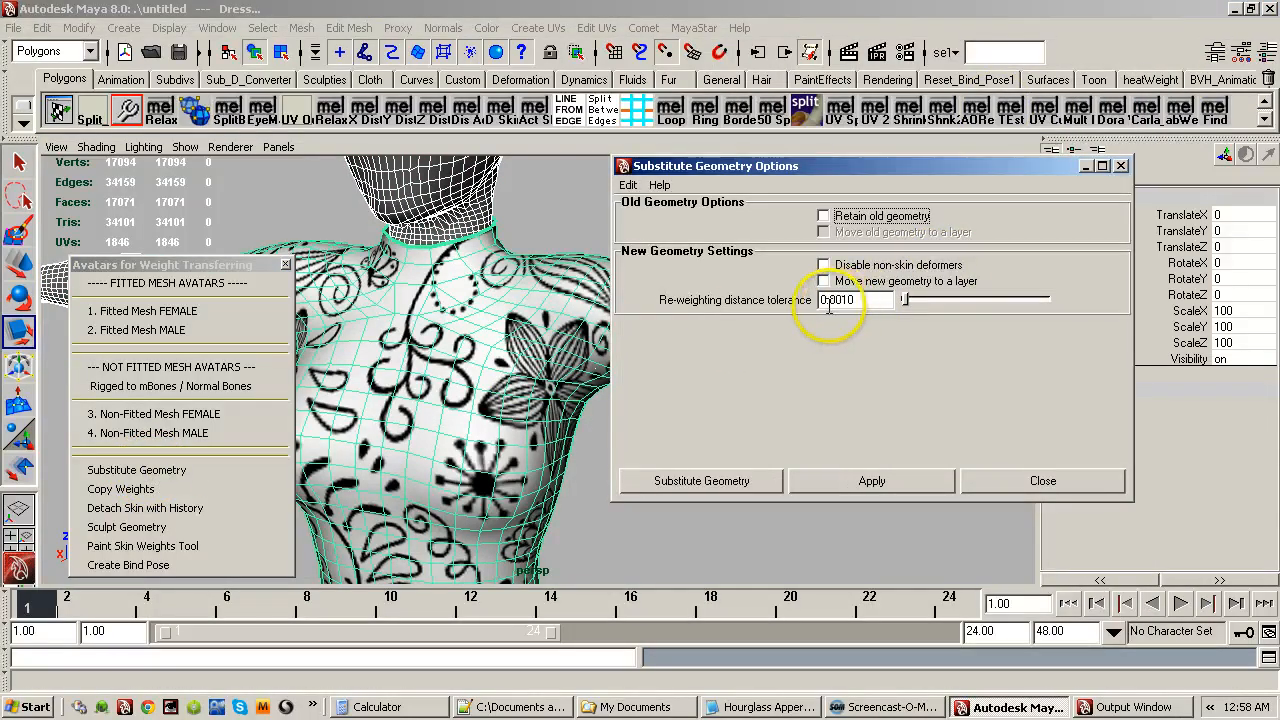
click(743, 483)
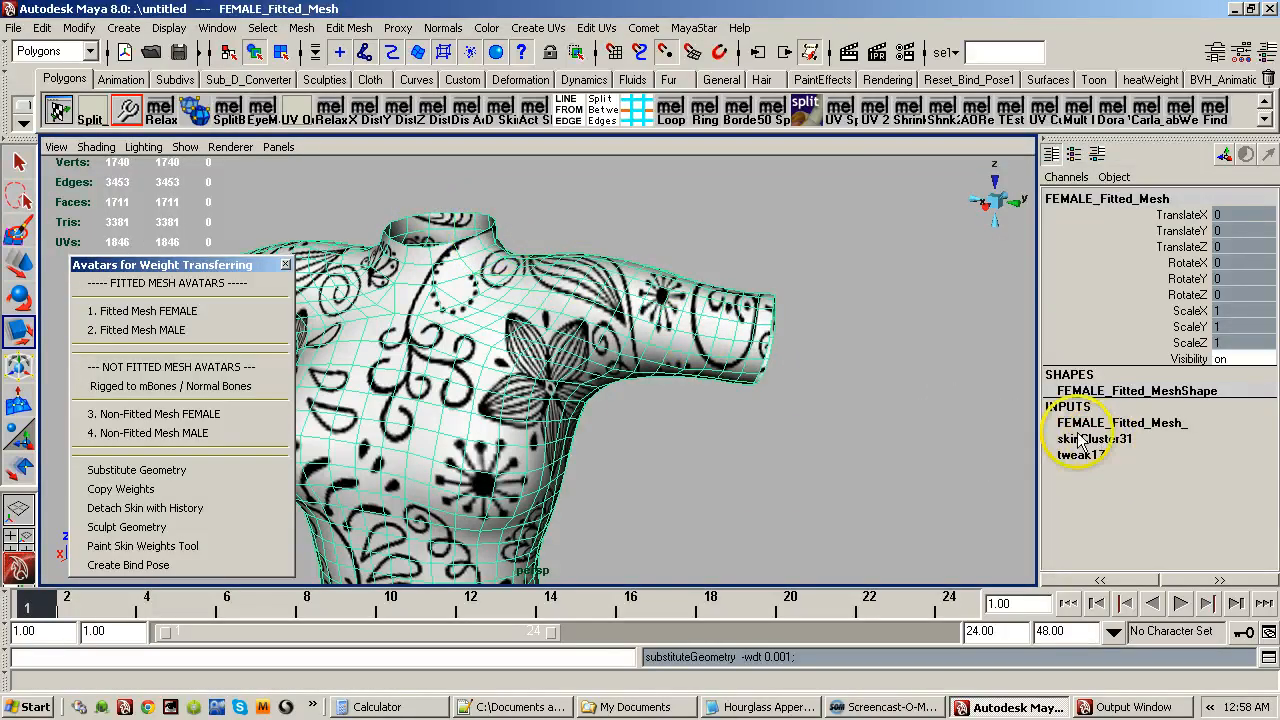
Try a Breast Size of 100 in the torso settings and check the dress's deformation from several angles.
alt+right_drag(722, 432, 607, 427)
alt+middle_drag(607, 427, 679, 295)
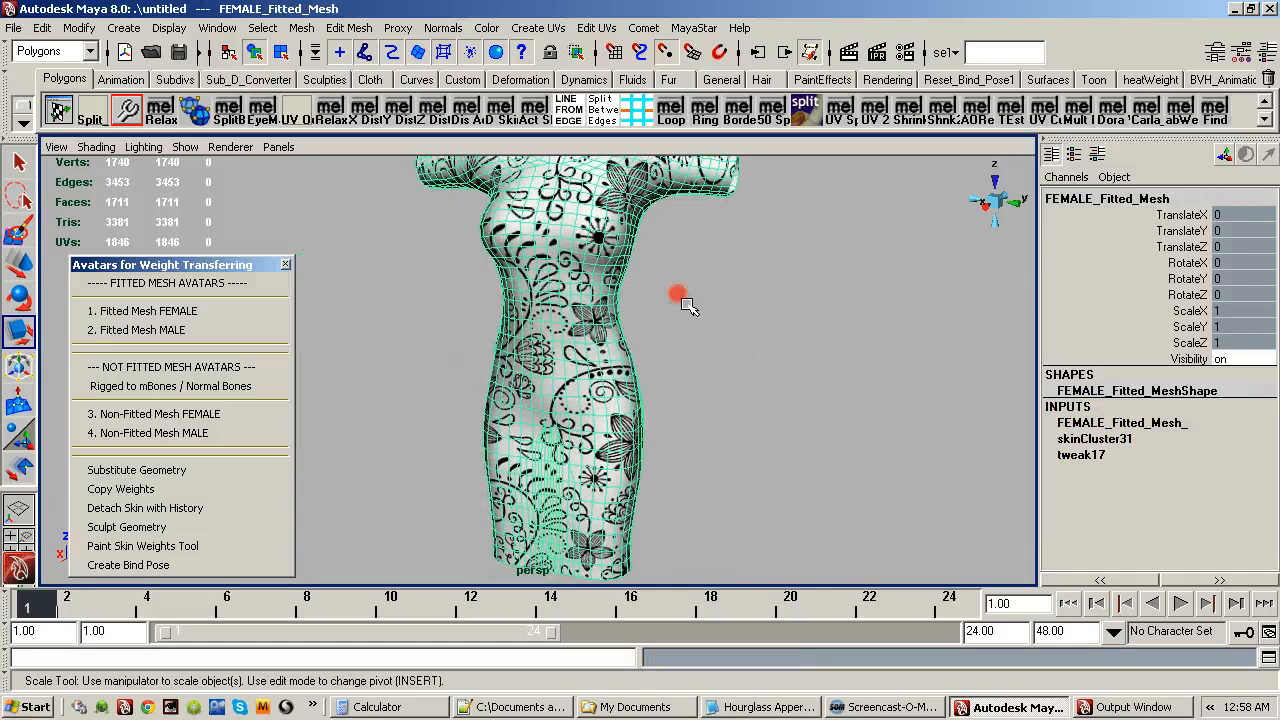
alt+drag(686, 305, 590, 395)
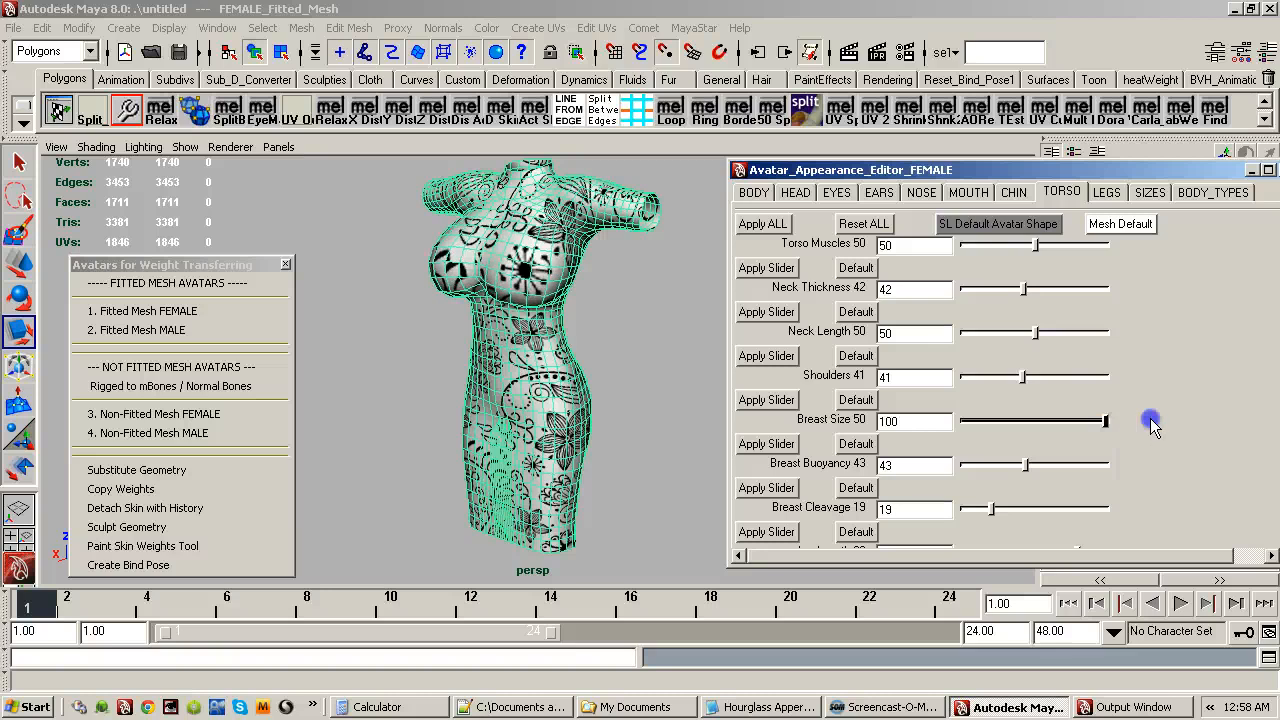
alt+drag(646, 351, 582, 388)
key(r)
alt+right_drag(582, 388, 554, 434)
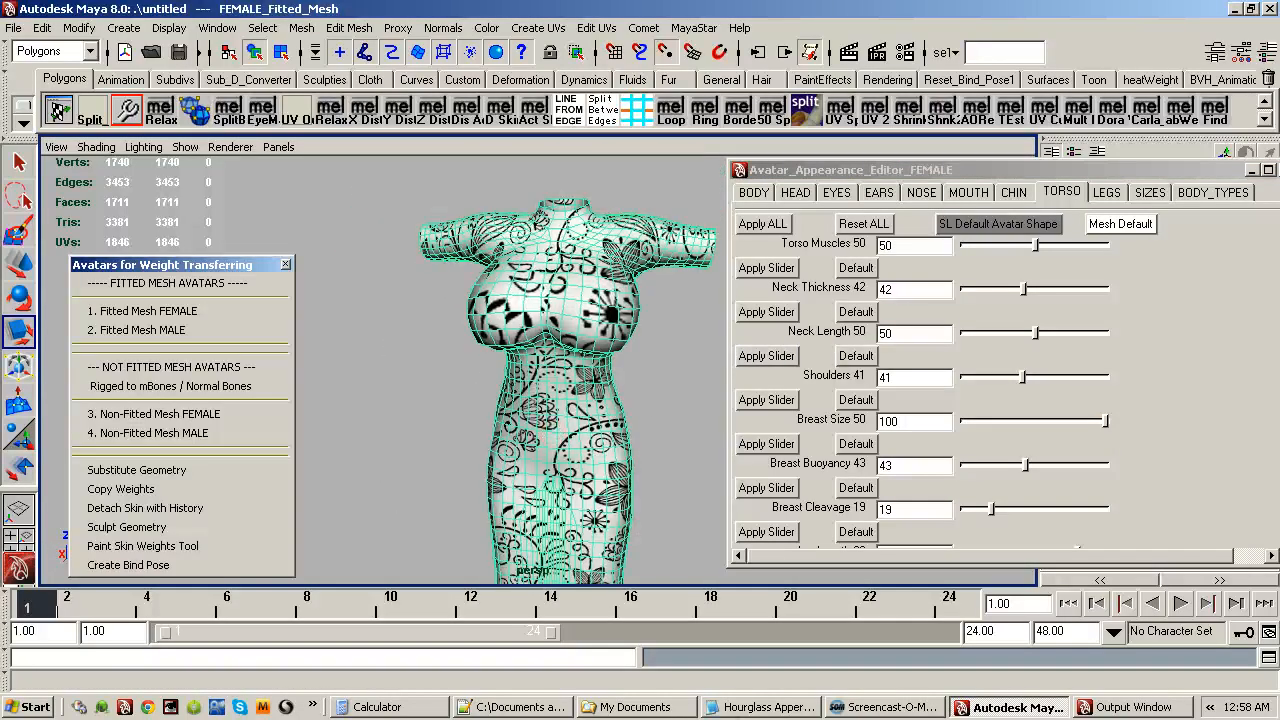
Keep the MayaStar Animations and Poses commands in a floating window and close the main MayaStar window.
click(694, 28)
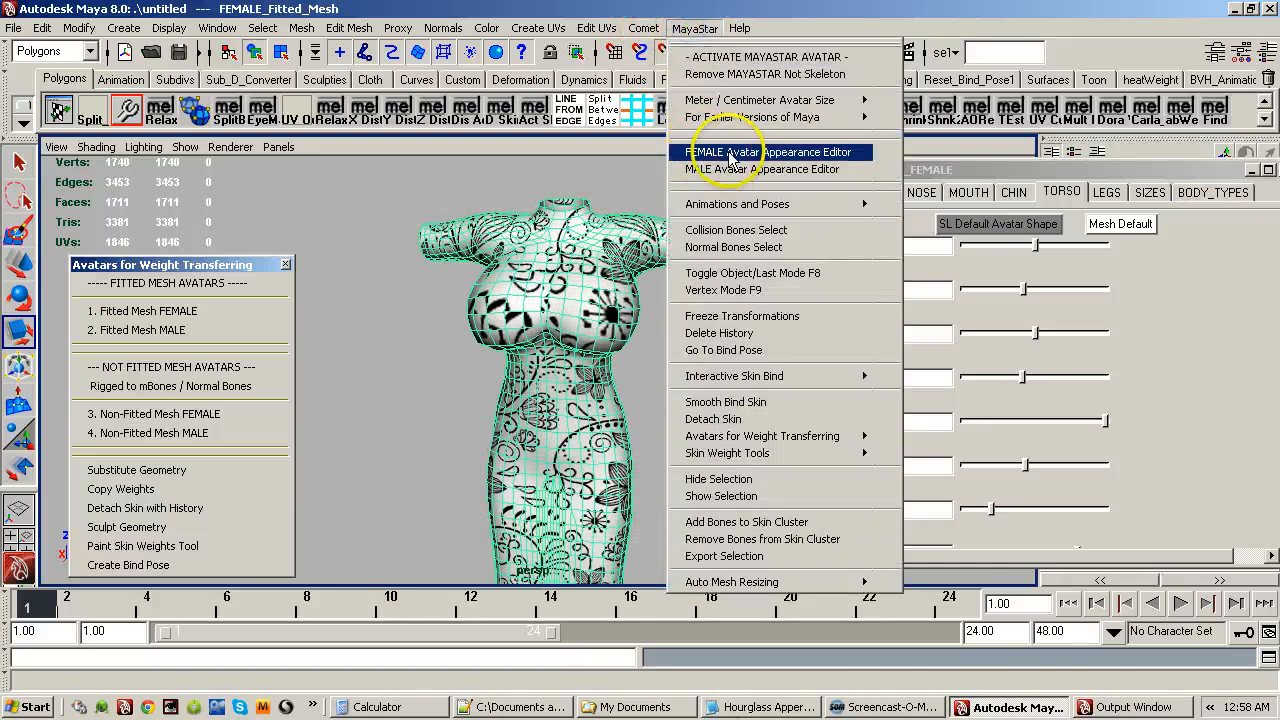
click(750, 45)
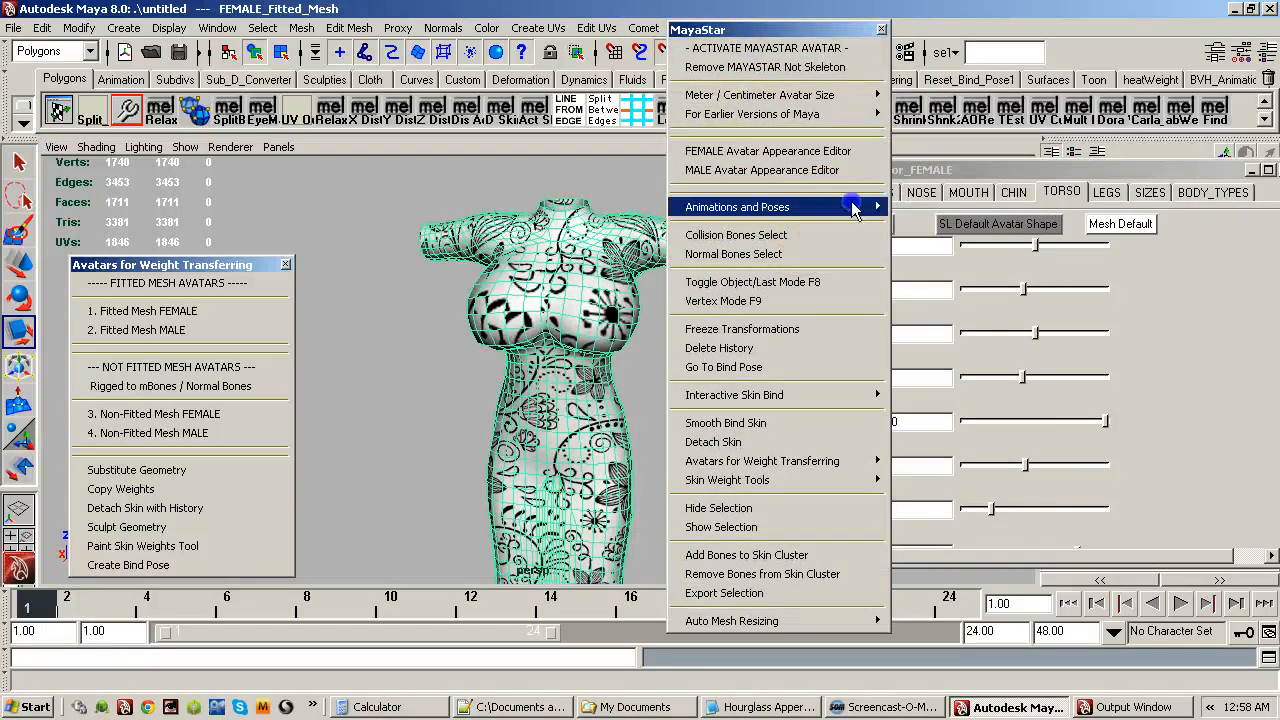
click(855, 207)
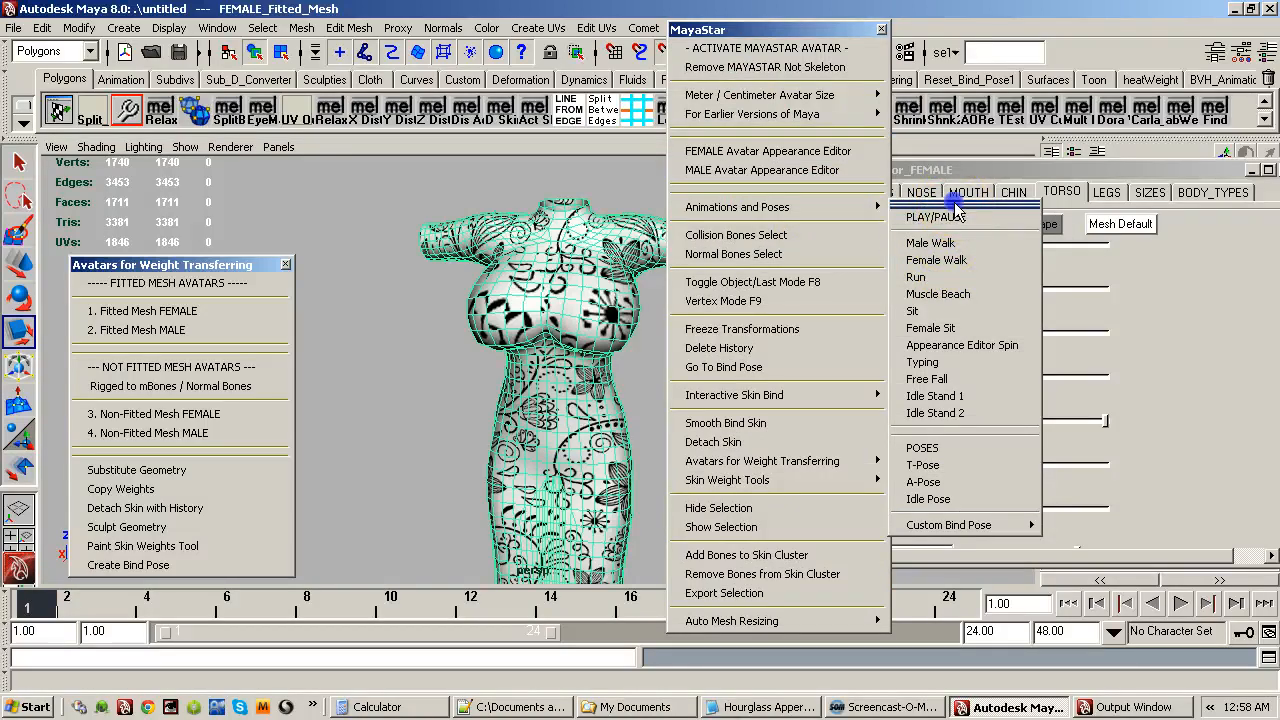
click(955, 207)
click(881, 29)
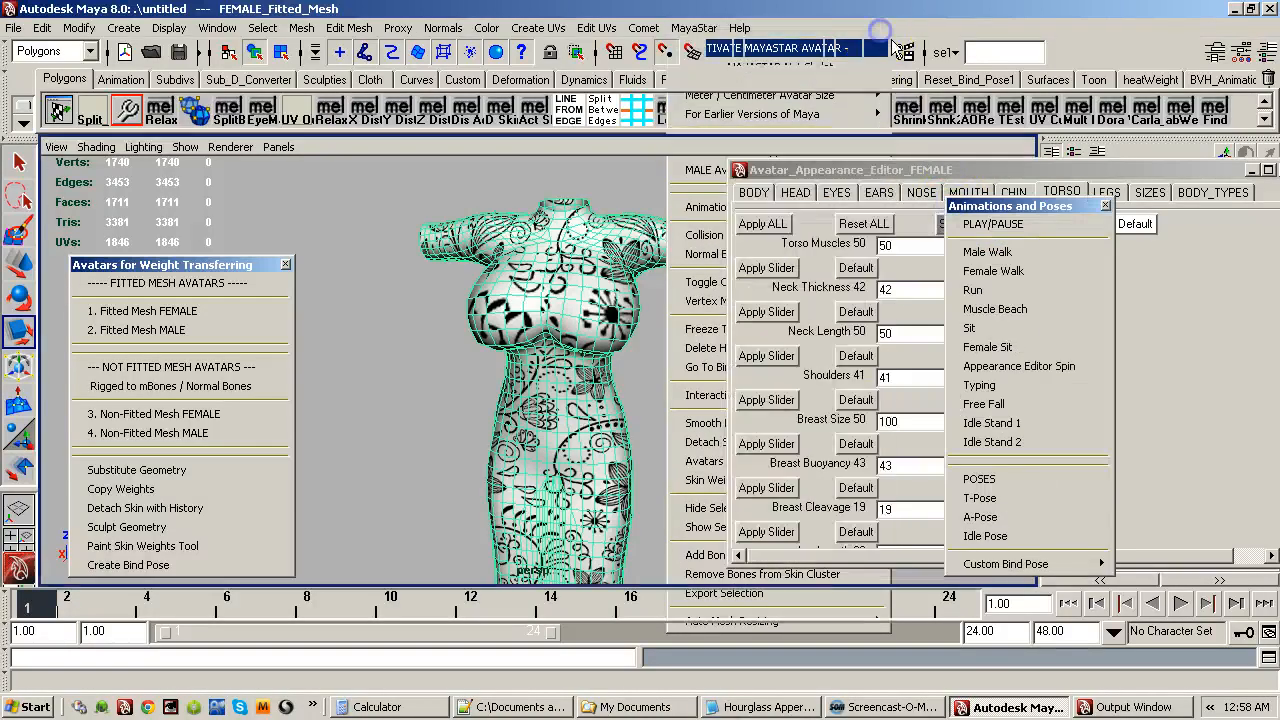
Play the Male Walk animation to check how the dress moves from different angles, and pause the playback.
click(983, 254)
click(993, 224)
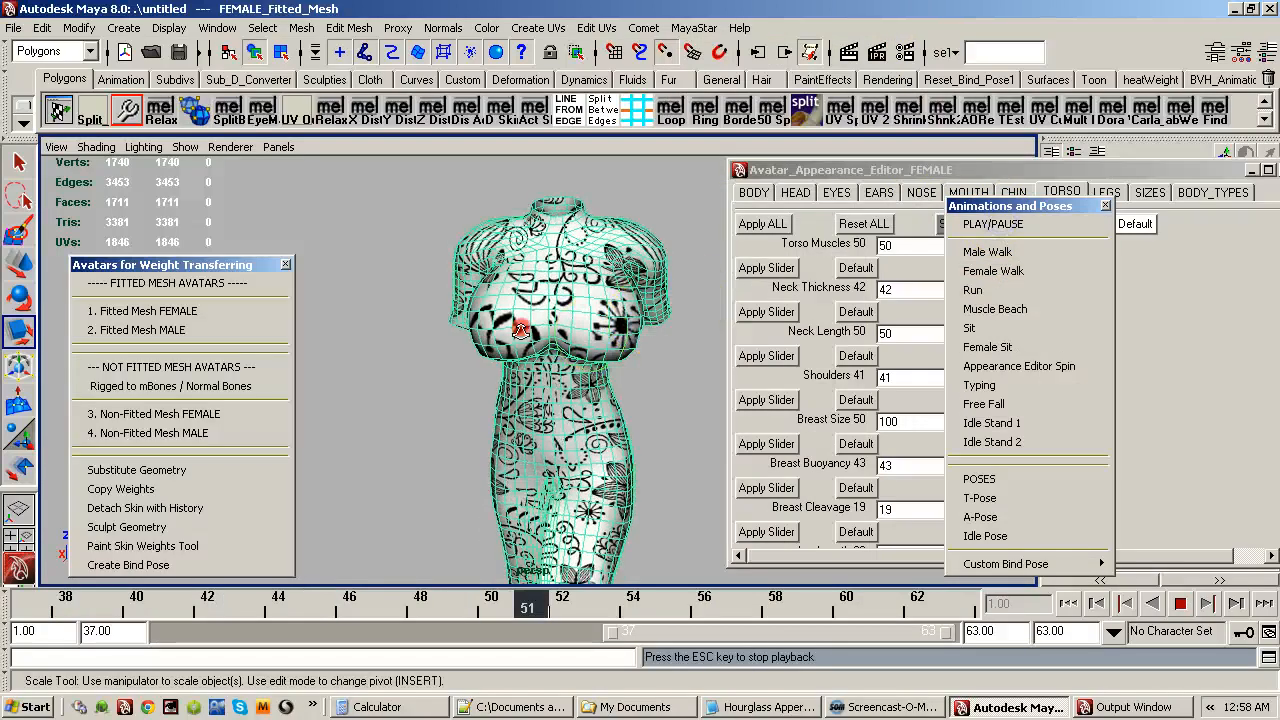
scroll(521, 329, down, 2)
mouse_move(569, 381)
alt+mouse_down()
mouse_move(404, 386)
mouse_move(561, 390)
mouse_move(567, 378)
alt+mouse_up()
alt+right_drag(567, 378, 702, 342)
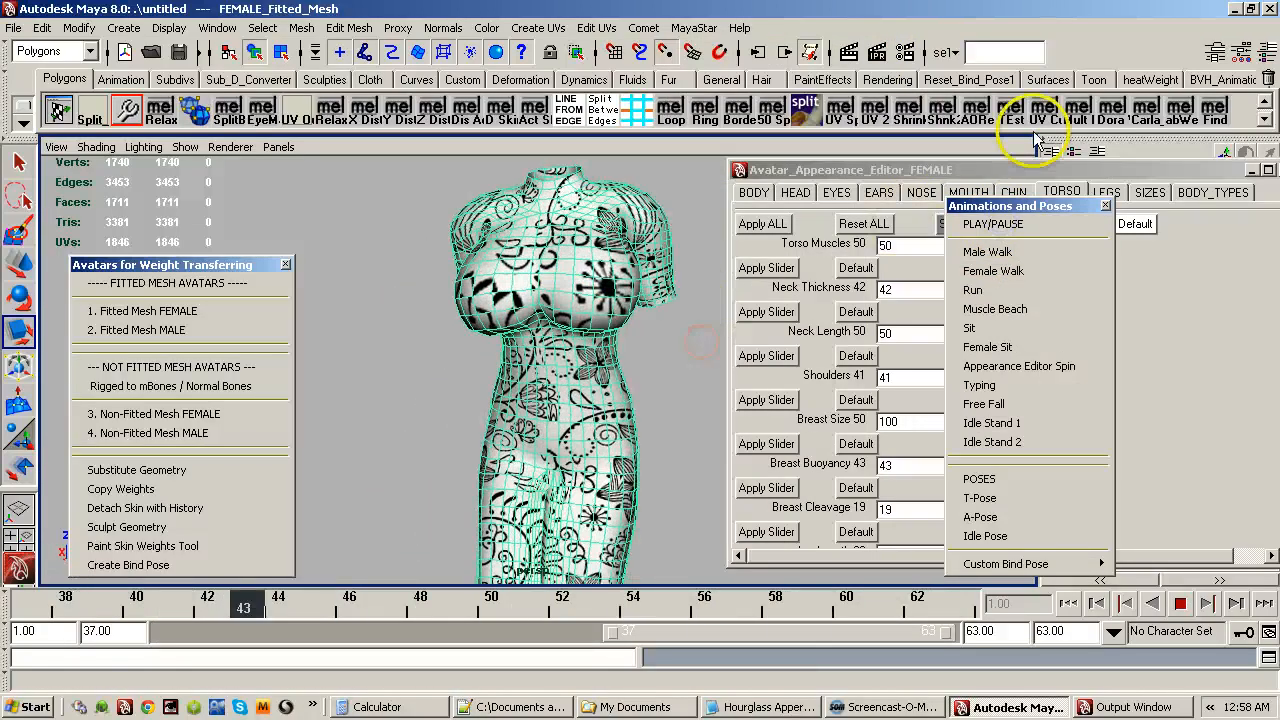
click(1033, 228)
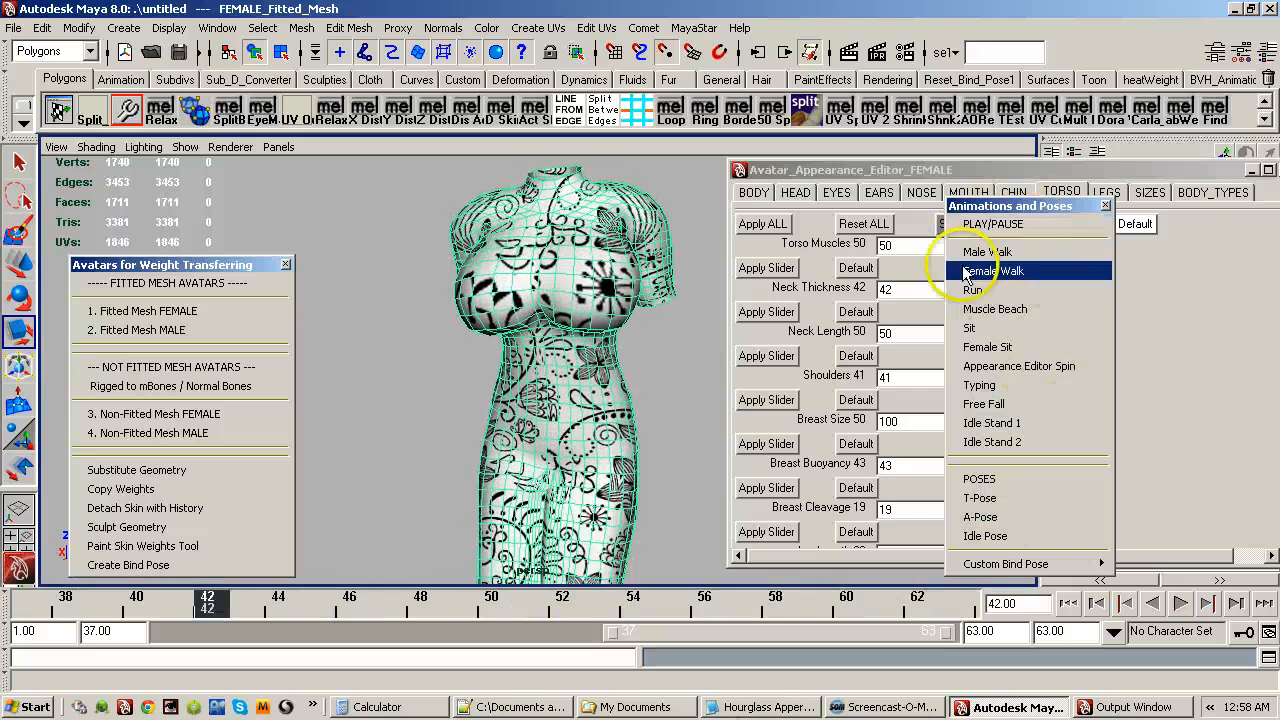
Return the avatar to its bind pose and minimize the female Avatar Appearance Editor.
click(692, 28)
click(700, 354)
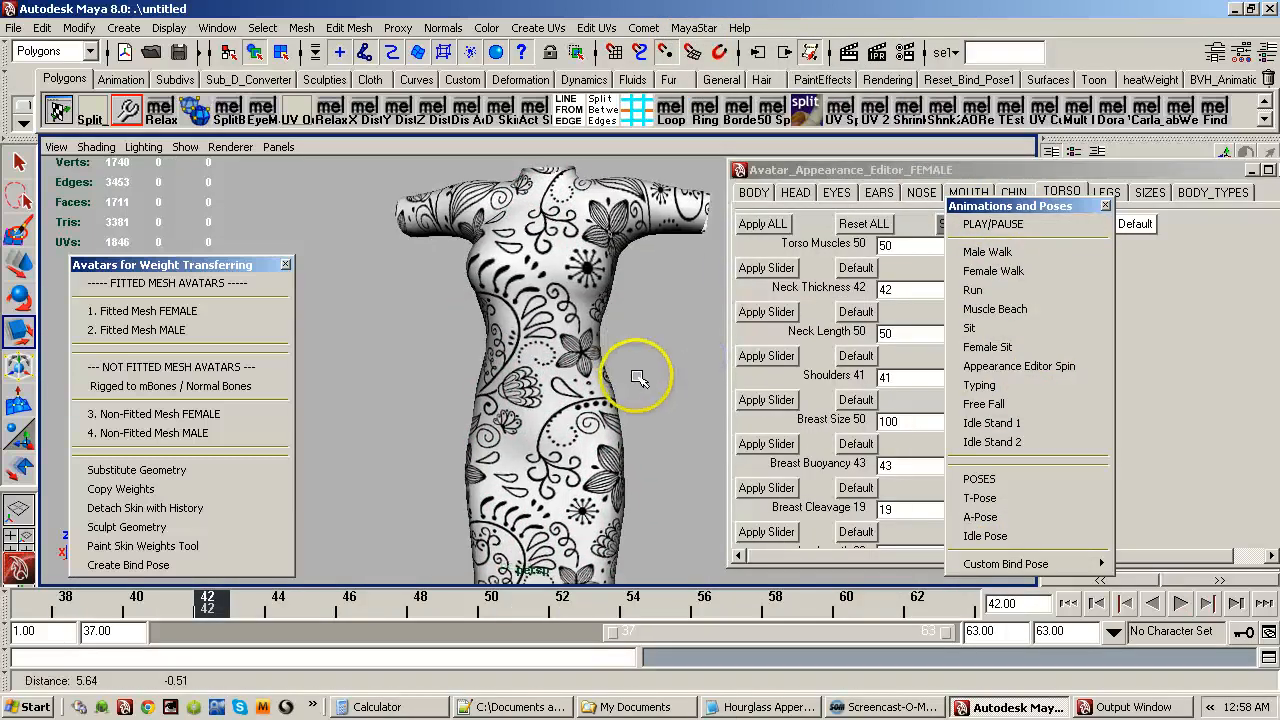
alt+middle_drag(638, 377, 576, 391)
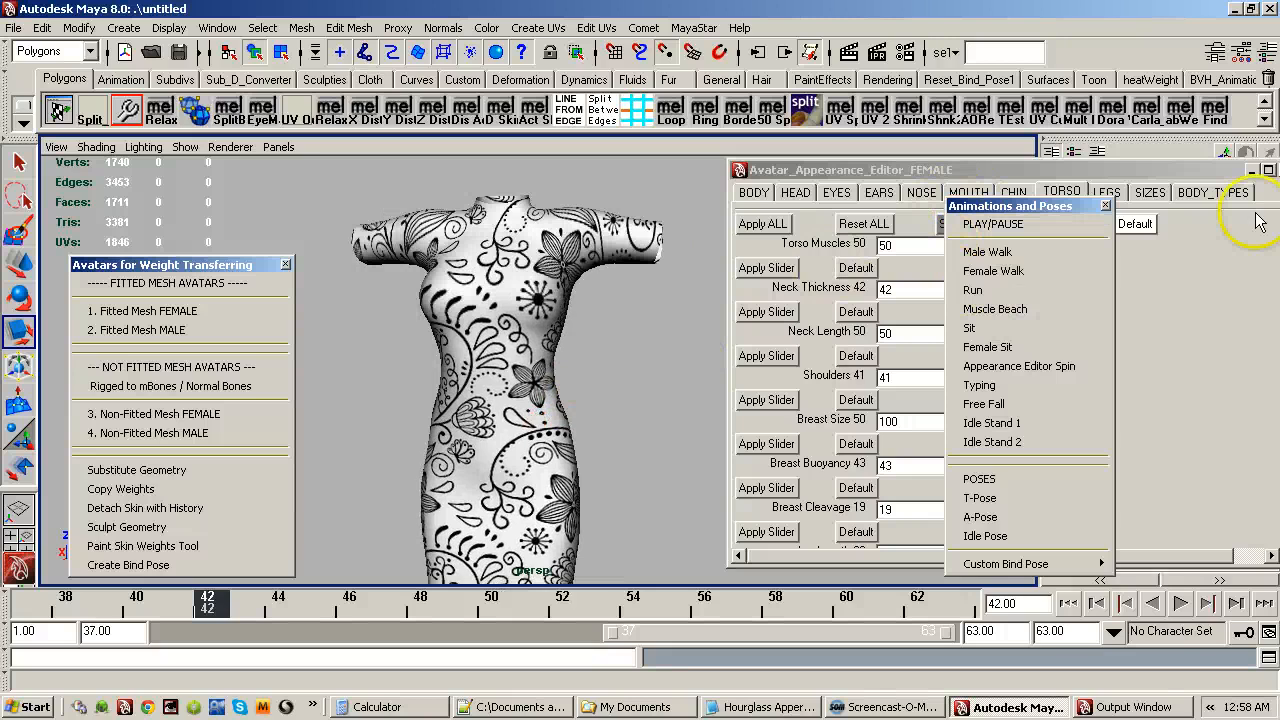
drag(1068, 213, 1108, 228)
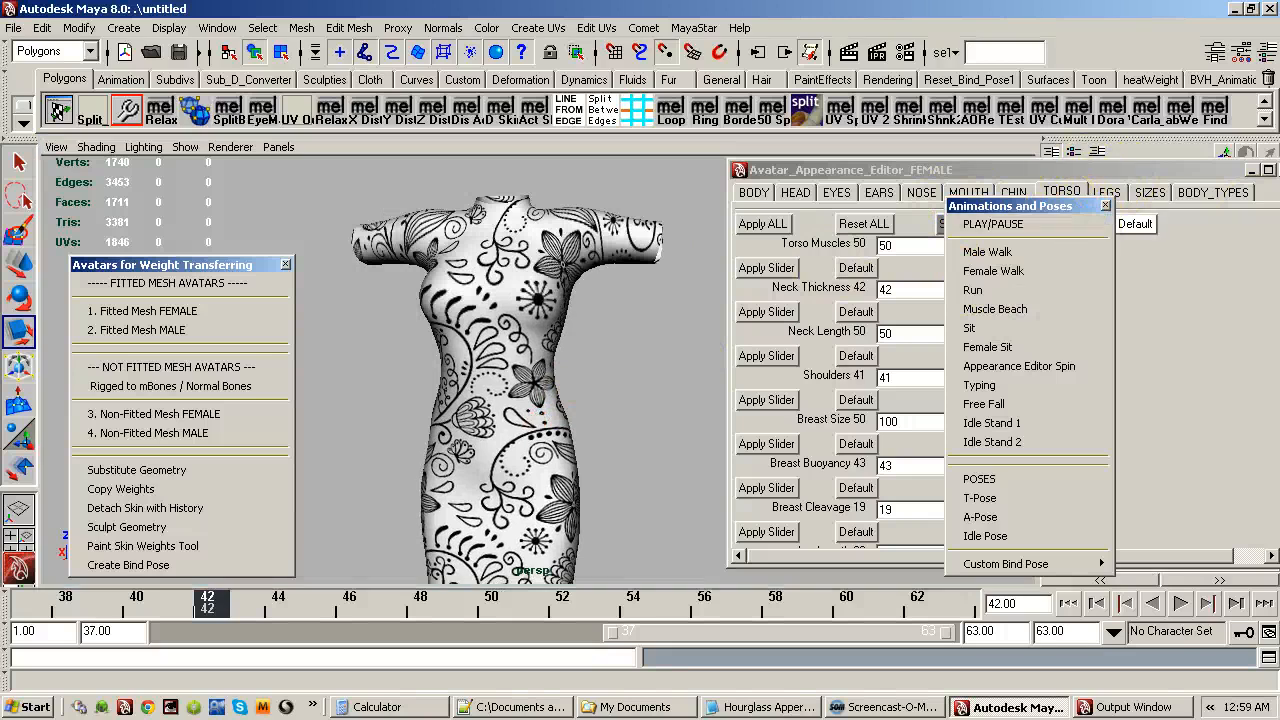
alt+drag(690, 300, 638, 371)
click(928, 178)
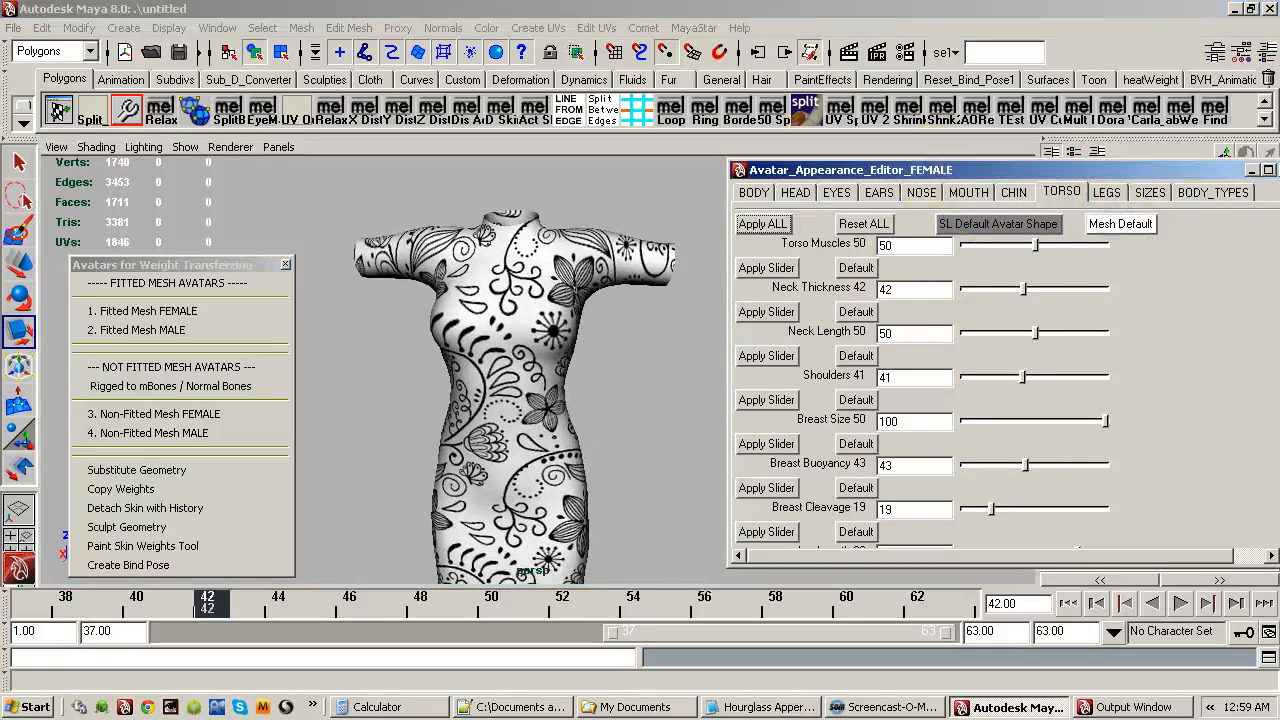
click(1252, 170)
click(638, 363)
Examine the rigged dress up close around the bust, shoulders and waist.
scroll(614, 371, down, 3)
alt+right_drag(584, 384, 726, 366)
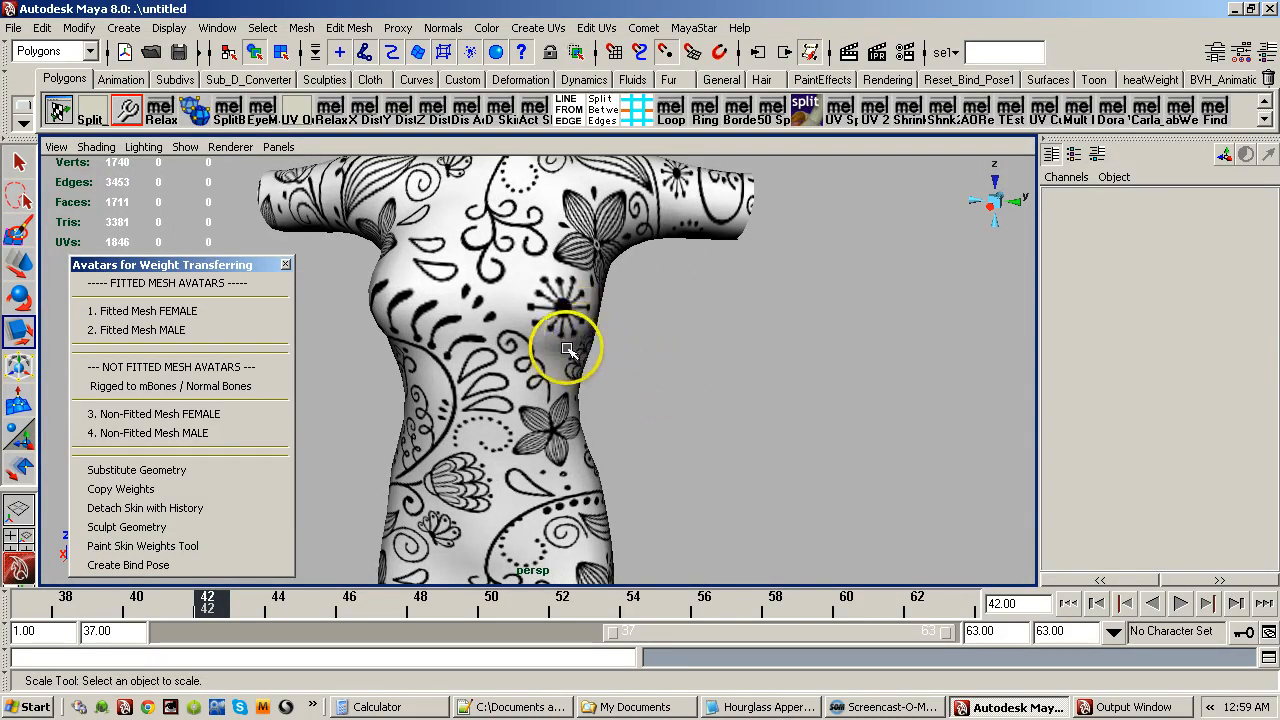
alt+drag(690, 424, 540, 515)
alt+drag(623, 316, 629, 390)
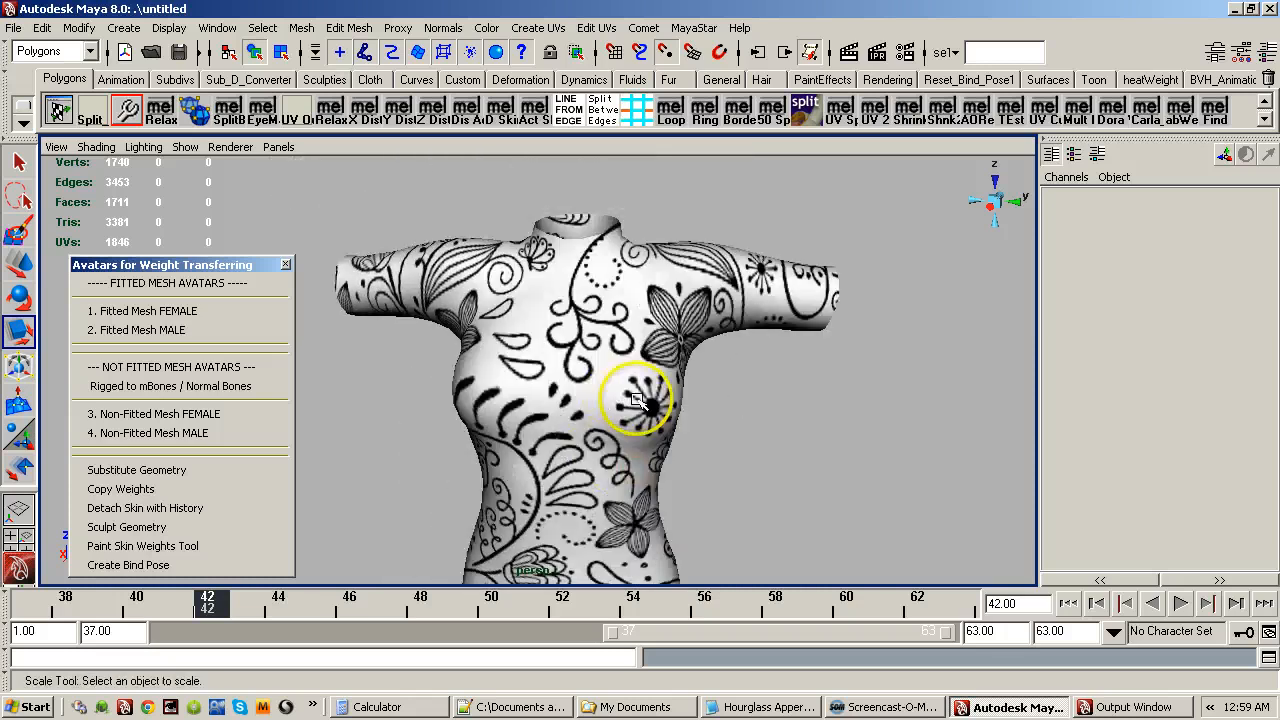
click(633, 438)
alt+right_drag(709, 397, 610, 392)
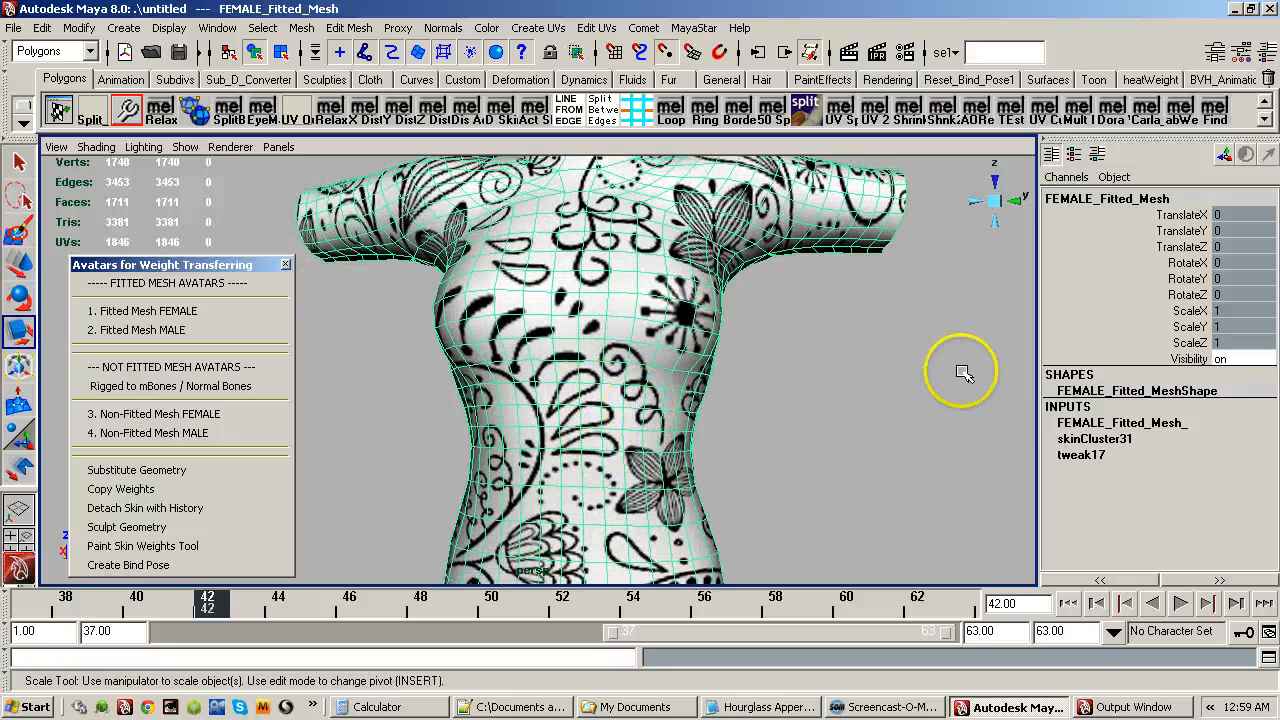
click(914, 414)
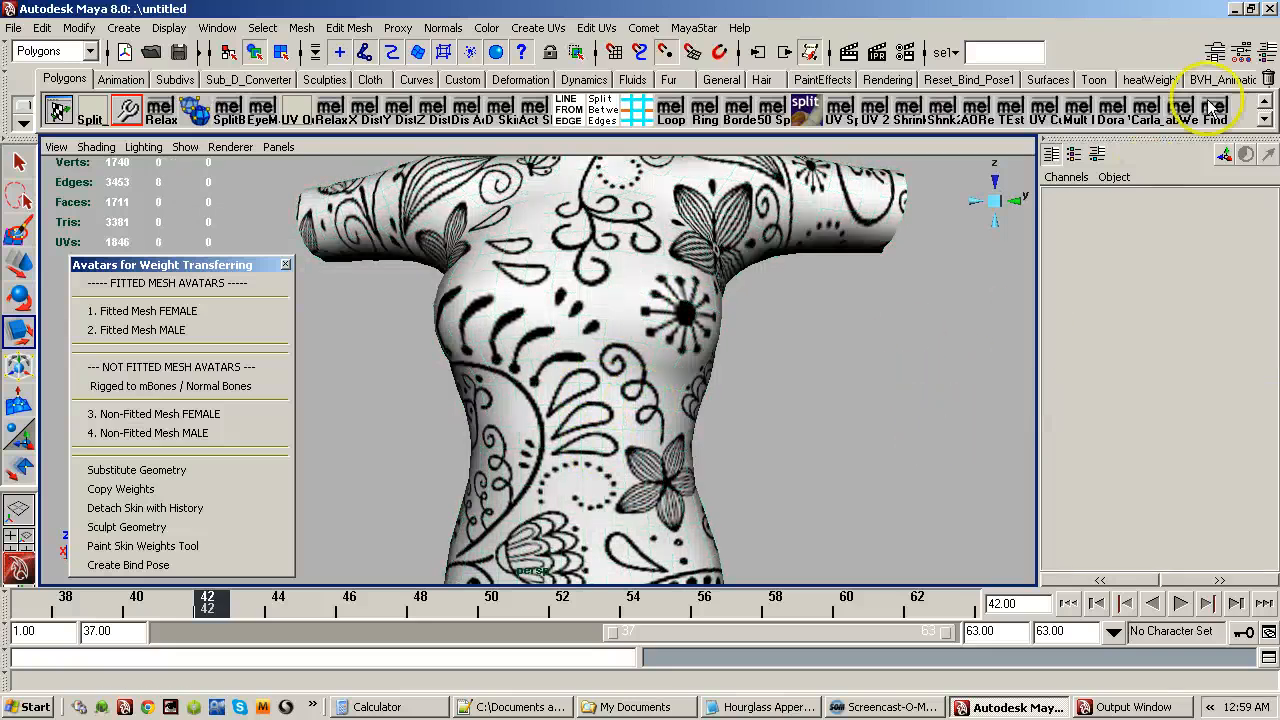
Turn on the Default_Avatar_Mesh layer to show the avatar's body together with the dress.
click(1097, 153)
click(1054, 501)
alt+right_drag(787, 381, 680, 357)
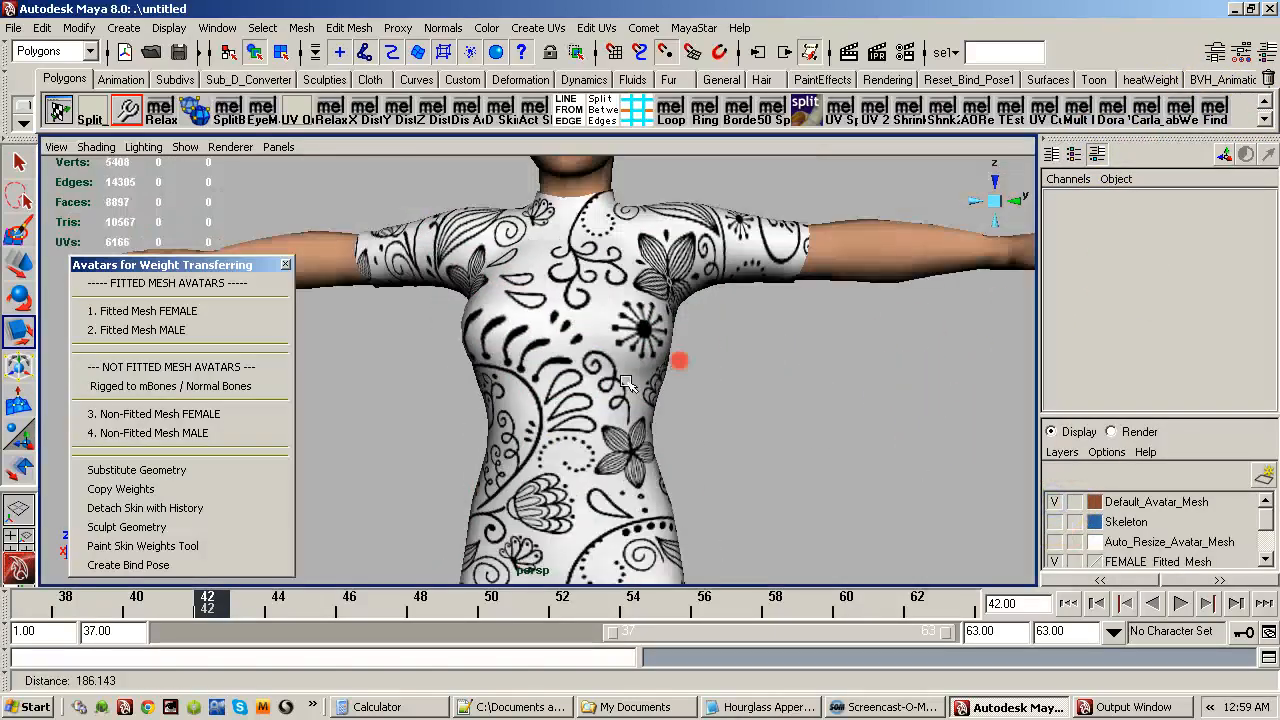
alt+drag(680, 357, 654, 391)
alt+right_drag(654, 391, 766, 414)
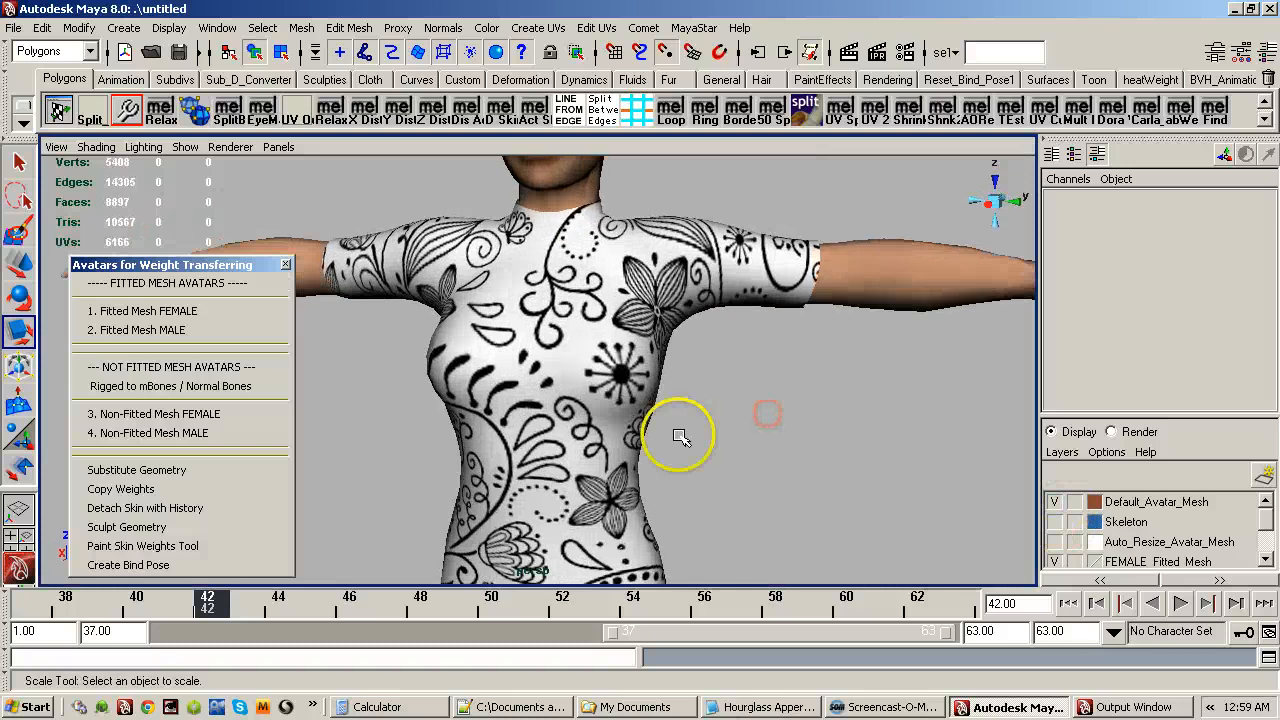
alt+middle_drag(669, 413, 695, 466)
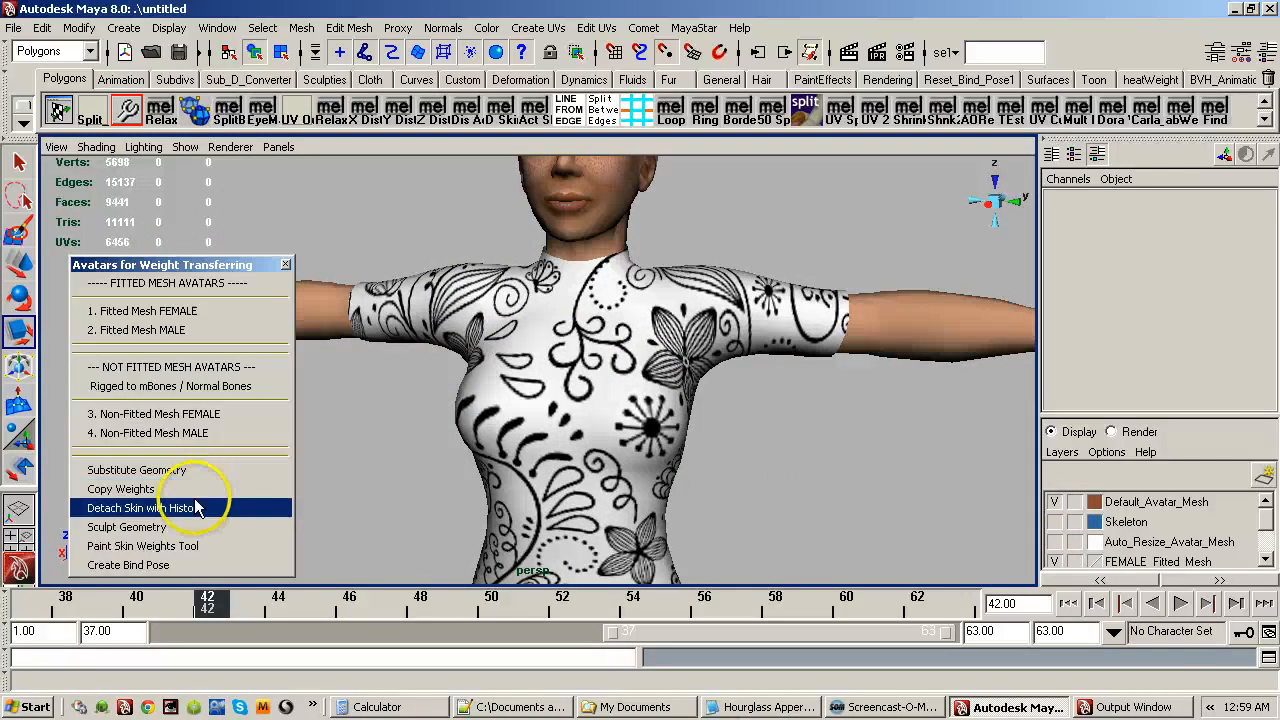
Start the Paint Skin Weights Tool on the dress and choose the LEFT_PEC influence.
click(457, 429)
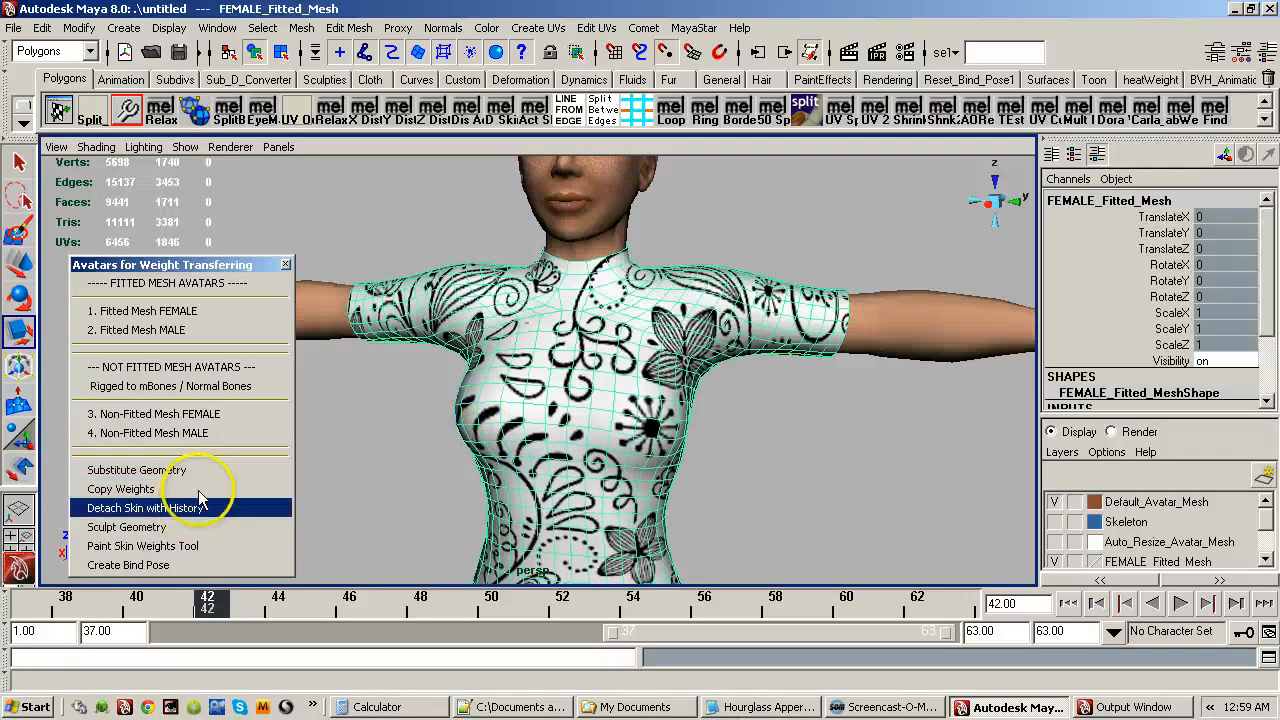
click(160, 545)
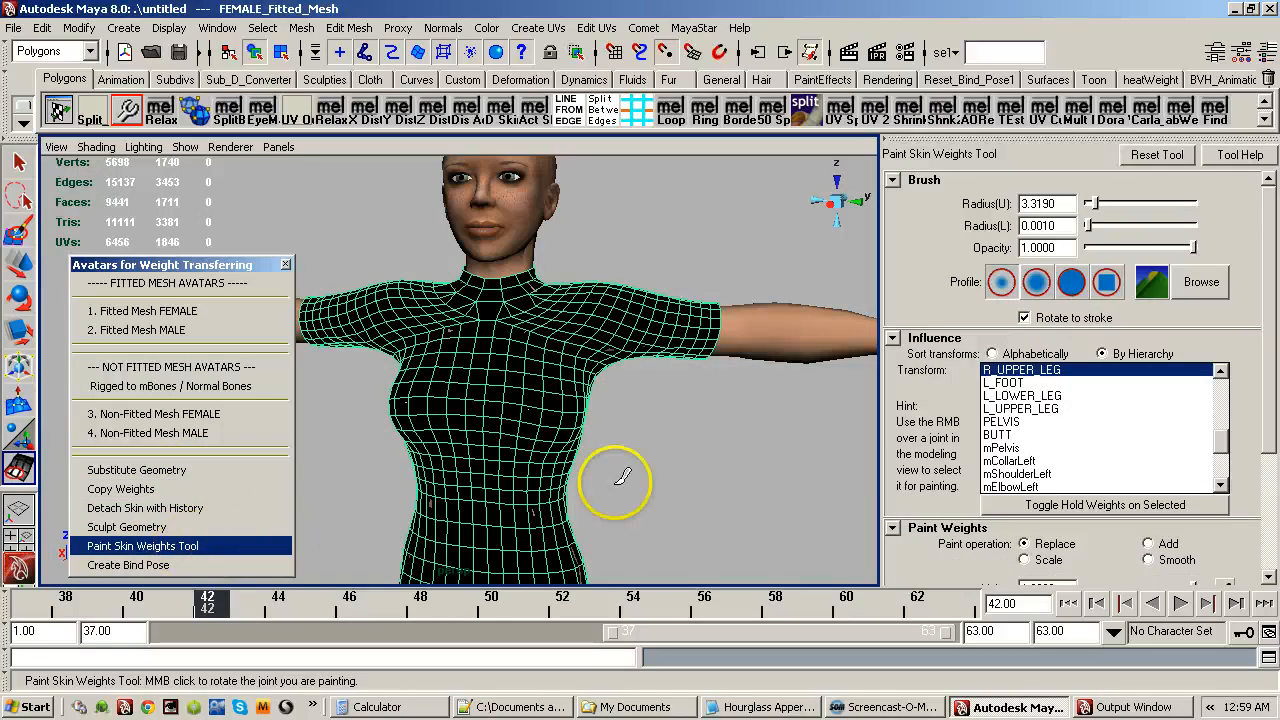
drag(1222, 445, 1240, 416)
click(1030, 396)
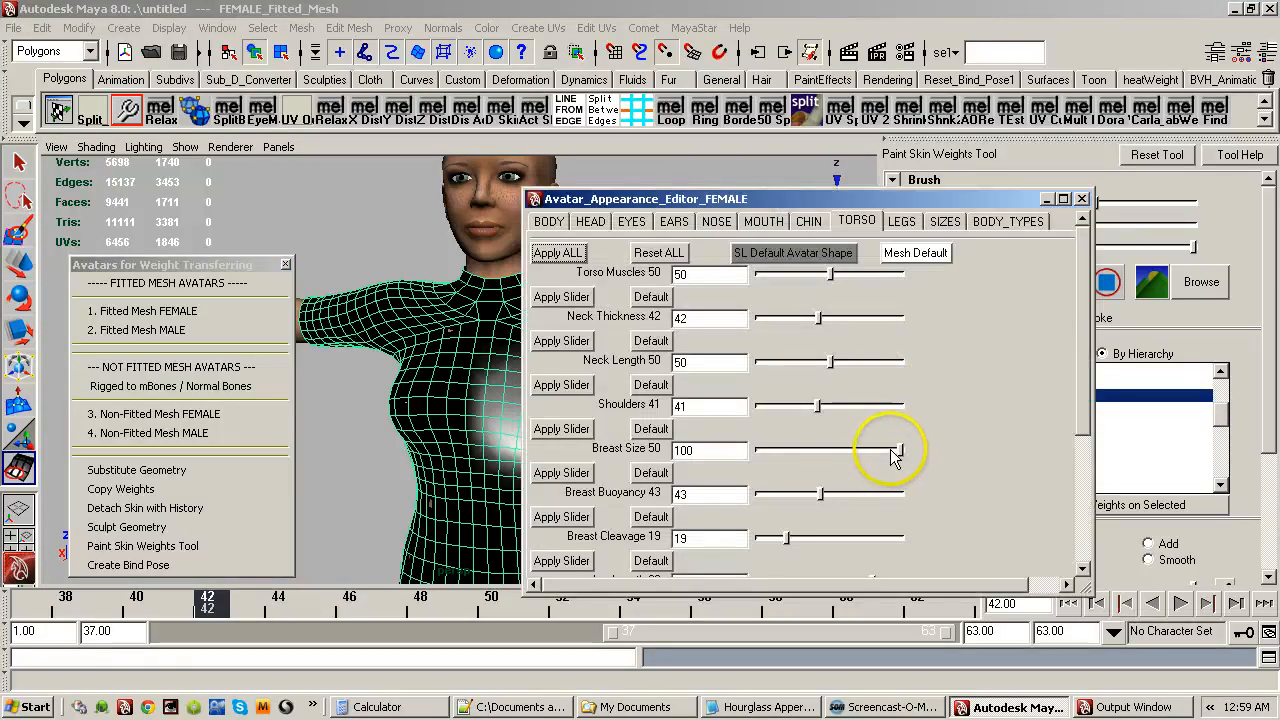
Set the avatar's Breast Size to 100, close the appearance editor and bring the dress's chest into view.
drag(890, 452, 900, 450)
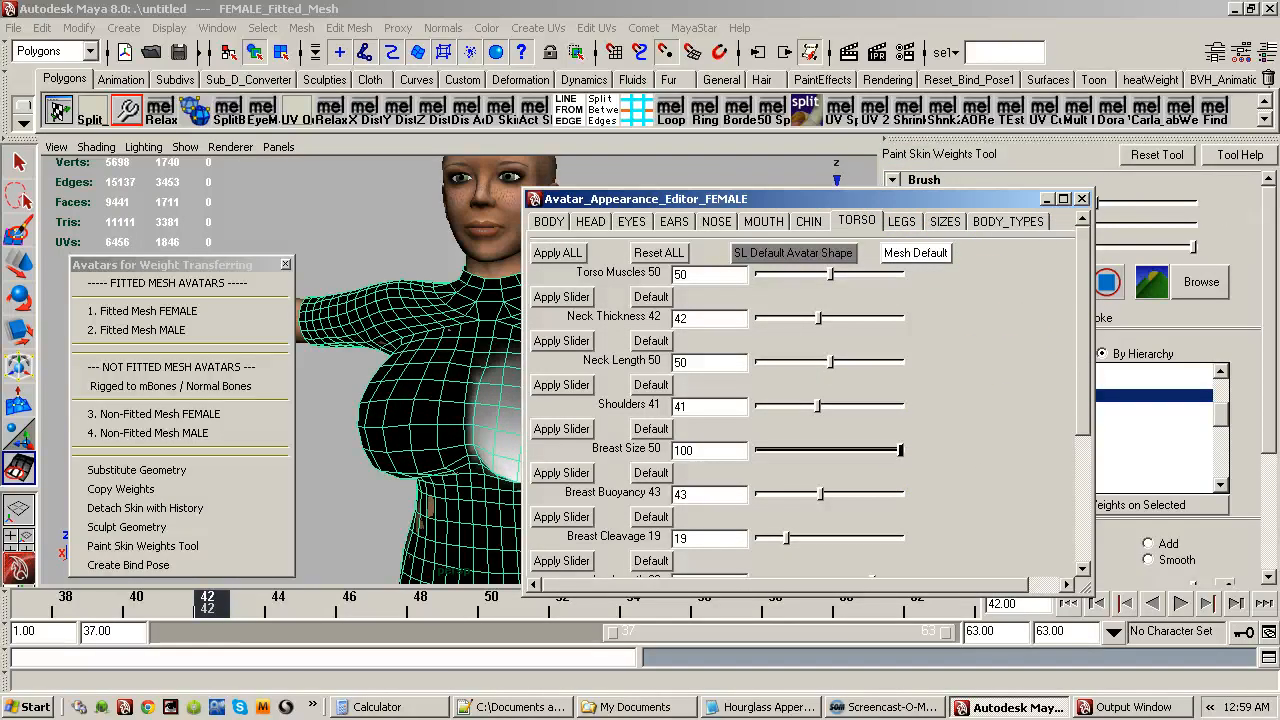
click(1081, 198)
alt+drag(603, 457, 565, 450)
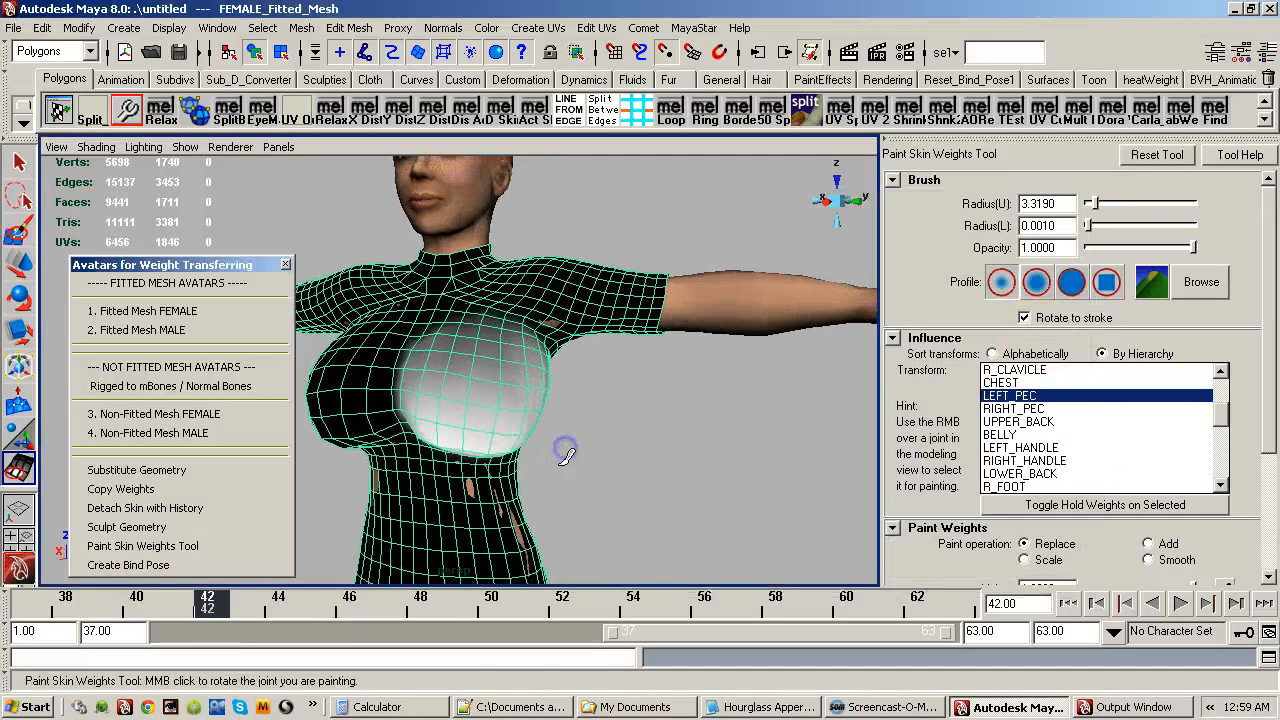
Set the paint operation to Smooth and flood the dress's LEFT_PEC weights with it twice.
click(1148, 560)
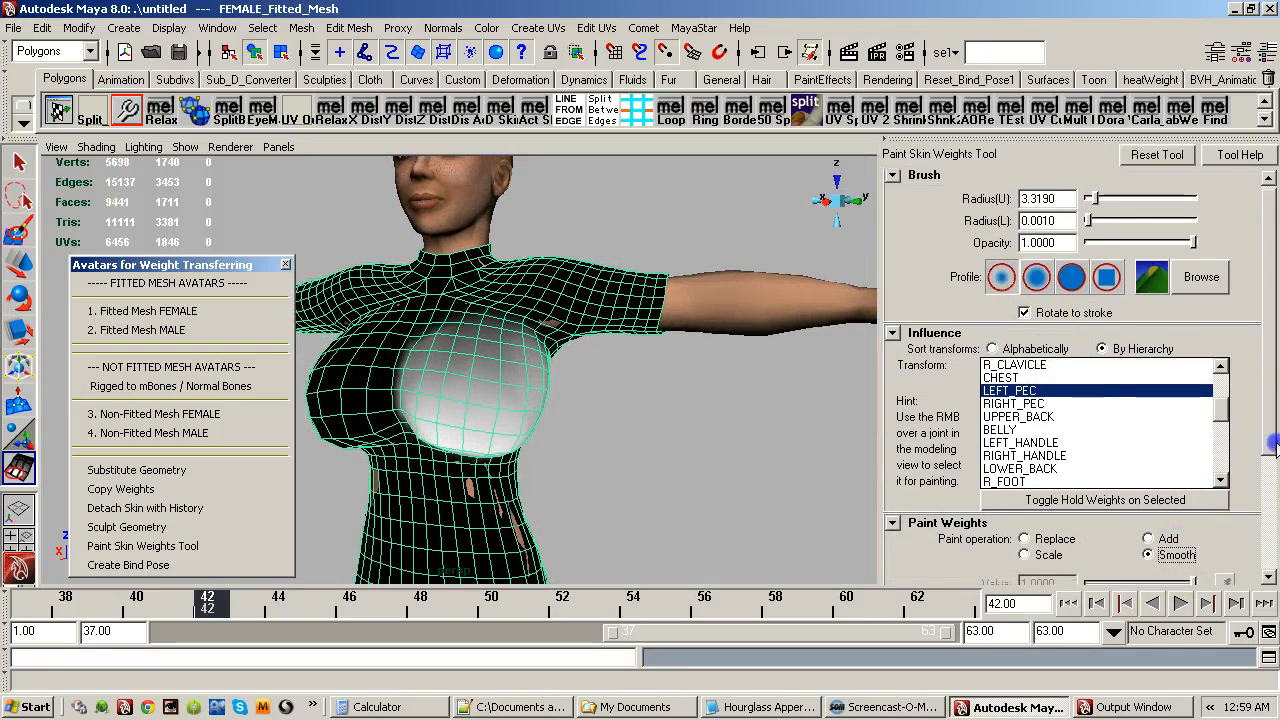
drag(1266, 450, 1266, 520)
click(1128, 548)
click(1130, 546)
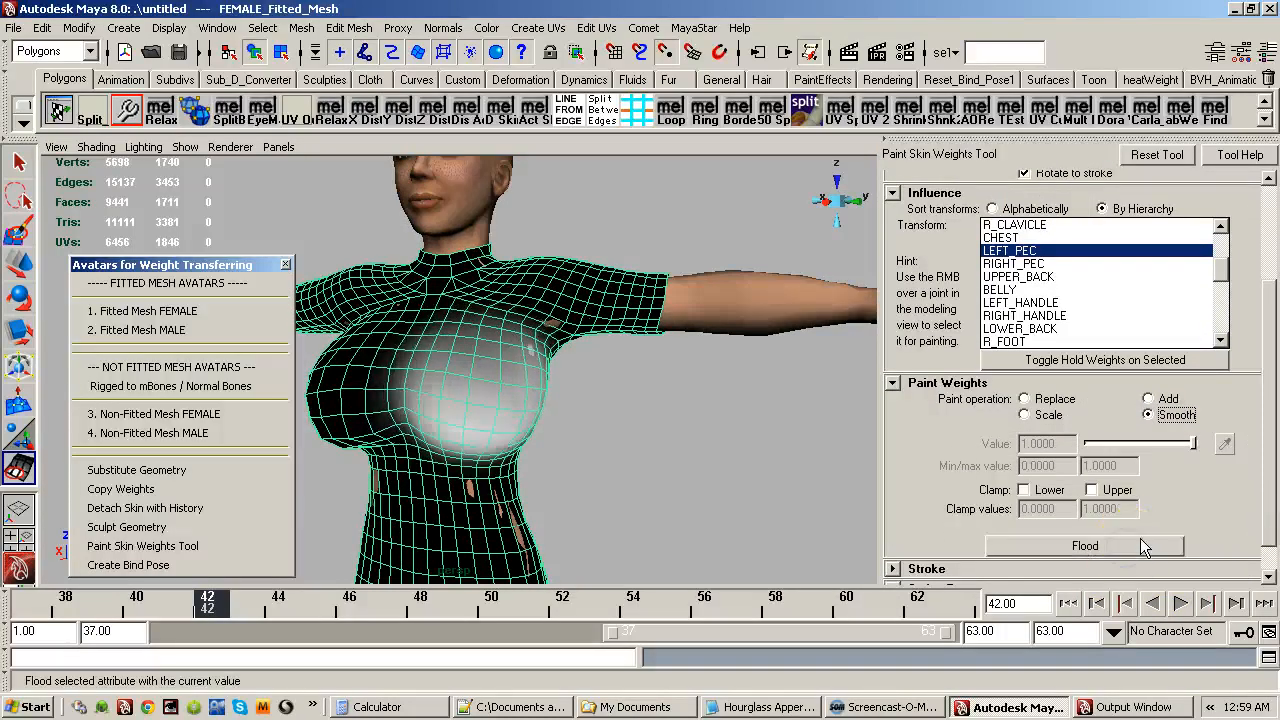
Smooth the dress's RIGHT_PEC weights with two floods, inspect the bust and leave the weight painting tool.
alt+drag(674, 480, 744, 484)
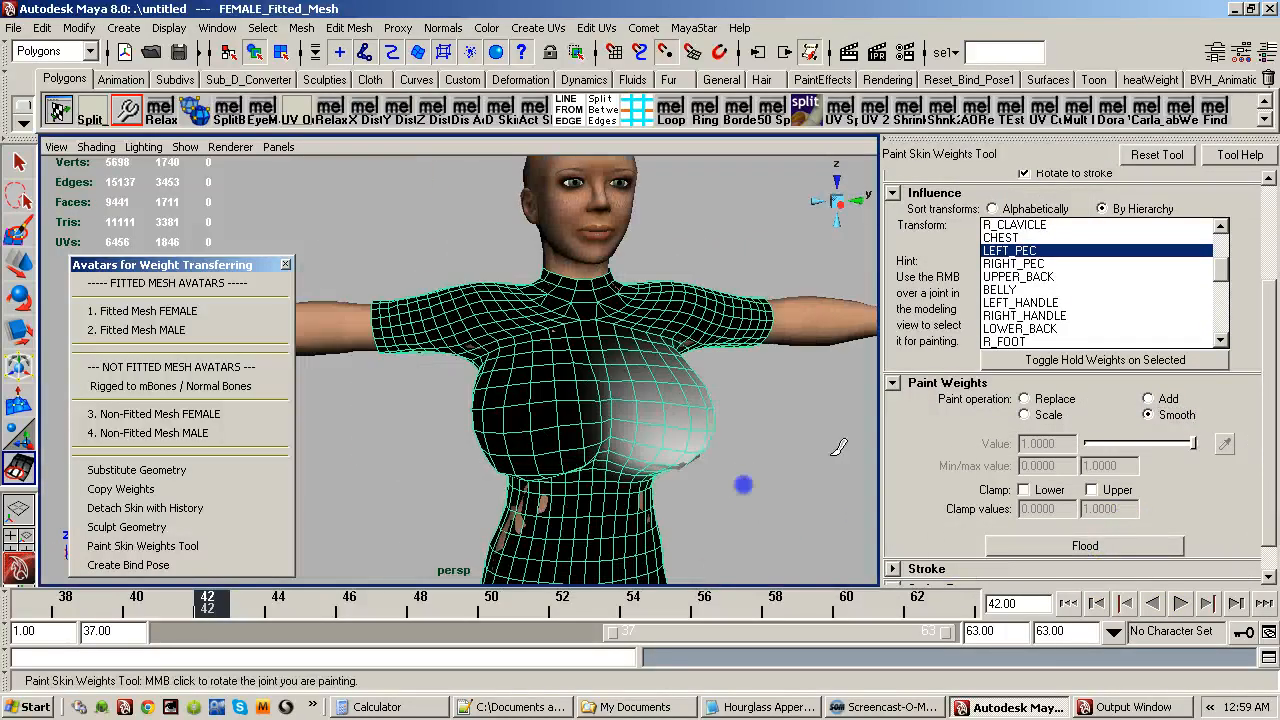
click(1040, 263)
click(1080, 548)
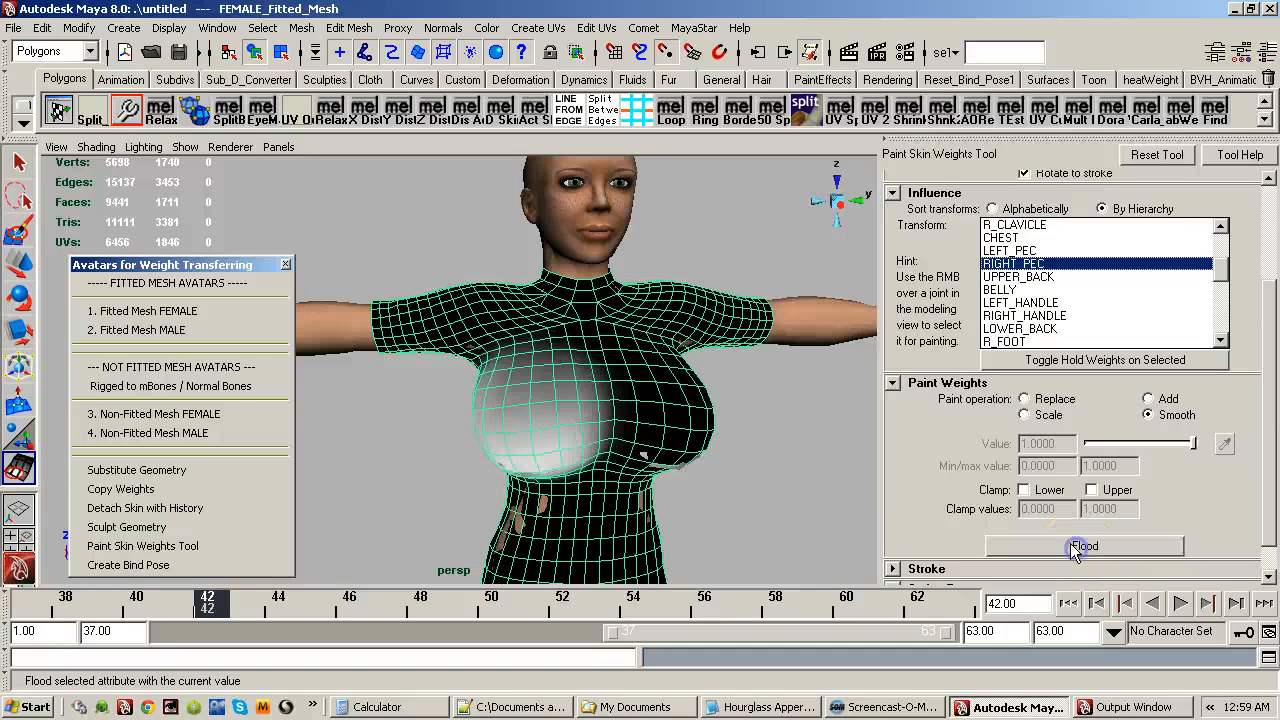
click(1080, 546)
mouse_move(727, 509)
alt+mouse_down()
mouse_move(654, 546)
mouse_move(542, 465)
mouse_move(650, 455)
alt+mouse_up()
scroll(650, 455, down, 3)
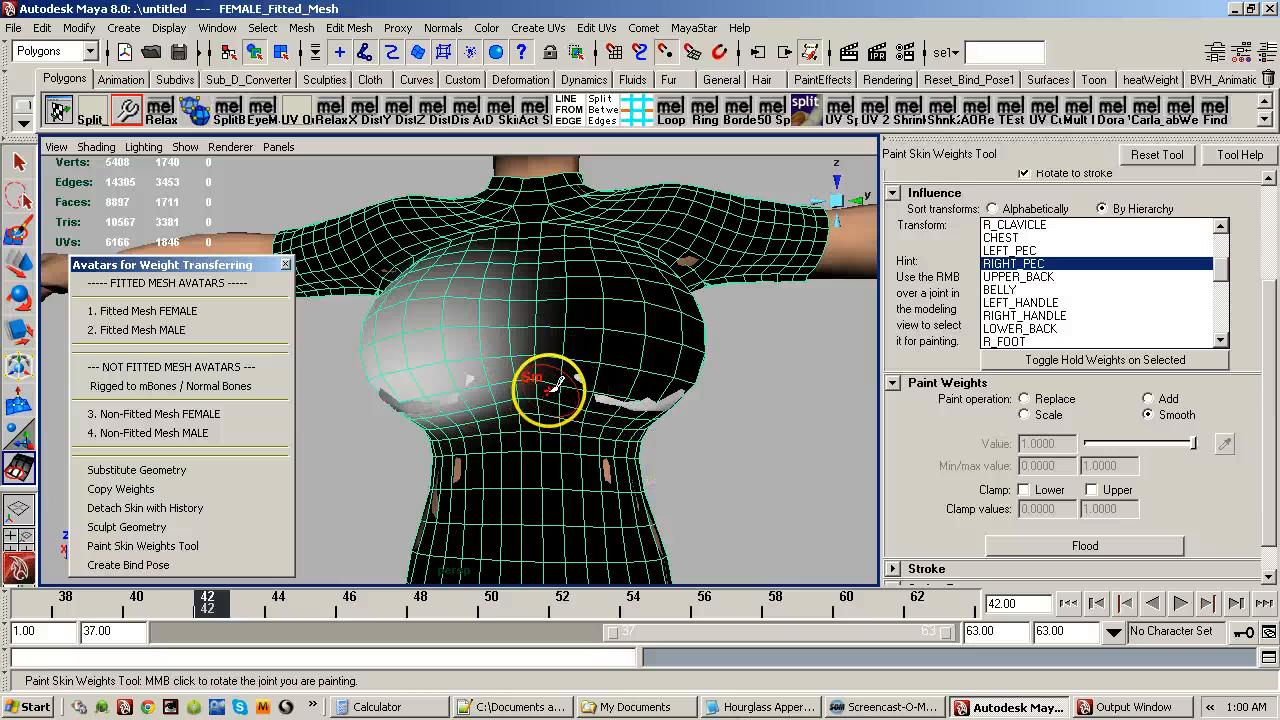
key(q)
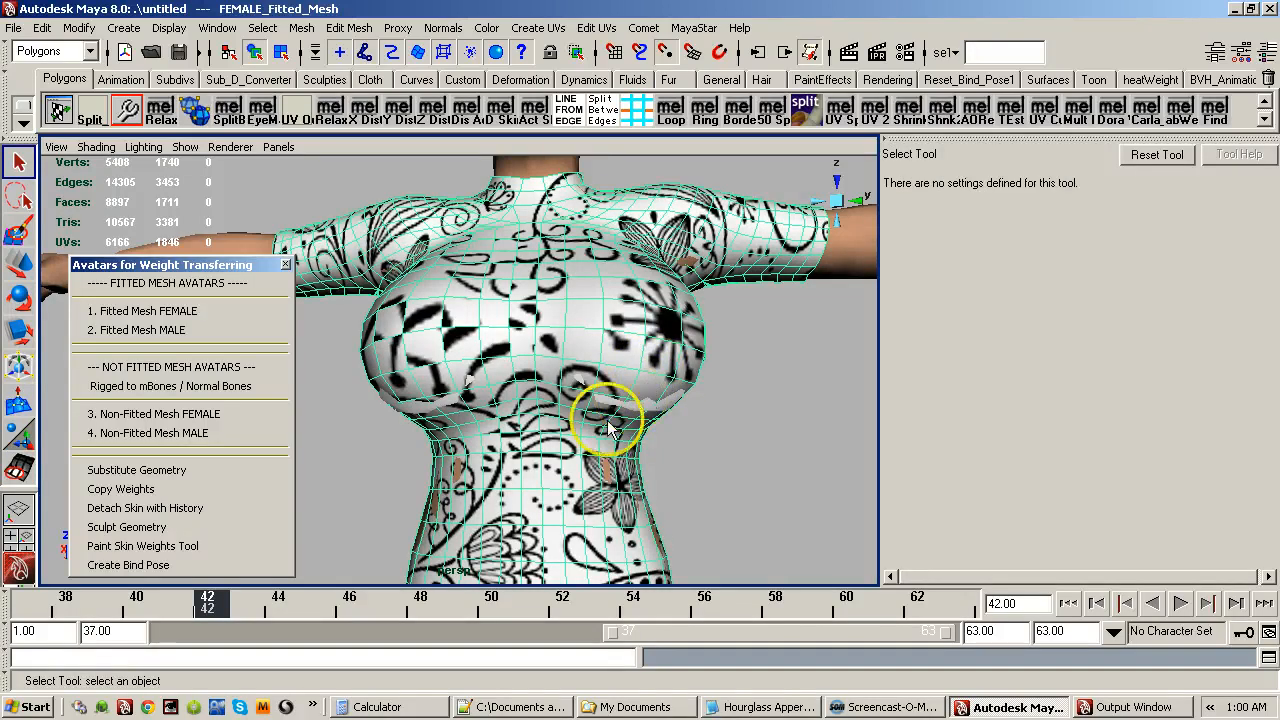
Try to move a single vertex on the side of the dress's waist far outward from the body.
alt+right_drag(586, 505, 666, 513)
alt+middle_drag(666, 513, 668, 428)
alt+right_drag(676, 460, 708, 474)
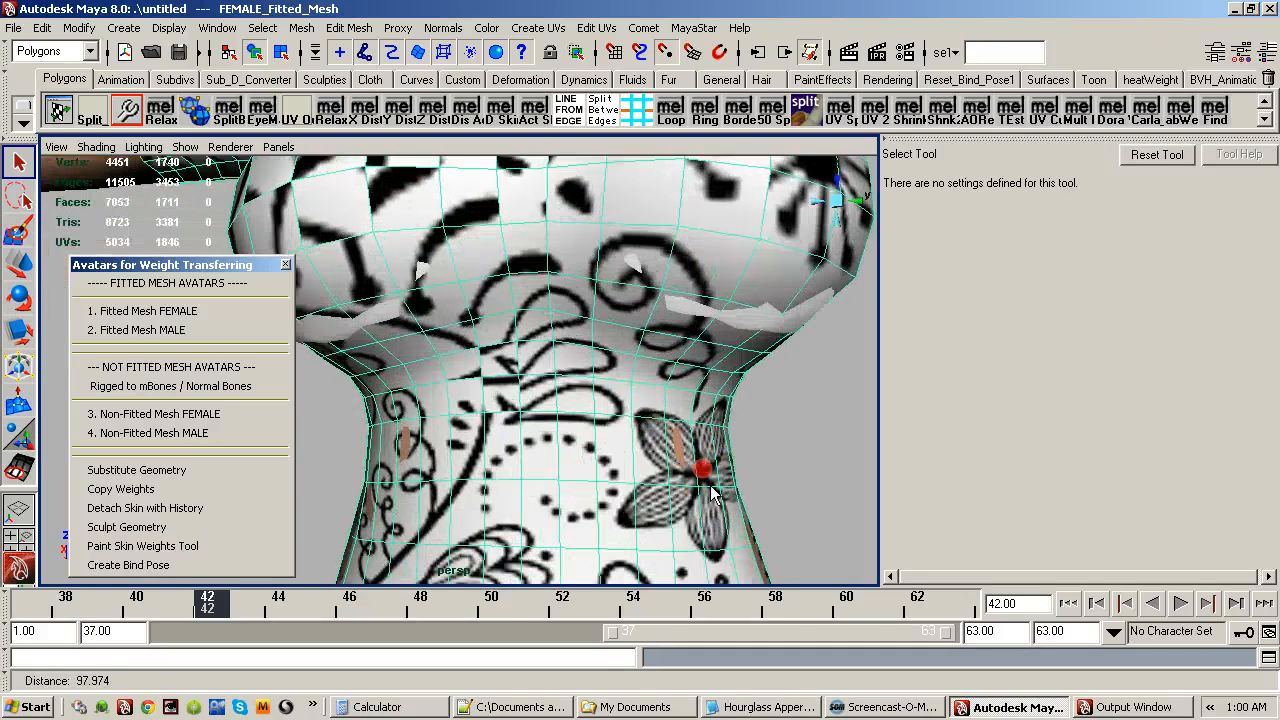
alt+drag(708, 474, 774, 495)
alt+middle_drag(780, 500, 667, 475)
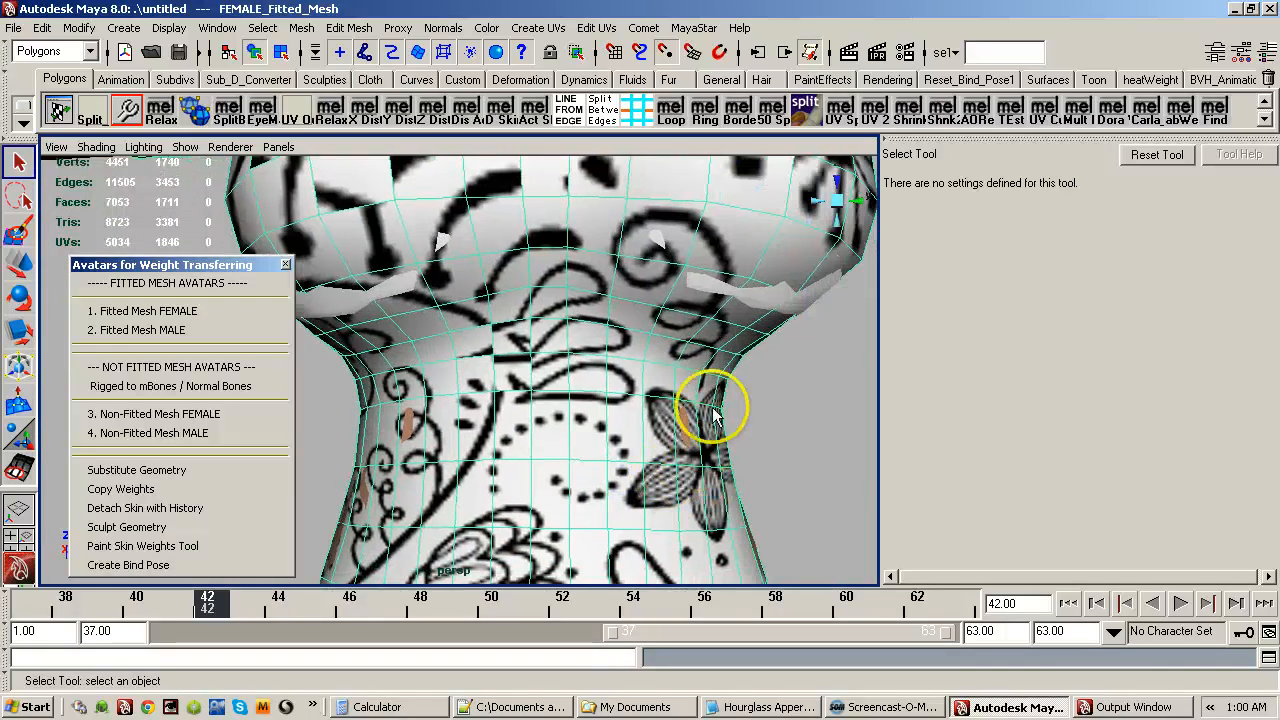
key(F8)
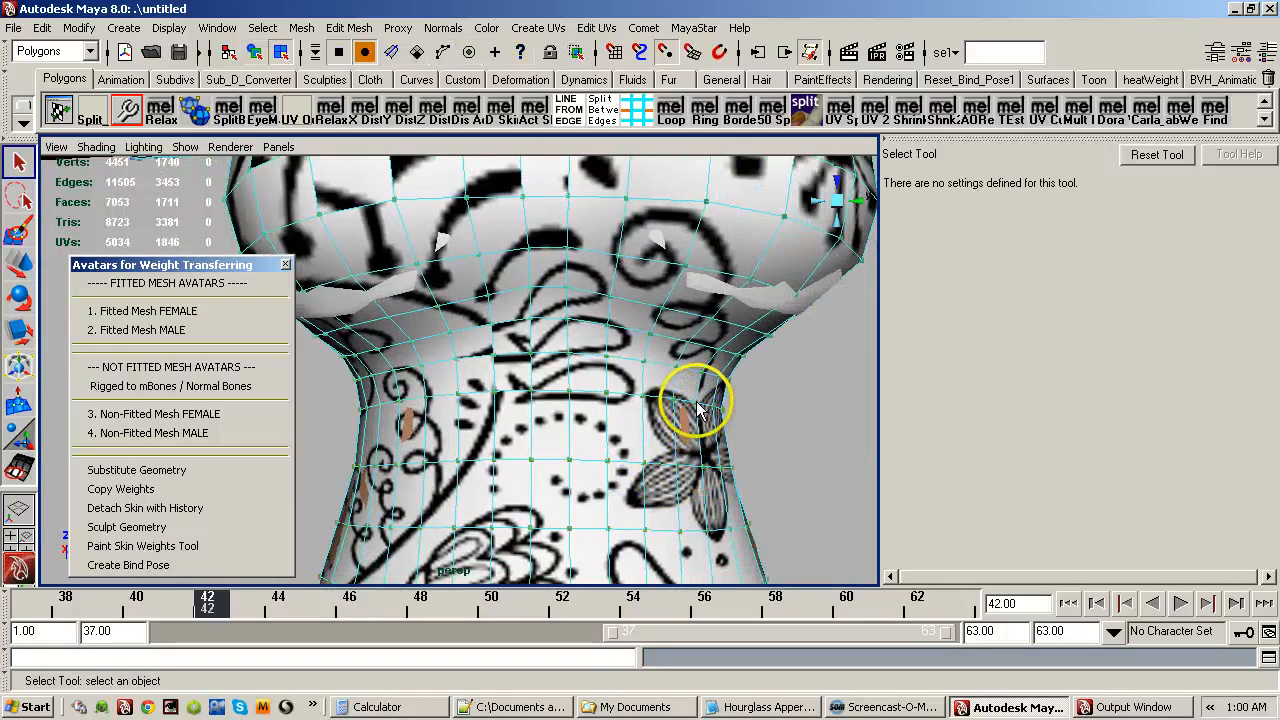
key(w)
click(712, 412)
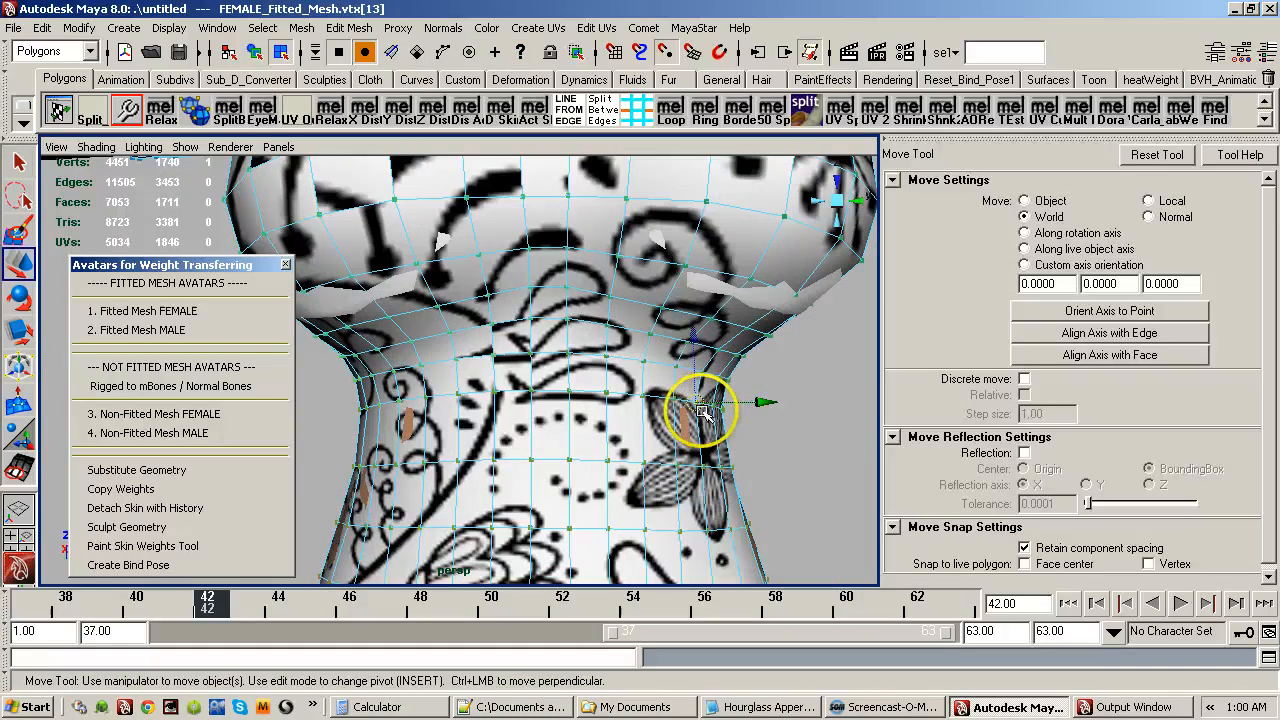
drag(706, 406, 760, 445)
alt+right_drag(760, 445, 686, 476)
alt+drag(686, 476, 665, 483)
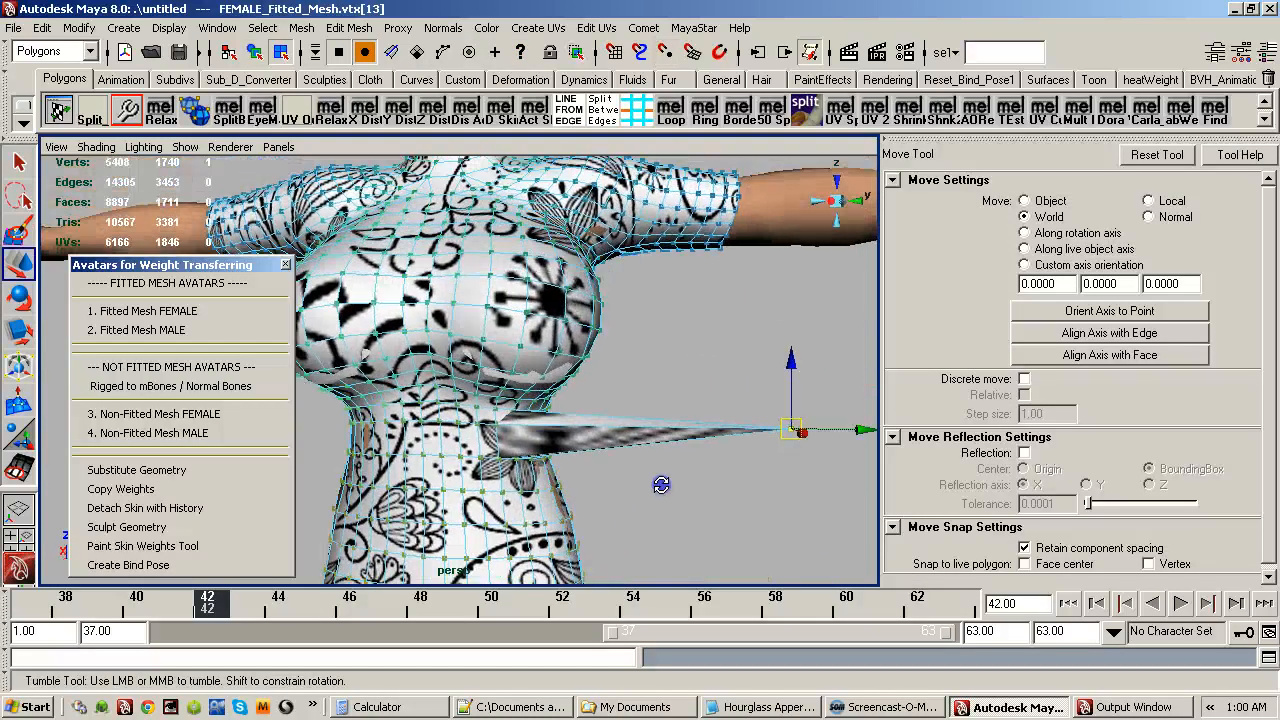
Undo the waist vertex moves and return the dress to object mode.
drag(805, 437, 750, 425)
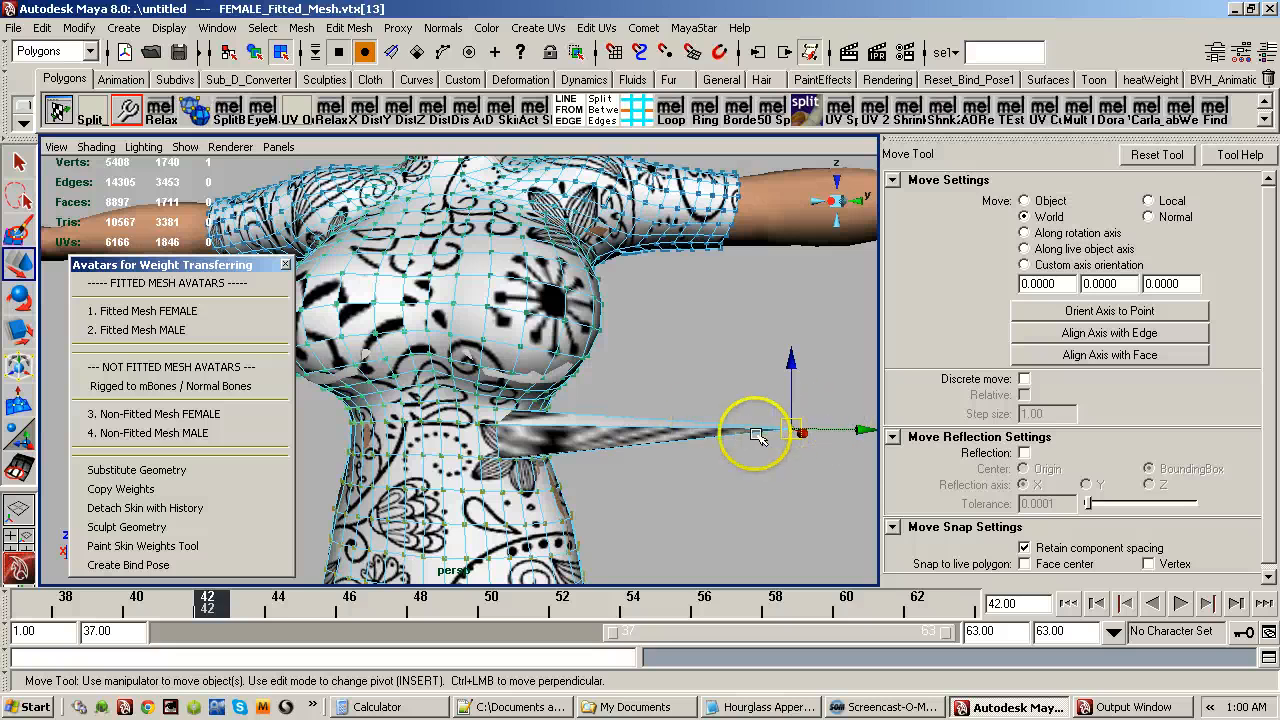
key(ctrl+z)
drag(579, 431, 657, 472)
key(ctrl+z)
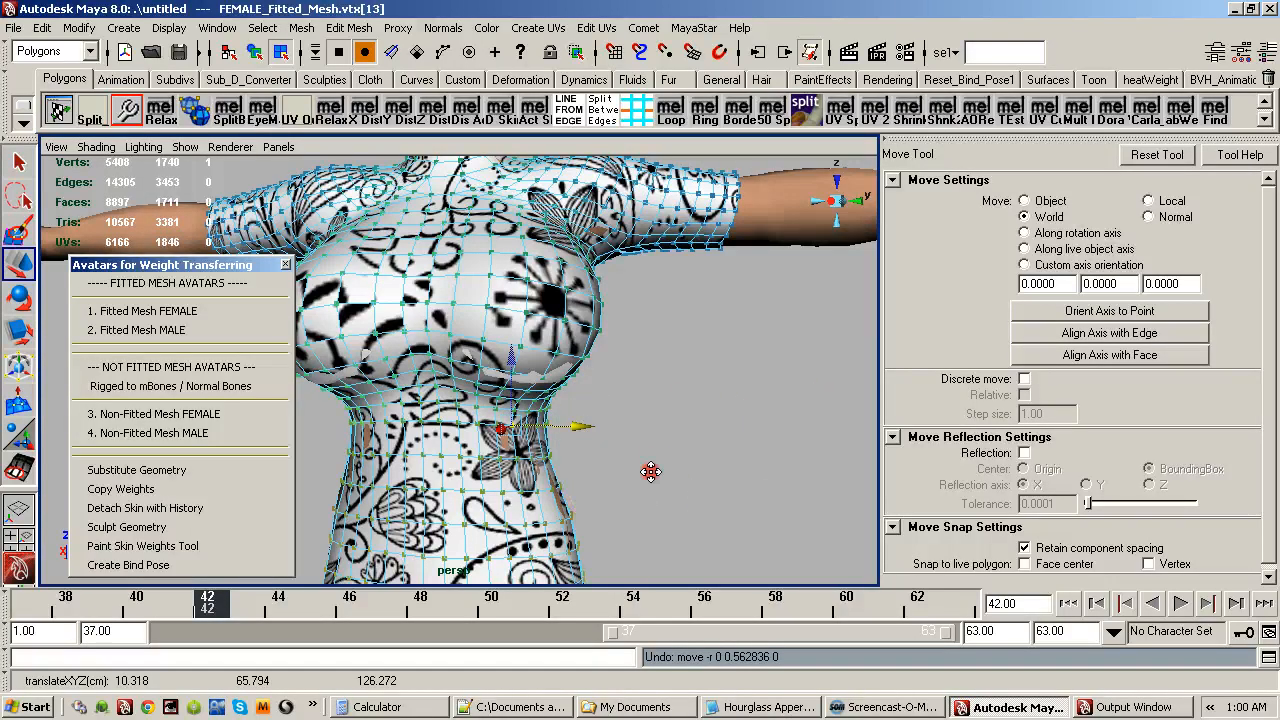
alt+right_drag(645, 490, 709, 466)
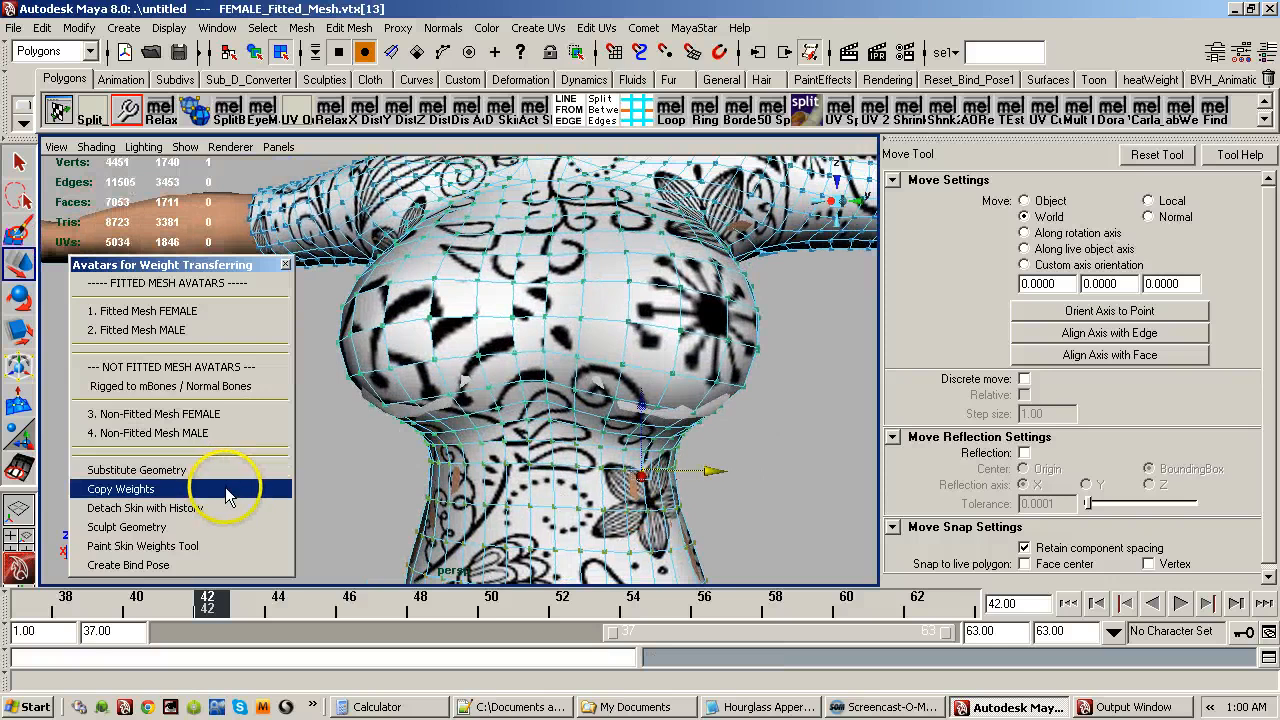
key(F8)
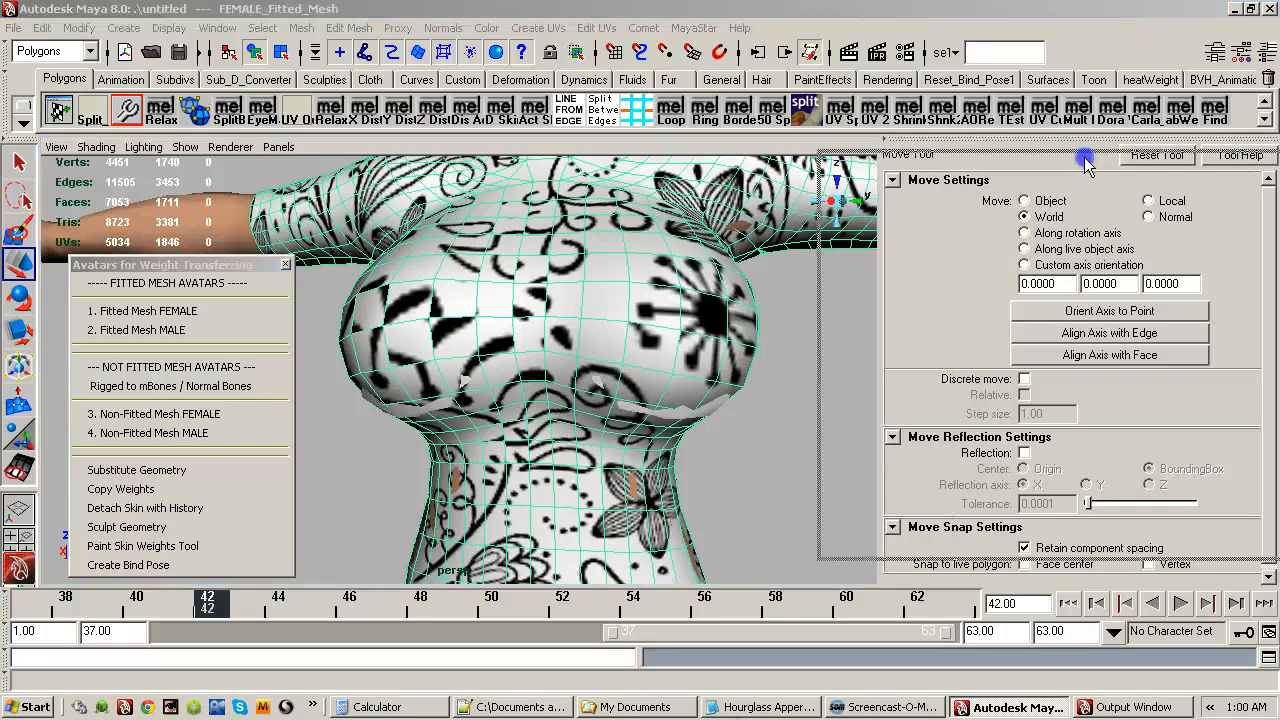
Reset the avatar's appearance to Mesh Default, detach the dress's skin with history and put the appearance editor away.
click(1180, 253)
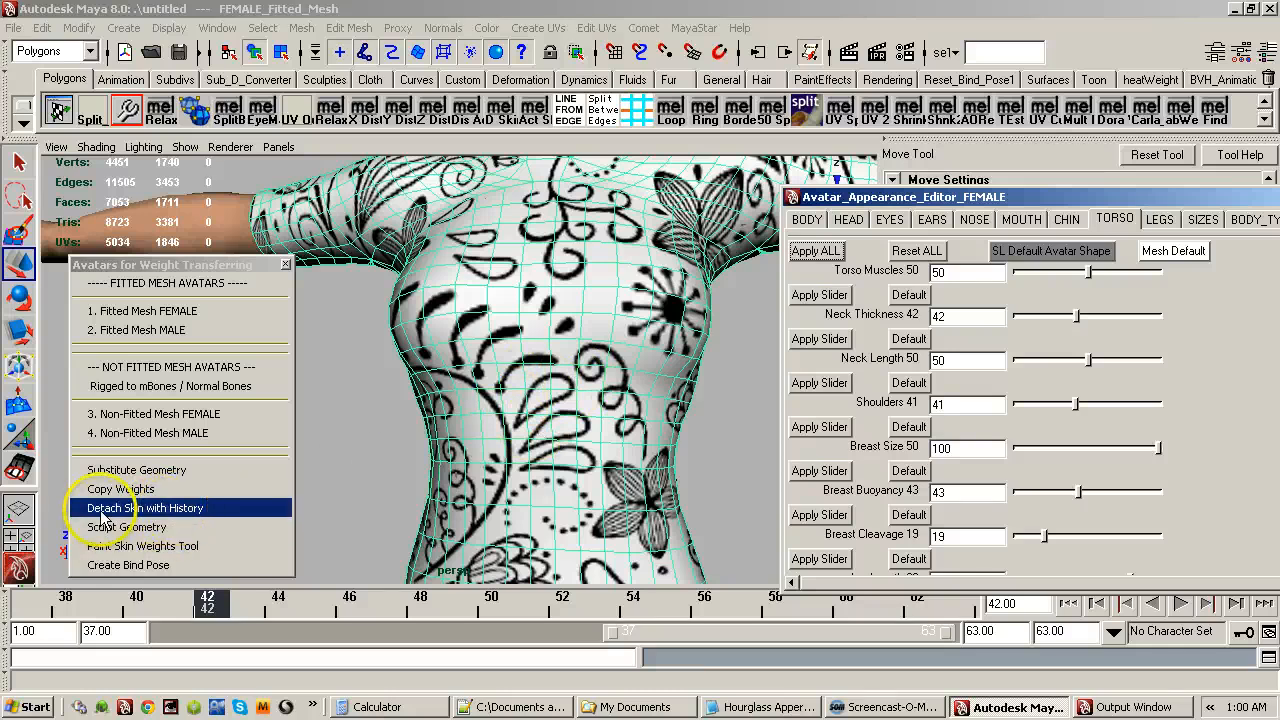
click(168, 510)
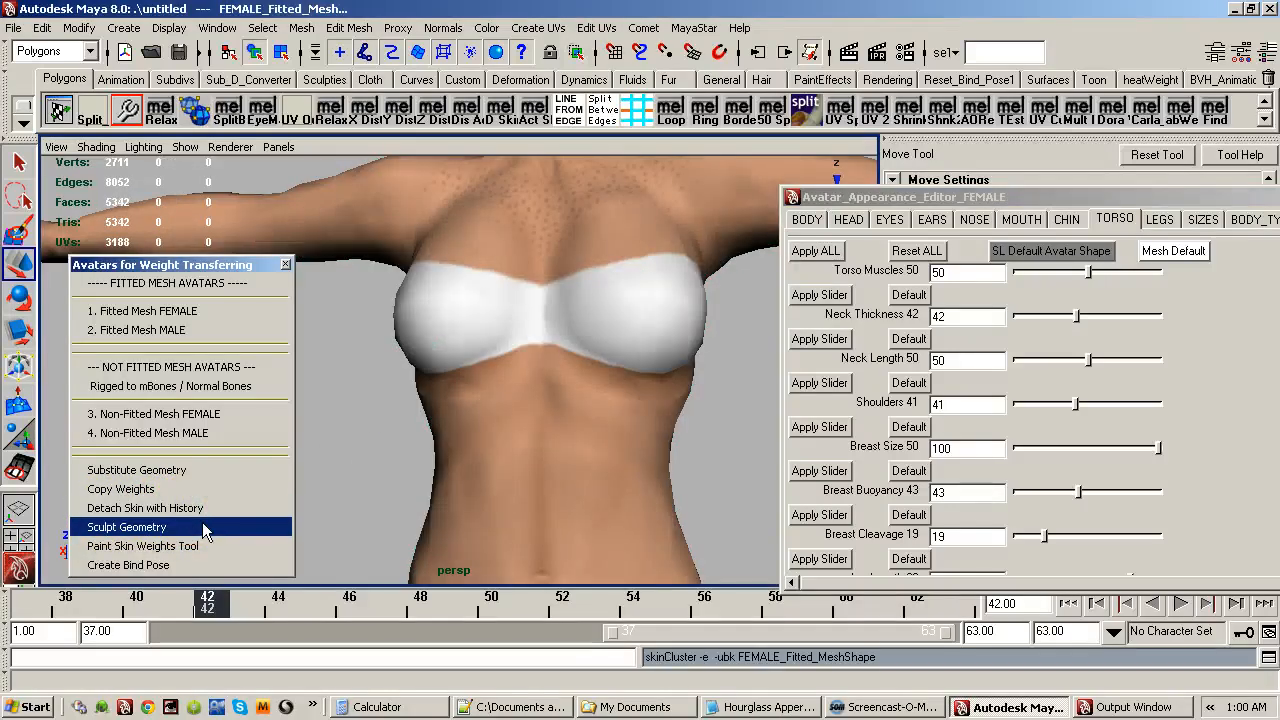
drag(1014, 194, 1270, 212)
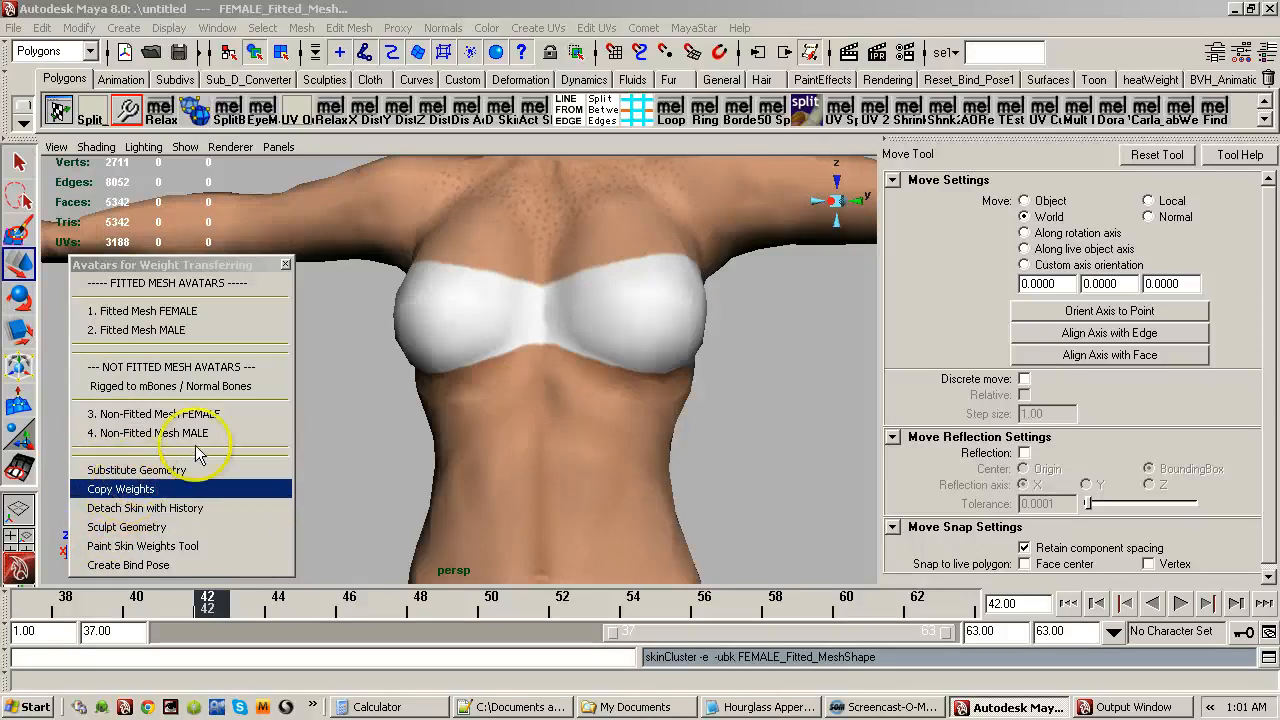
Look for the detached dress down along the avatar's legs and examine it close up on the grid between the feet.
alt+right_drag(624, 443, 541, 465)
alt+middle_drag(549, 500, 559, 330)
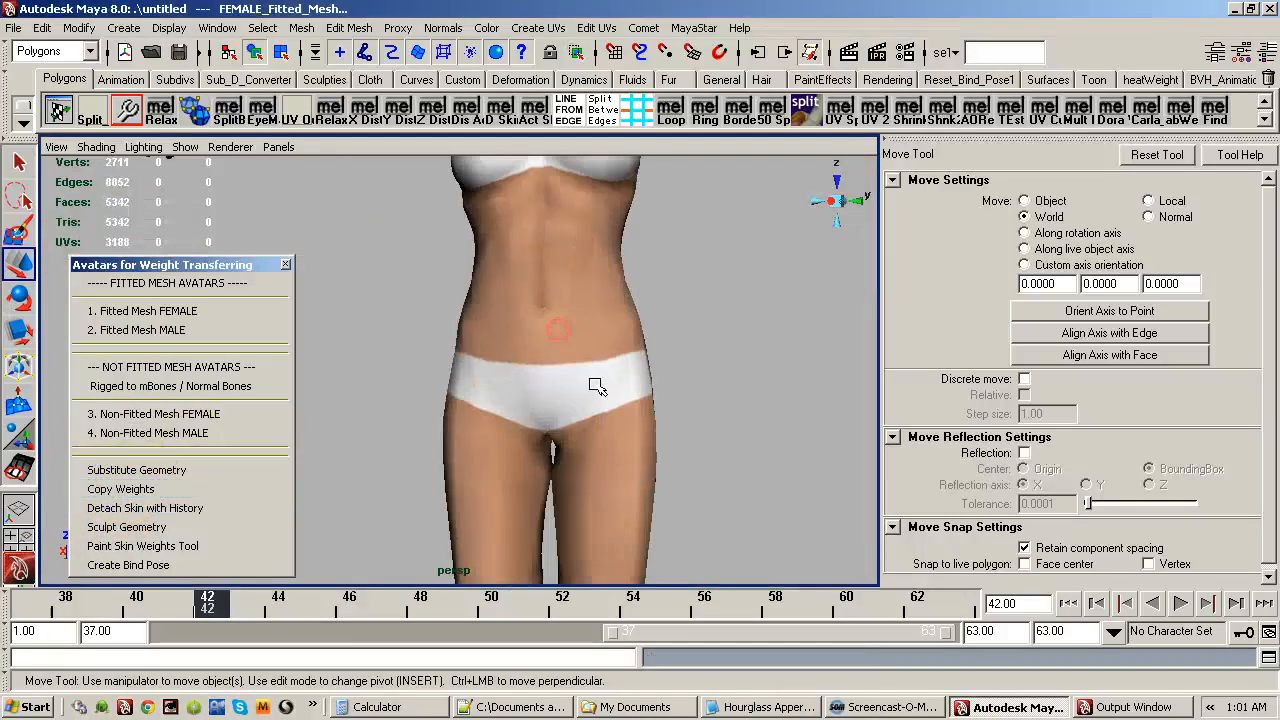
alt+right_drag(597, 387, 554, 431)
alt+drag(554, 431, 563, 477)
alt+middle_drag(562, 488, 557, 389)
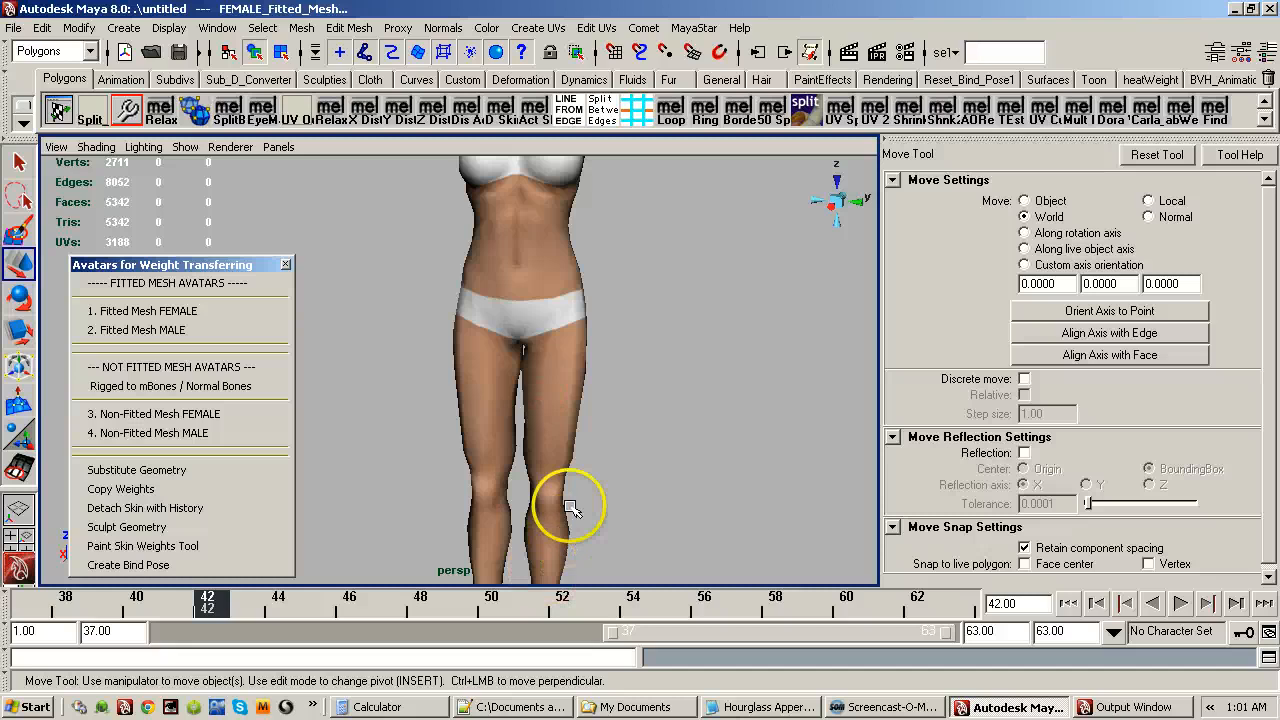
alt+middle_drag(570, 507, 583, 437)
click(547, 567)
alt+drag(583, 437, 625, 445)
alt+middle_drag(627, 444, 593, 471)
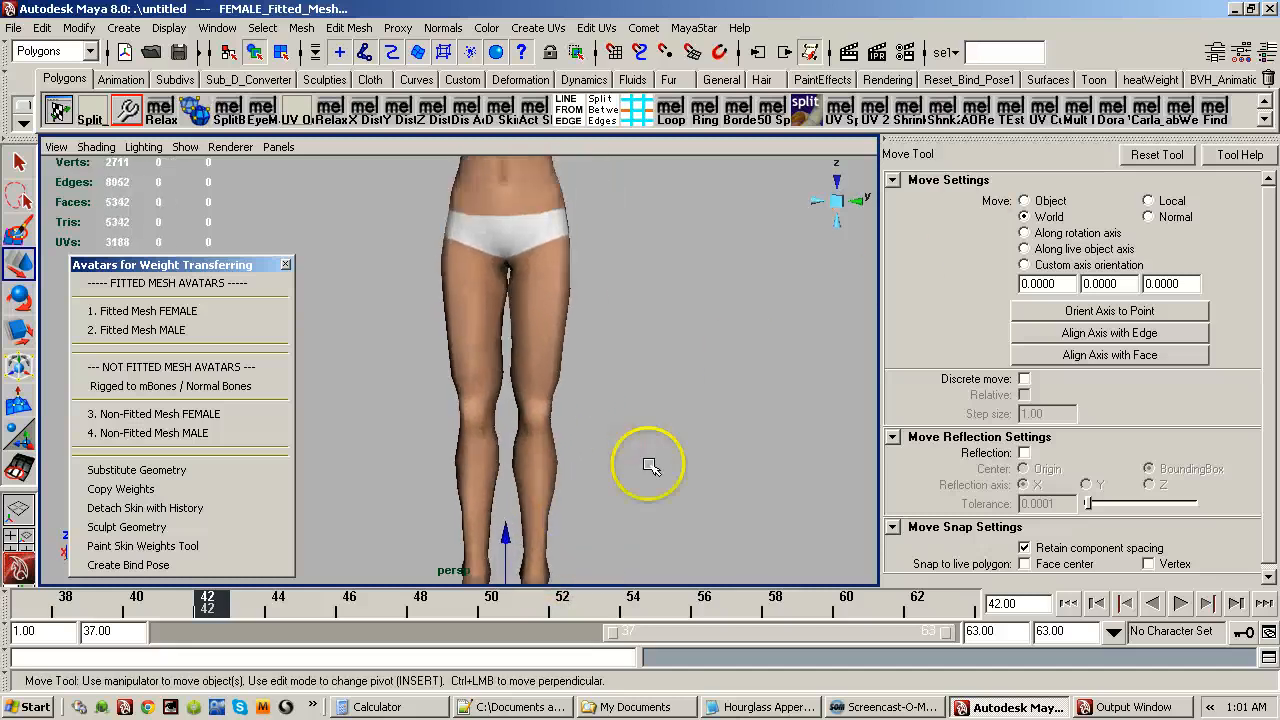
alt+middle_drag(664, 361, 650, 480)
alt+middle_drag(638, 400, 720, 237)
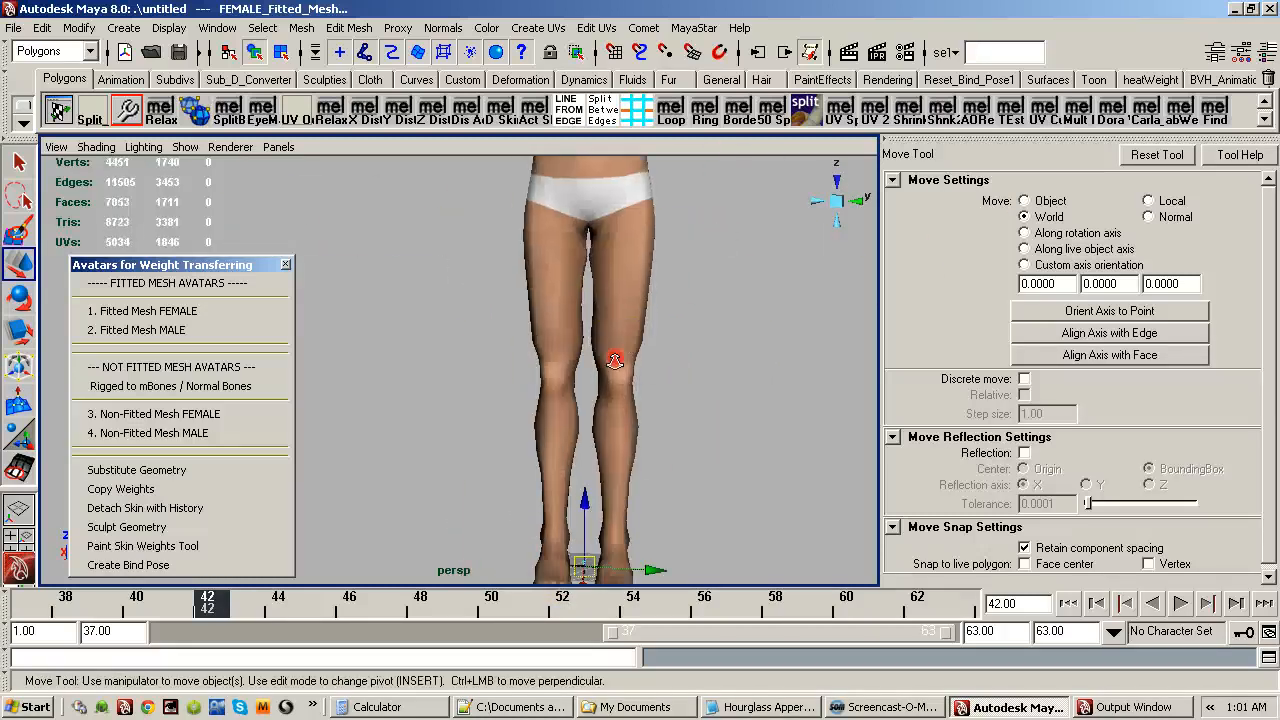
alt+right_drag(615, 361, 706, 365)
alt+middle_drag(724, 410, 690, 236)
alt+right_drag(640, 338, 740, 340)
alt+middle_drag(740, 342, 623, 202)
alt+right_drag(534, 346, 640, 457)
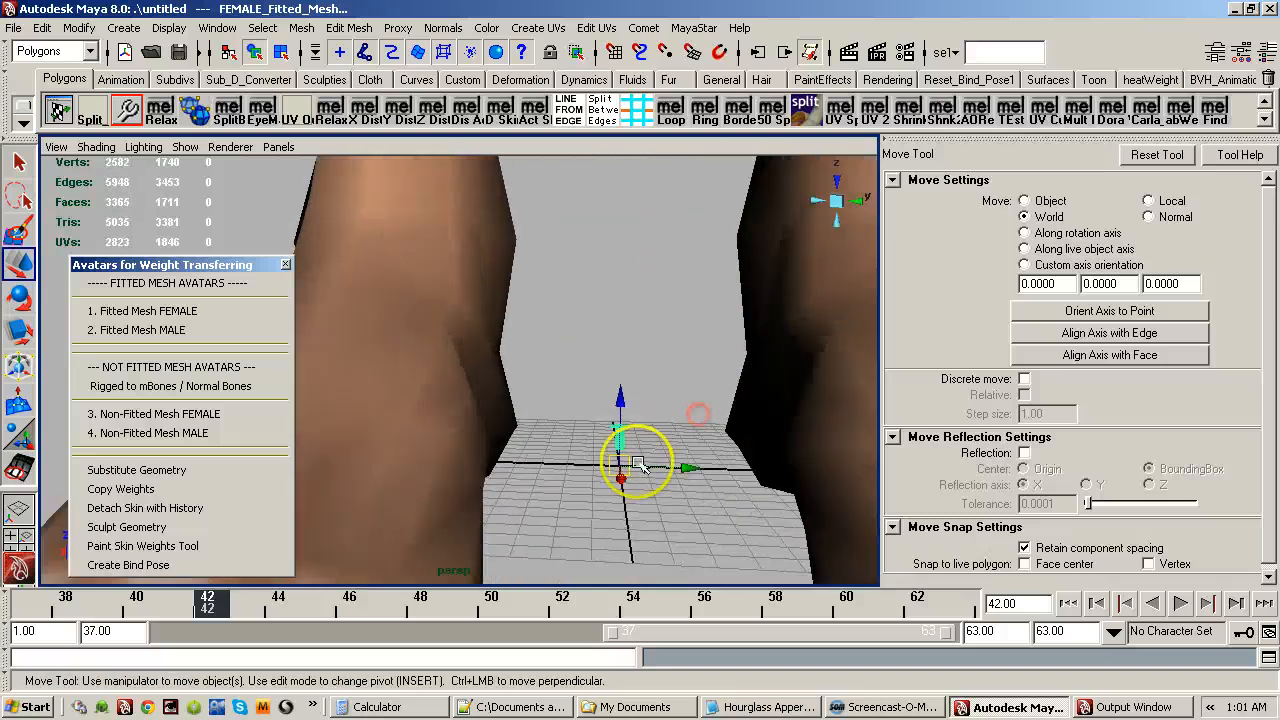
Set ScaleX, ScaleY and ScaleZ of the detached FEMALE_Fitted_Mesh dress to 100.
click(1265, 55)
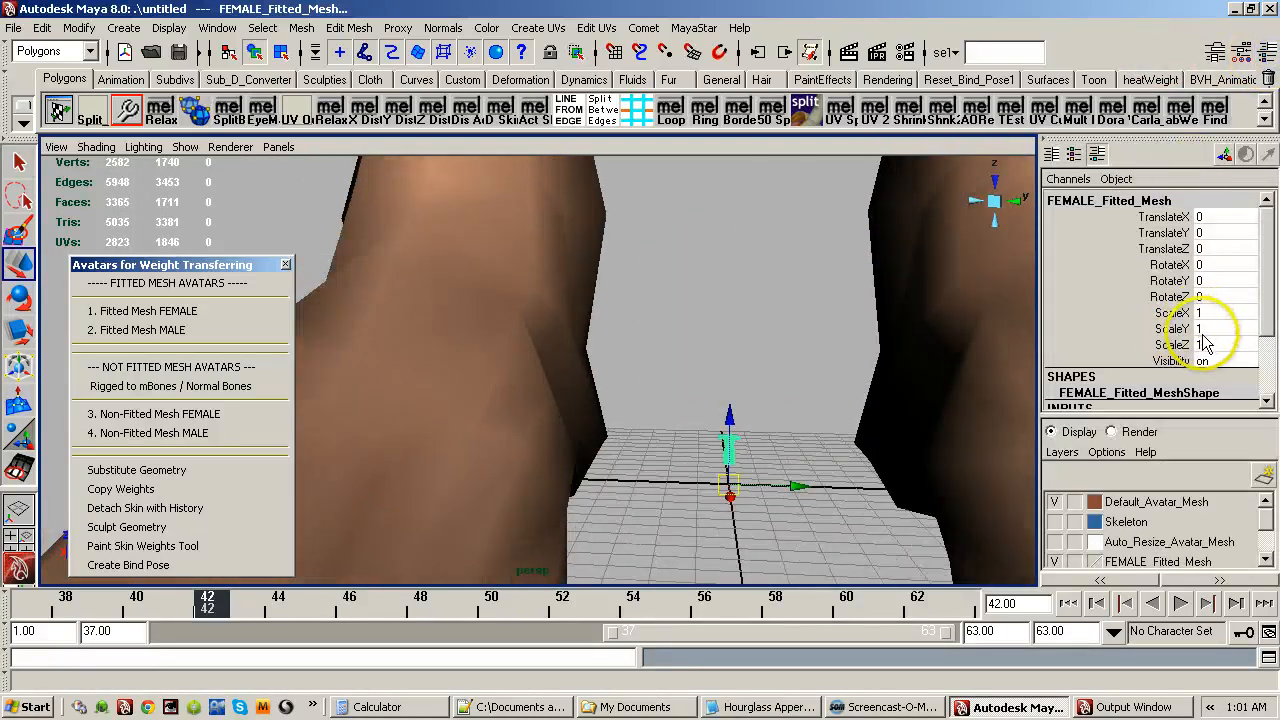
alt+right_drag(800, 318, 600, 308)
alt+middle_drag(610, 316, 634, 466)
alt+middle_drag(640, 290, 674, 435)
alt+middle_drag(662, 262, 680, 440)
alt+middle_drag(655, 290, 678, 466)
alt+middle_drag(643, 298, 658, 442)
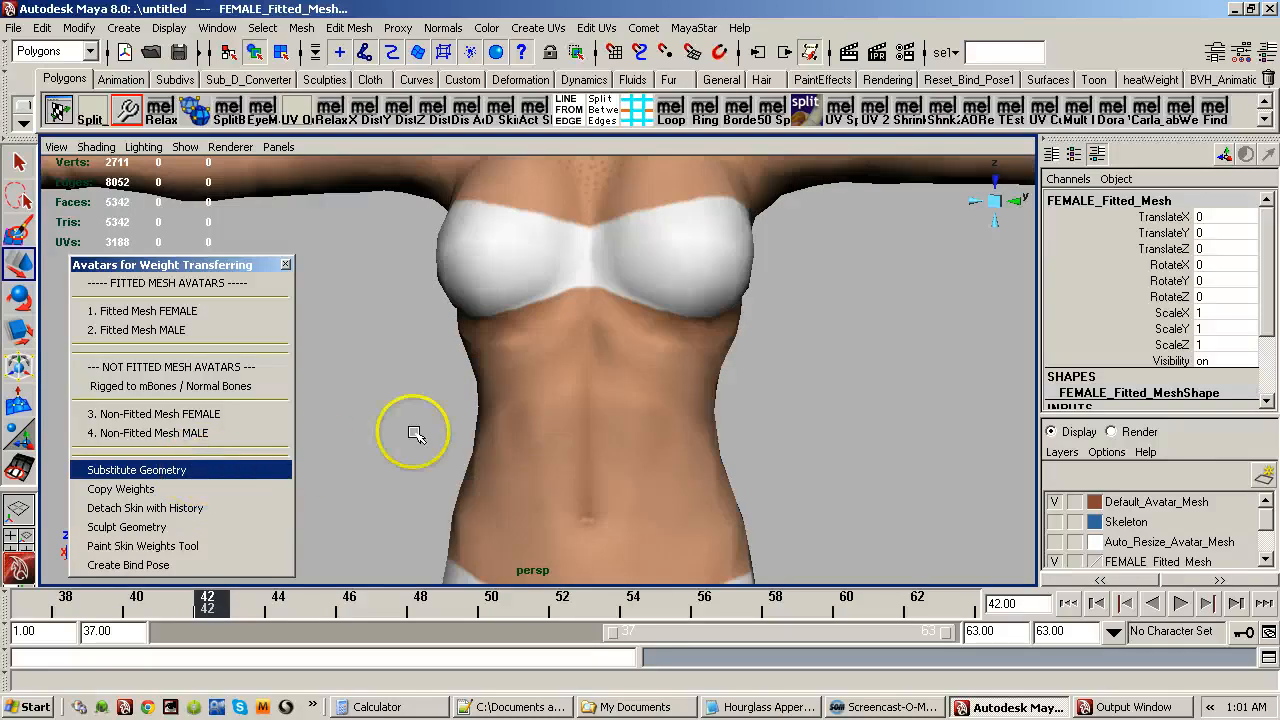
double_click(1210, 313)
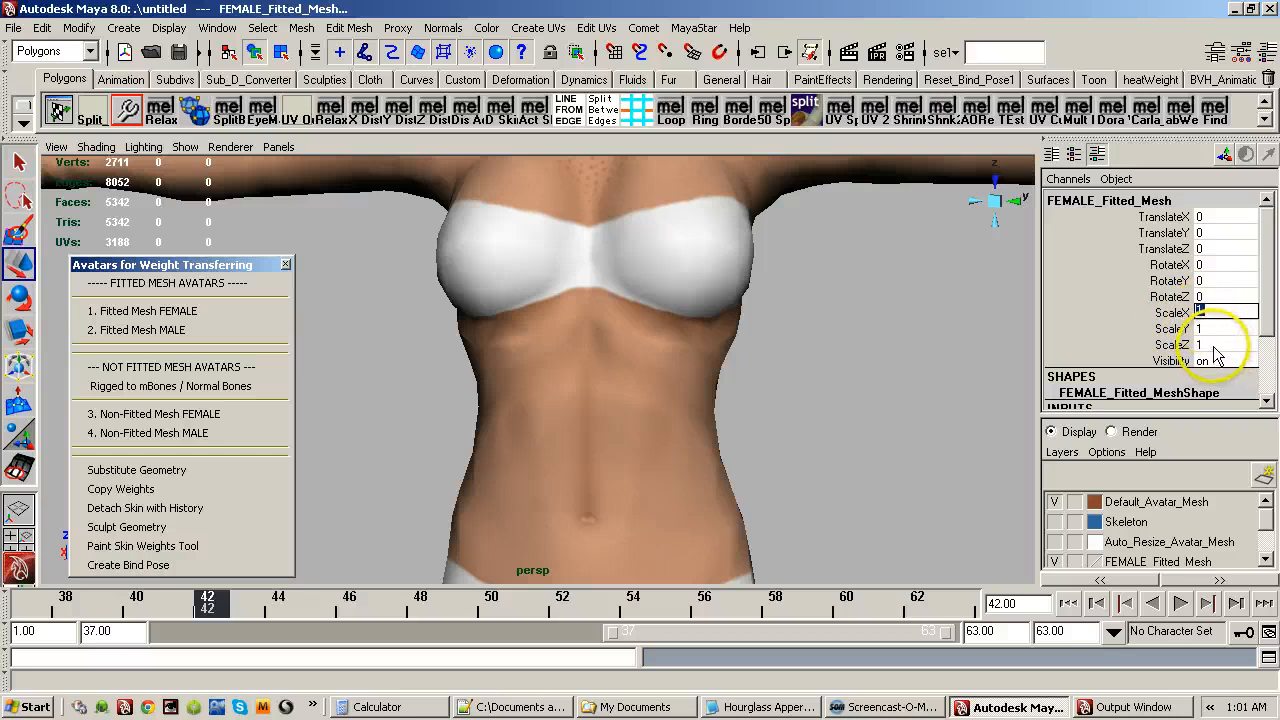
shift+click(1210, 345)
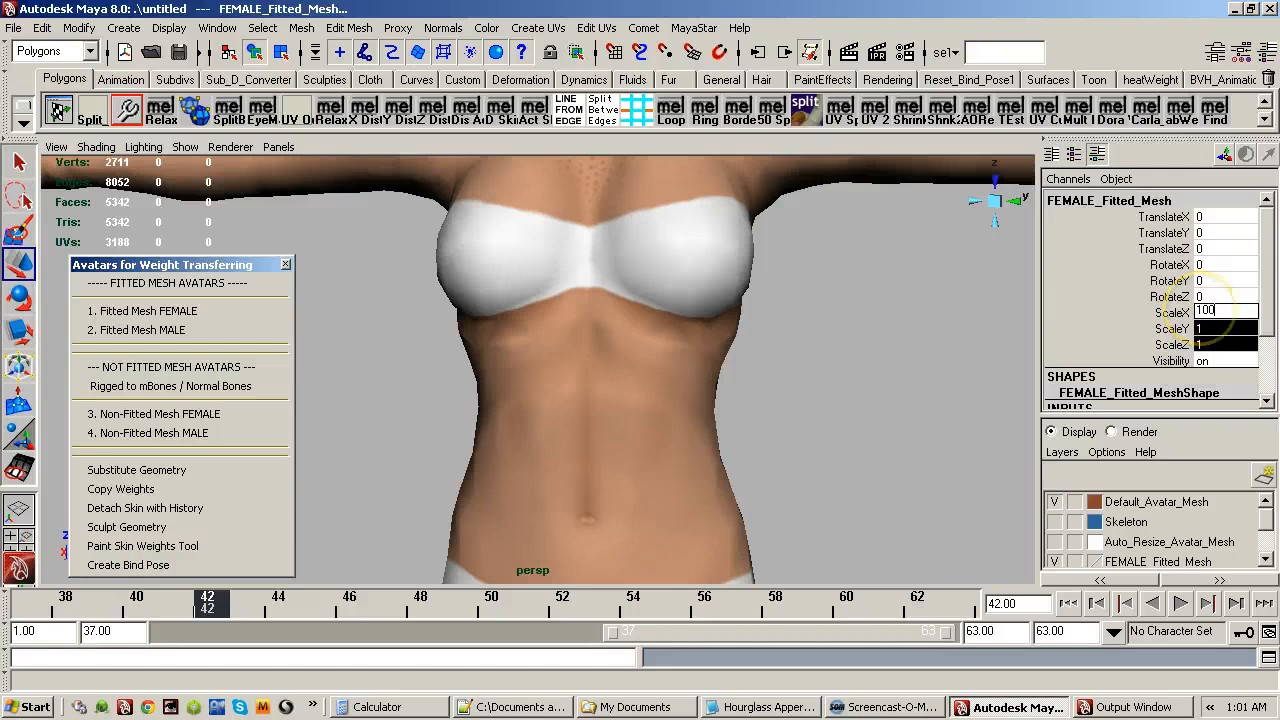
key(Return)
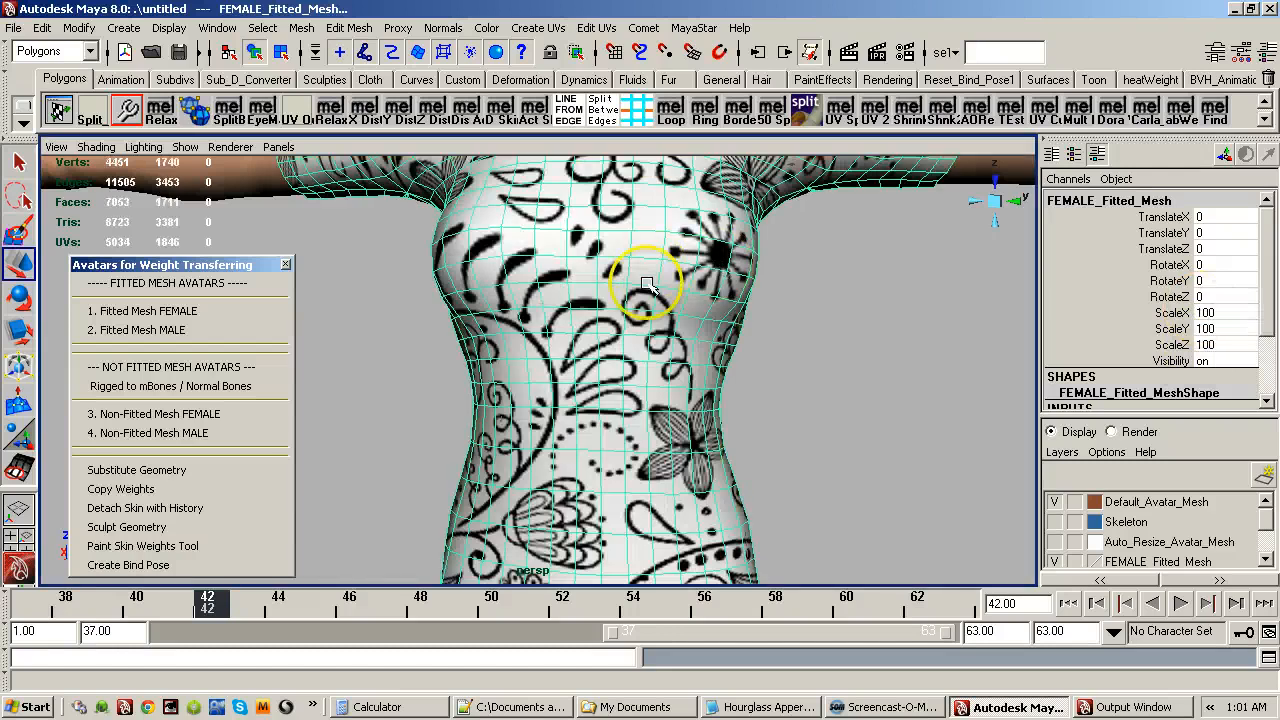
Test the detached dress against the avatar at Breast Size 100 and restore the avatar to Mesh Default.
alt+middle_drag(643, 286, 643, 449)
alt+drag(646, 409, 771, 286)
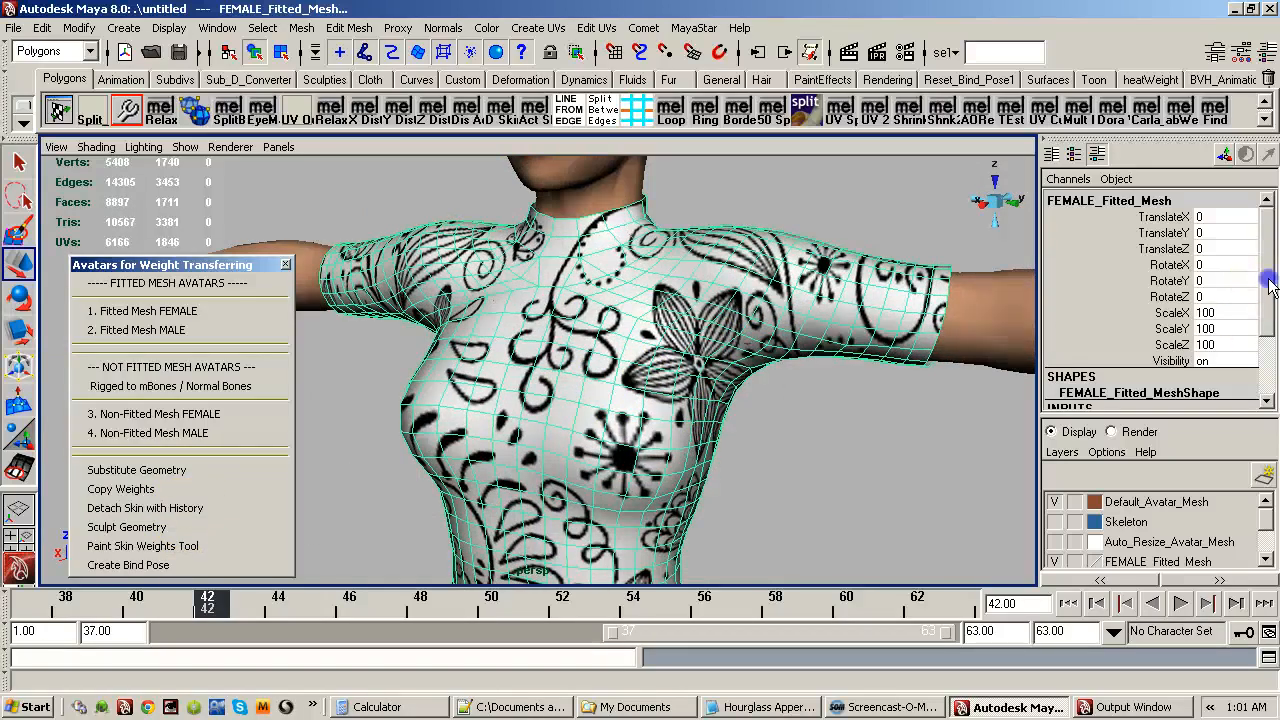
drag(1268, 282, 1270, 348)
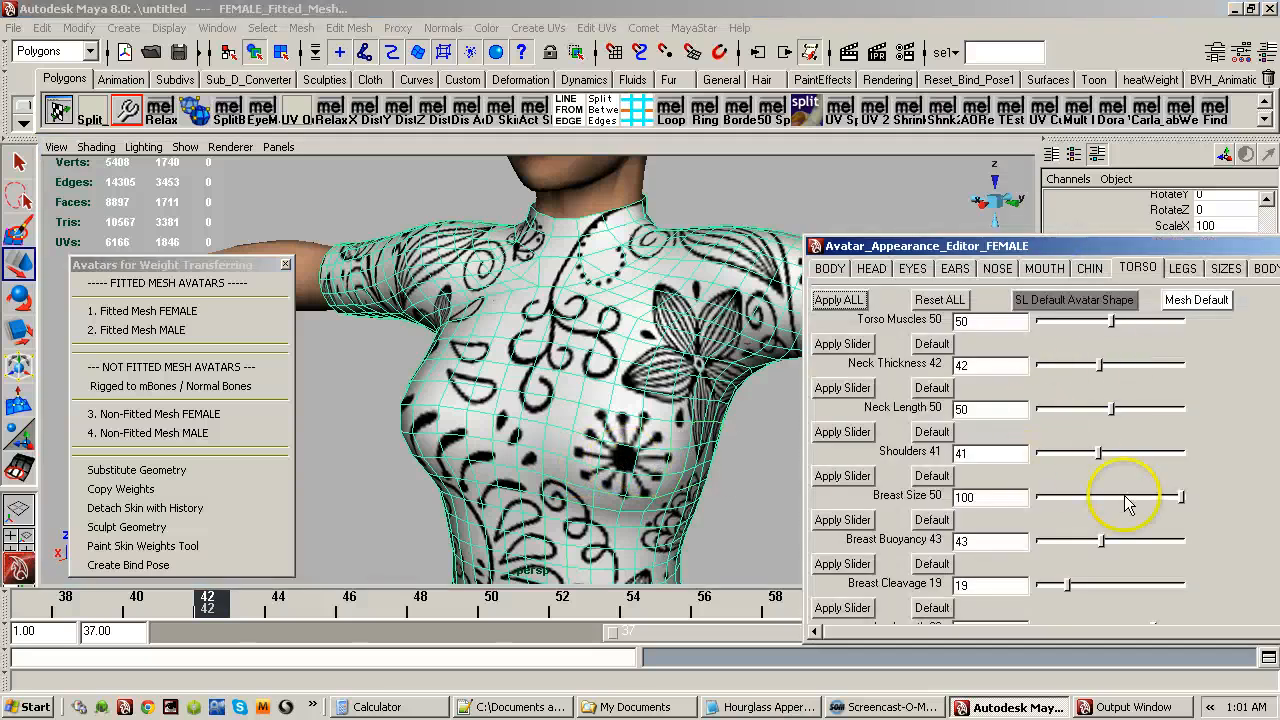
drag(1114, 498, 1178, 510)
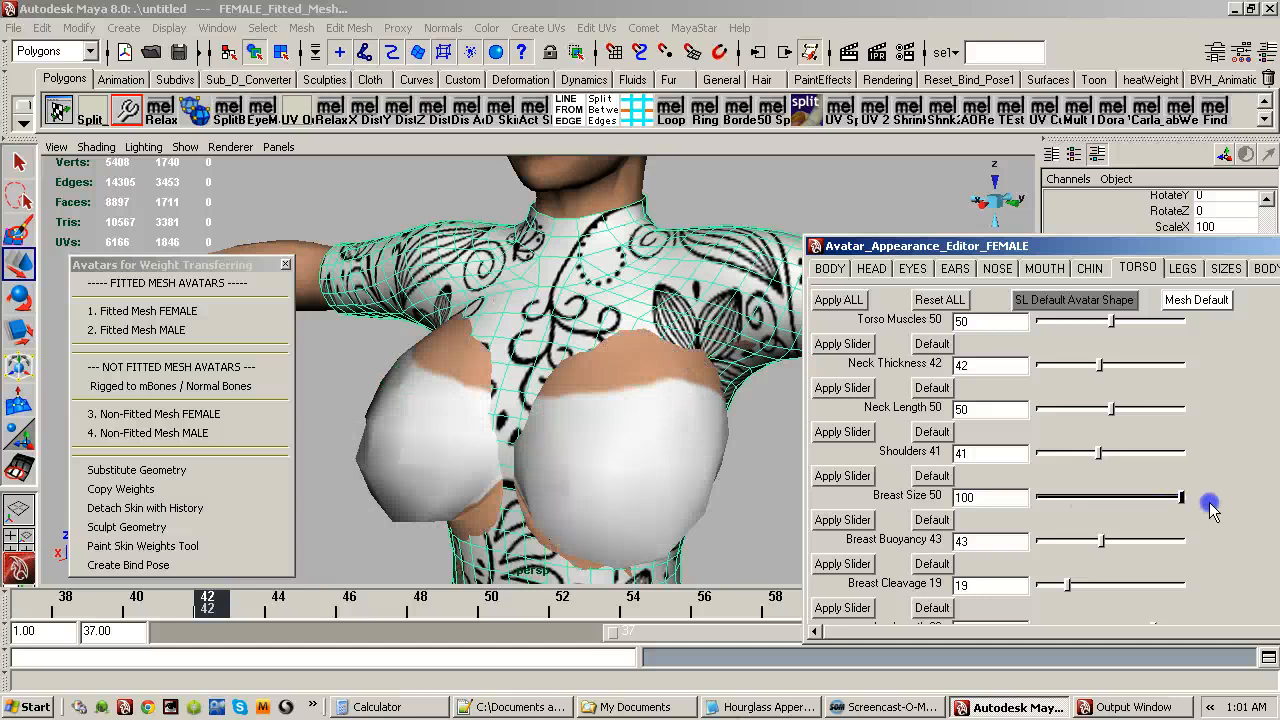
click(1198, 311)
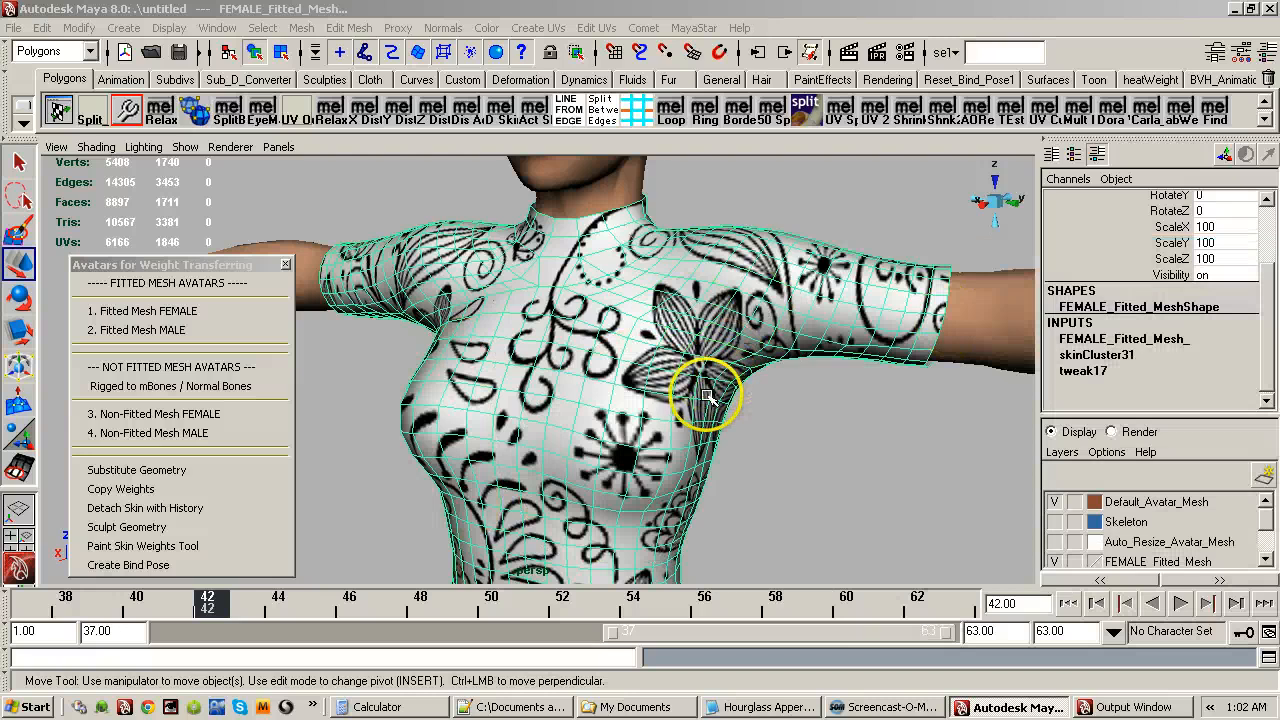
Add the avatar's collision bones and normal bones to the selection together with the dress, keeping the MayaStar commands open.
alt+drag(623, 394, 600, 425)
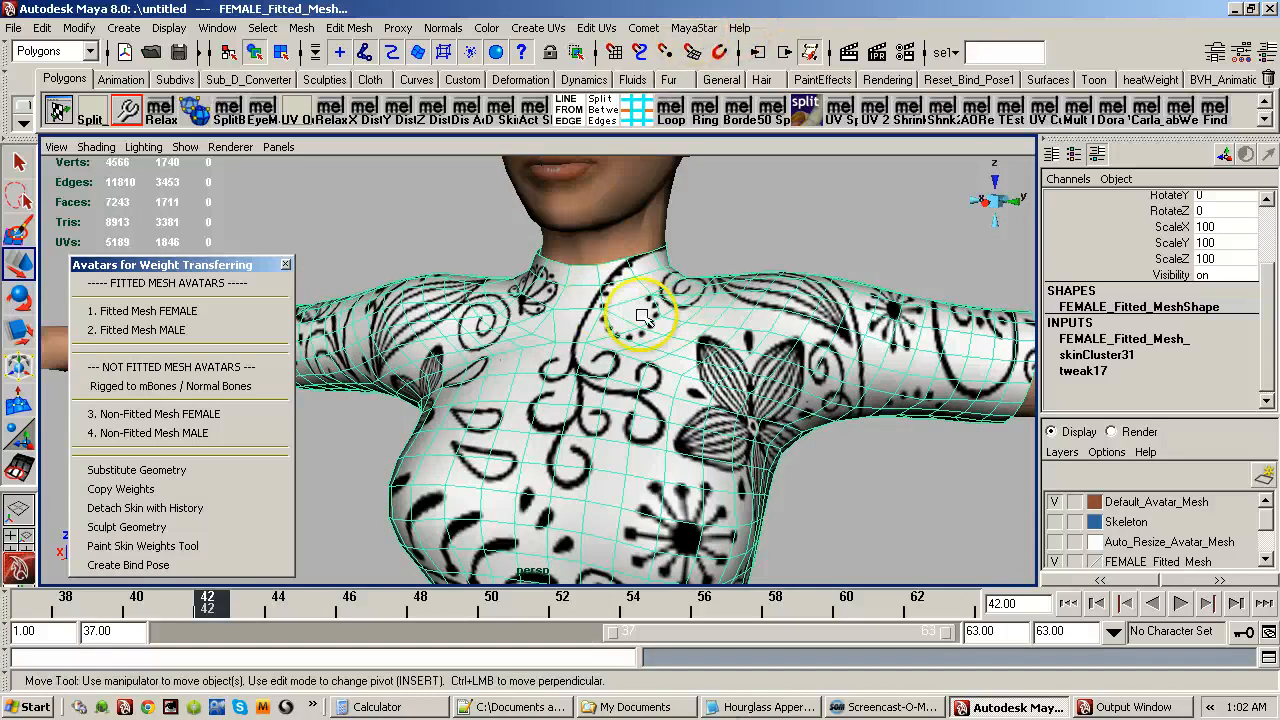
click(693, 27)
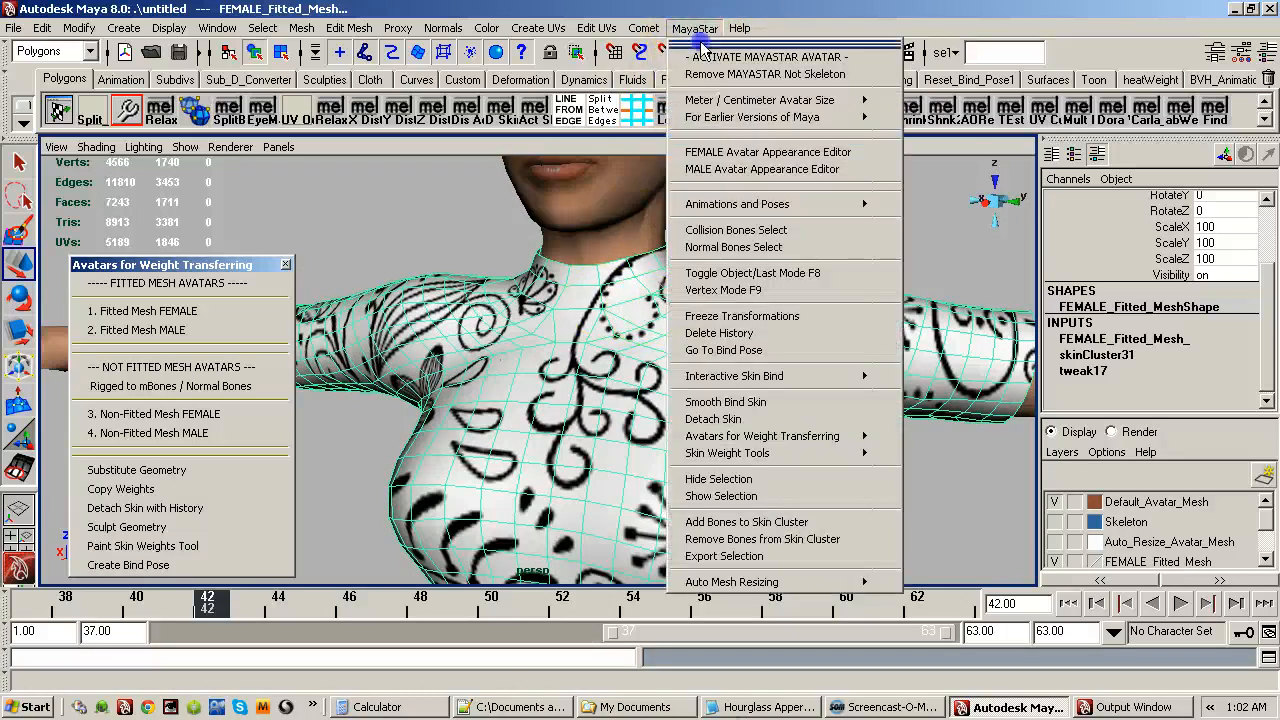
click(700, 36)
click(740, 238)
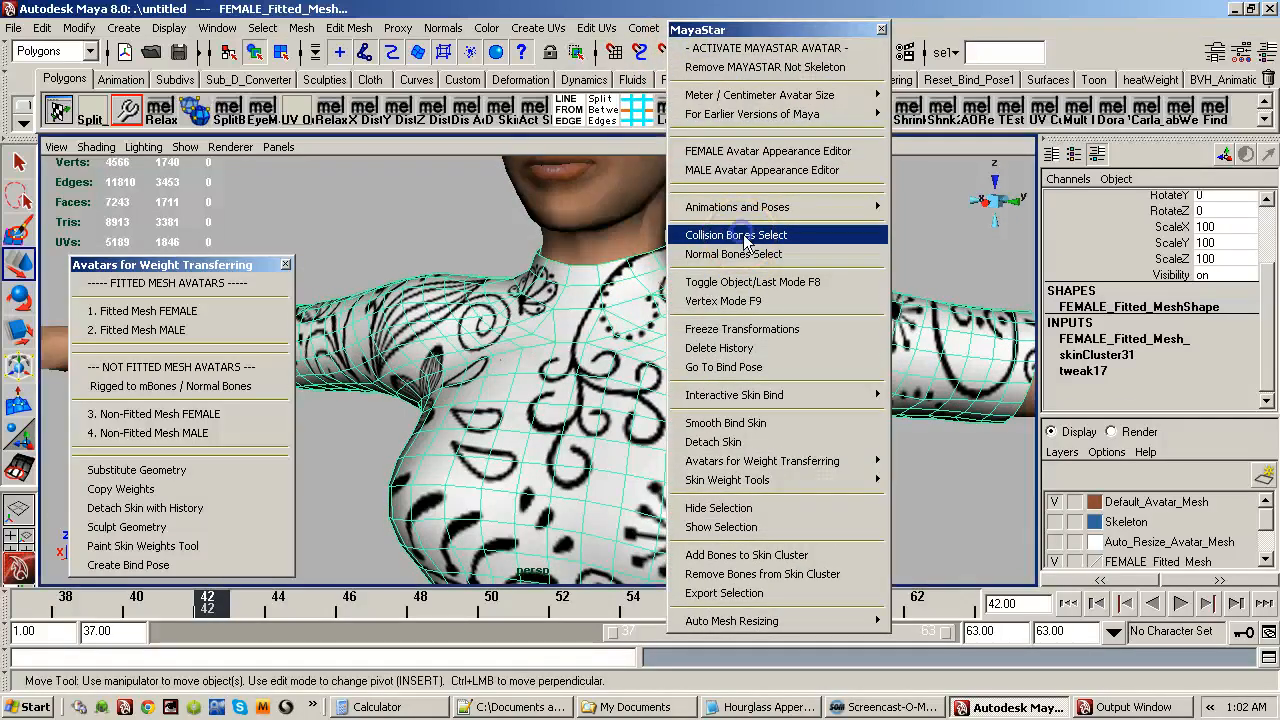
click(758, 256)
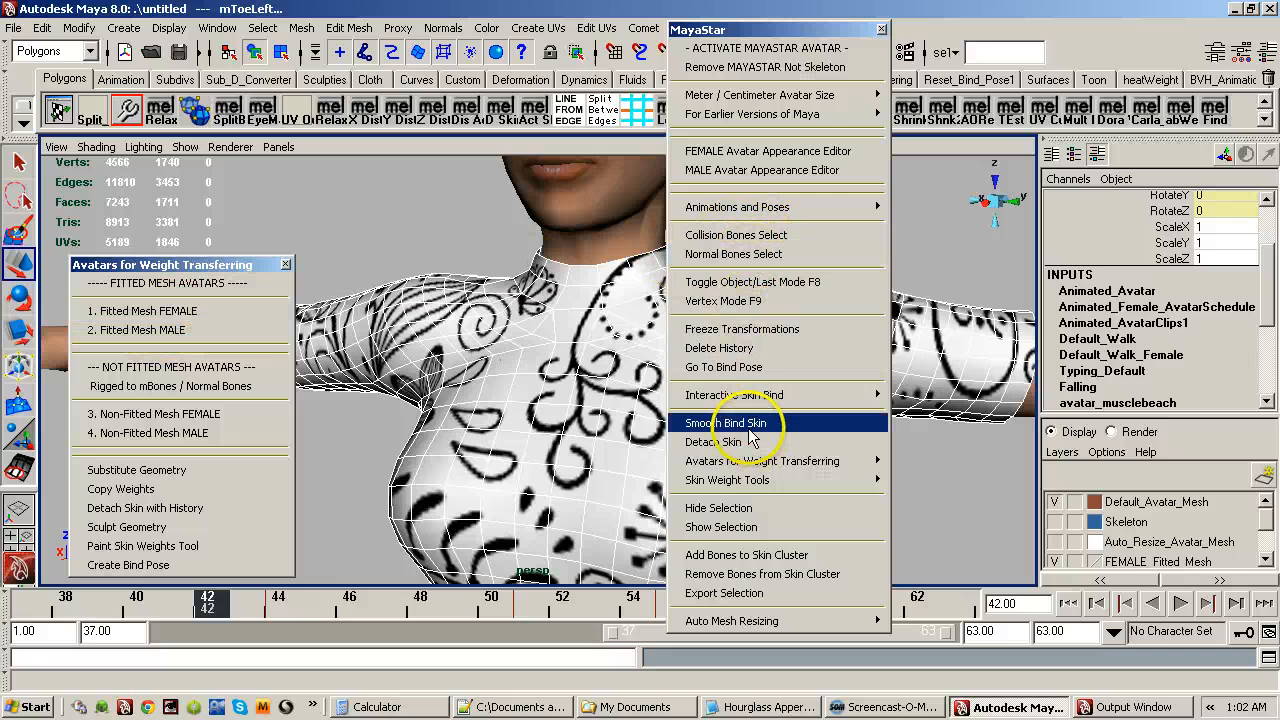
click(770, 235)
click(770, 254)
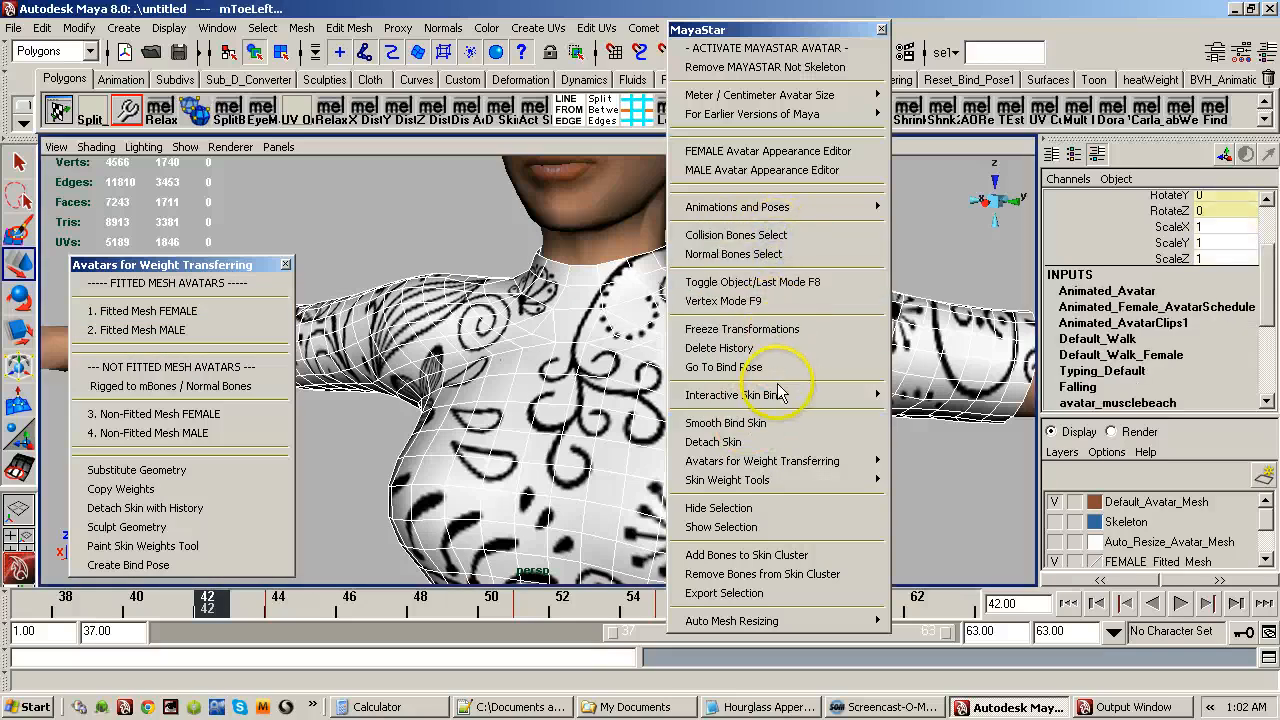
Open the Smooth Bind options for the selected joints and dress, with Closest distance, Max influences 3 and Dropoff rate 7.0.
click(763, 423)
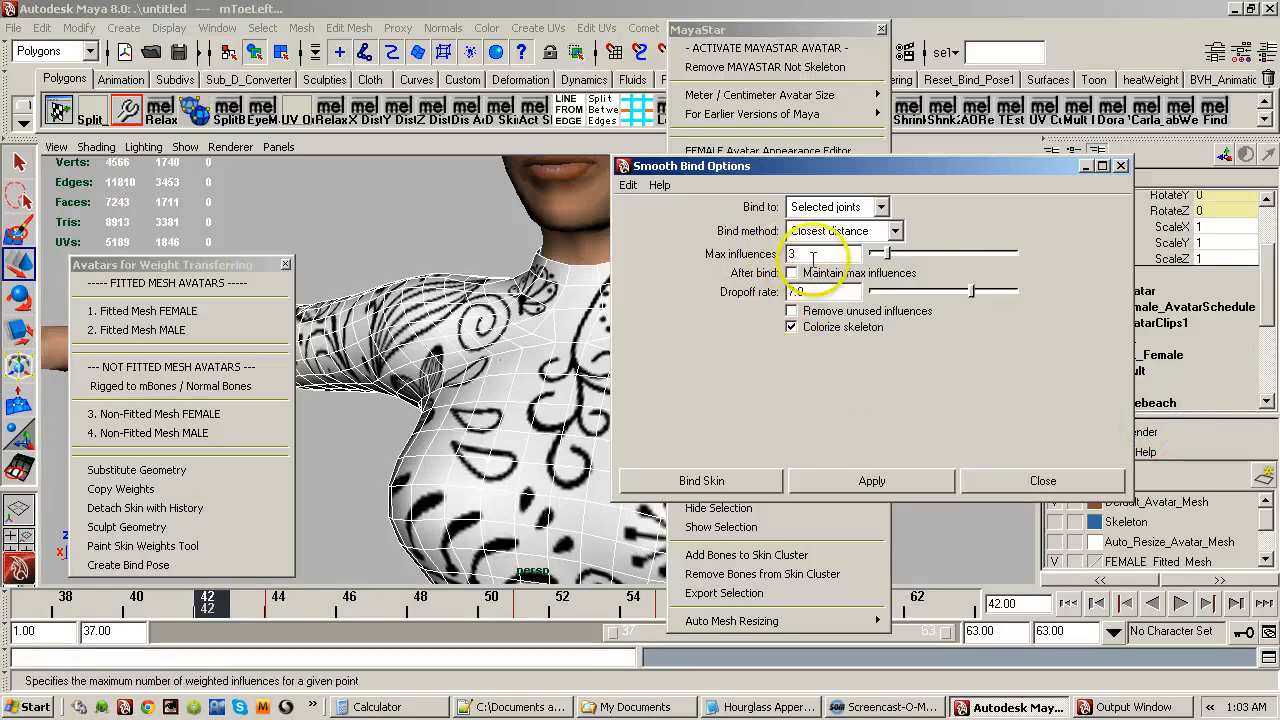
drag(812, 257, 792, 256)
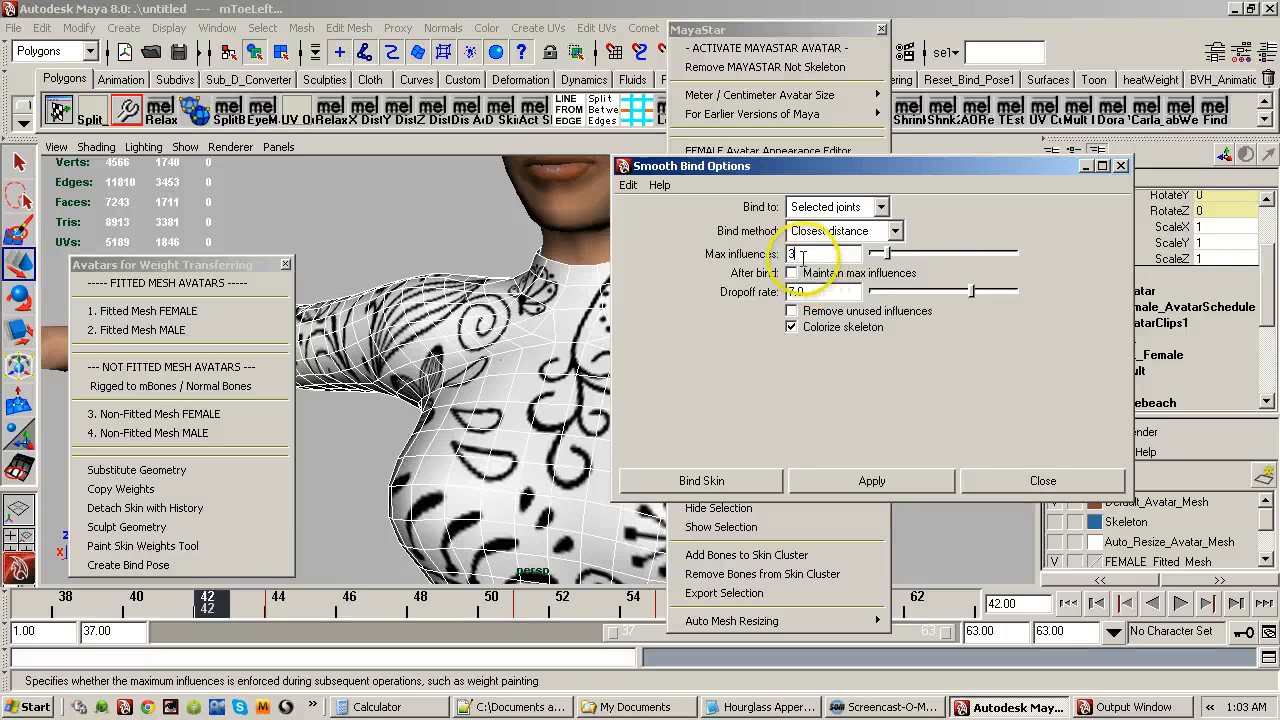
key(BackSpace)
text(5)
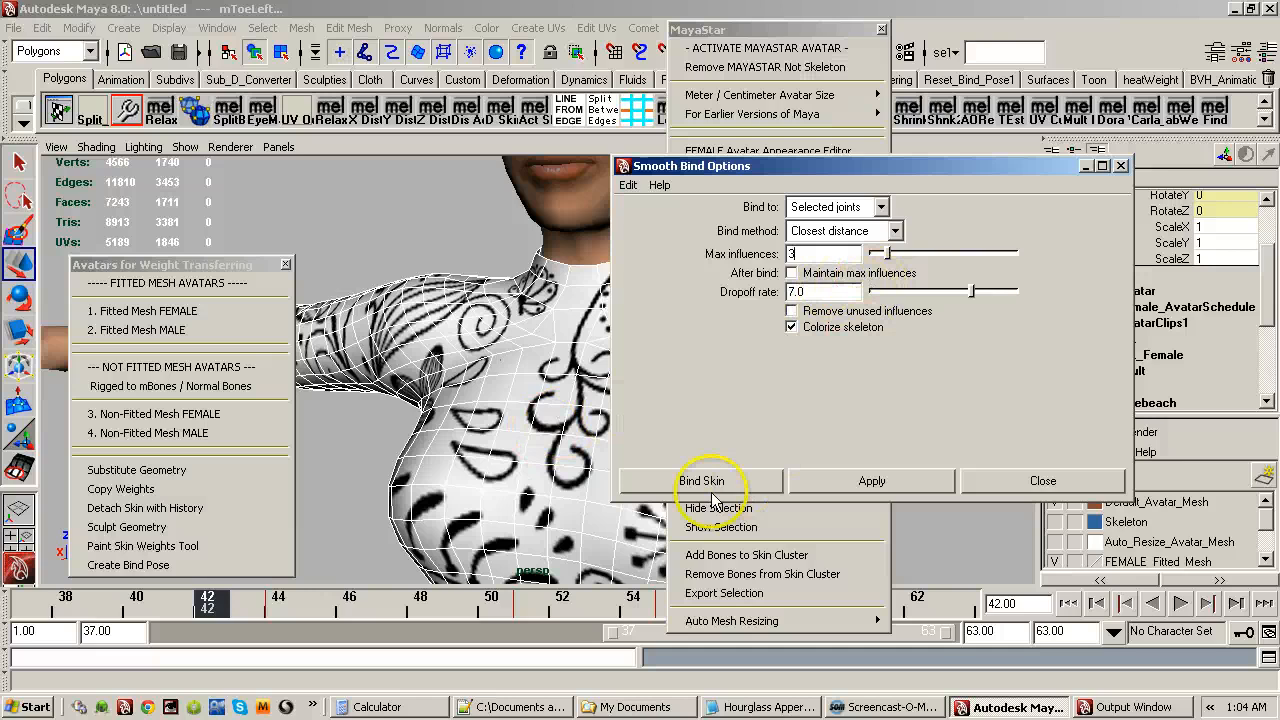
Try to bind the skin with these options and return the skeleton to its bind pose.
click(659, 487)
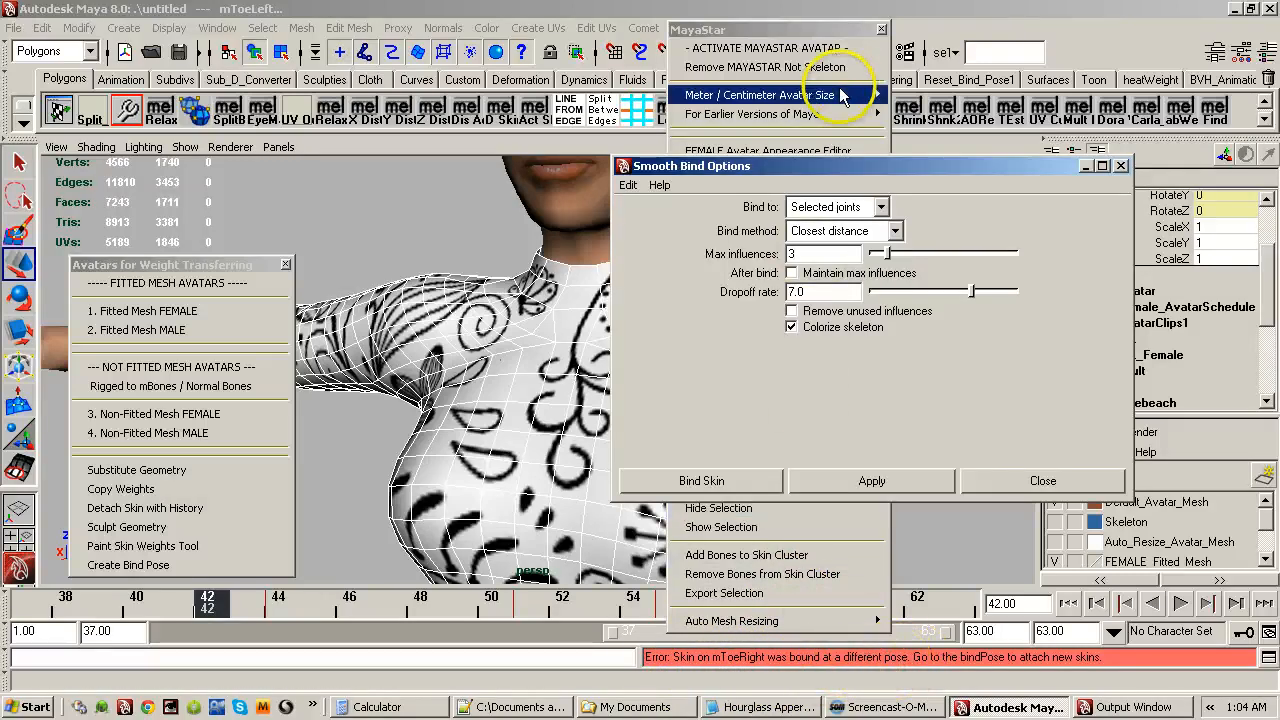
drag(837, 165, 1150, 178)
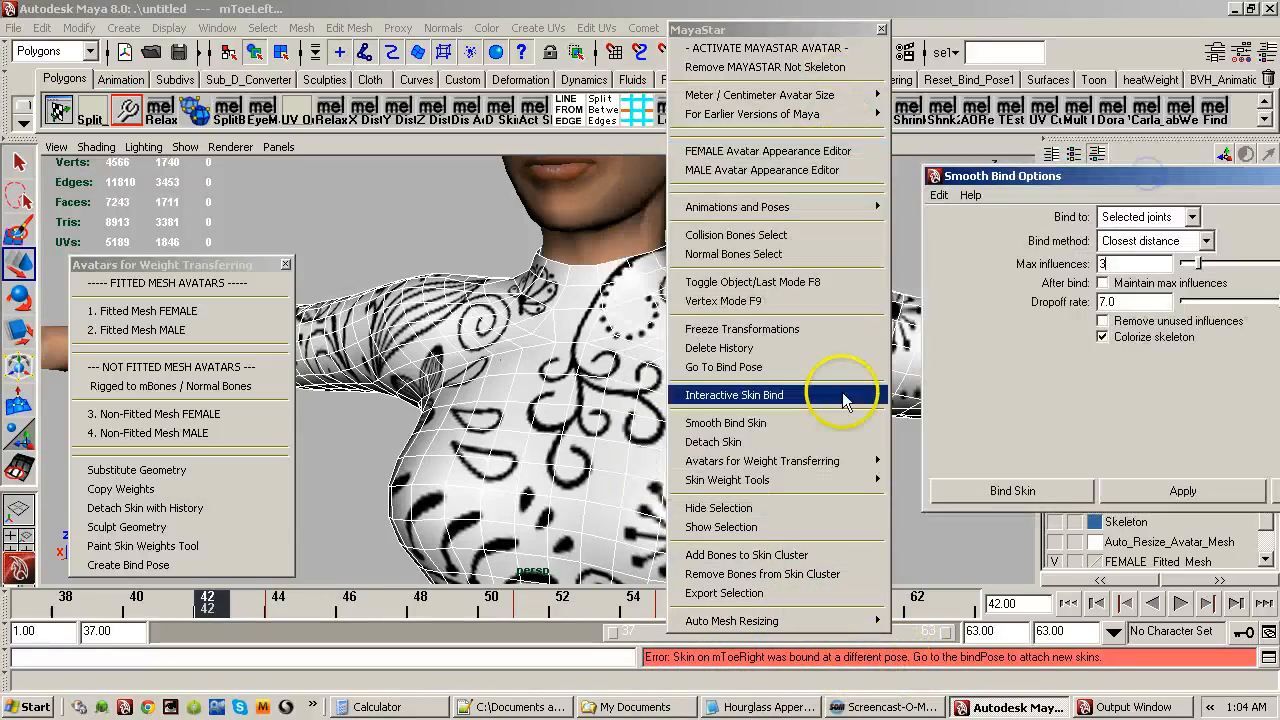
click(735, 375)
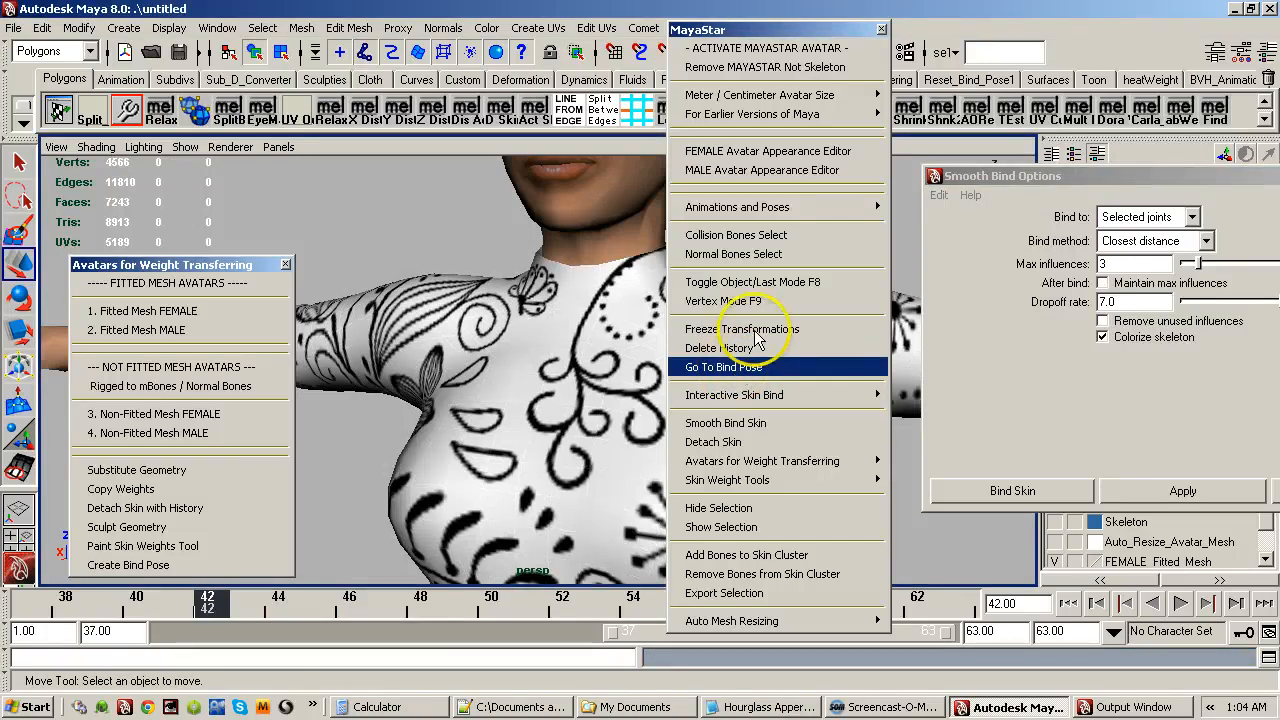
Reselect the dress with the collision and normal bones and smooth bind it to the selected joints with Max influences 3.
click(487, 289)
click(736, 235)
click(745, 256)
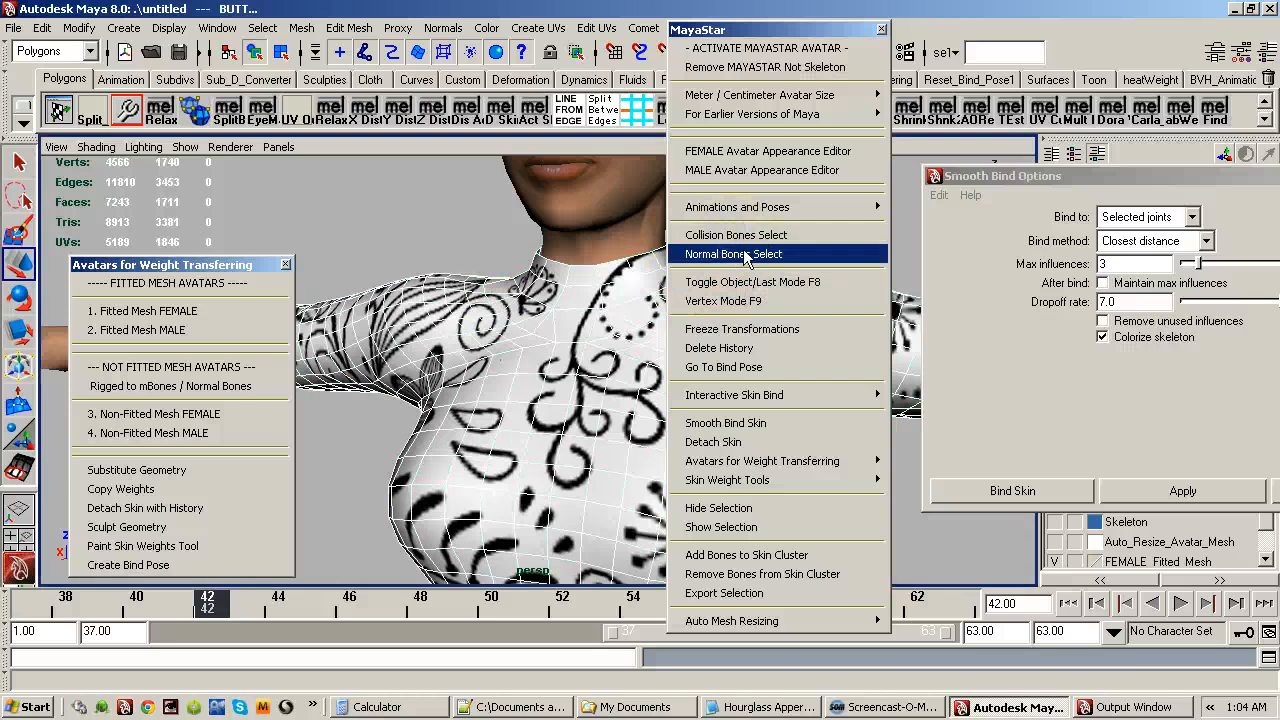
click(734, 256)
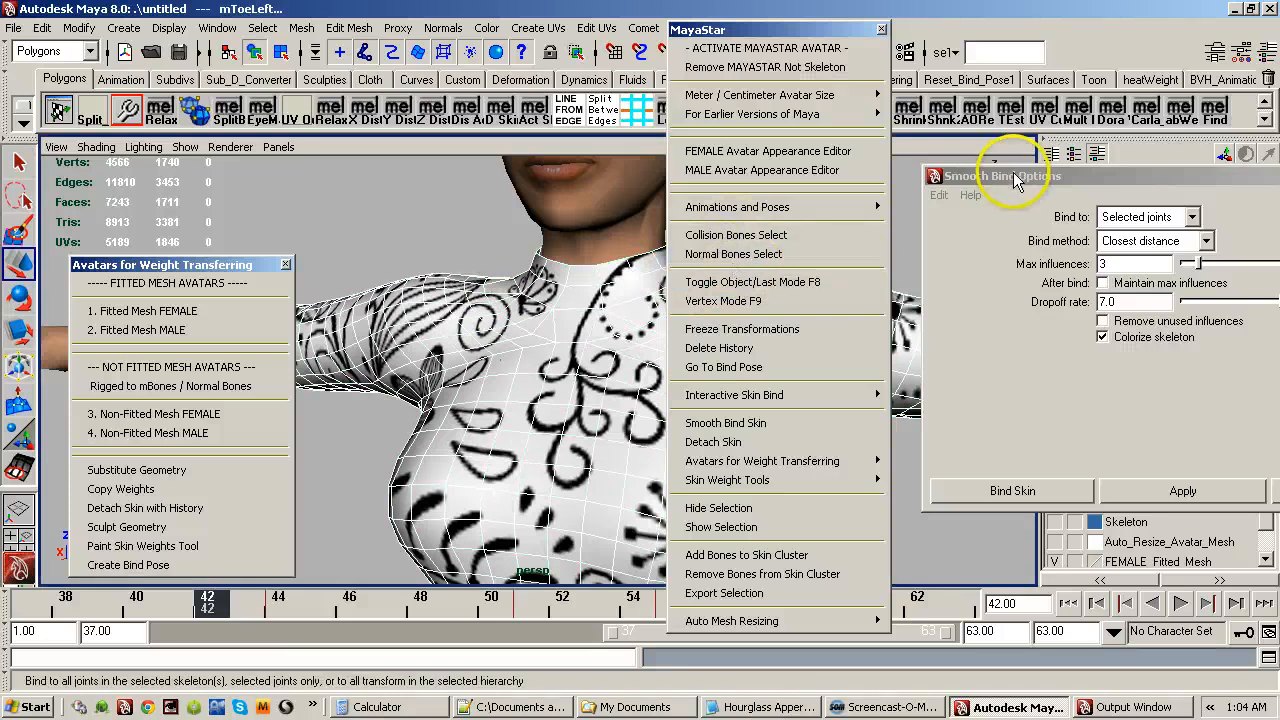
drag(1014, 171, 787, 163)
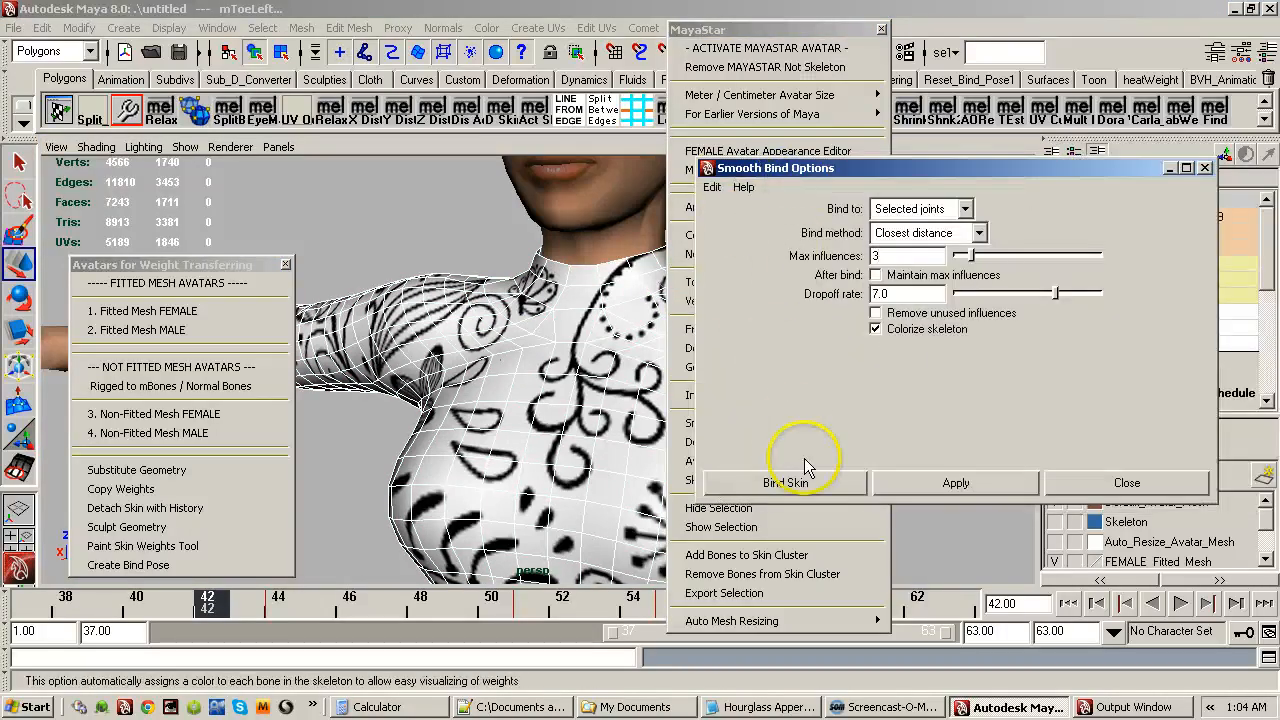
click(787, 484)
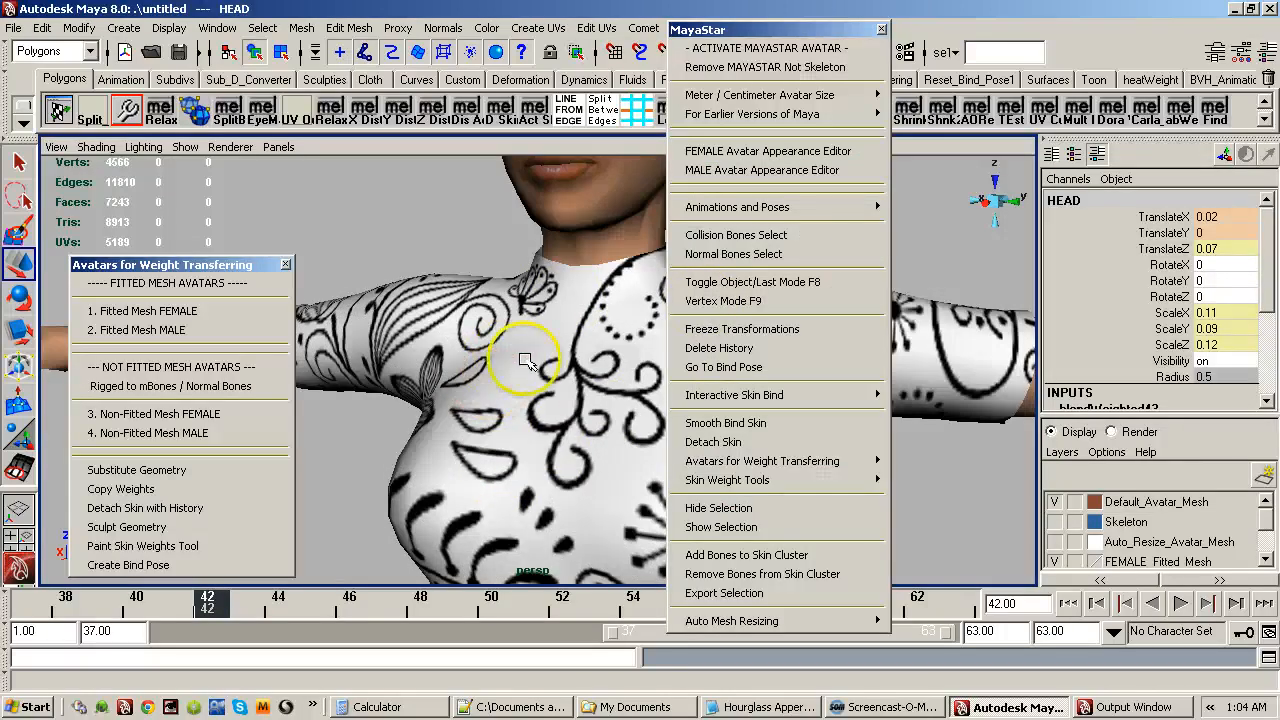
Bring up the female avatar appearance editor, put away the MayaStar commands and apply Breast Size 100.
click(768, 150)
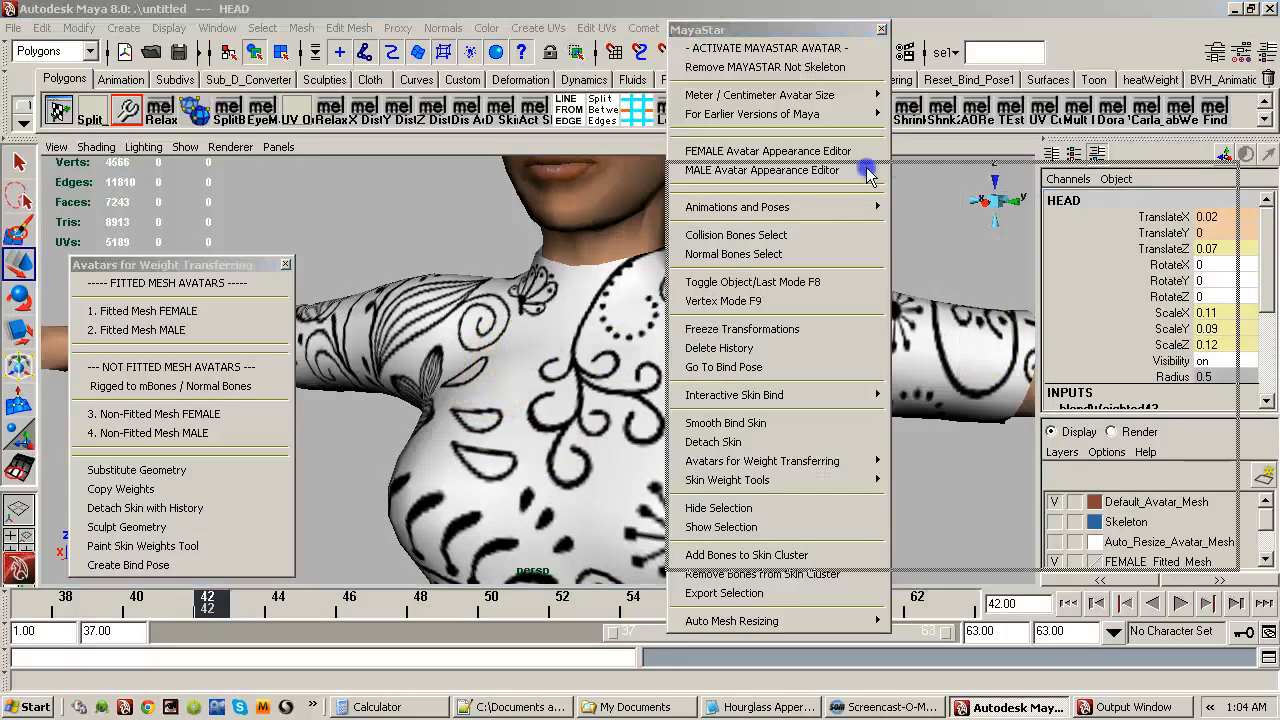
click(790, 33)
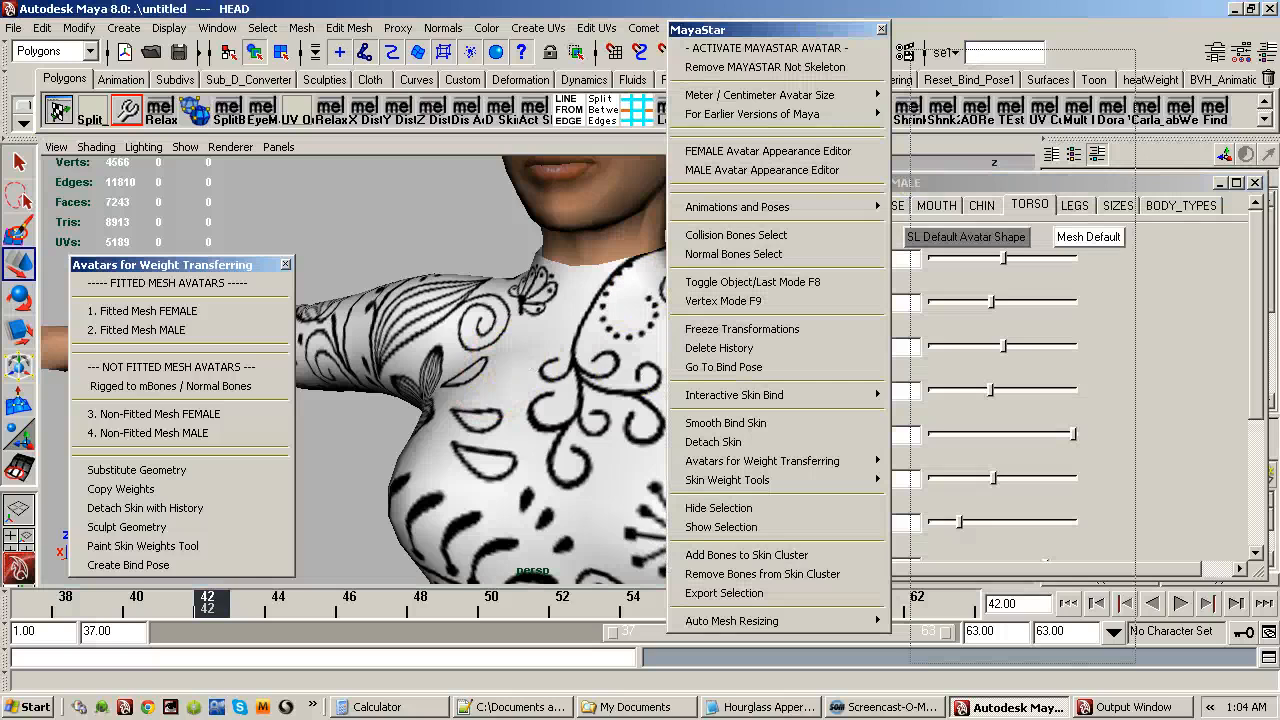
click(881, 29)
alt+right_drag(514, 366, 313, 365)
alt+drag(540, 387, 500, 429)
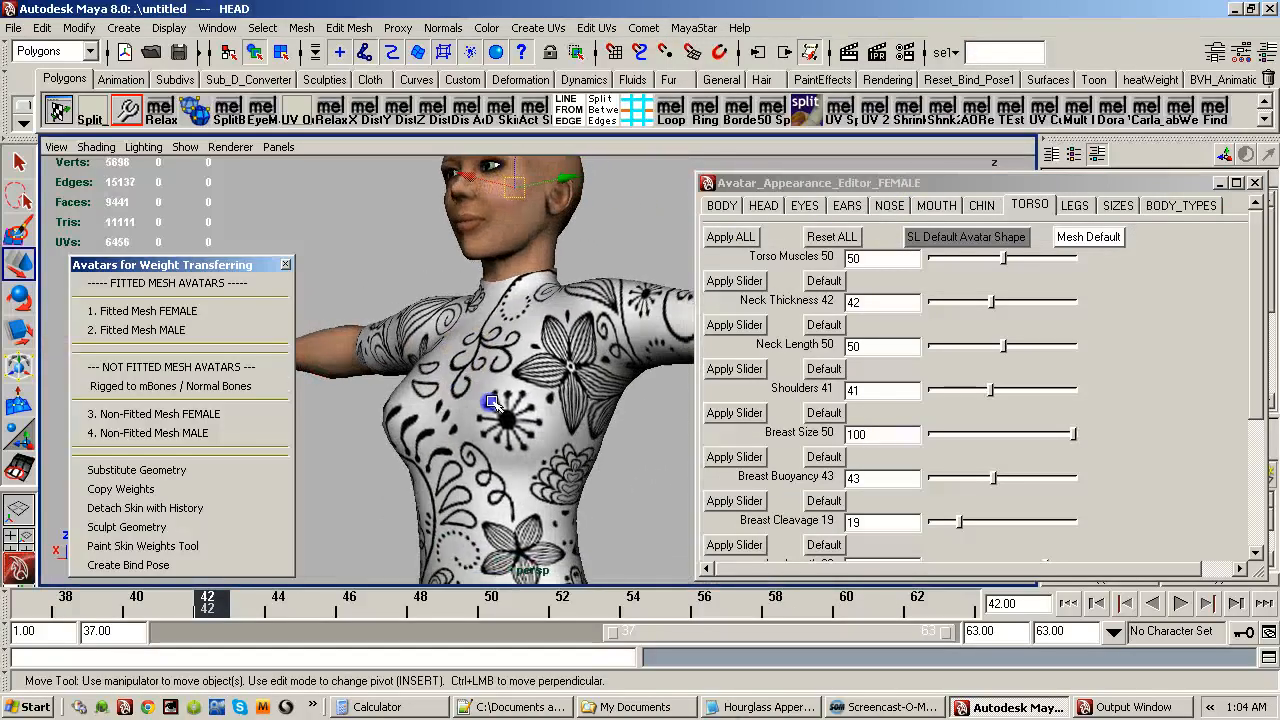
mouse_move(1074, 434)
mouse_down()
mouse_move(1037, 436)
mouse_move(1076, 434)
mouse_up()
Examine the rebound dress around the enlarged bust from the front and sides for avatar skin poking through and rough deformation.
alt+right_drag(430, 412, 588, 392)
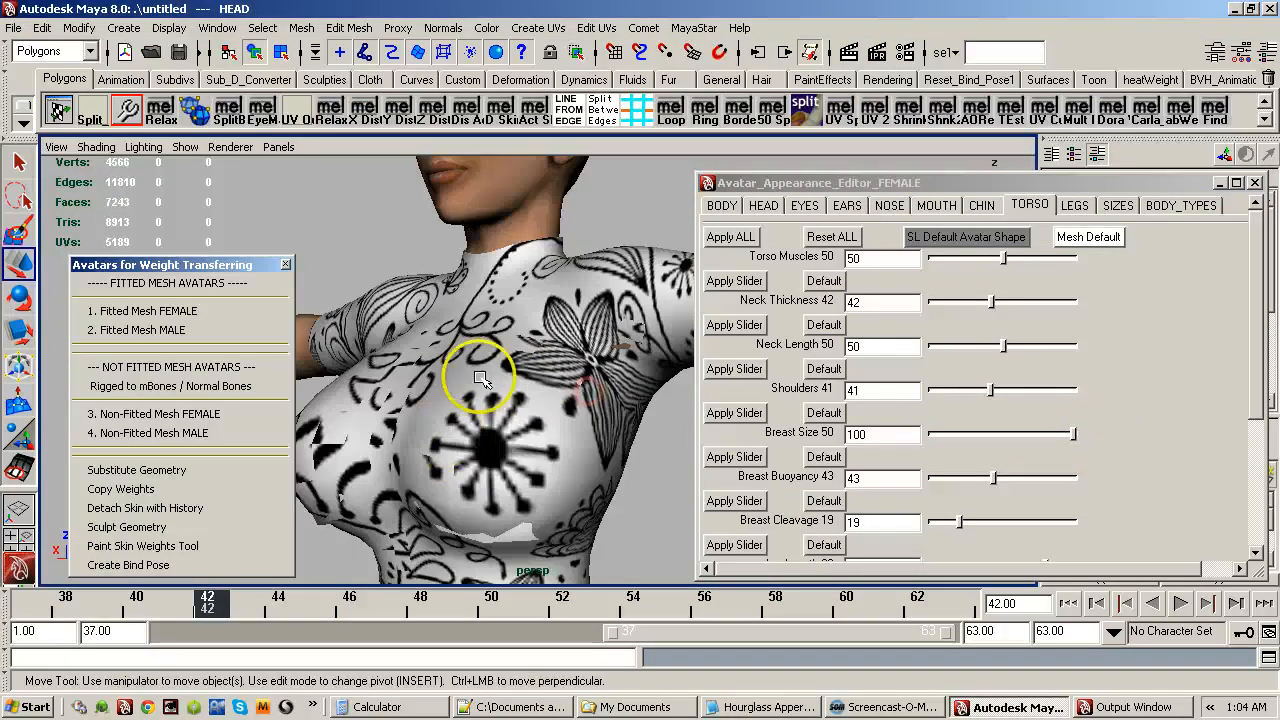
alt+drag(463, 418, 487, 428)
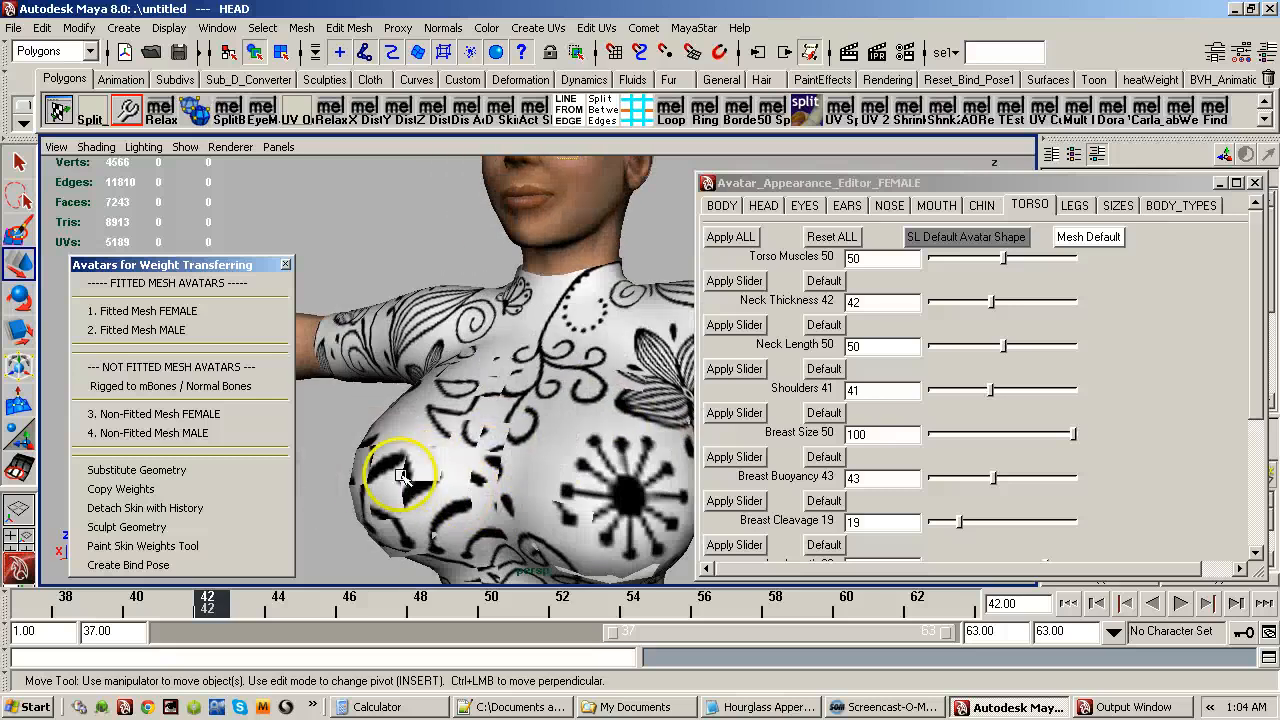
alt+right_drag(438, 468, 557, 443)
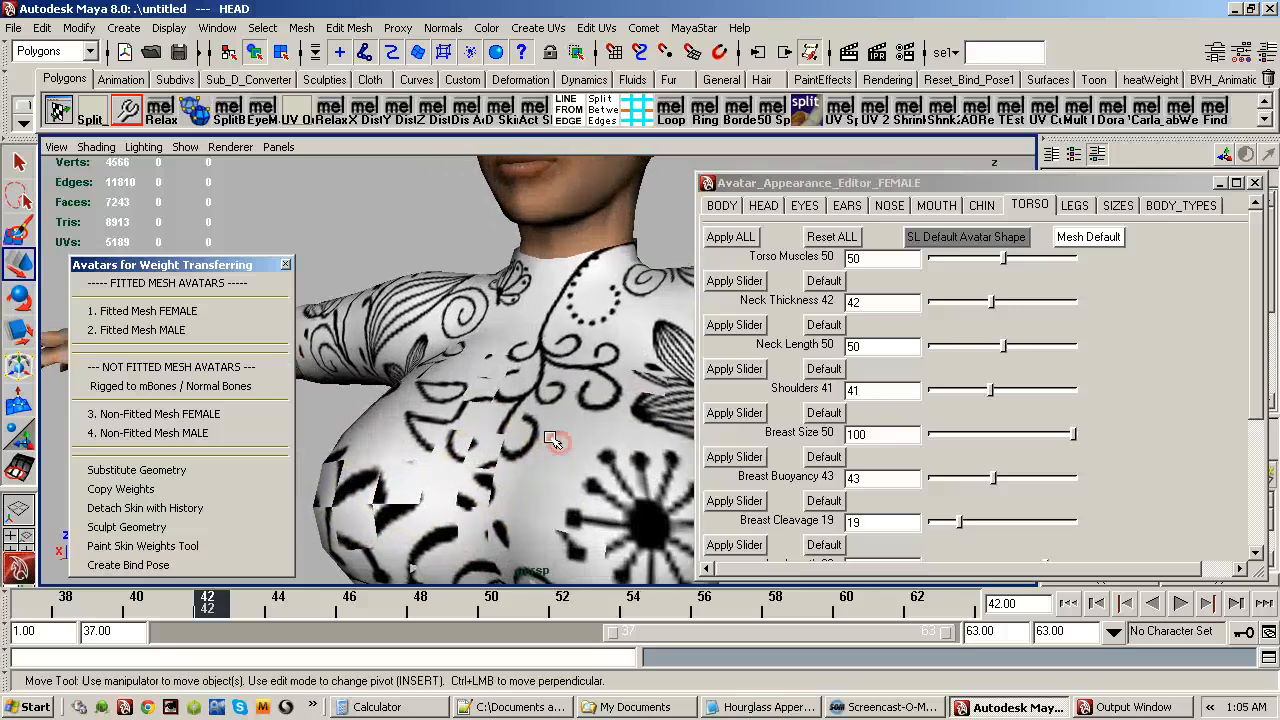
alt+middle_drag(557, 443, 487, 367)
alt+right_drag(490, 370, 437, 412)
alt+drag(518, 416, 466, 426)
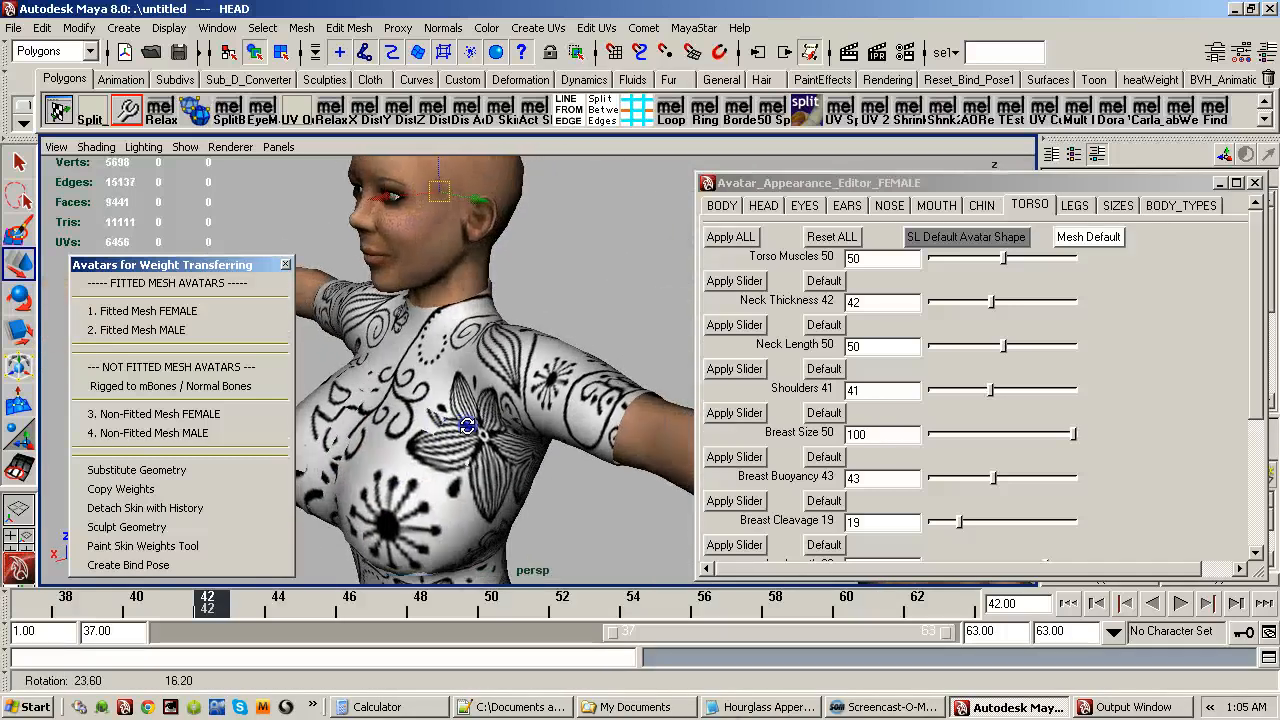
alt+right_drag(466, 426, 495, 420)
alt+middle_drag(490, 424, 538, 396)
alt+right_drag(565, 385, 520, 384)
alt+drag(520, 384, 543, 400)
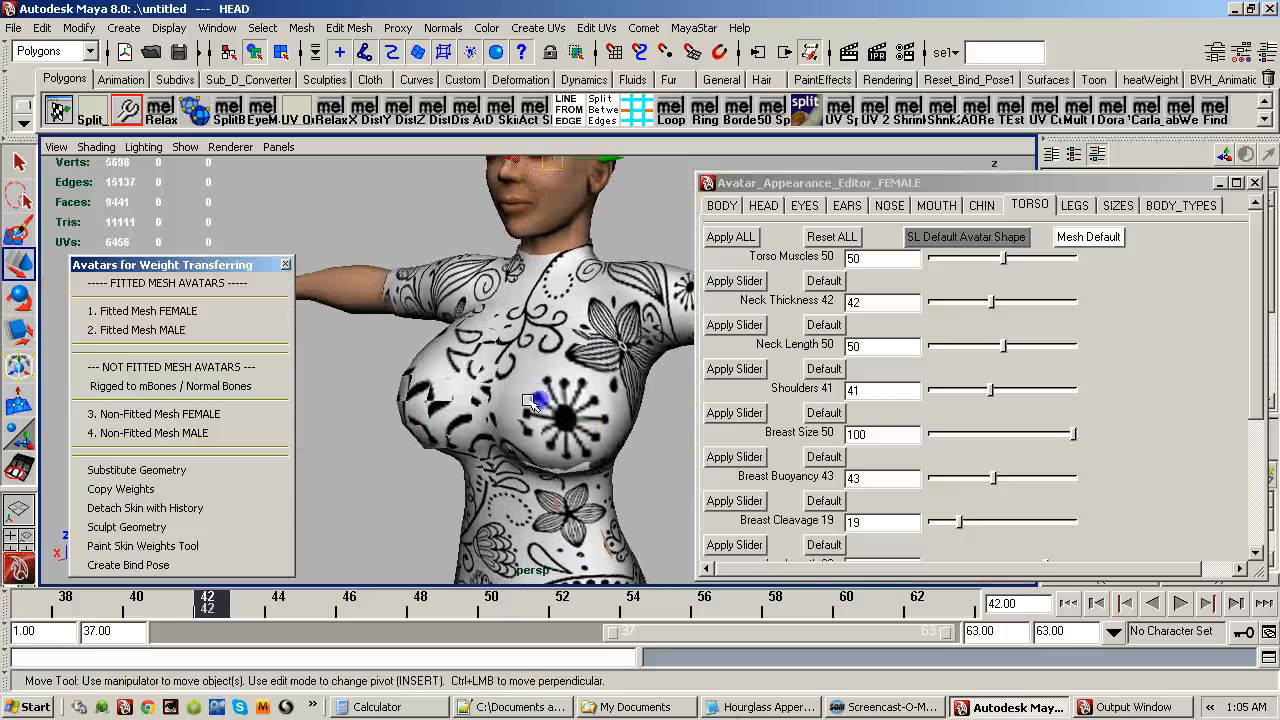
alt+right_drag(543, 400, 584, 392)
alt+middle_drag(579, 376, 540, 402)
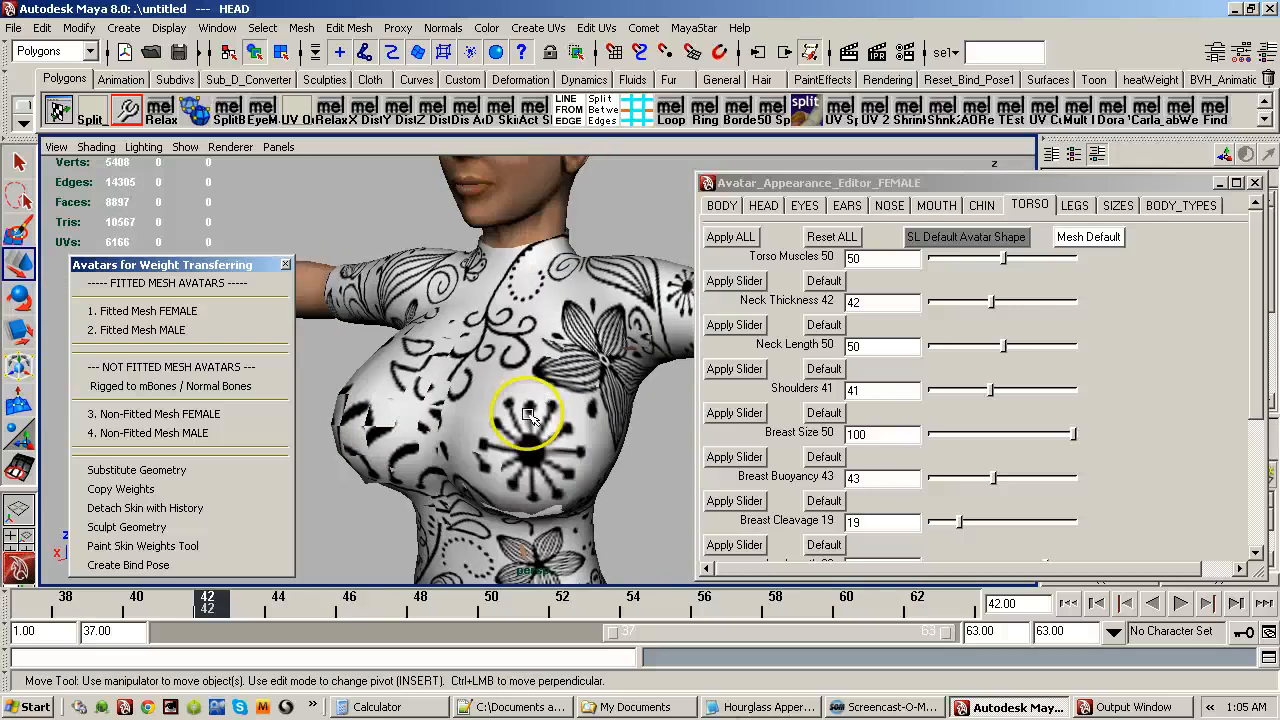
Restore the avatar to Mesh Default and check the dress's fit around the chest and torso from several angles.
click(1088, 237)
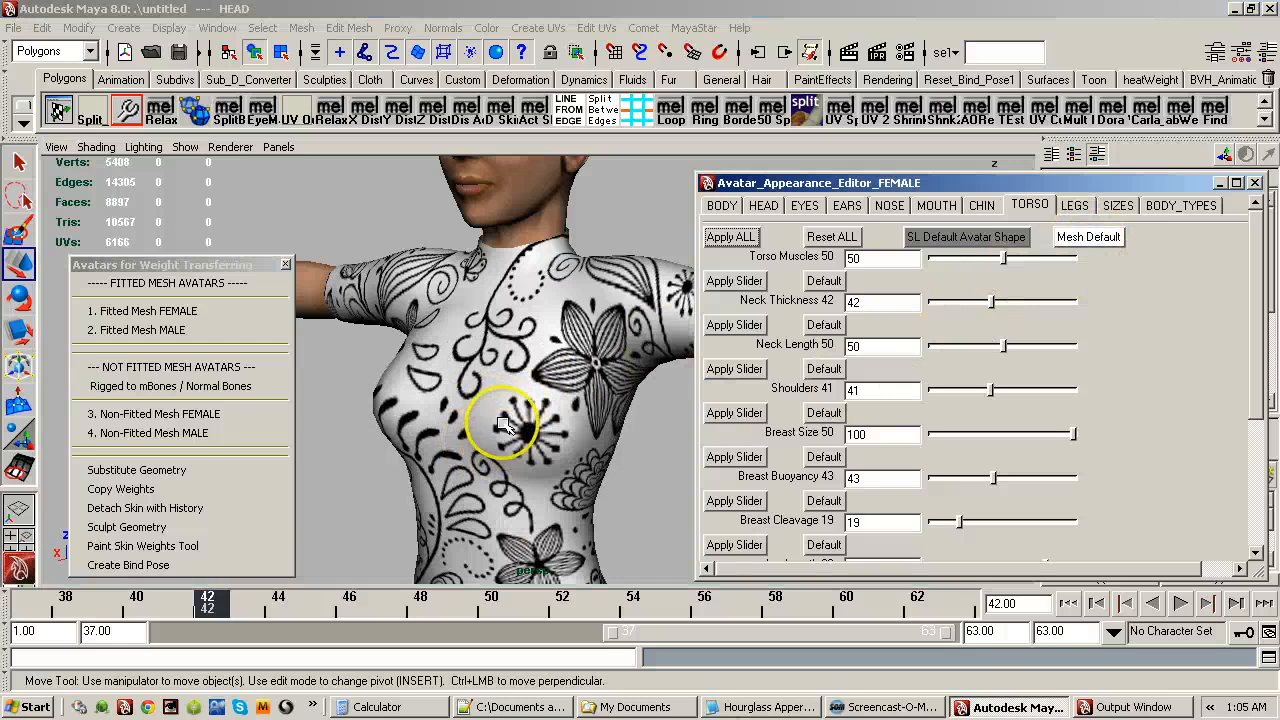
alt+drag(504, 388, 564, 374)
alt+right_drag(564, 374, 520, 390)
alt+drag(520, 390, 515, 358)
alt+right_drag(515, 358, 538, 369)
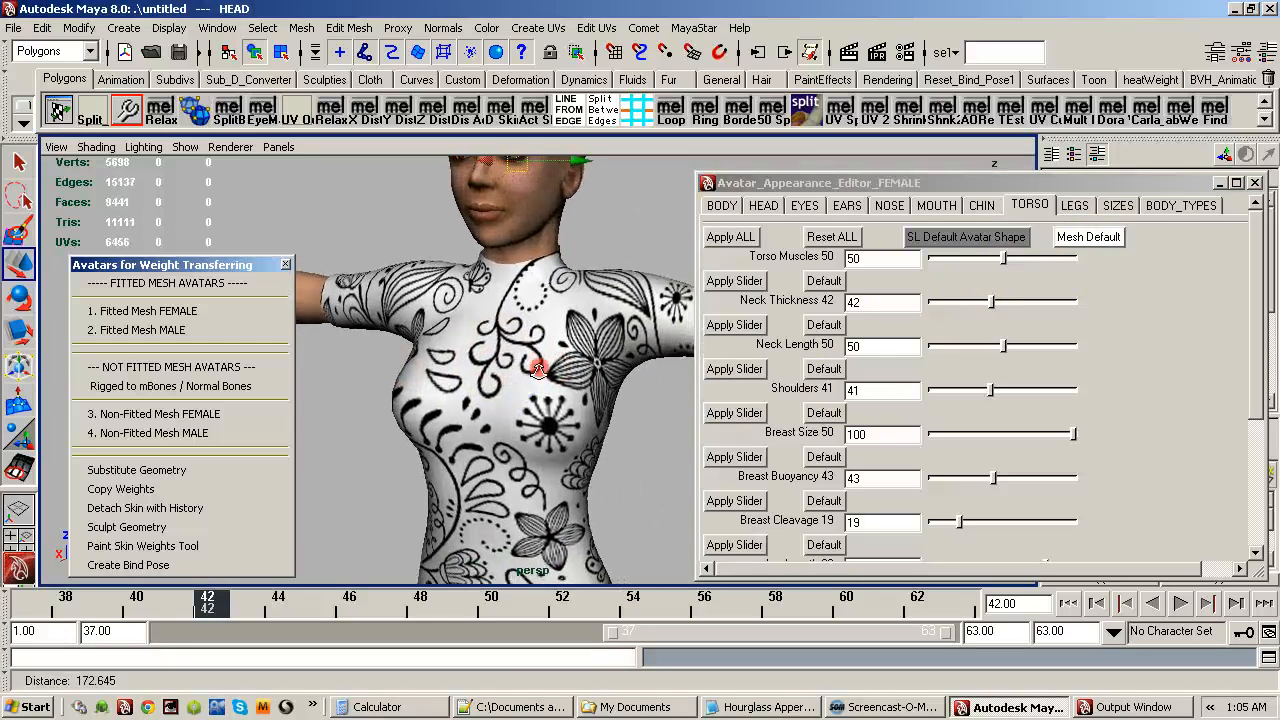
alt+drag(538, 369, 572, 378)
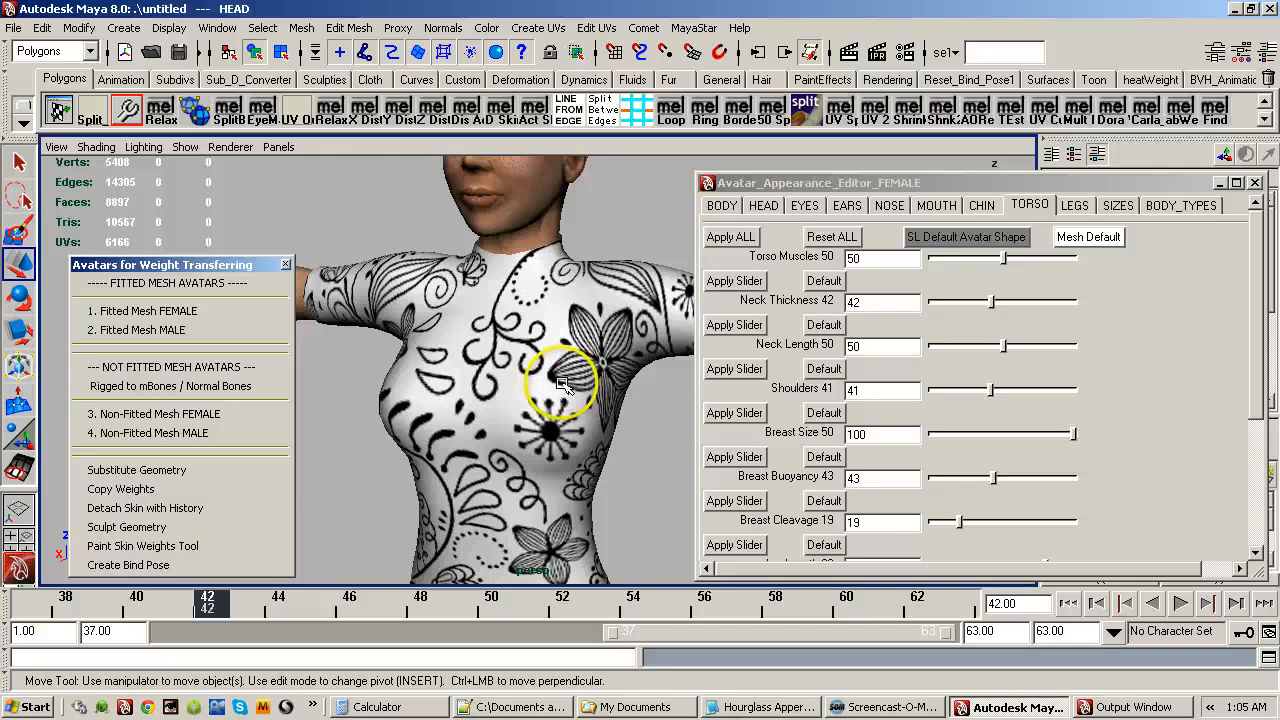
alt+drag(500, 387, 590, 376)
alt+right_drag(546, 378, 470, 370)
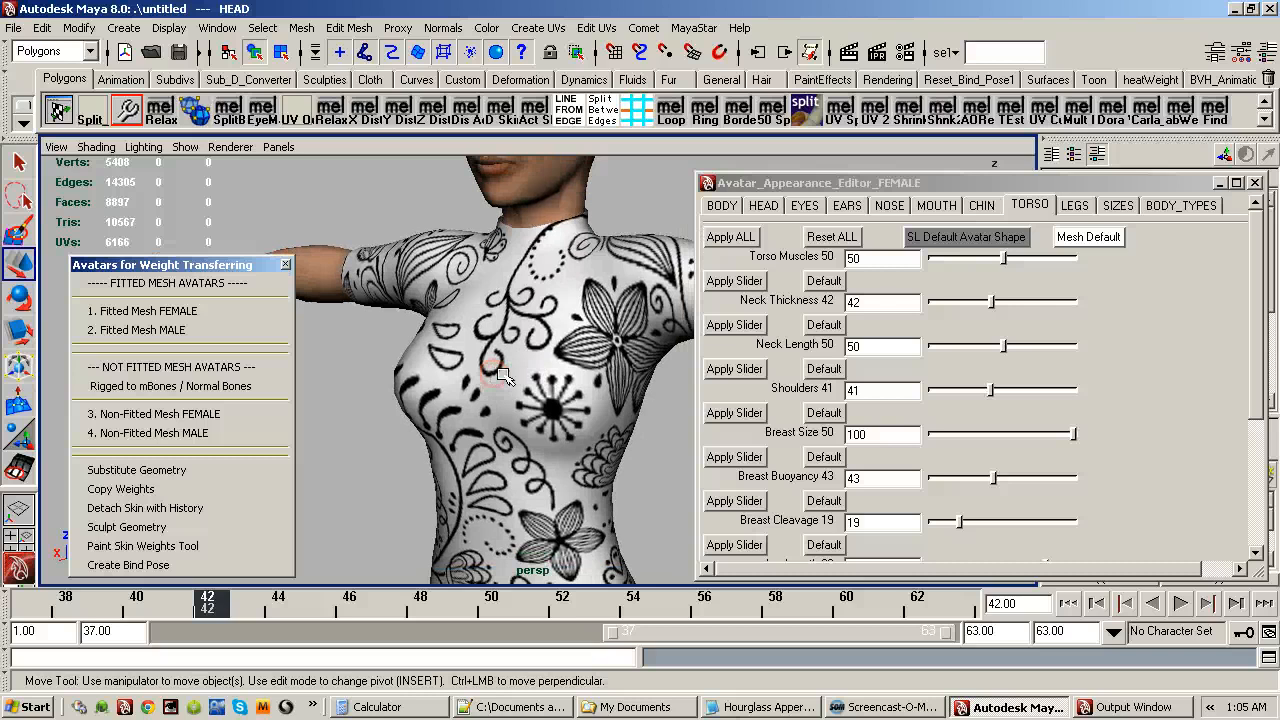
alt+drag(470, 370, 535, 395)
alt+right_drag(535, 395, 515, 372)
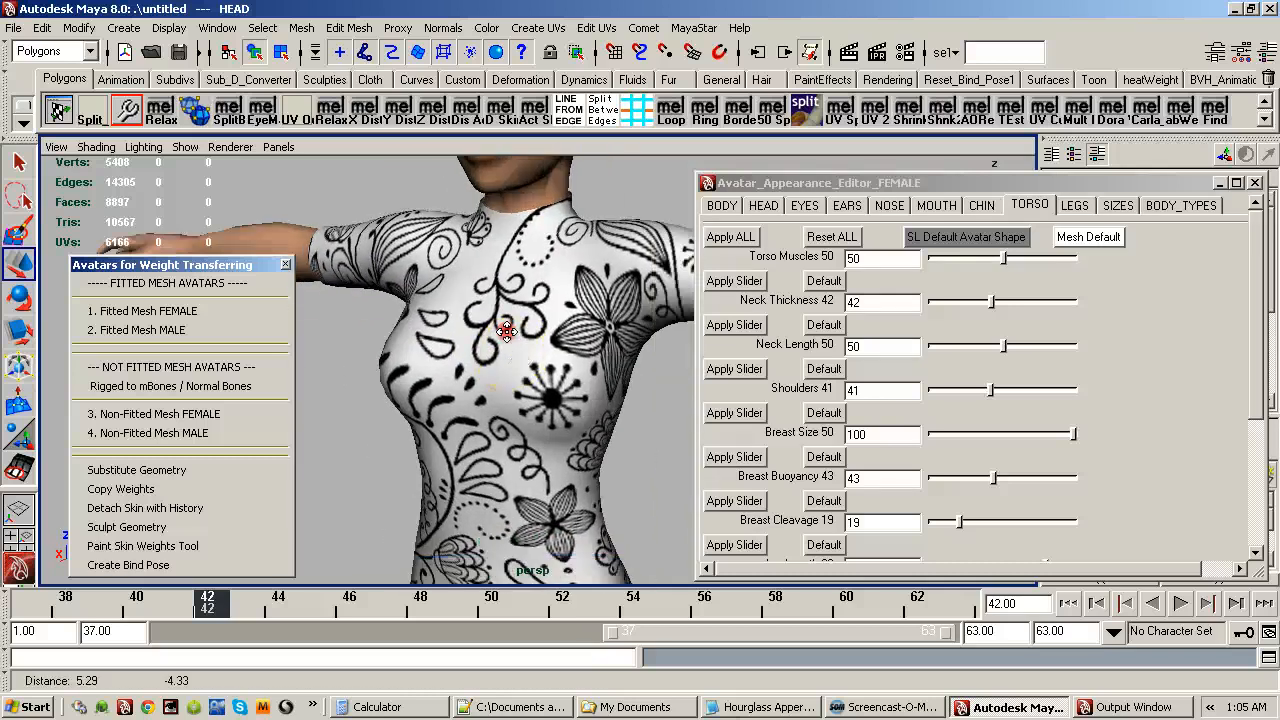
alt+drag(515, 372, 577, 377)
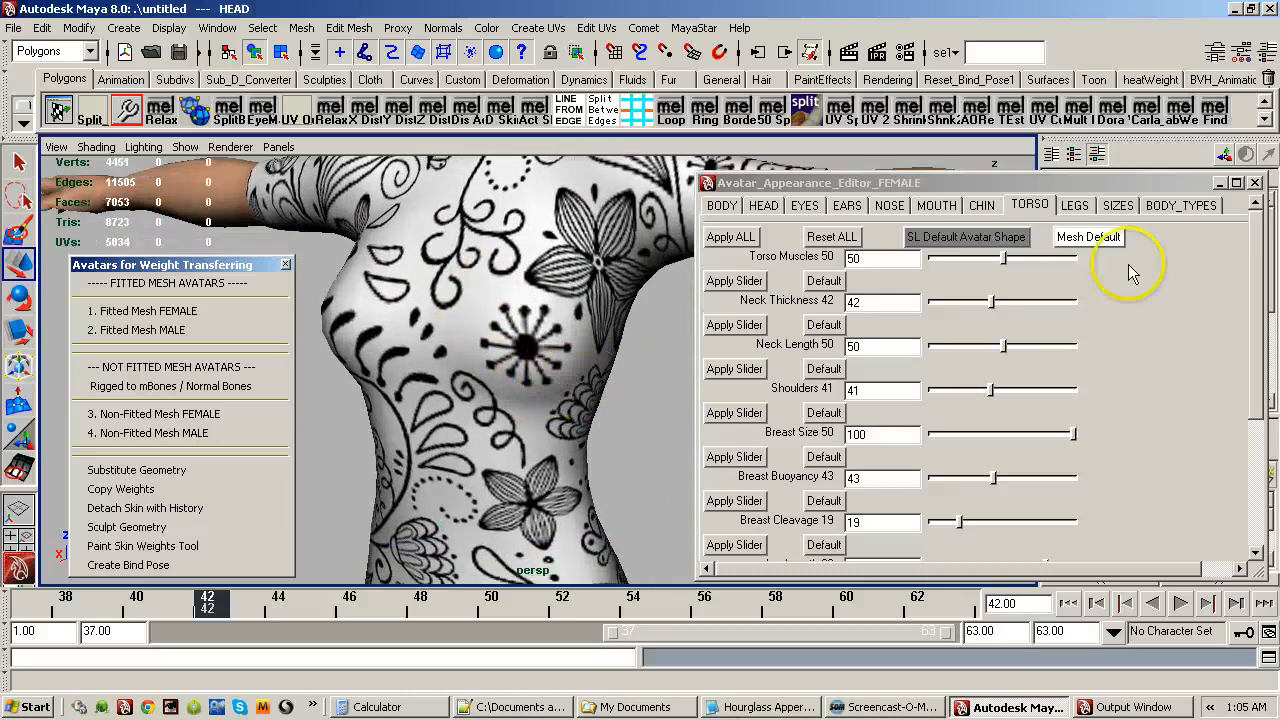
Apply the Hourglass fitted mesh body type to the avatar and check the dress around the waist and hips.
click(1188, 206)
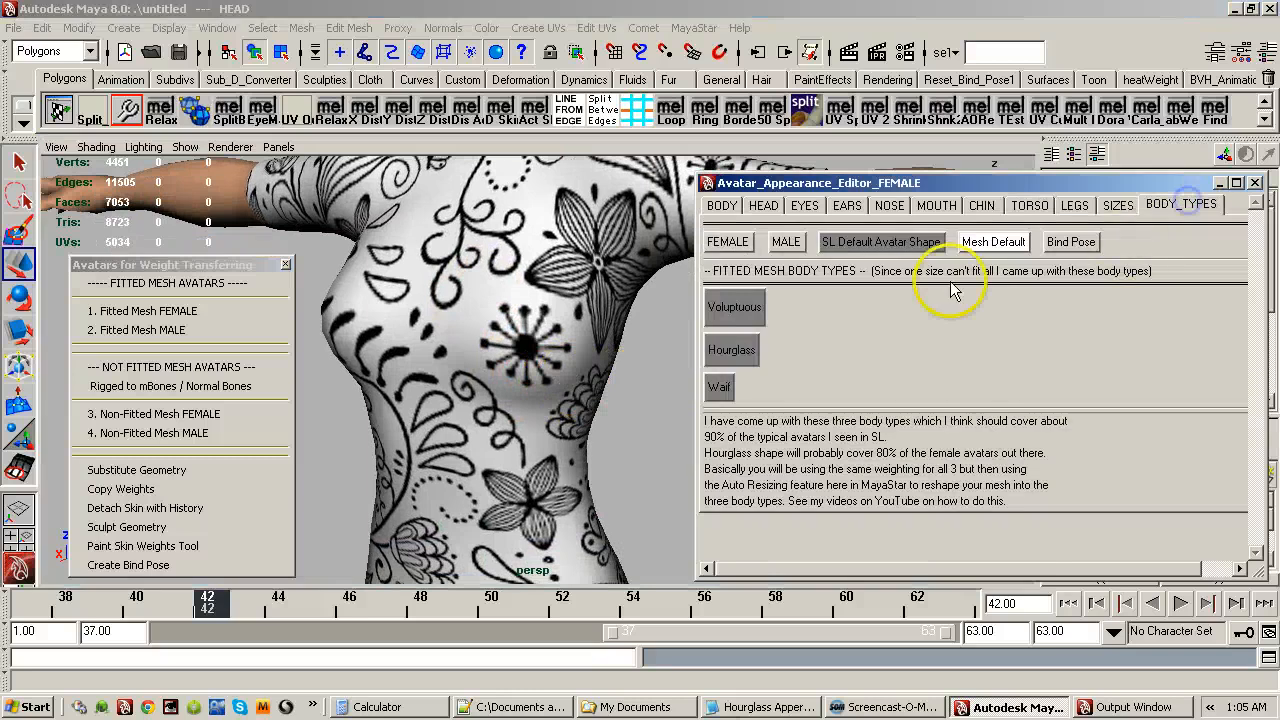
click(732, 355)
alt+drag(569, 429, 543, 371)
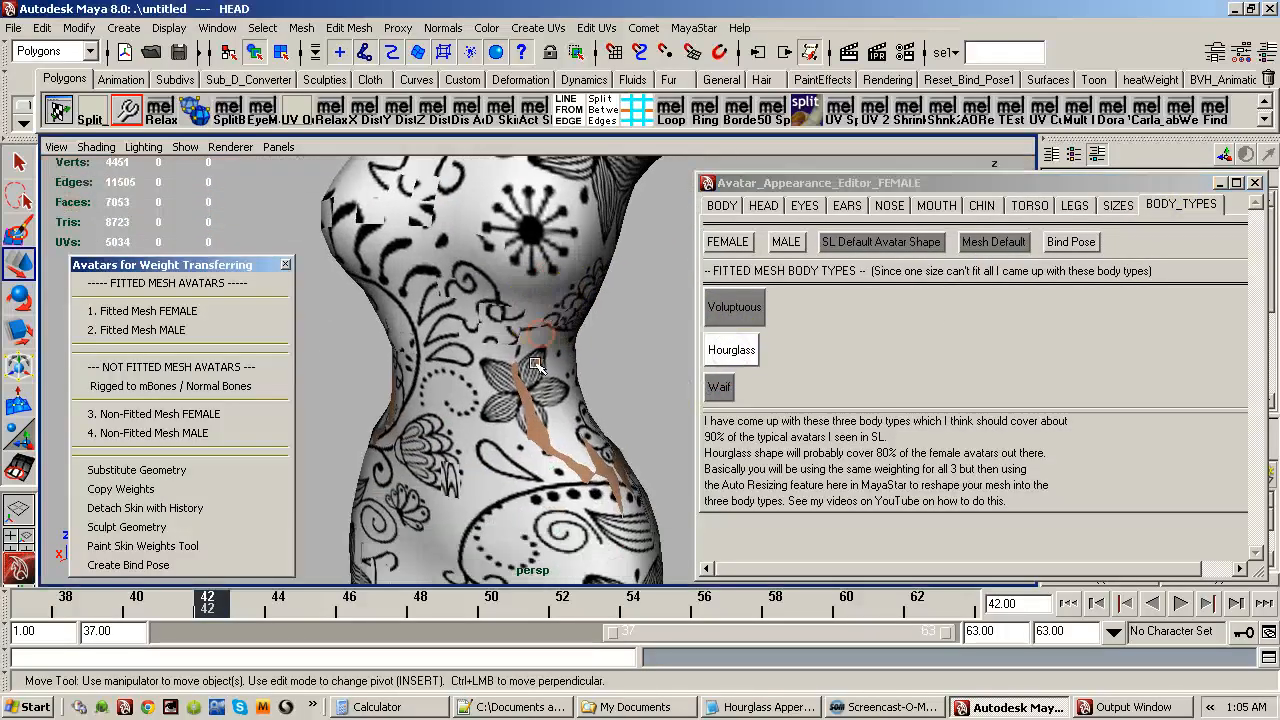
alt+right_drag(537, 366, 543, 400)
Select the dress at the poke-through area on the hip and close the appearance editor.
click(556, 403)
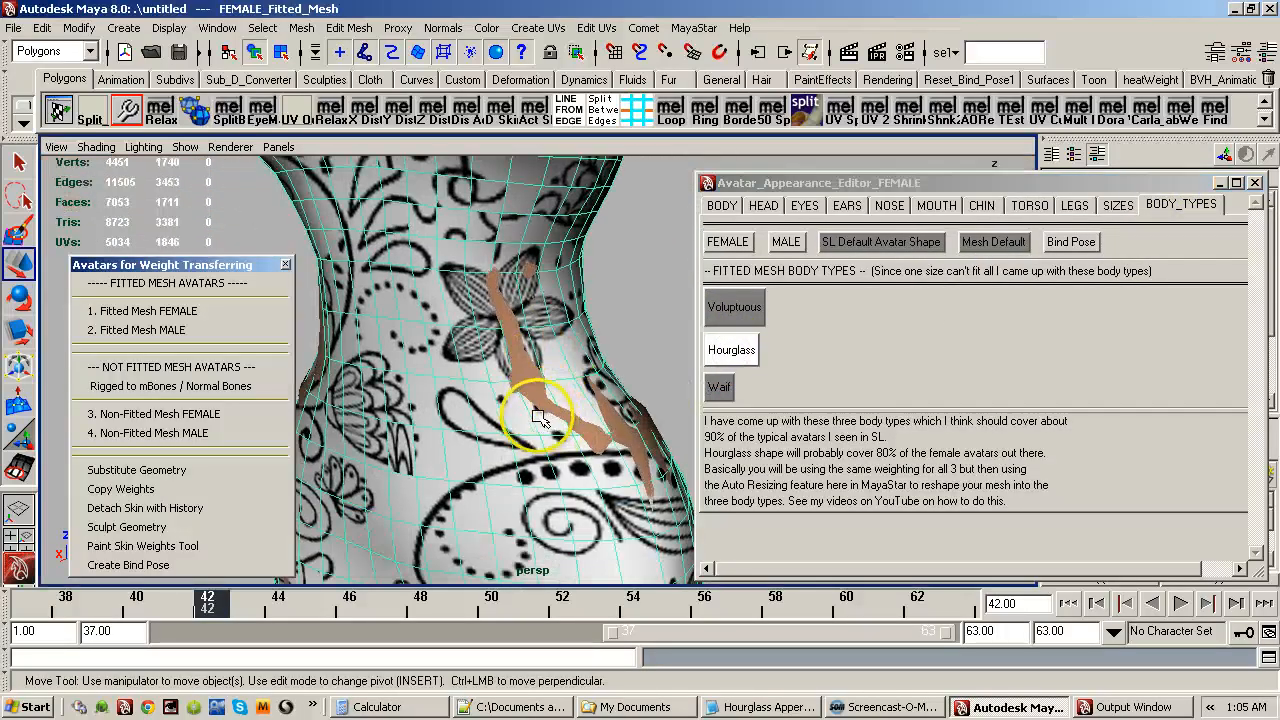
alt+drag(537, 418, 570, 430)
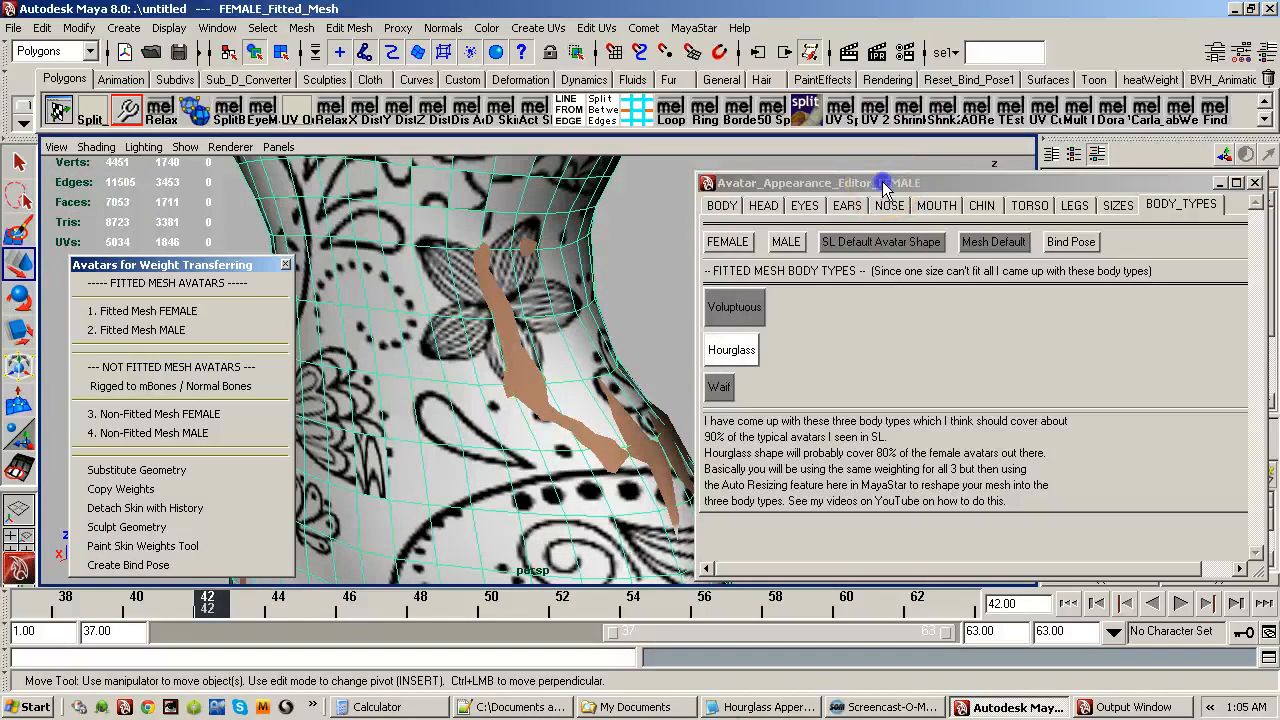
click(1255, 182)
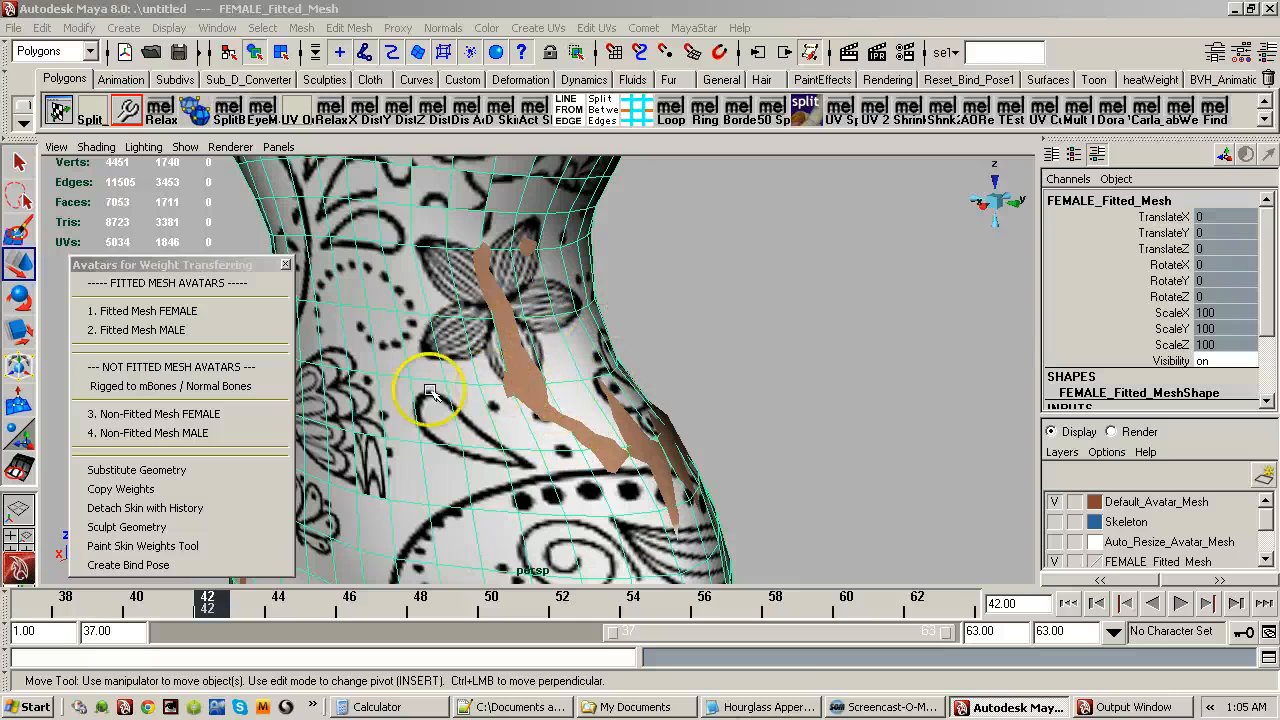
Sculpt the dress outward over the skin poke-through on the hip, using the Pull operation along the Normal reference vector.
click(167, 530)
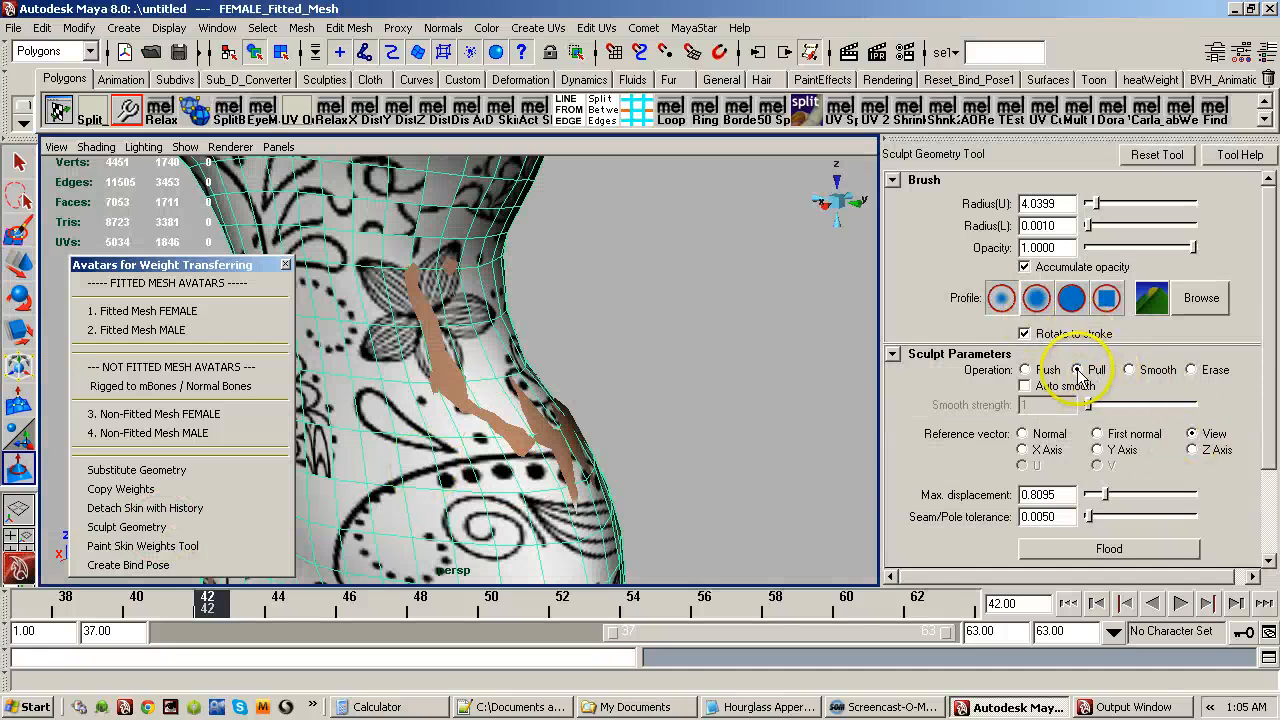
click(1024, 434)
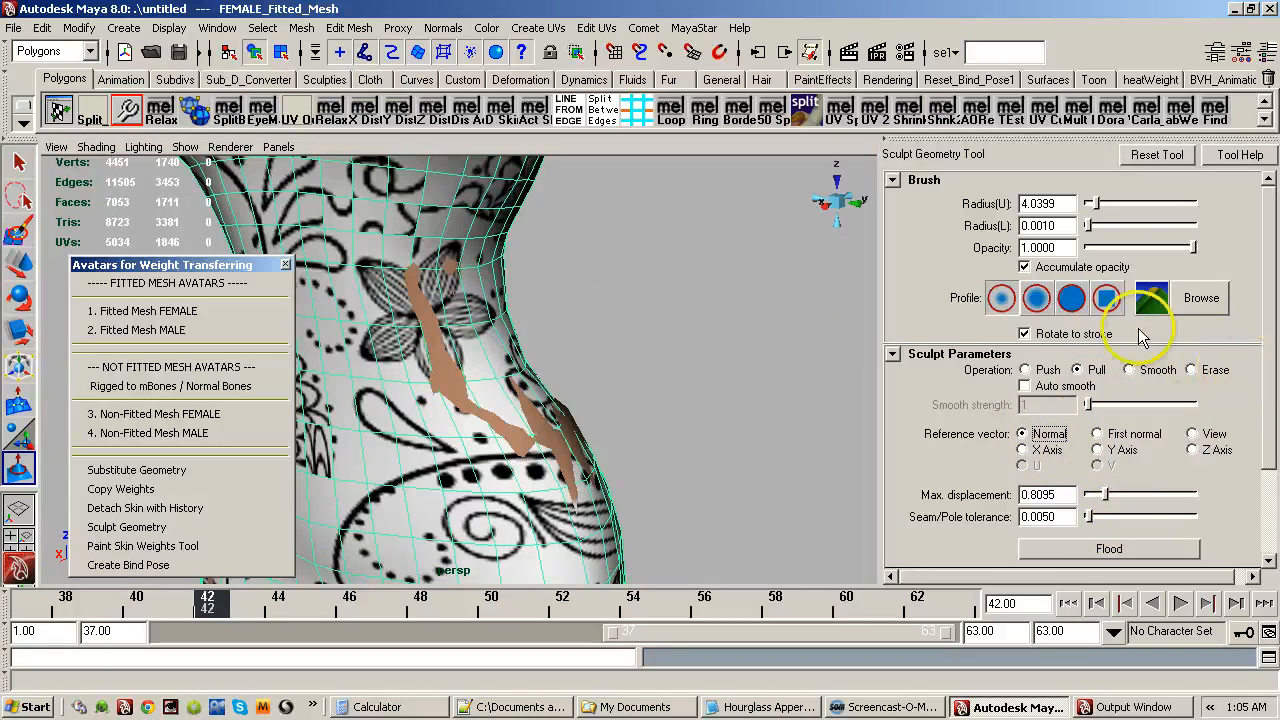
mouse_move(443, 386)
mouse_down()
mouse_move(458, 332)
mouse_move(410, 251)
mouse_move(428, 216)
mouse_move(458, 380)
mouse_move(488, 410)
mouse_up()
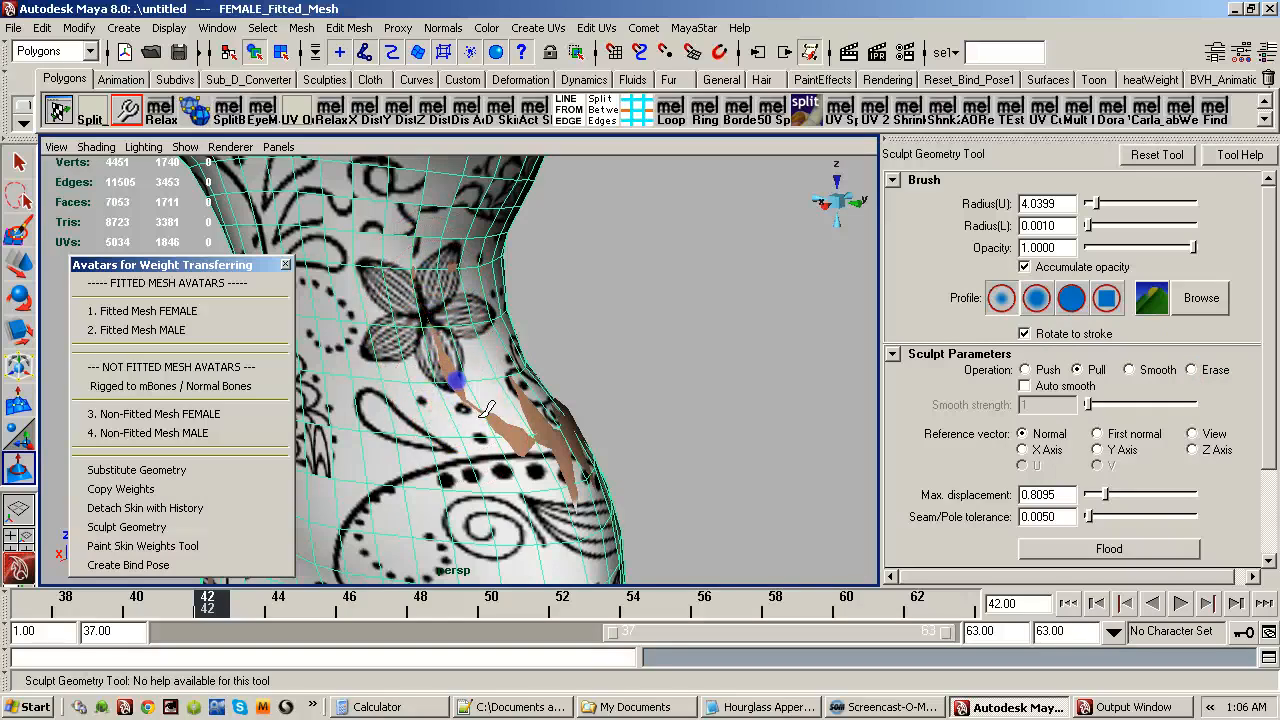
alt+drag(487, 365, 524, 411)
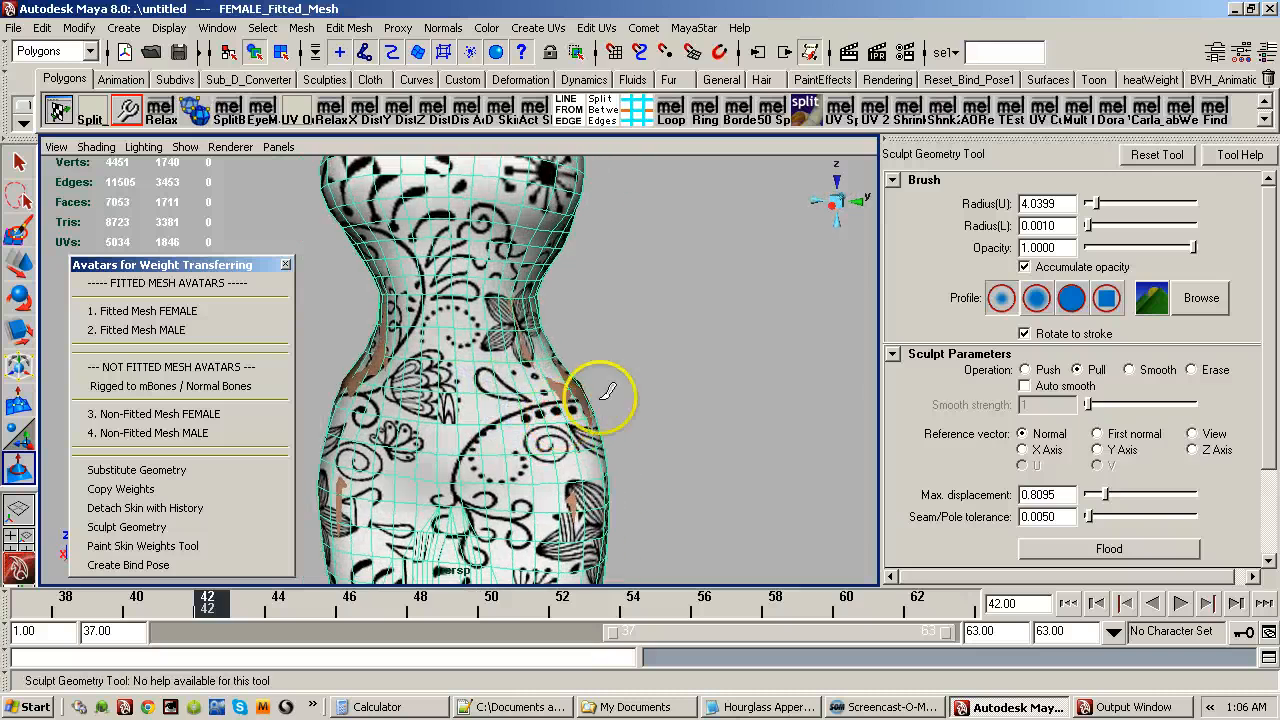
alt+right_drag(594, 391, 584, 452)
alt+right_drag(631, 415, 514, 398)
mouse_move(560, 427)
alt+mouse_down()
mouse_move(509, 455)
mouse_move(512, 466)
mouse_move(520, 288)
mouse_move(545, 266)
mouse_move(505, 318)
alt+mouse_up()
mouse_move(375, 486)
mouse_down()
mouse_move(421, 462)
mouse_move(540, 443)
mouse_up()
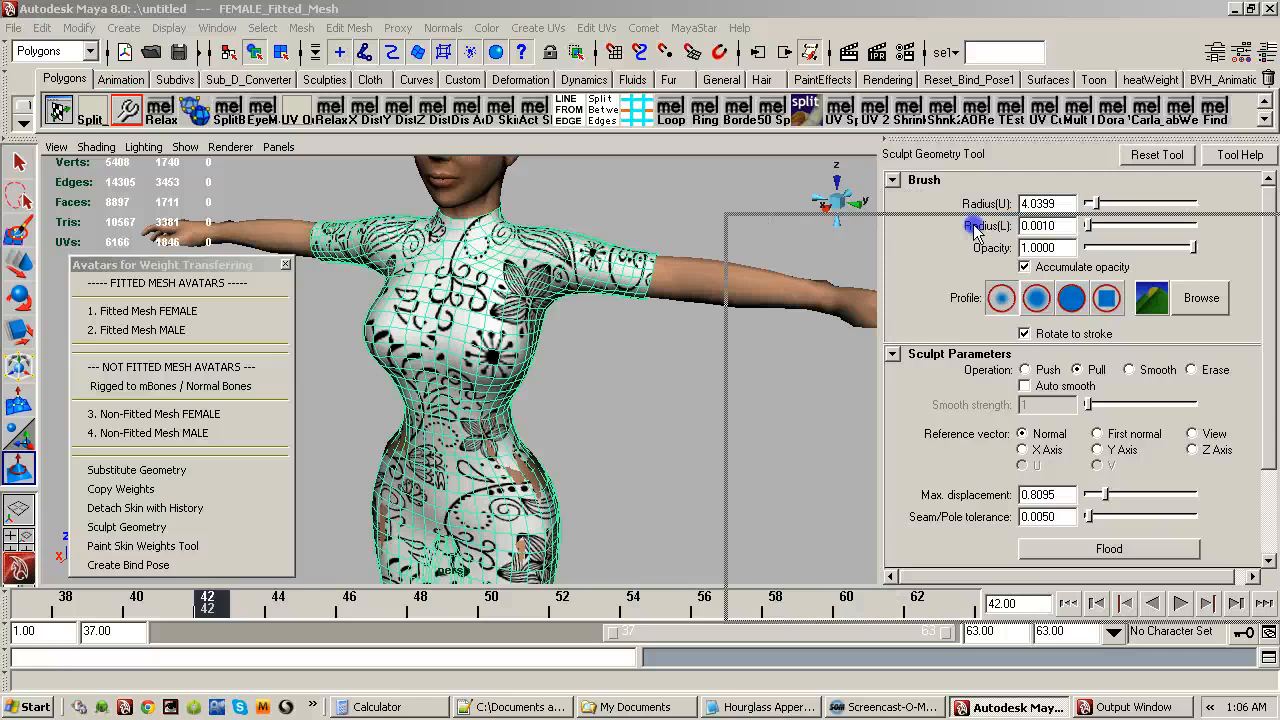
Apply the Voluptuous fitted mesh body type to the avatar and check the dress around the waist, hips and buttocks.
click(947, 342)
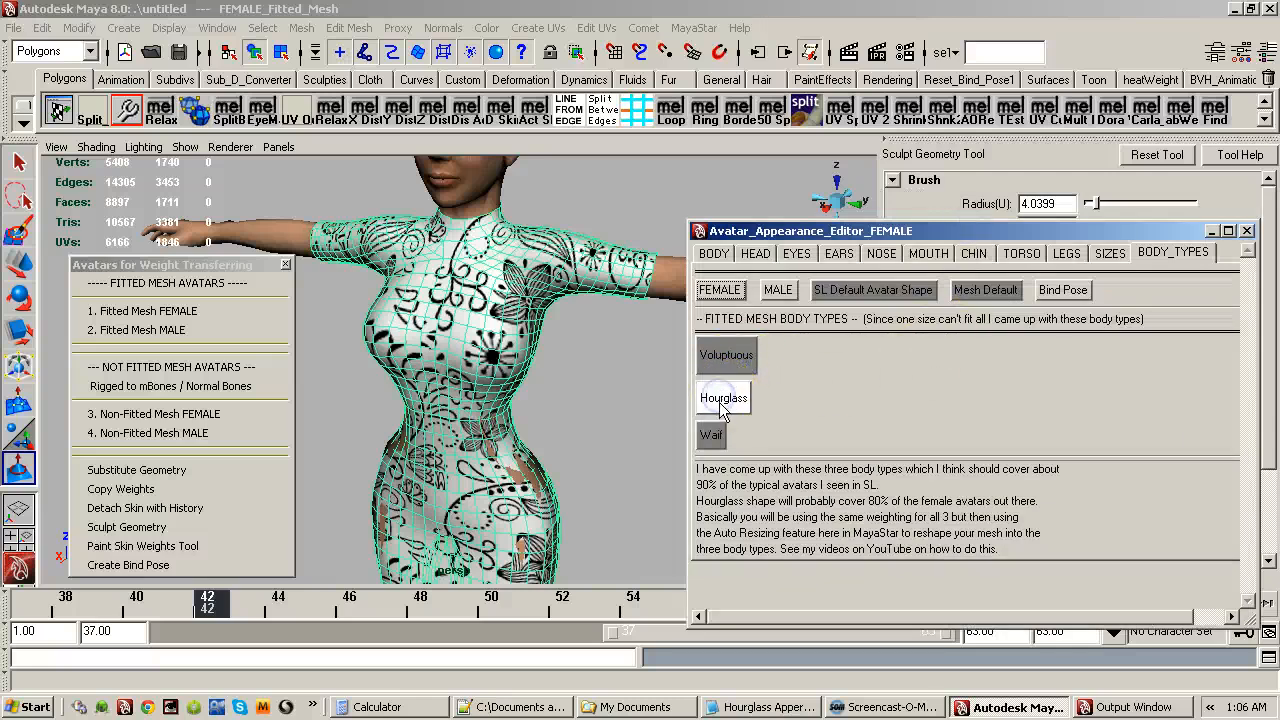
click(738, 358)
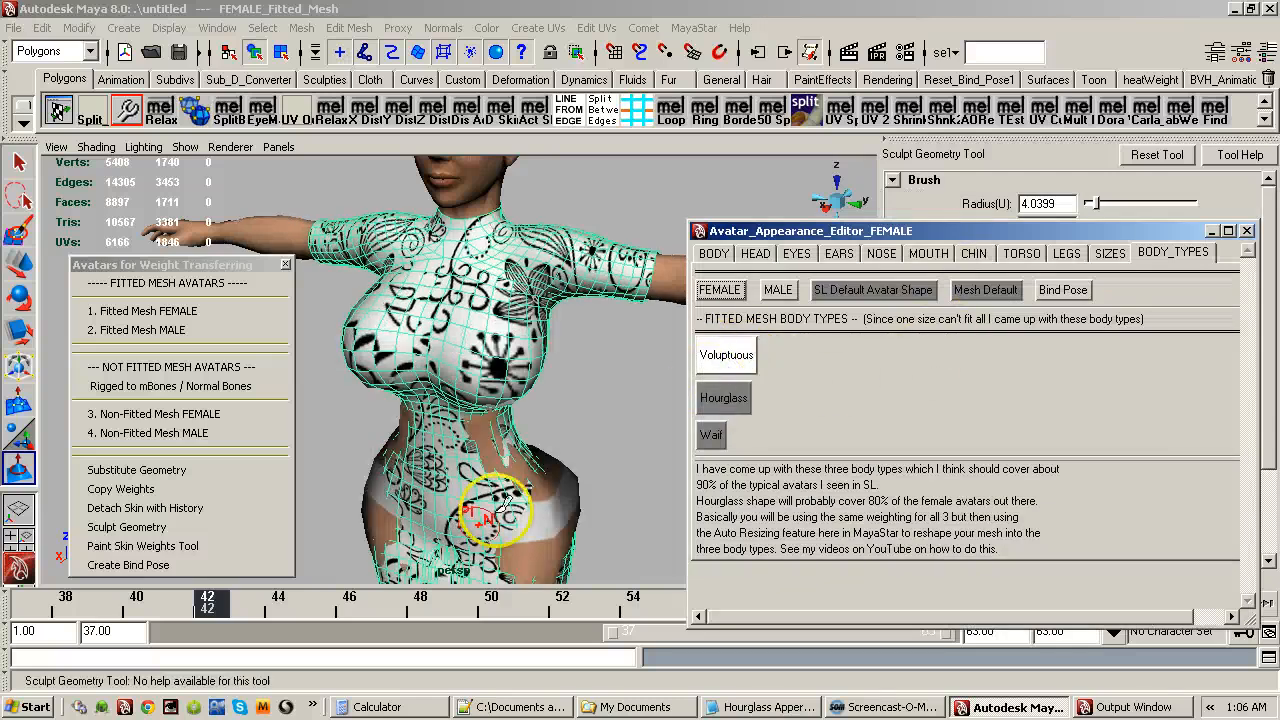
alt+drag(557, 495, 463, 439)
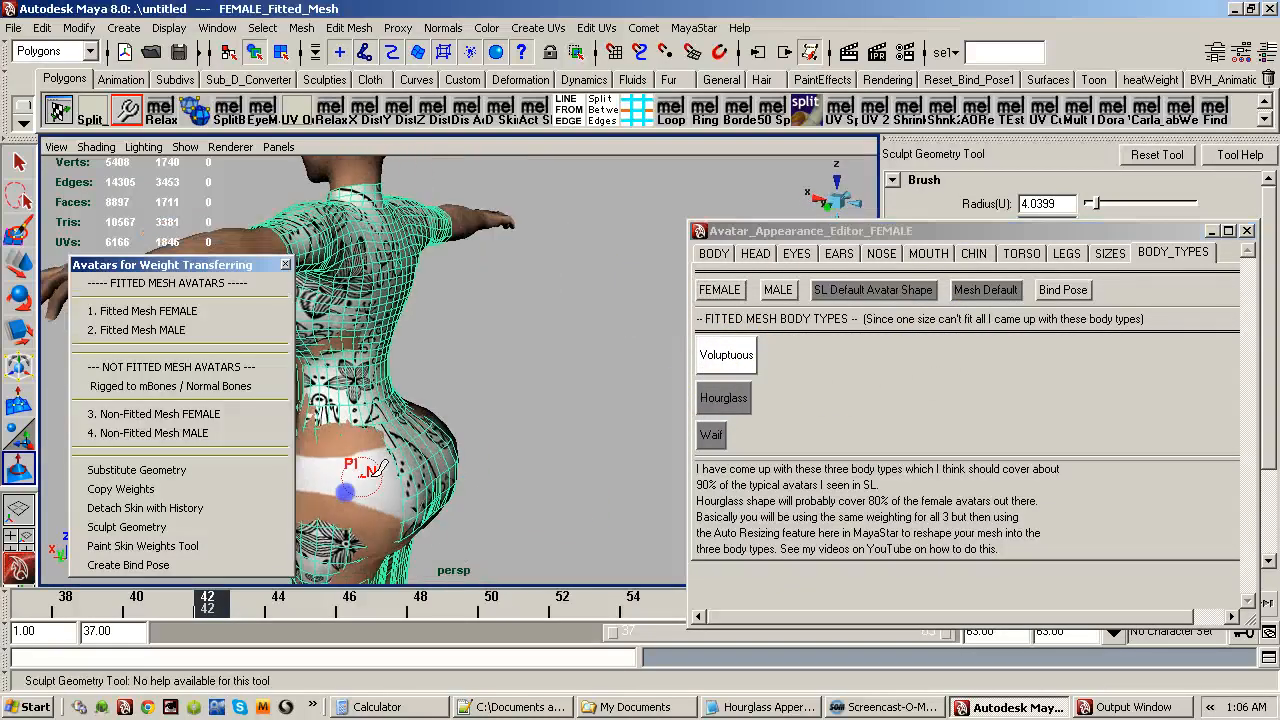
alt+middle_drag(463, 439, 557, 344)
mouse_move(557, 344)
alt+mouse_down()
mouse_move(530, 360)
mouse_move(586, 366)
mouse_move(445, 374)
mouse_move(383, 357)
mouse_move(576, 355)
alt+mouse_up()
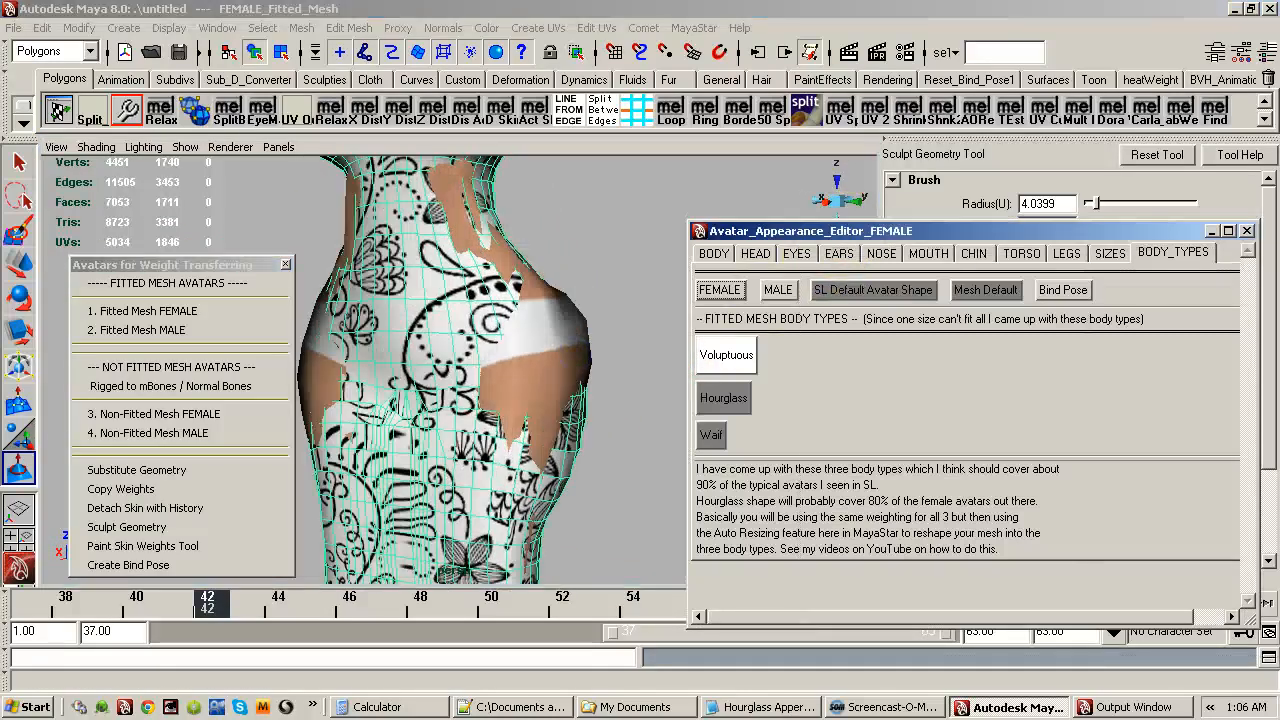
Leave the Sculpt Geometry tool, deselect the dress and bring back the channel and layer lists.
click(1072, 432)
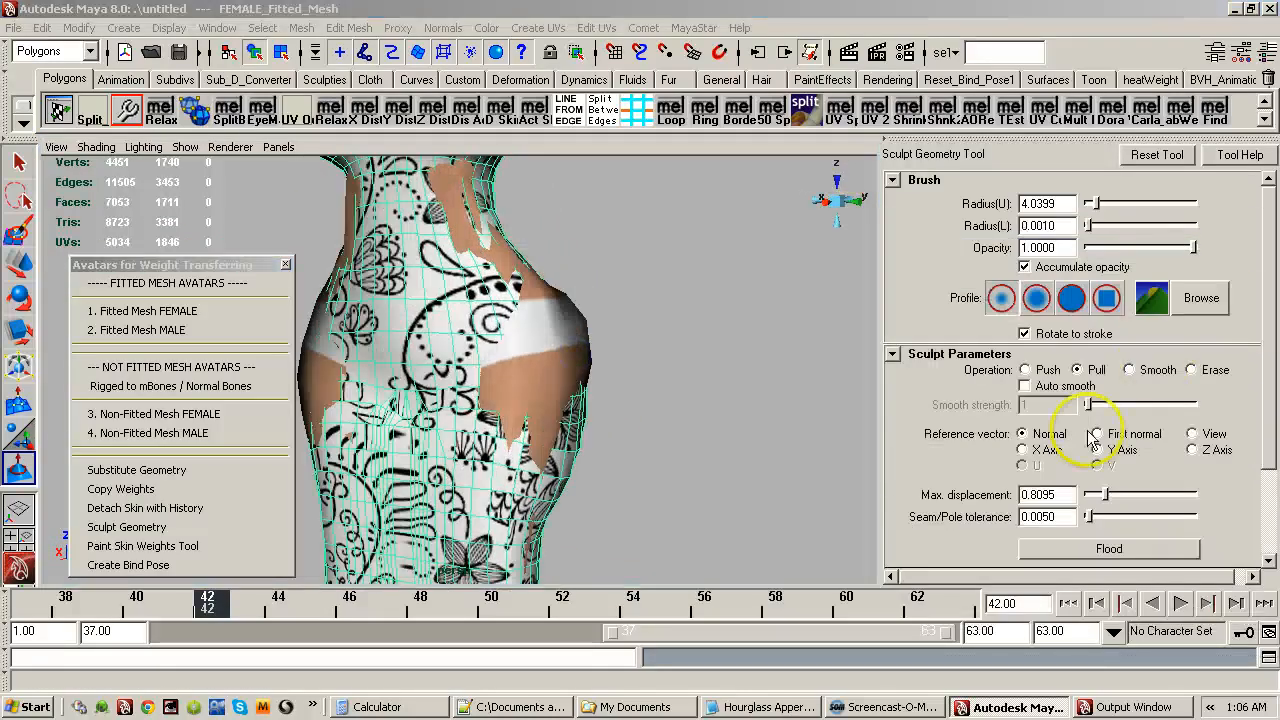
click(729, 272)
key(q)
click(714, 290)
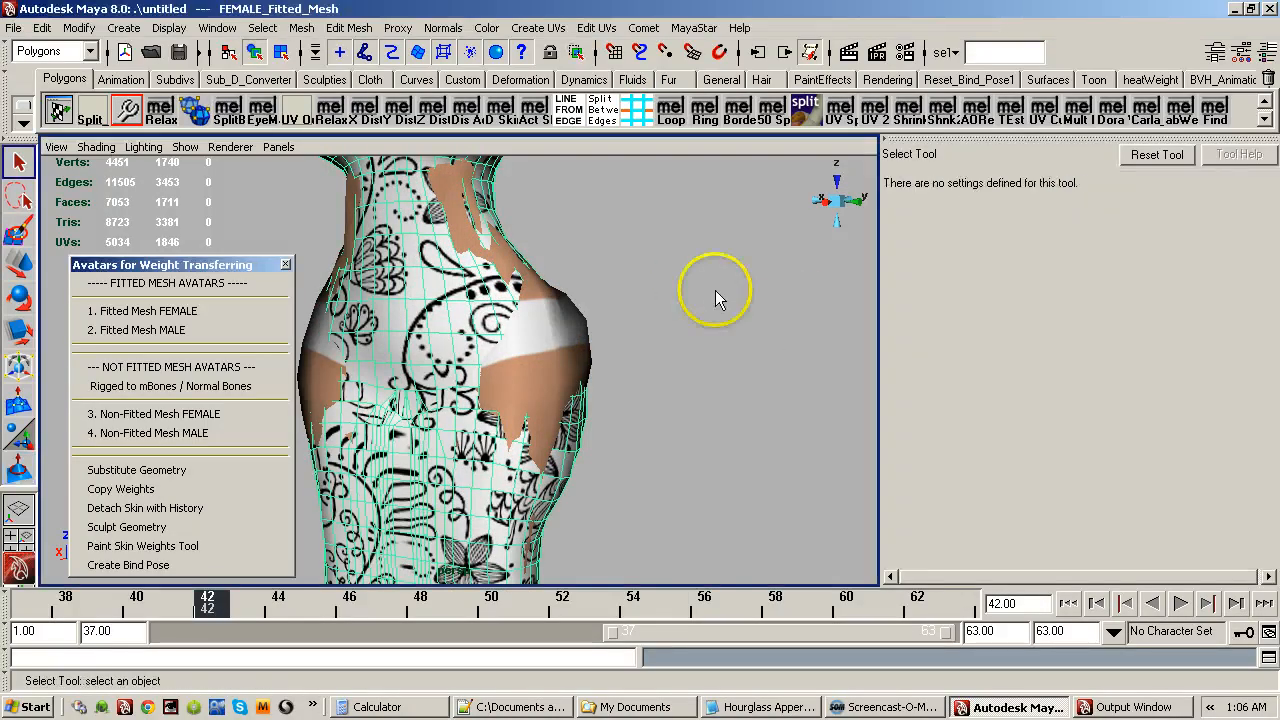
click(1268, 54)
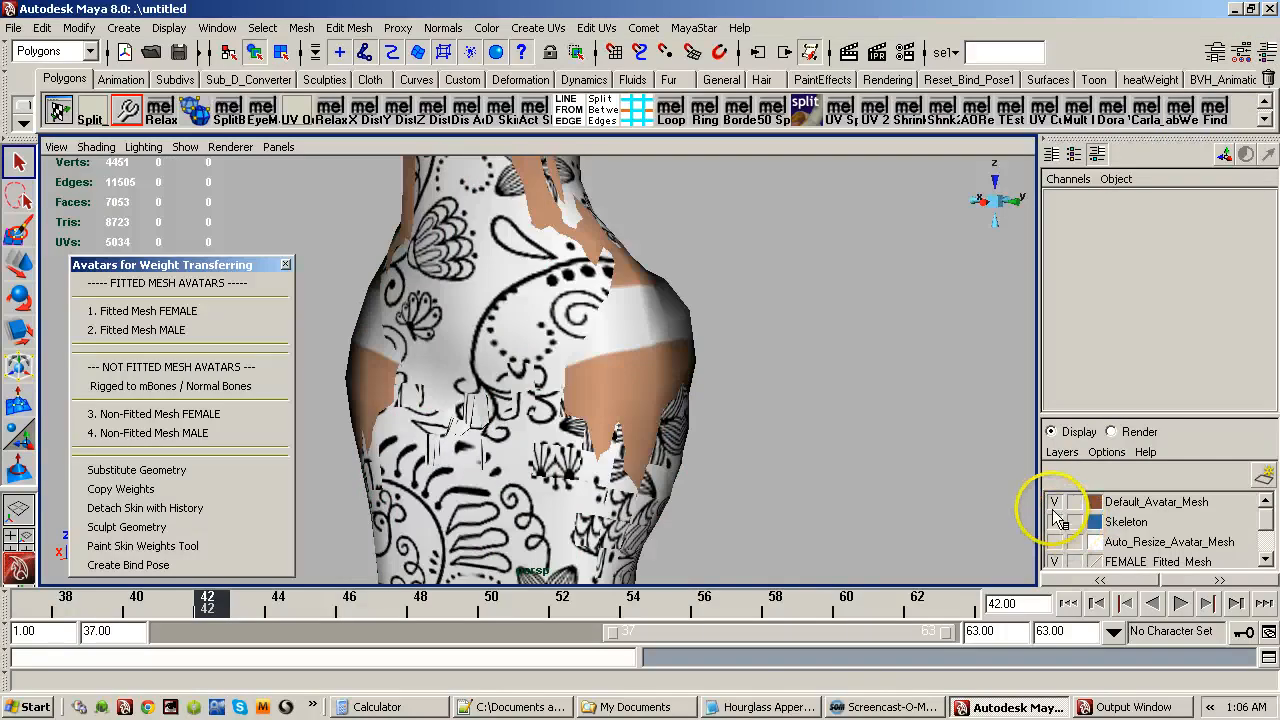
Hide the Default_Avatar_Mesh layer and examine the dress's Voluptuous silhouette from the front and sides.
click(1053, 502)
alt+right_drag(637, 400, 524, 414)
alt+drag(524, 414, 723, 363)
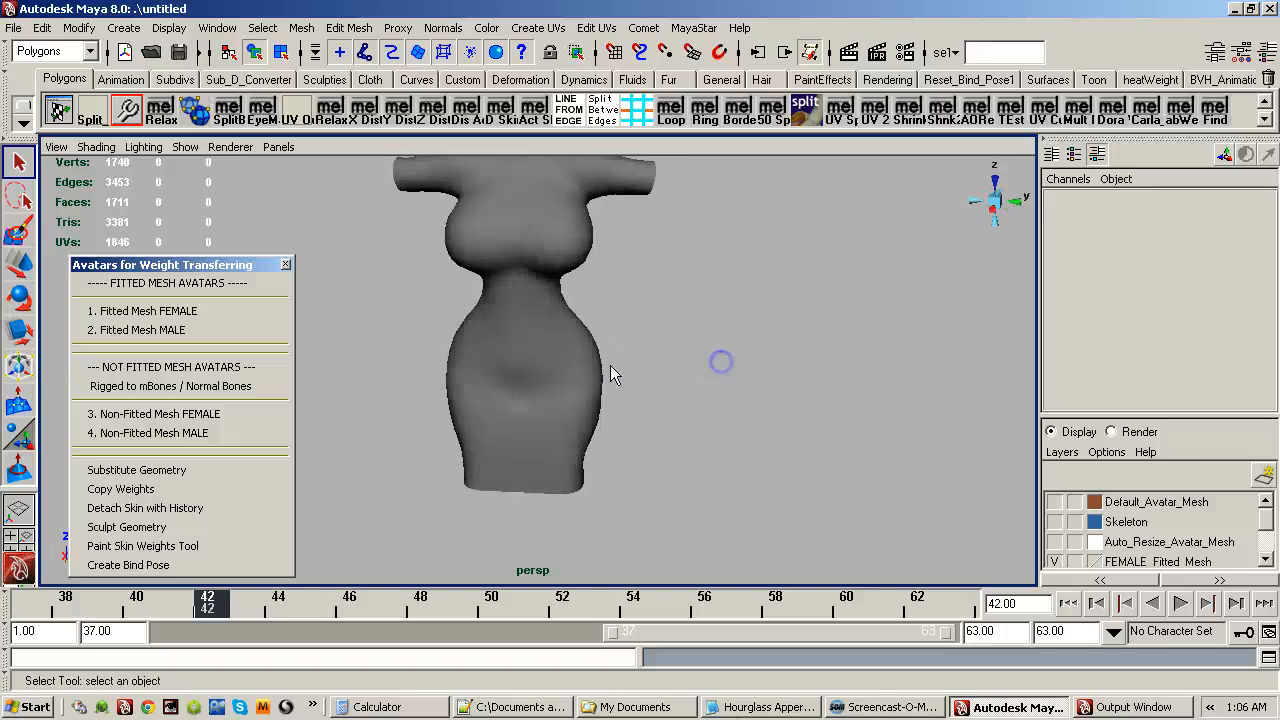
alt+right_drag(723, 363, 711, 370)
alt+drag(711, 370, 574, 371)
alt+right_drag(574, 371, 534, 371)
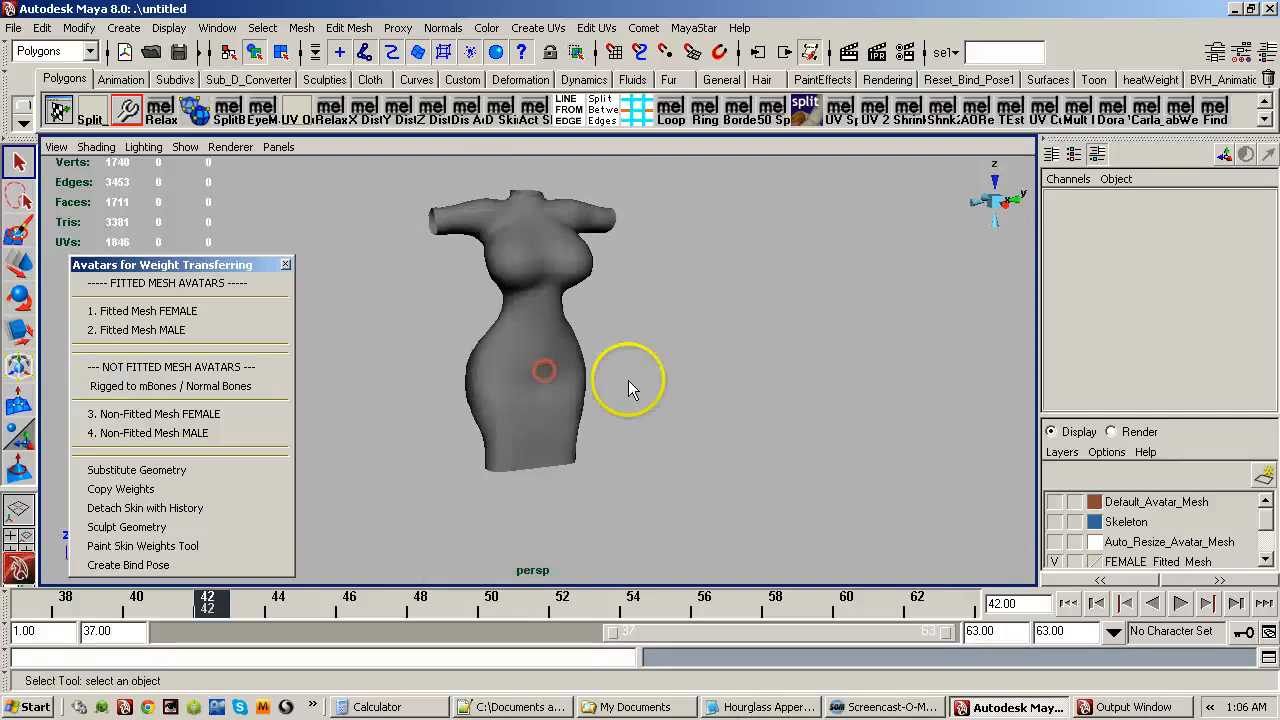
mouse_move(626, 380)
alt+mouse_down()
mouse_move(558, 383)
mouse_move(531, 360)
mouse_move(583, 380)
mouse_move(440, 391)
mouse_move(477, 366)
mouse_move(643, 374)
alt+mouse_up()
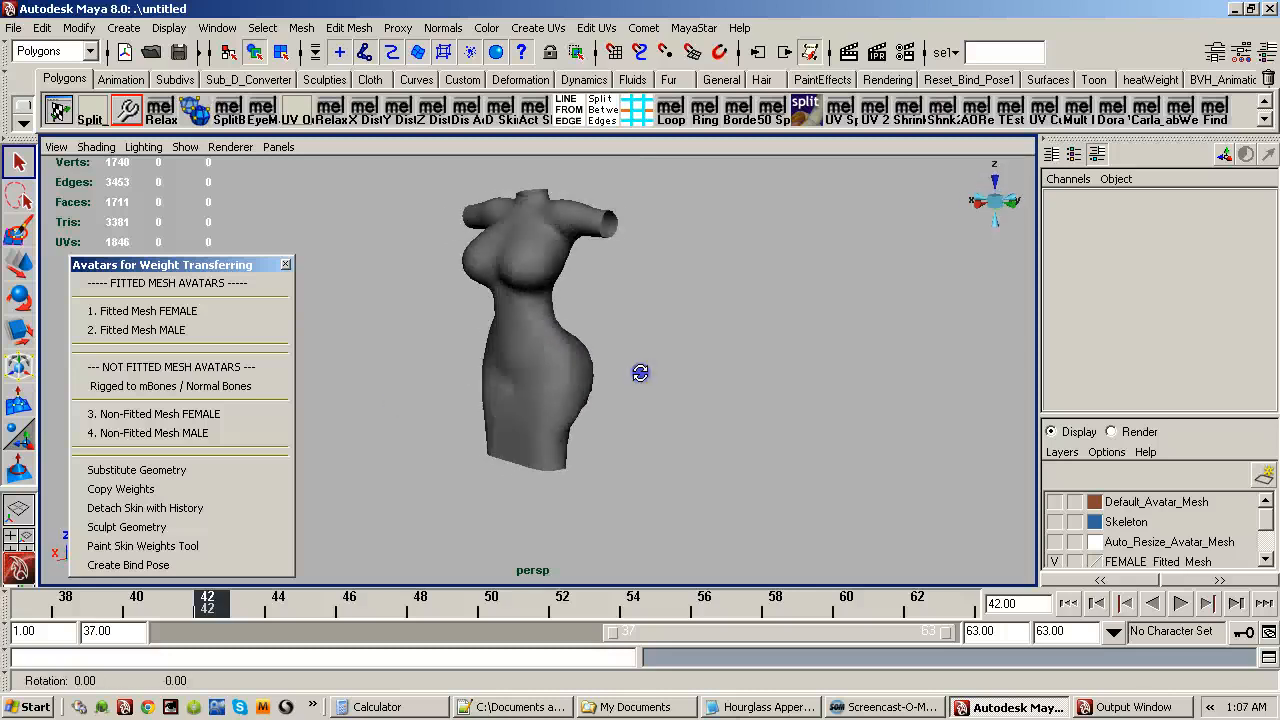
alt+right_drag(643, 374, 749, 394)
alt+middle_drag(749, 394, 586, 414)
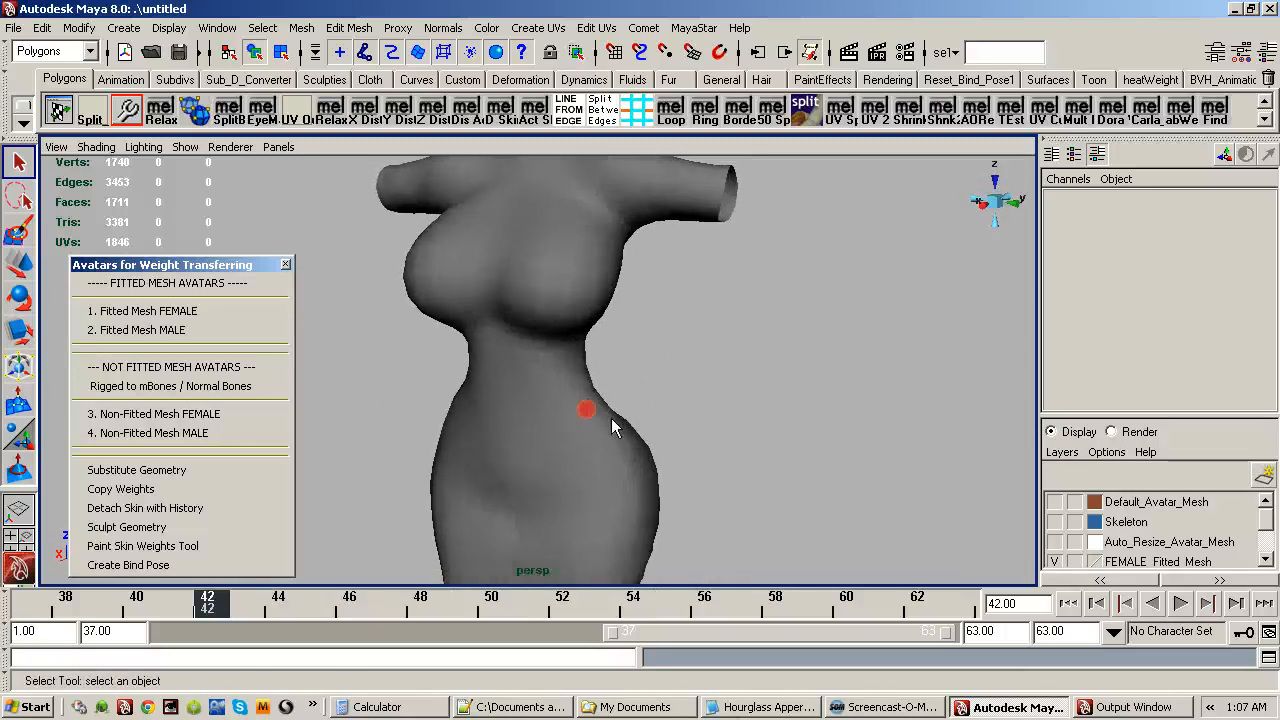
Display the dress with its texture and examine the pattern's distortion around the enlarged bust and waist.
click(1090, 510)
key(6)
alt+middle_drag(566, 313, 500, 286)
alt+right_drag(500, 286, 700, 320)
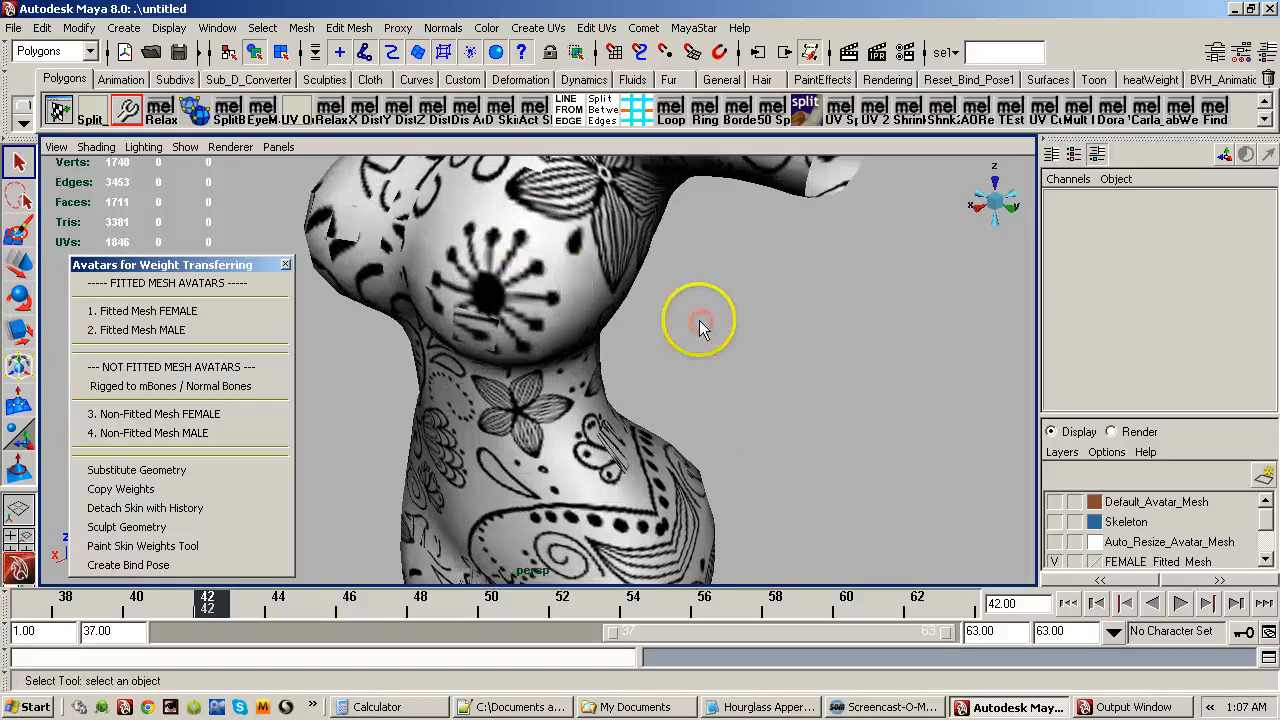
alt+drag(547, 278, 562, 300)
alt+right_drag(562, 300, 486, 286)
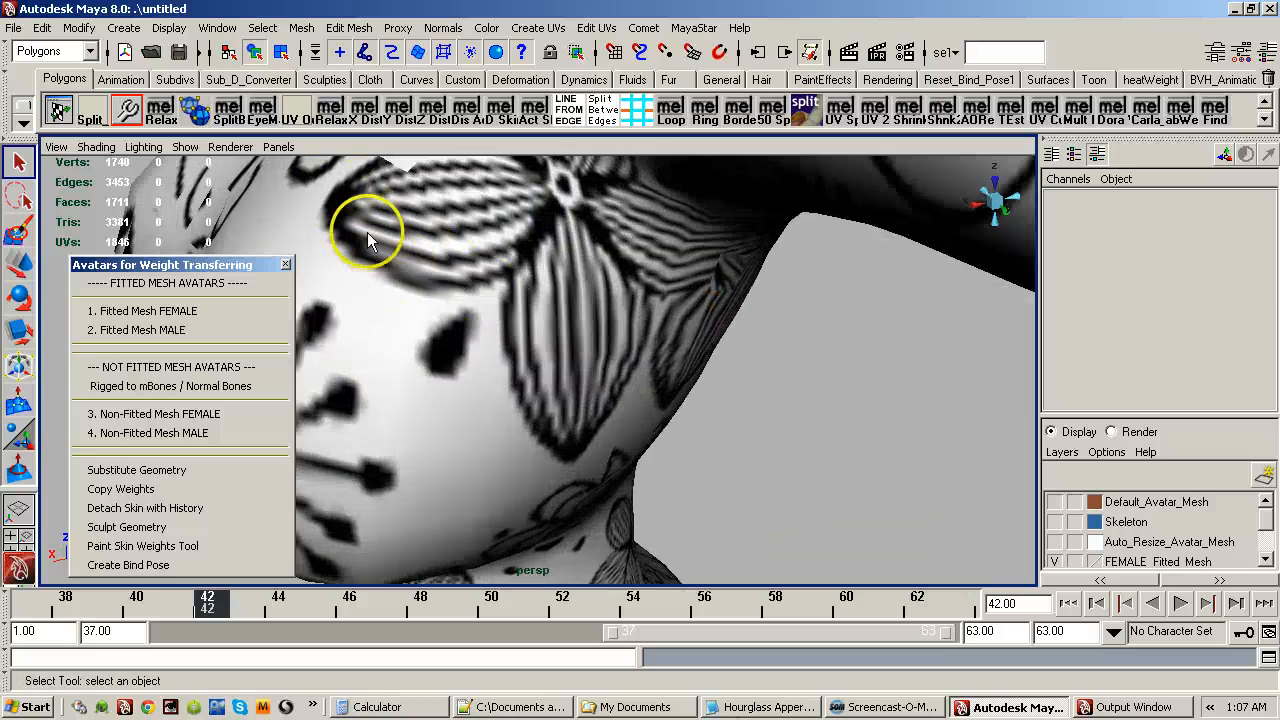
alt+right_drag(595, 322, 400, 318)
alt+drag(610, 347, 537, 377)
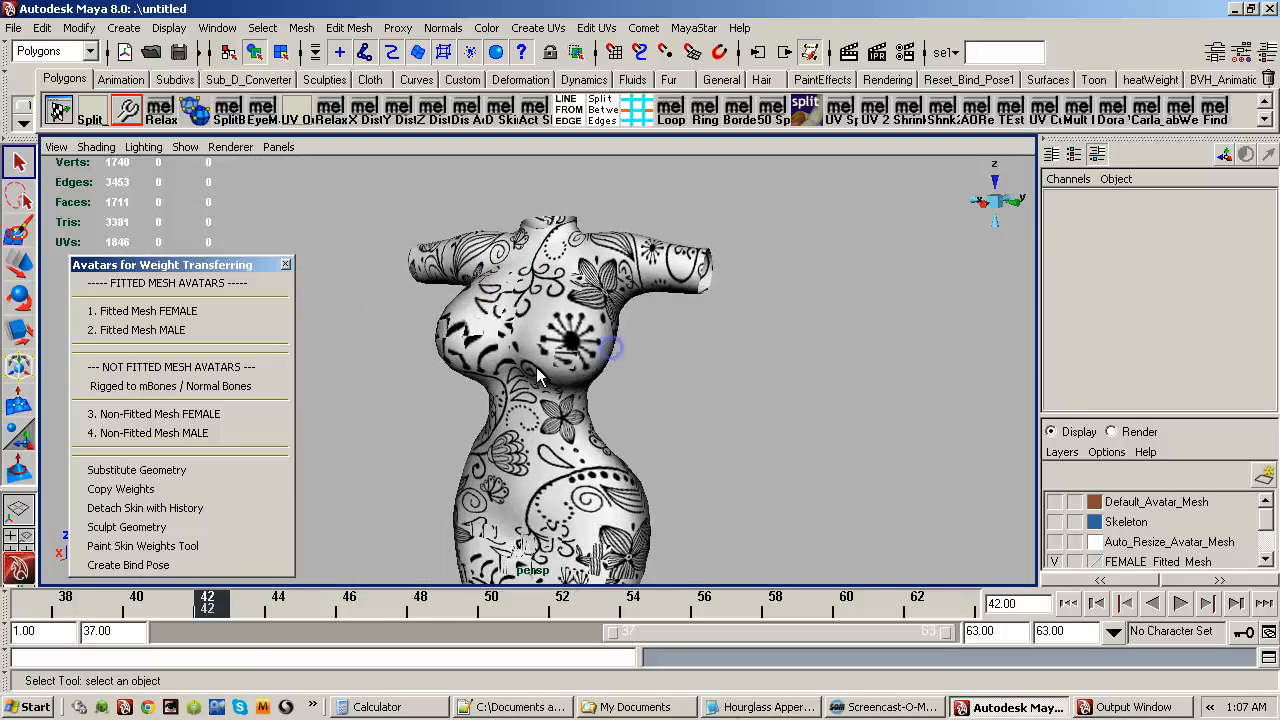
alt+drag(493, 333, 605, 395)
Restore the avatar to Mesh Default and show the Default_Avatar_Mesh layer again under the dress.
click(57, 111)
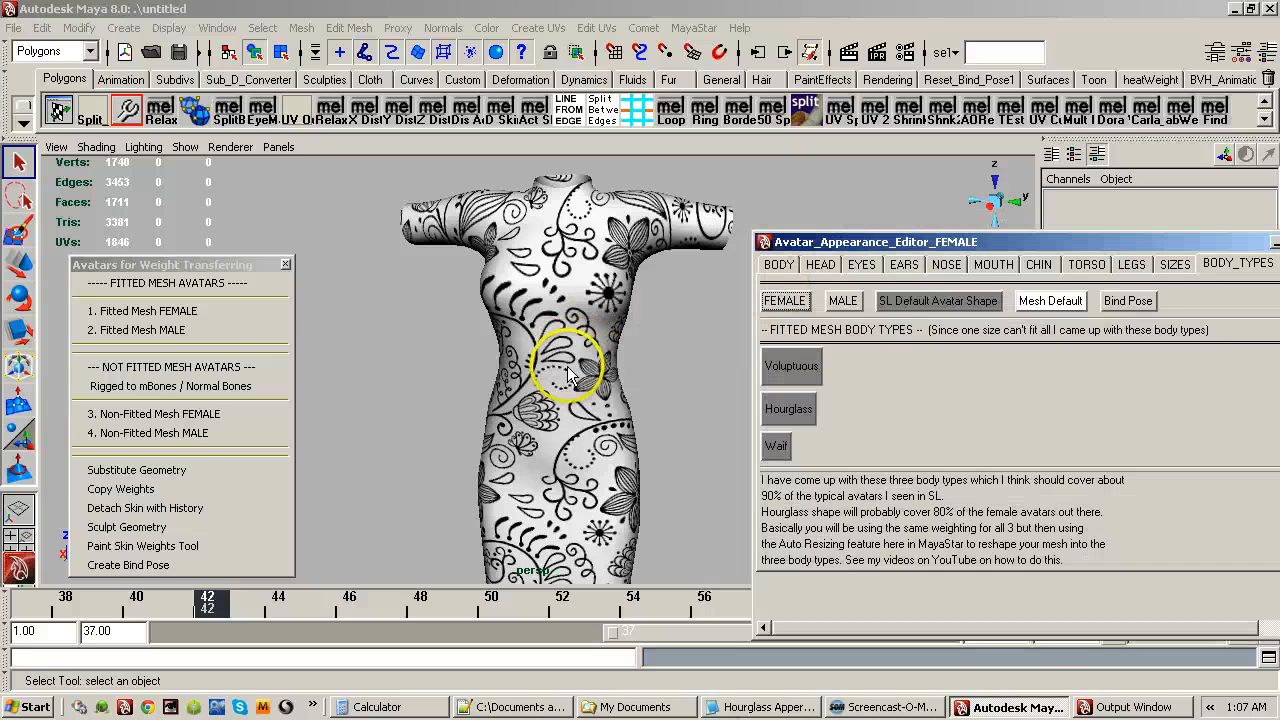
click(900, 222)
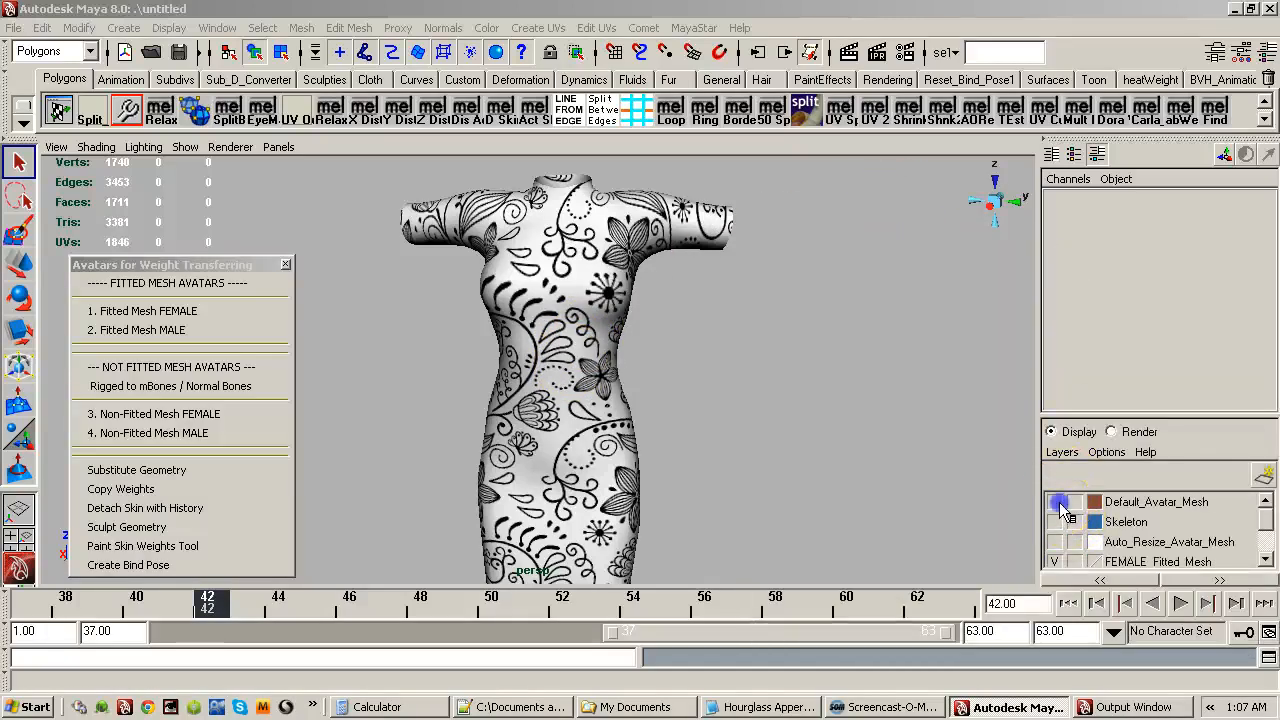
click(1062, 506)
alt+drag(657, 391, 658, 400)
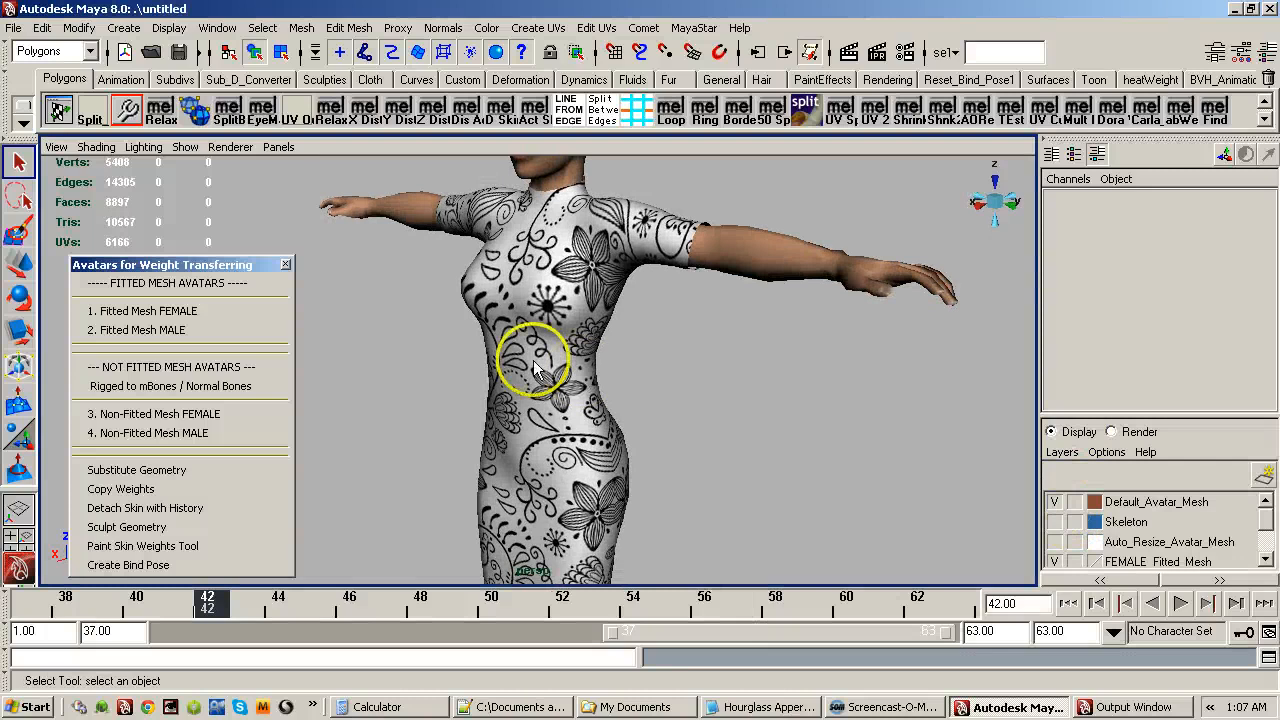
alt+right_drag(533, 360, 700, 345)
alt+drag(562, 352, 584, 372)
Detach the dress's skin while keeping its history and look over the dress's list of inputs.
click(700, 275)
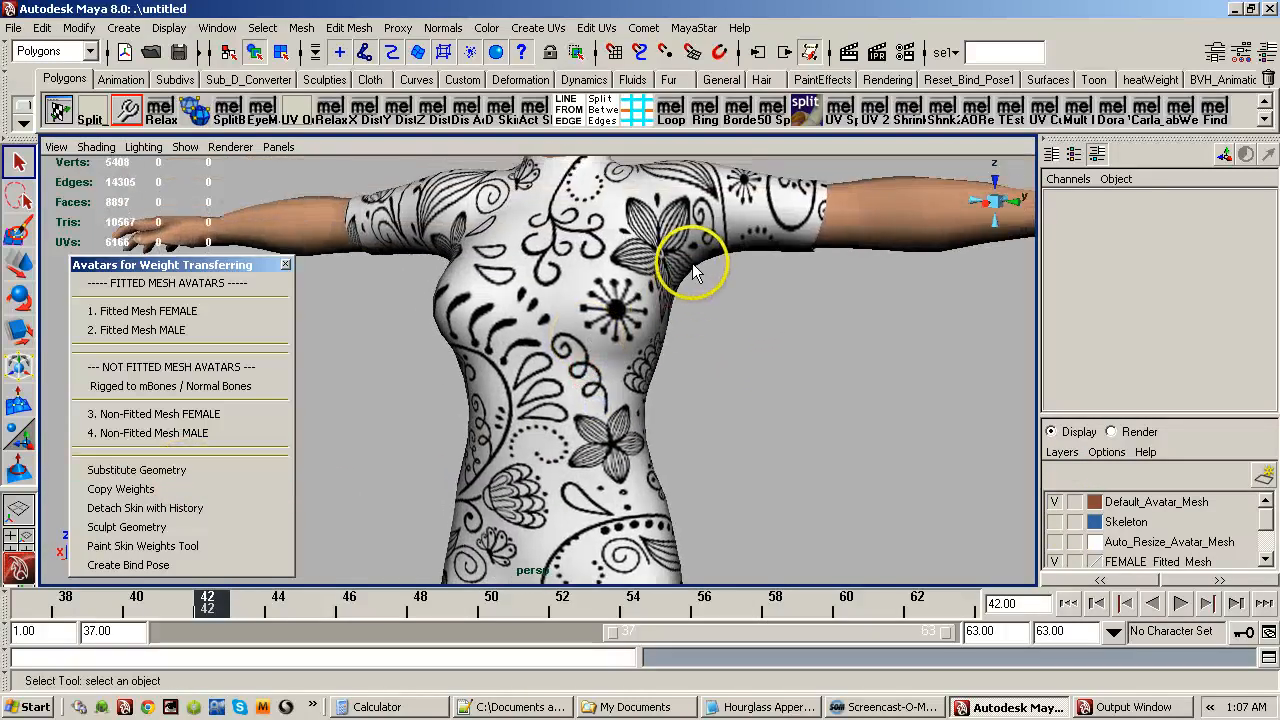
click(687, 290)
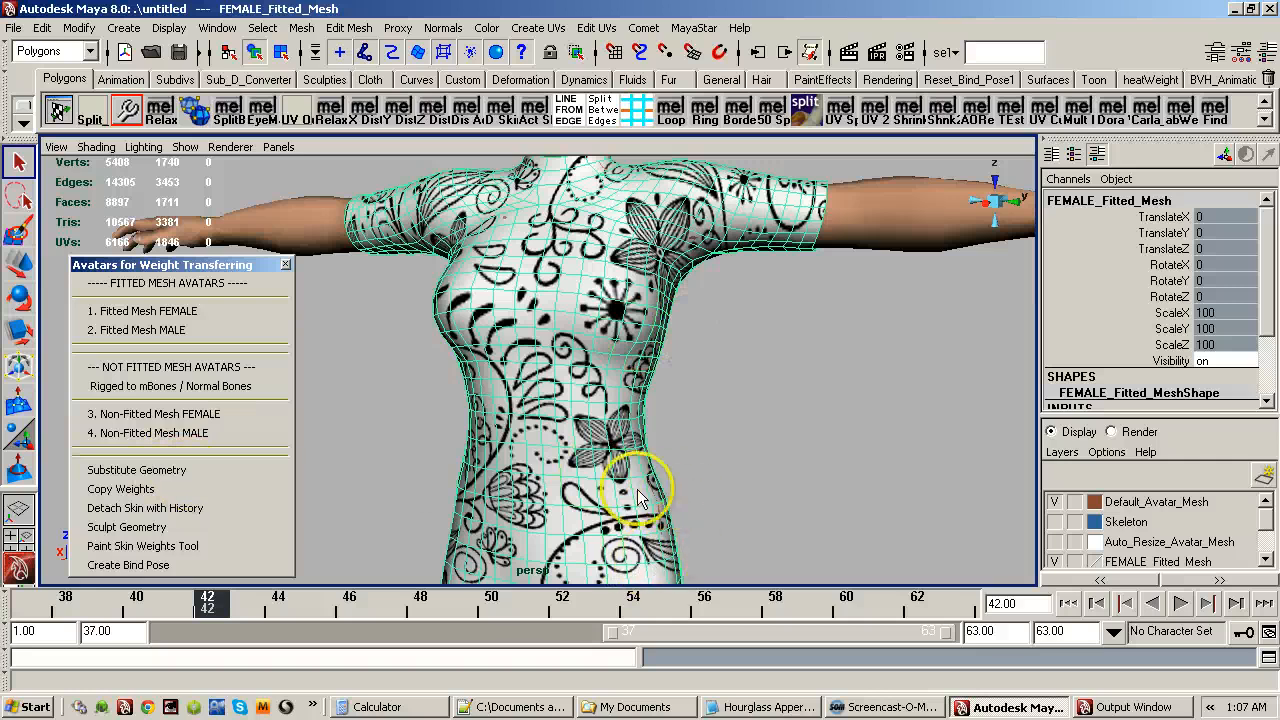
click(692, 28)
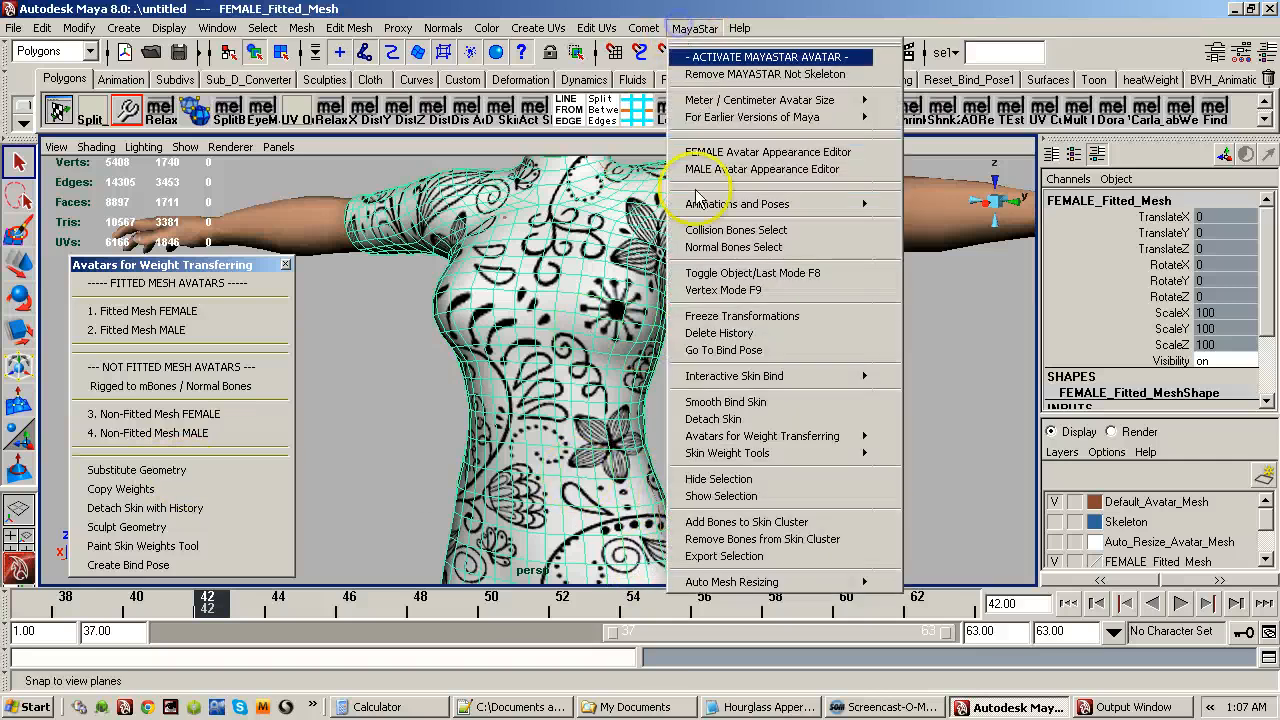
mouse_move(760, 581)
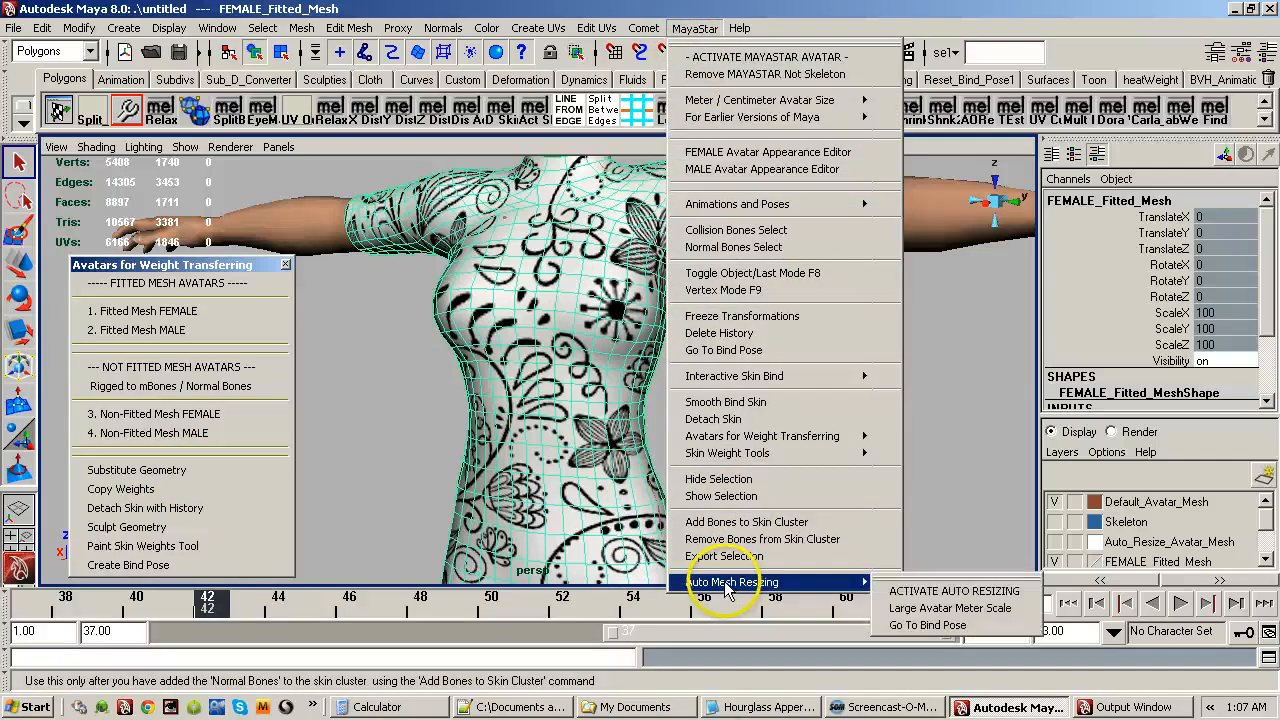
click(904, 591)
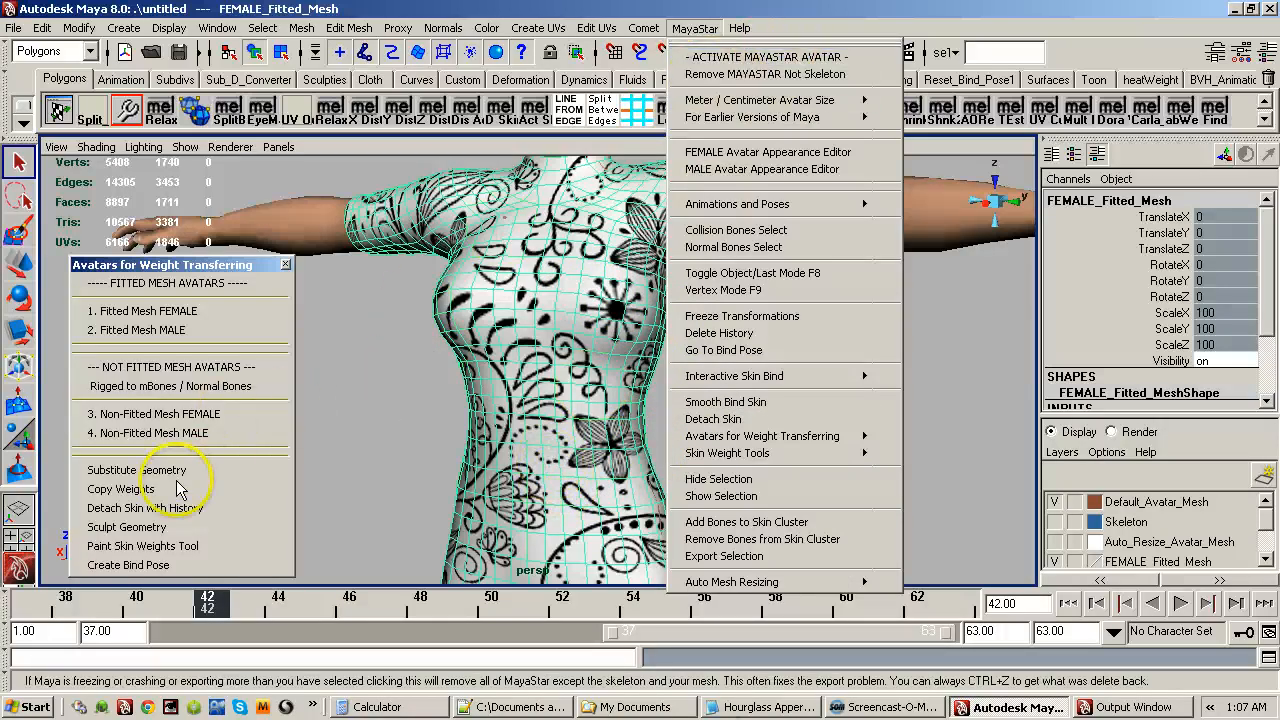
click(166, 512)
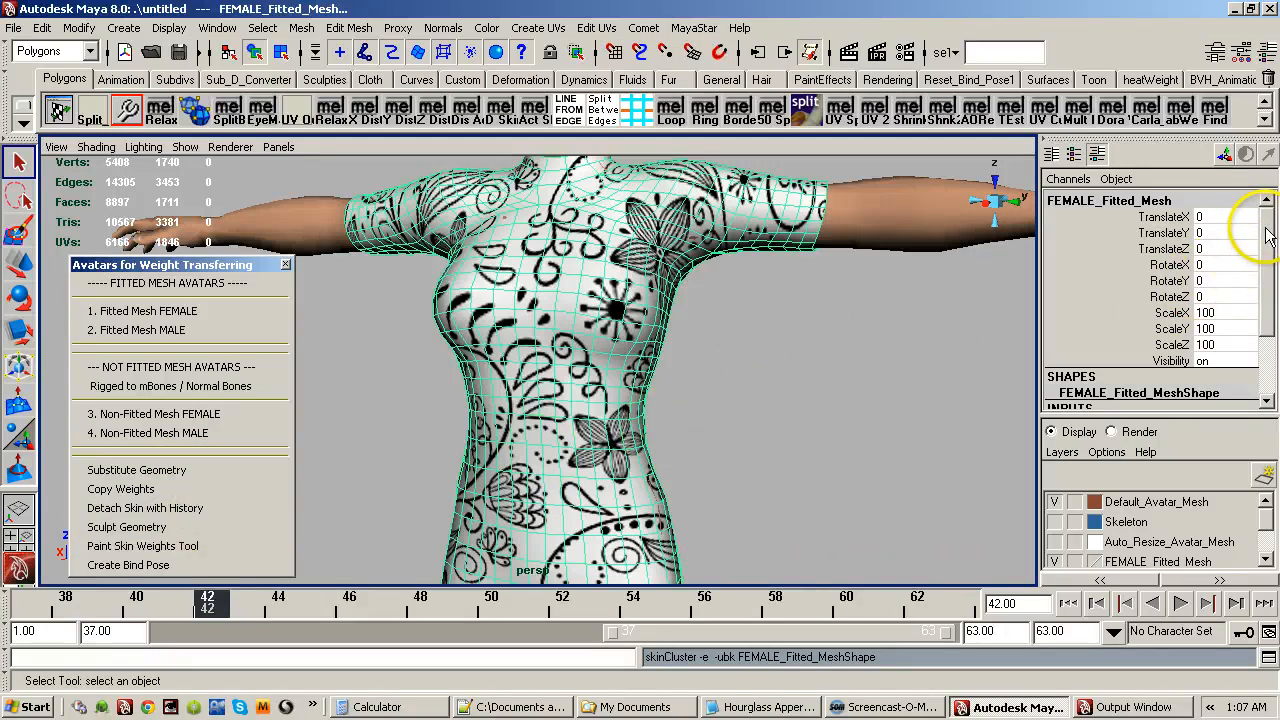
drag(1268, 234, 1268, 268)
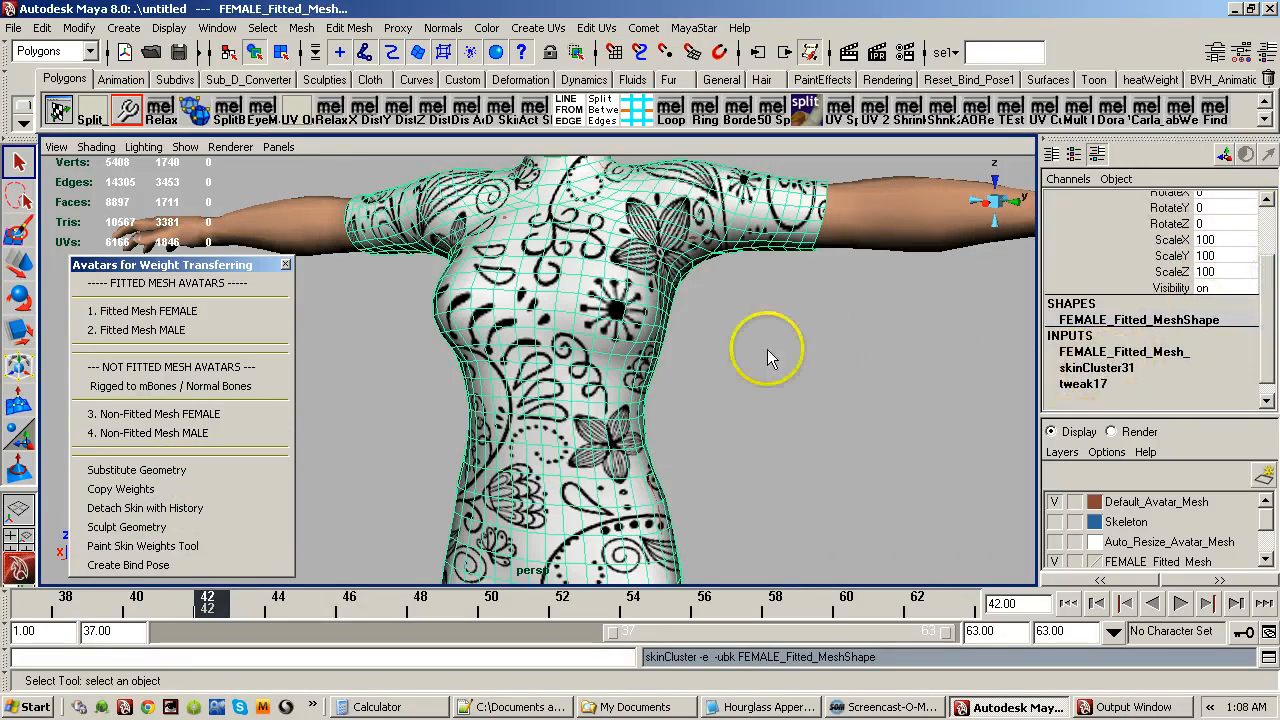
alt+drag(768, 358, 711, 329)
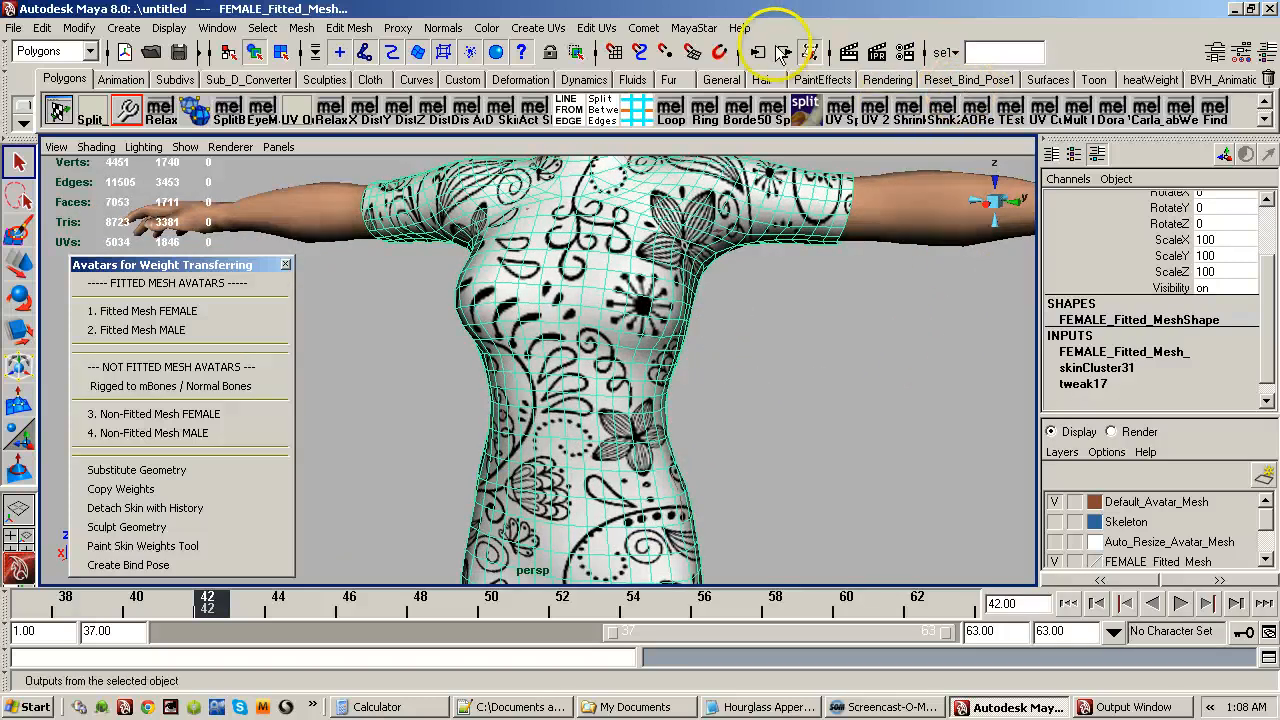
Activate Auto Resizing from MayaStar's Auto Mesh Resizing tools for the dress.
click(692, 28)
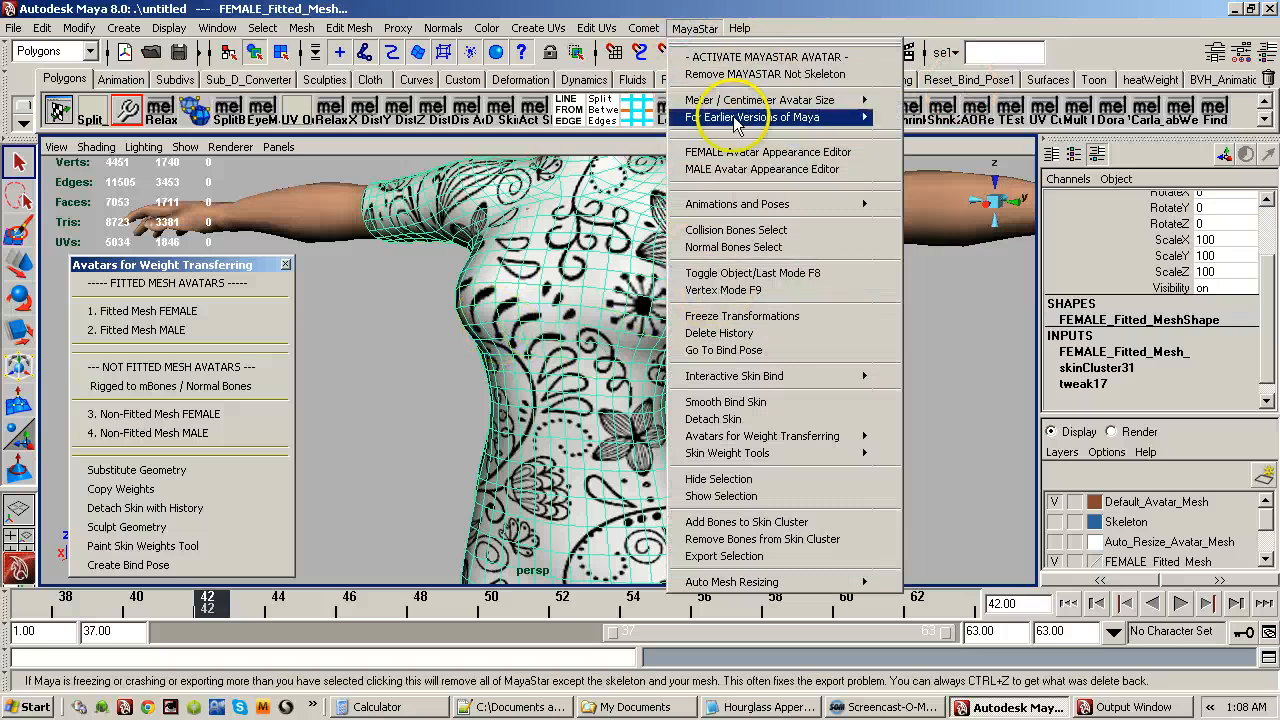
mouse_move(745, 584)
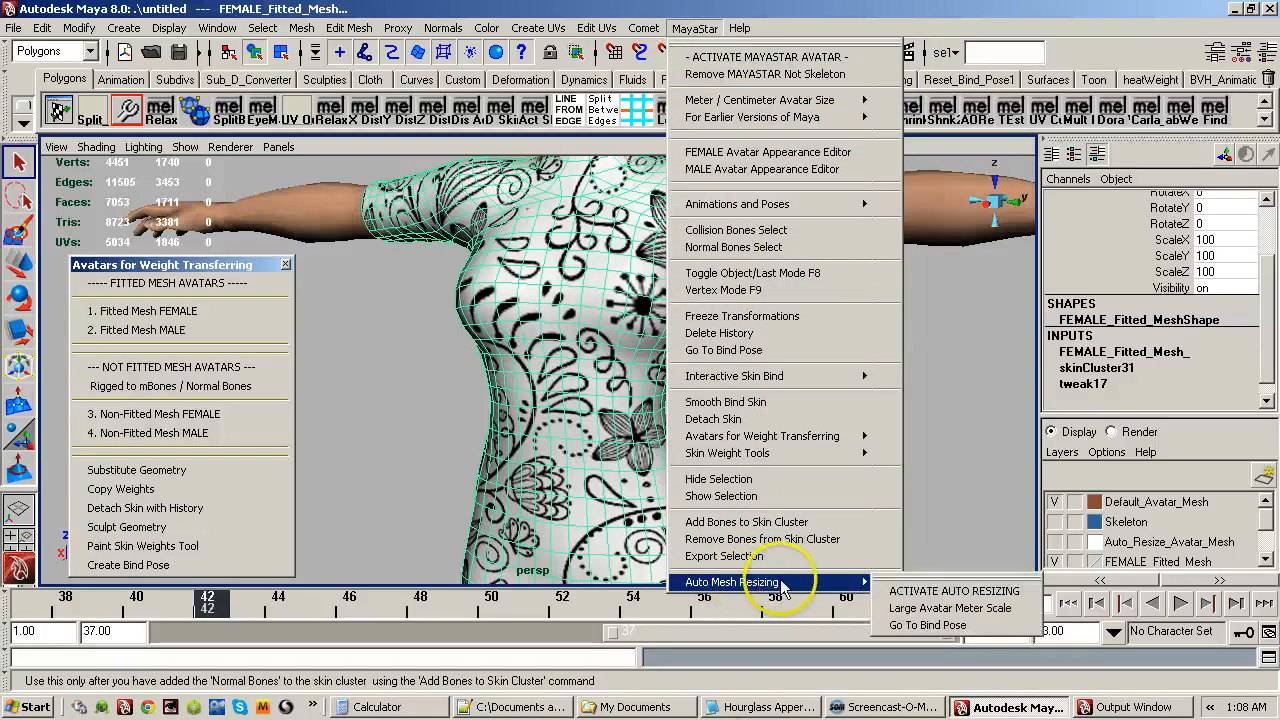
click(910, 594)
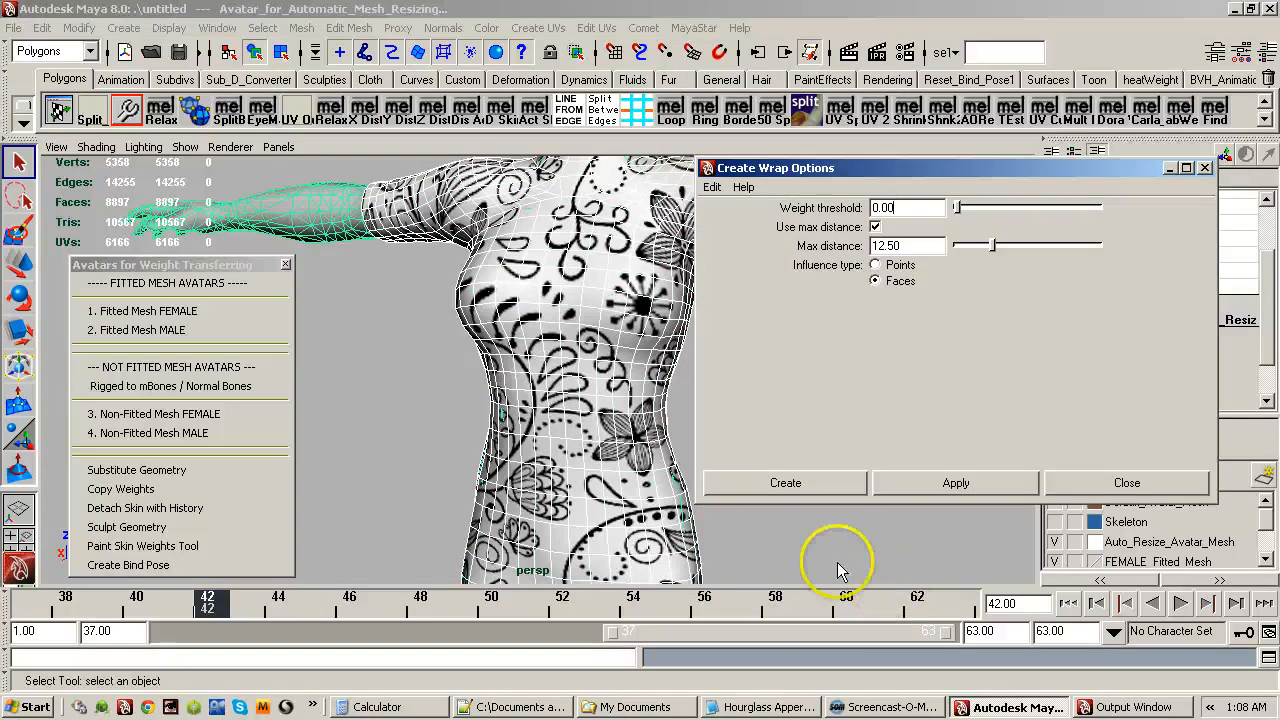
alt+drag(493, 465, 563, 293)
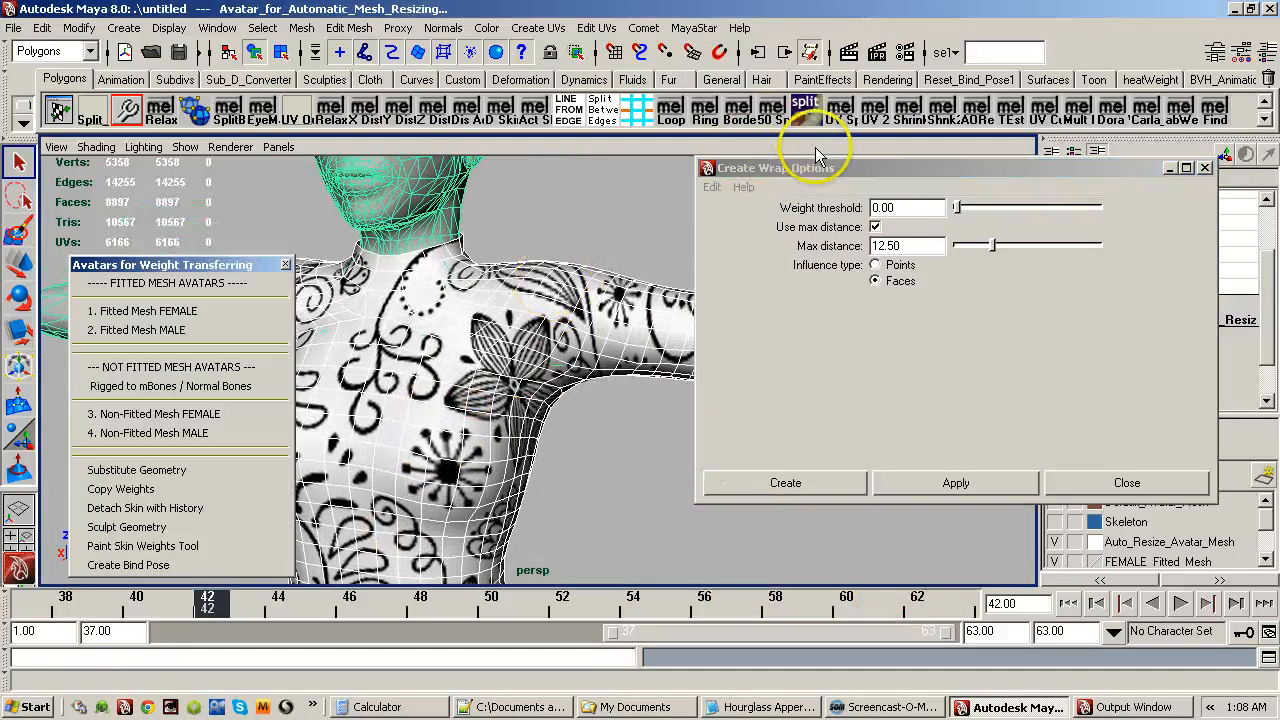
Wrap the dress to the automatic resizing avatar with weight threshold 0.00, max distance 12.50 and Faces as influence type.
drag(815, 168, 750, 449)
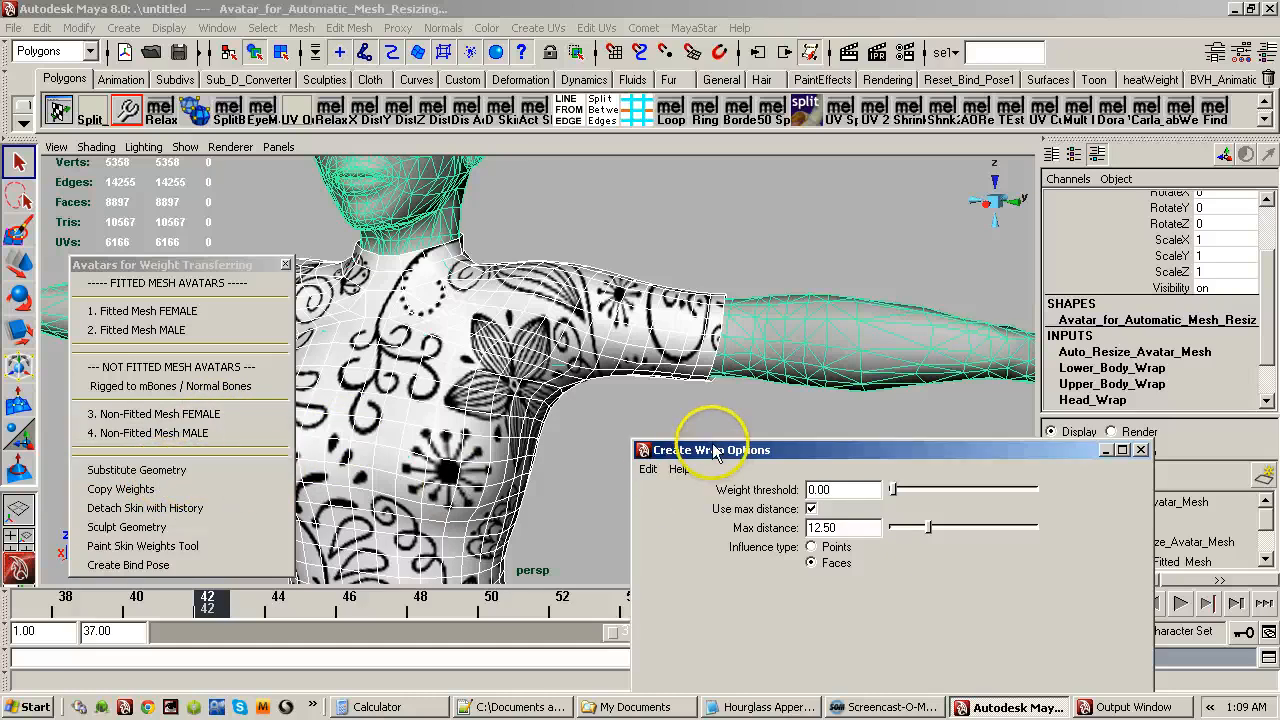
drag(714, 452, 668, 177)
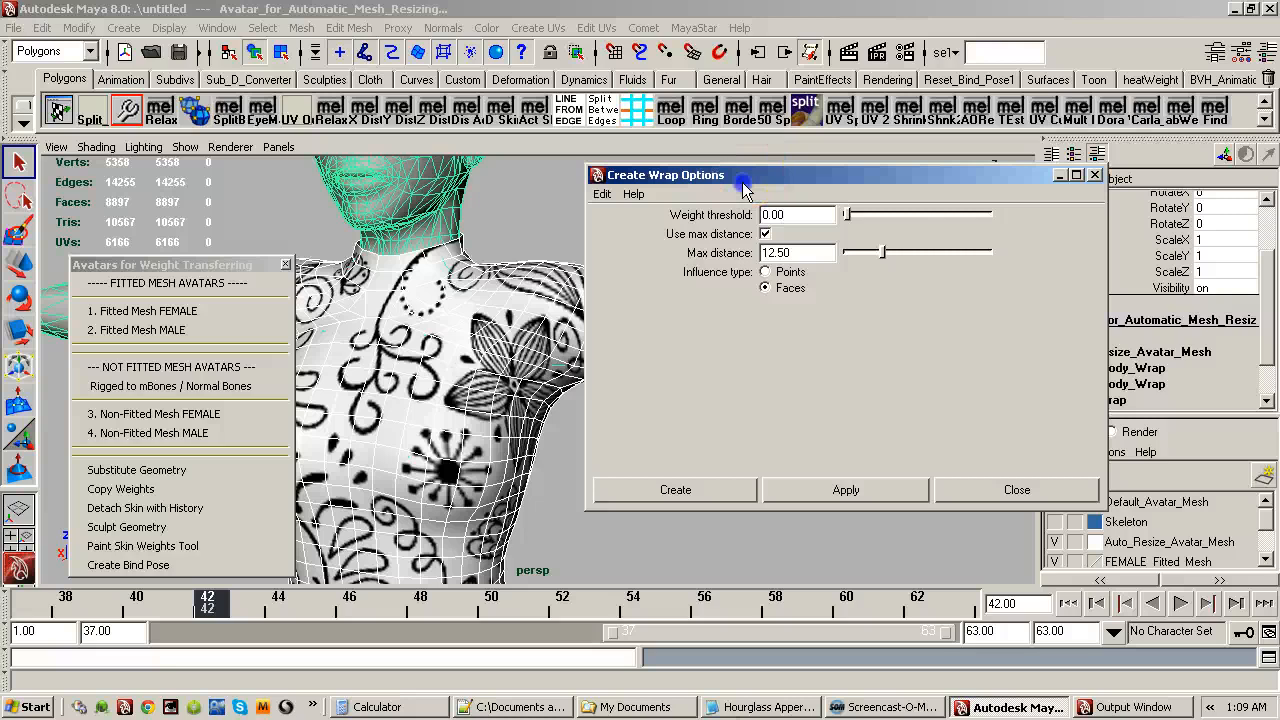
drag(752, 176, 734, 222)
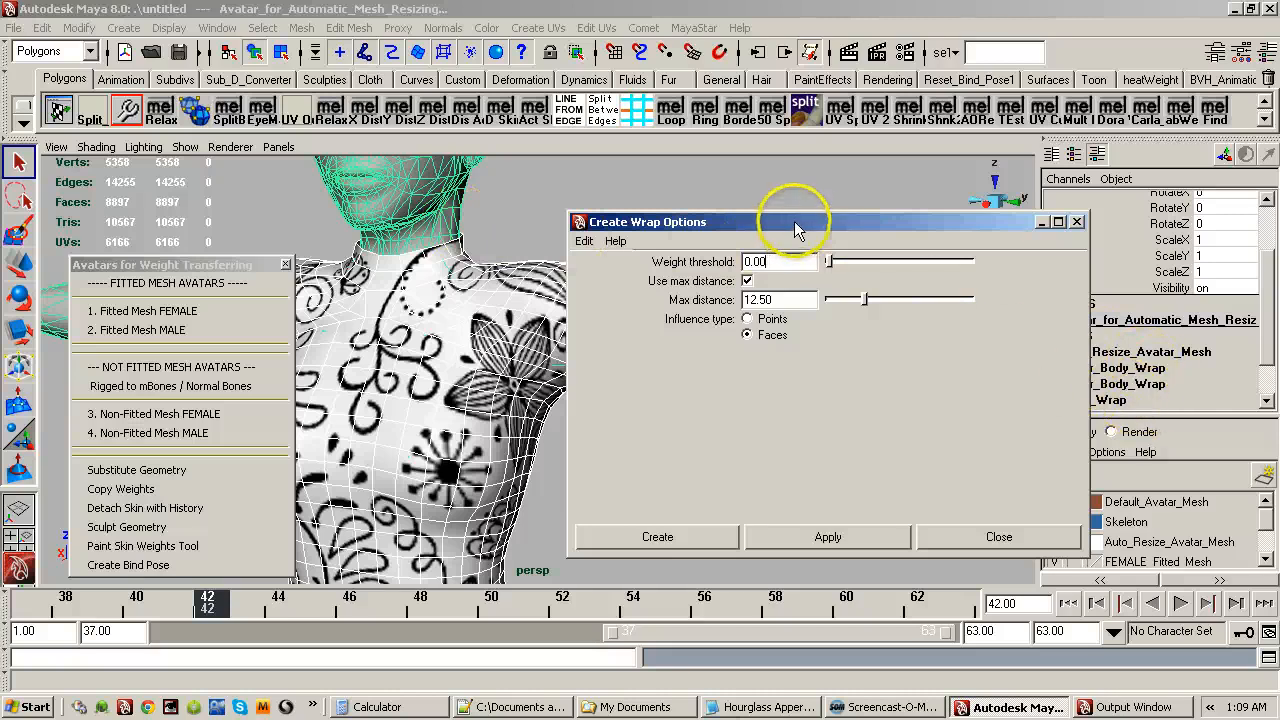
drag(794, 221, 846, 316)
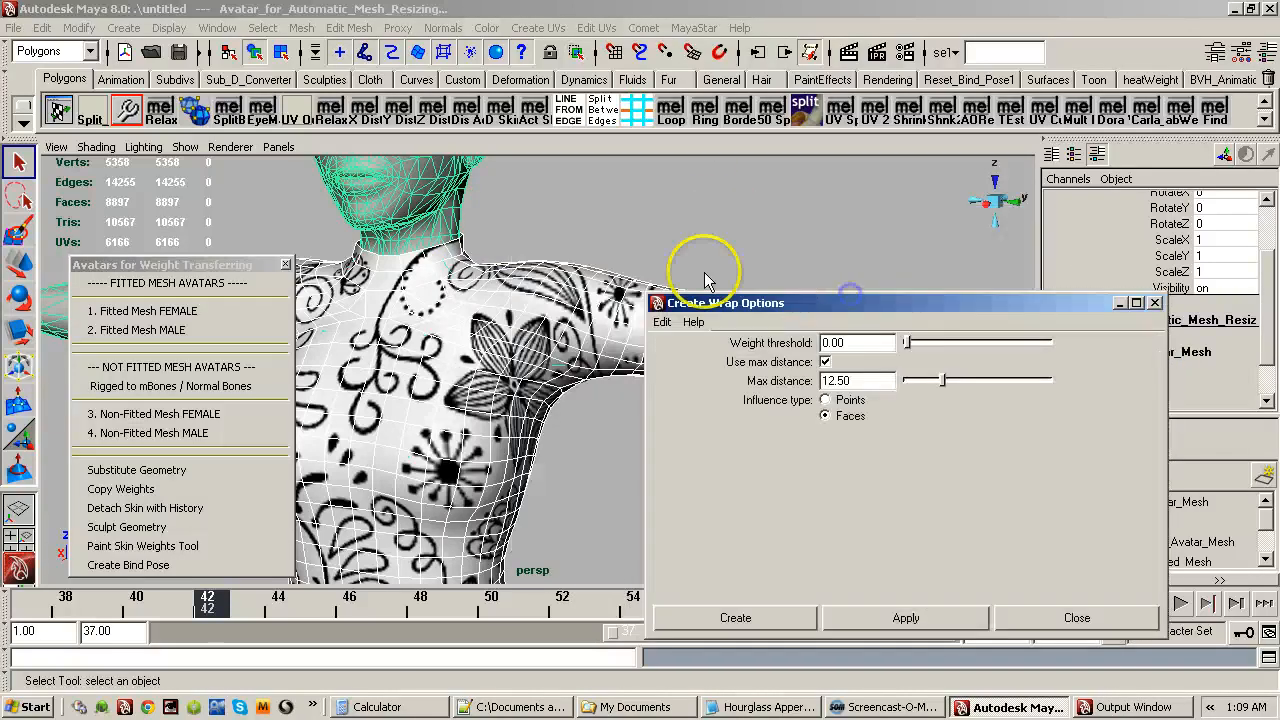
click(586, 423)
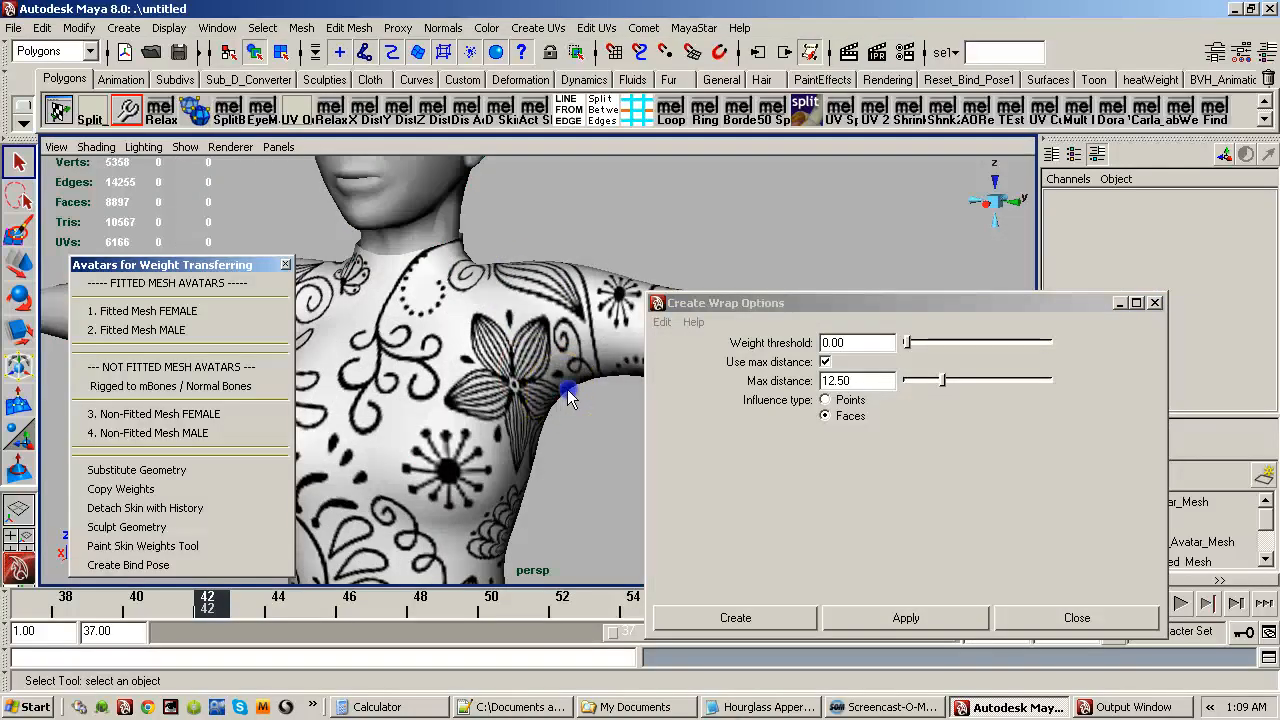
click(558, 404)
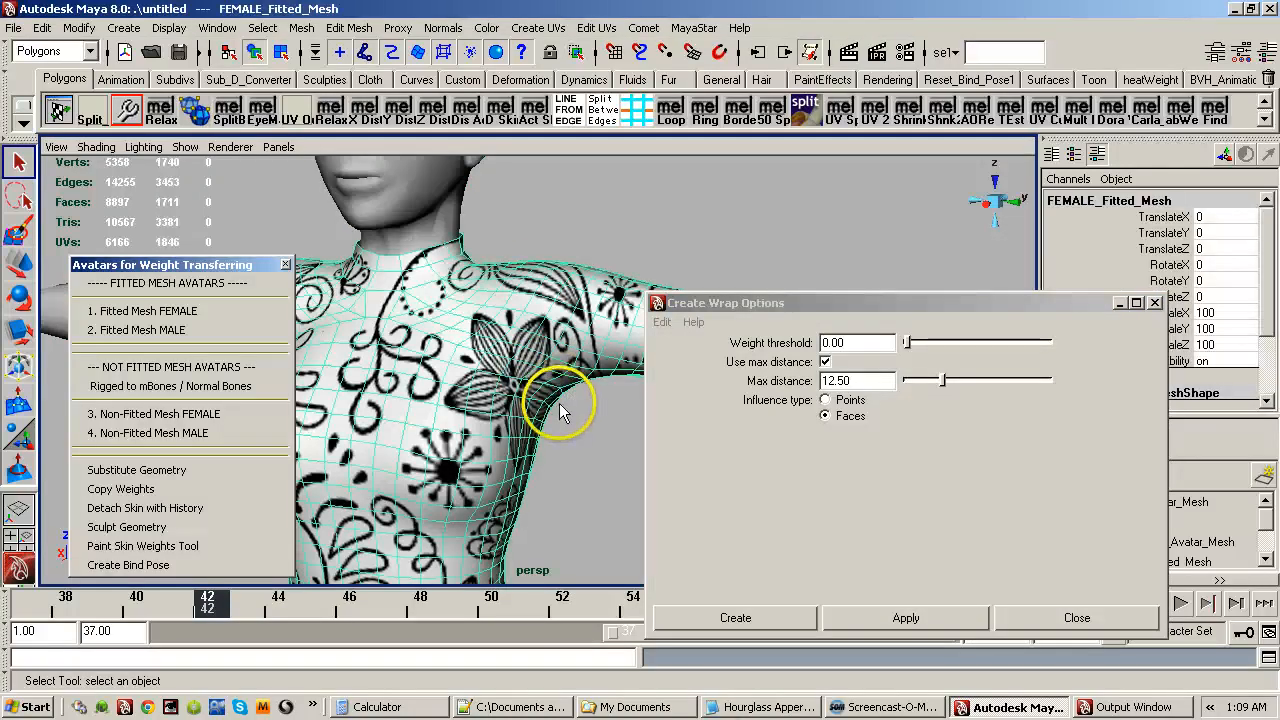
shift+click(458, 193)
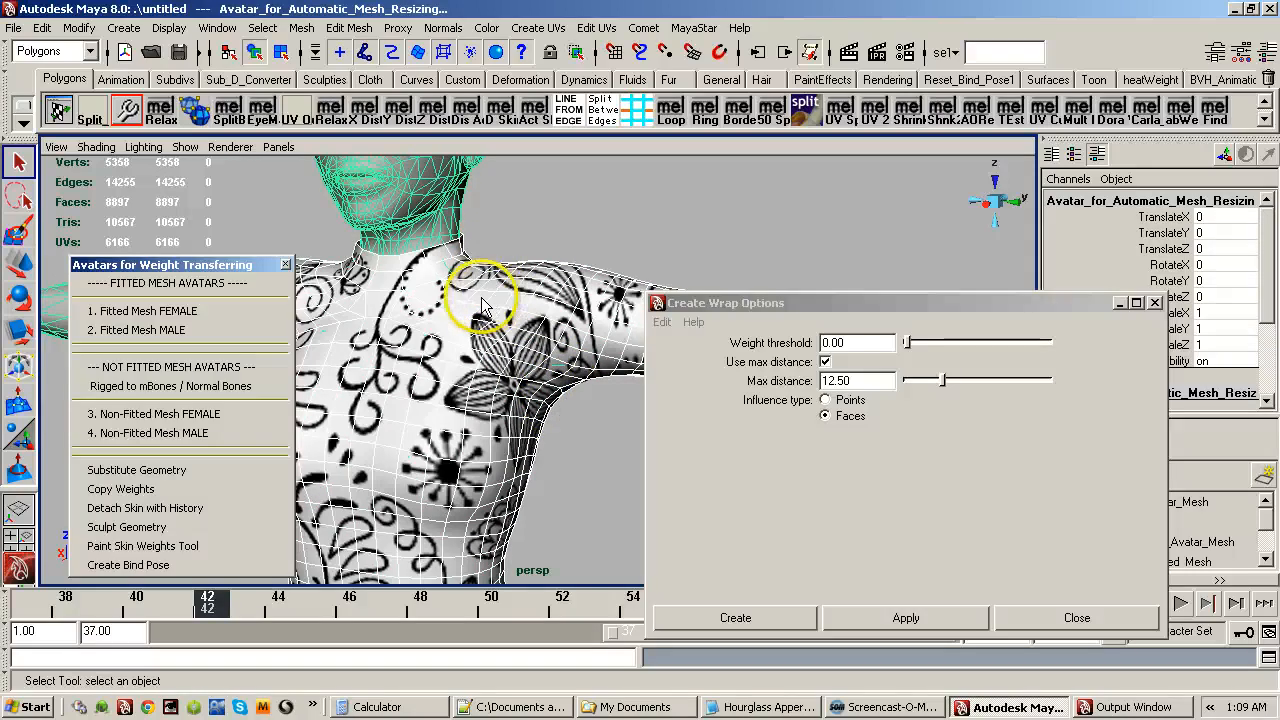
alt+middle_drag(422, 254, 456, 356)
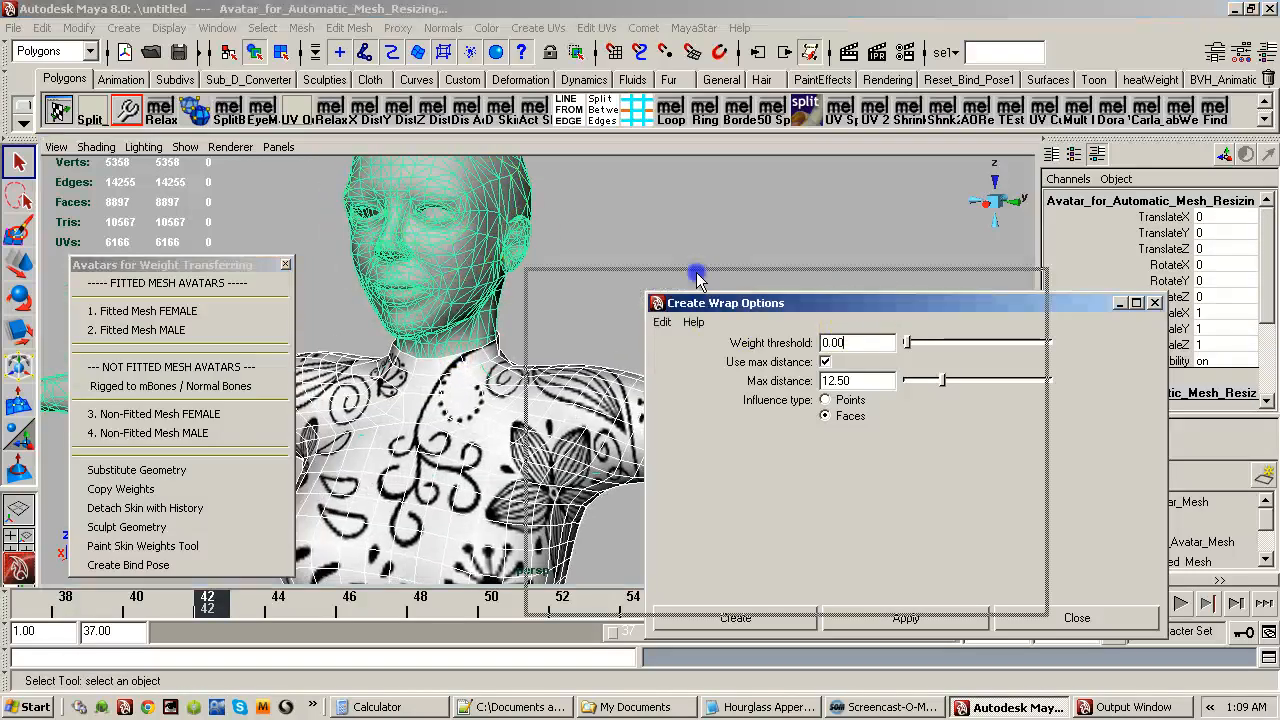
drag(857, 302, 600, 253)
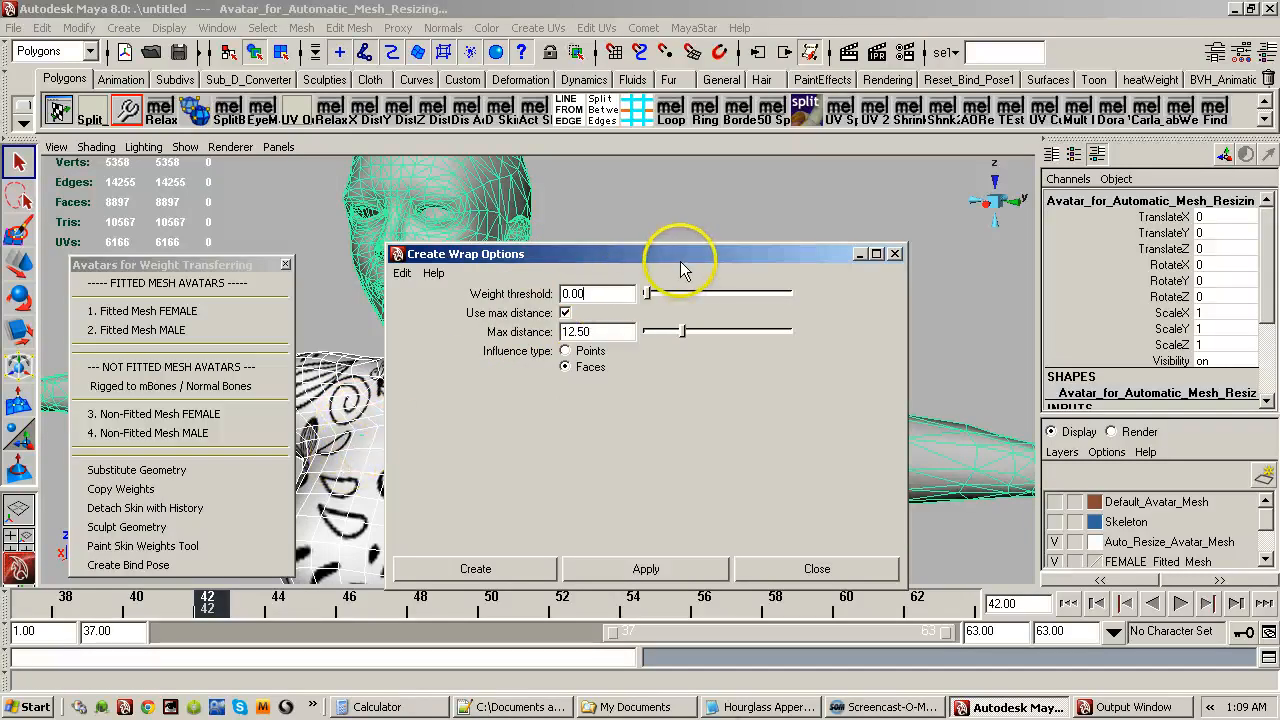
drag(680, 261, 840, 149)
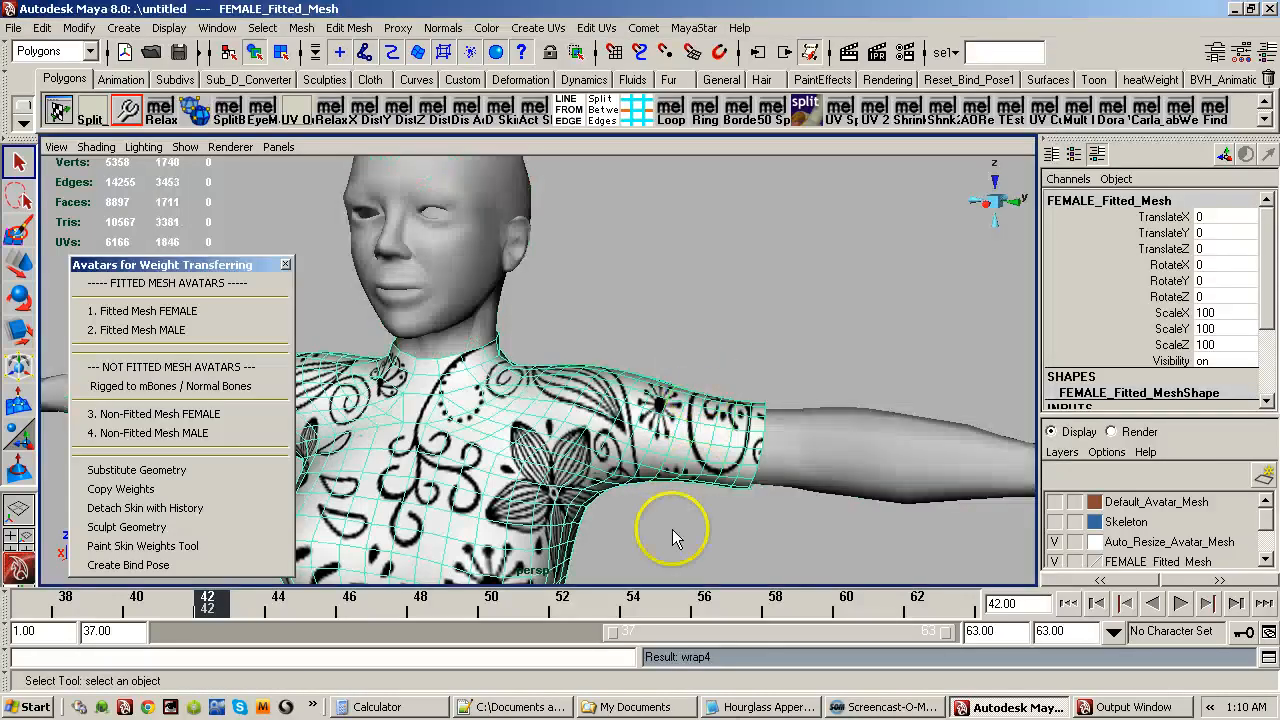
Reshape the avatar and its wrapped dress to the Hourglass fitted mesh body type.
alt+drag(672, 492, 663, 331)
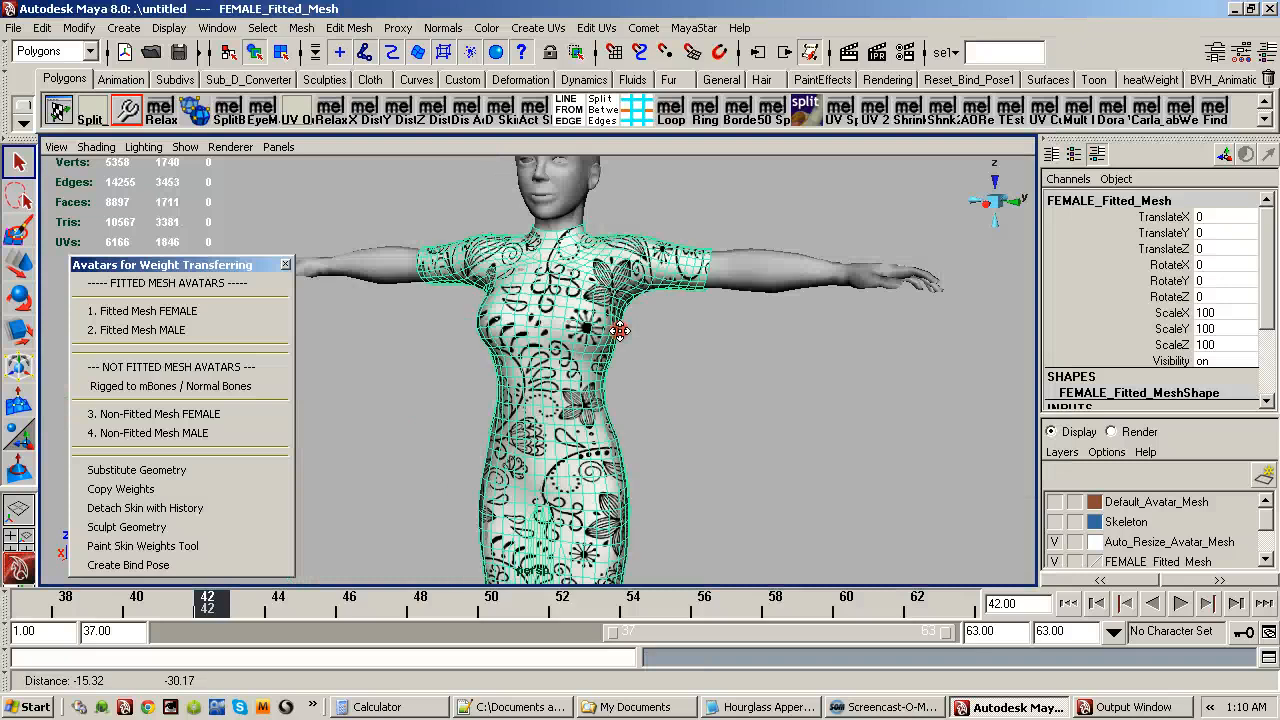
alt+right_drag(663, 331, 695, 440)
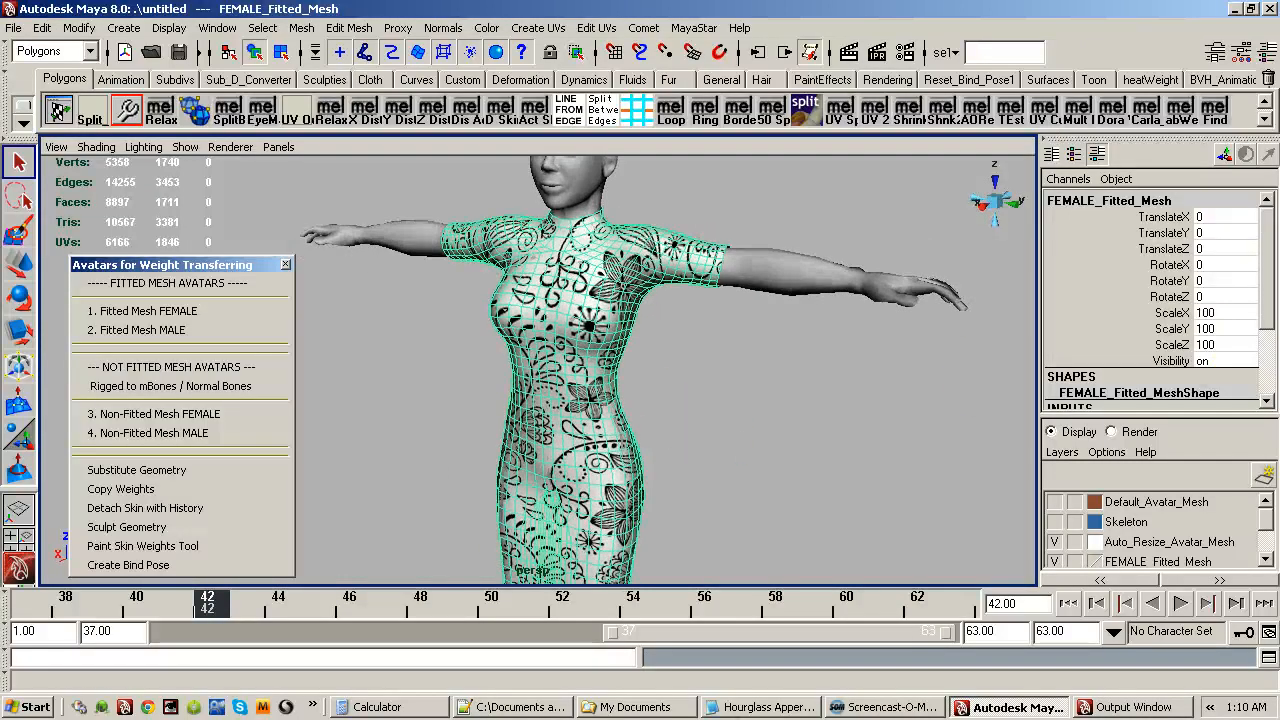
click(56, 108)
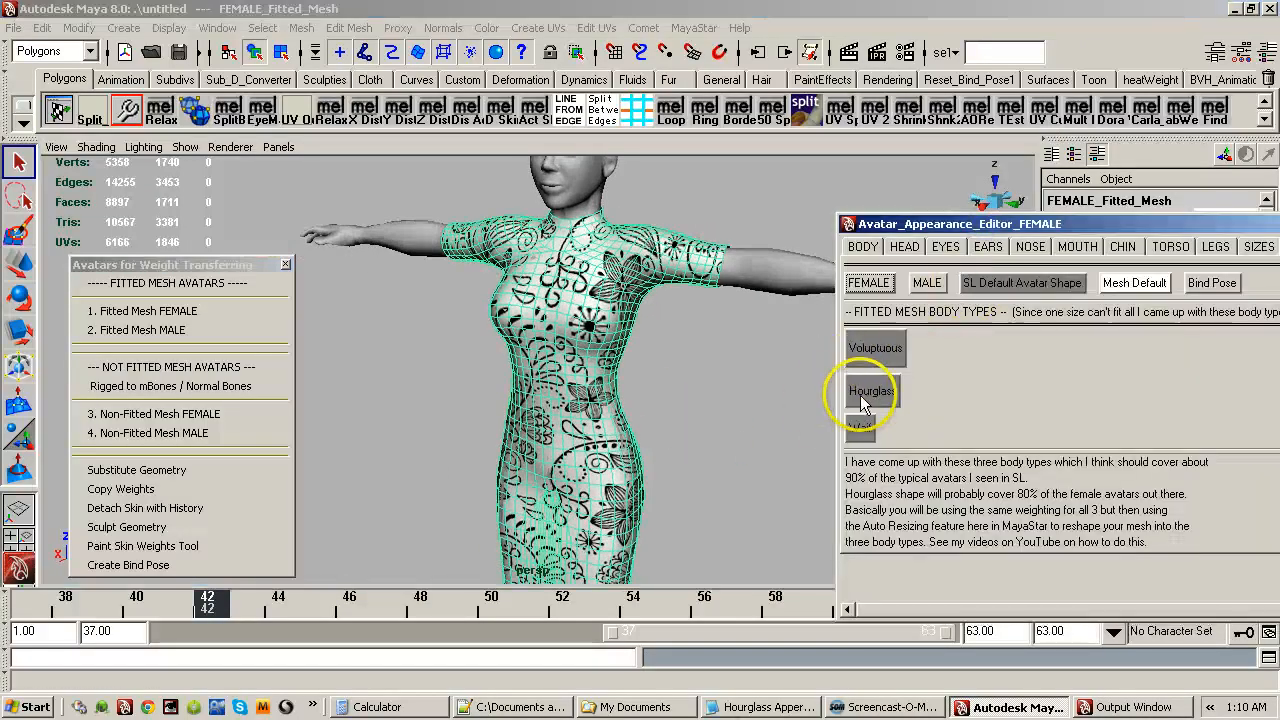
click(867, 393)
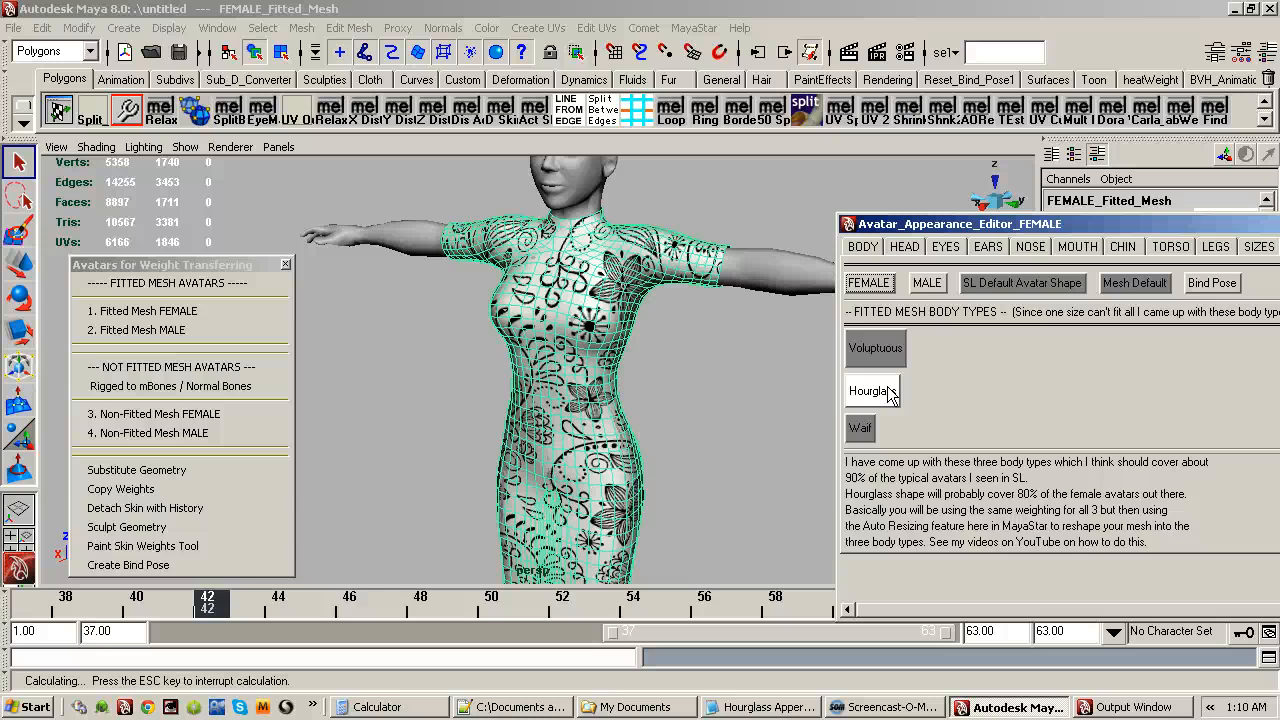
Move the appearance editor out of the way and examine the dress's Hourglass silhouette from the front and sides.
alt+drag(714, 429, 673, 398)
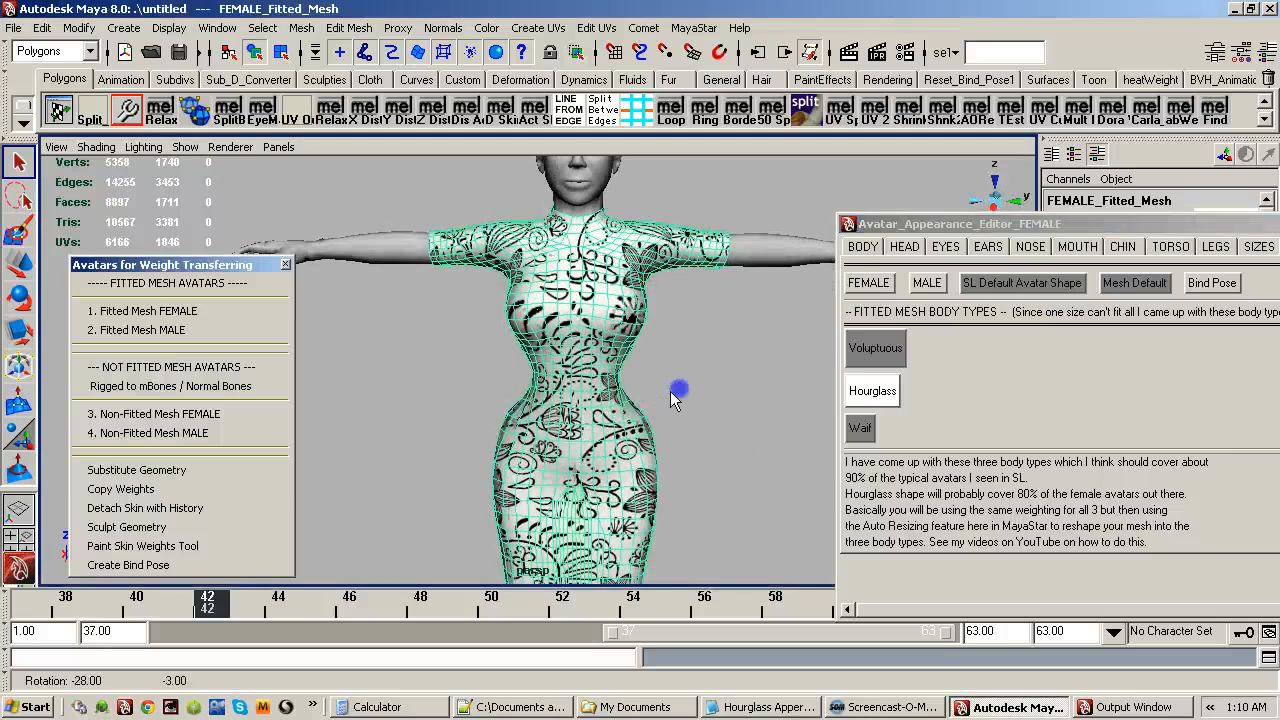
alt+right_drag(673, 393, 840, 391)
alt+drag(690, 393, 300, 385)
alt+drag(460, 381, 600, 418)
drag(960, 223, 1276, 290)
alt+drag(580, 396, 640, 397)
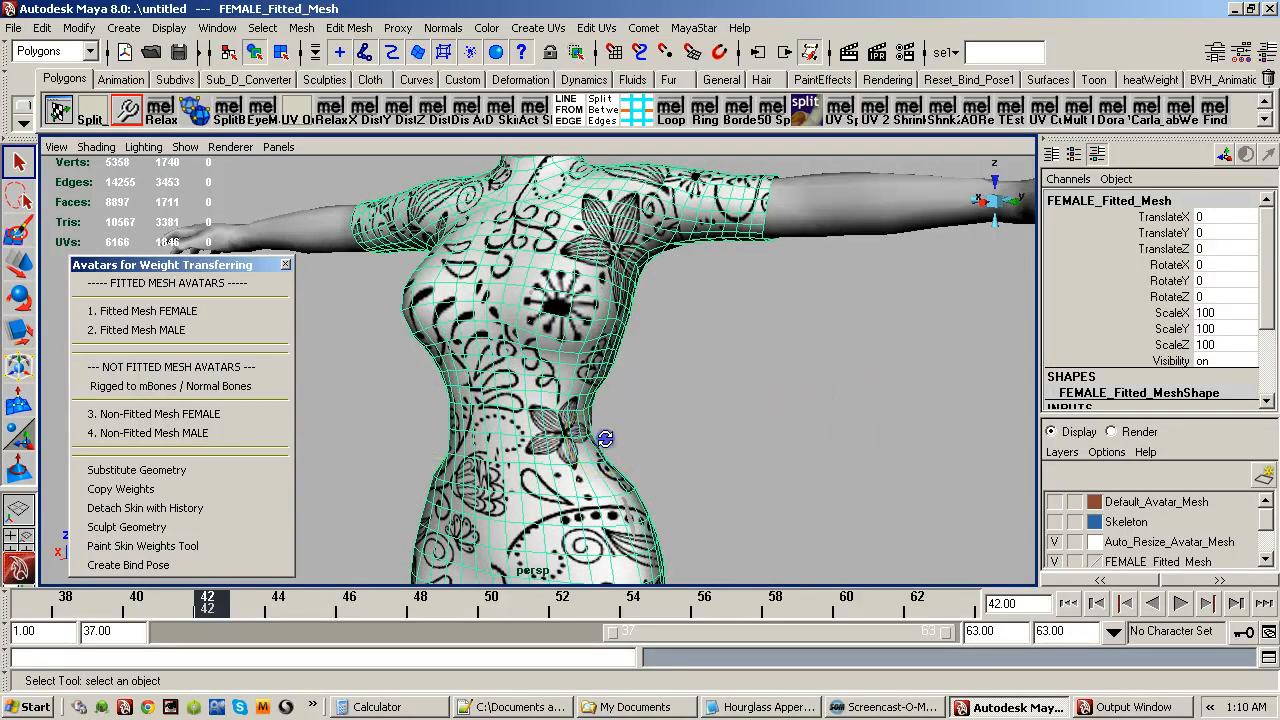
mouse_move(605, 438)
alt+mouse_down()
mouse_move(700, 440)
mouse_move(610, 445)
mouse_move(623, 449)
alt+mouse_up()
alt+right_drag(640, 445, 830, 420)
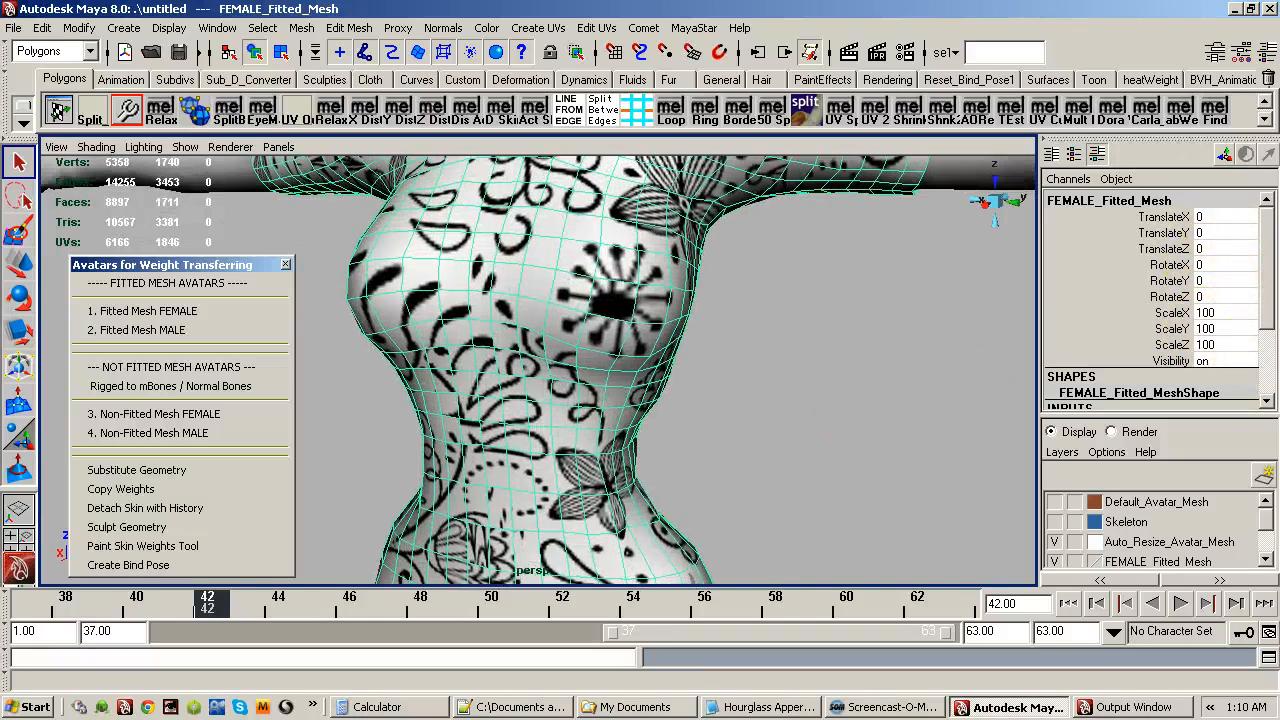
Look over the dress's list of inputs and examine the pattern around its side and bust.
scroll(1268, 345, down, 1)
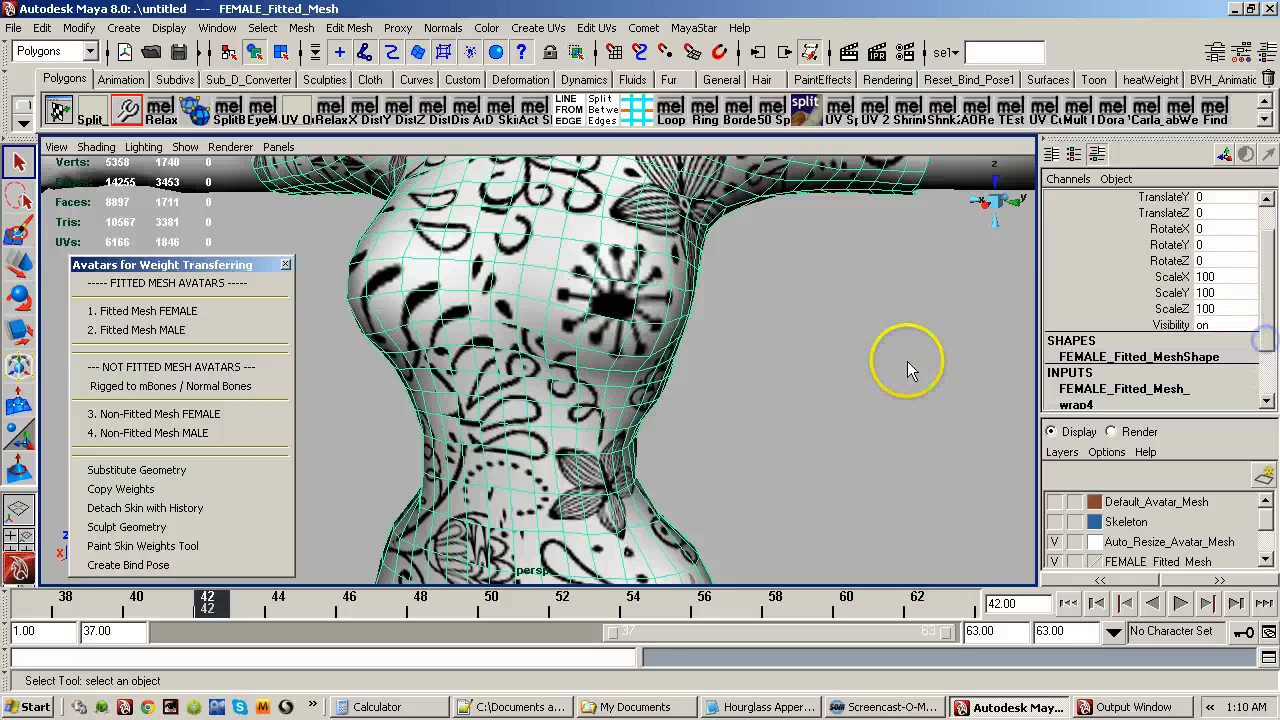
alt+drag(909, 362, 851, 409)
alt+drag(429, 429, 331, 381)
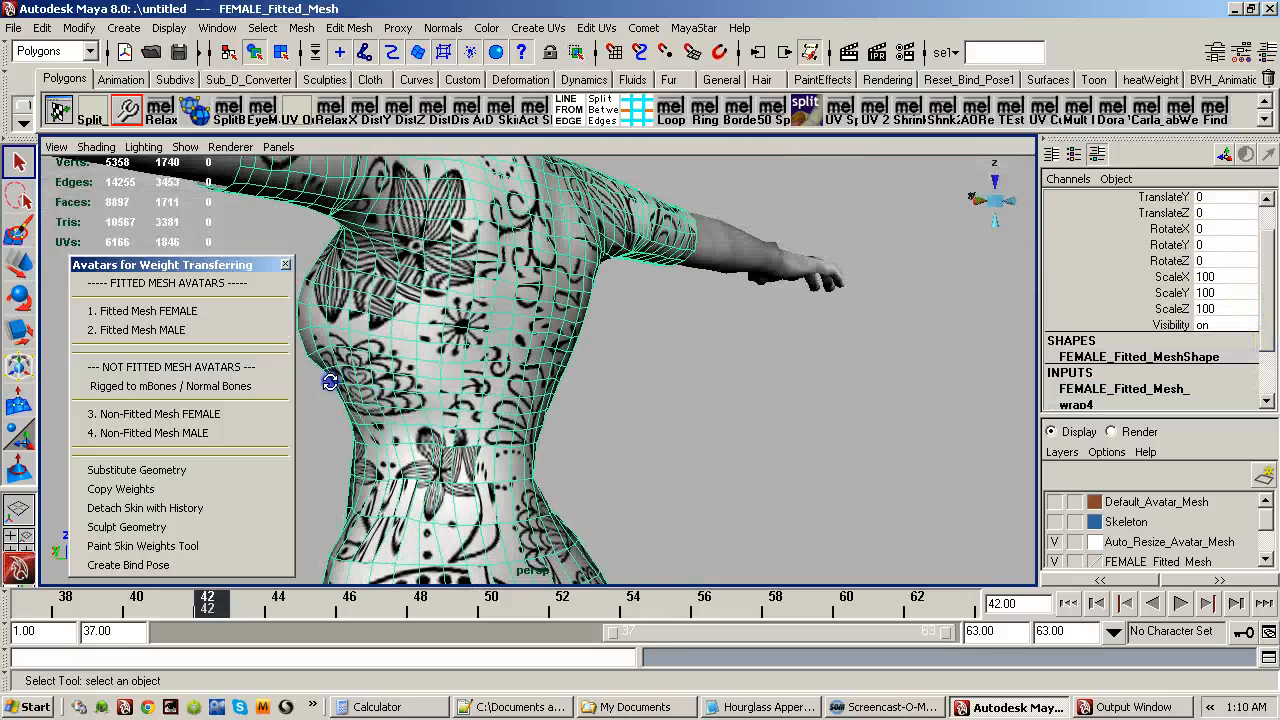
alt+drag(463, 422, 943, 371)
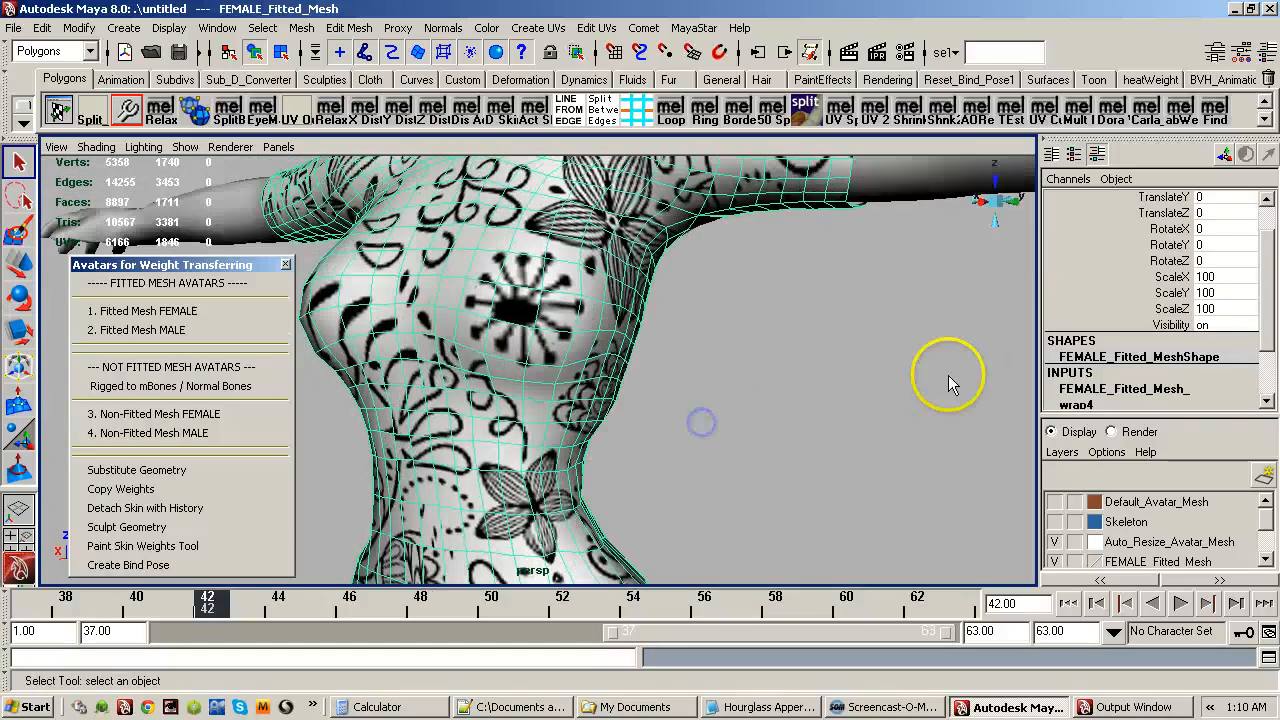
Open the automatic resizing avatar's Smoothness value for editing and reselect the dress.
click(890, 189)
click(1210, 355)
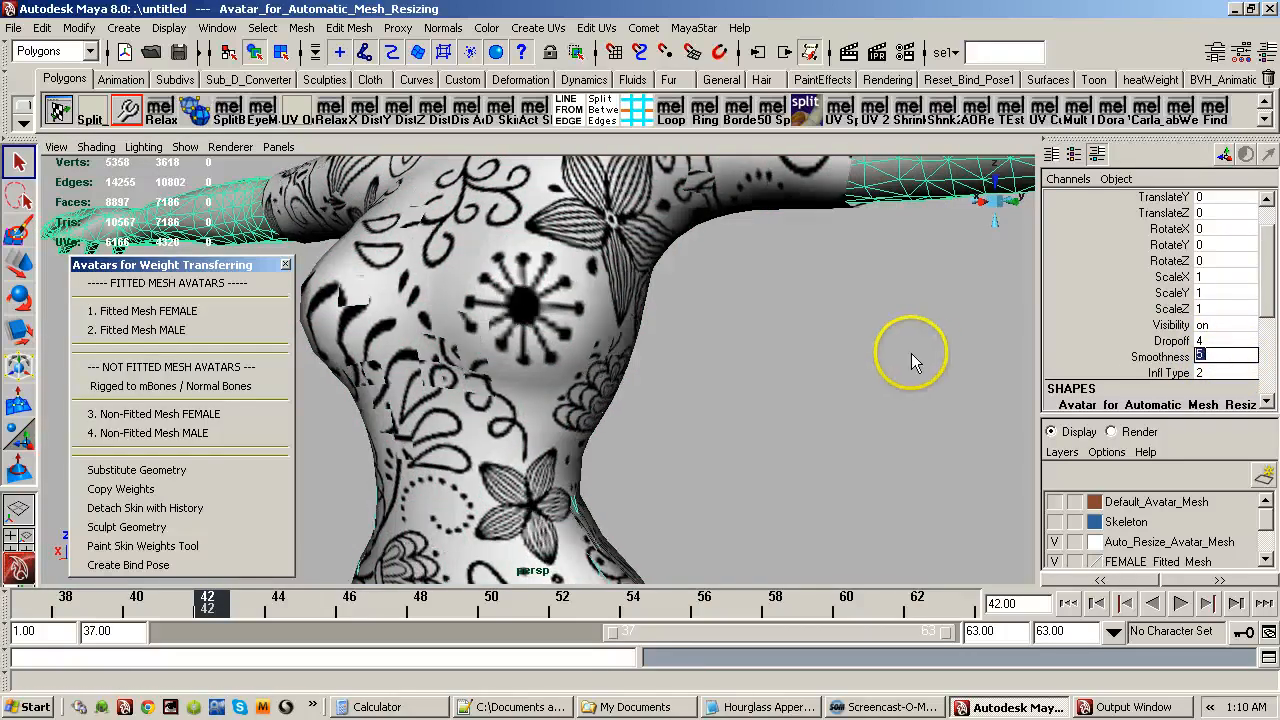
click(600, 380)
Examine the reshaped dress at full length and its texture around the bust and waist.
alt+drag(608, 380, 615, 308)
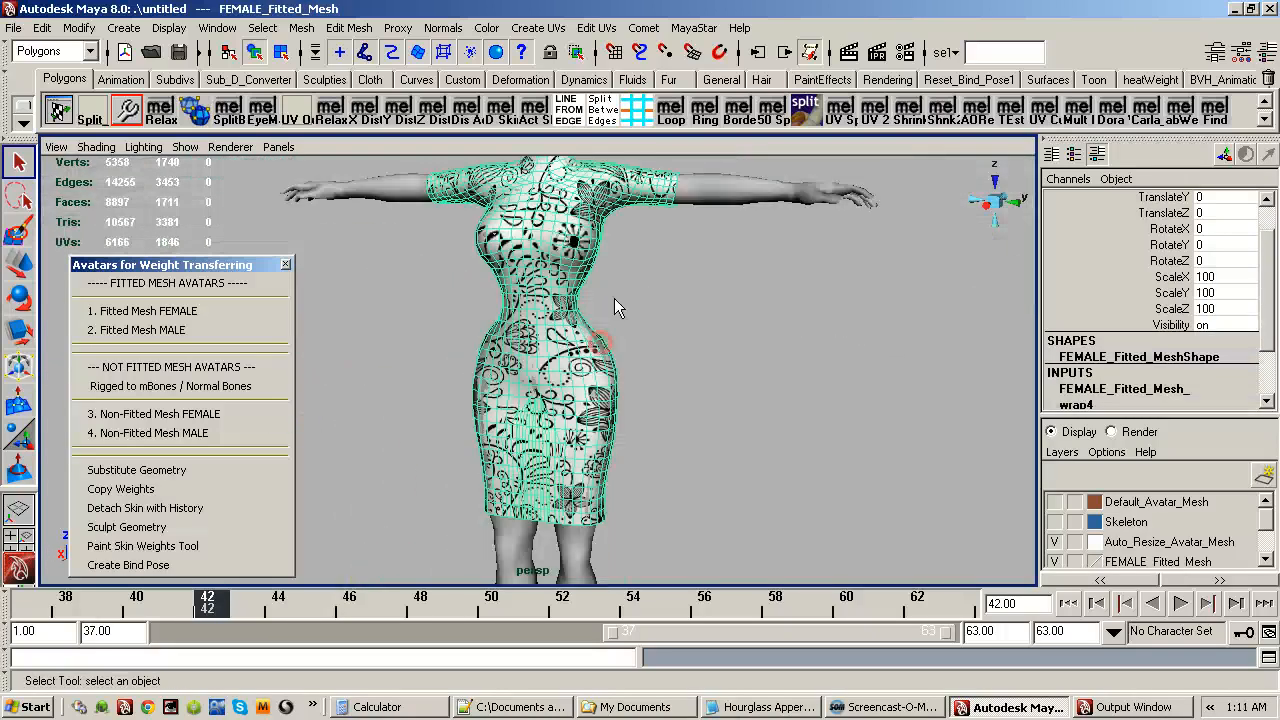
alt+right_drag(615, 308, 543, 423)
alt+drag(543, 423, 588, 460)
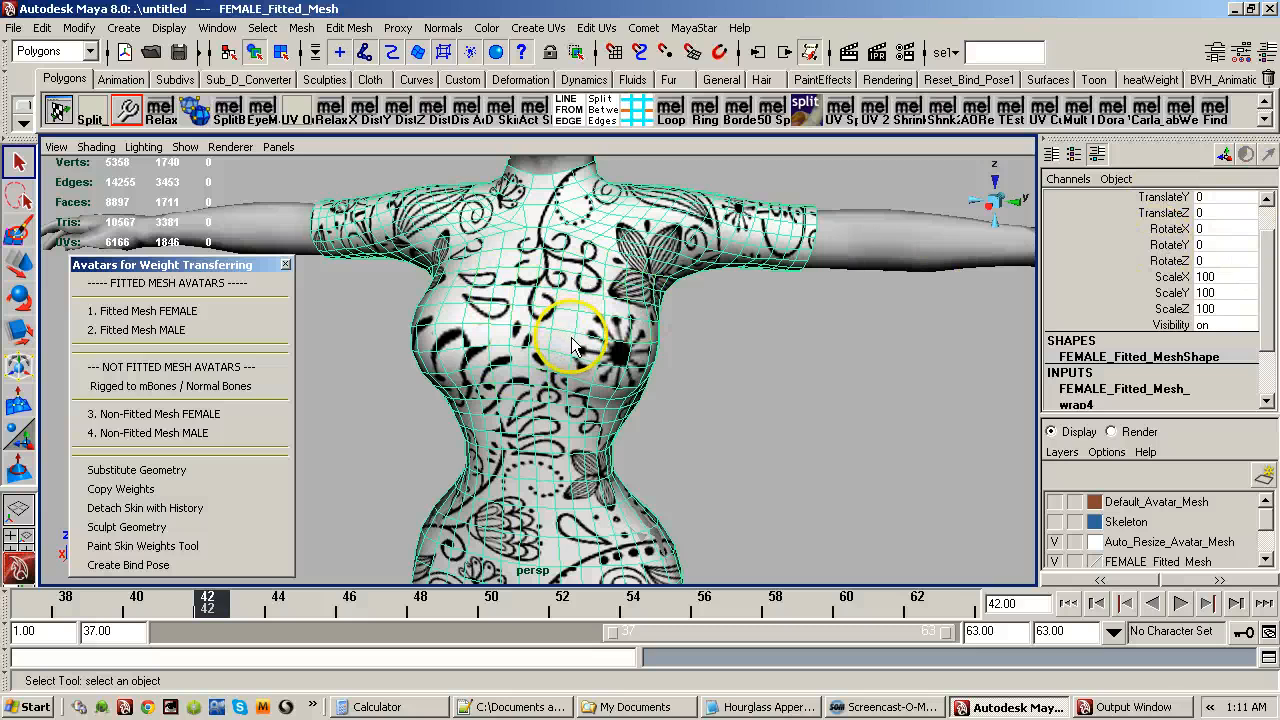
alt+drag(578, 340, 620, 375)
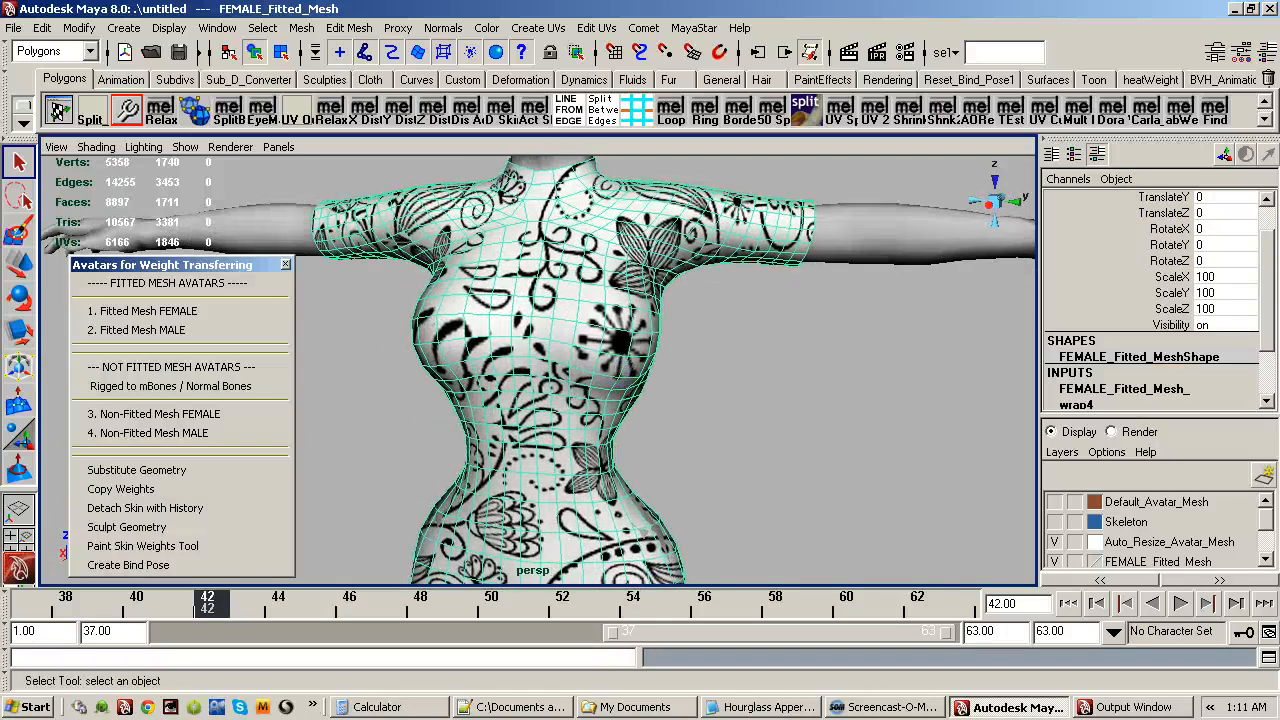
Try the Voluptuous body type on the wrapped dress and examine the texture across the bust.
click(787, 372)
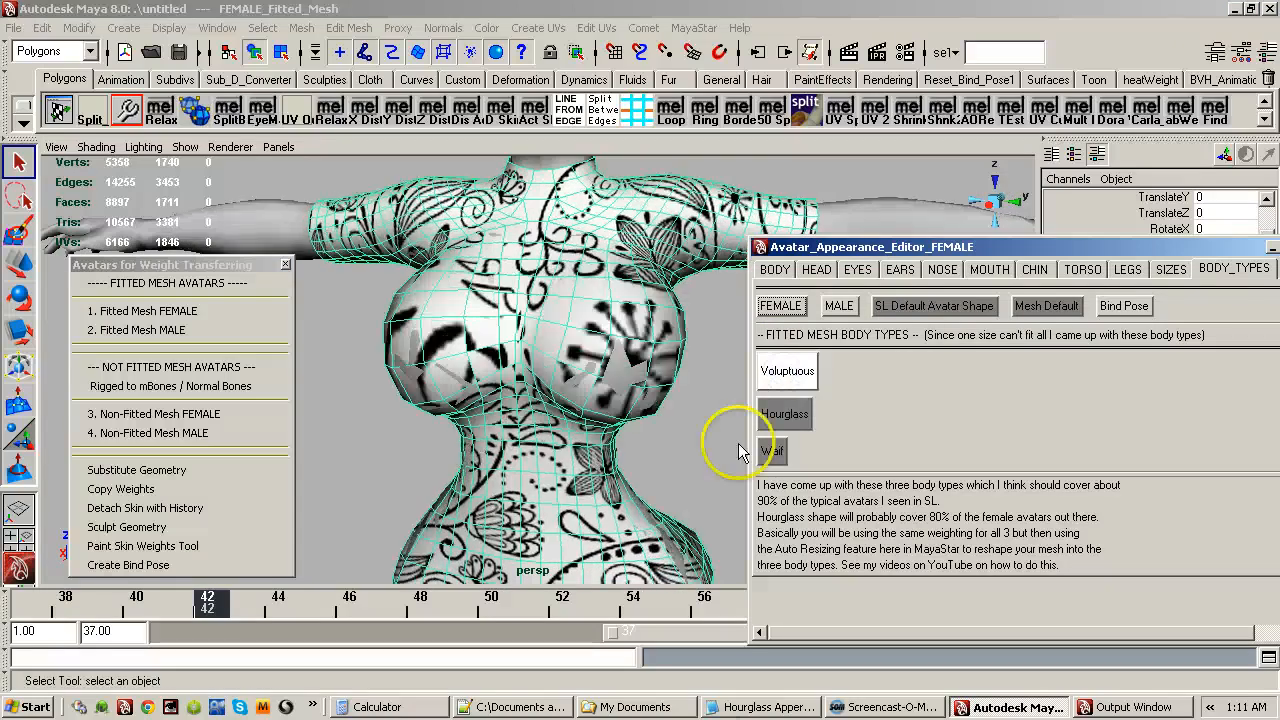
alt+drag(663, 389, 614, 458)
alt+right_drag(656, 447, 588, 364)
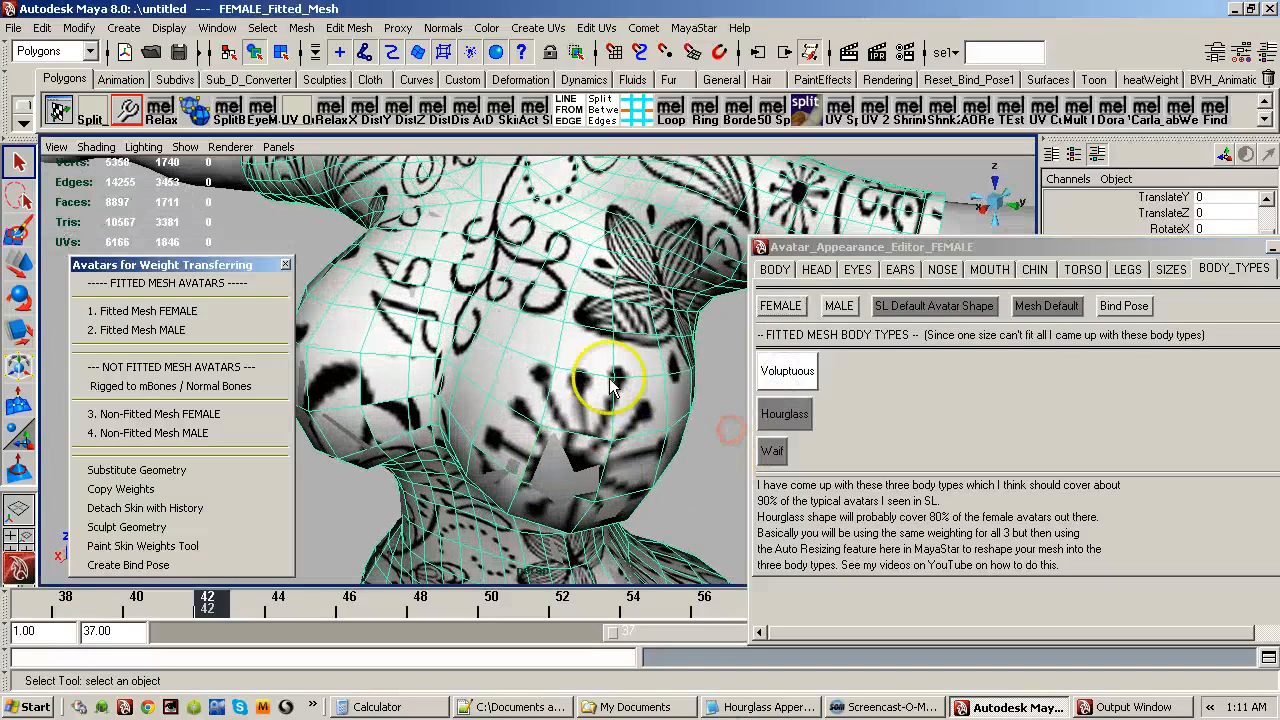
alt+right_drag(625, 448, 531, 449)
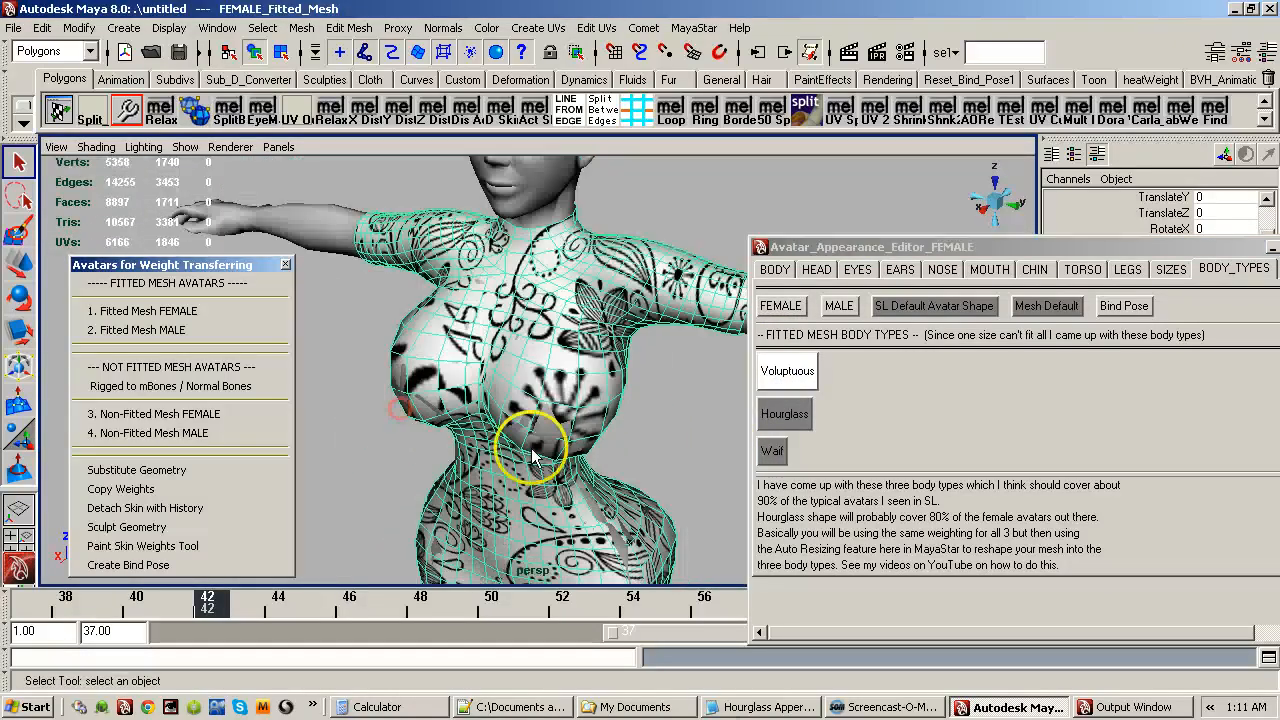
Return the avatar to the Hourglass body type and open the dress's UV layout in the UV Texture Editor.
click(763, 418)
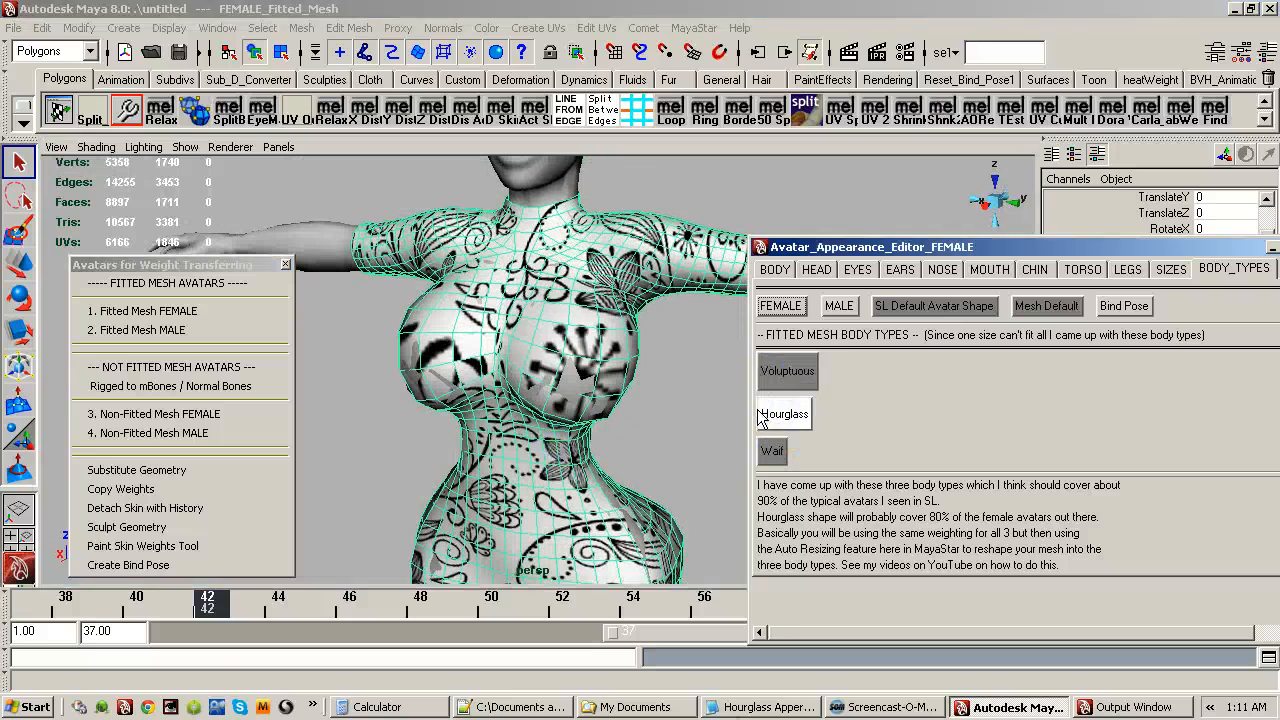
mouse_move(615, 432)
alt+mouse_down()
mouse_move(555, 419)
mouse_move(586, 466)
mouse_move(597, 418)
alt+mouse_up()
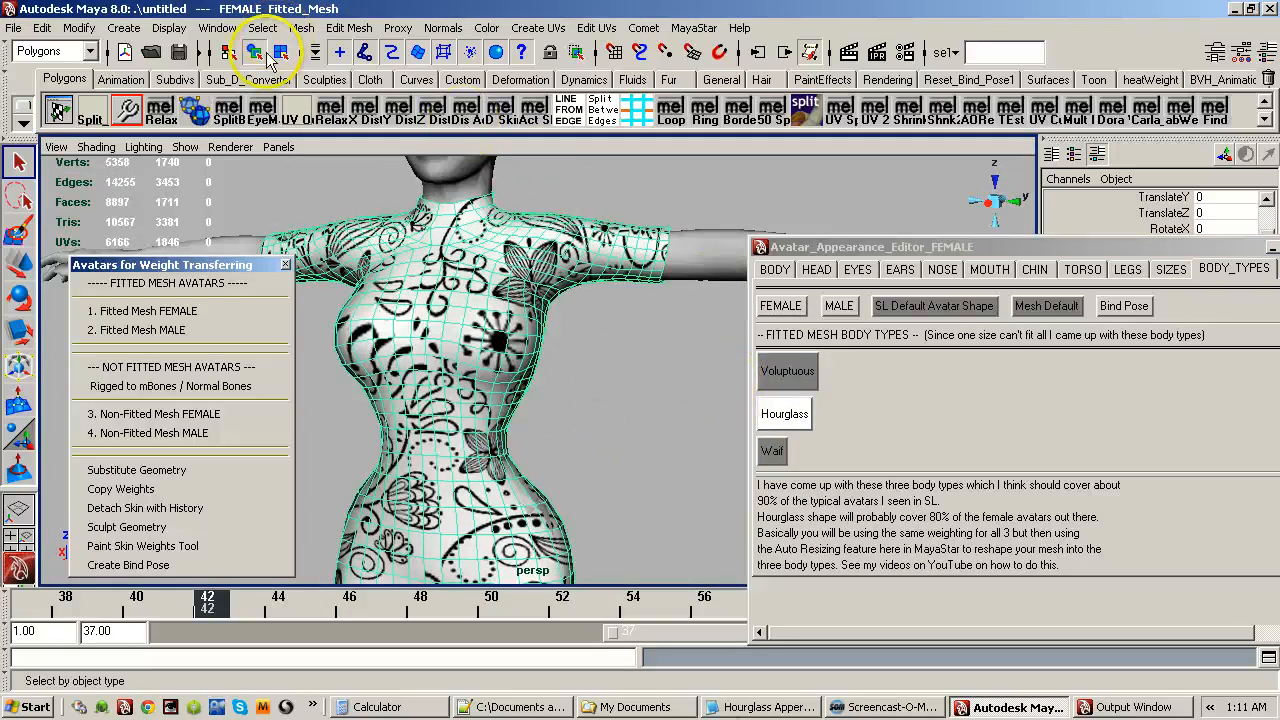
click(210, 30)
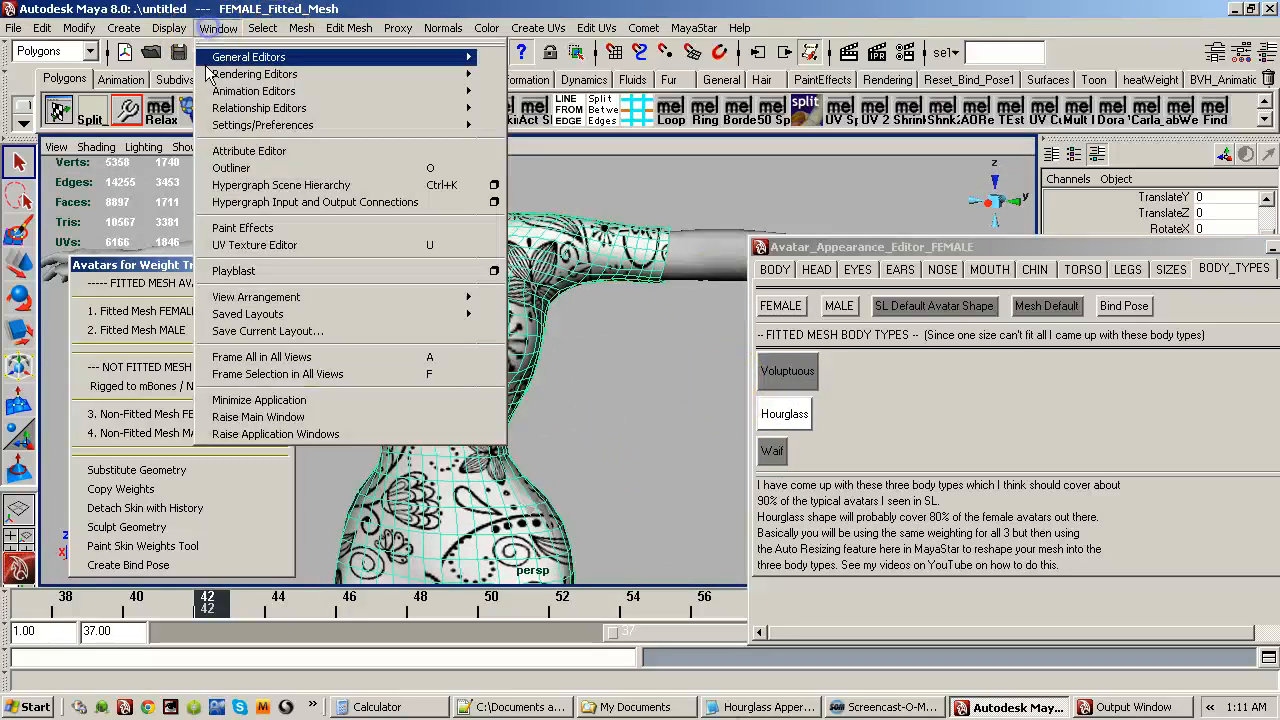
click(262, 244)
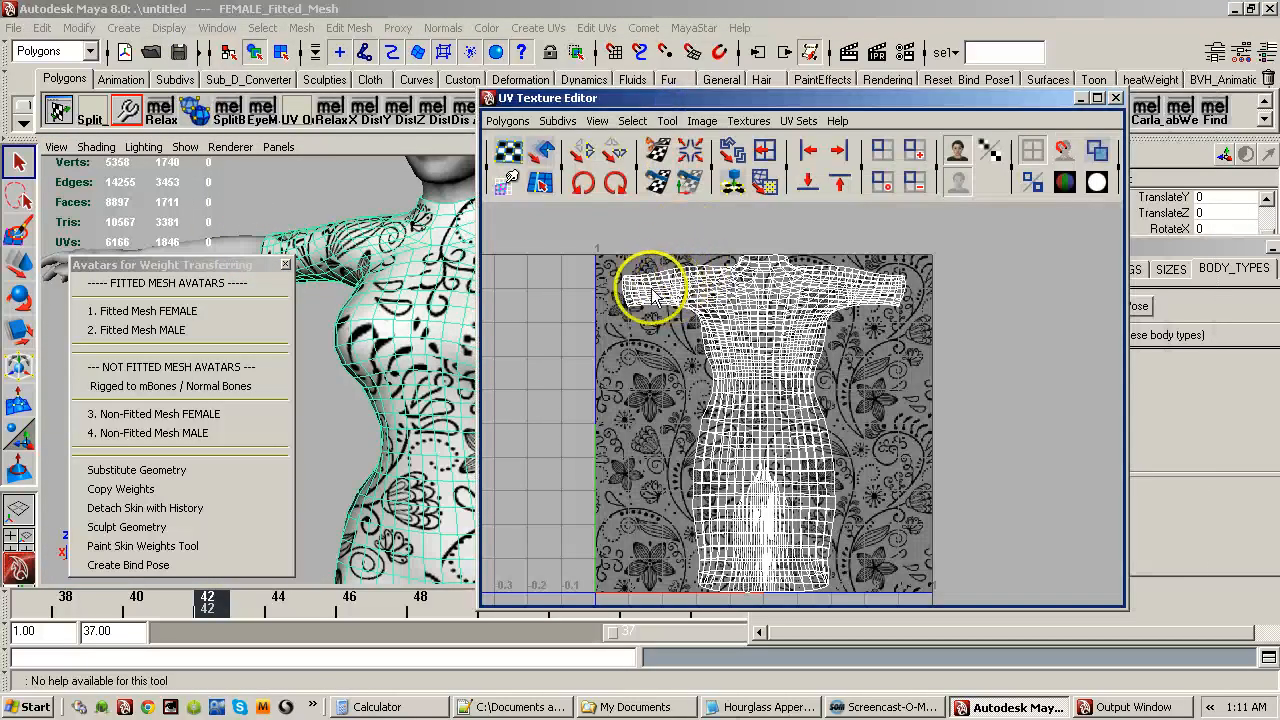
Select all the dress's UVs and relax them with the UV border pinned, world space edge weights and 100 maximum iterations.
right_click(568, 370)
right_drag(567, 371, 630, 369)
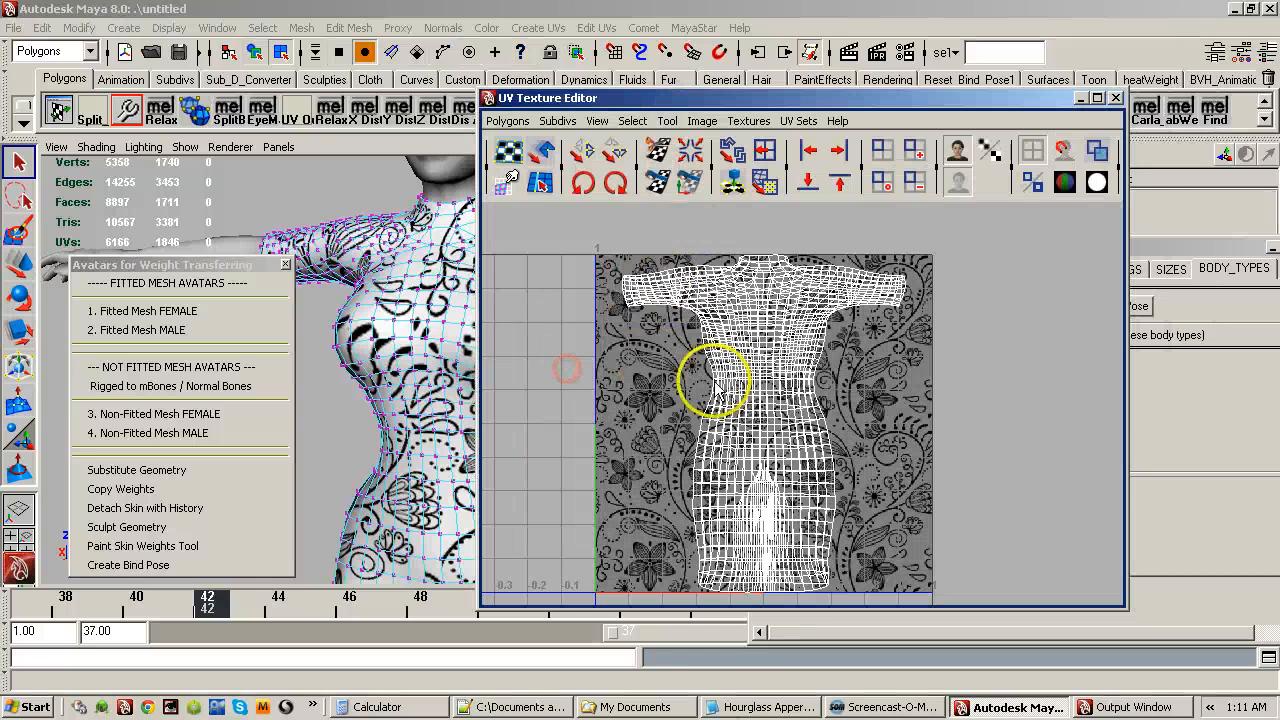
alt+right_drag(714, 380, 640, 377)
drag(966, 558, 1029, 588)
click(505, 121)
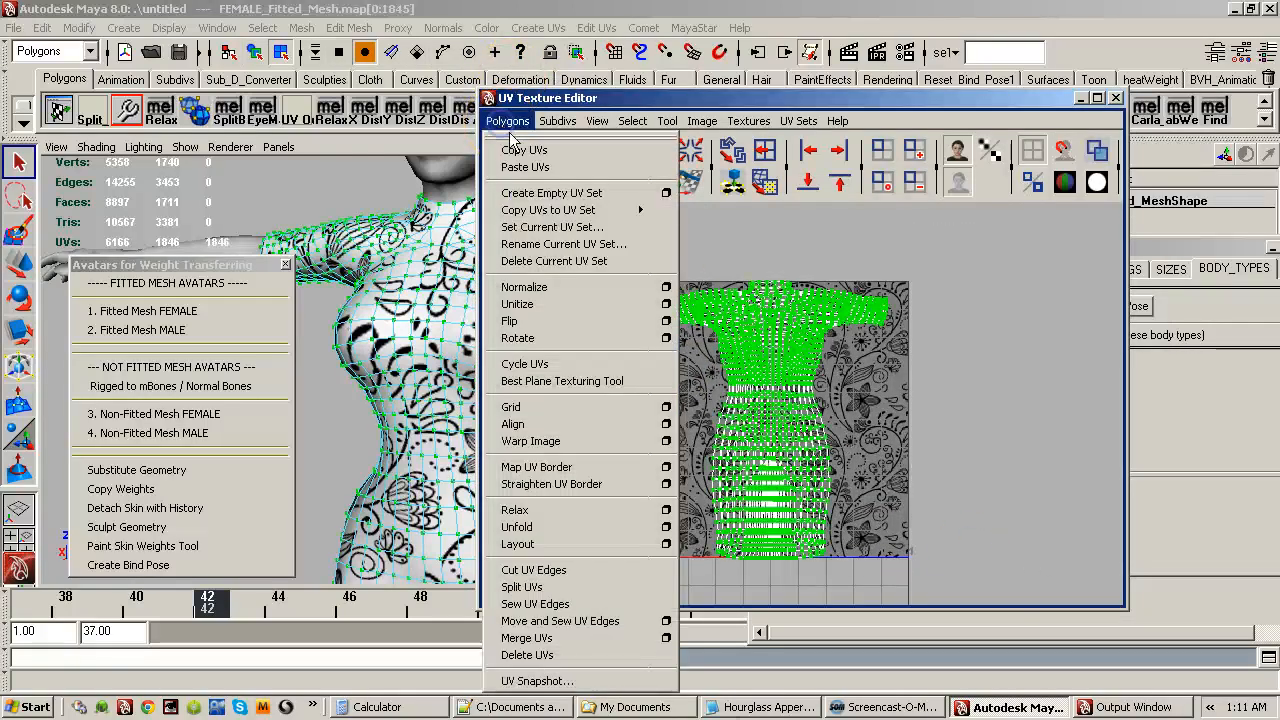
click(665, 515)
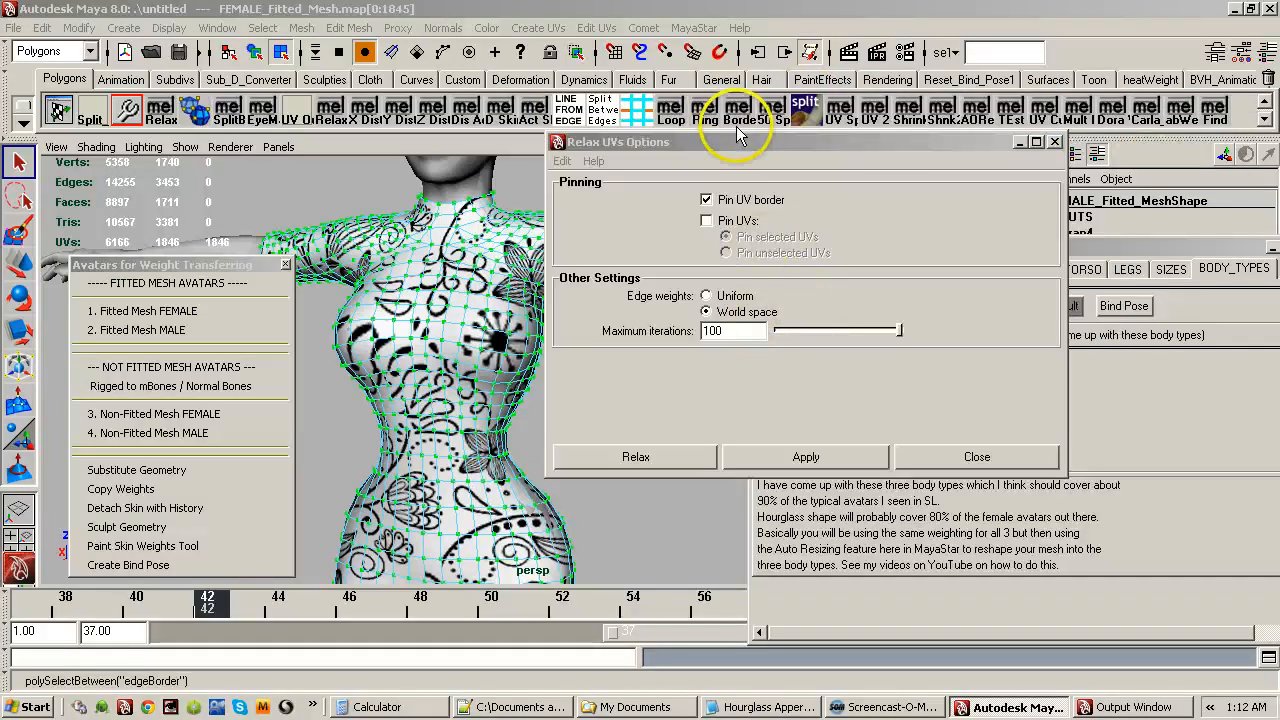
drag(732, 137, 888, 154)
alt+right_drag(470, 250, 615, 315)
click(795, 474)
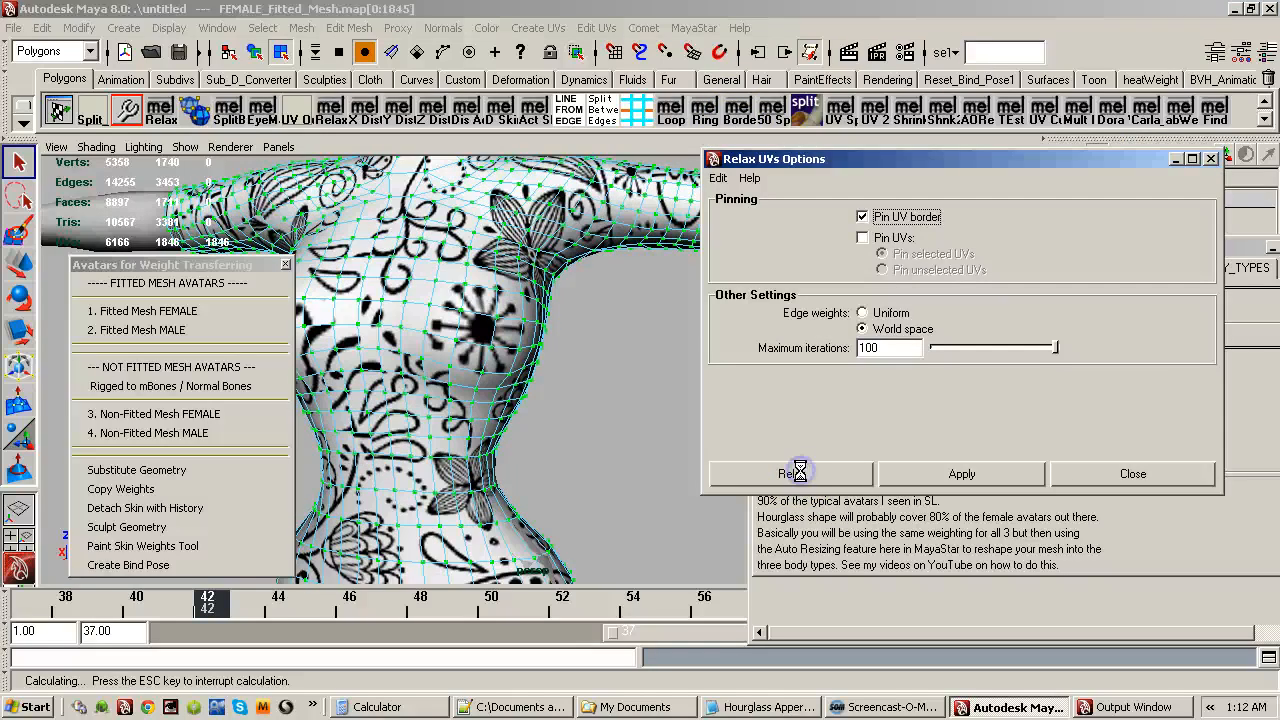
click(420, 285)
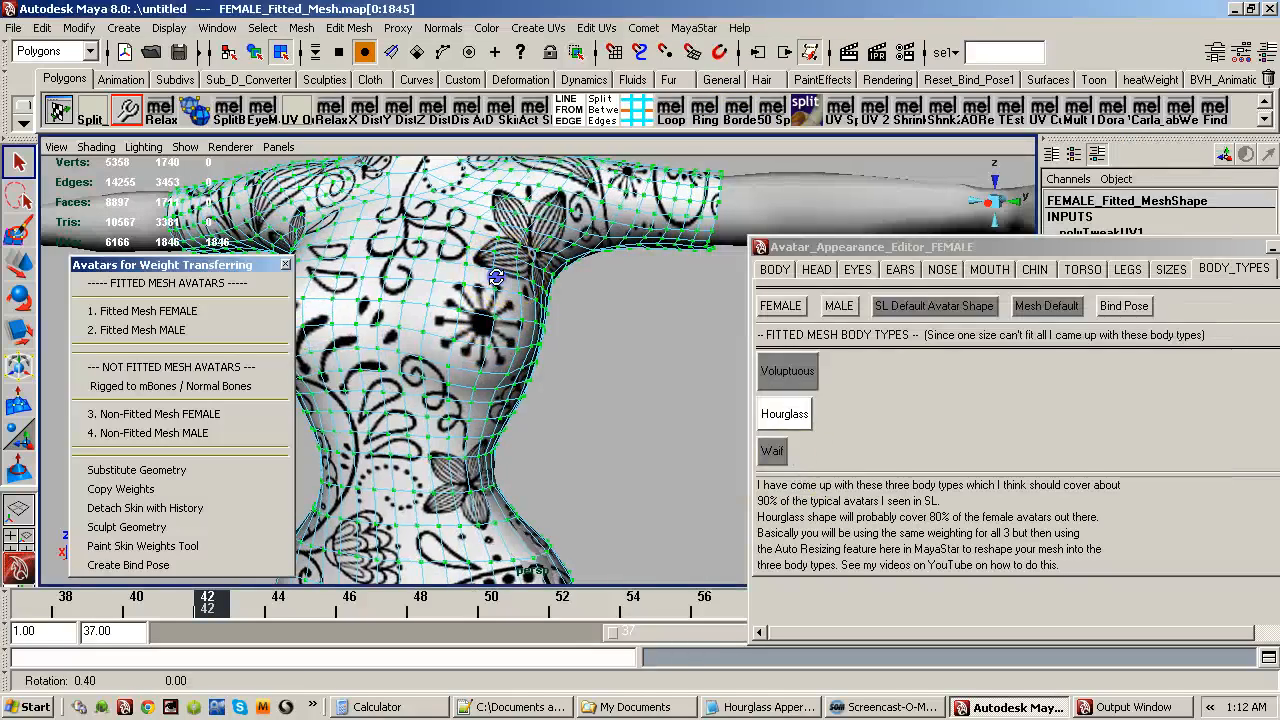
Examine the dress's texture around the bust, waist and hips from several angles.
alt+drag(436, 331, 476, 338)
alt+right_drag(476, 338, 503, 346)
alt+drag(503, 346, 565, 330)
key(f)
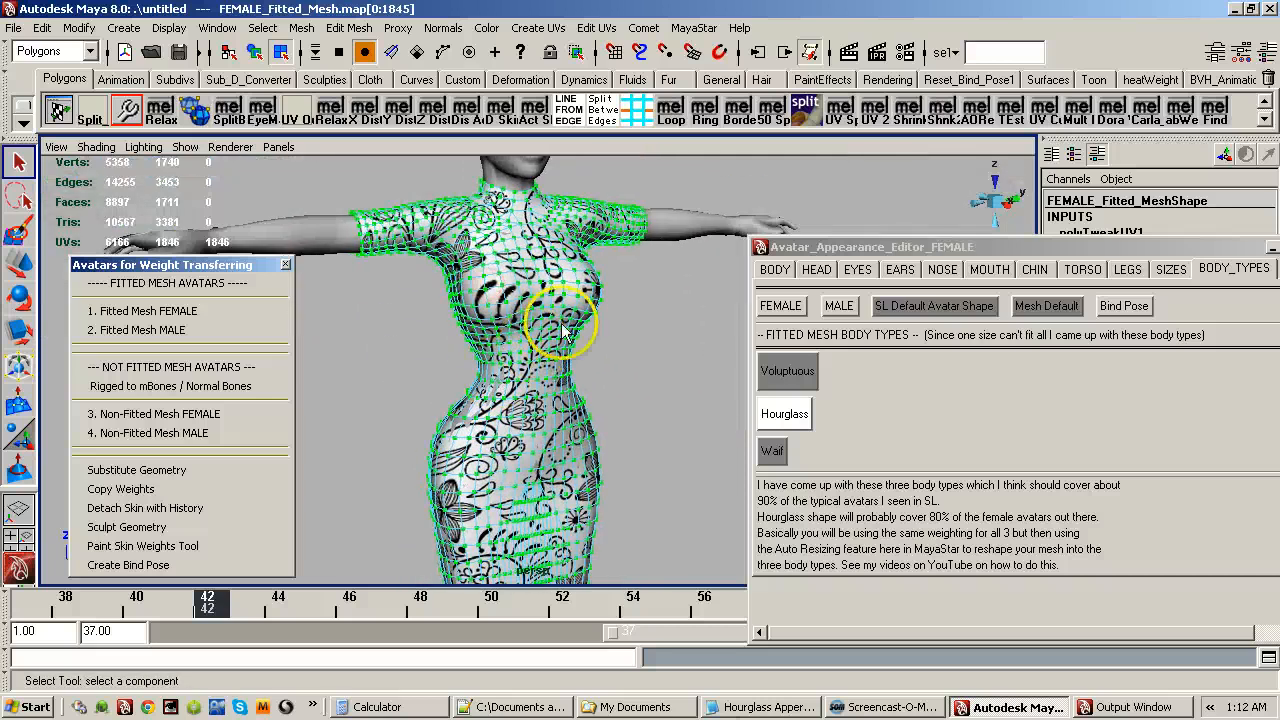
alt+right_drag(528, 300, 748, 303)
alt+drag(556, 310, 457, 306)
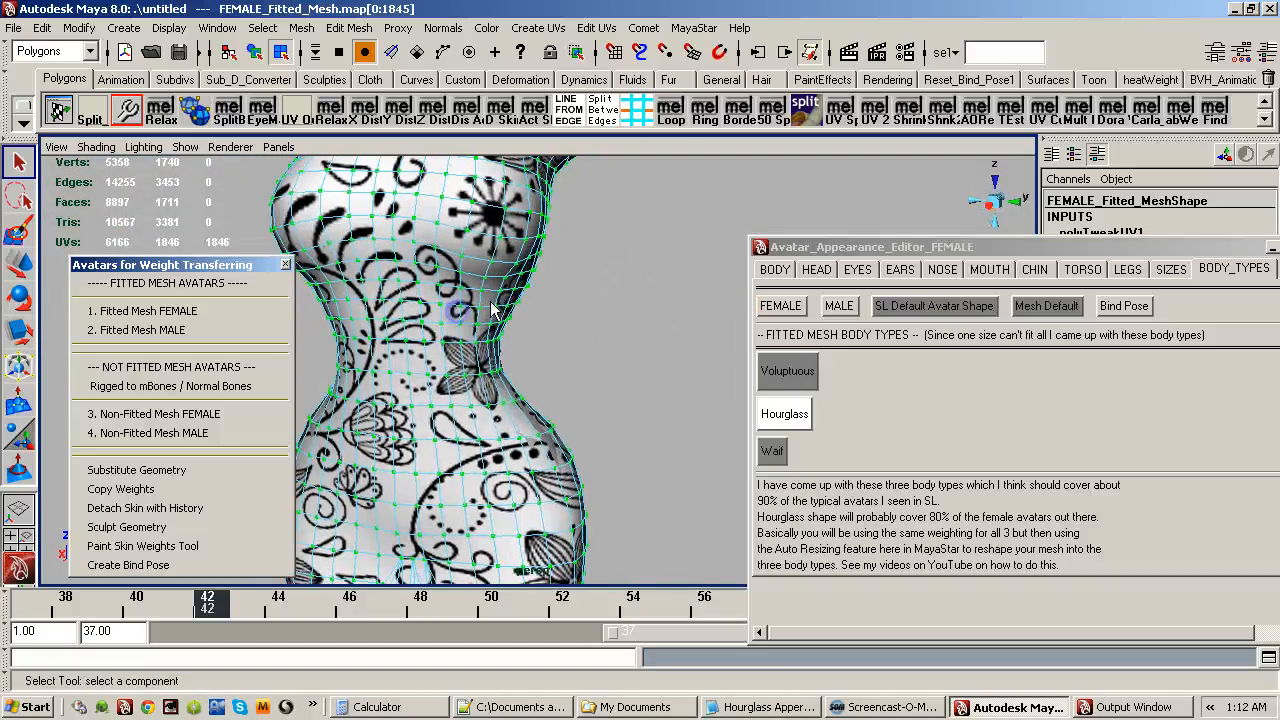
alt+right_drag(530, 296, 450, 296)
alt+middle_drag(532, 296, 603, 355)
alt+right_drag(603, 355, 560, 350)
mouse_move(560, 350)
alt+mouse_down()
mouse_move(503, 363)
mouse_move(557, 366)
alt+mouse_up()
Apply the Voluptuous body type and examine the dress's texture across the bust.
click(784, 371)
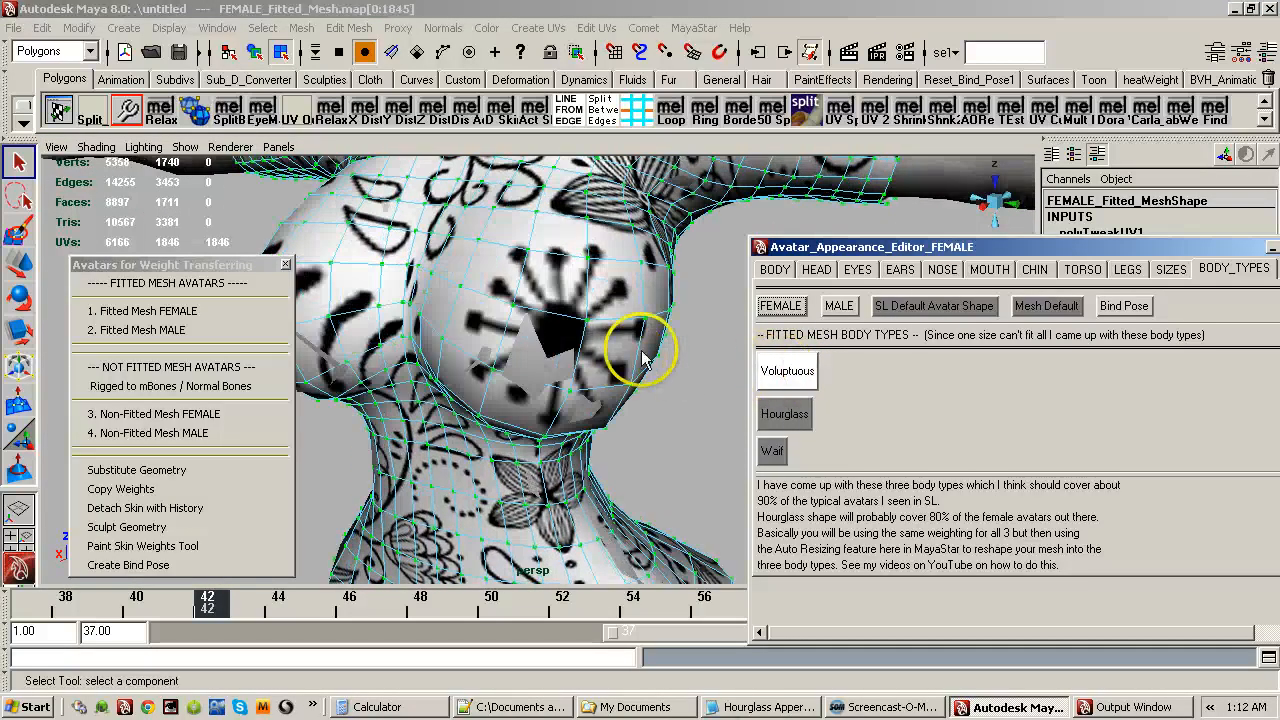
alt+drag(634, 354, 524, 332)
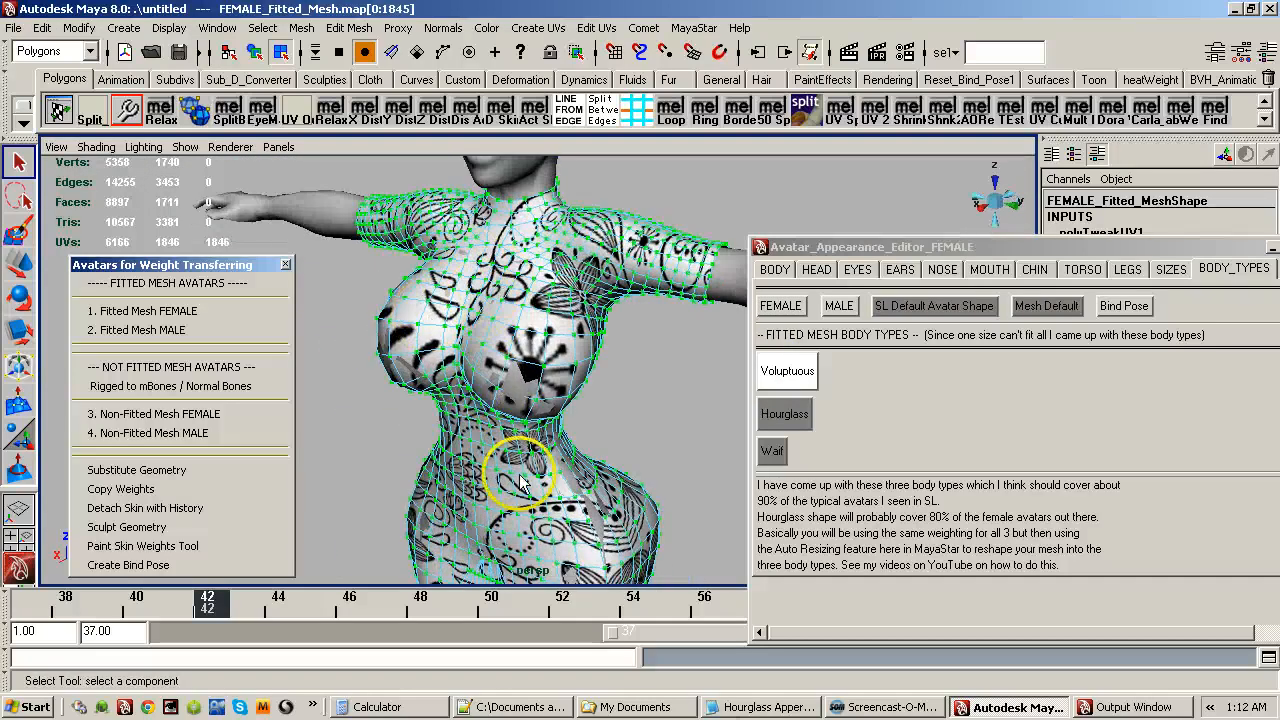
alt+drag(464, 444, 523, 337)
mouse_move(523, 337)
alt+right_down()
mouse_move(563, 349)
mouse_move(525, 313)
alt+right_up()
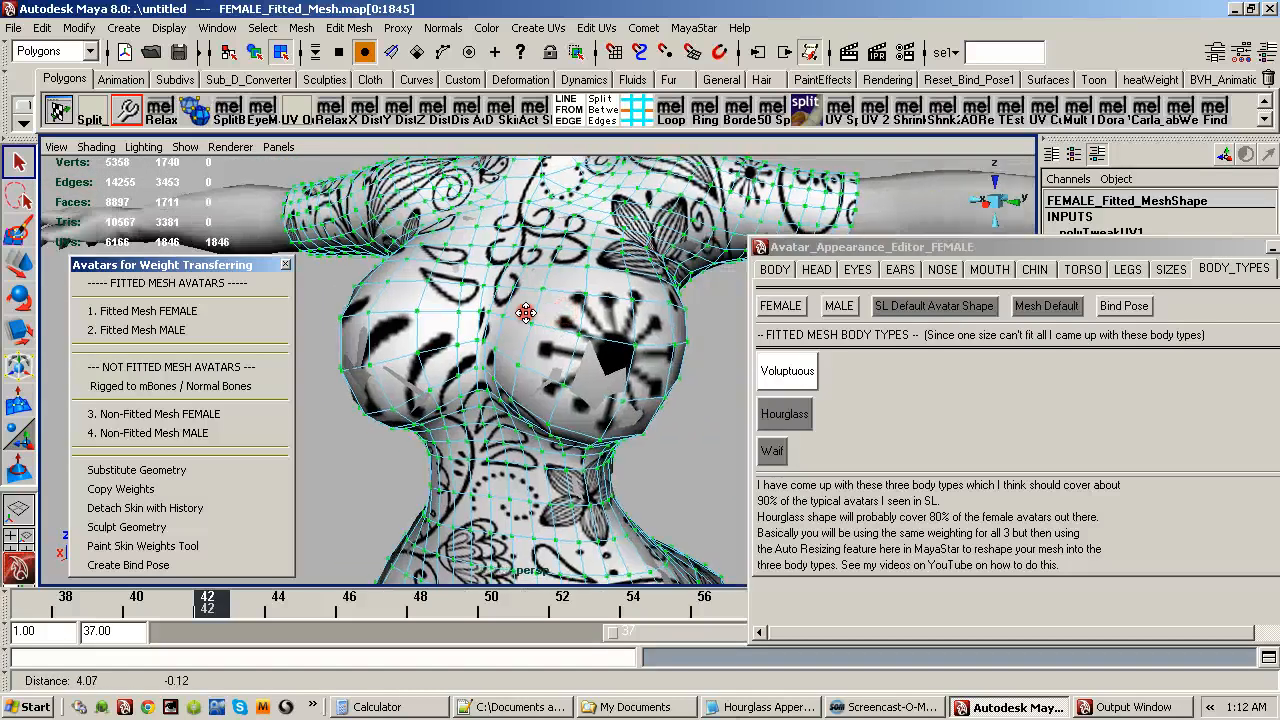
alt+drag(525, 313, 518, 330)
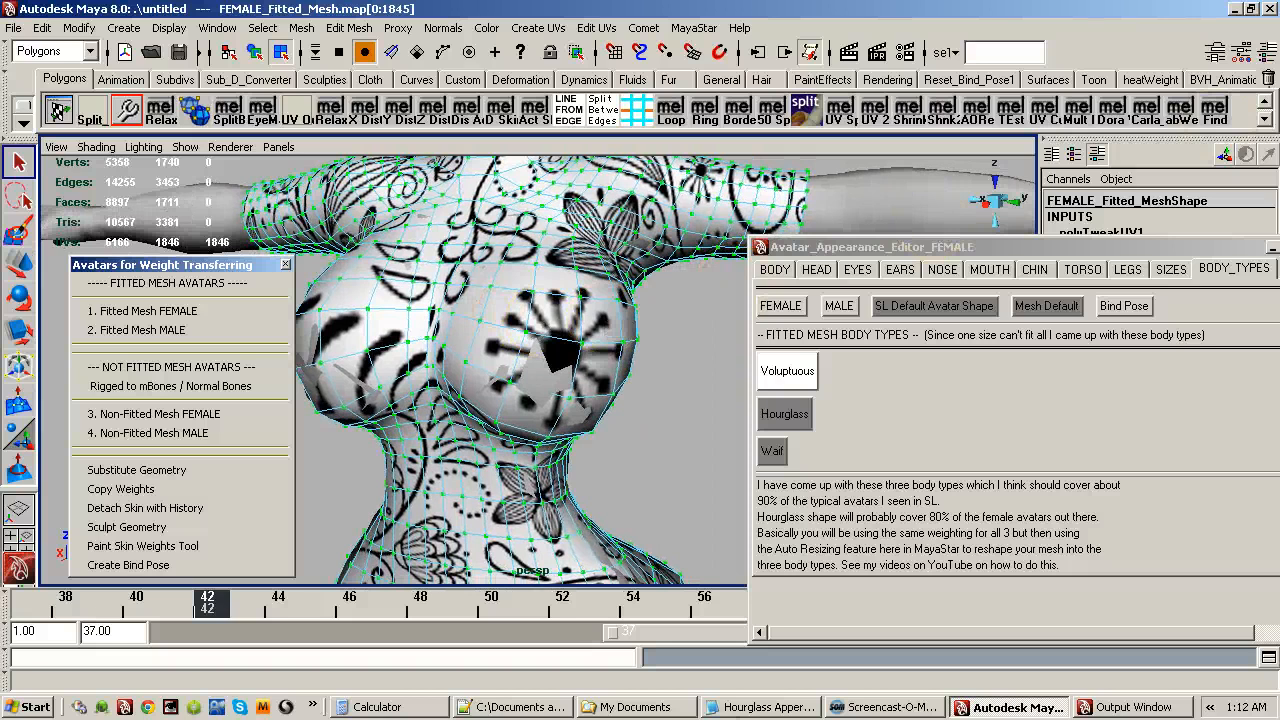
Close the Avatars for Weight Transferring window and relax the dress's UVs on the Voluptuous body type.
click(999, 112)
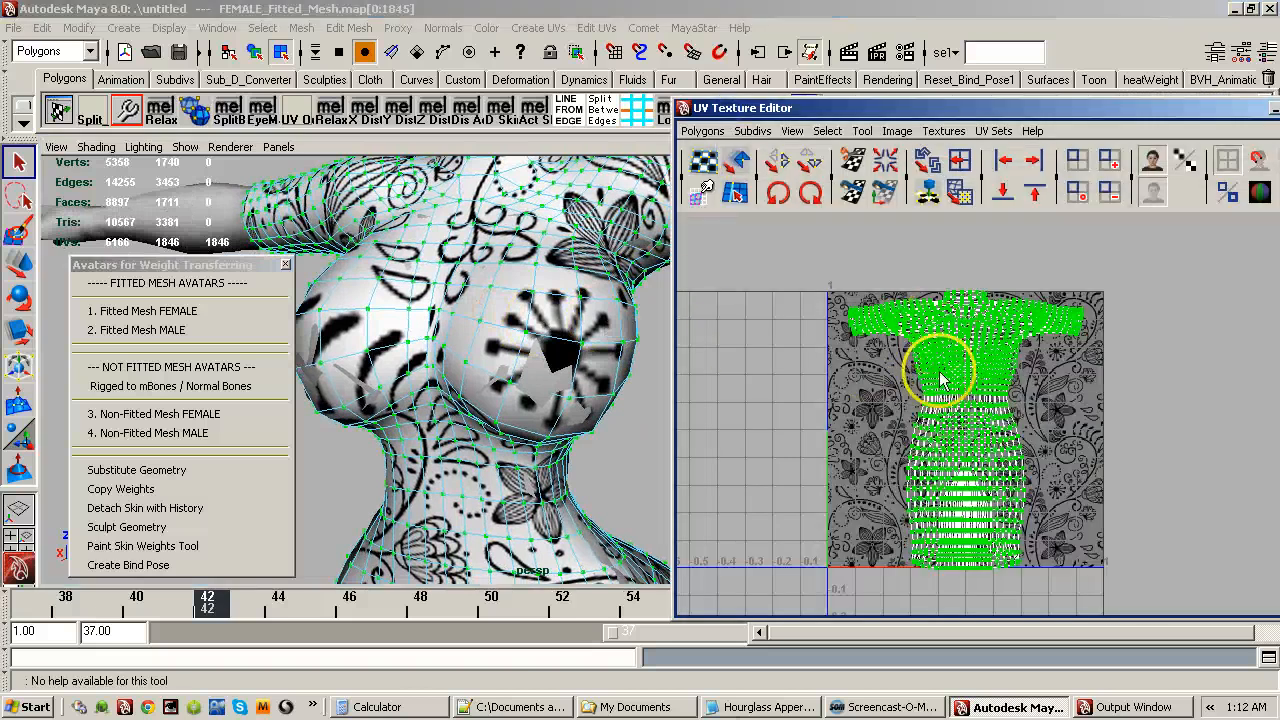
click(215, 282)
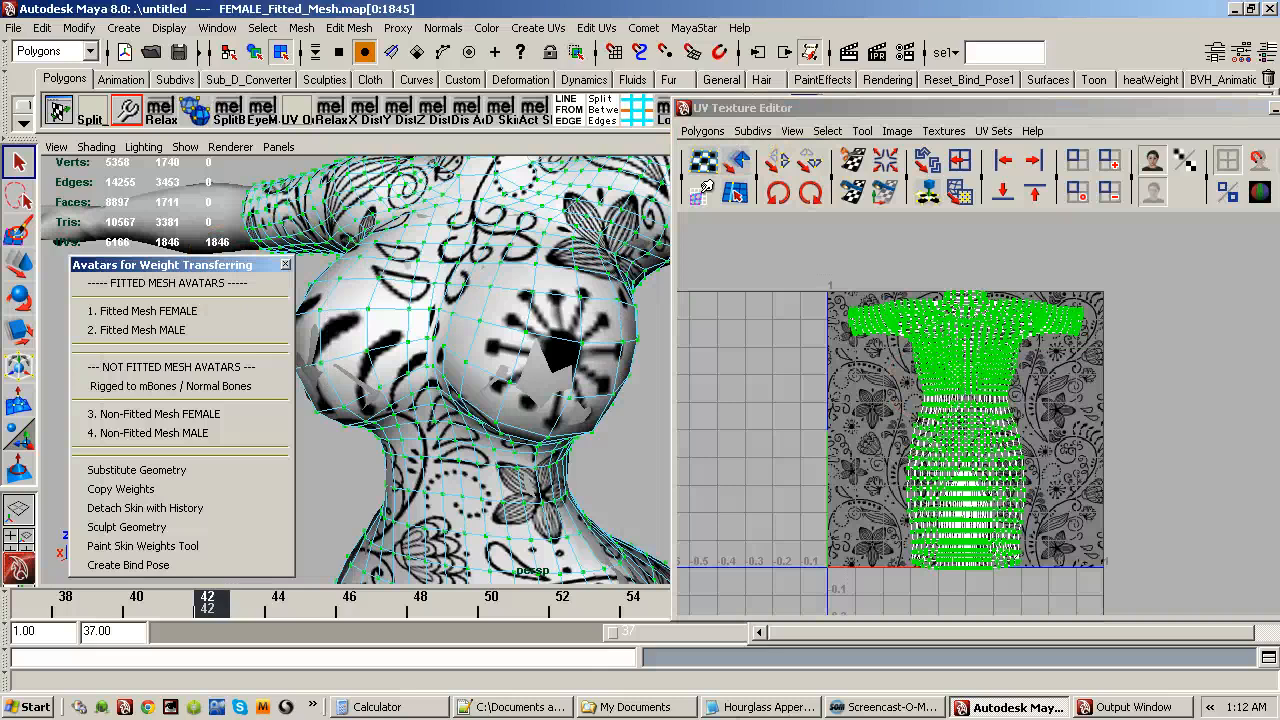
click(285, 265)
alt+middle_drag(366, 341, 311, 354)
alt+right_drag(370, 400, 398, 410)
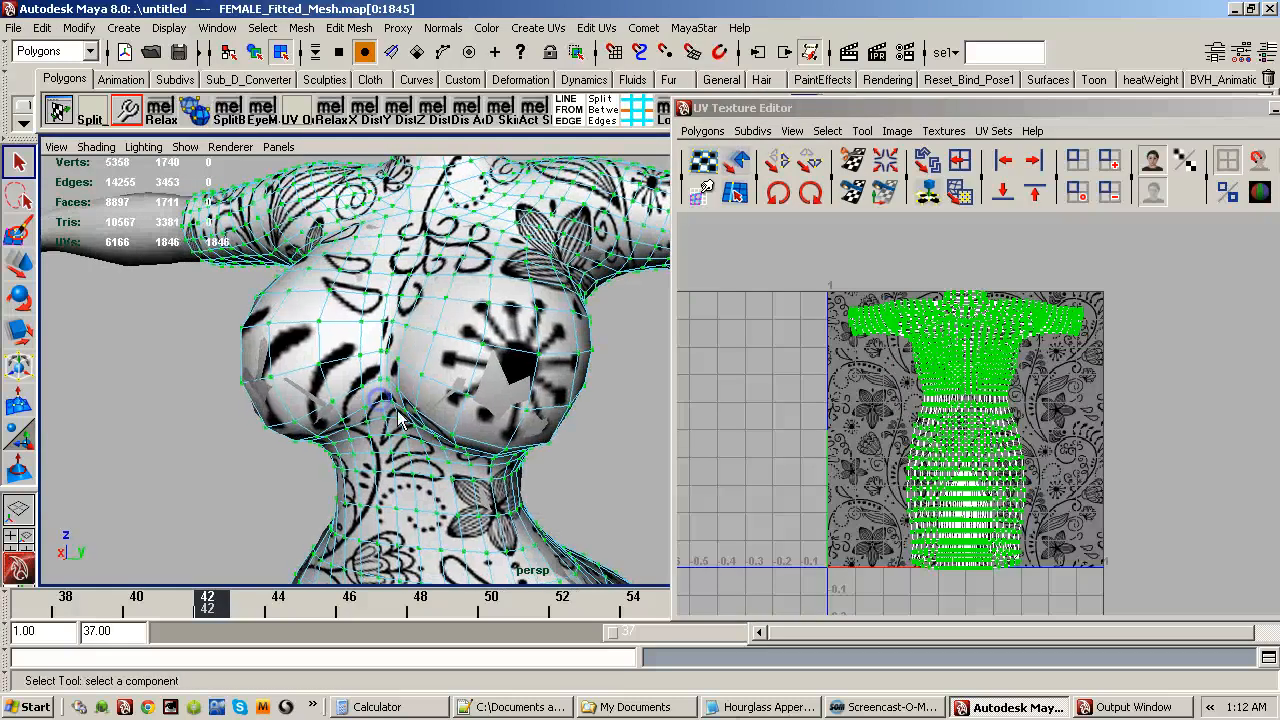
click(701, 134)
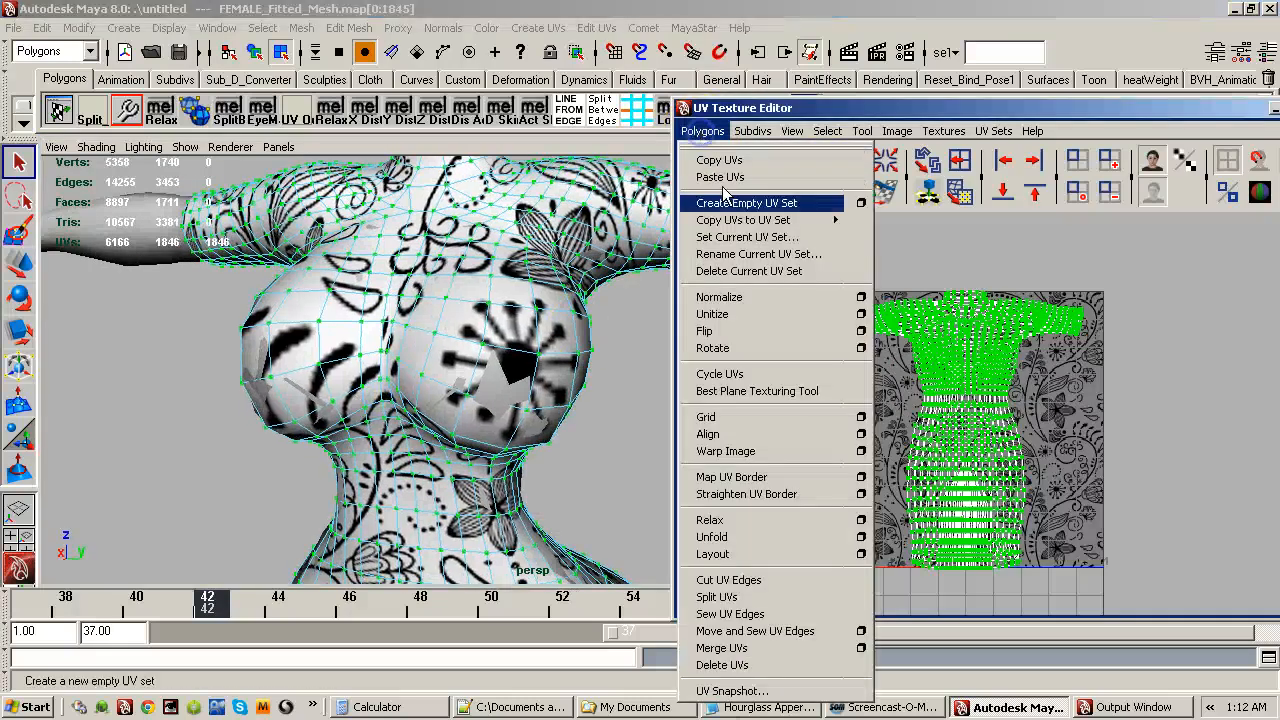
click(860, 521)
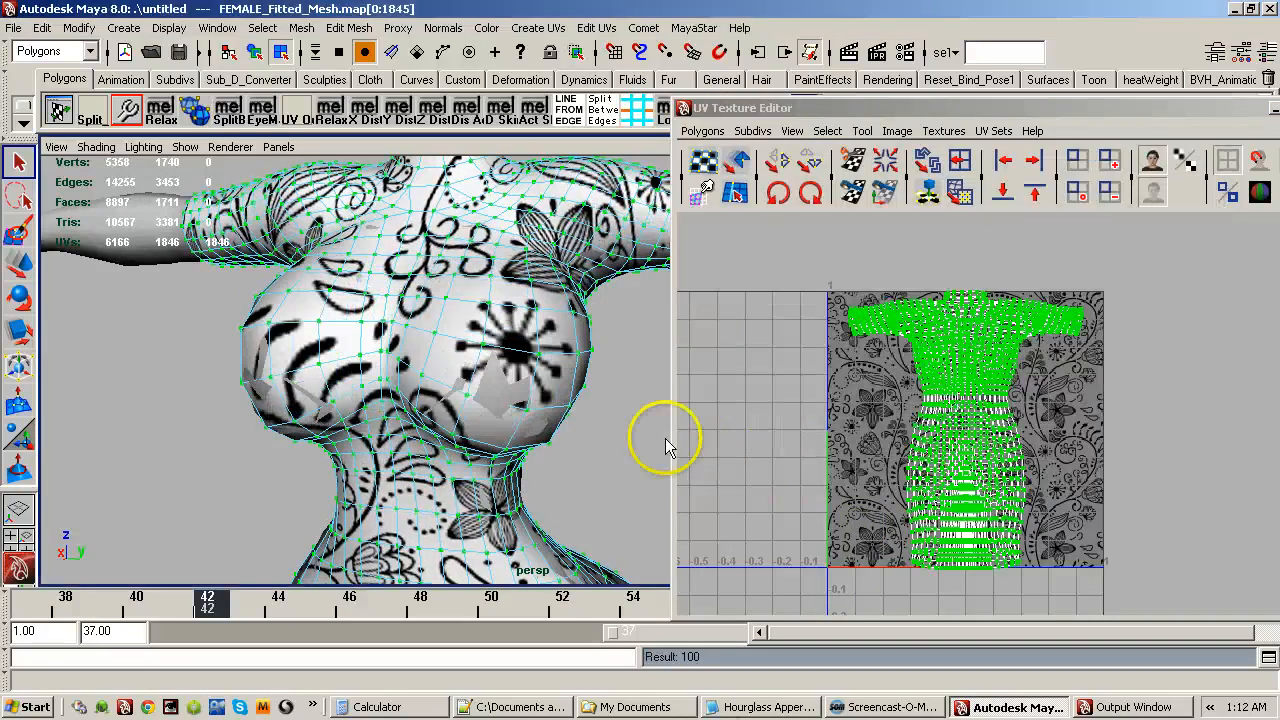
Undo the last UV relax and reapply it, comparing the flower pattern on the bust.
alt+drag(663, 437, 420, 393)
alt+right_drag(420, 393, 500, 403)
mouse_move(497, 408)
mouse_down()
mouse_move(434, 286)
mouse_move(457, 251)
mouse_move(502, 270)
mouse_up()
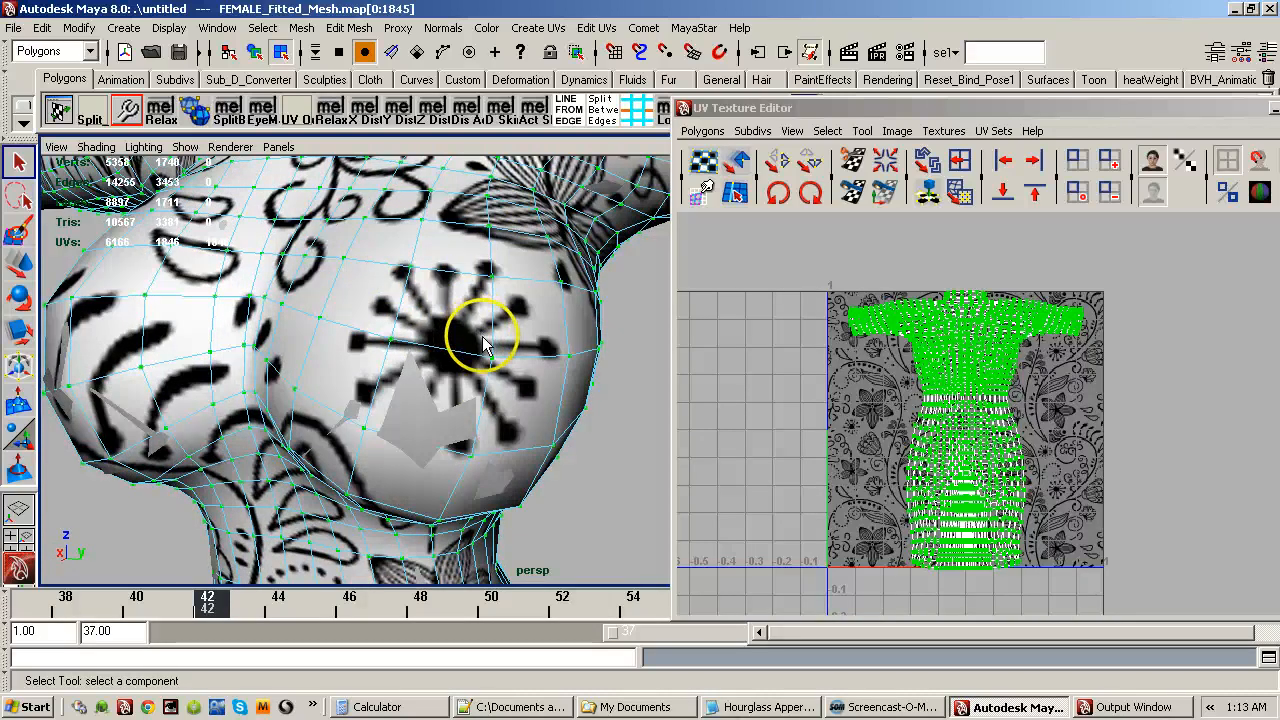
key(ctrl+z)
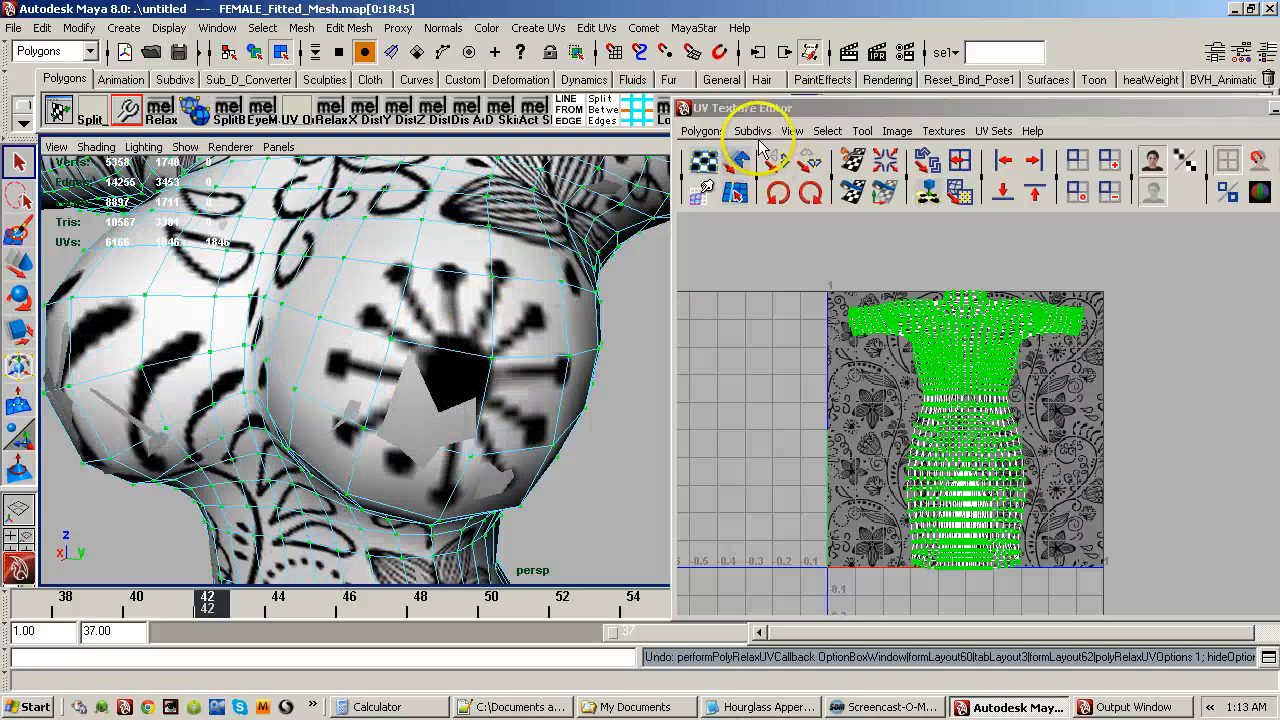
click(701, 131)
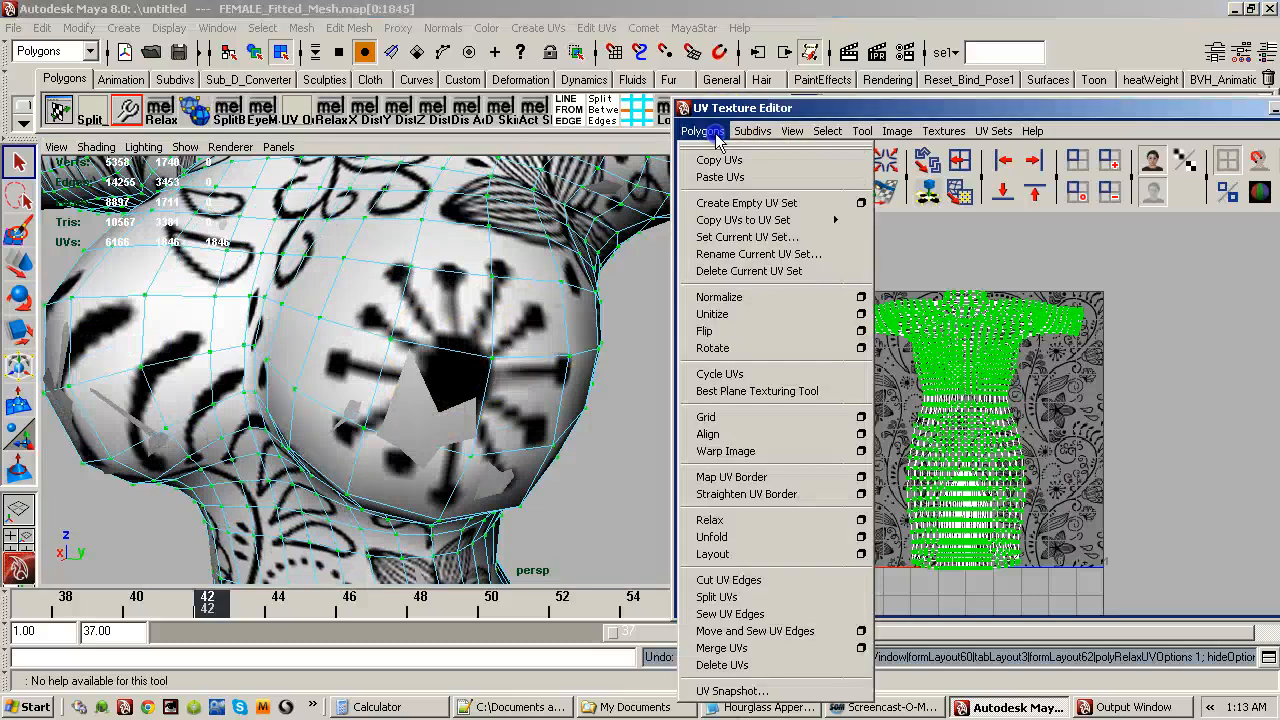
click(709, 521)
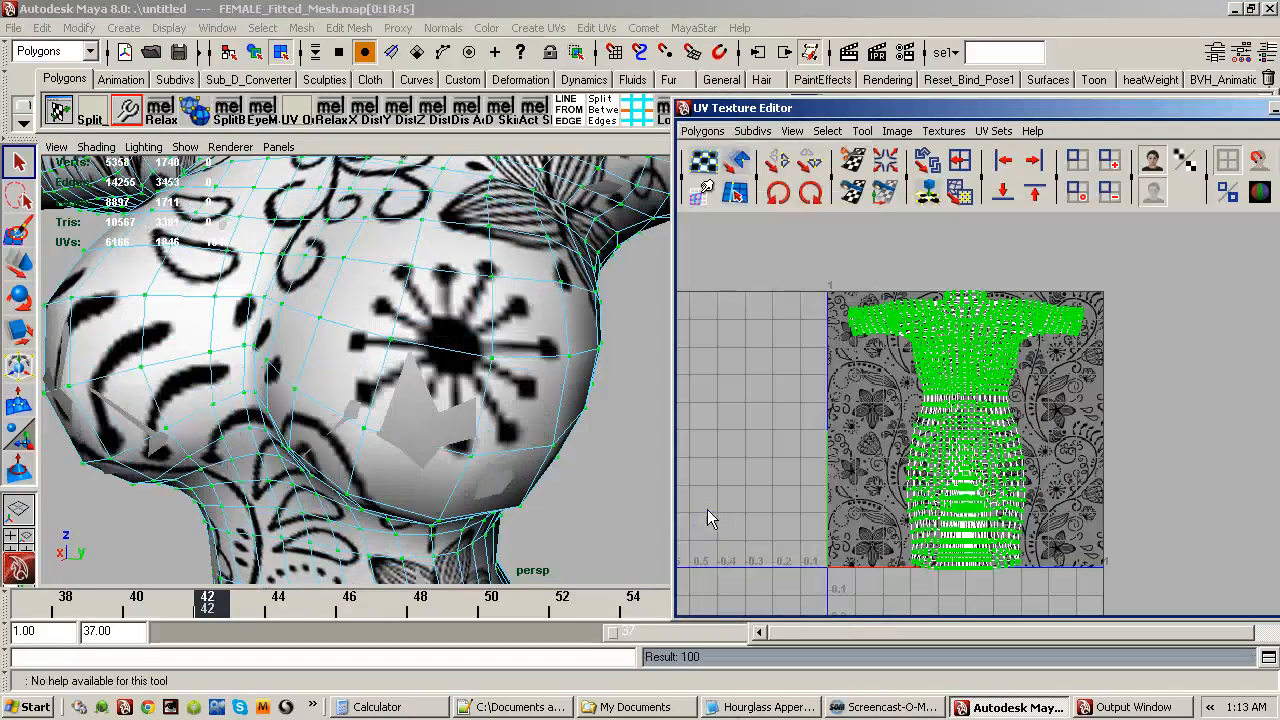
Examine the Voluptuous dress's texture from the bust down to the hips.
alt+right_drag(525, 423, 385, 377)
alt+drag(385, 377, 429, 343)
alt+drag(429, 343, 568, 350)
alt+drag(401, 331, 485, 330)
alt+right_drag(430, 325, 215, 318)
mouse_move(560, 400)
alt+mouse_down()
mouse_move(289, 391)
mouse_move(505, 418)
mouse_move(557, 400)
alt+mouse_up()
alt+right_drag(557, 400, 491, 351)
alt+middle_drag(491, 351, 447, 385)
alt+right_drag(447, 385, 500, 371)
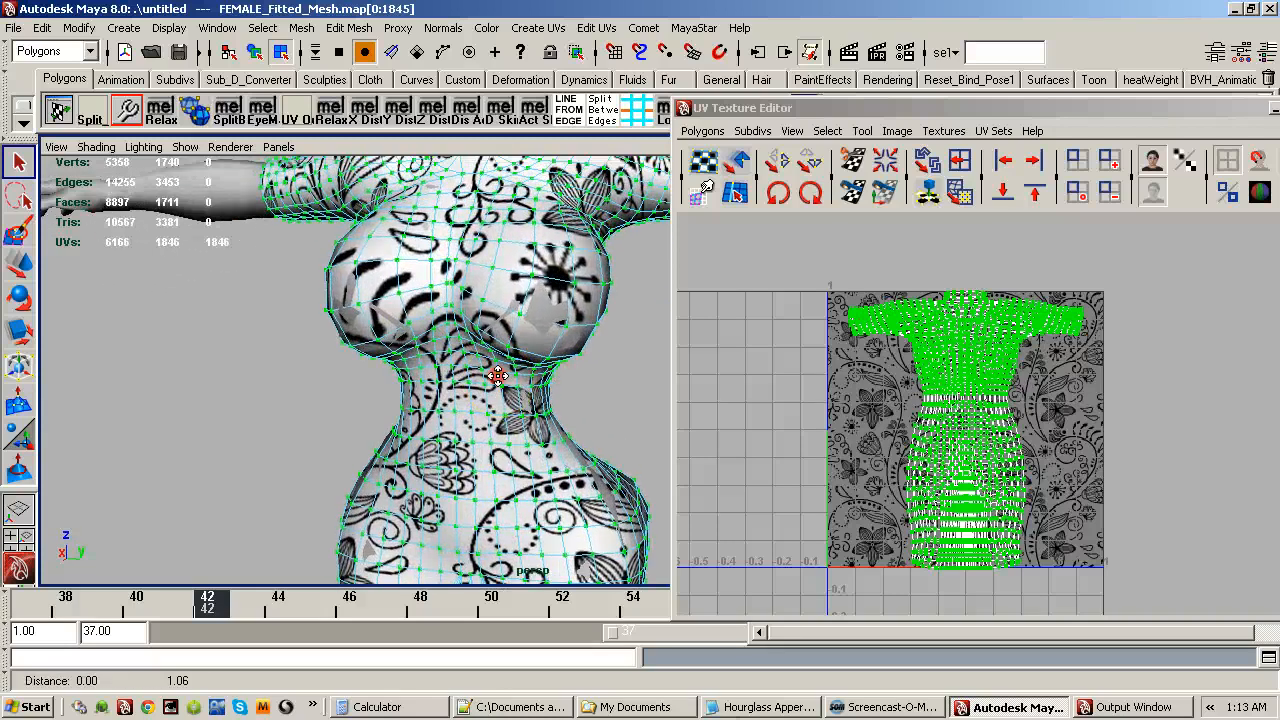
alt+middle_drag(500, 371, 488, 410)
Move the UV Texture Editor out of the way and set the avatar back to the Hourglass body type.
click(900, 380)
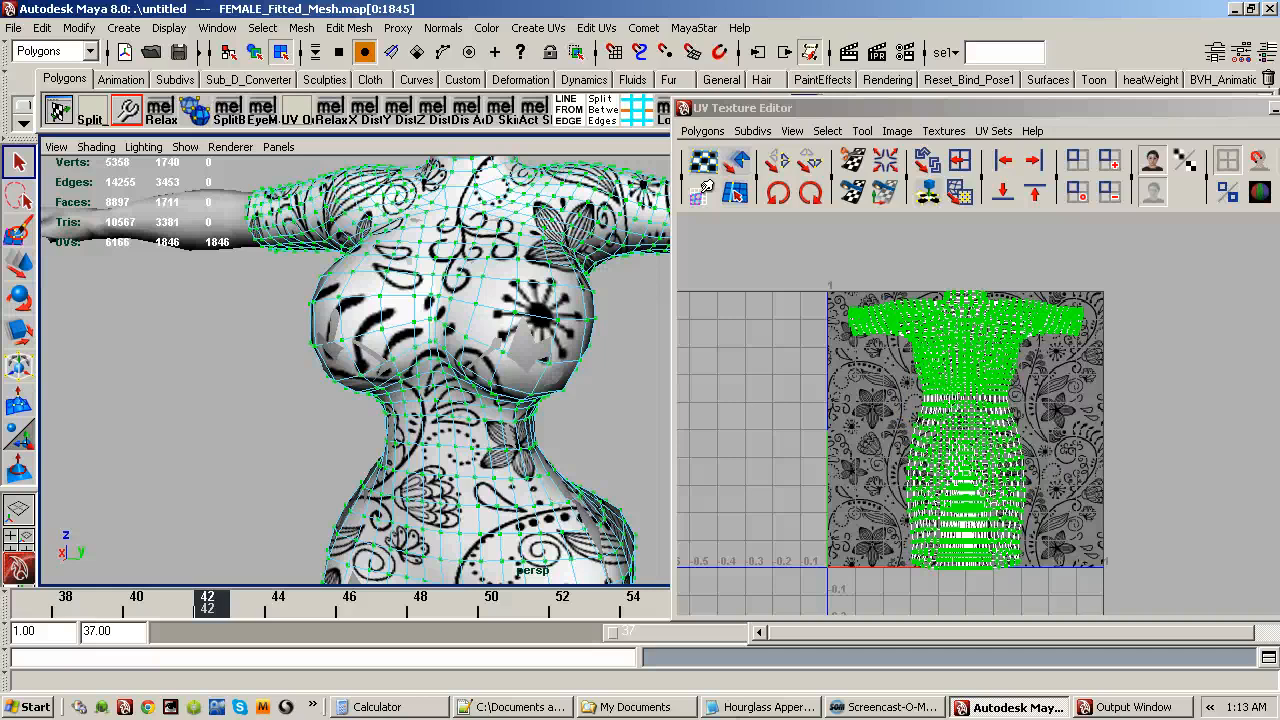
drag(969, 106, 1279, 142)
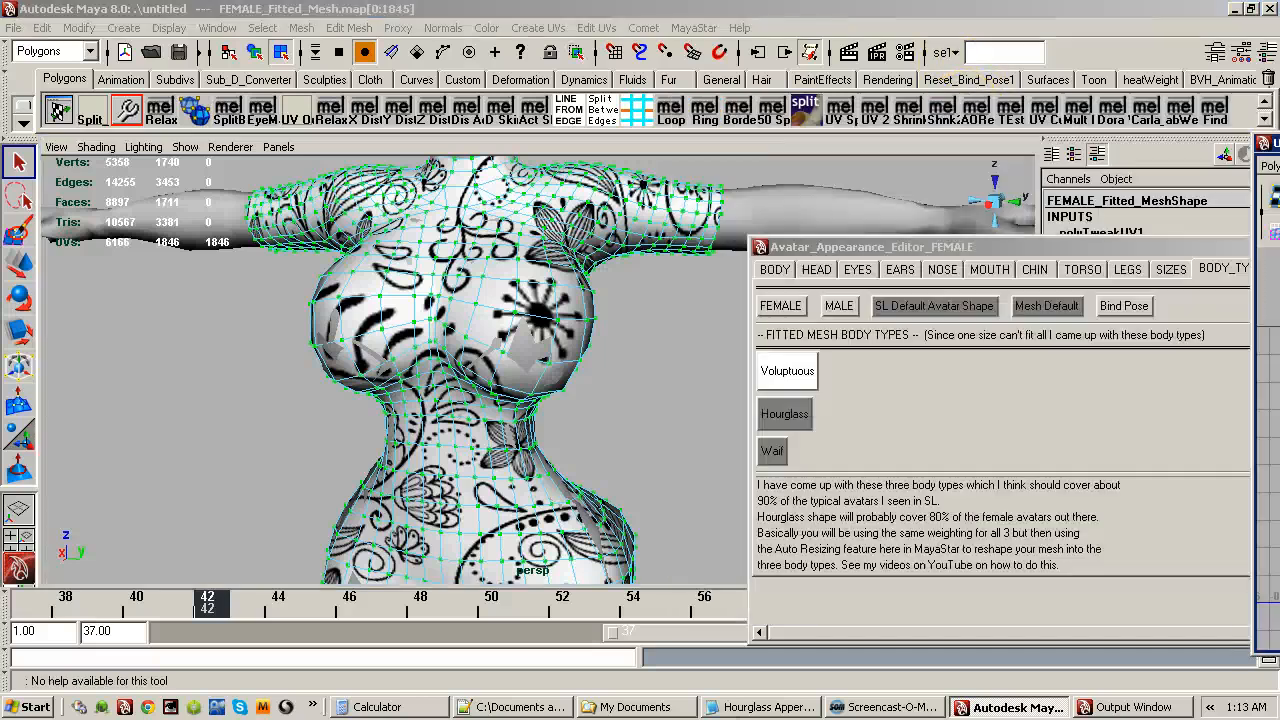
drag(1000, 246, 987, 220)
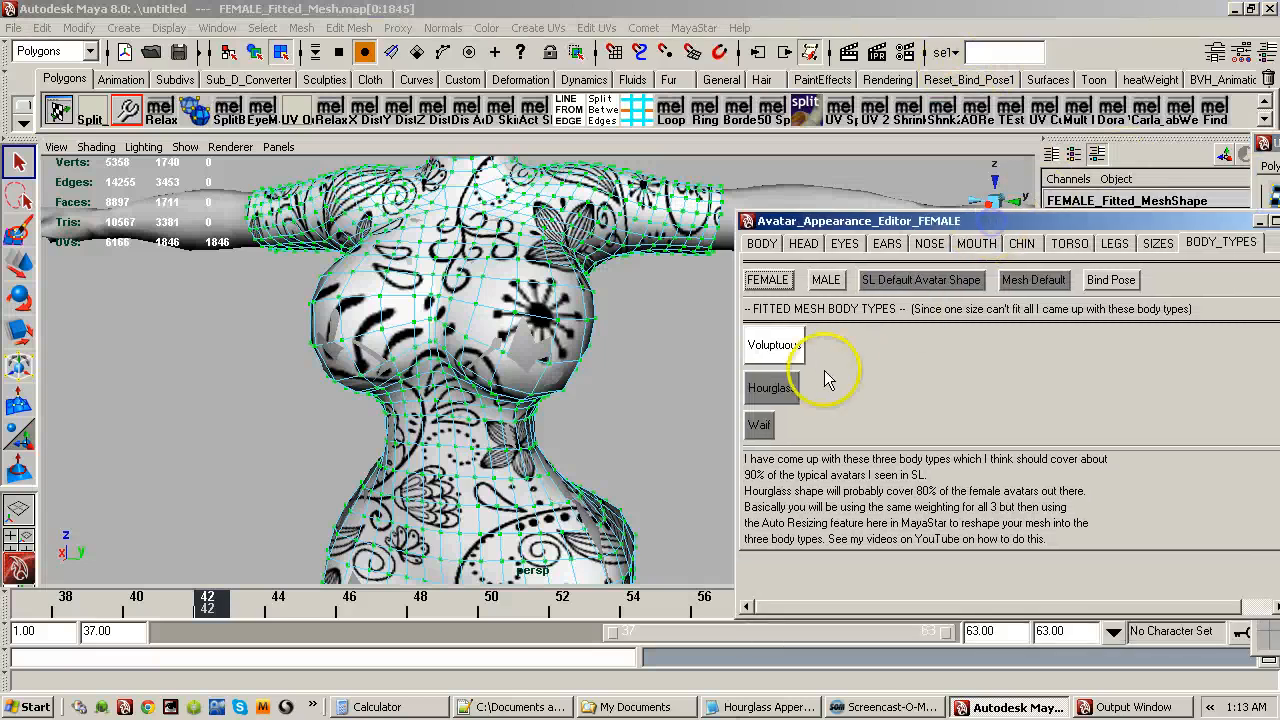
click(786, 394)
click(770, 430)
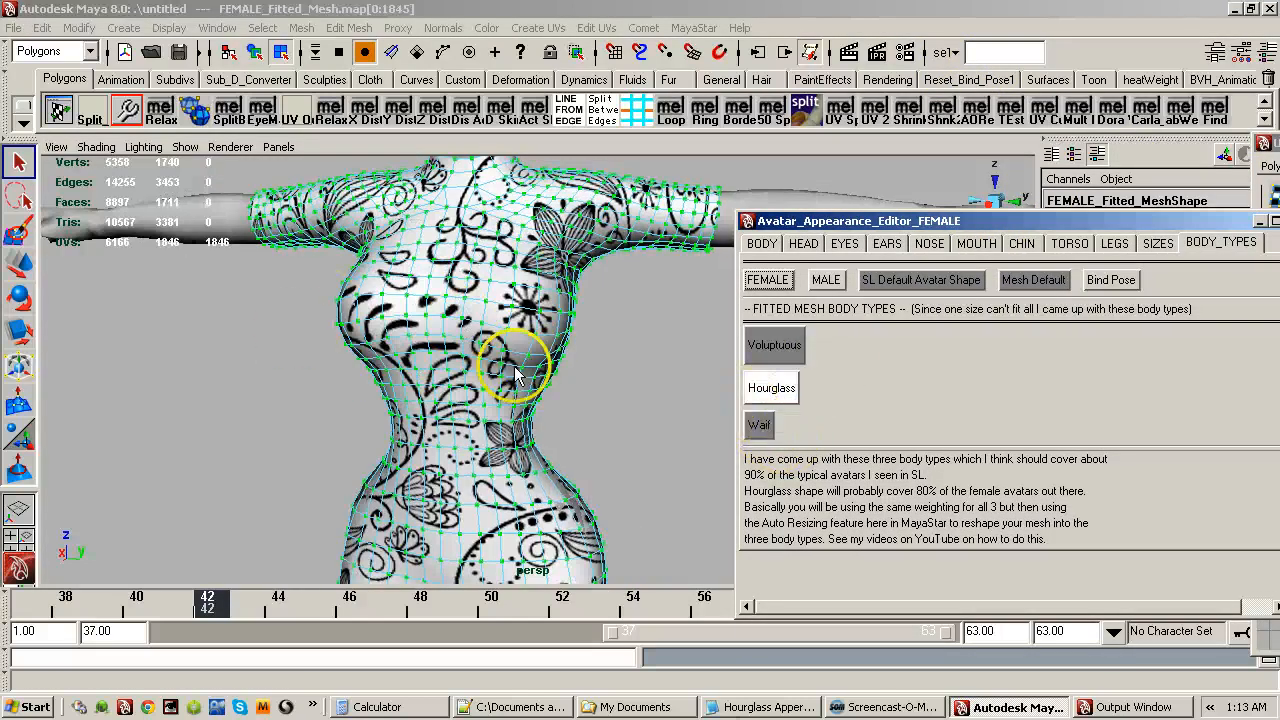
Relax the dress's UVs again on the Hourglass body type.
drag(1278, 142, 1180, 136)
click(868, 163)
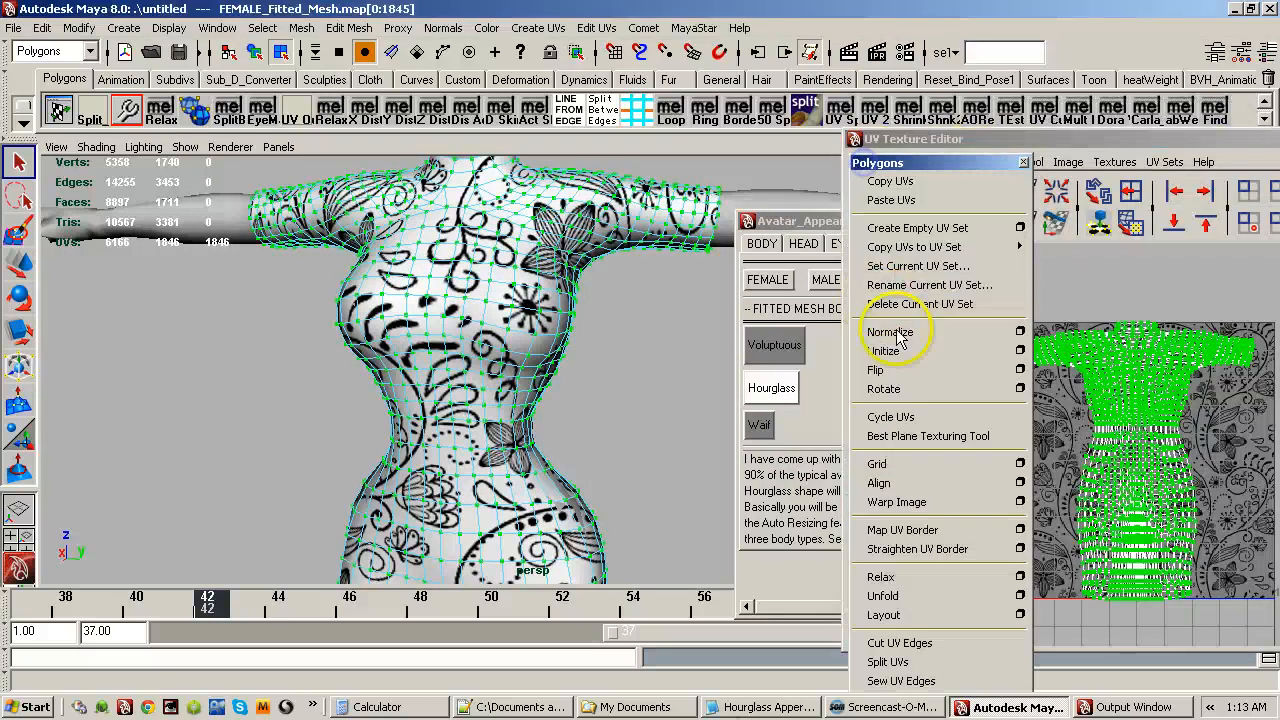
click(870, 580)
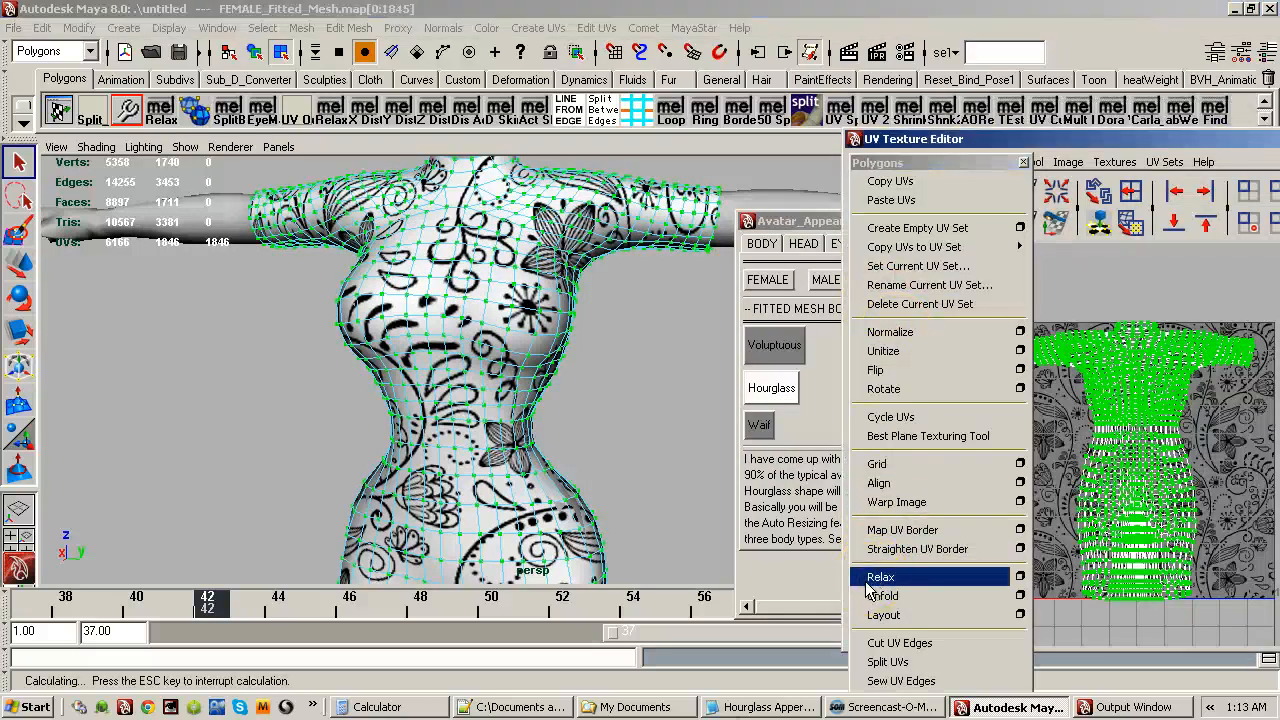
click(1023, 162)
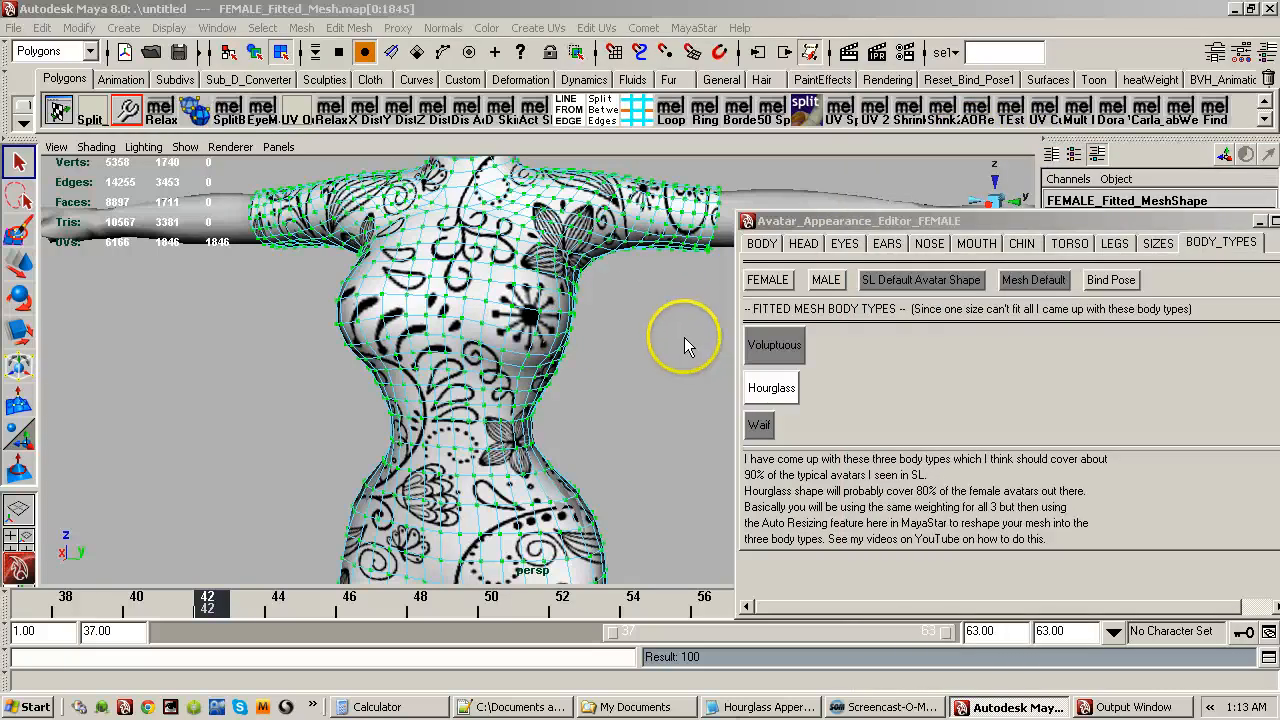
Return the dress to object selection mode and clear the Avatar Appearance Editor from the view.
alt+drag(605, 405, 586, 382)
alt+right_drag(586, 382, 489, 432)
key(F8)
click(884, 207)
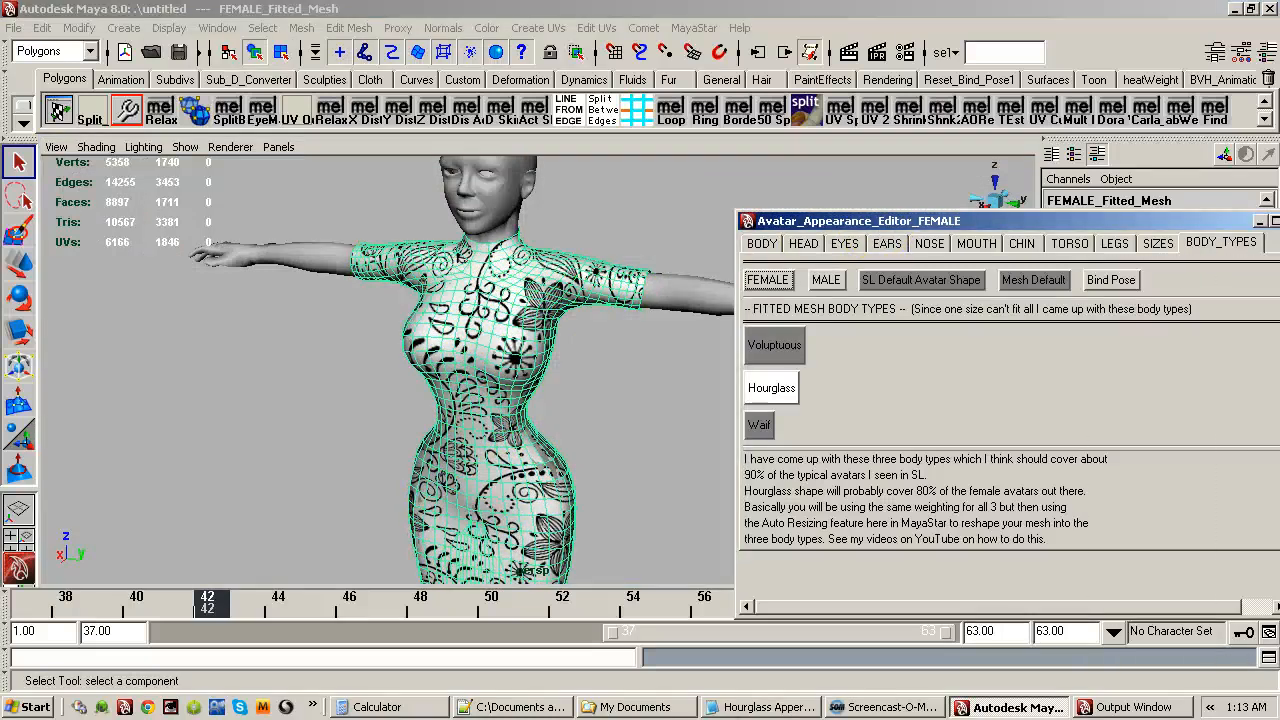
click(268, 108)
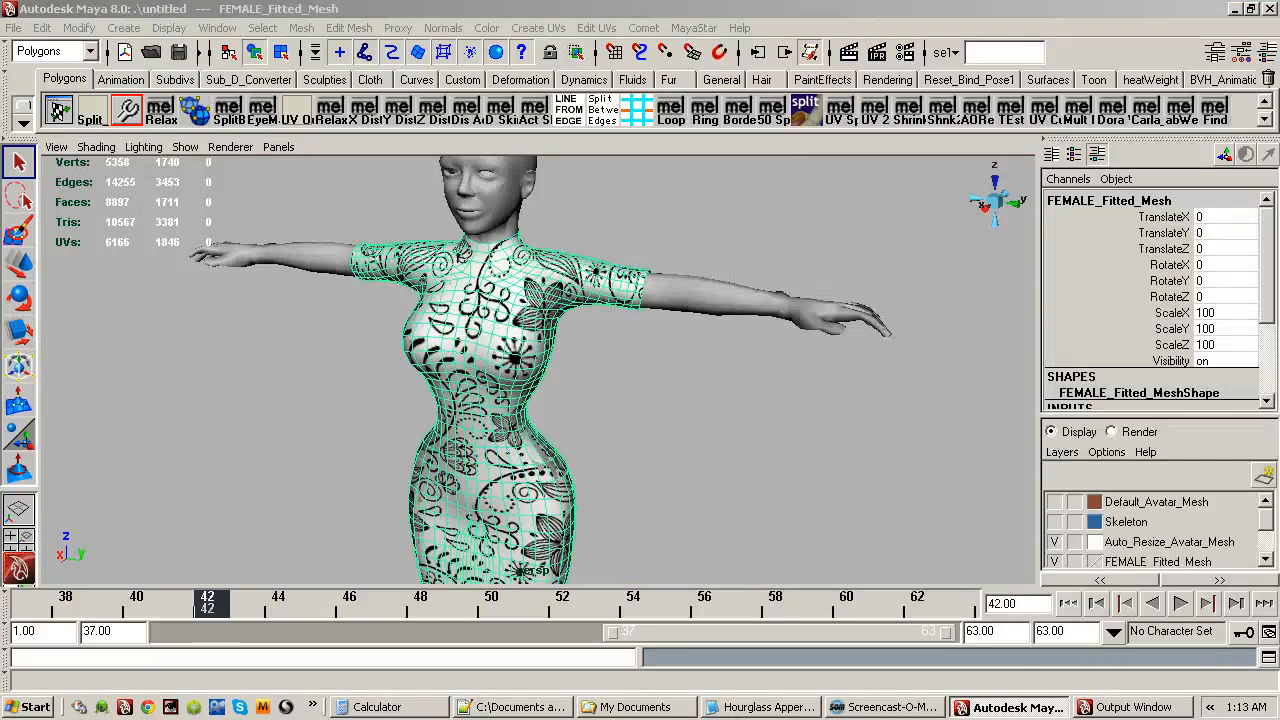
Duplicate the dress and rename the copy Dress_Hourglass.
click(38, 36)
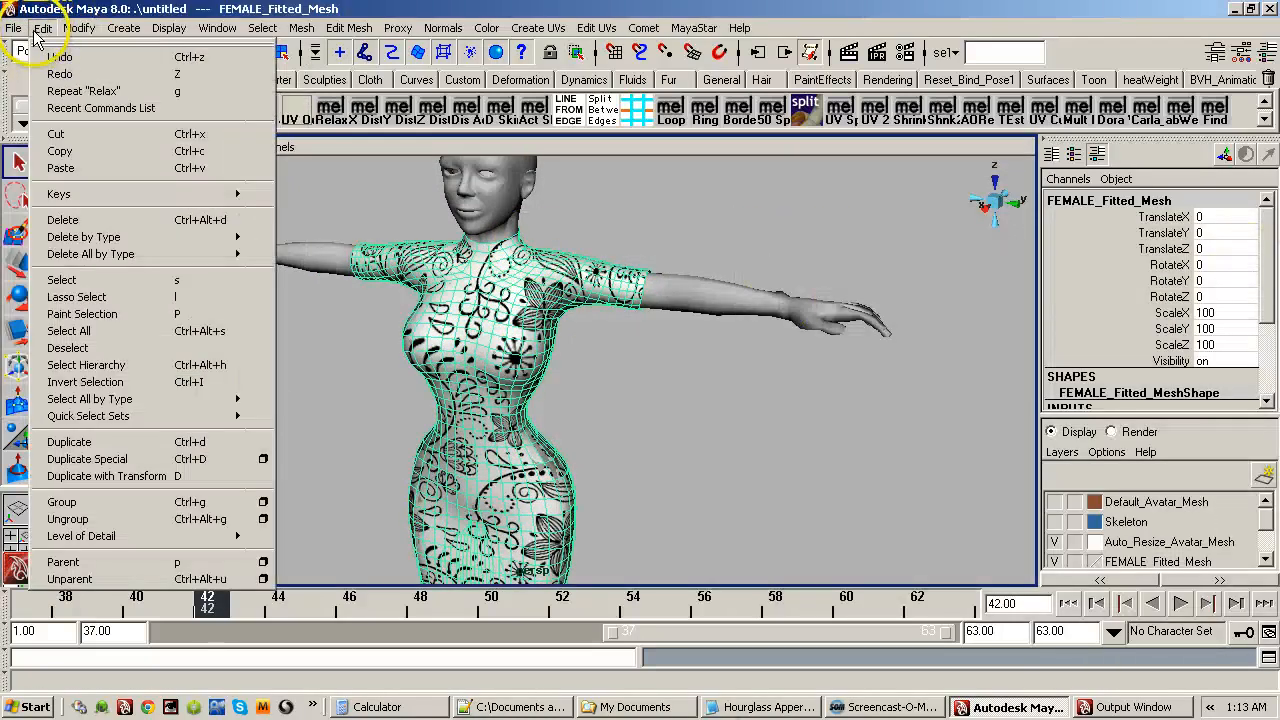
click(72, 443)
click(1143, 201)
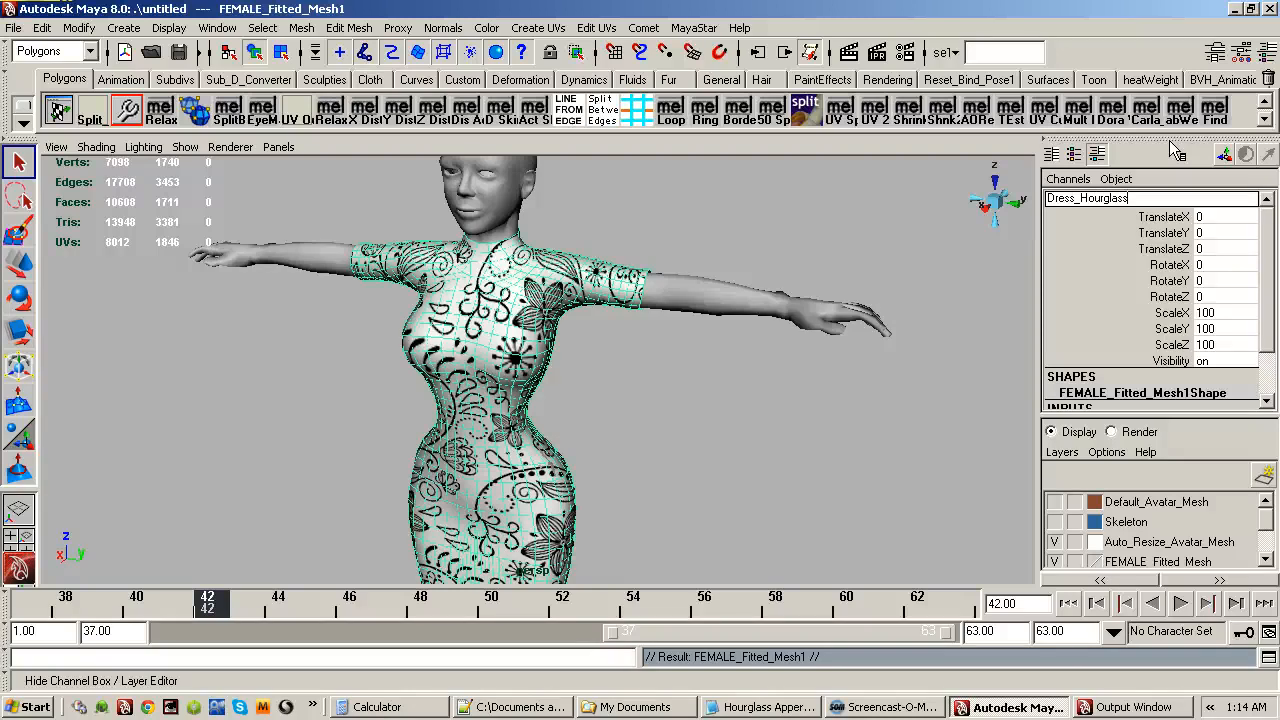
key(Return)
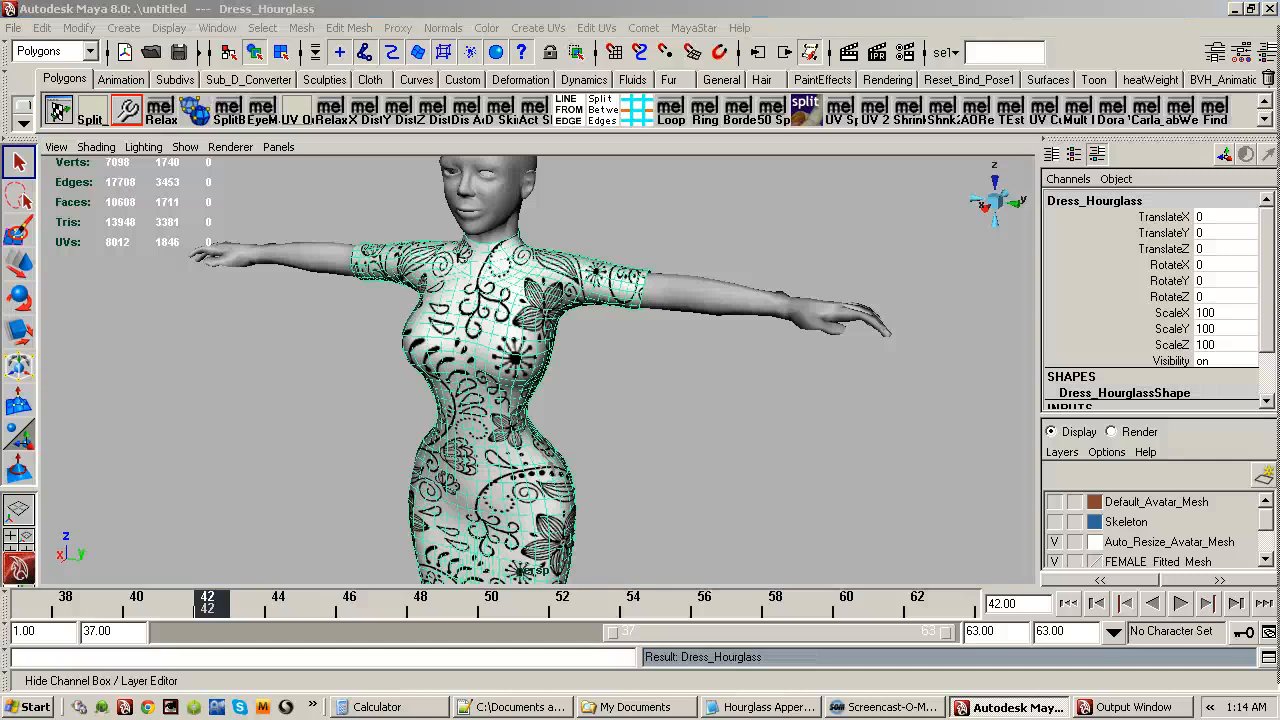
Bring up the Outliner and select the original FEMALE_Fitted_Mesh.
mouse_move(1279, 36)
mouse_down()
mouse_move(932, 106)
mouse_move(910, 84)
mouse_up()
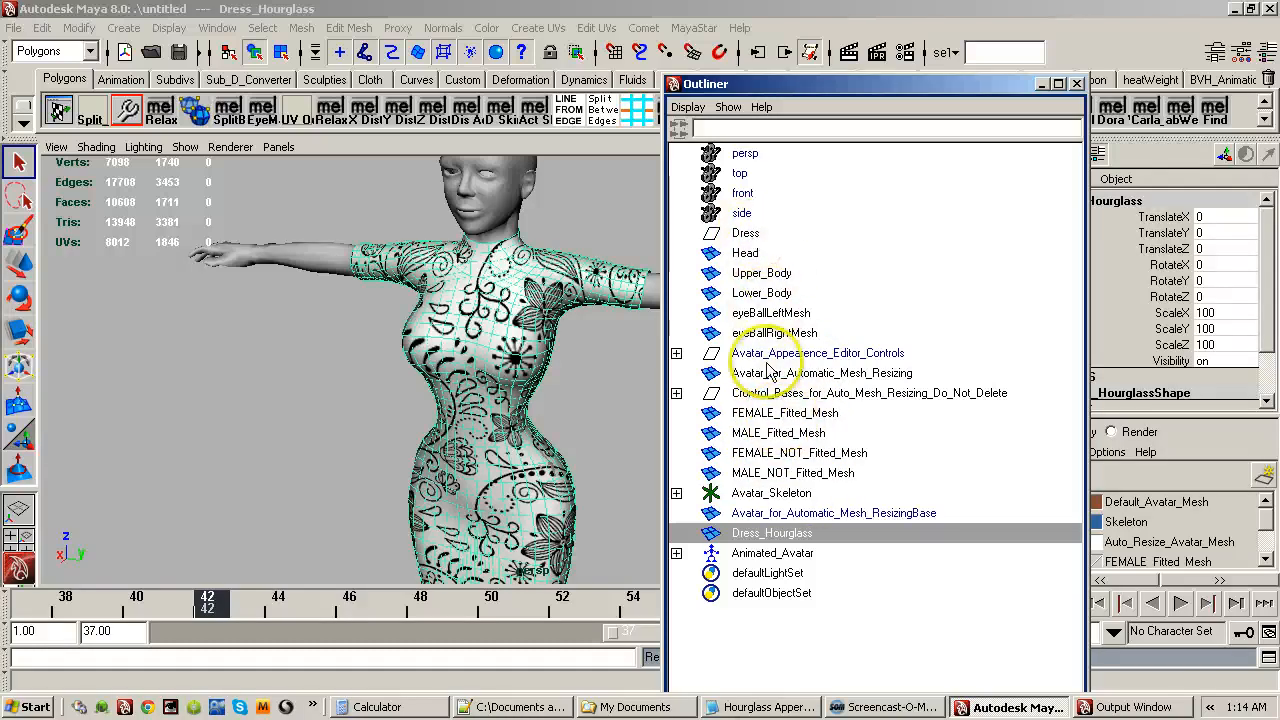
click(783, 414)
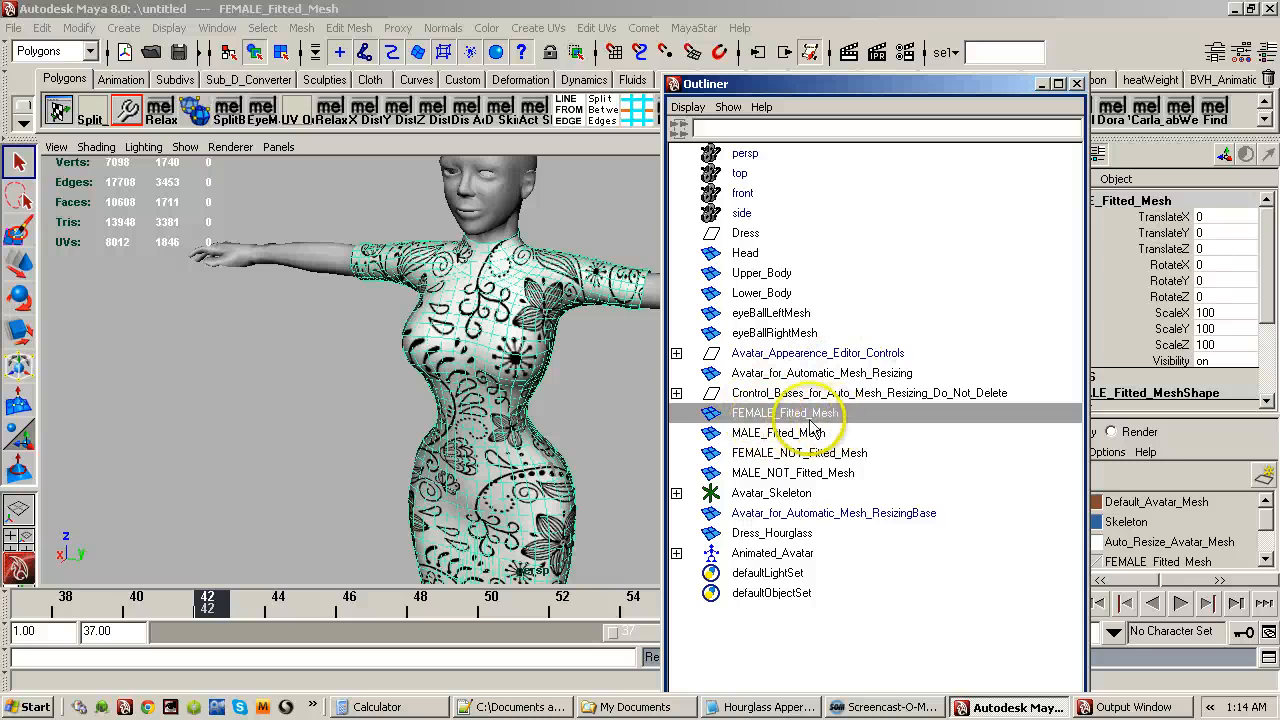
Hide the original FEMALE_Fitted_Mesh by turning its Visibility off and select the Dress_Hourglass copy.
click(1218, 362)
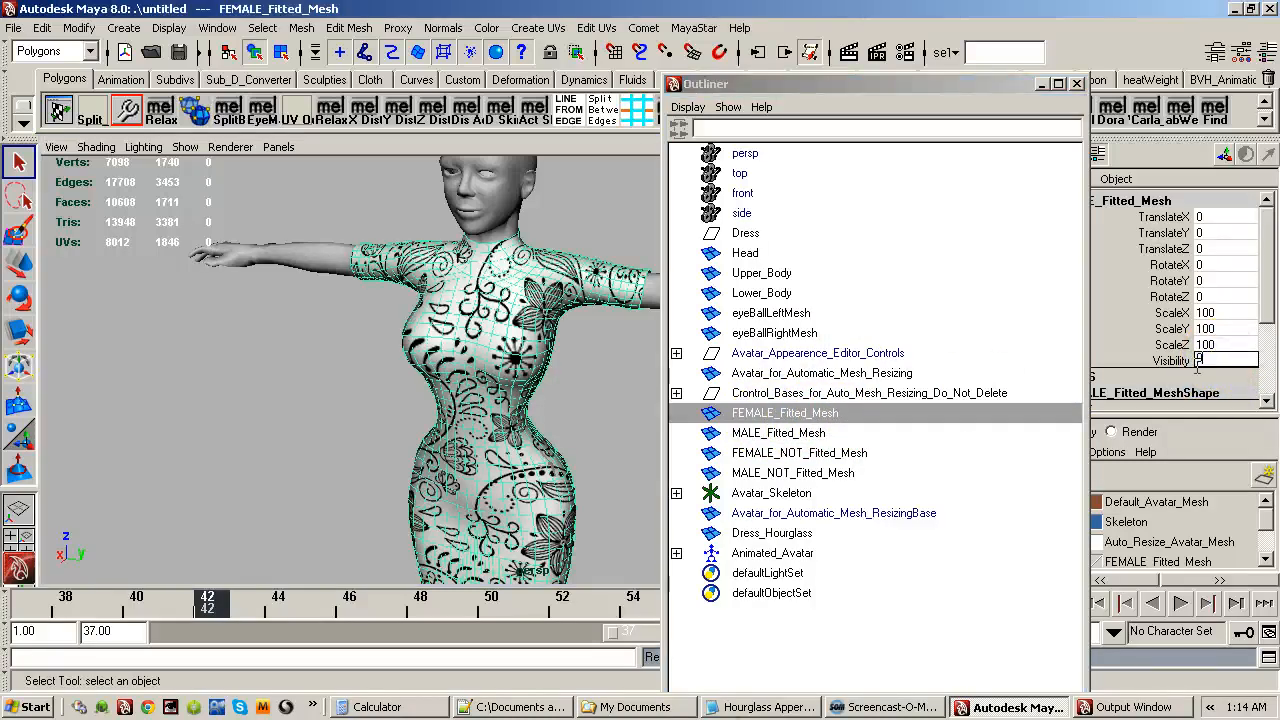
key(Return)
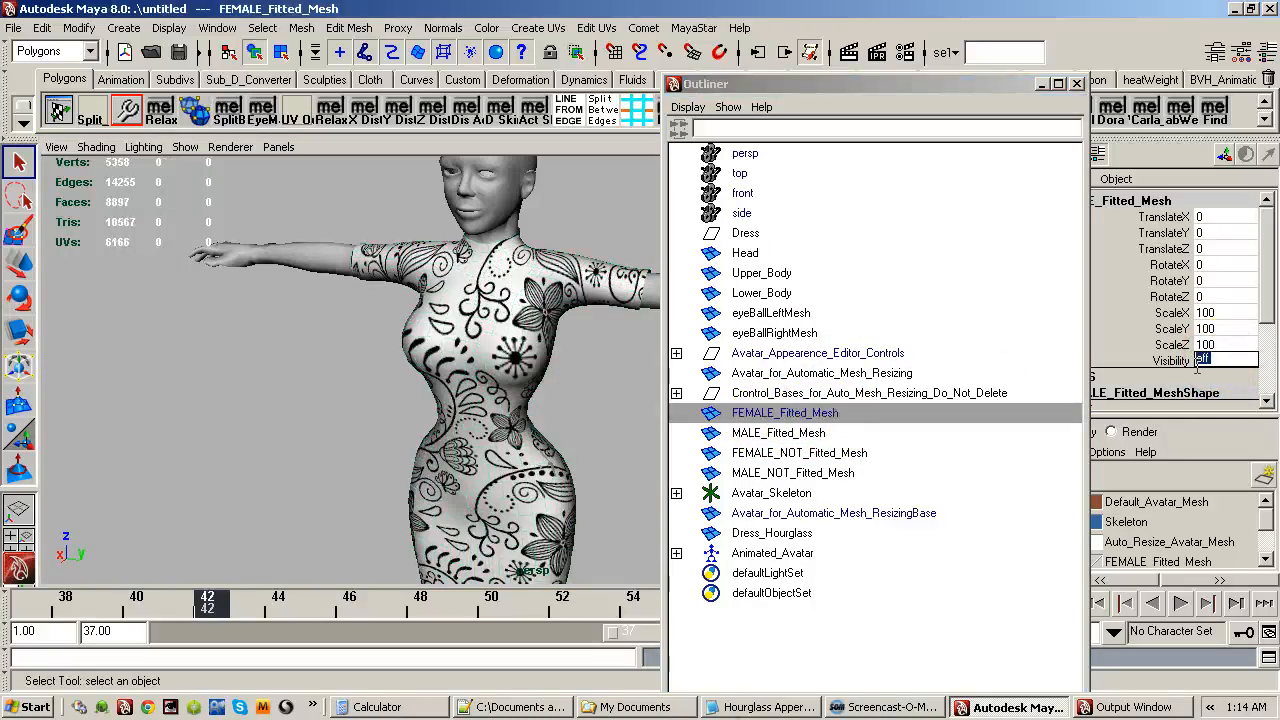
click(530, 340)
click(527, 365)
mouse_move(537, 380)
alt+mouse_down()
mouse_move(500, 366)
mouse_move(543, 363)
alt+mouse_up()
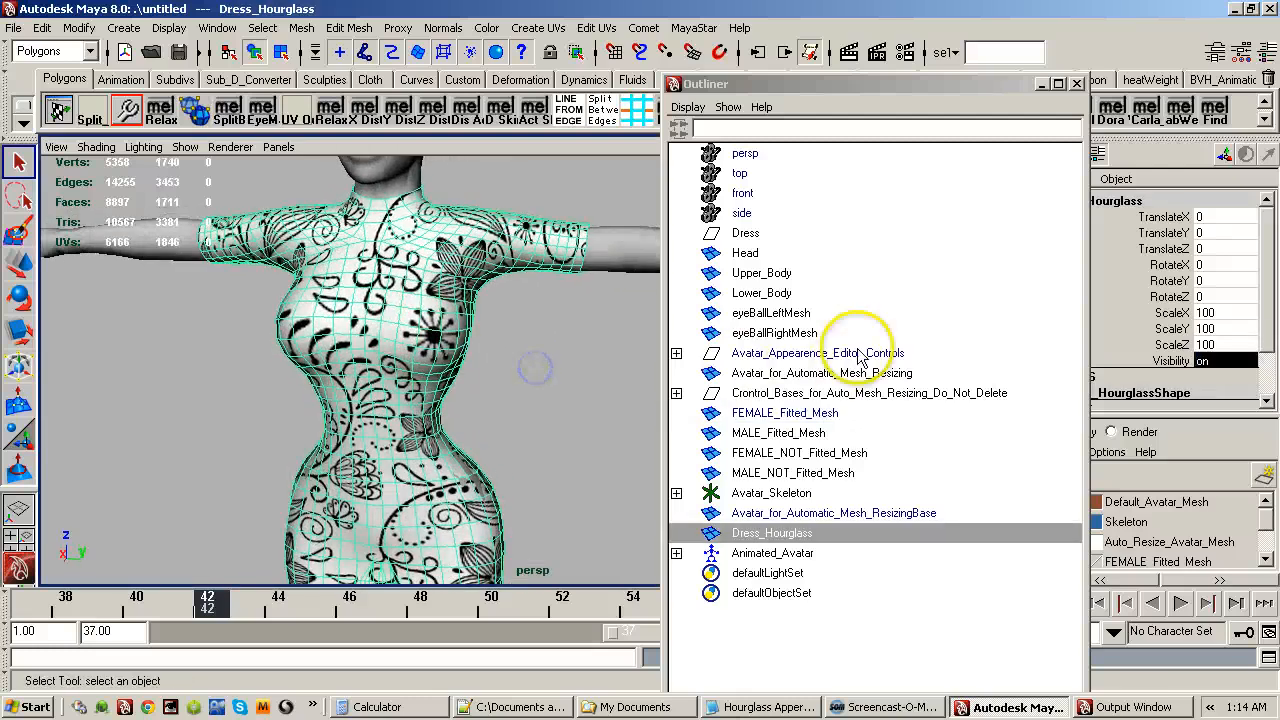
Check the Dress_Hourglass copy by switching its Visibility to 0 and back to 1, and inspect it from several angles.
double_click(1217, 362)
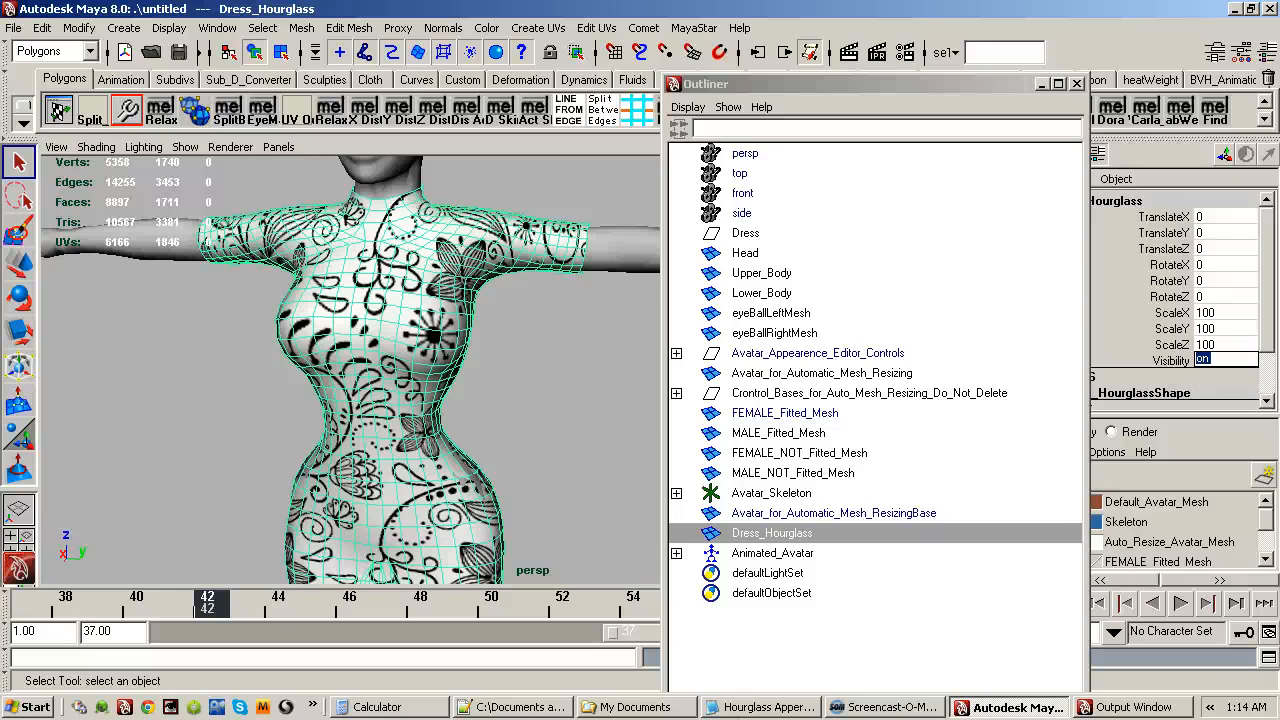
text(0)
key(Return)
text(1)
key(Return)
alt+right_drag(383, 347, 521, 317)
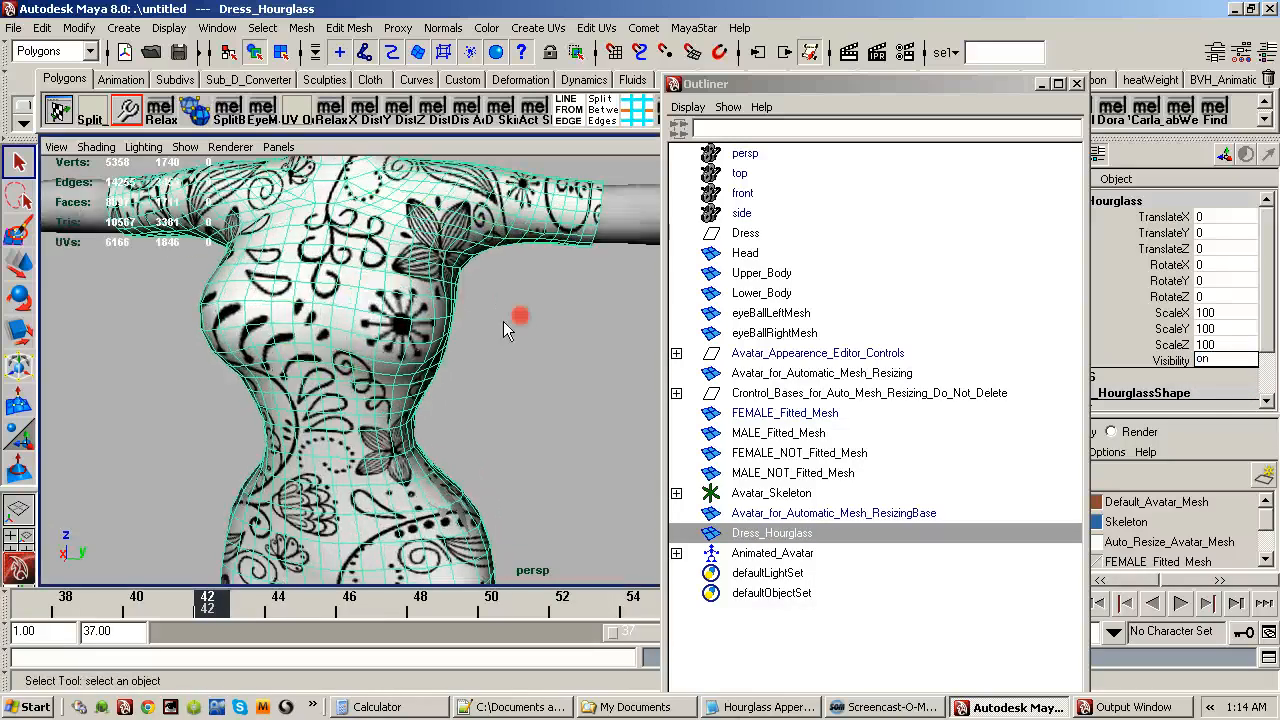
alt+middle_drag(521, 317, 563, 345)
alt+drag(472, 358, 531, 334)
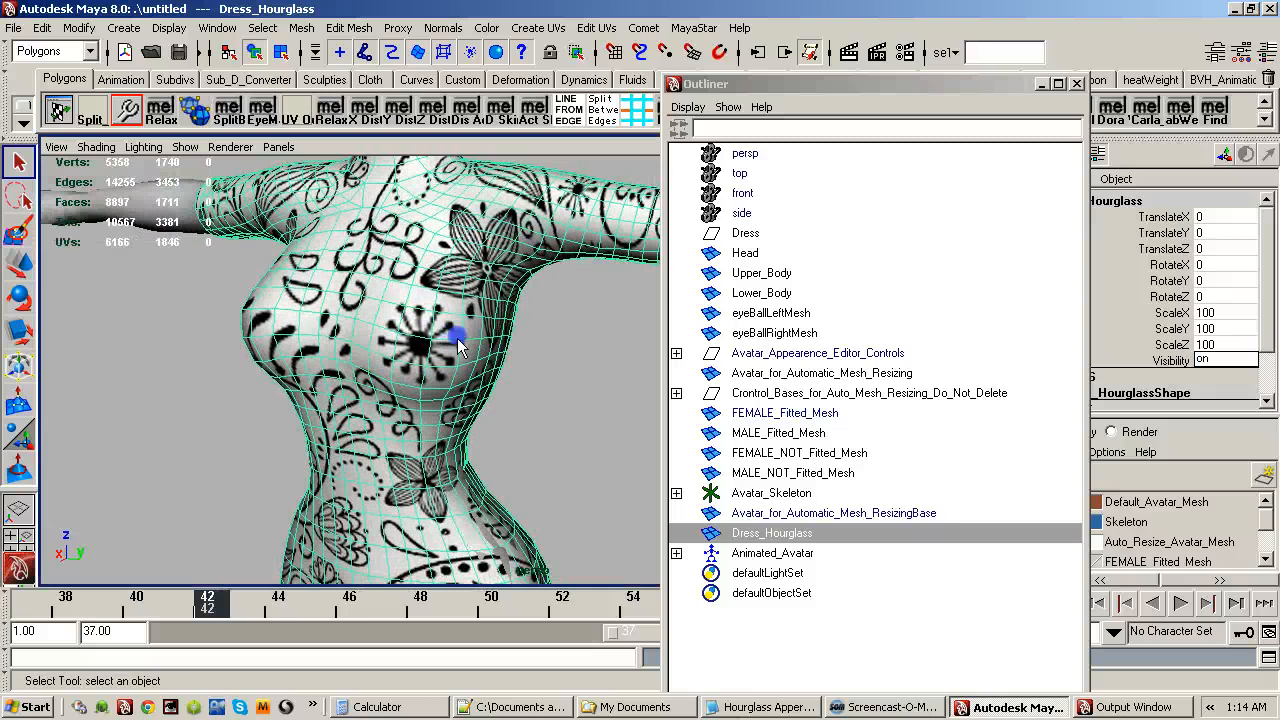
alt+right_drag(531, 334, 351, 363)
alt+drag(351, 363, 565, 352)
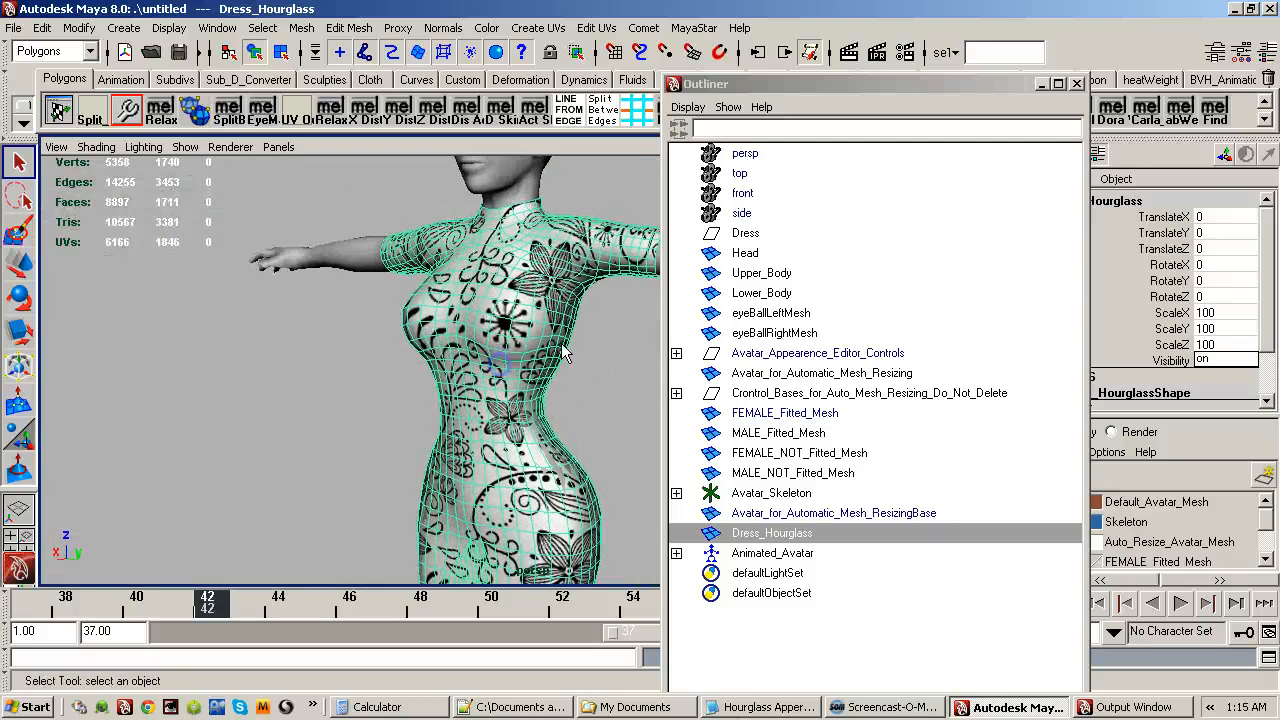
Close the Outliner and delete the construction history of Dress_Hourglass.
click(910, 84)
click(1076, 83)
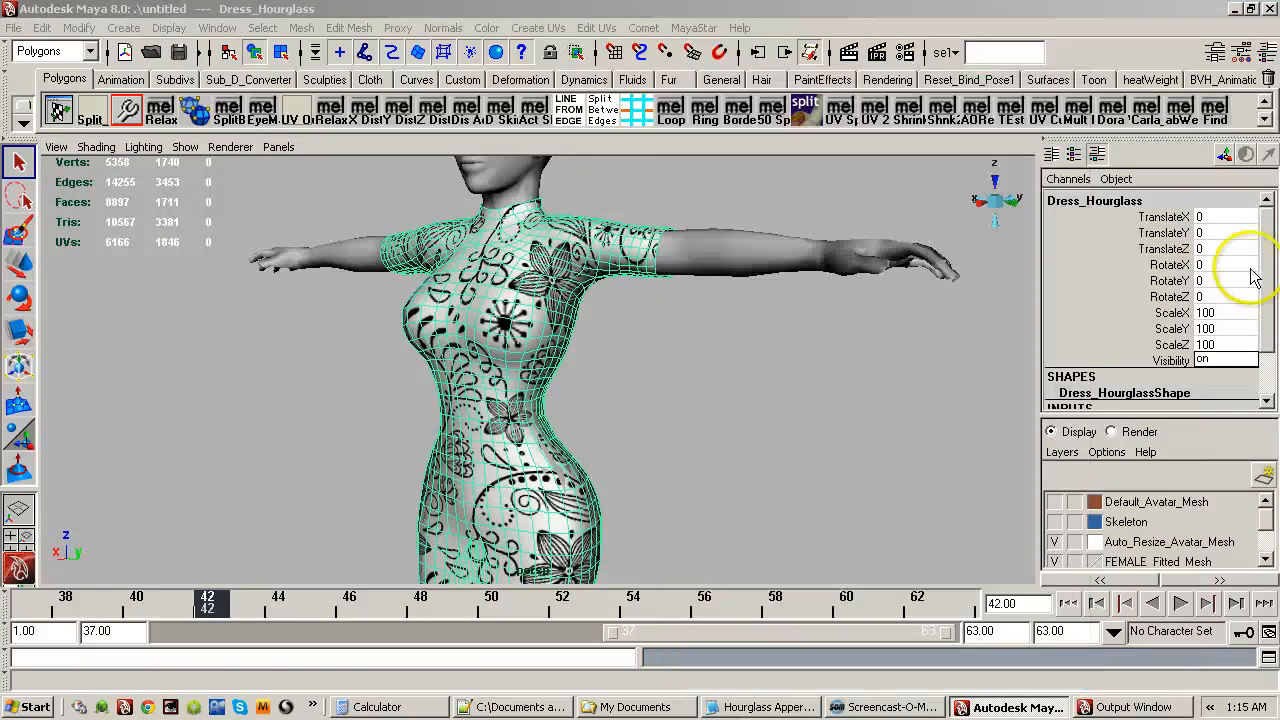
mouse_move(1268, 255)
mouse_down()
mouse_move(1268, 305)
mouse_move(1270, 236)
mouse_up()
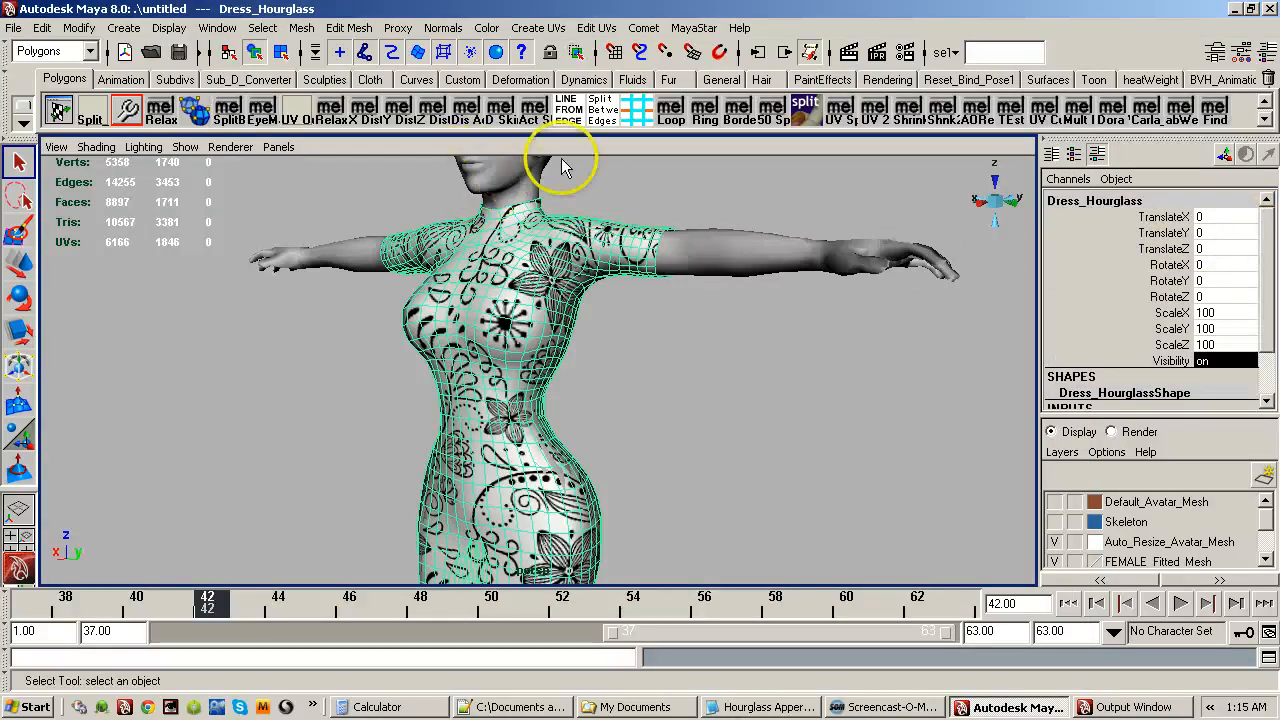
drag(1267, 240, 1273, 298)
click(706, 28)
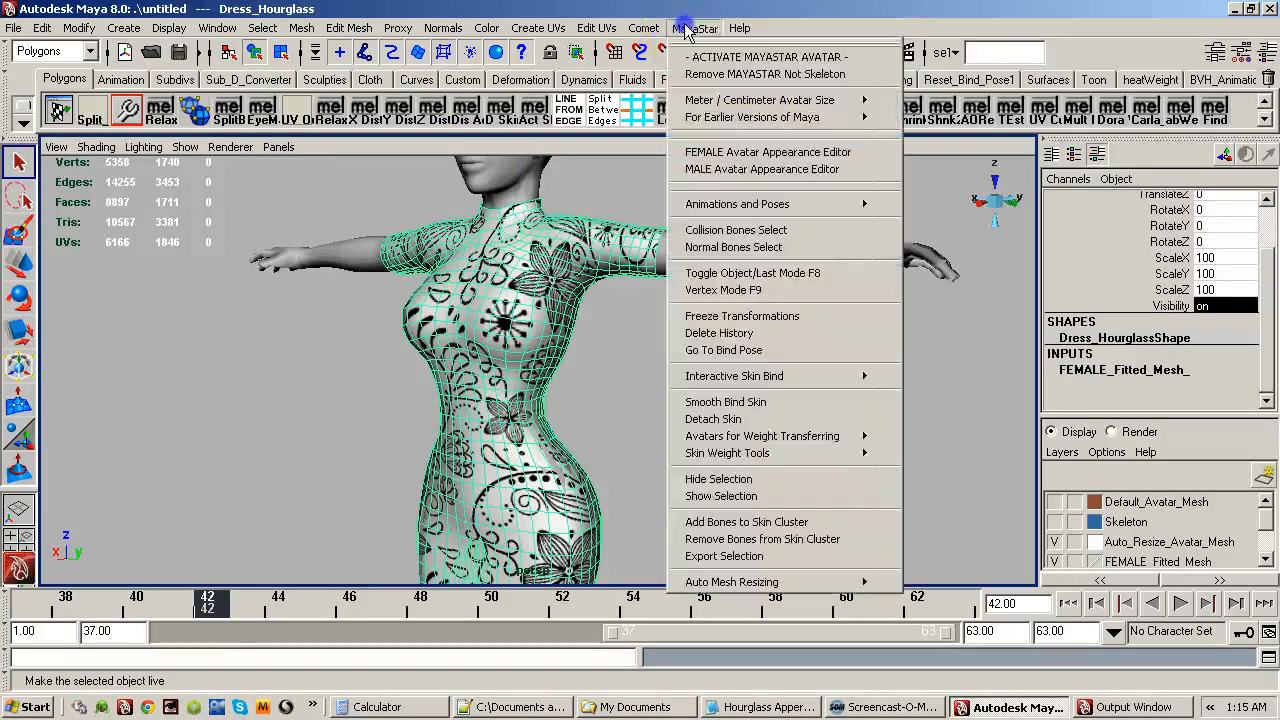
click(744, 332)
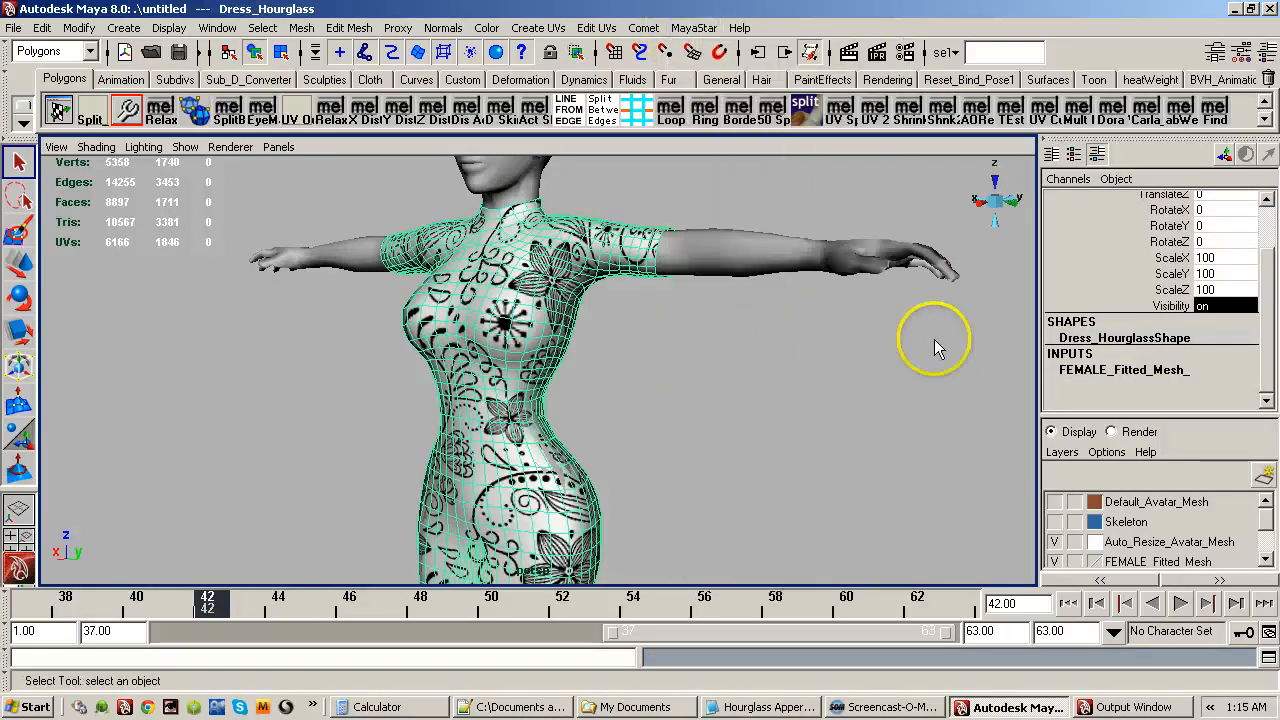
Examine the pattern and shape of Dress_Hourglass around the bust, waist and hips.
mouse_move(765, 329)
alt+mouse_down()
mouse_move(606, 360)
mouse_move(609, 429)
mouse_move(754, 351)
alt+mouse_up()
alt+right_drag(754, 351, 650, 323)
alt+drag(650, 323, 732, 338)
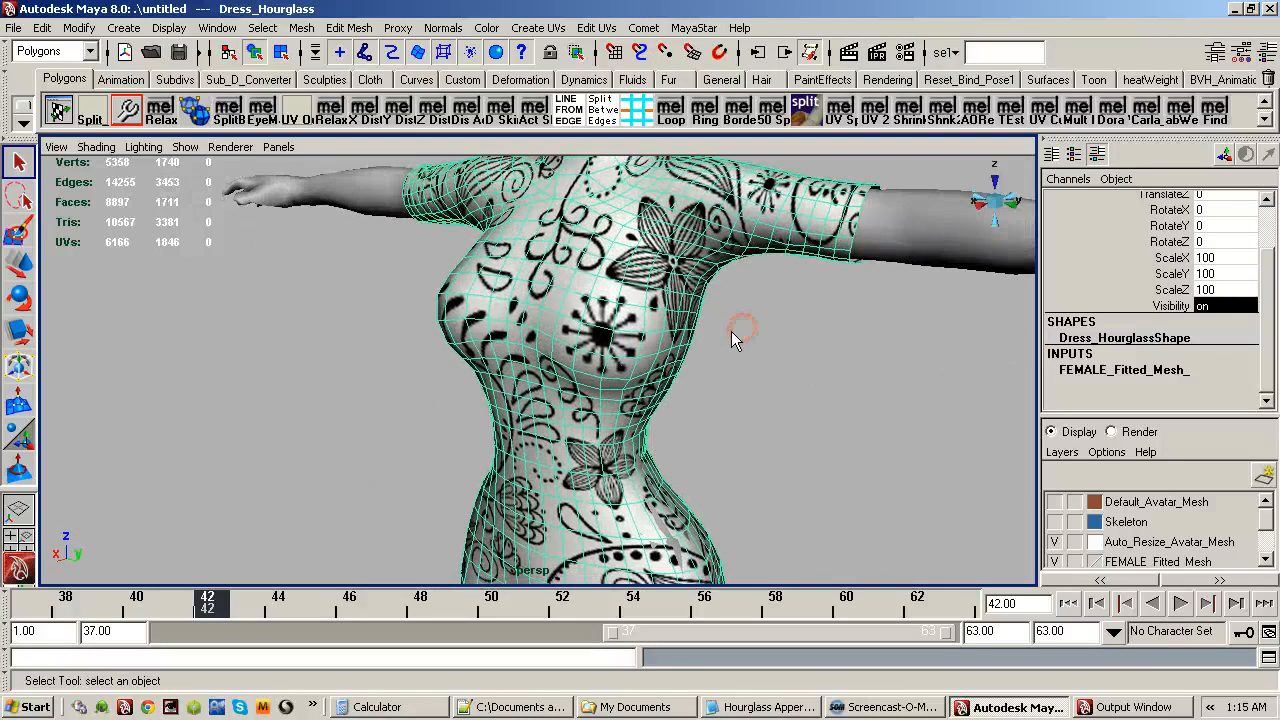
alt+drag(640, 333, 651, 387)
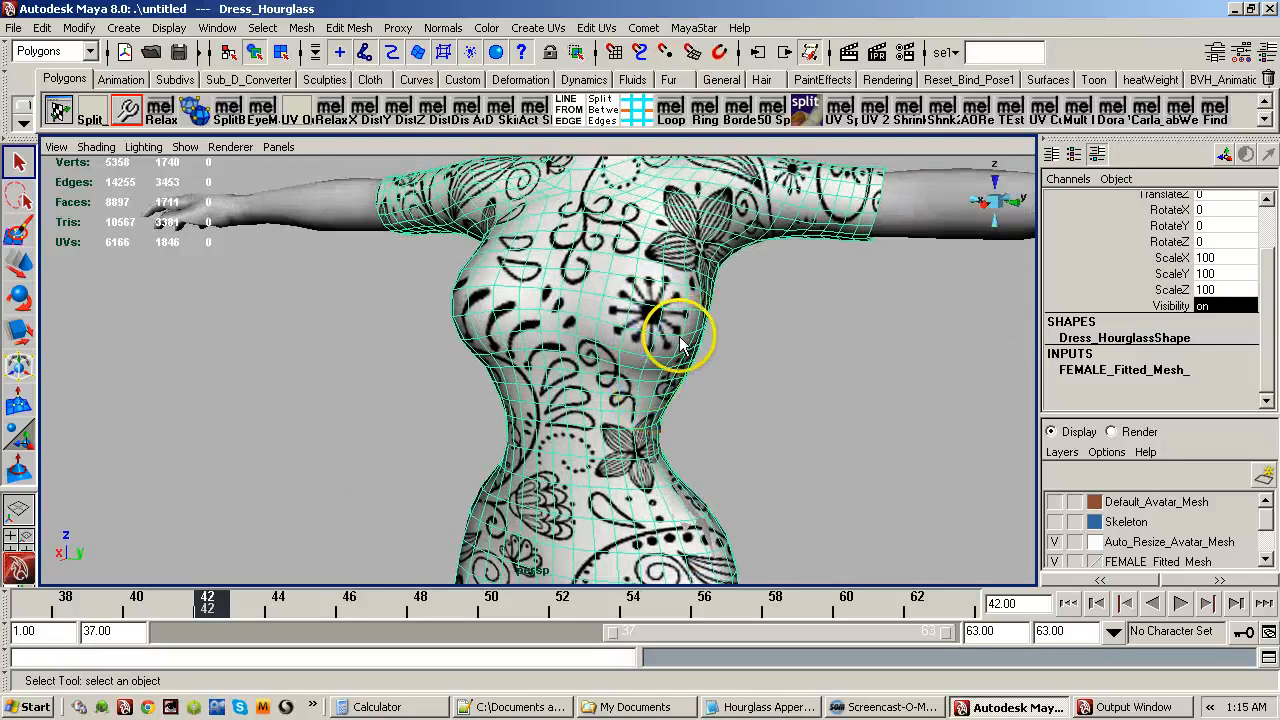
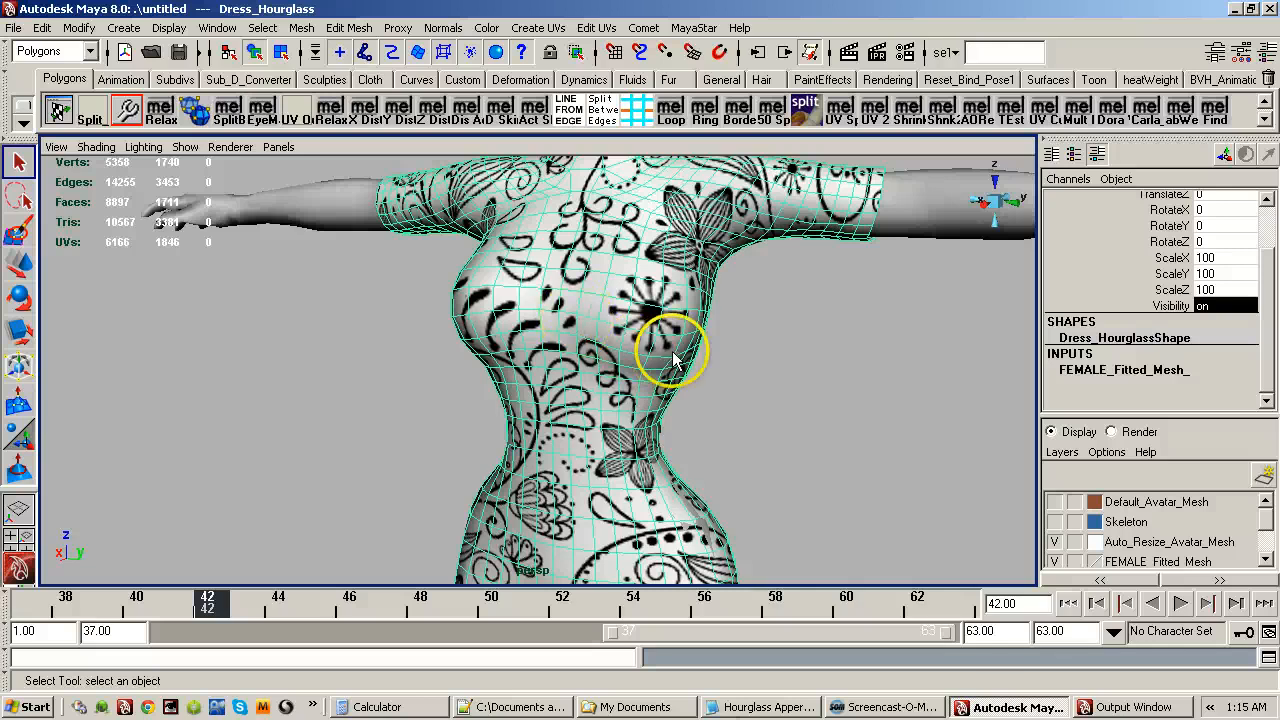
mouse_move(591, 349)
alt+mouse_down()
mouse_move(563, 437)
mouse_move(457, 363)
mouse_move(504, 350)
mouse_move(614, 443)
mouse_move(589, 357)
alt+mouse_up()
alt+right_drag(589, 357, 510, 362)
alt+drag(571, 380, 591, 405)
click(537, 450)
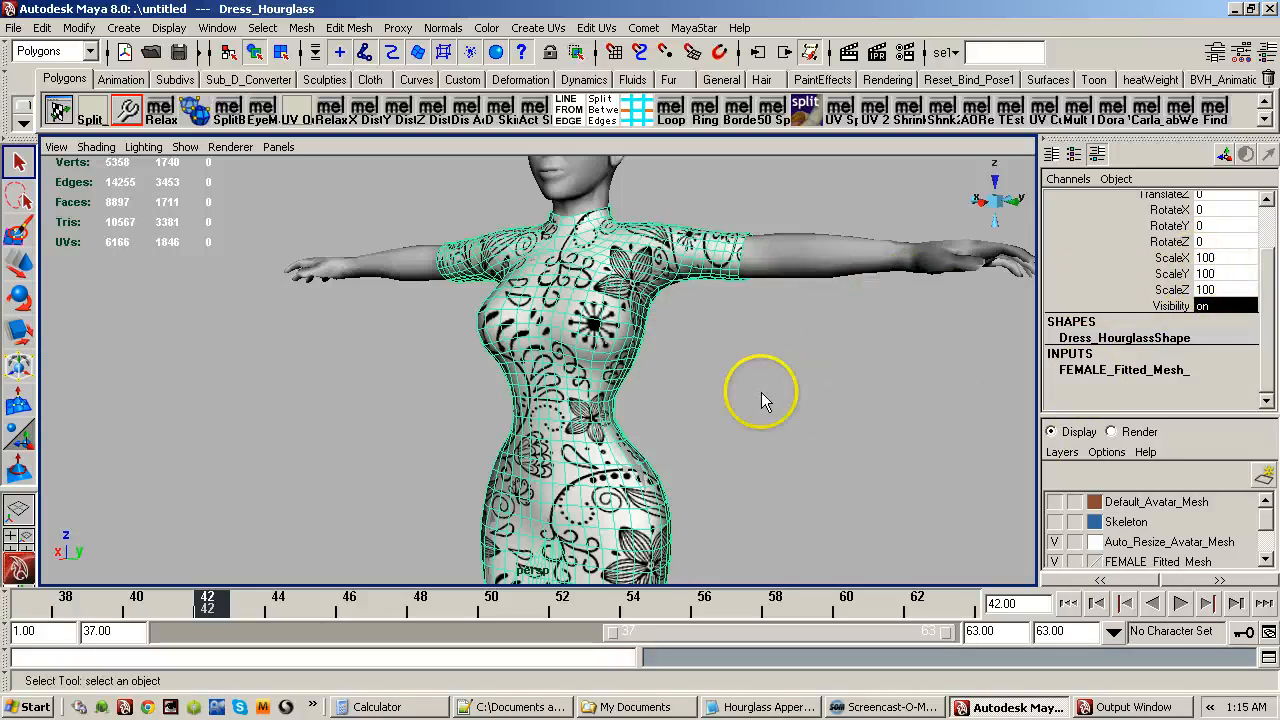
Freeze the transformations of Dress_Hourglass.
alt+drag(694, 391, 733, 471)
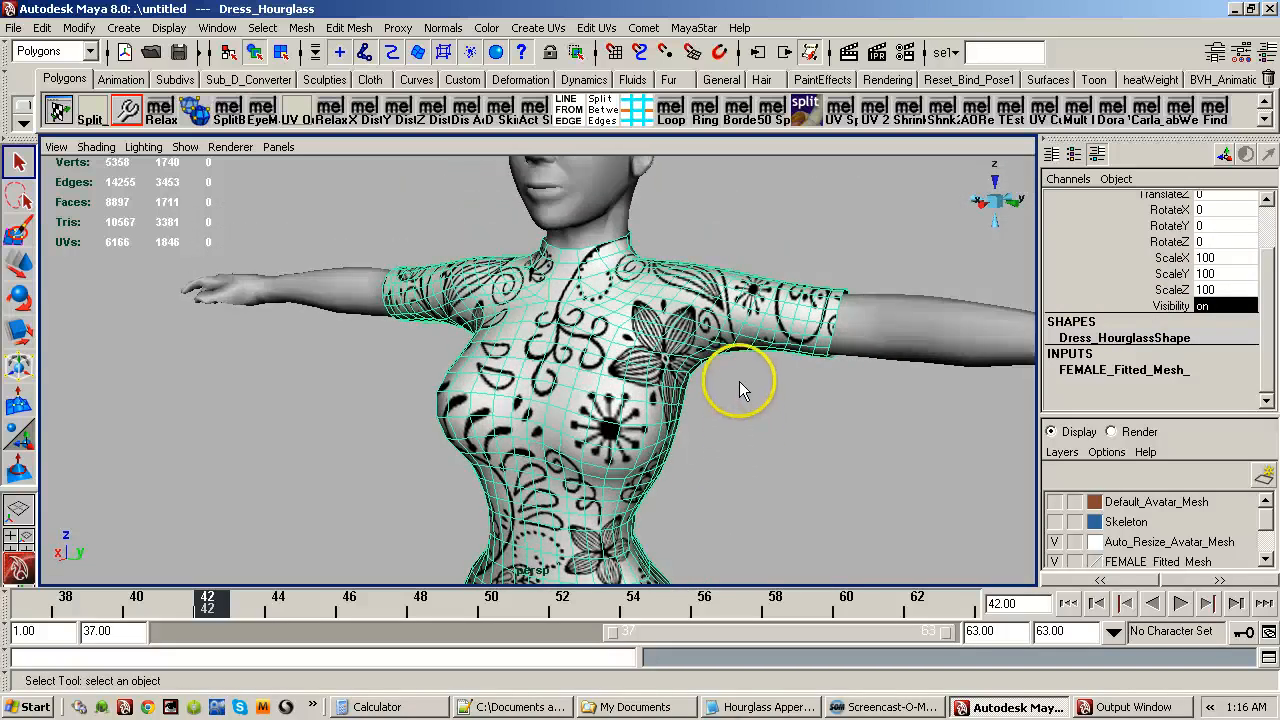
click(694, 27)
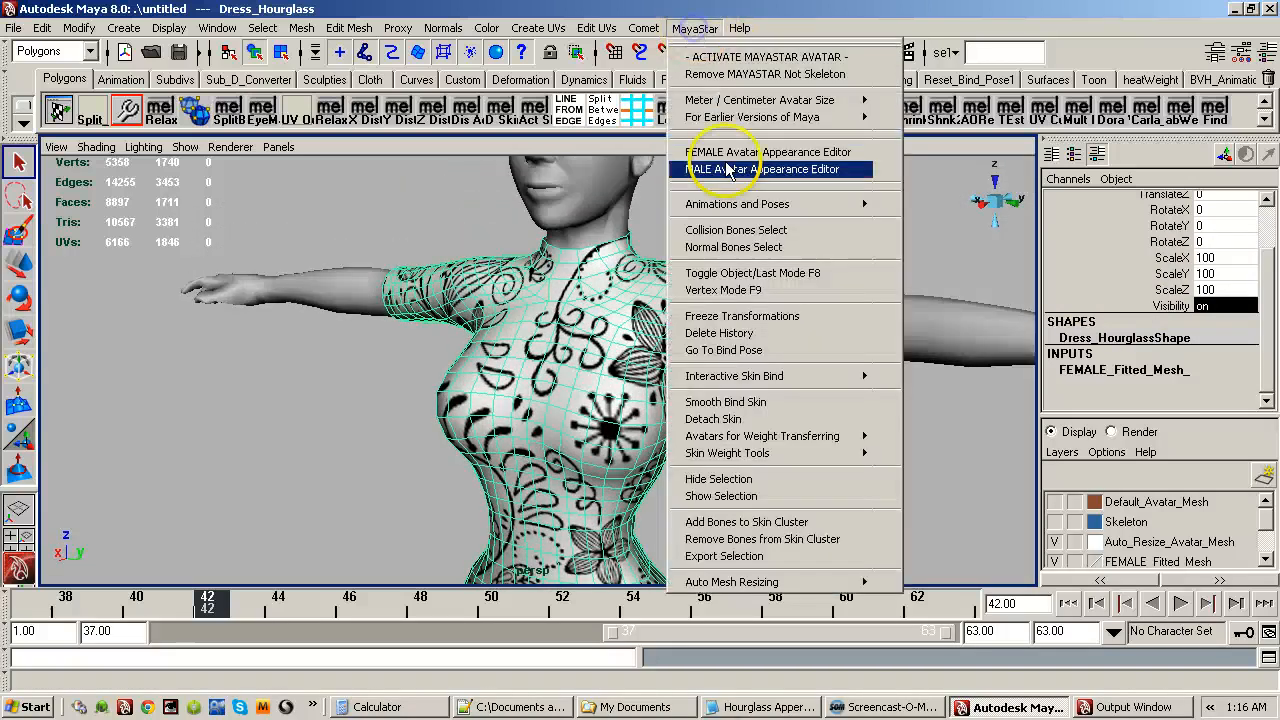
click(716, 318)
Inspect the texture on the dress's waist, bust and sleeves up close and review its frozen transform values.
alt+right_drag(788, 474, 686, 437)
alt+drag(686, 437, 578, 436)
alt+right_drag(578, 436, 706, 429)
alt+drag(706, 429, 705, 395)
alt+right_drag(705, 395, 706, 320)
alt+drag(706, 320, 708, 240)
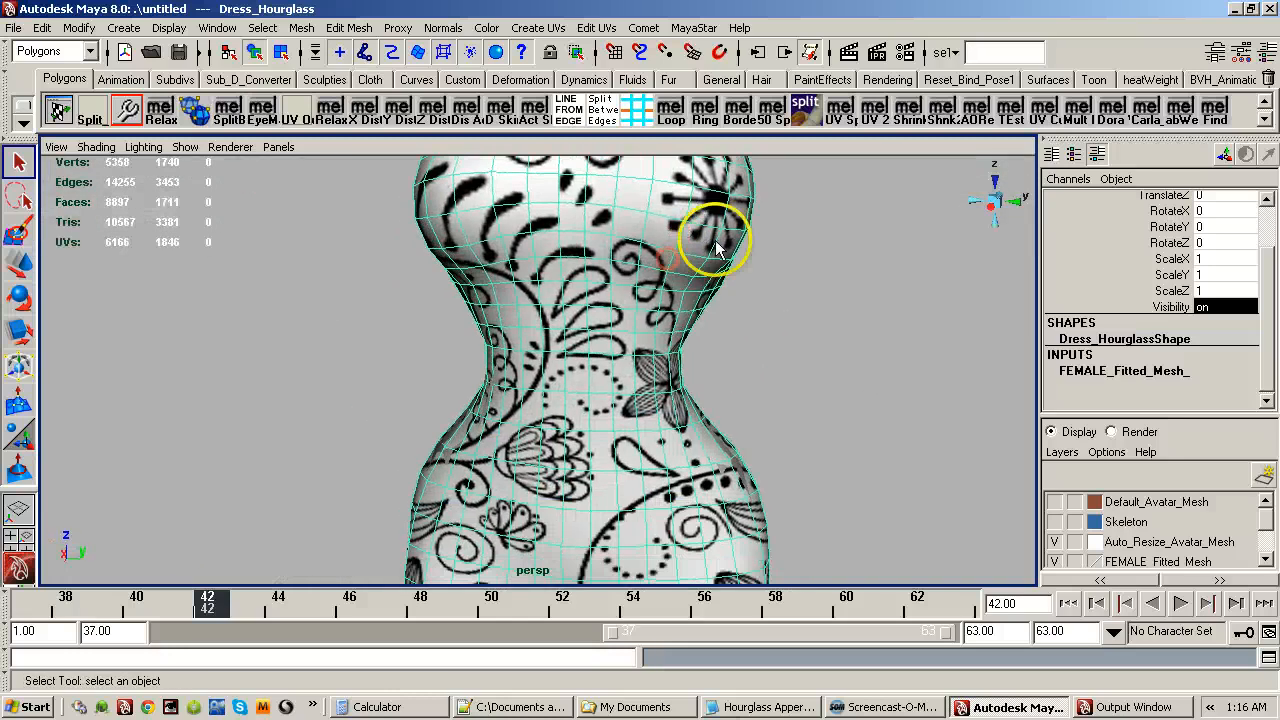
alt+drag(700, 383, 527, 397)
alt+right_drag(527, 397, 606, 289)
alt+drag(606, 289, 749, 349)
alt+middle_drag(715, 301, 686, 460)
alt+drag(686, 460, 716, 325)
alt+middle_drag(716, 325, 731, 434)
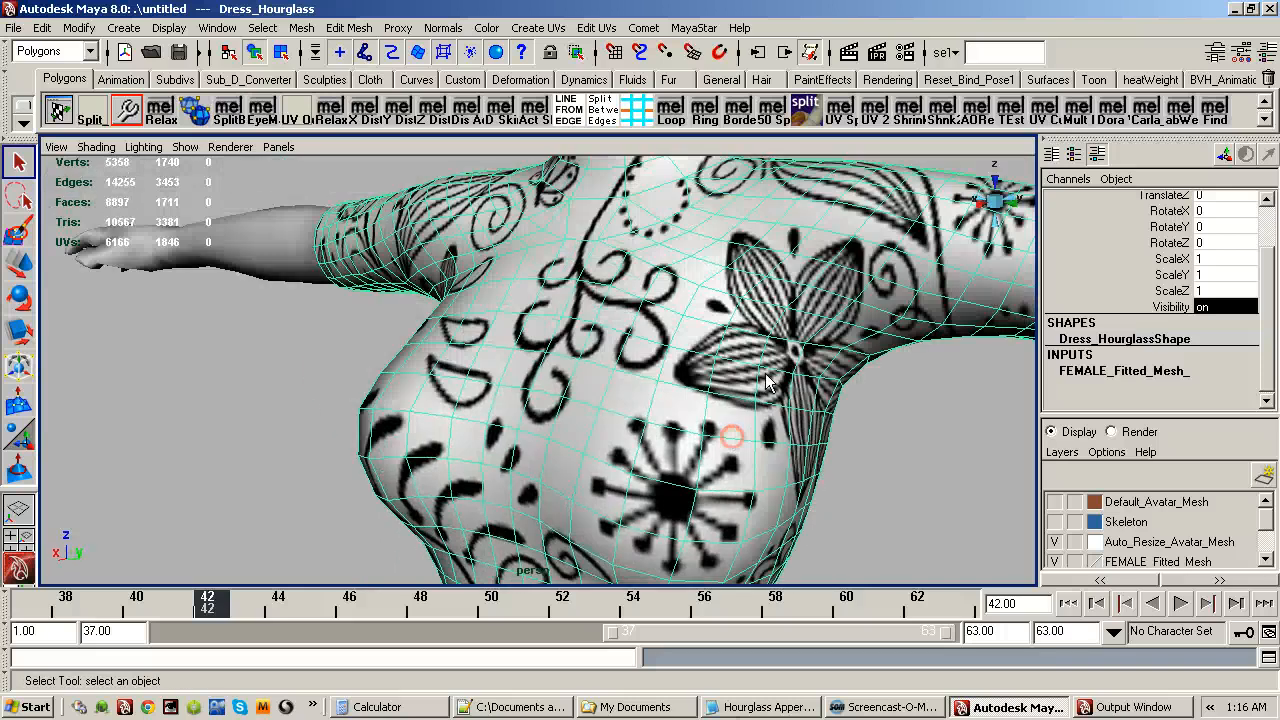
alt+right_drag(731, 434, 628, 373)
alt+drag(628, 373, 660, 380)
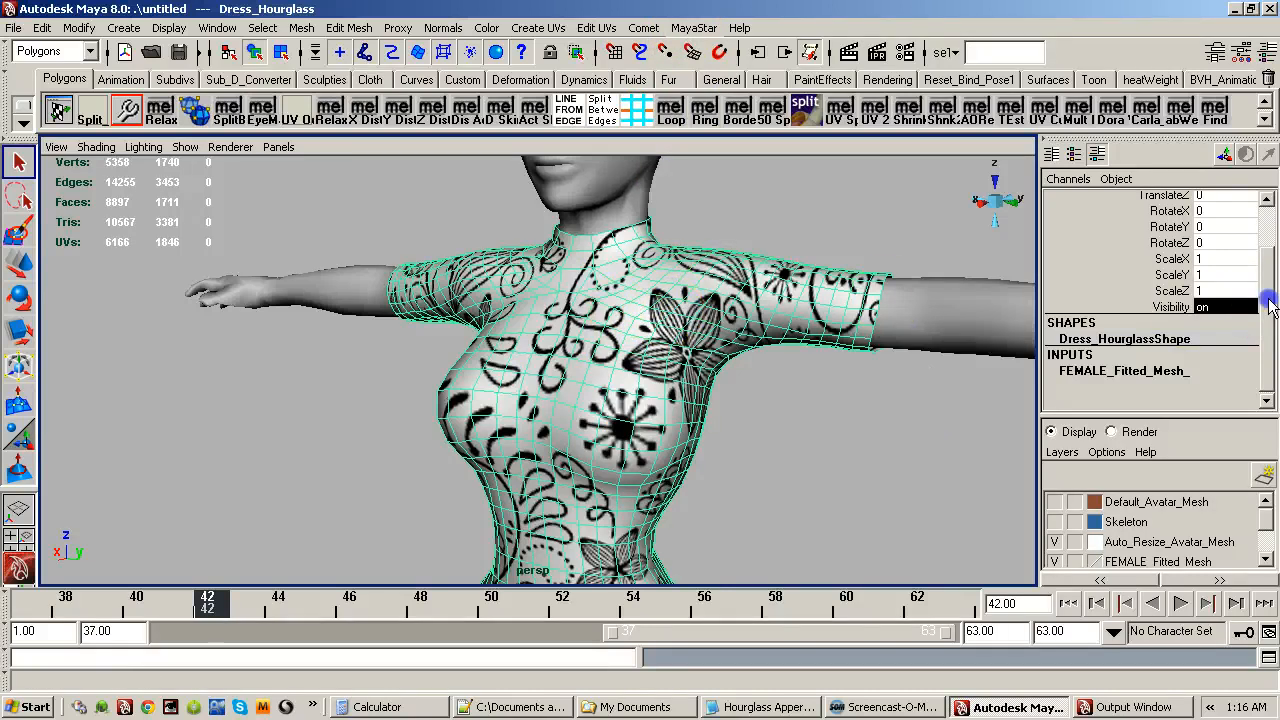
scroll(1268, 305, up, 2)
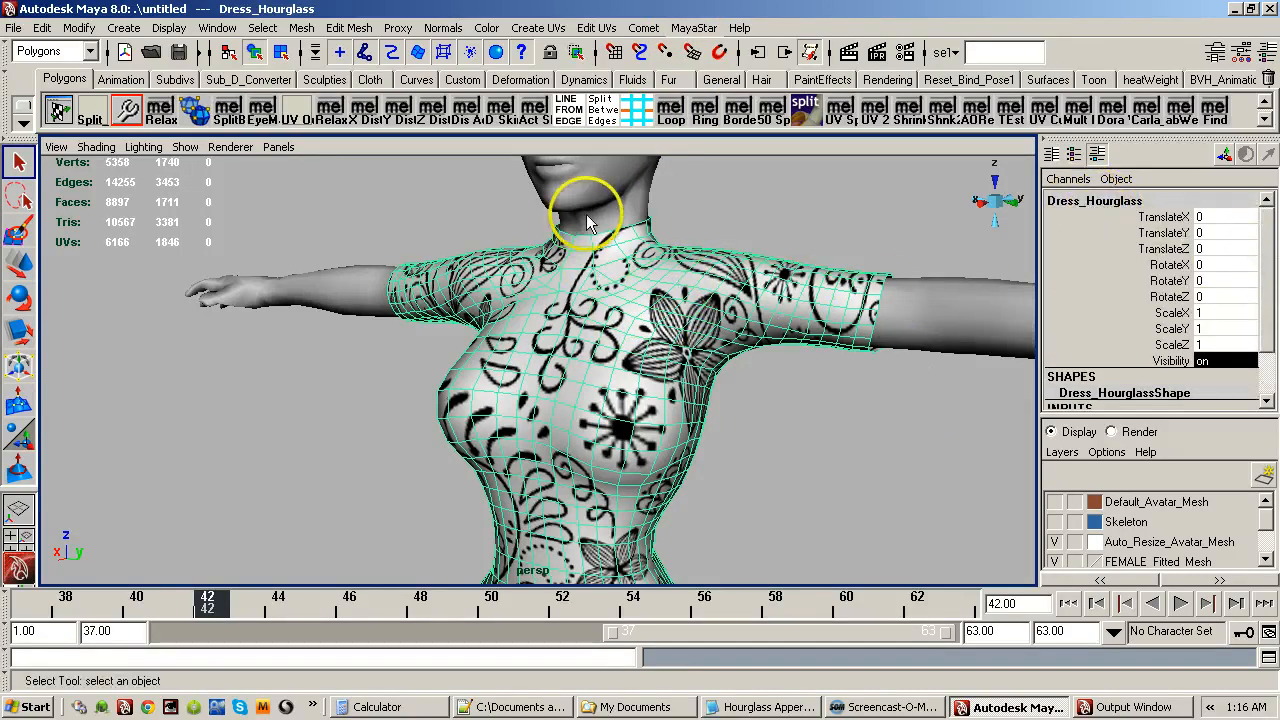
Detach the MayaStar command list as a floating window and select the avatar's collision bones.
click(693, 30)
click(690, 42)
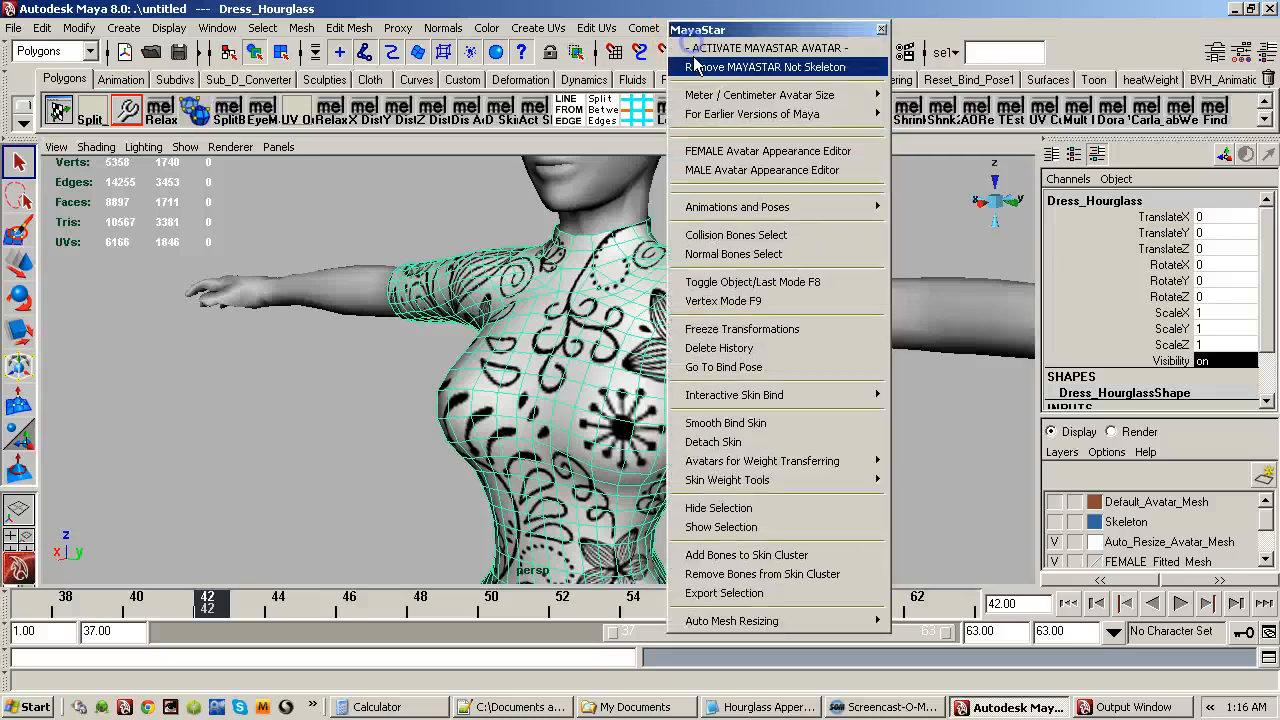
click(748, 236)
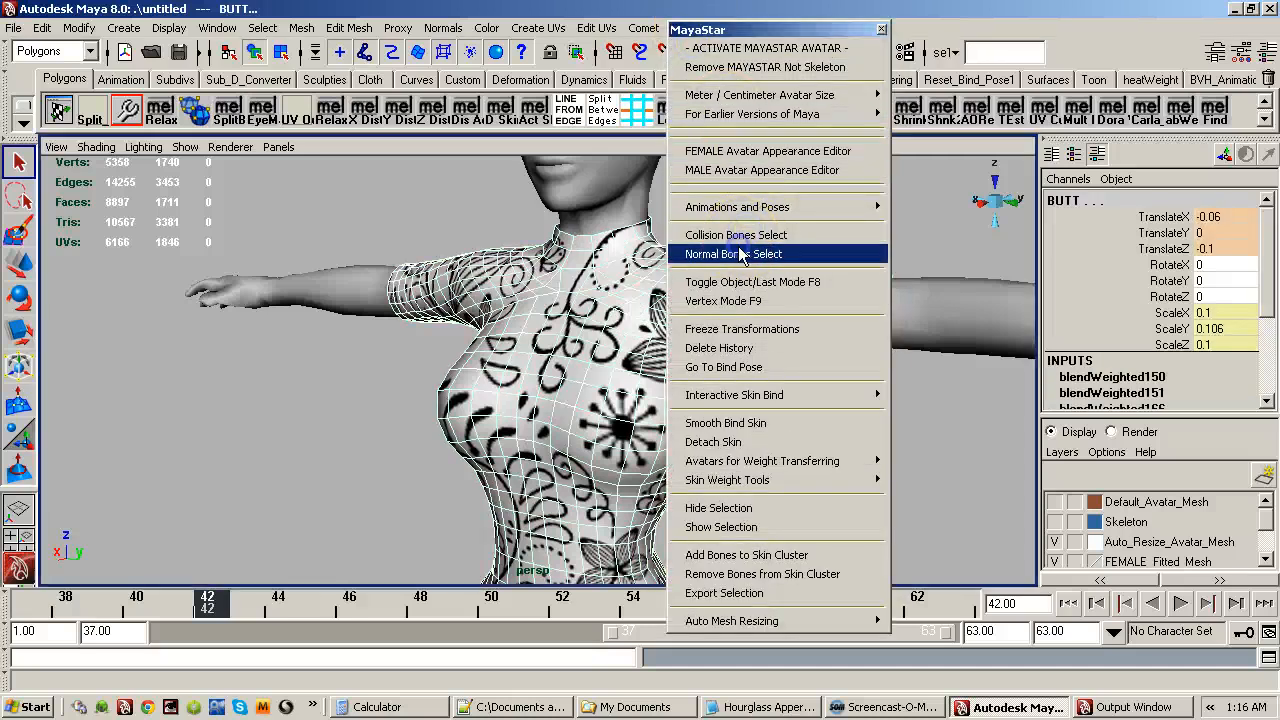
Add the normal bones to the current dress and bone selection and create a custom bind pose.
click(741, 255)
click(695, 168)
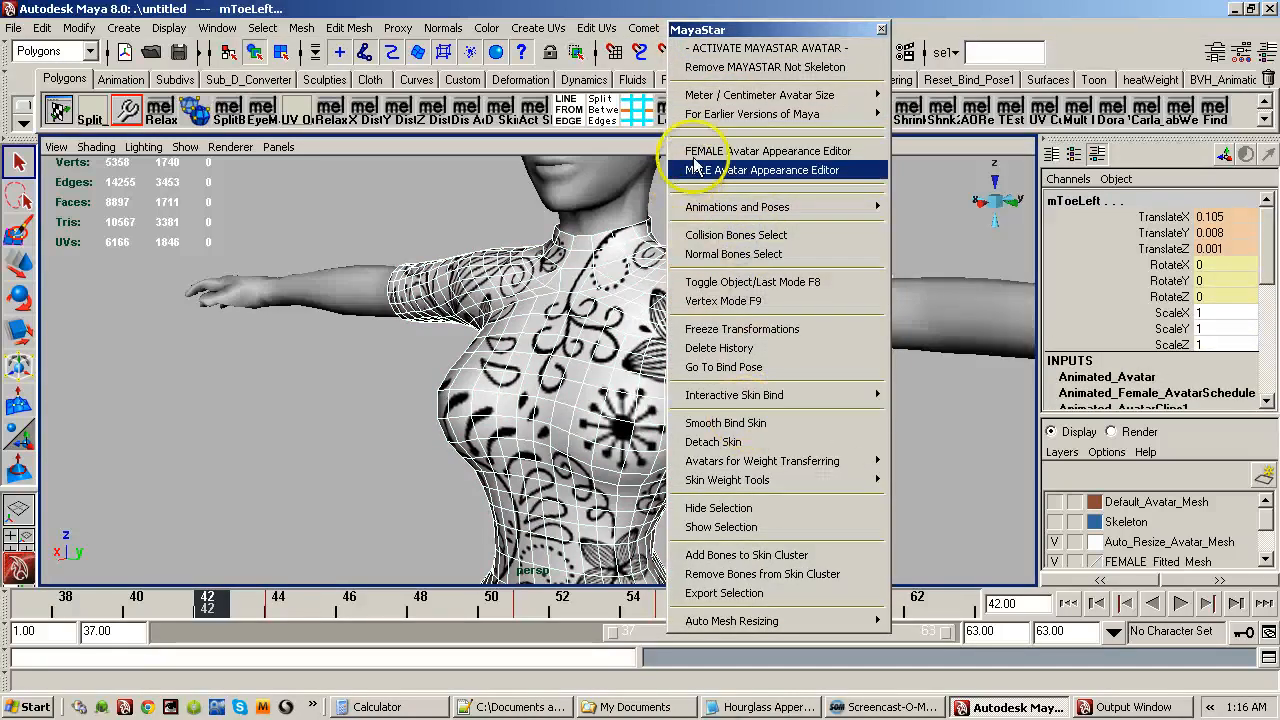
drag(765, 33, 819, 53)
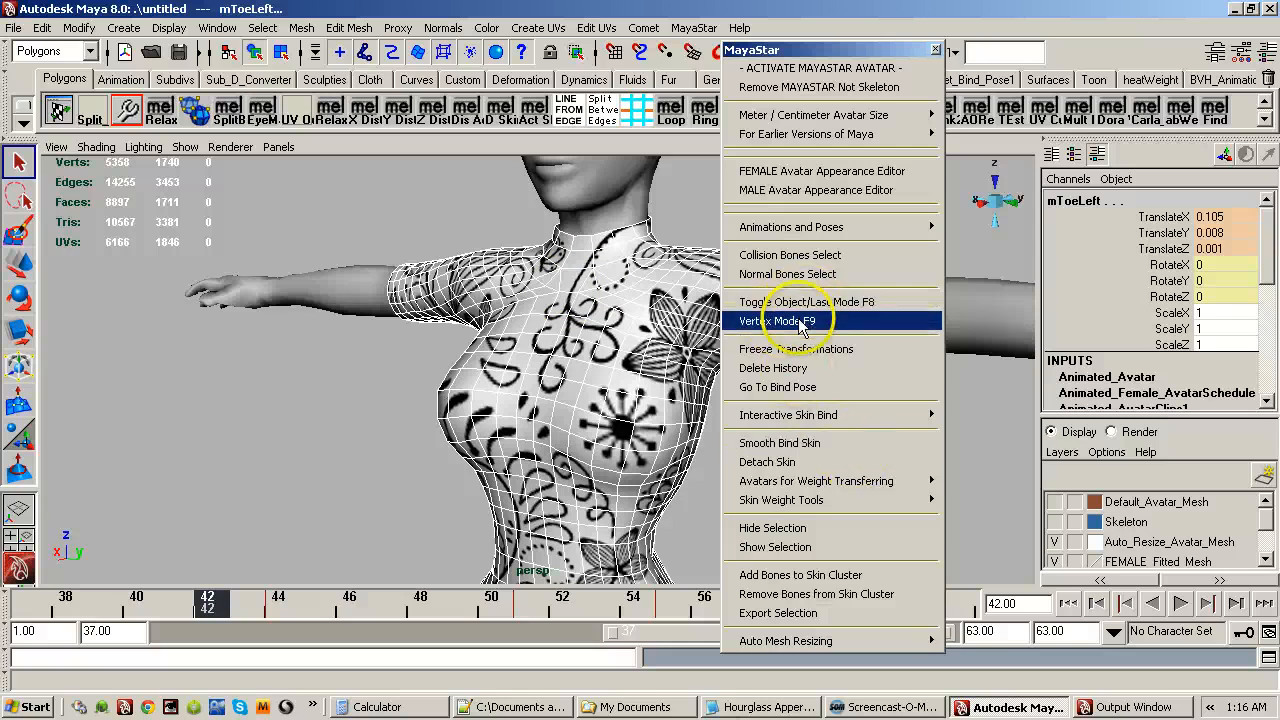
click(845, 228)
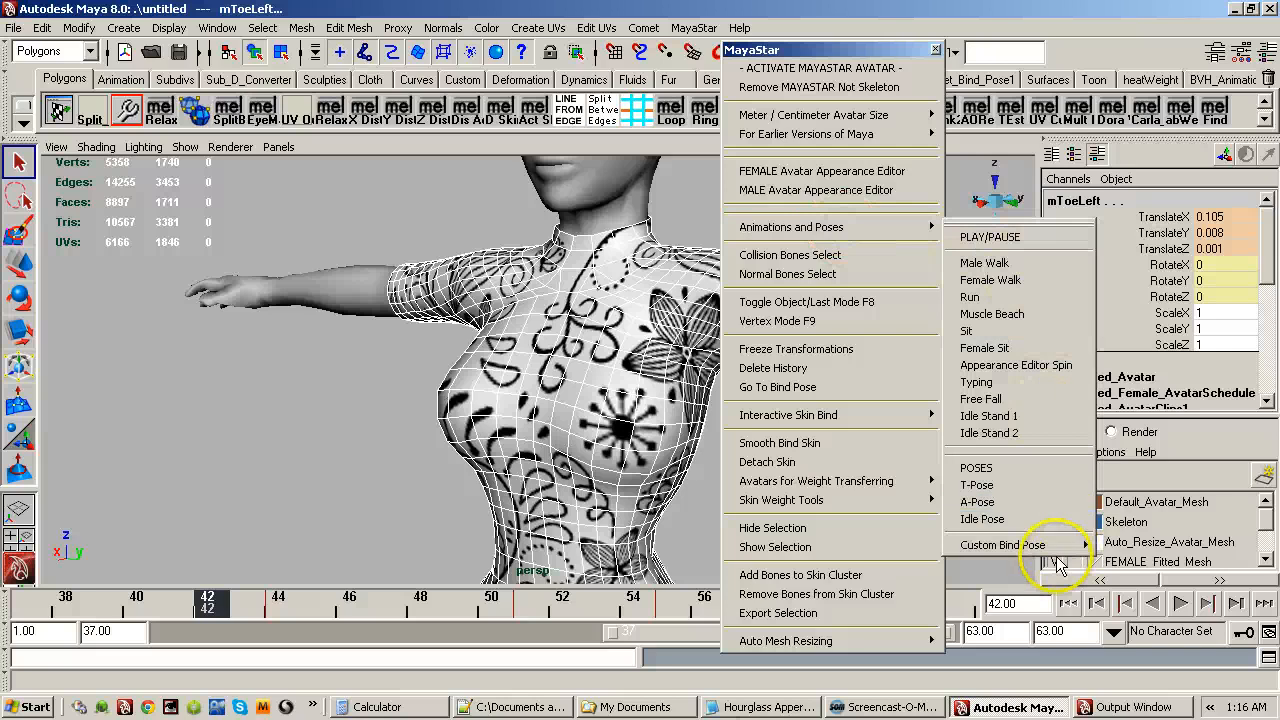
mouse_move(1050, 550)
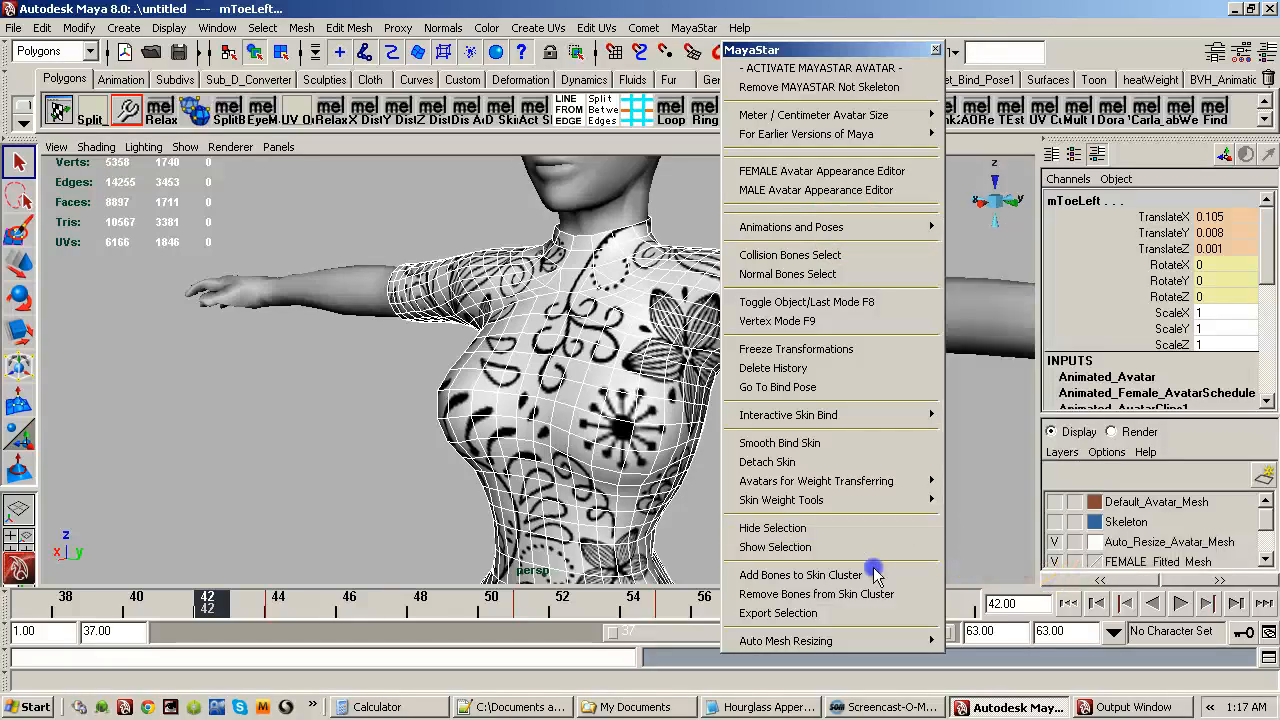
click(873, 505)
mouse_move(1070, 674)
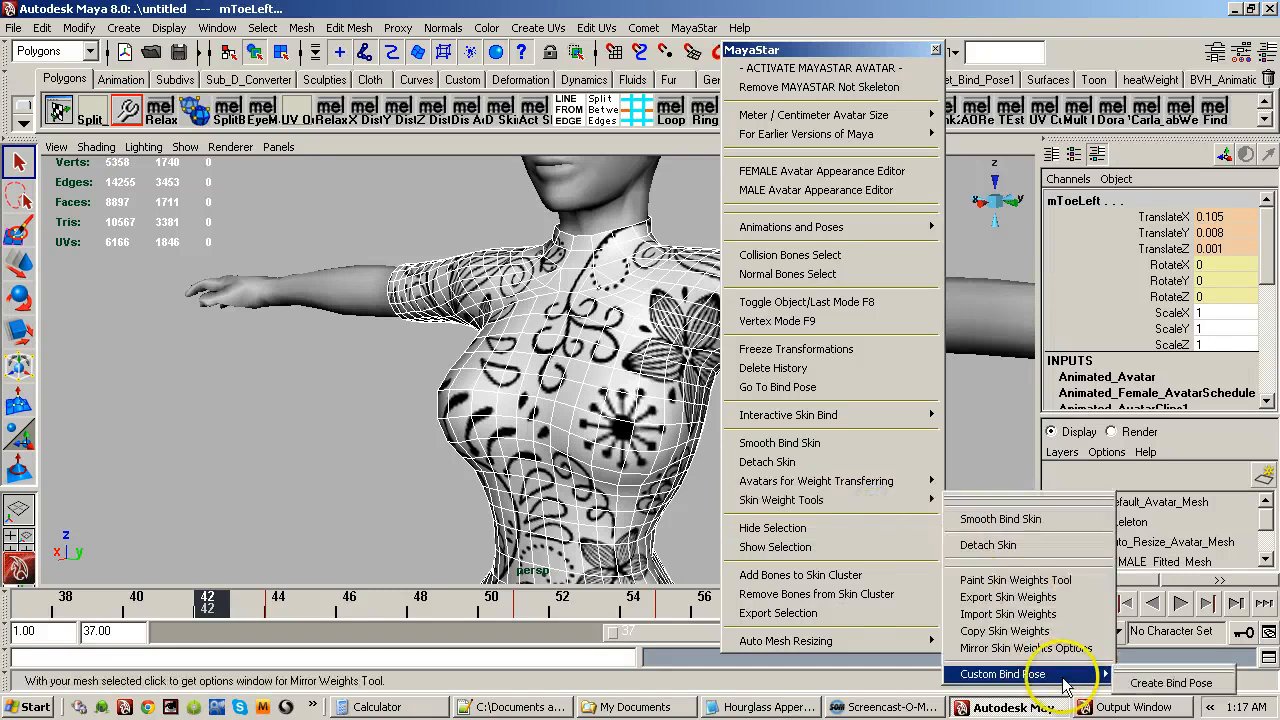
click(1138, 685)
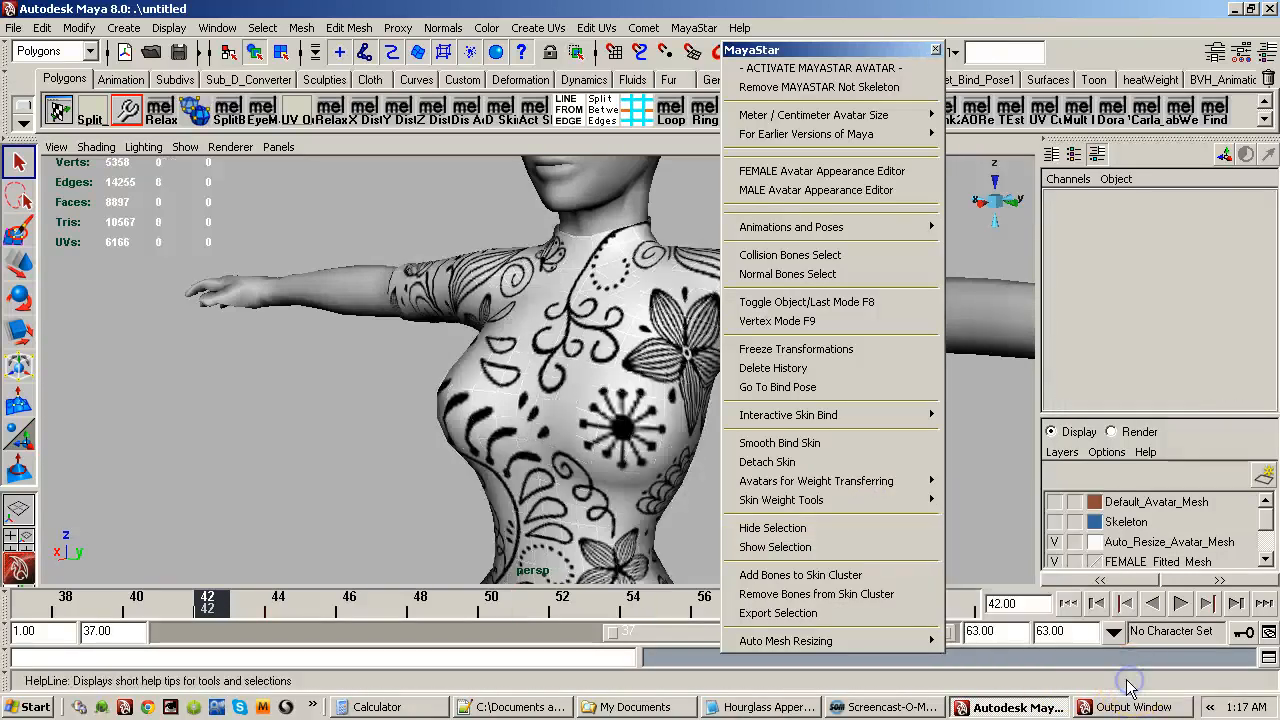
Select the Dress_Hourglass mesh with the collision and normal bones, and smooth bind it with 3 max influences and a 7.0 dropoff rate.
alt+right_drag(541, 326, 525, 393)
alt+drag(525, 393, 394, 377)
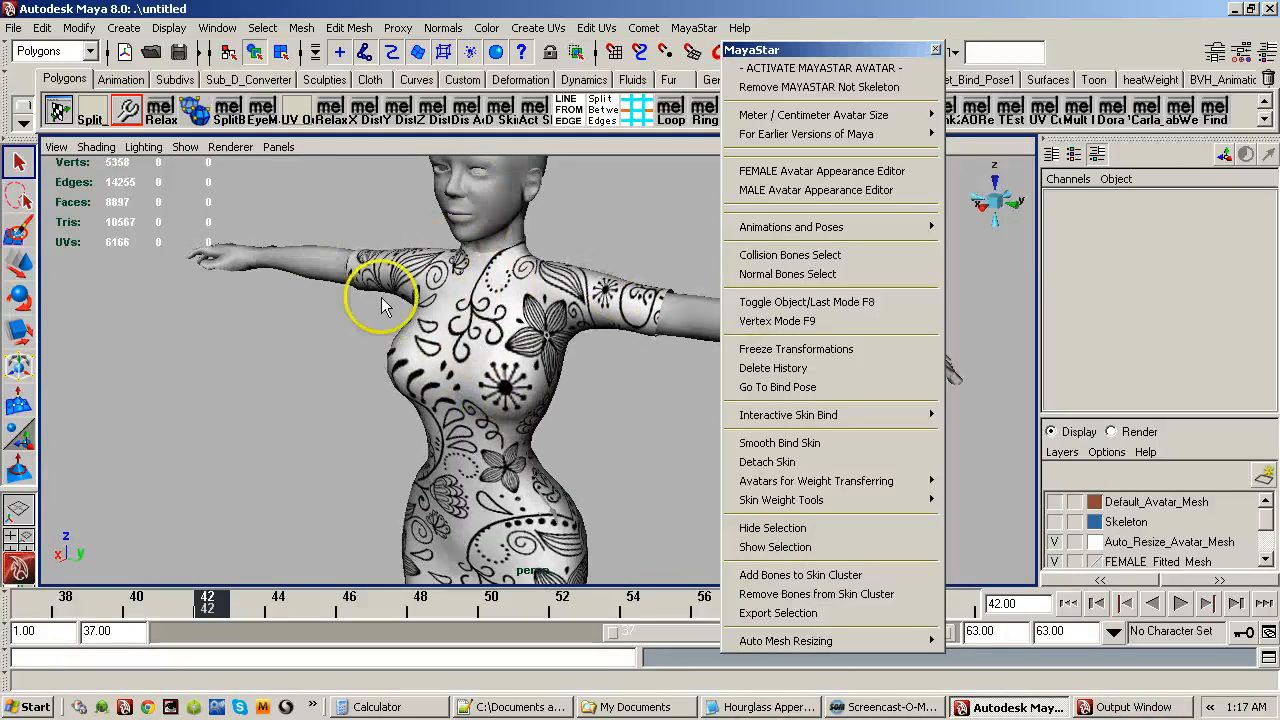
alt+drag(462, 319, 574, 329)
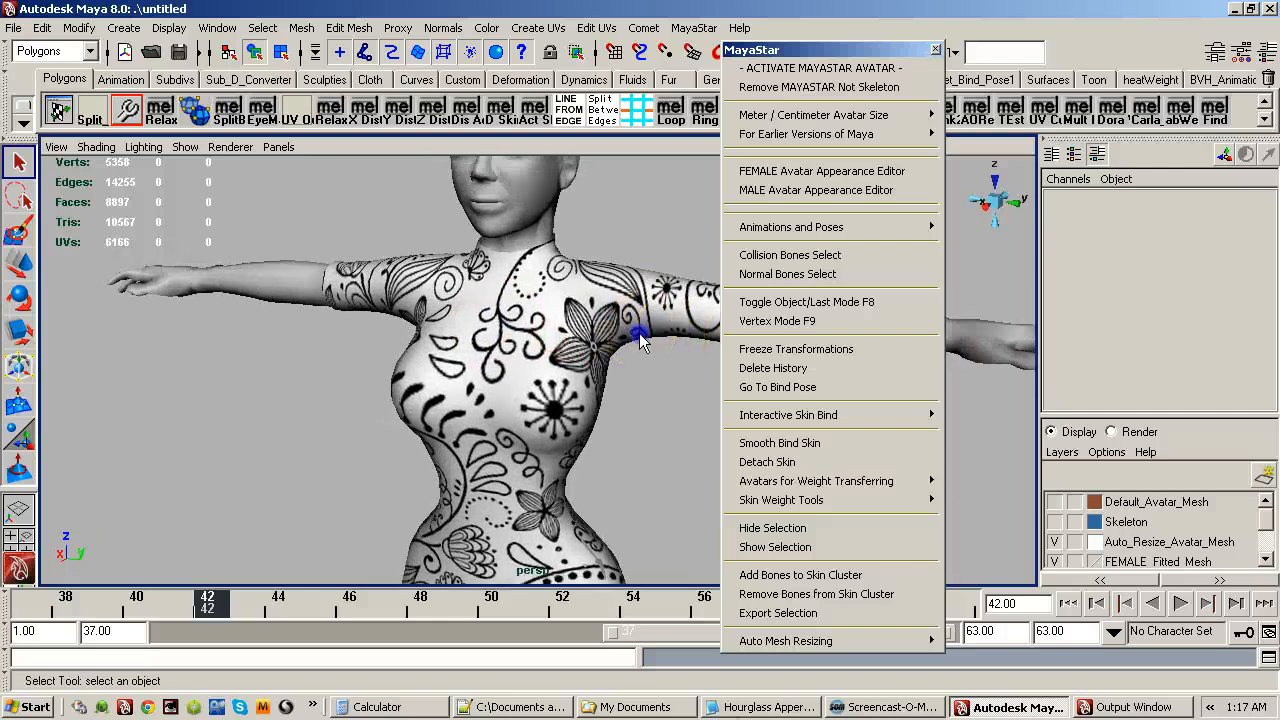
click(645, 340)
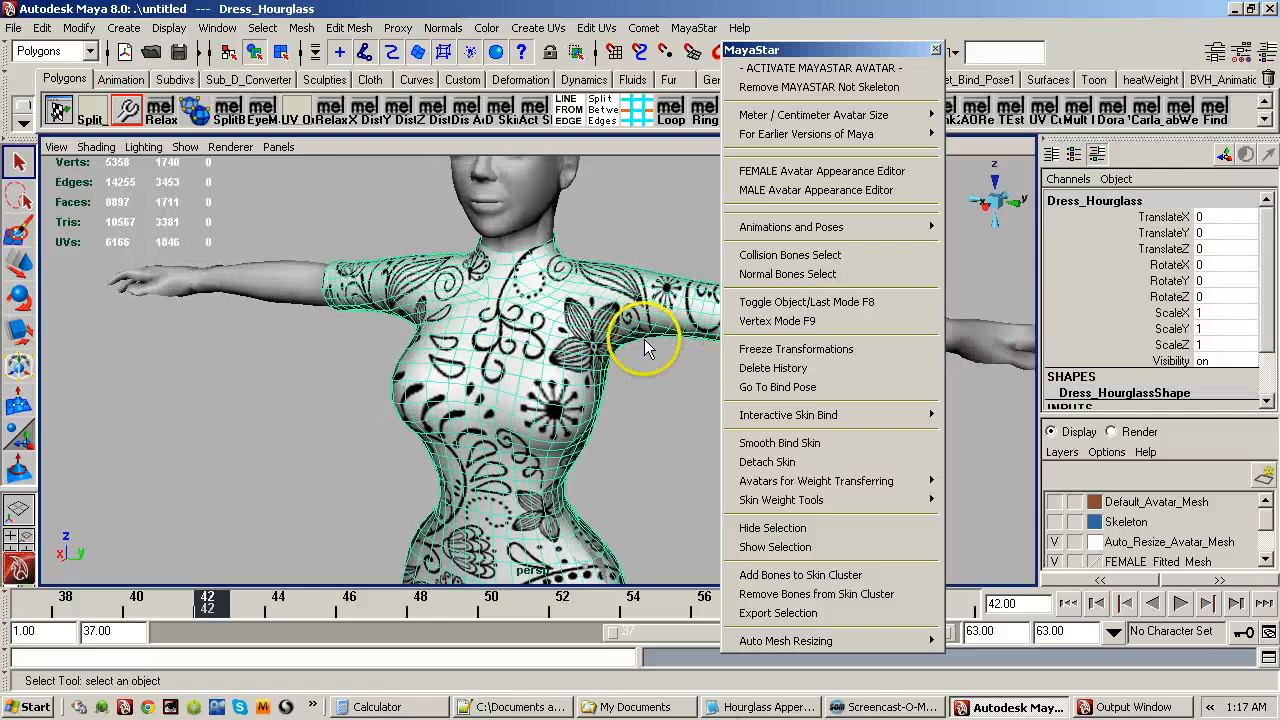
click(785, 256)
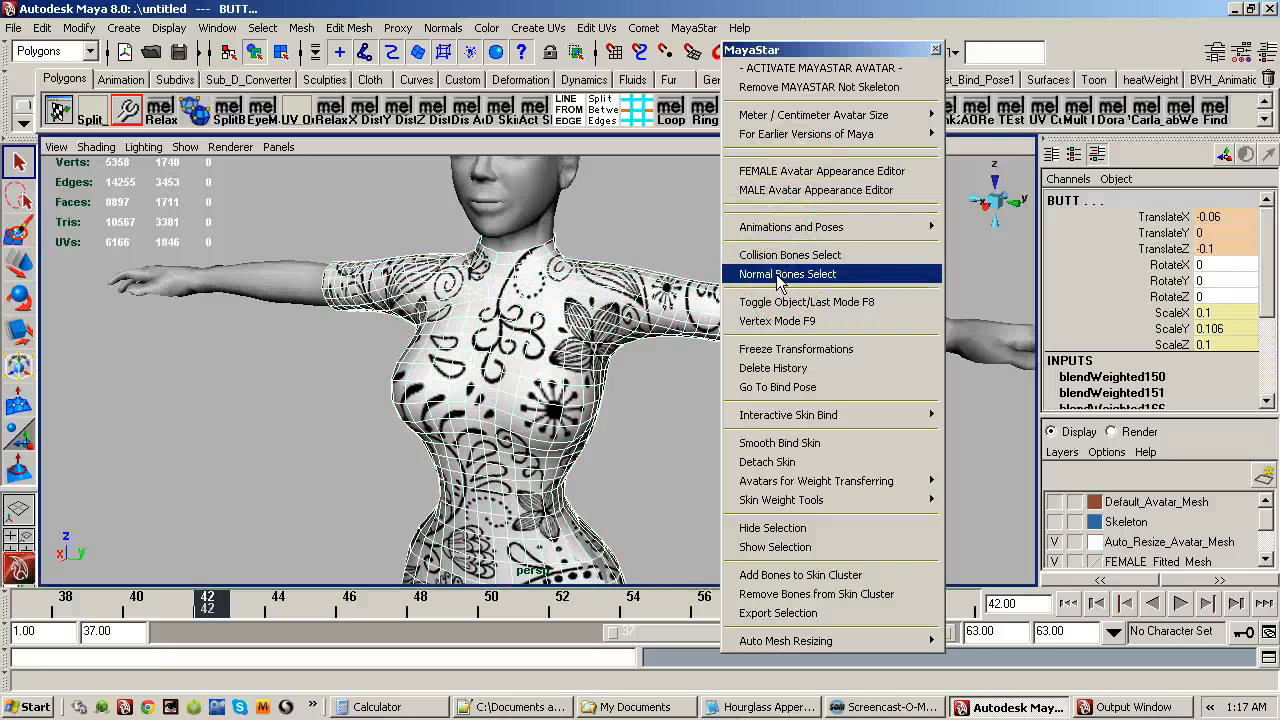
click(776, 274)
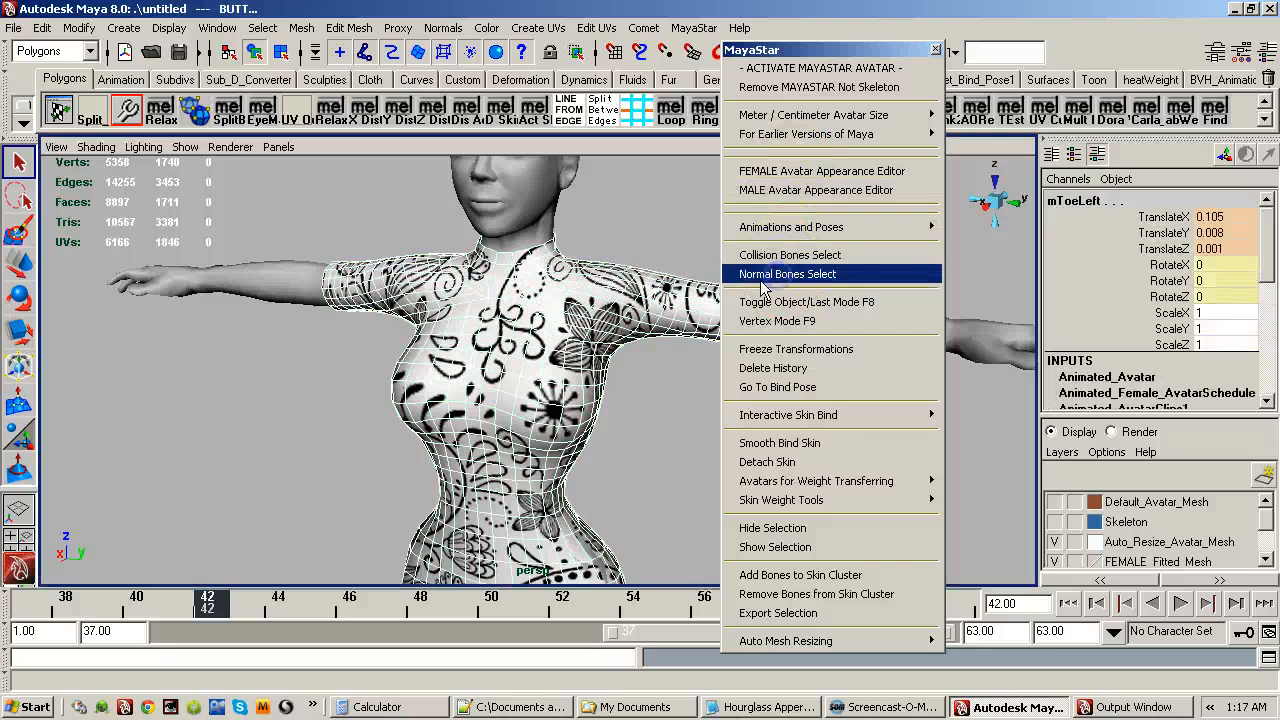
click(788, 443)
click(800, 468)
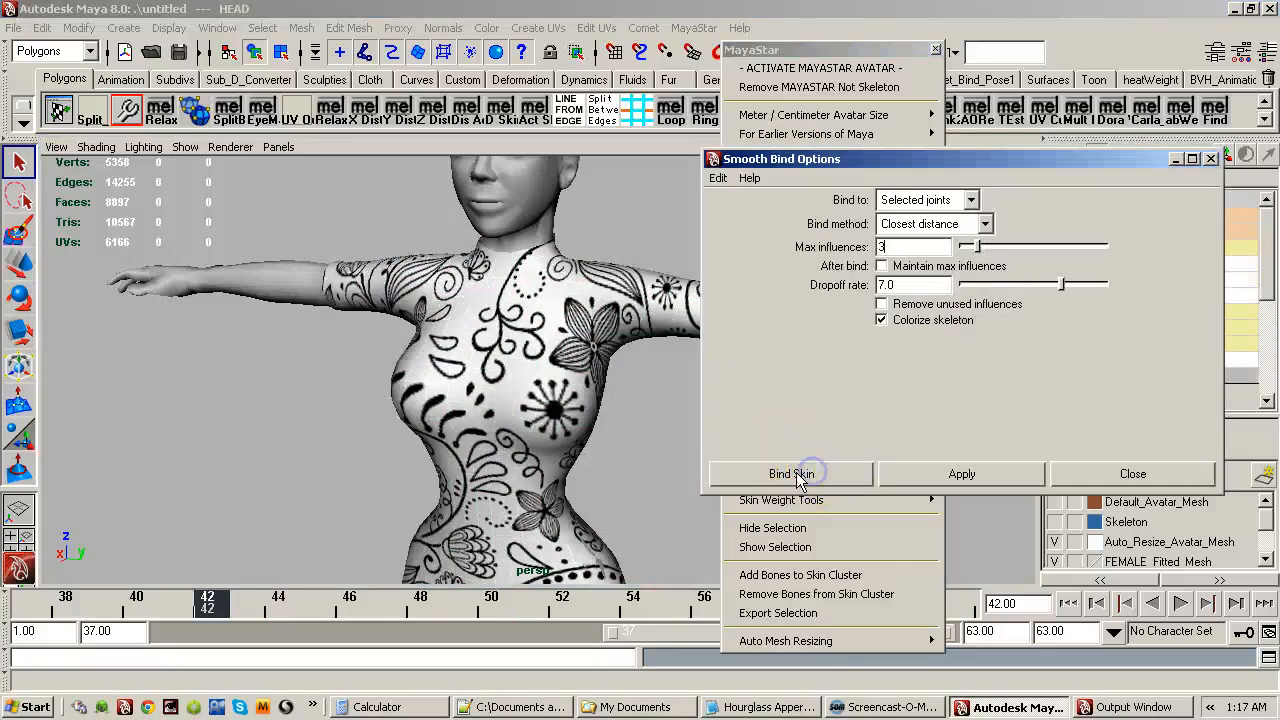
Set Breast Size to 100 in the female avatar's torso appearance settings to test the dress deformation.
alt+drag(650, 447, 477, 390)
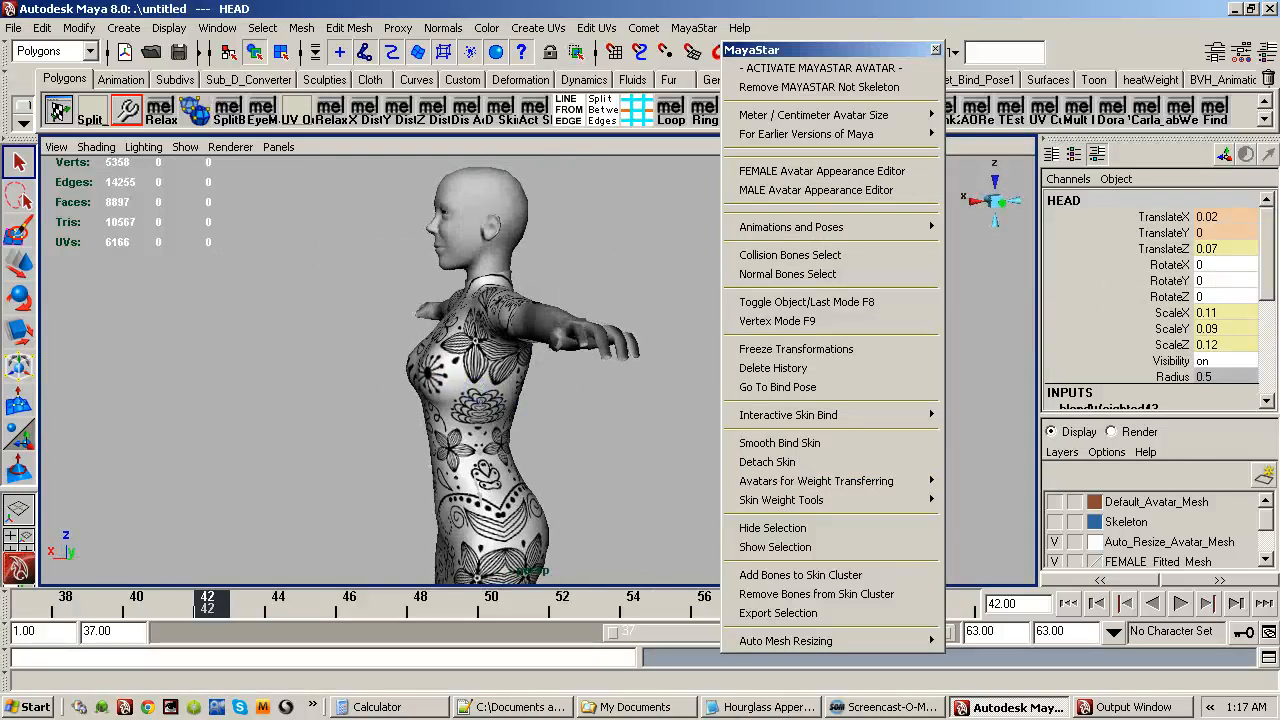
click(786, 170)
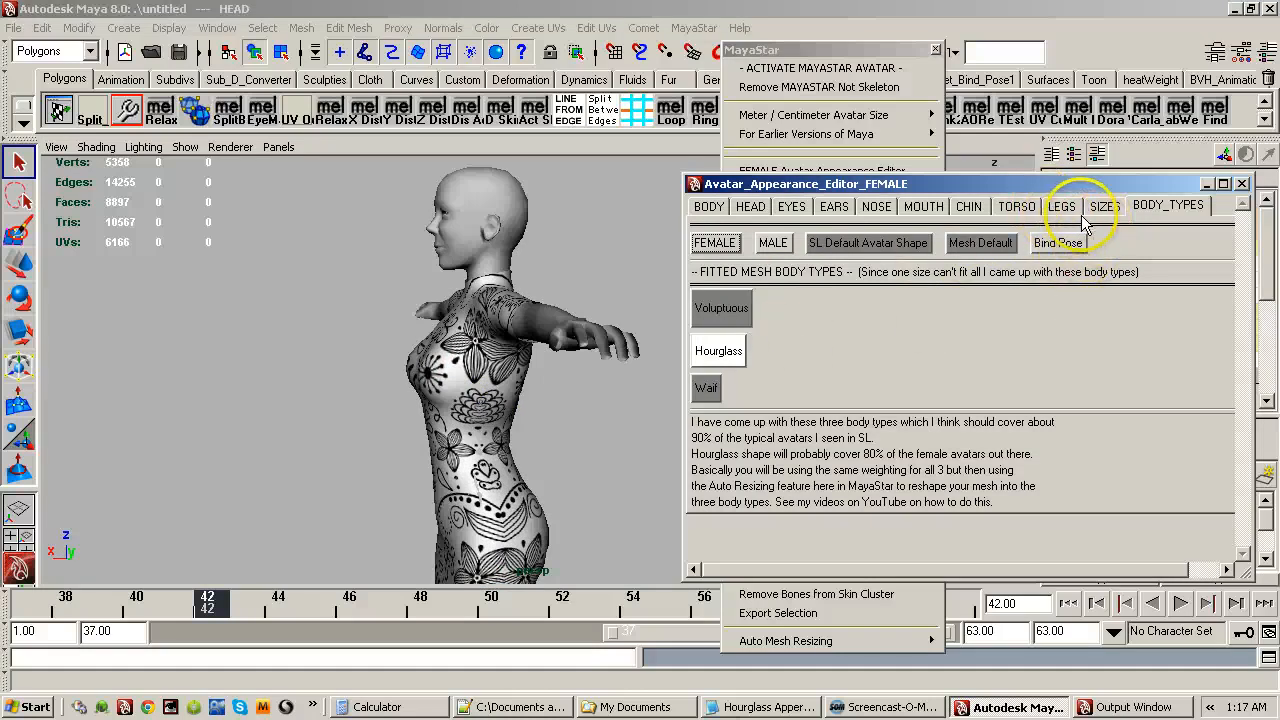
click(1016, 206)
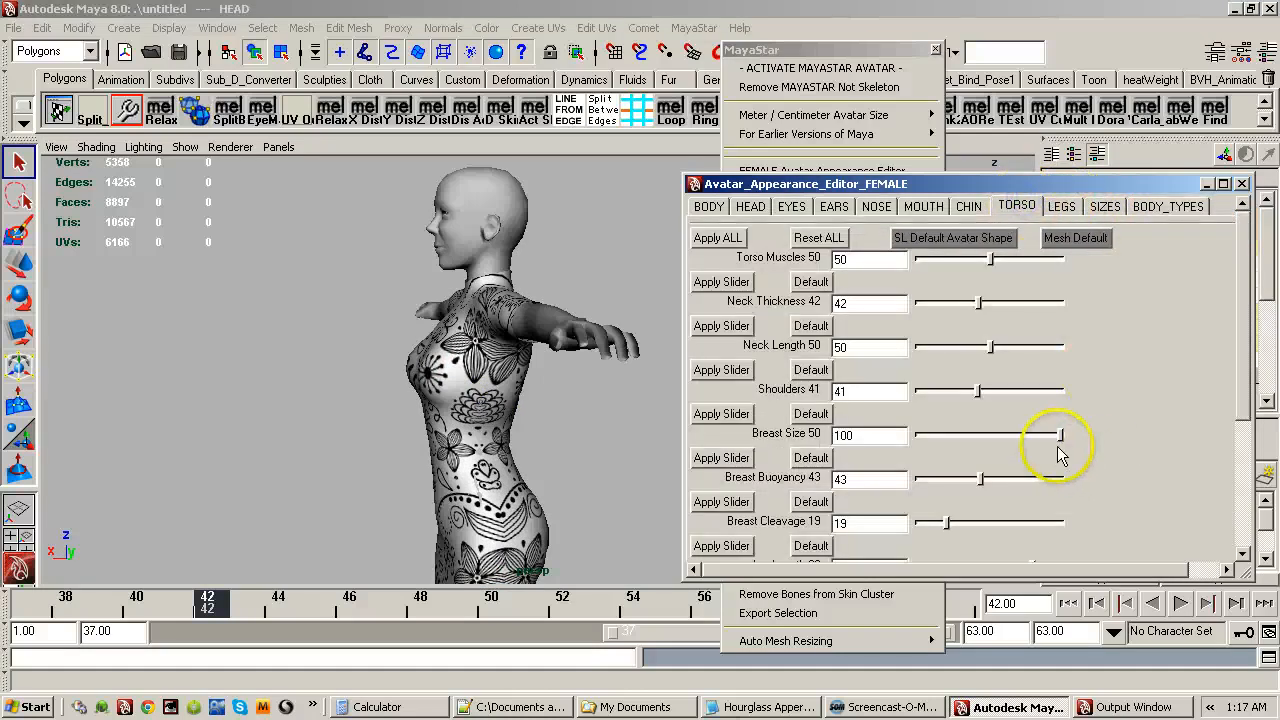
drag(1062, 441, 1115, 450)
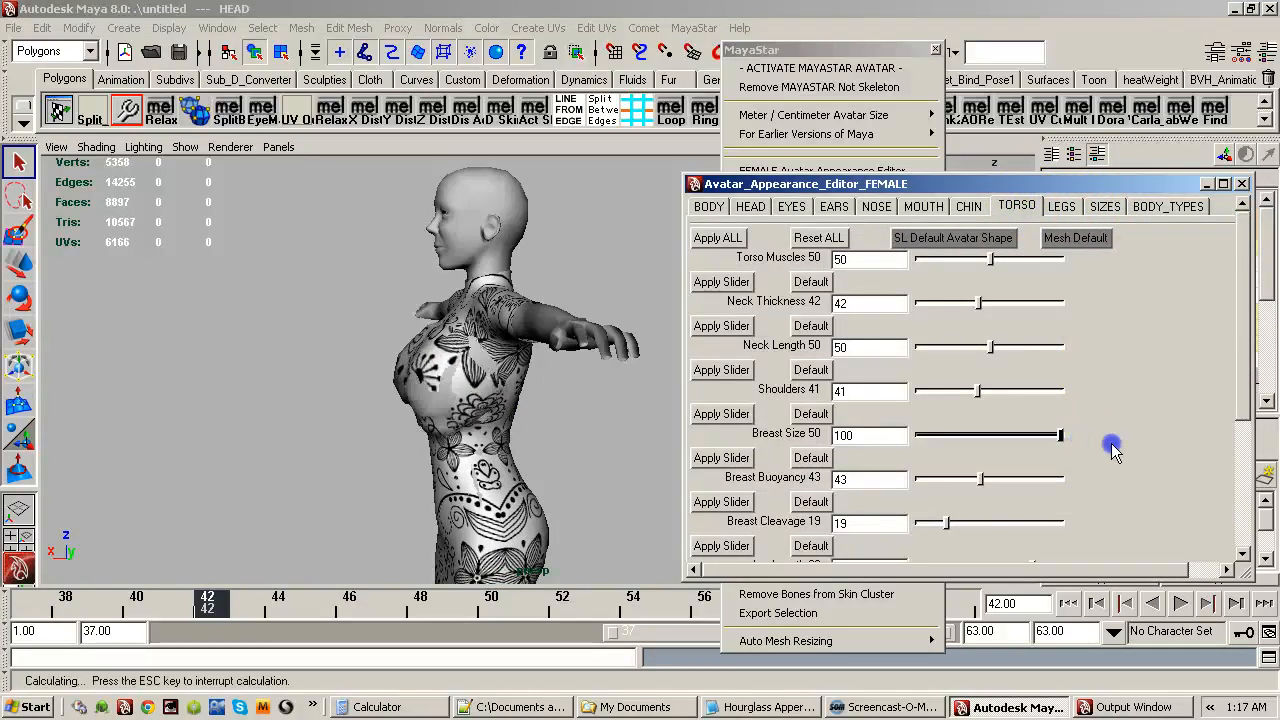
Inspect the dress around the chest for skin poking through in untextured shading, with the dress mesh selected.
alt+right_drag(560, 390, 904, 363)
alt+drag(442, 451, 399, 461)
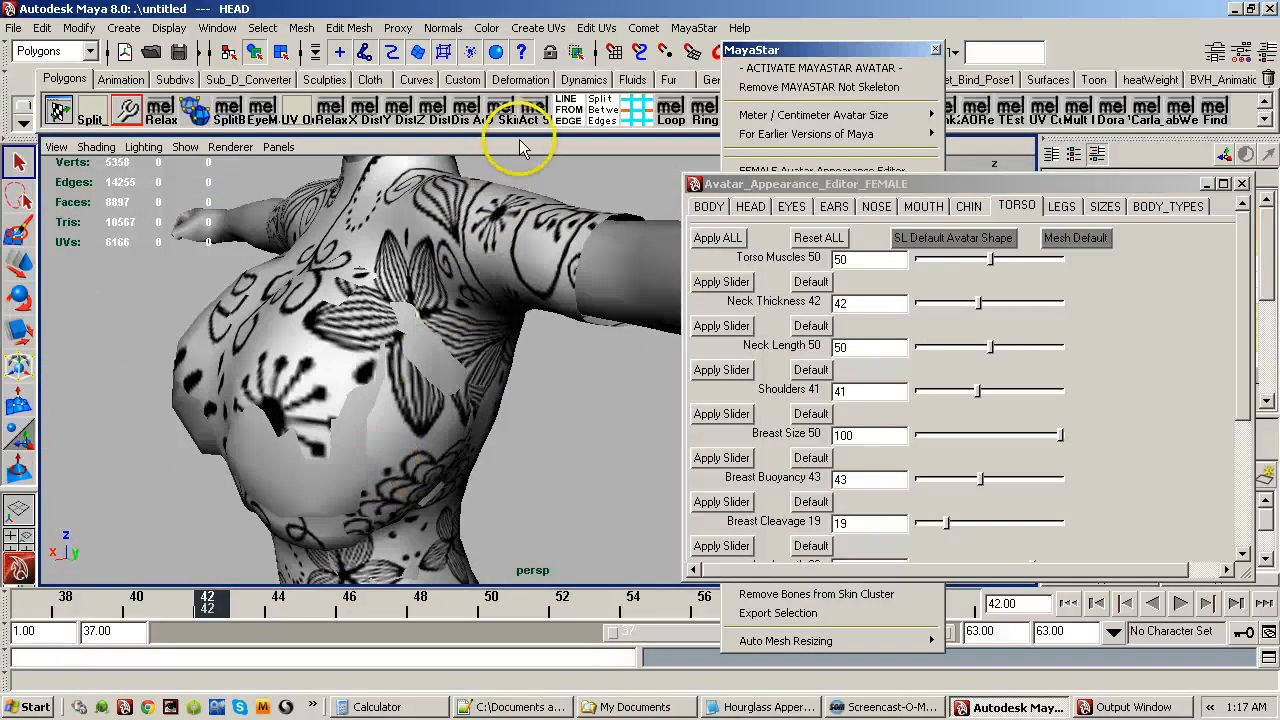
key(5)
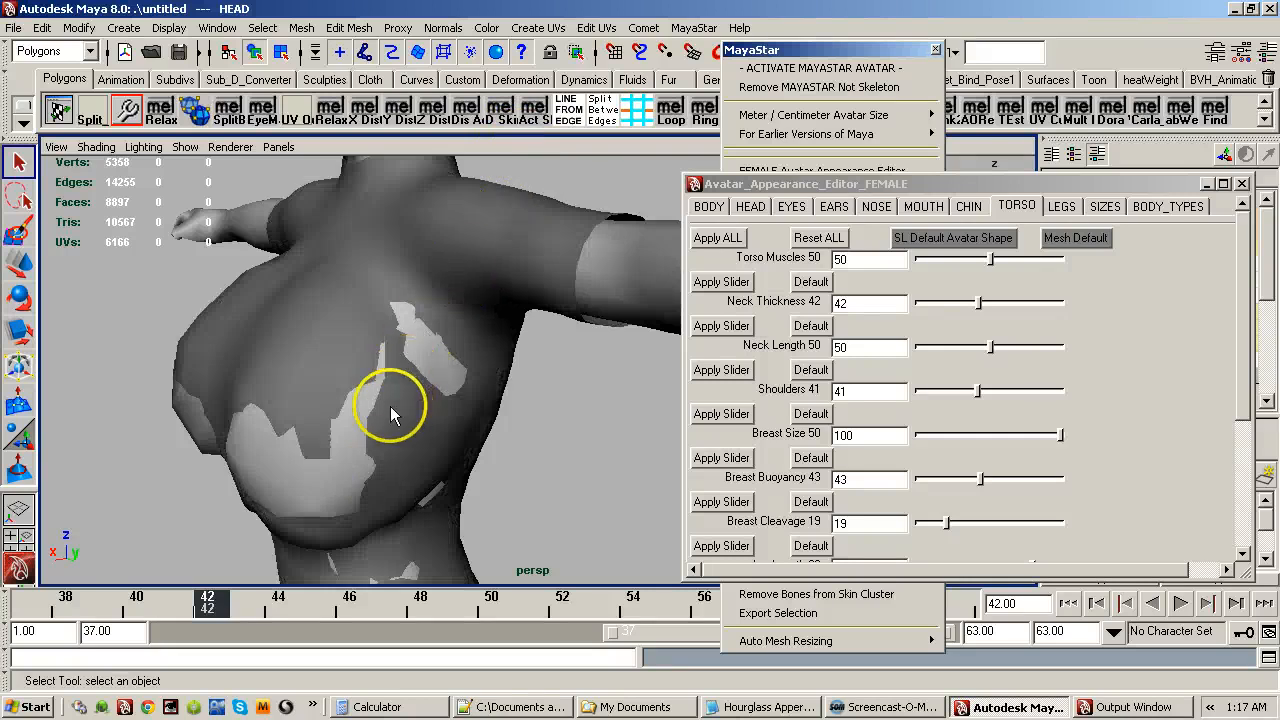
mouse_move(391, 409)
alt+mouse_down()
mouse_move(449, 380)
mouse_move(410, 350)
mouse_move(380, 363)
mouse_move(309, 357)
mouse_move(346, 354)
mouse_move(375, 371)
alt+mouse_up()
click(416, 358)
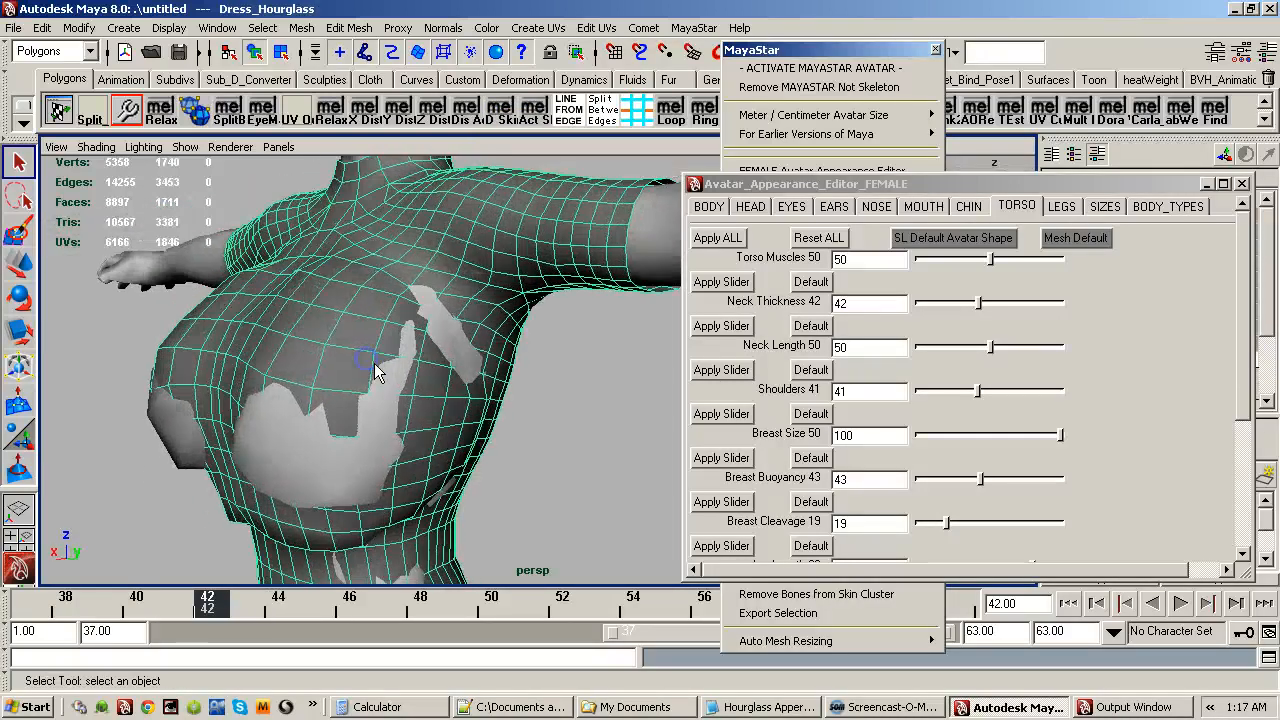
Apply the Hourglass body type to the female avatar and check the dress from the front.
click(1162, 207)
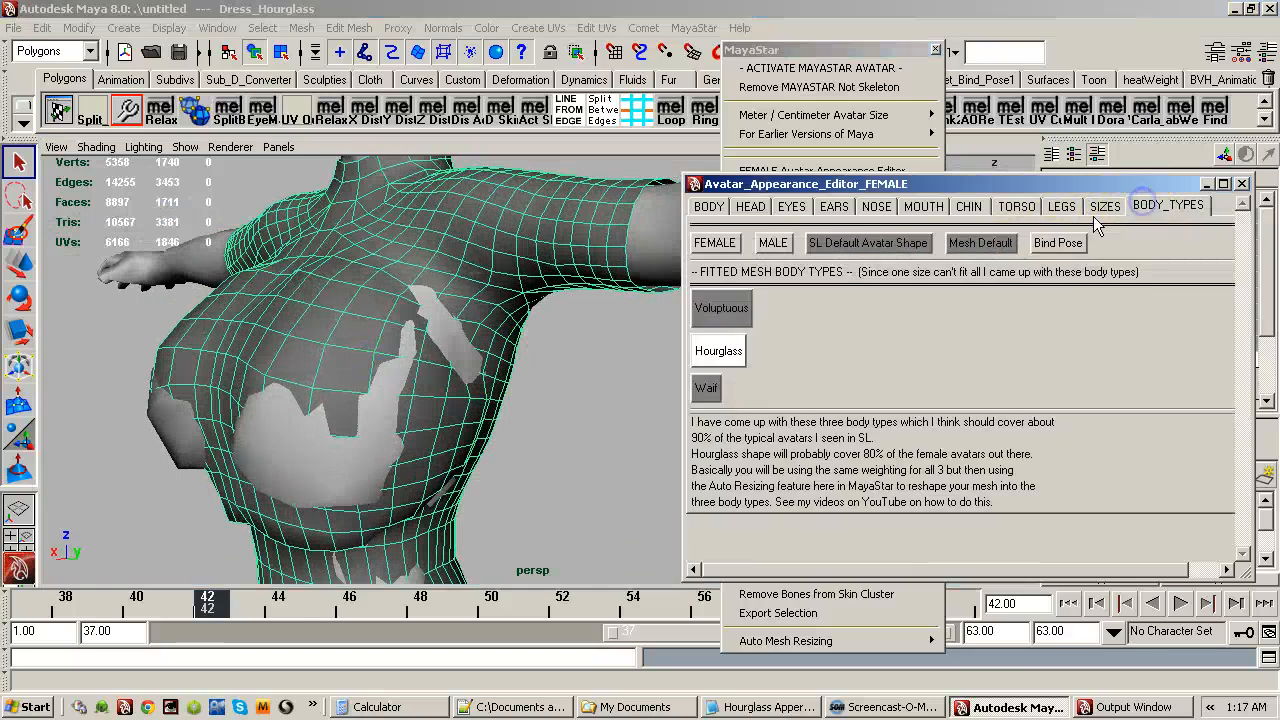
click(733, 364)
alt+drag(437, 397, 563, 401)
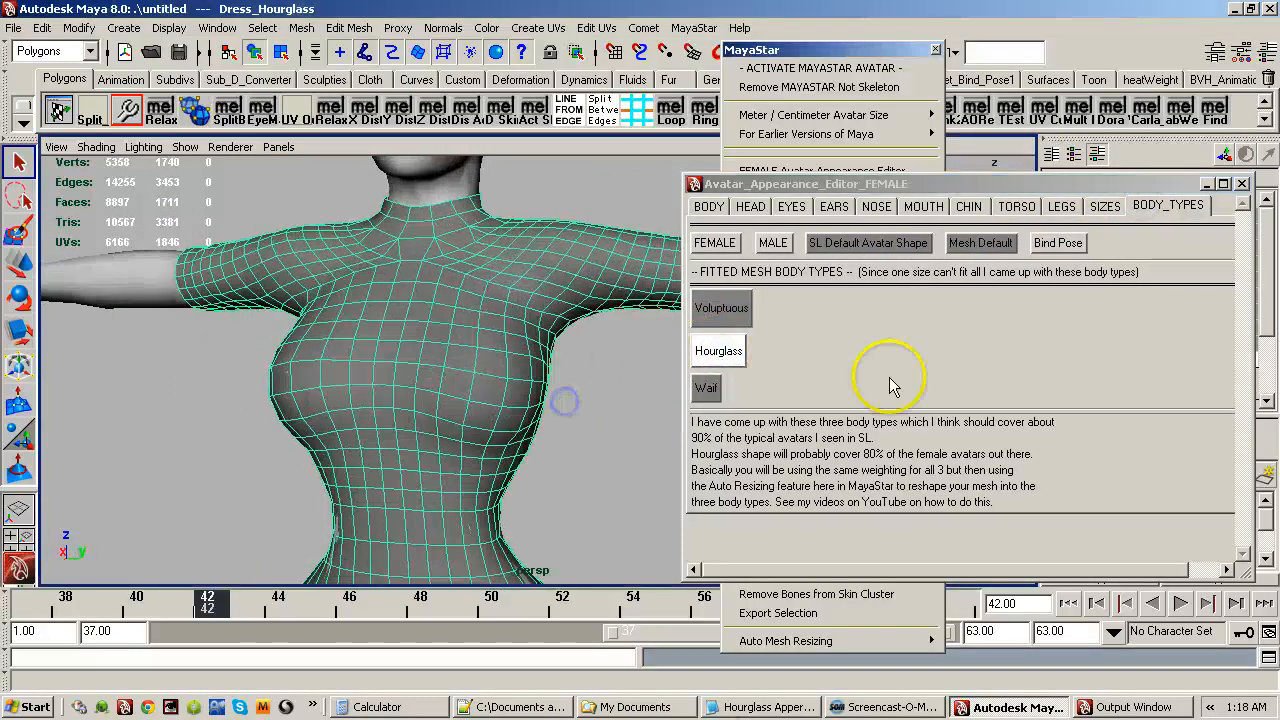
Select FEMALE_Fitted_Mesh in the Outliner as the skin weight source and review its input nodes.
click(900, 90)
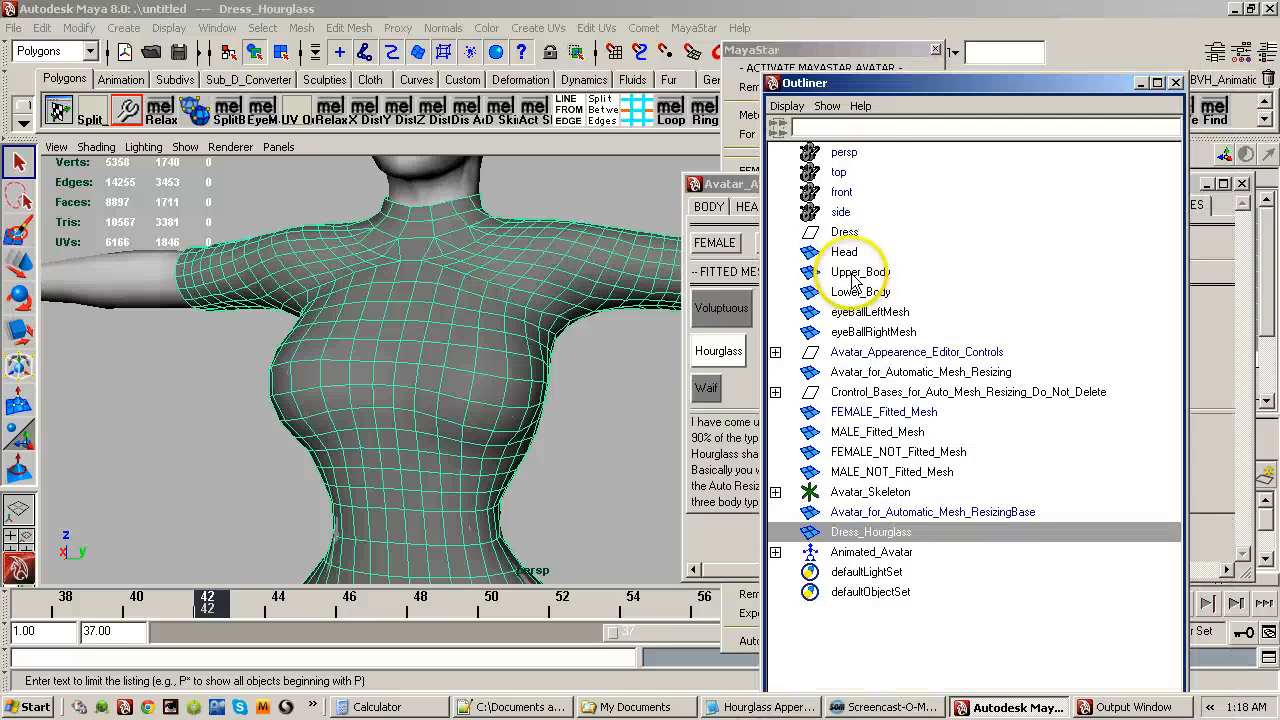
click(885, 413)
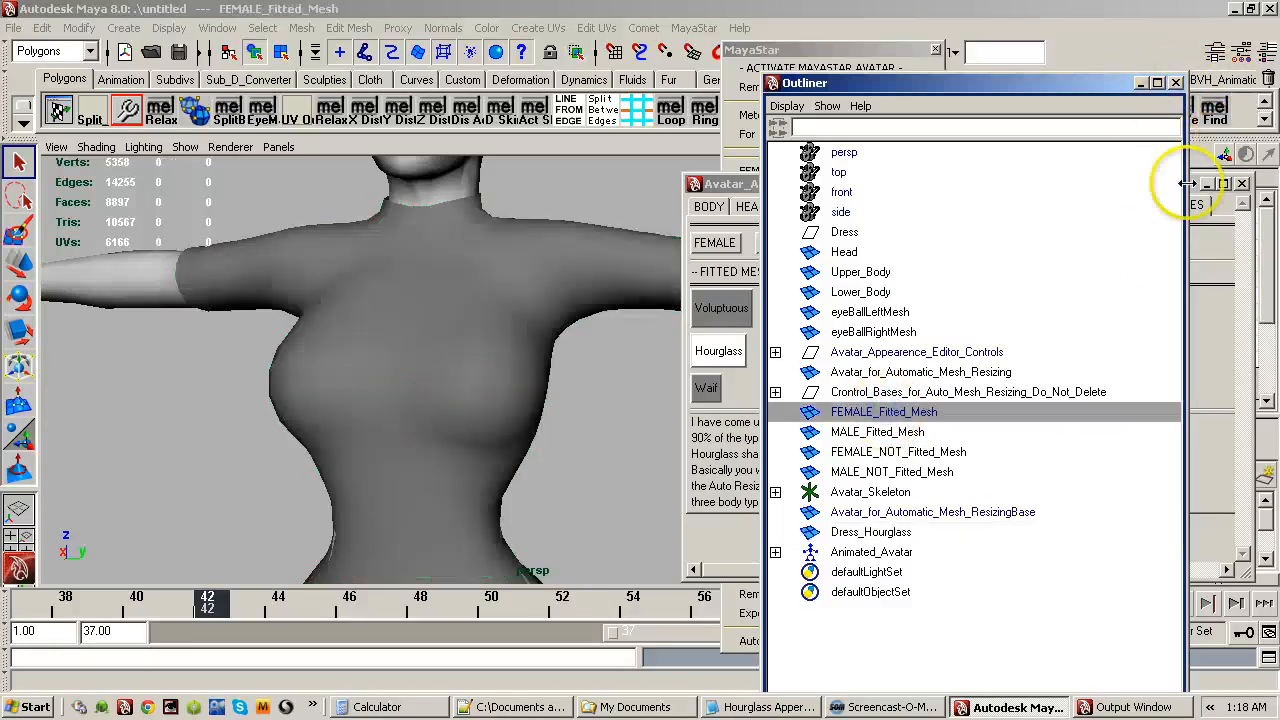
click(712, 184)
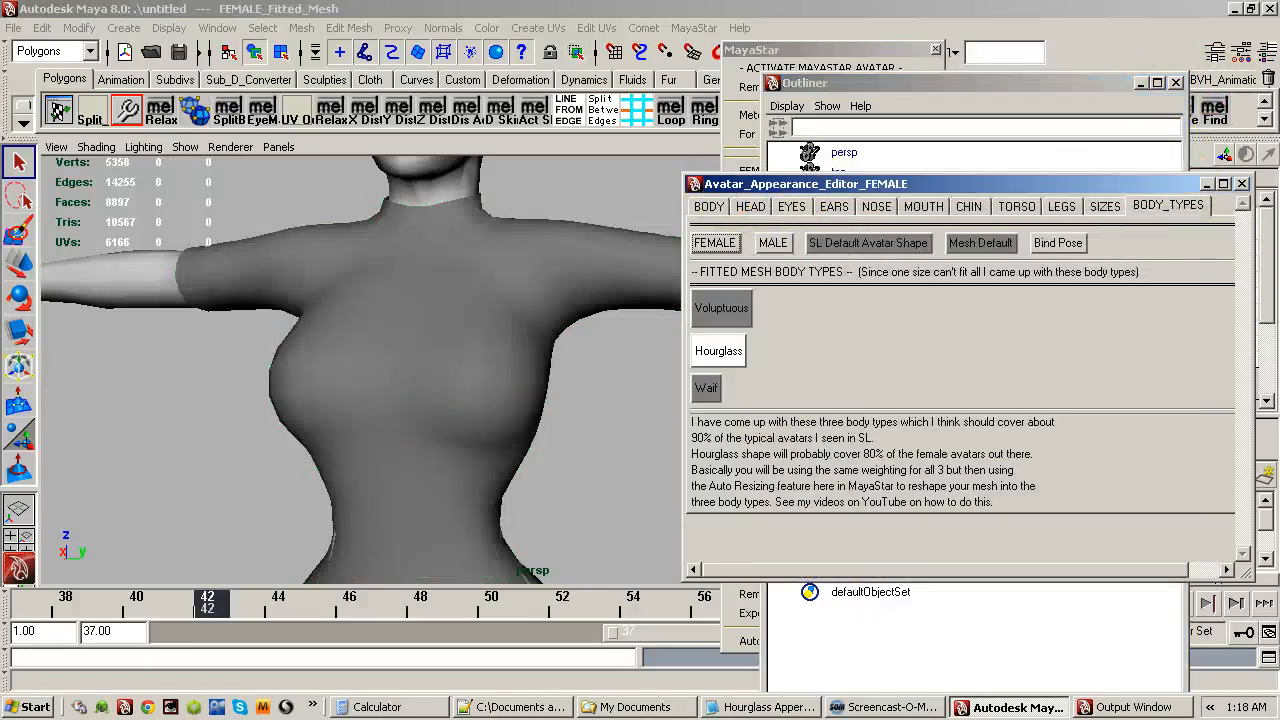
click(1077, 122)
drag(954, 88, 830, 91)
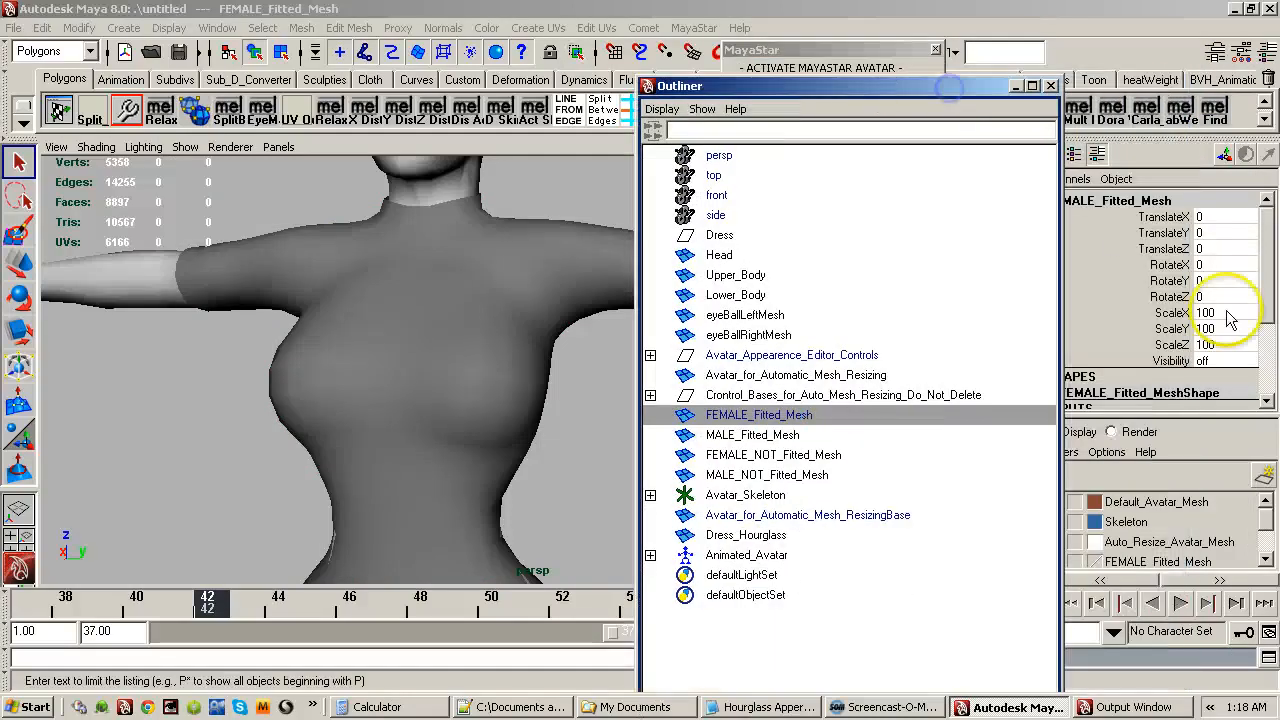
click(1270, 275)
scroll(1230, 300, down, 3)
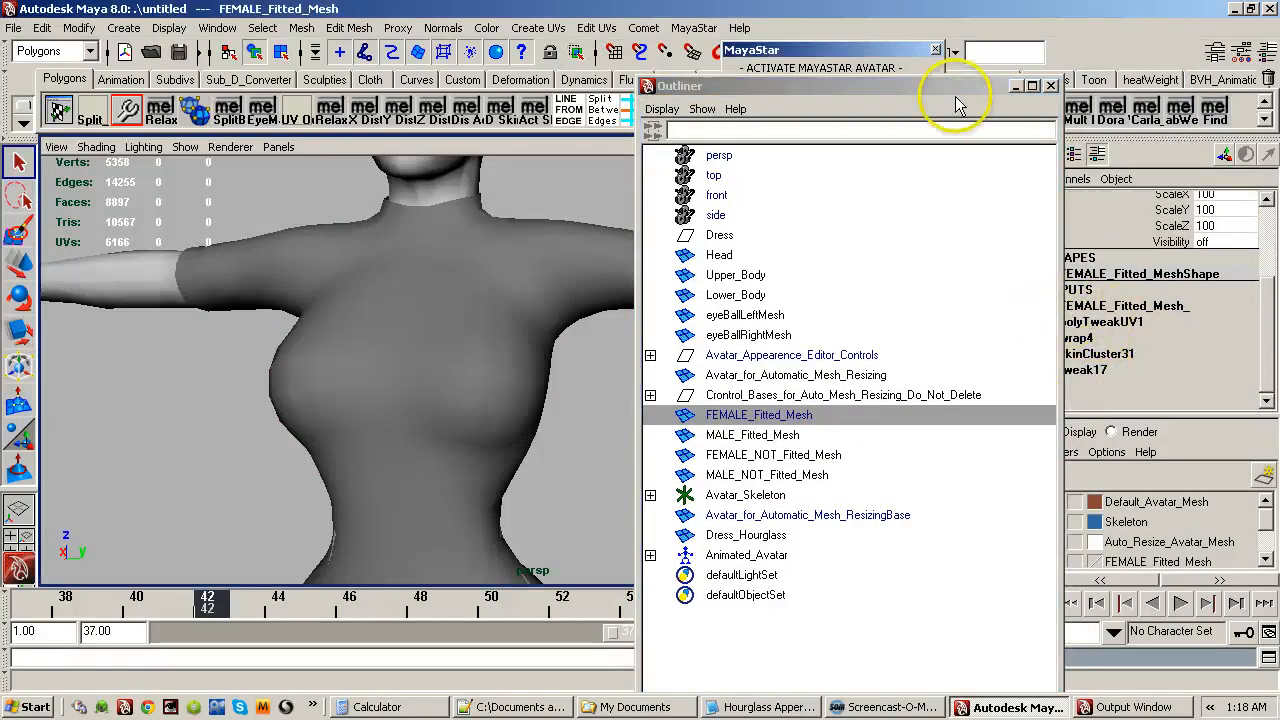
drag(951, 94, 896, 91)
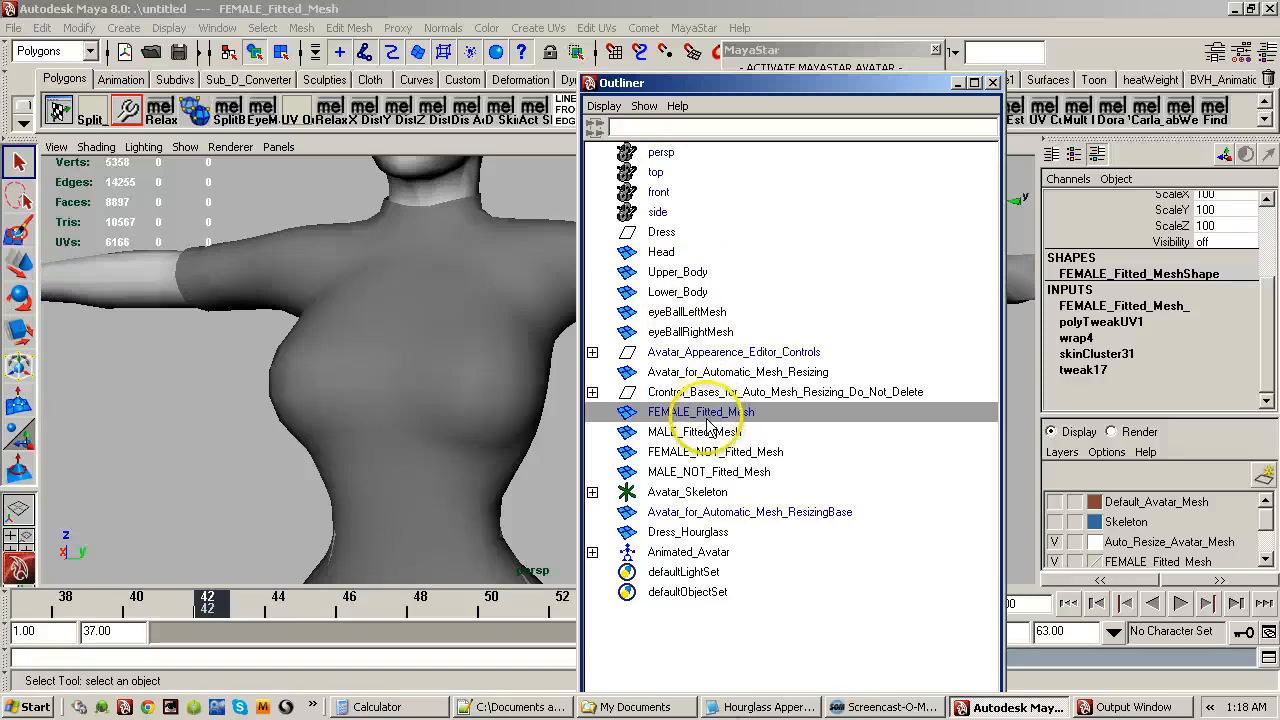
Add Dress_Hourglass to the selection and copy the fitted mesh's skin weights onto it.
ctrl+click(705, 534)
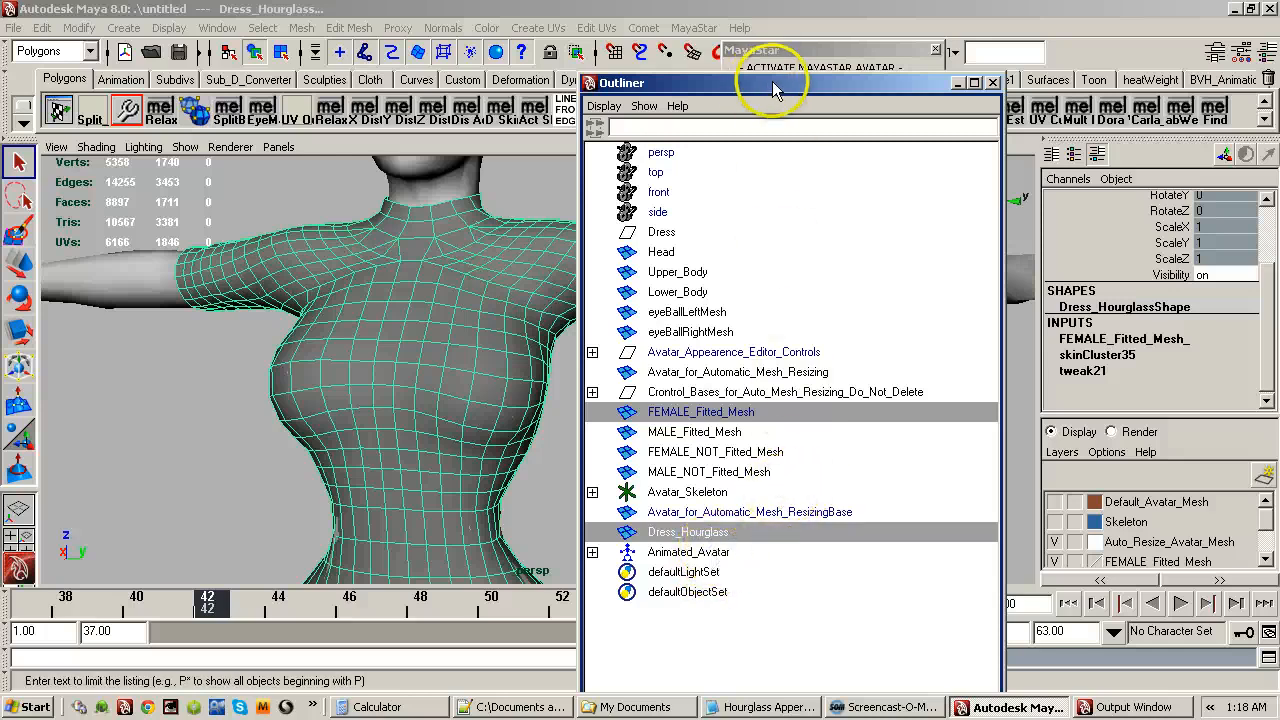
click(992, 82)
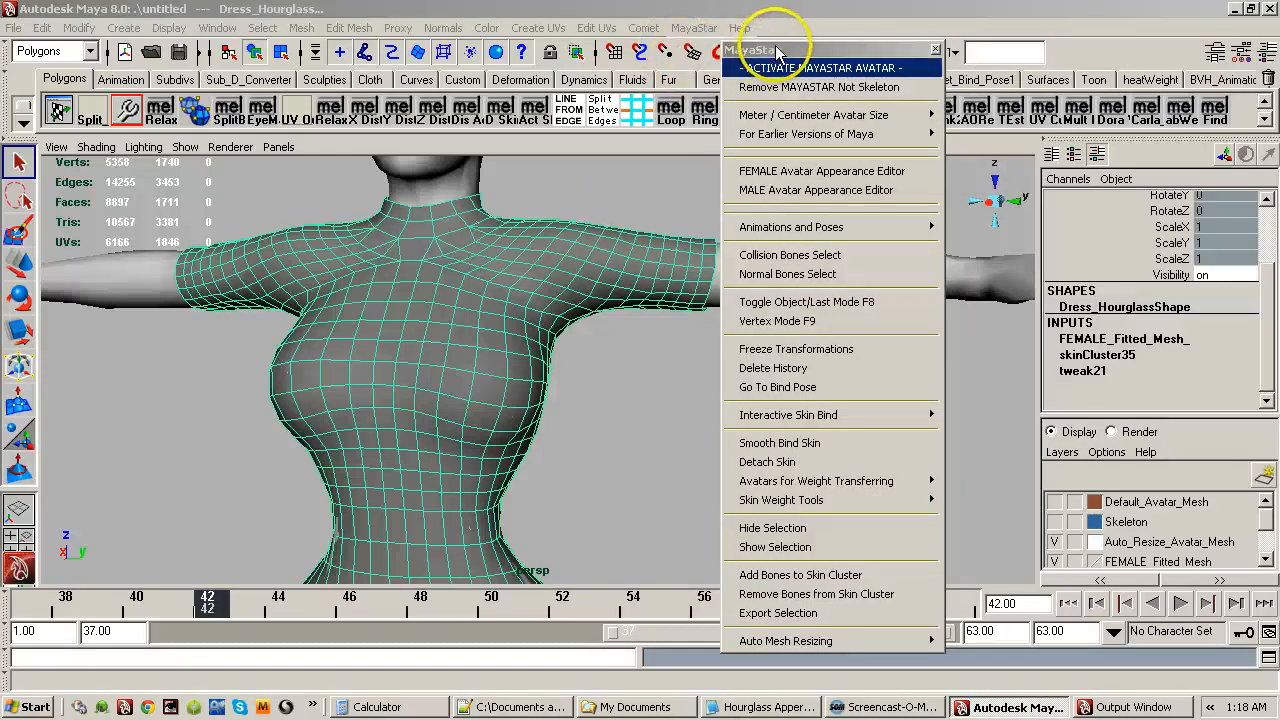
click(855, 502)
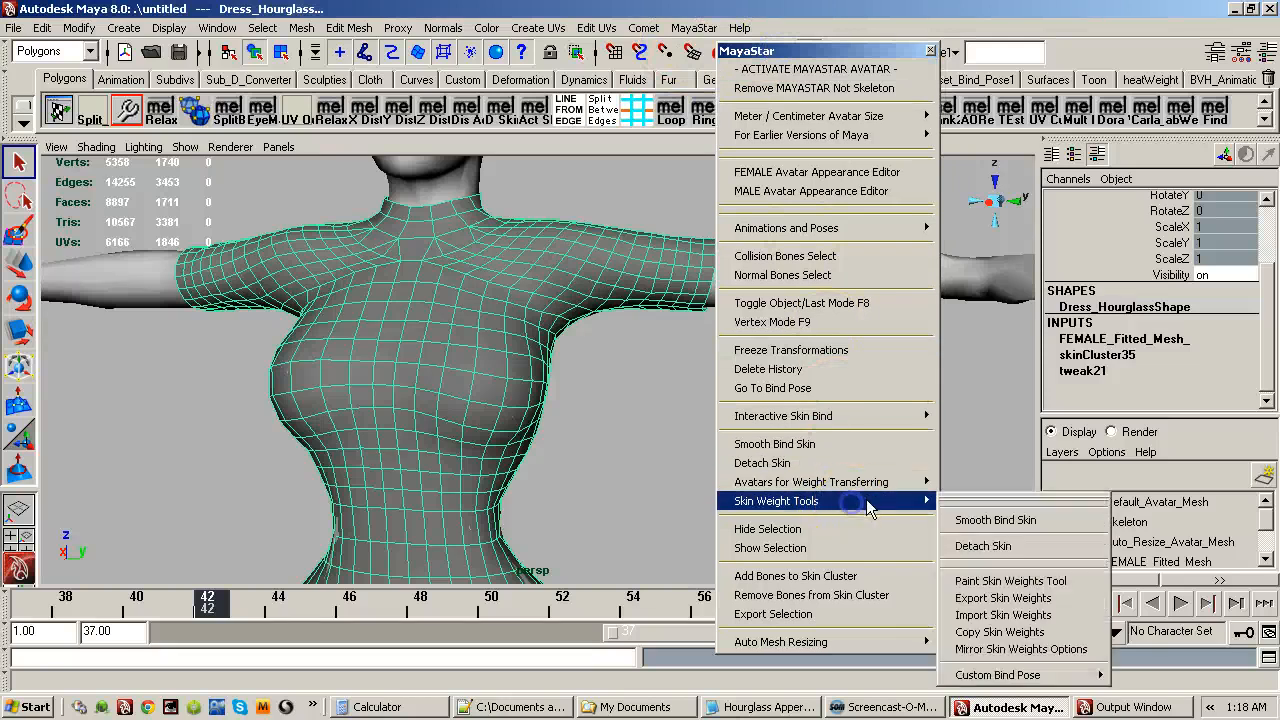
click(998, 632)
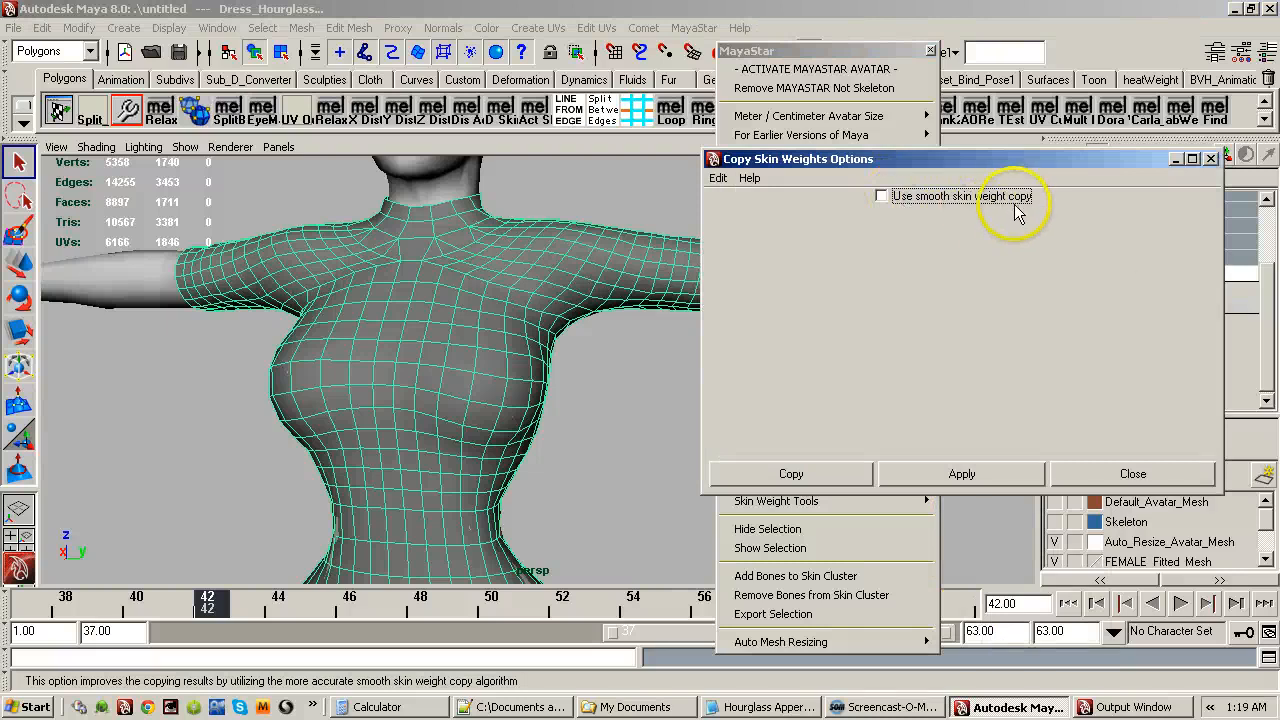
click(726, 478)
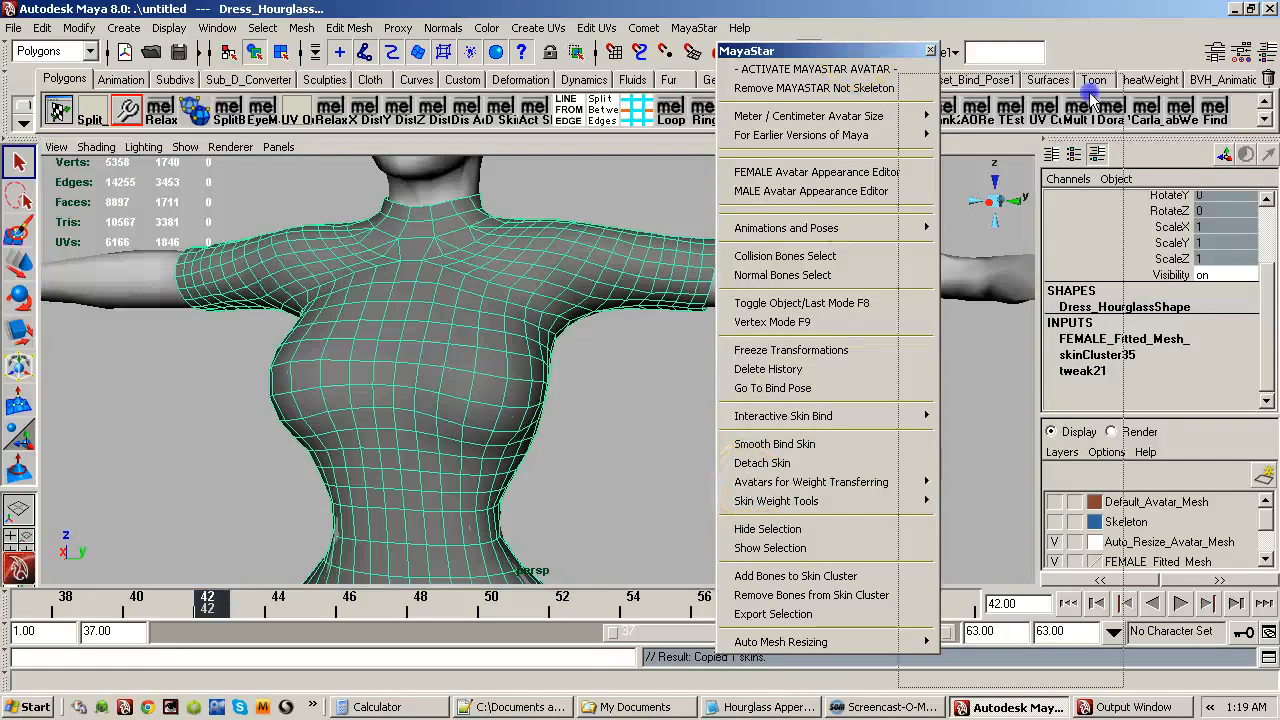
click(930, 50)
alt+drag(541, 371, 399, 379)
drag(1279, 134, 1130, 120)
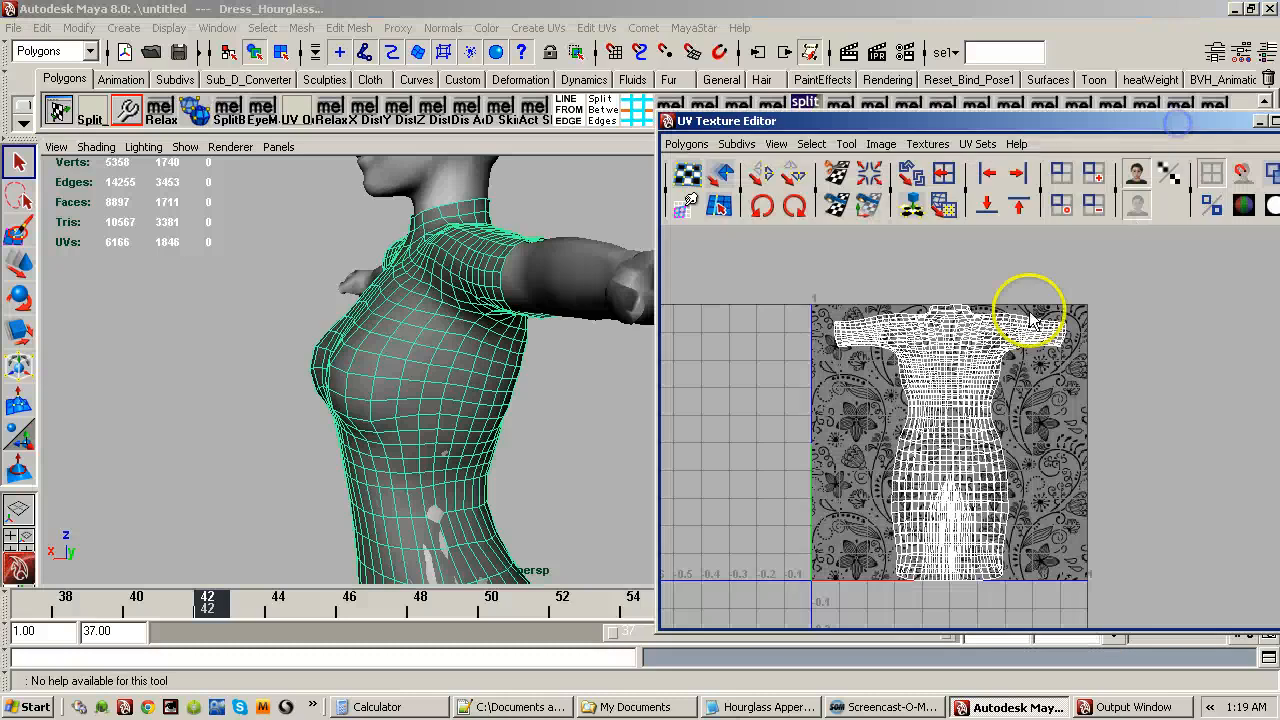
click(1008, 105)
click(1024, 118)
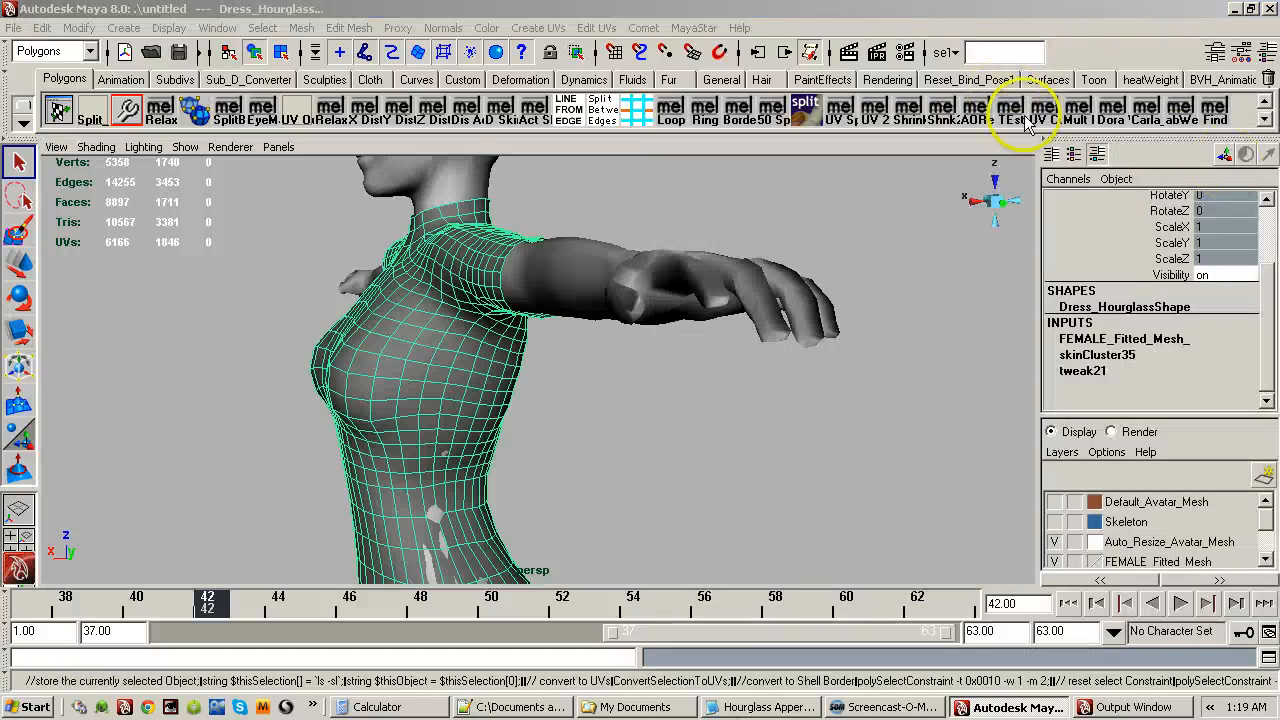
Open the FEMALE Avatar Appearance Editor, place it beside the avatar and show its torso settings.
click(693, 27)
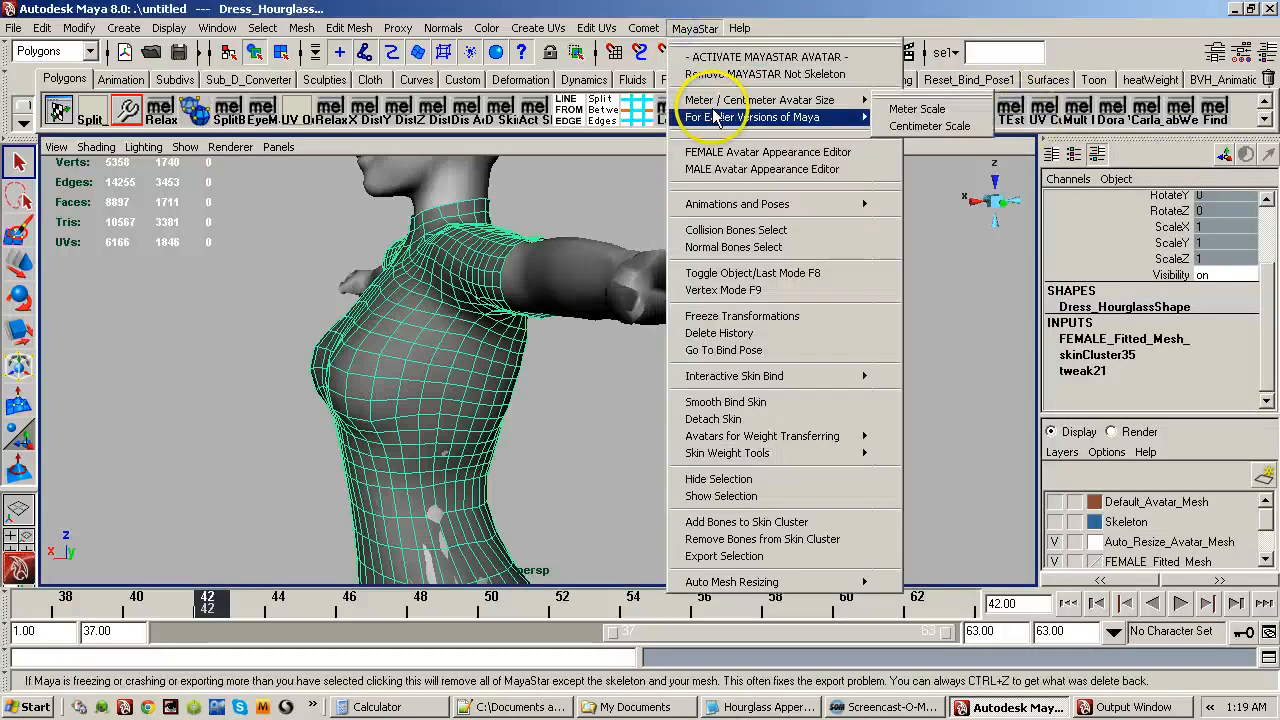
click(714, 152)
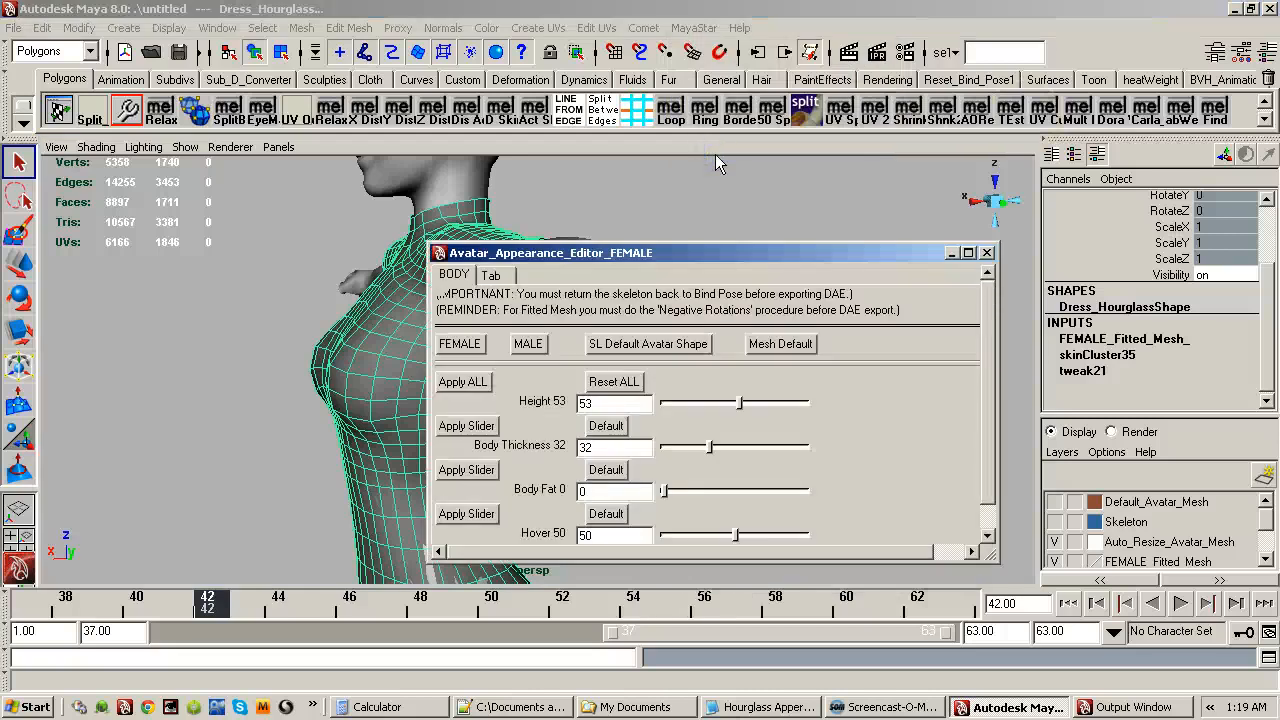
drag(690, 252, 957, 222)
click(1035, 248)
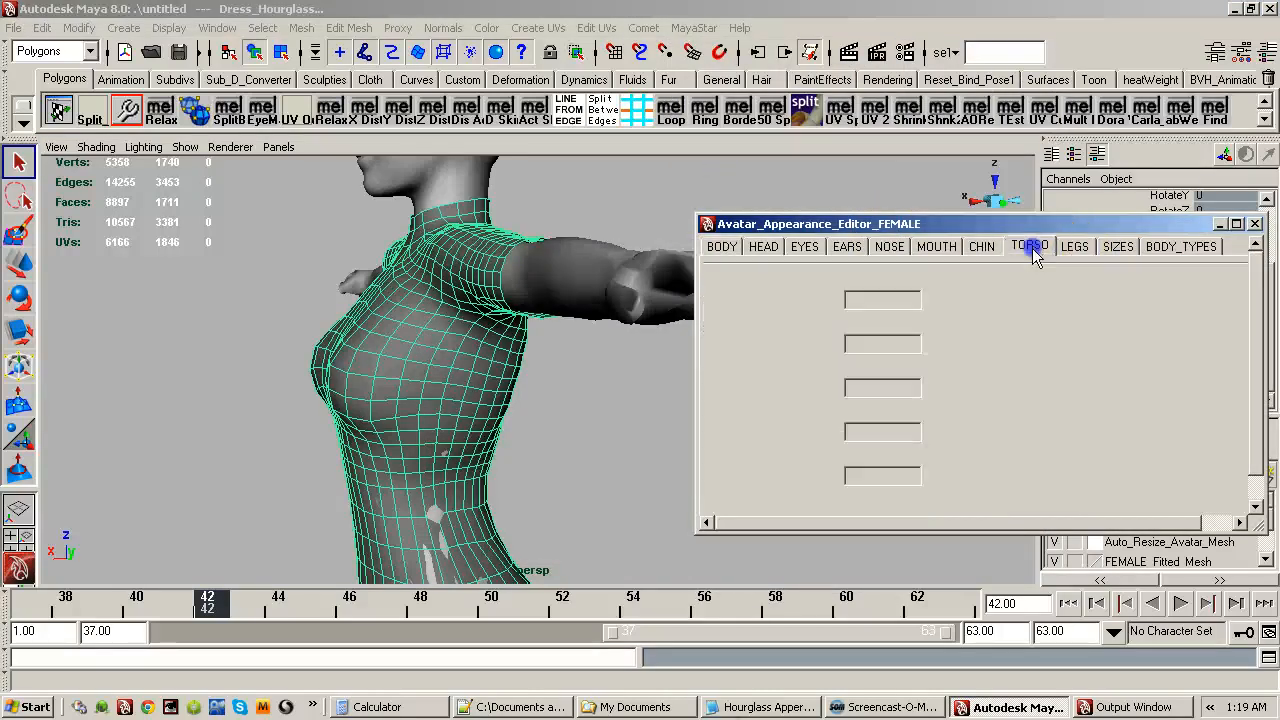
Try different Breast Size values, ending at 74, to test how the dress follows the chest in side view.
mouse_move(1005, 481)
mouse_down()
mouse_move(1095, 473)
mouse_move(1014, 457)
mouse_move(1000, 472)
mouse_up()
alt+drag(568, 348, 508, 380)
alt+right_drag(508, 380, 491, 423)
alt+drag(491, 423, 292, 427)
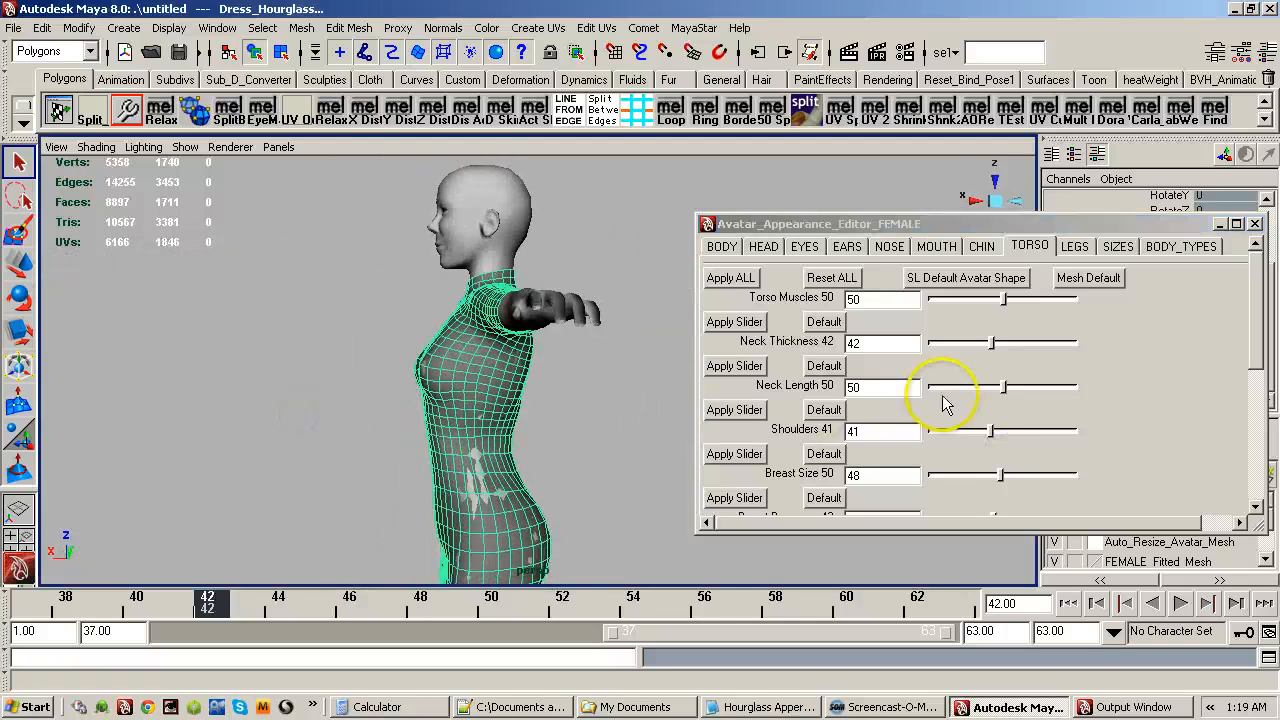
click(1001, 478)
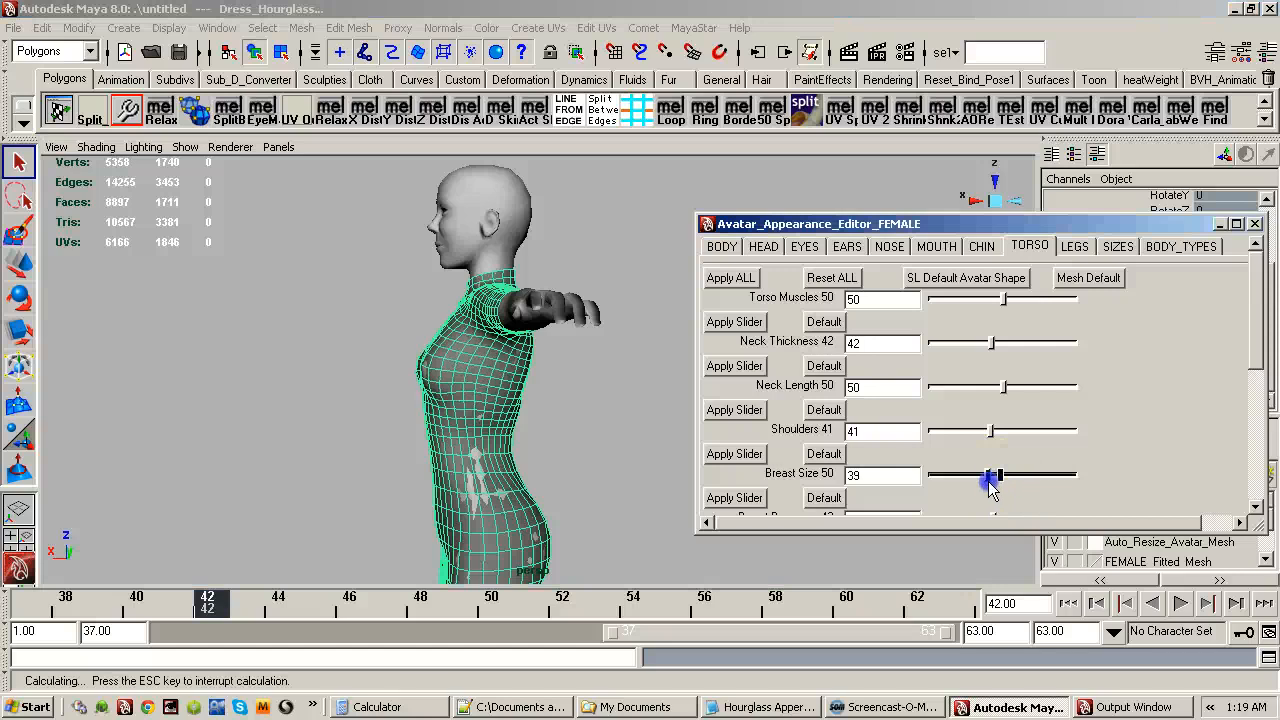
drag(1002, 483, 1024, 488)
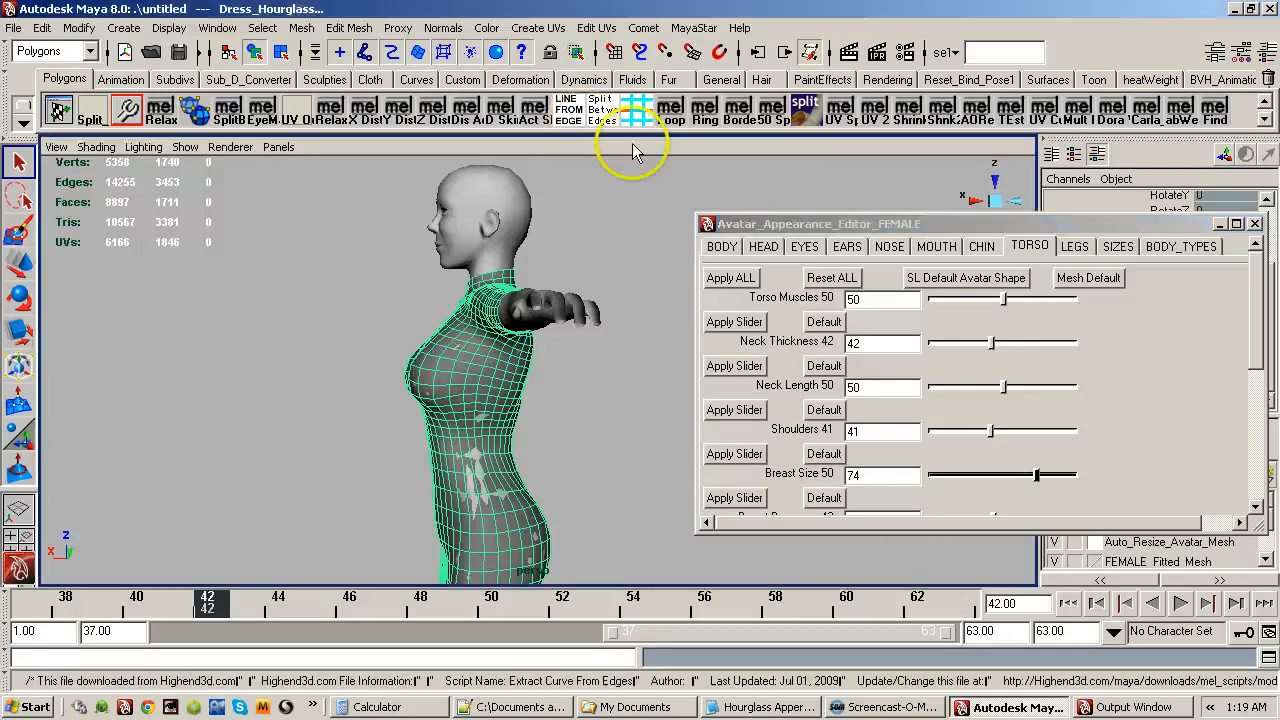
Deselect the dress and reduce the avatar's Breast Size to 60.
alt+drag(558, 402, 553, 456)
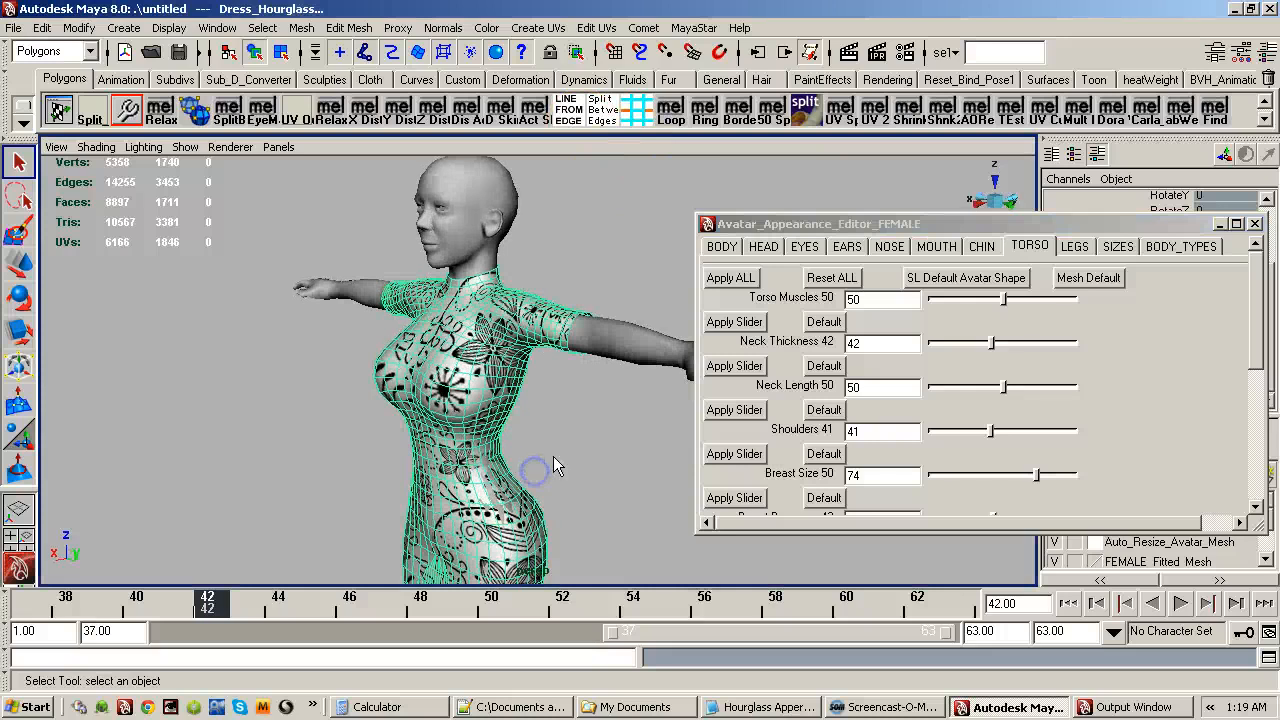
click(552, 470)
mouse_move(580, 409)
alt+mouse_down()
mouse_move(596, 406)
mouse_move(580, 420)
alt+mouse_up()
alt+right_drag(563, 443, 724, 430)
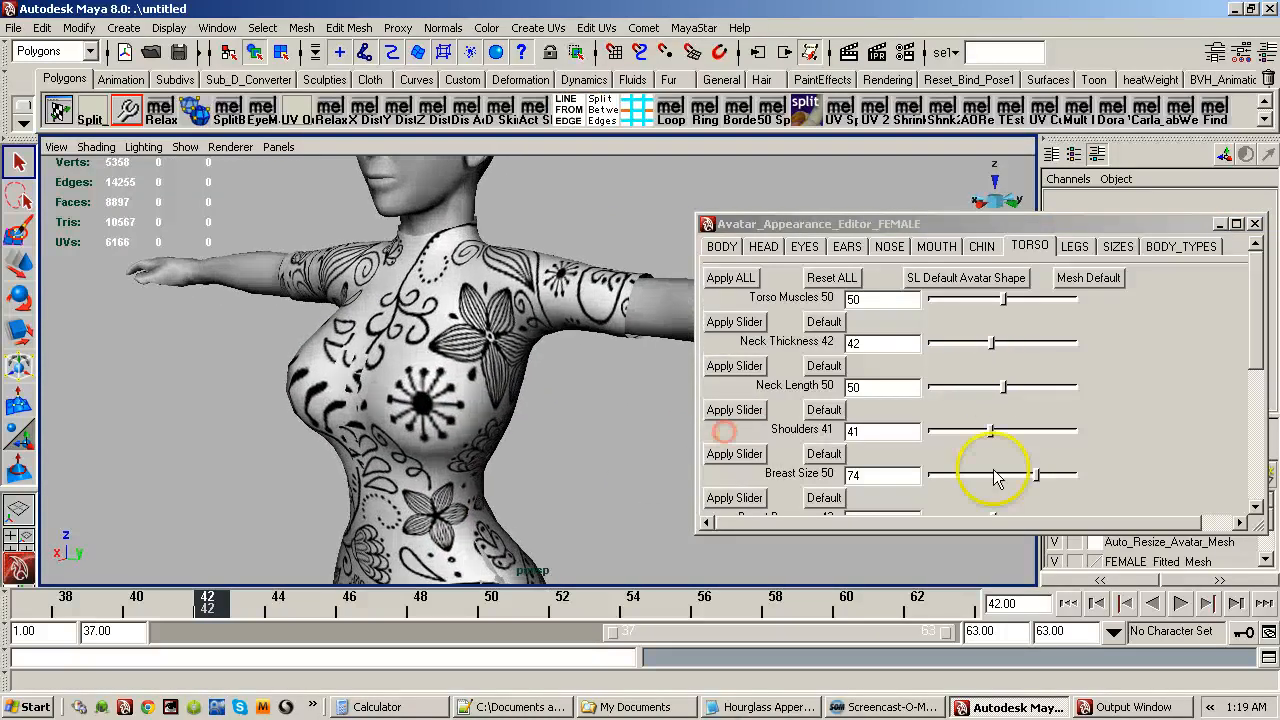
mouse_move(1038, 477)
mouse_down()
mouse_move(1065, 480)
mouse_move(943, 476)
mouse_move(1018, 477)
mouse_up()
Inspect the textured dress around the waist, back and hips for skin poking through.
alt+drag(380, 437, 434, 437)
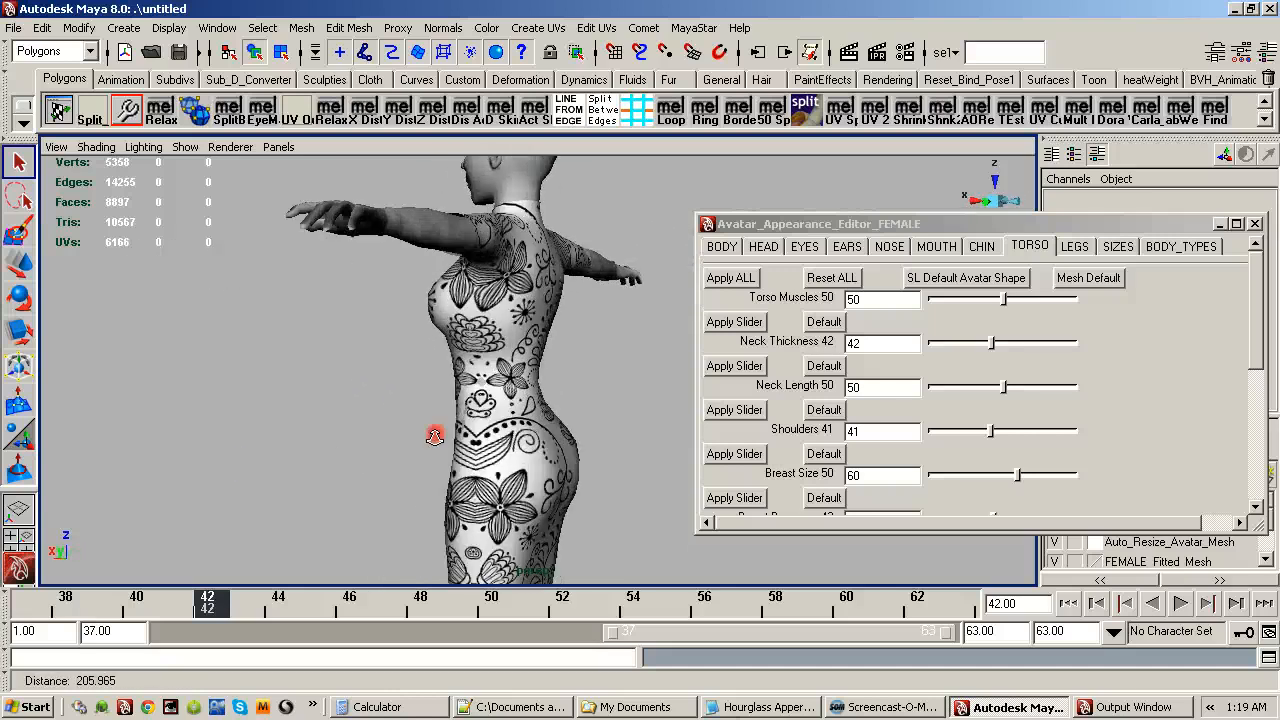
alt+right_drag(434, 437, 684, 365)
alt+drag(486, 423, 509, 366)
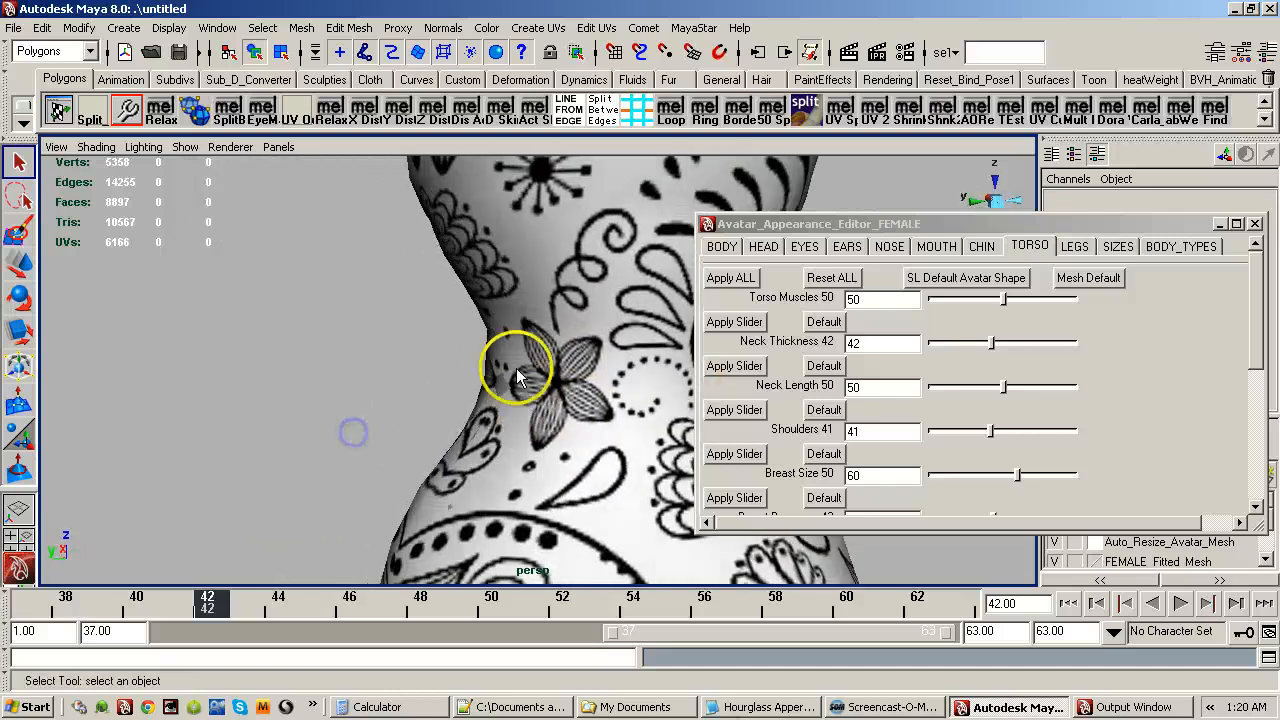
alt+right_drag(509, 366, 486, 449)
alt+drag(486, 449, 521, 443)
alt+right_drag(521, 443, 542, 414)
alt+right_drag(323, 420, 366, 382)
alt+drag(366, 382, 591, 395)
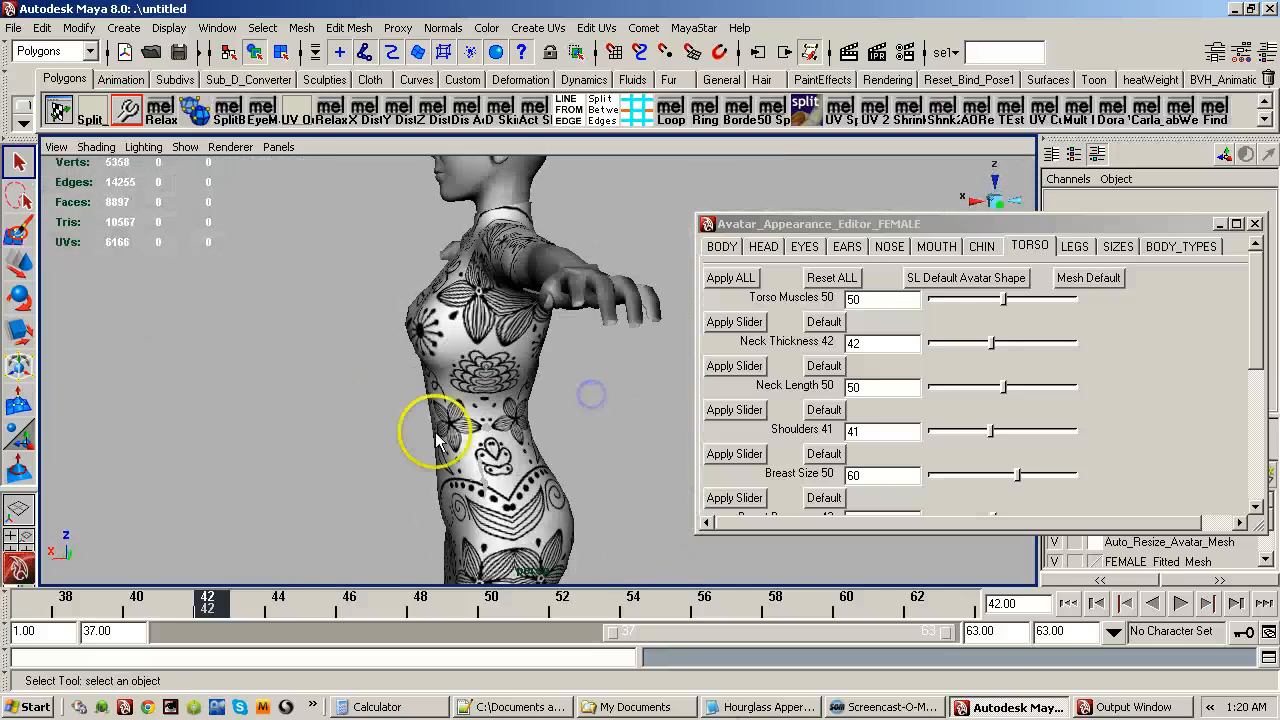
alt+drag(436, 432, 487, 395)
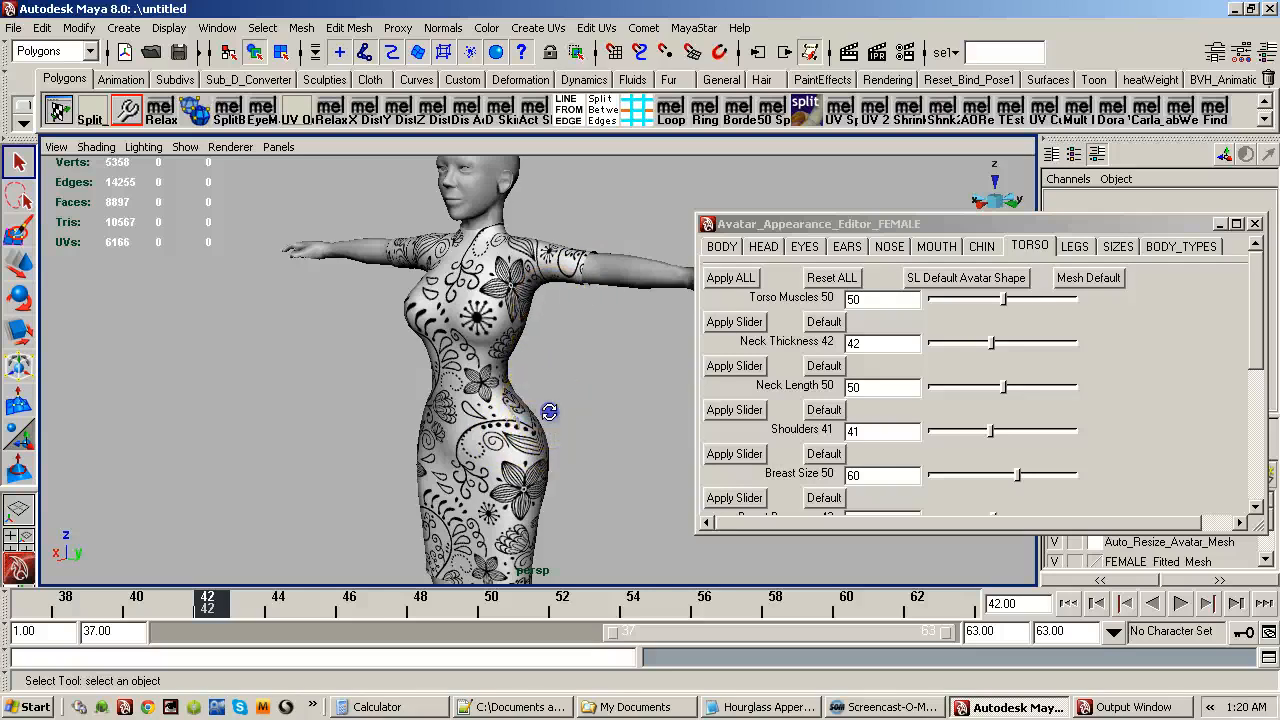
alt+drag(549, 411, 585, 413)
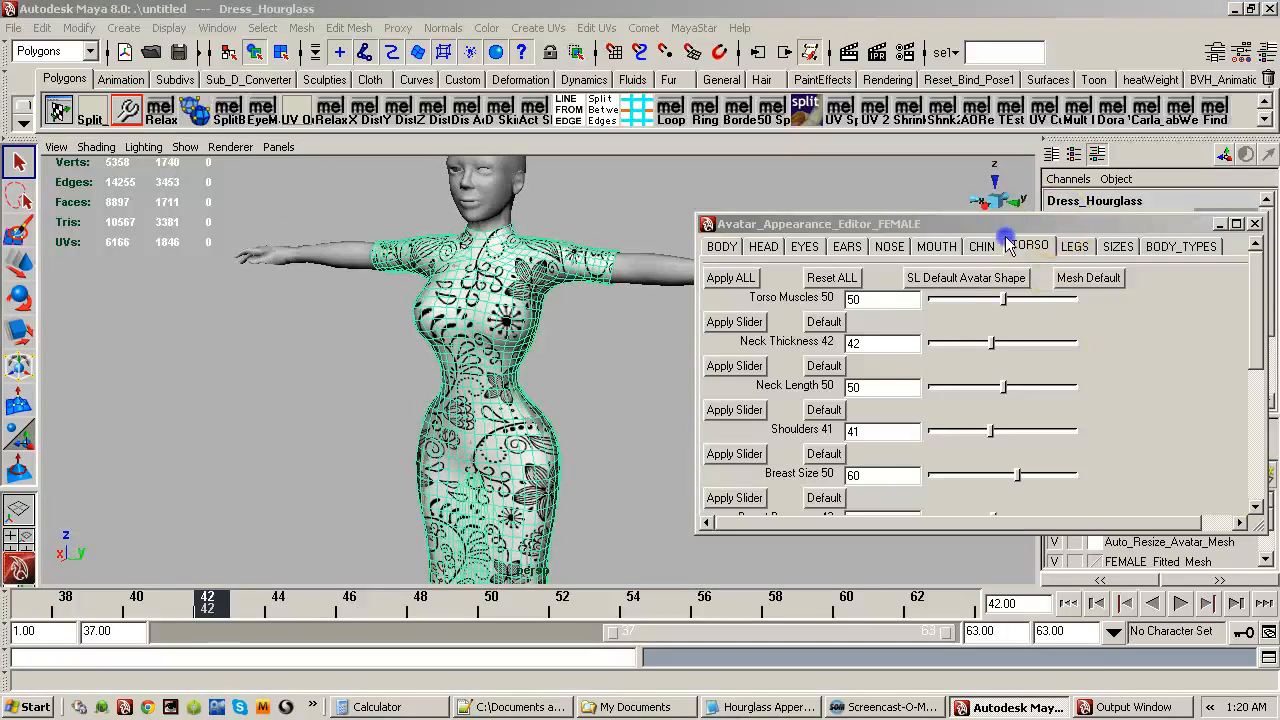
Hide Dress_Hourglass to view the bare avatar, and set visibility back on with FEMALE_Fitted_Mesh also selected.
drag(1010, 224, 728, 298)
click(1220, 358)
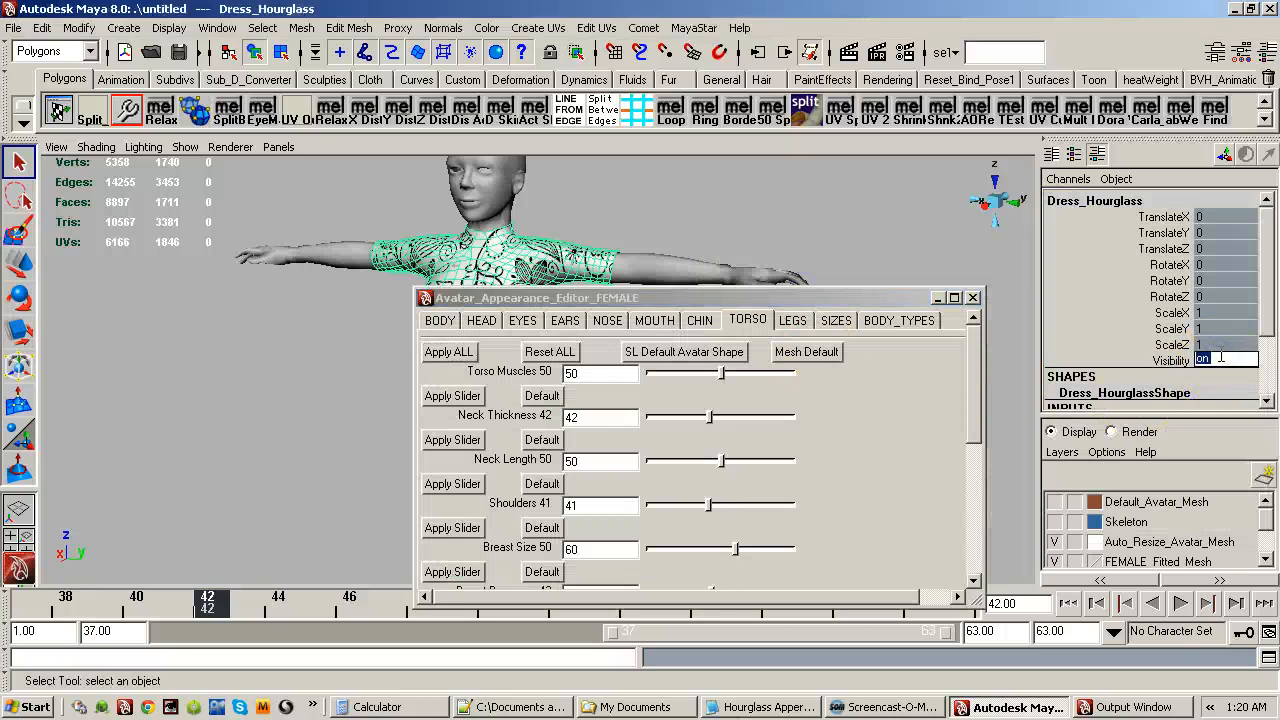
key(Return)
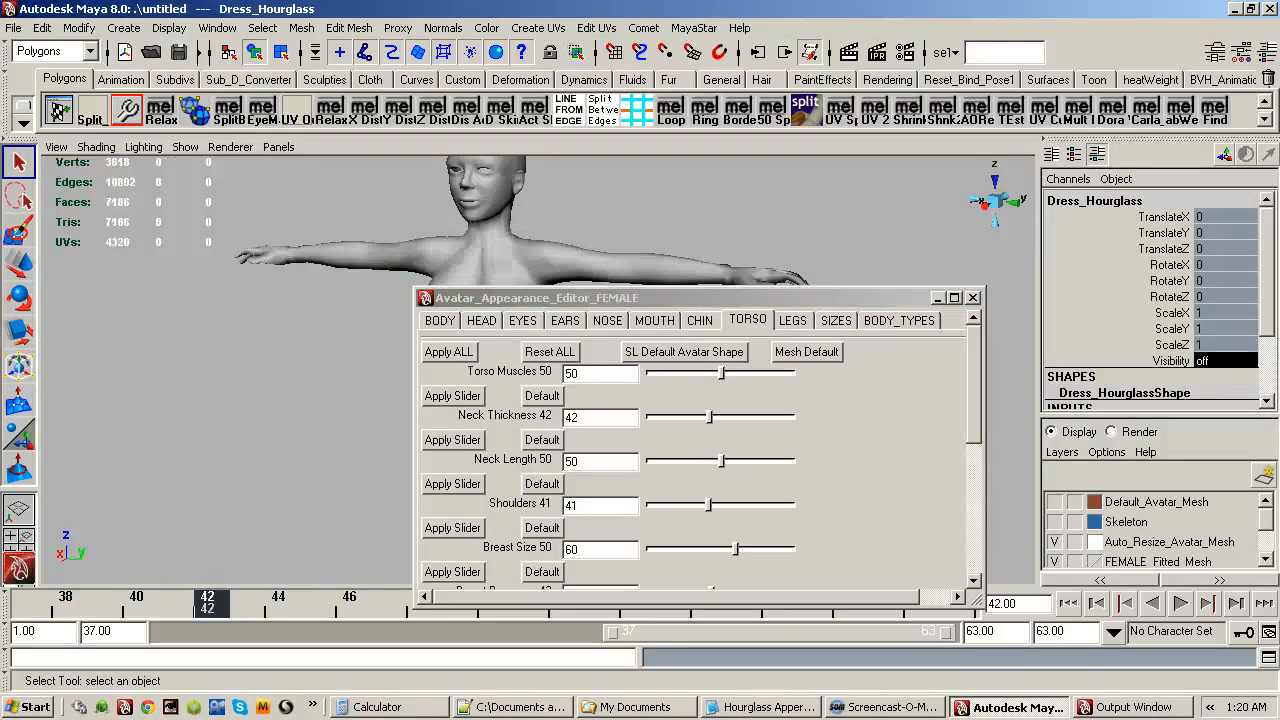
click(1228, 360)
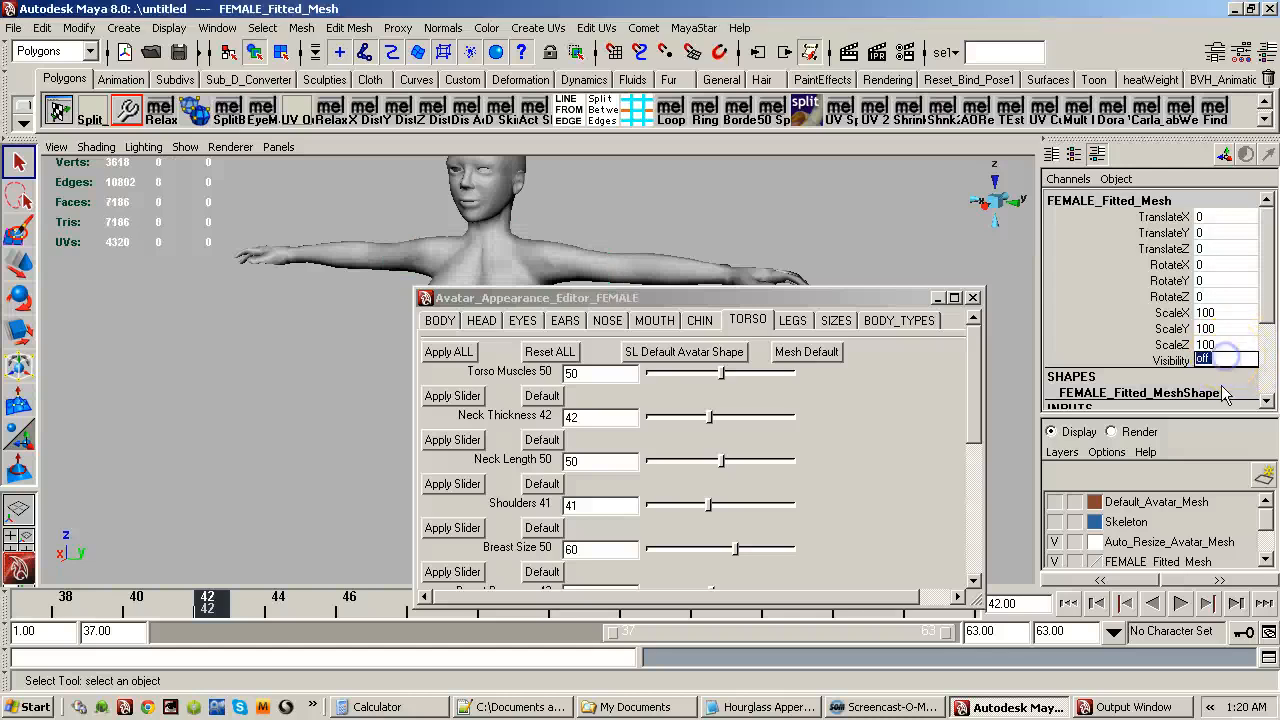
text(1)
key(Return)
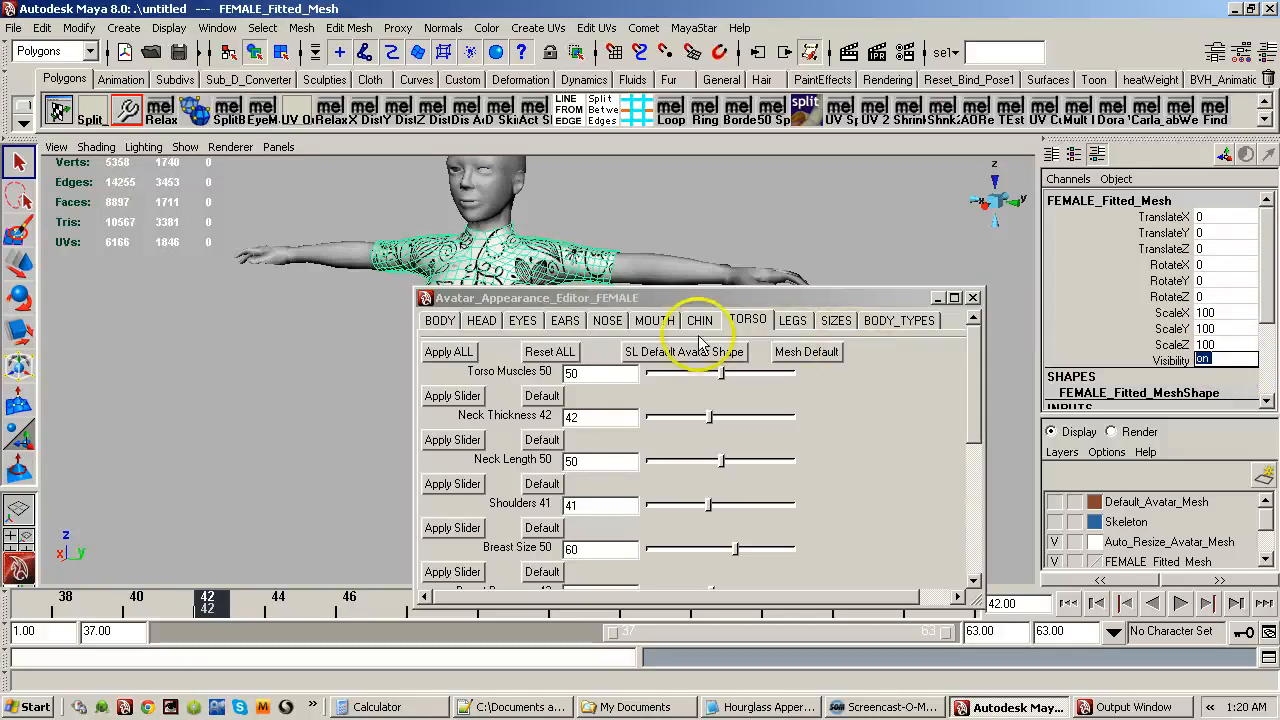
Apply the Voluptuous body type to the female avatar and check the dress over the chest and hips.
drag(735, 293, 1024, 264)
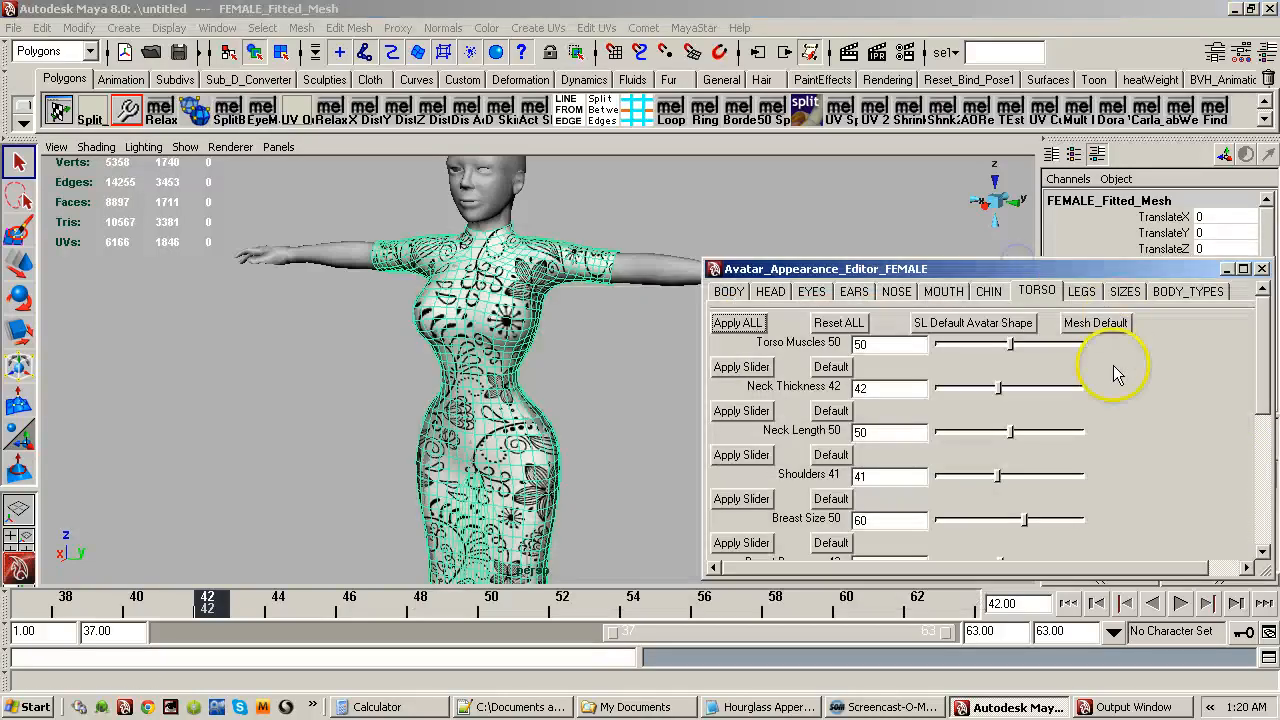
click(1187, 295)
click(738, 396)
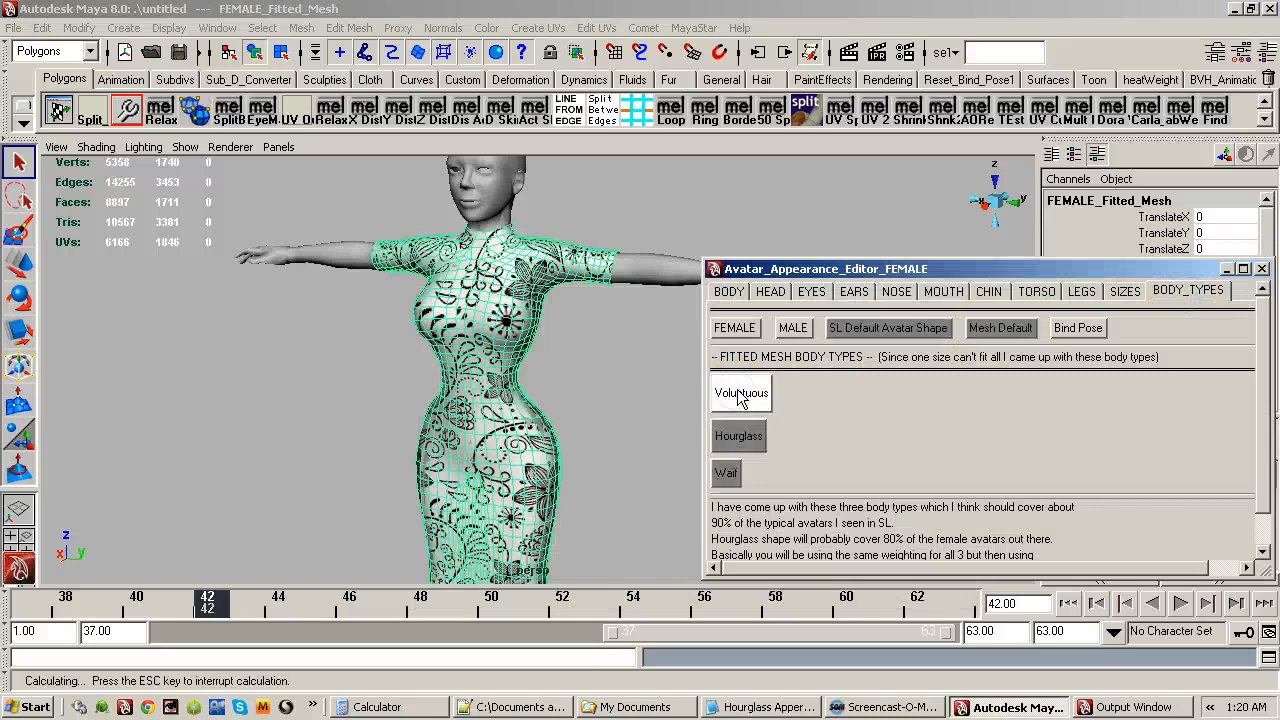
alt+right_drag(514, 414, 637, 377)
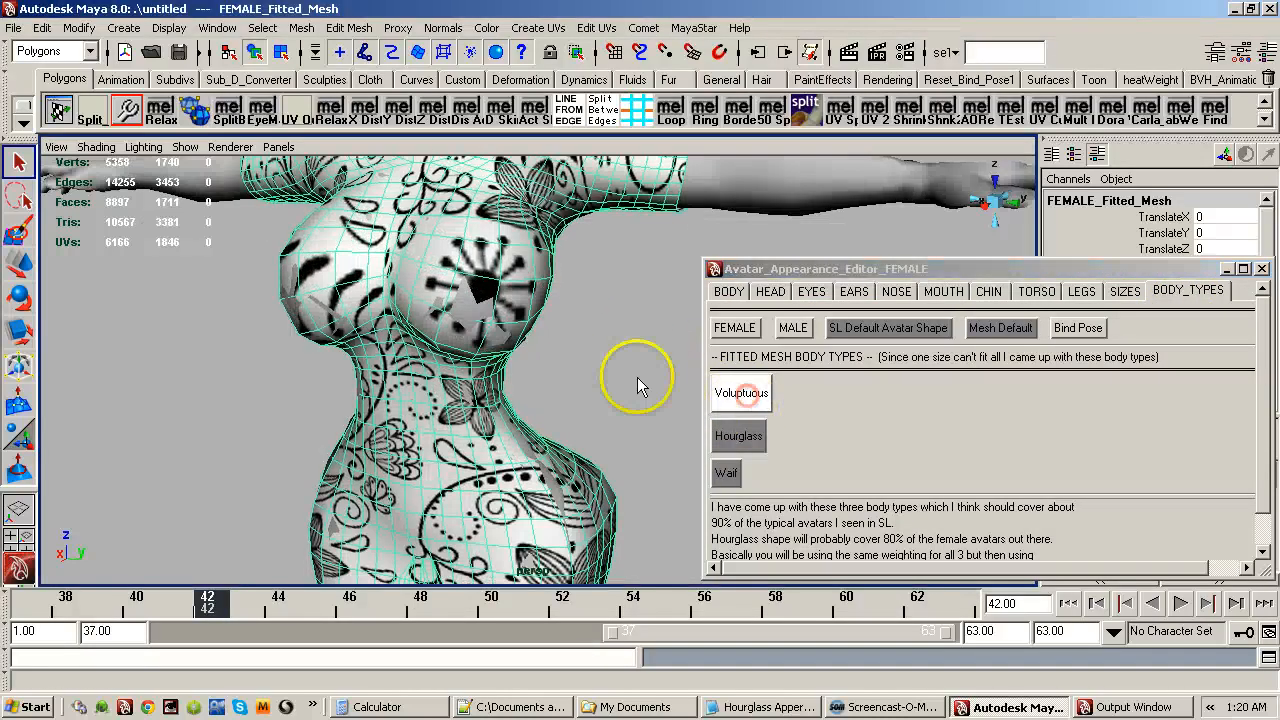
alt+drag(637, 377, 514, 414)
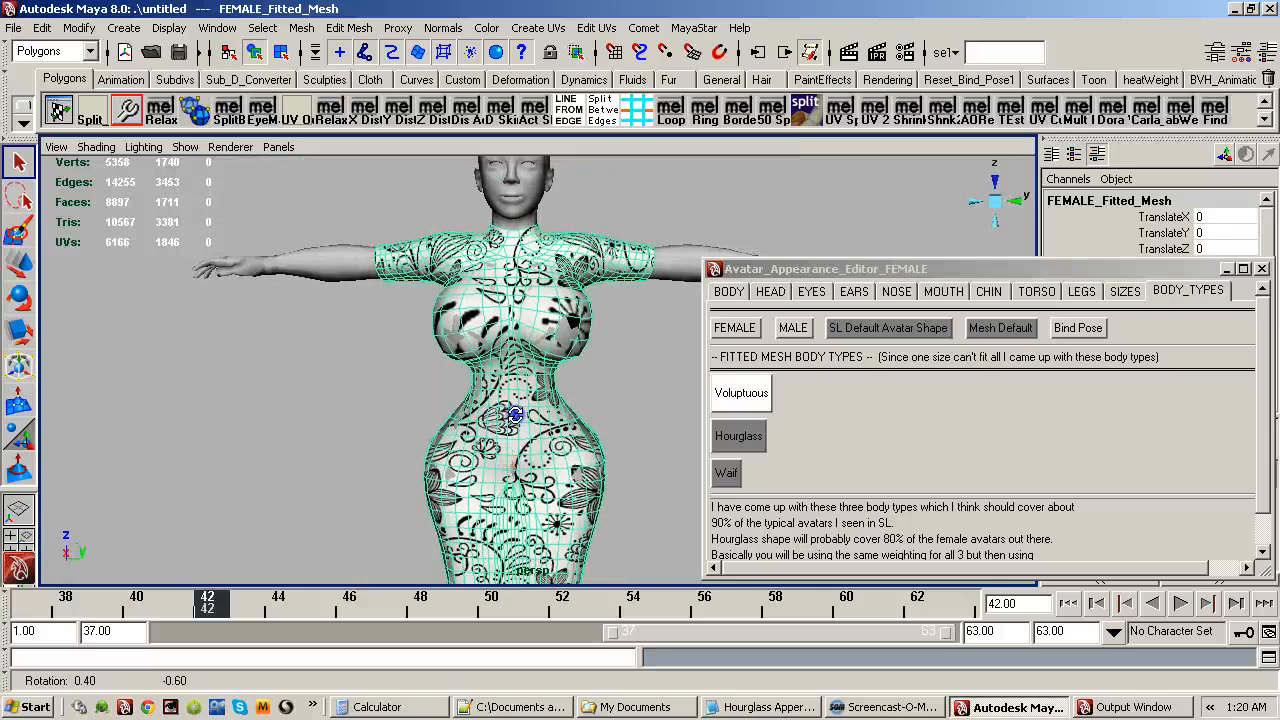
alt+right_drag(514, 414, 643, 423)
alt+drag(643, 423, 500, 451)
alt+right_drag(500, 451, 549, 435)
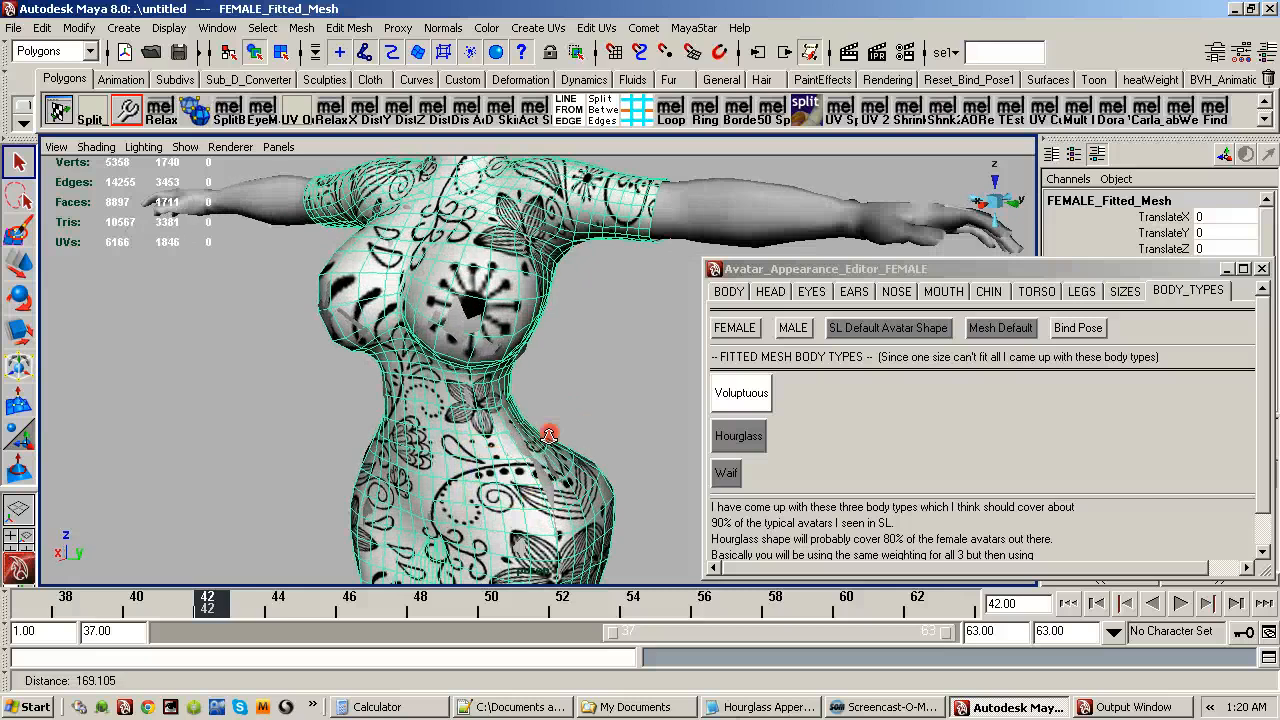
alt+drag(549, 435, 463, 432)
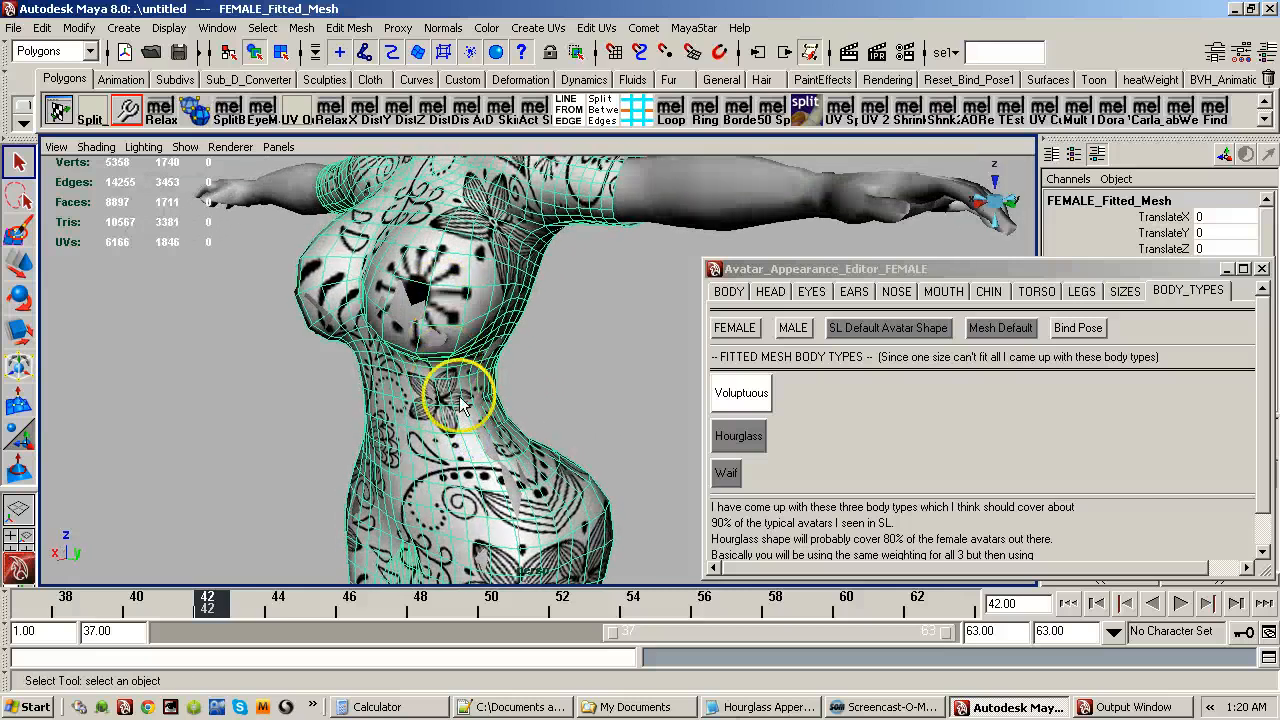
Reapply the Voluptuous body type and examine the dress under the chest and along the waist from several angles.
click(745, 400)
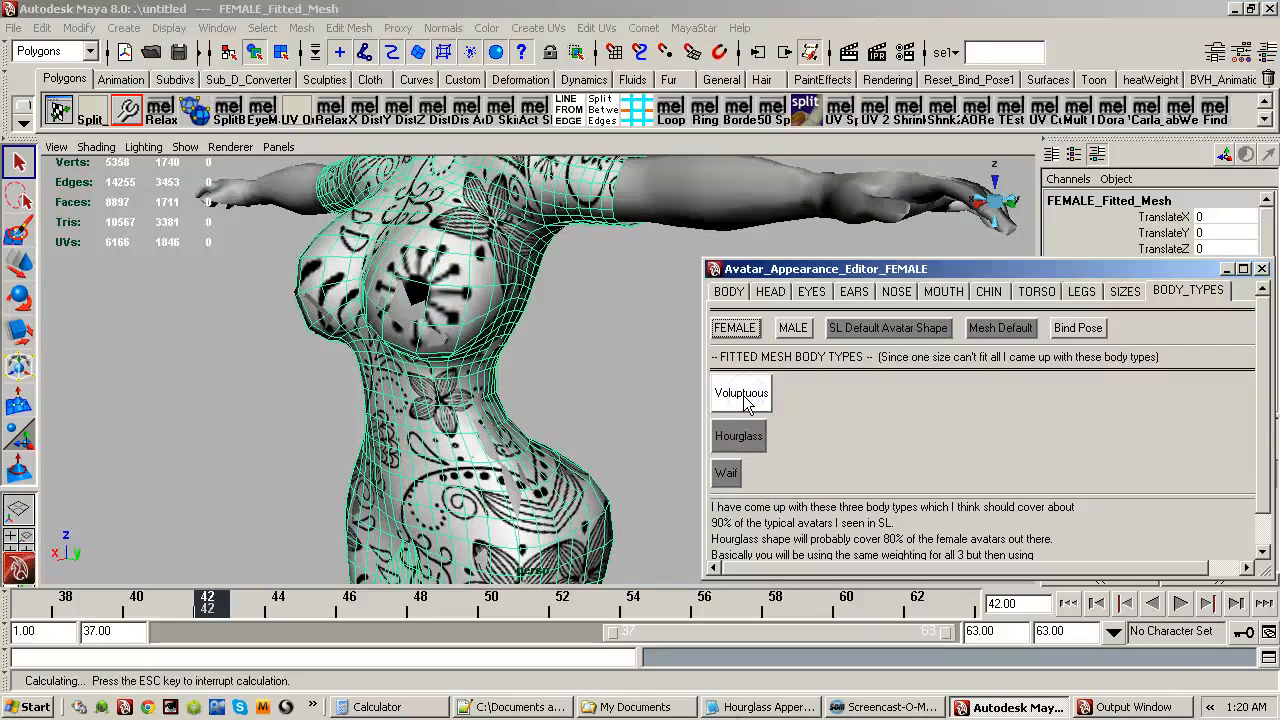
click(748, 400)
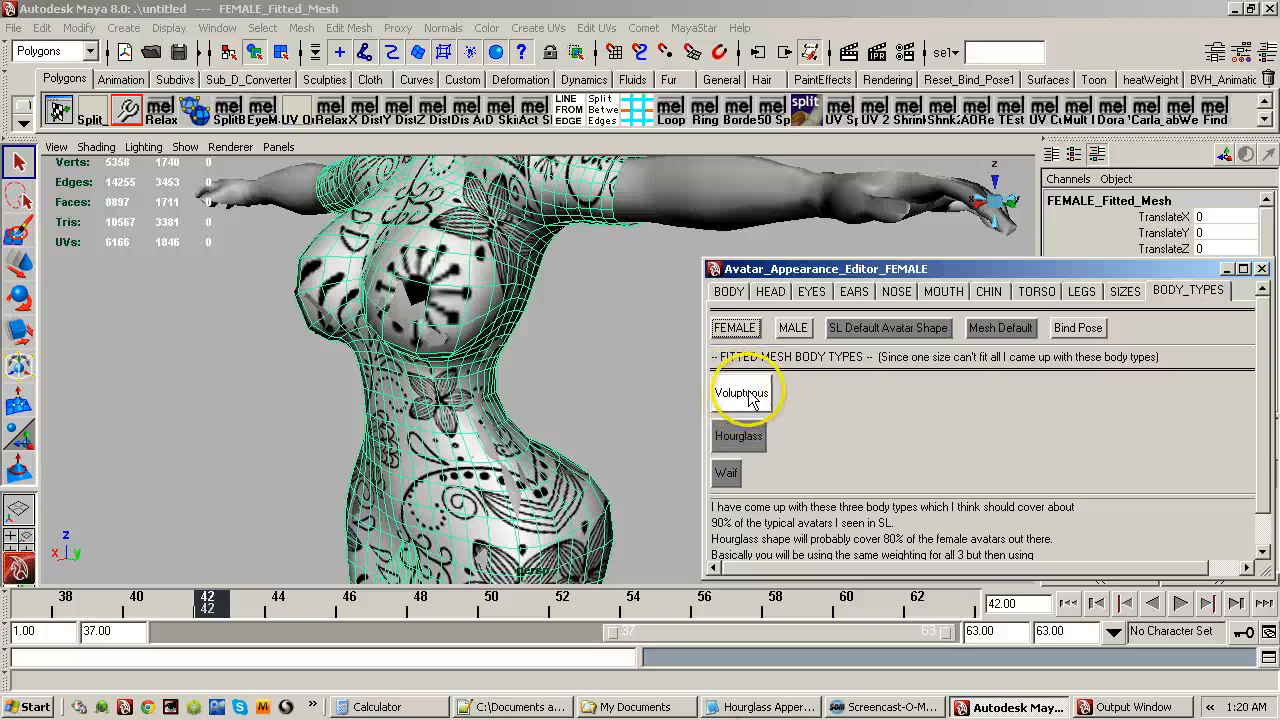
click(749, 400)
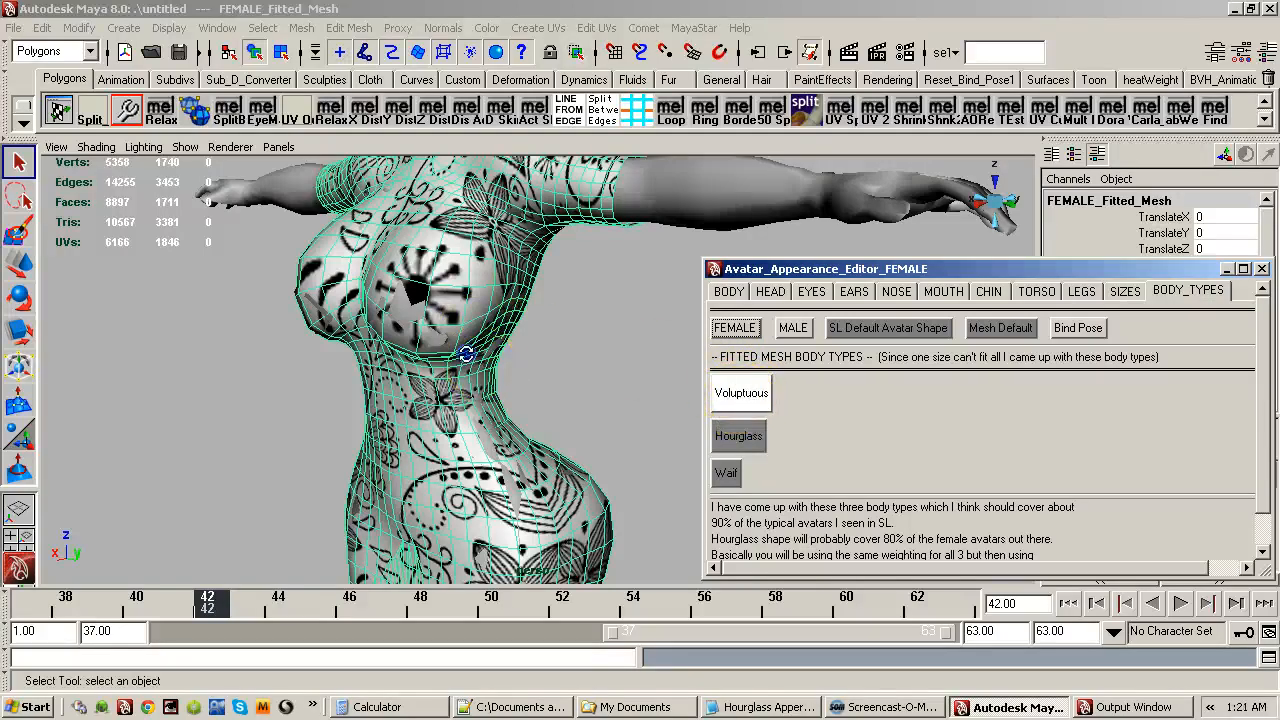
alt+drag(466, 354, 509, 309)
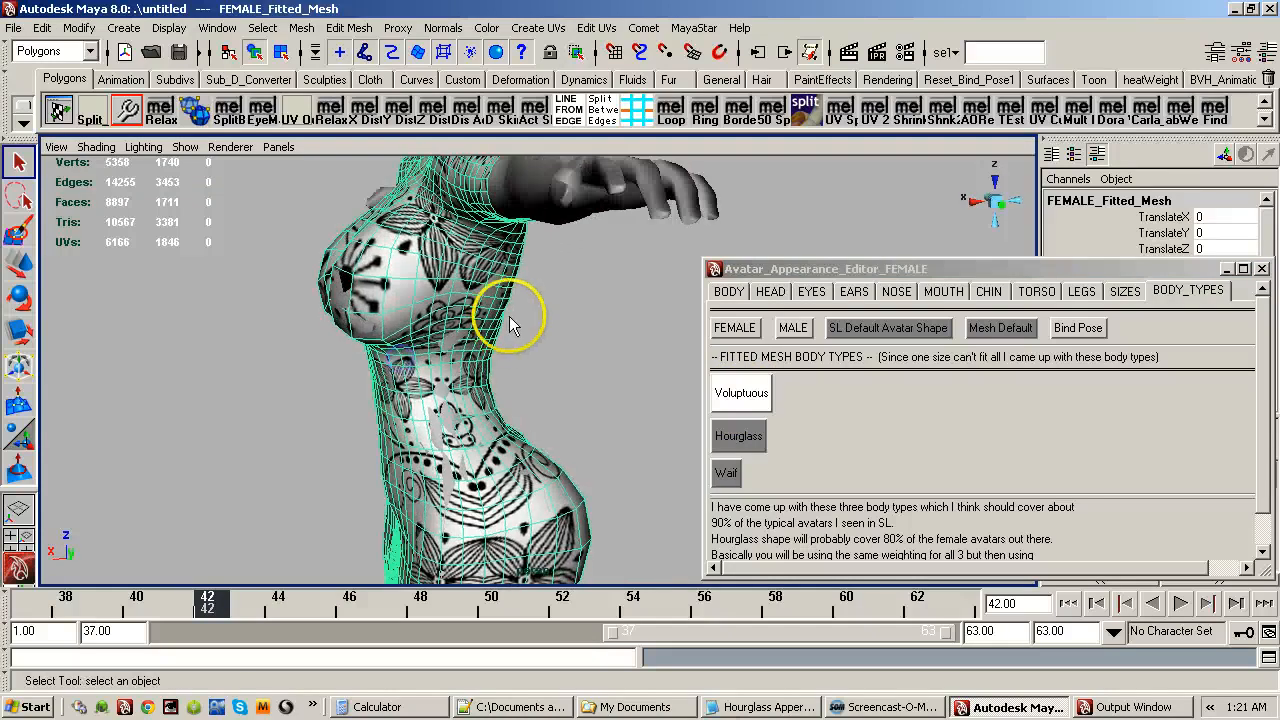
alt+drag(399, 345, 429, 343)
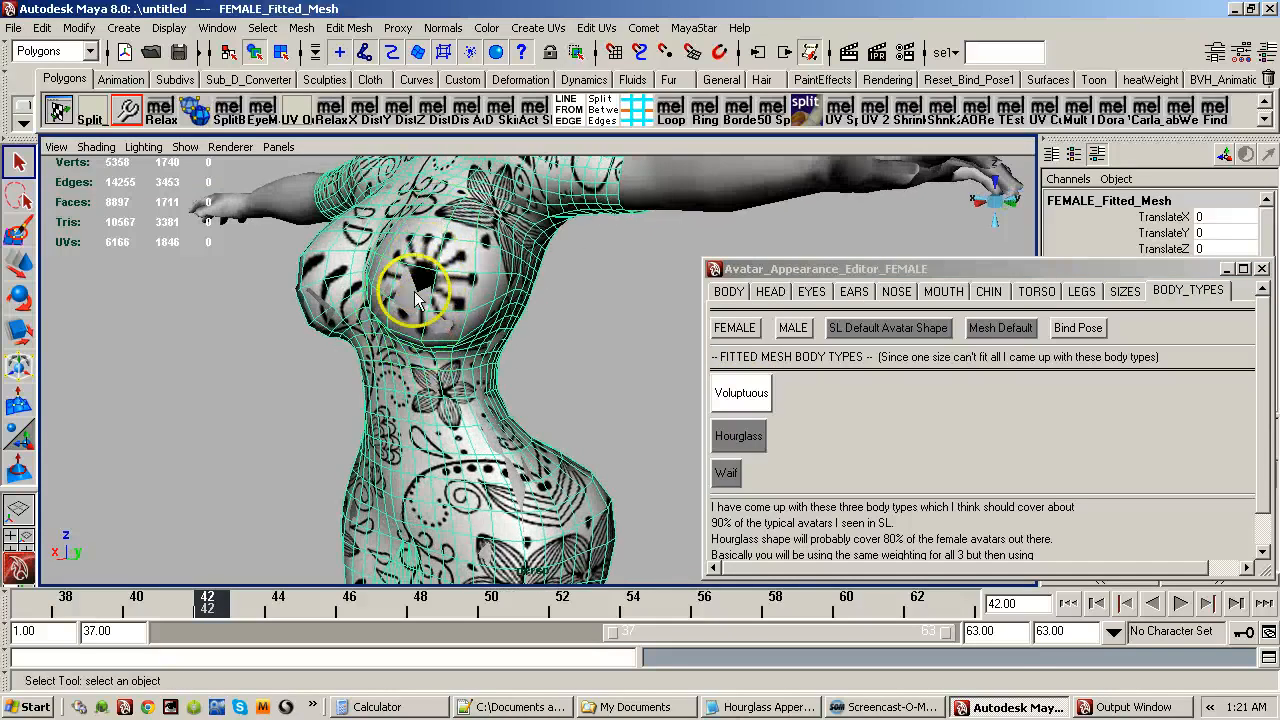
alt+drag(443, 290, 352, 318)
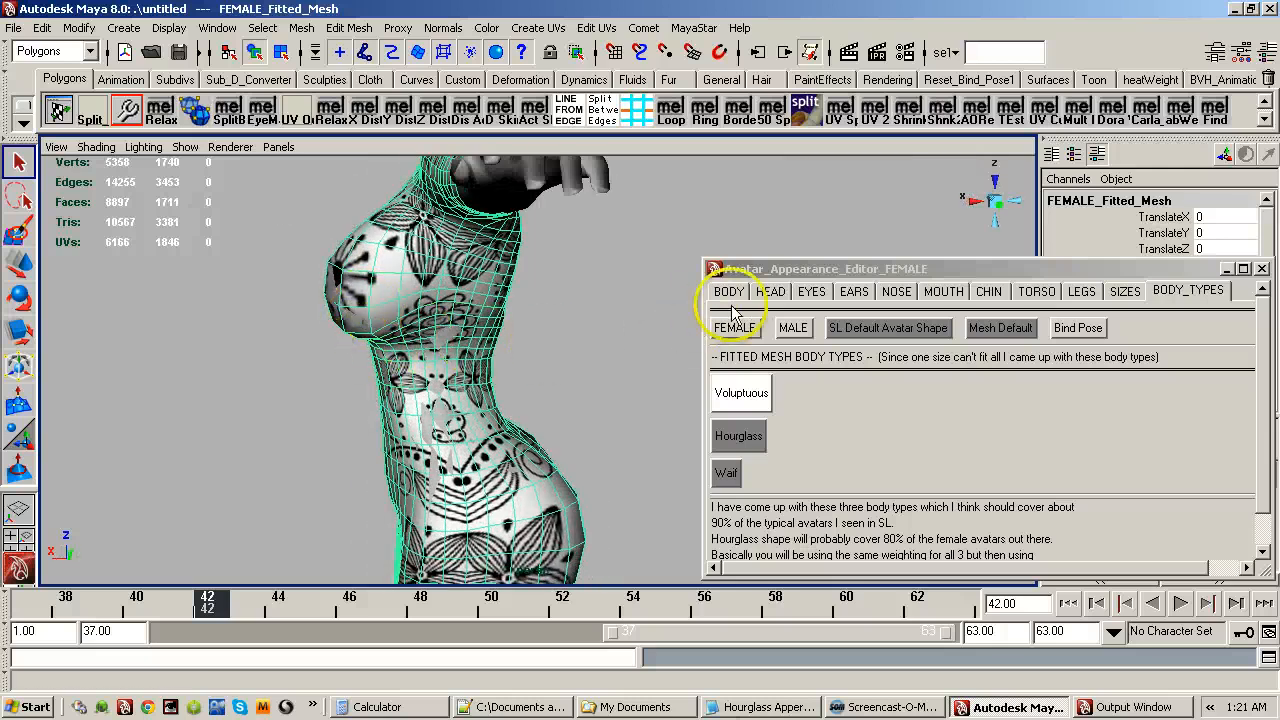
alt+drag(478, 352, 514, 366)
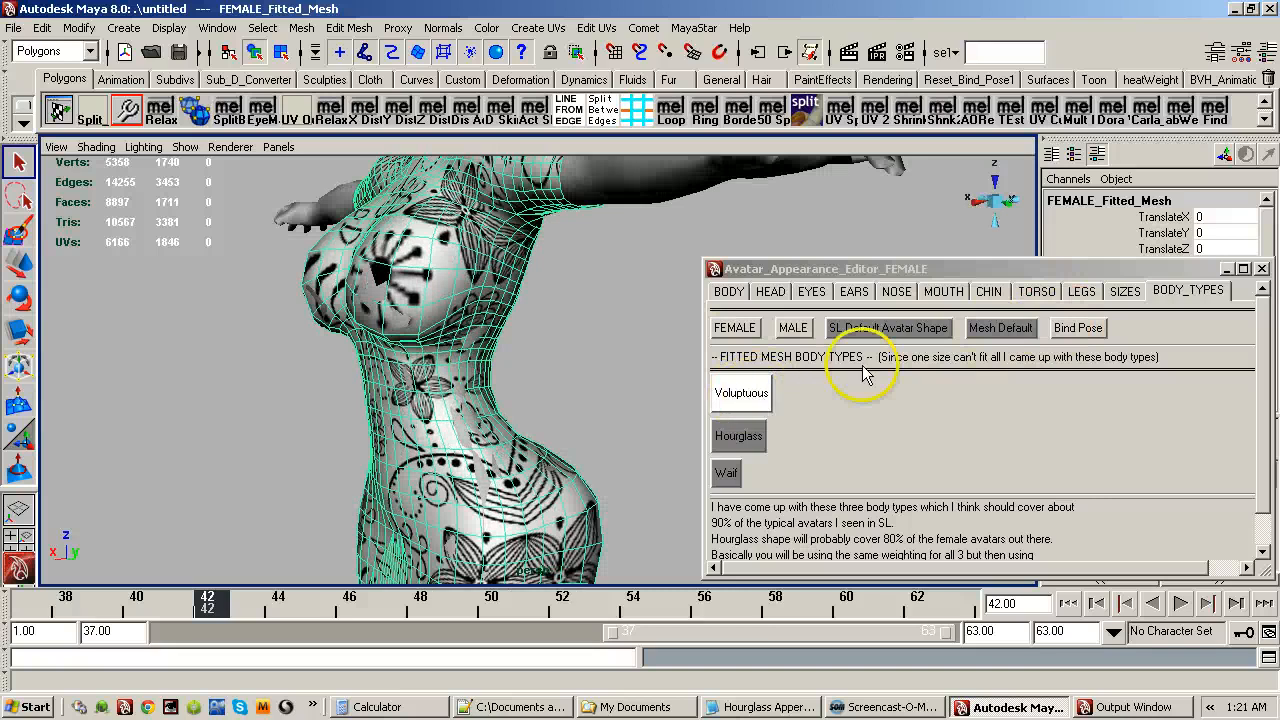
Return to the torso settings and apply a Breast Size of 60 to the avatar.
click(1036, 292)
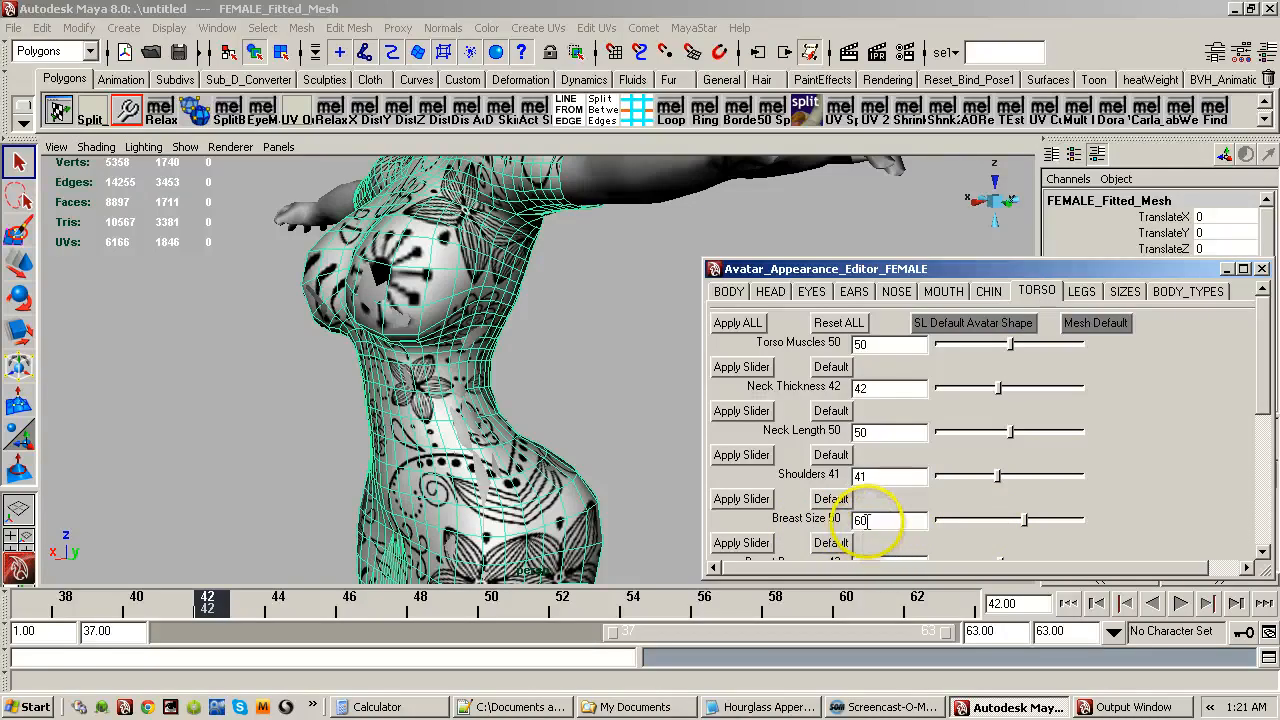
click(758, 708)
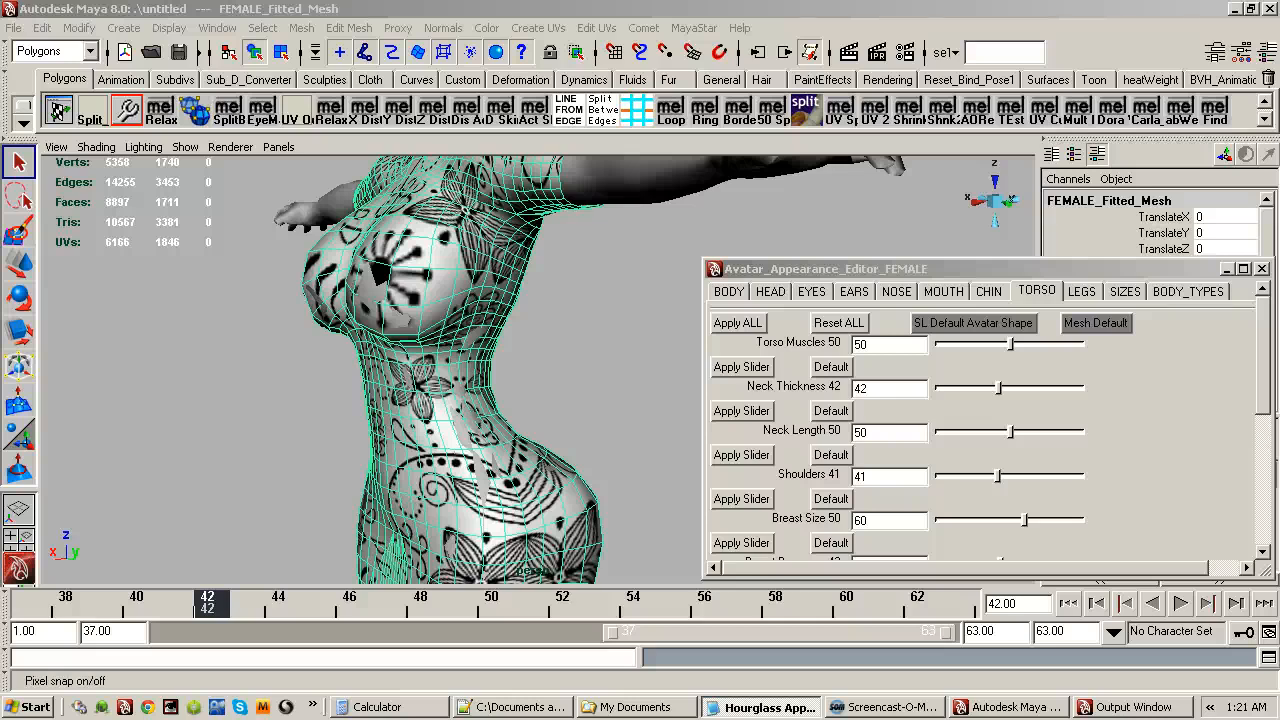
click(1200, 337)
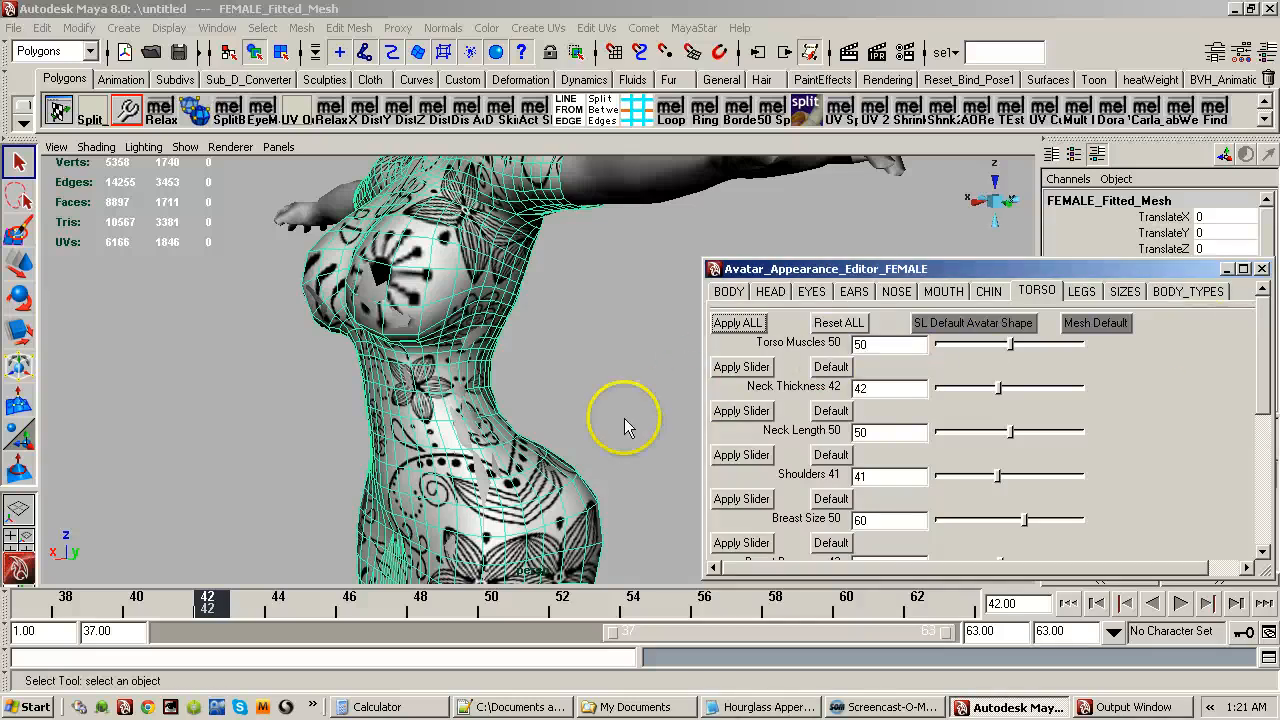
alt+drag(623, 420, 574, 396)
click(860, 520)
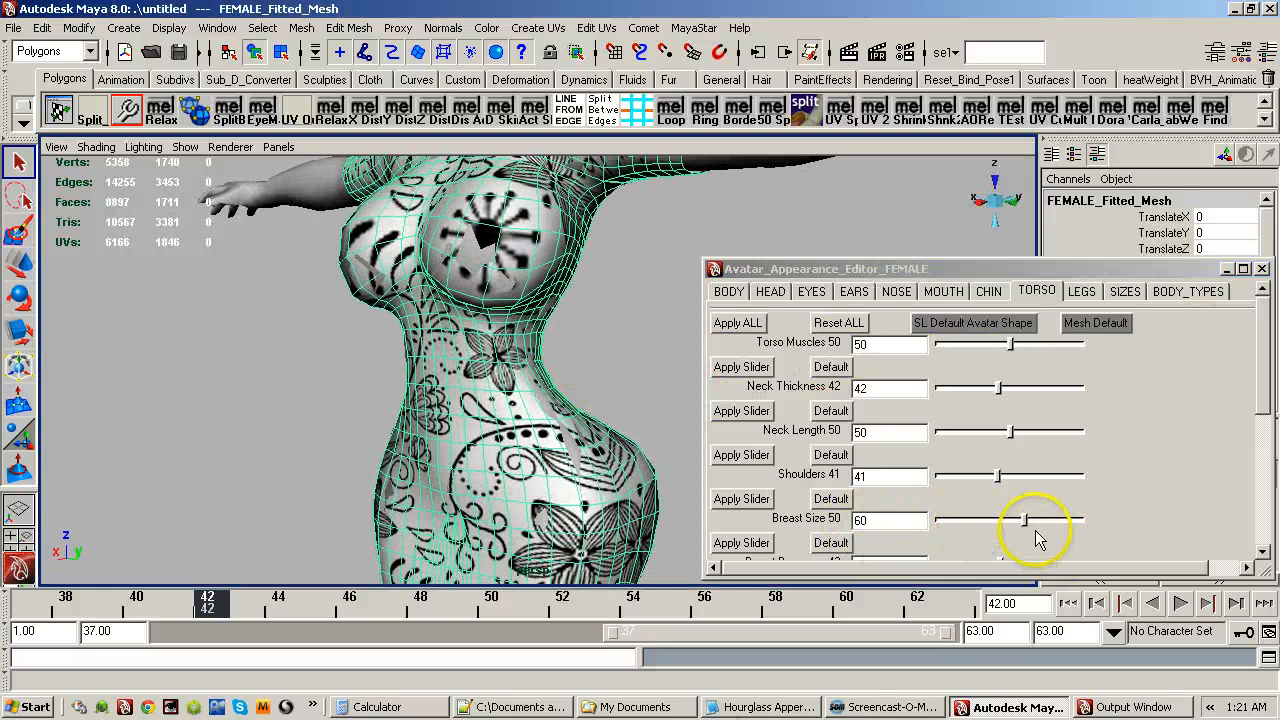
click(878, 520)
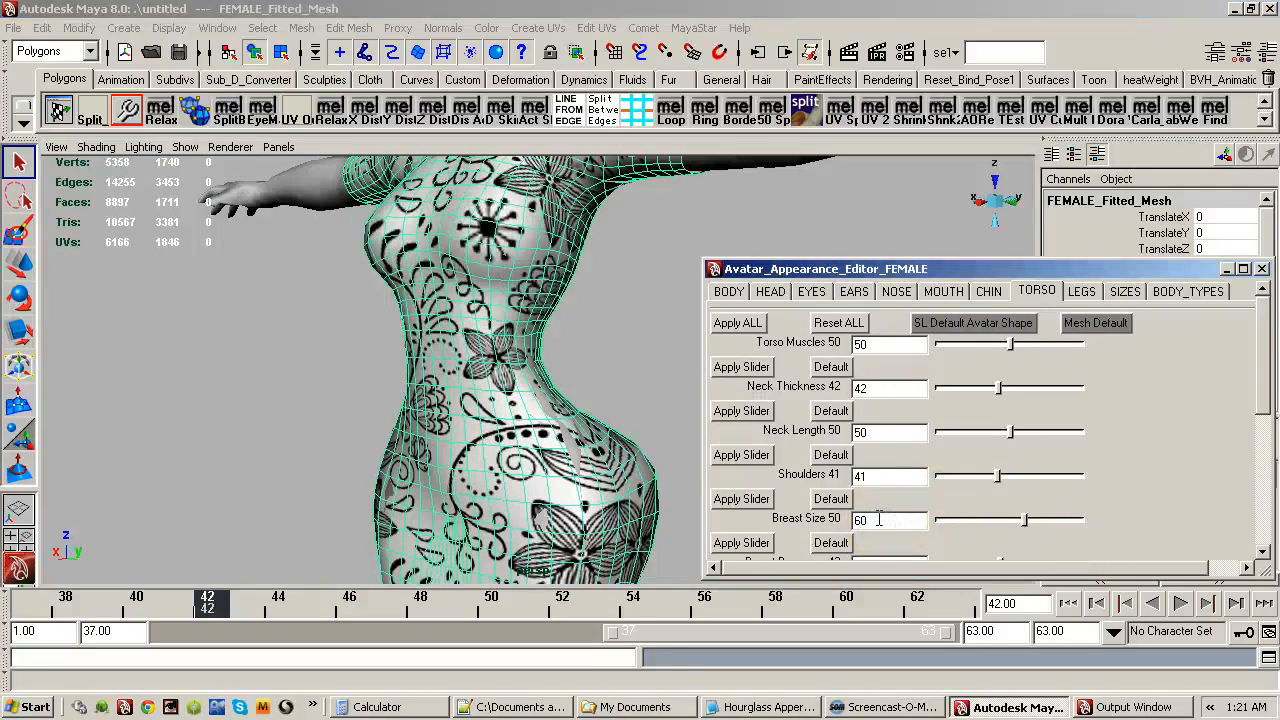
Examine how the dress follows the torso with Breast Size at 60 from several angles, and close the female appearance editor.
drag(878, 521, 834, 521)
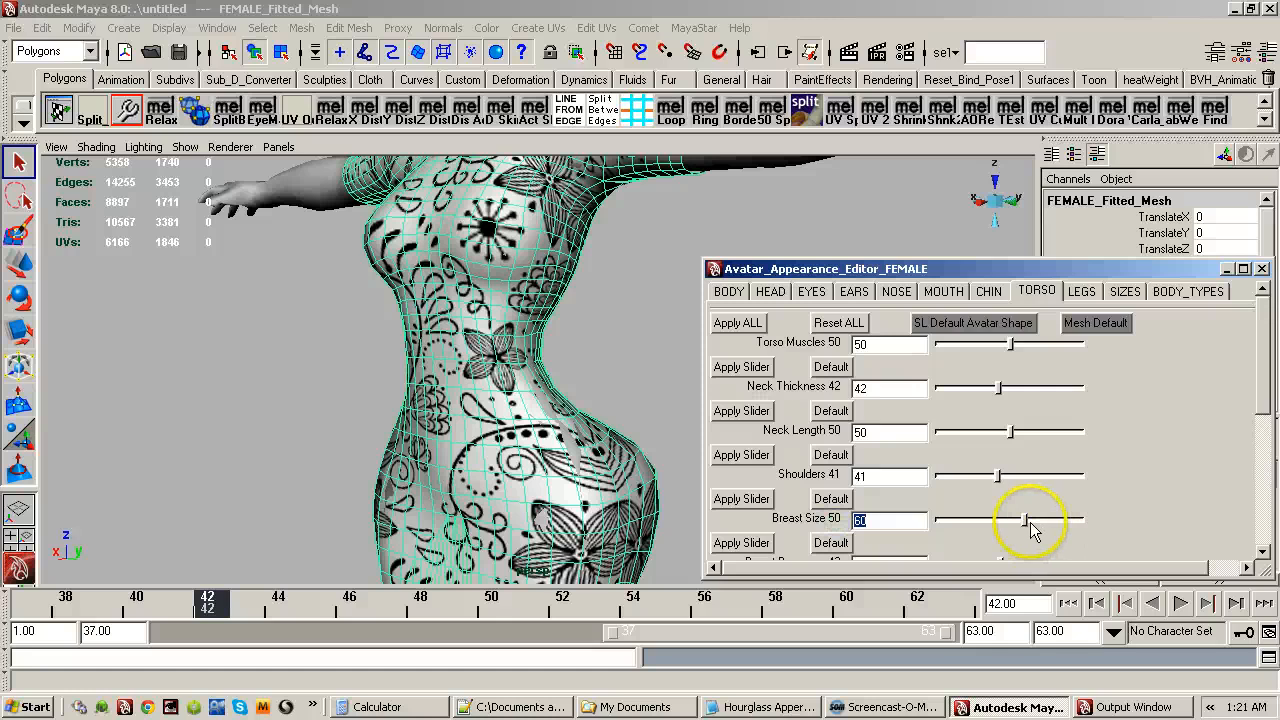
drag(1032, 530, 1099, 533)
drag(886, 521, 836, 522)
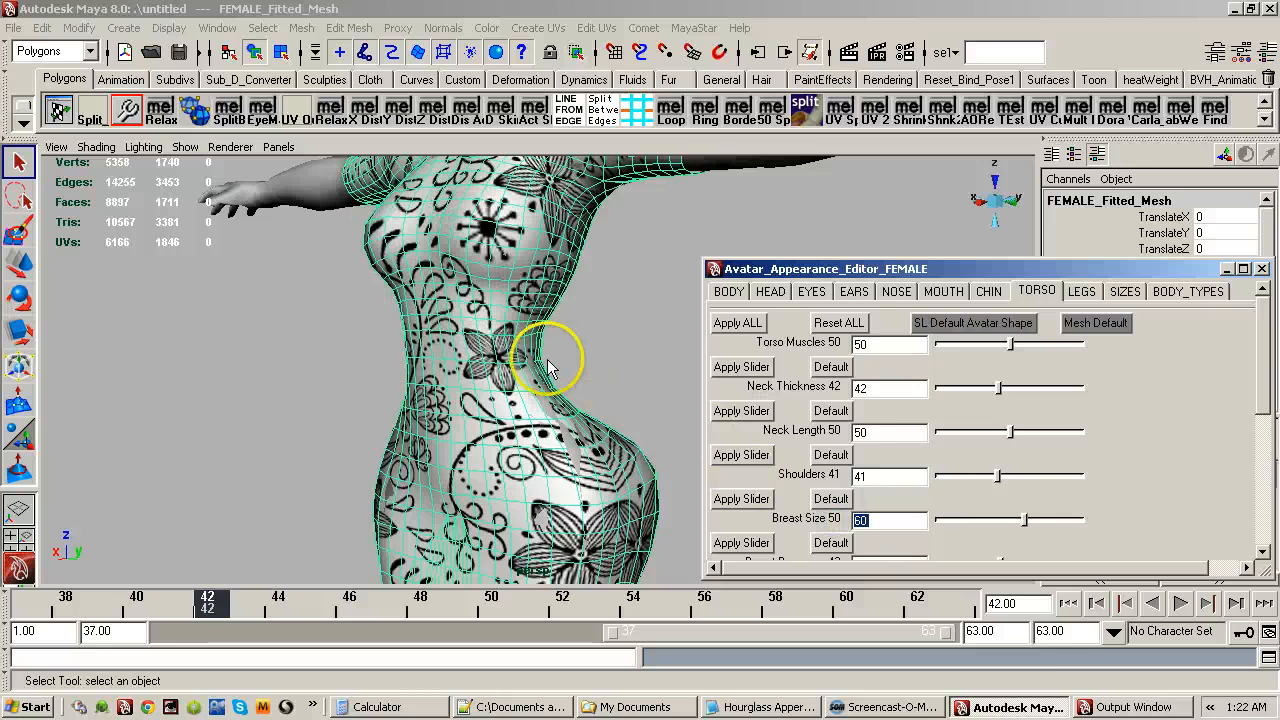
alt+drag(557, 357, 396, 392)
alt+drag(522, 418, 543, 394)
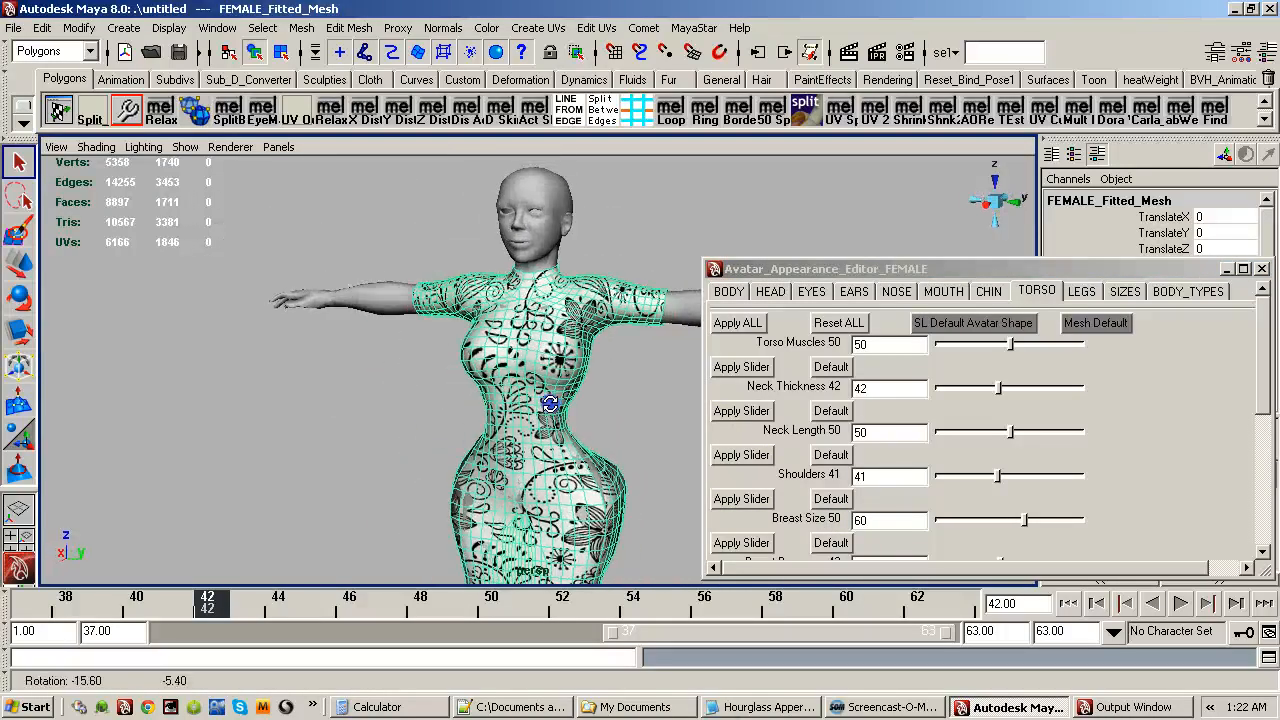
alt+right_drag(543, 394, 538, 441)
alt+drag(538, 441, 538, 470)
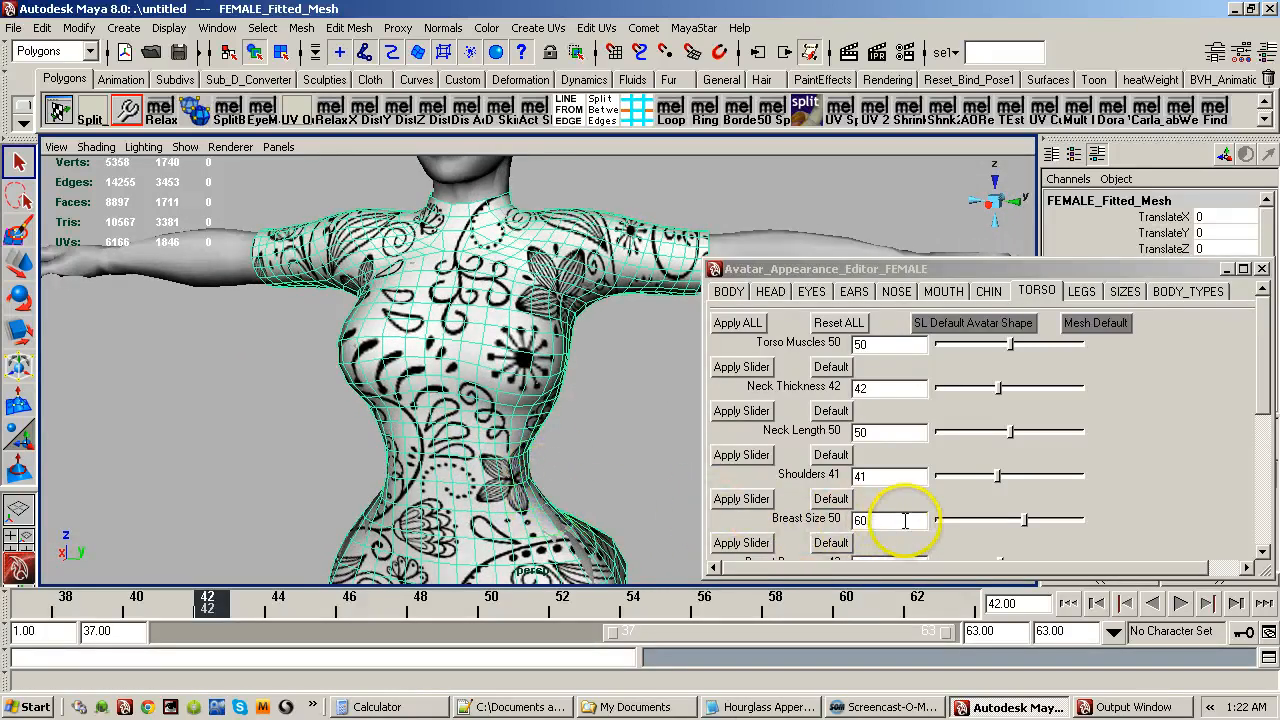
click(830, 270)
click(1262, 268)
Duplicate FEMALE_Fitted_Mesh in its voluptuous shape and rename the copy Dress_Voluptuous.
alt+drag(655, 380, 491, 403)
alt+right_drag(491, 403, 500, 452)
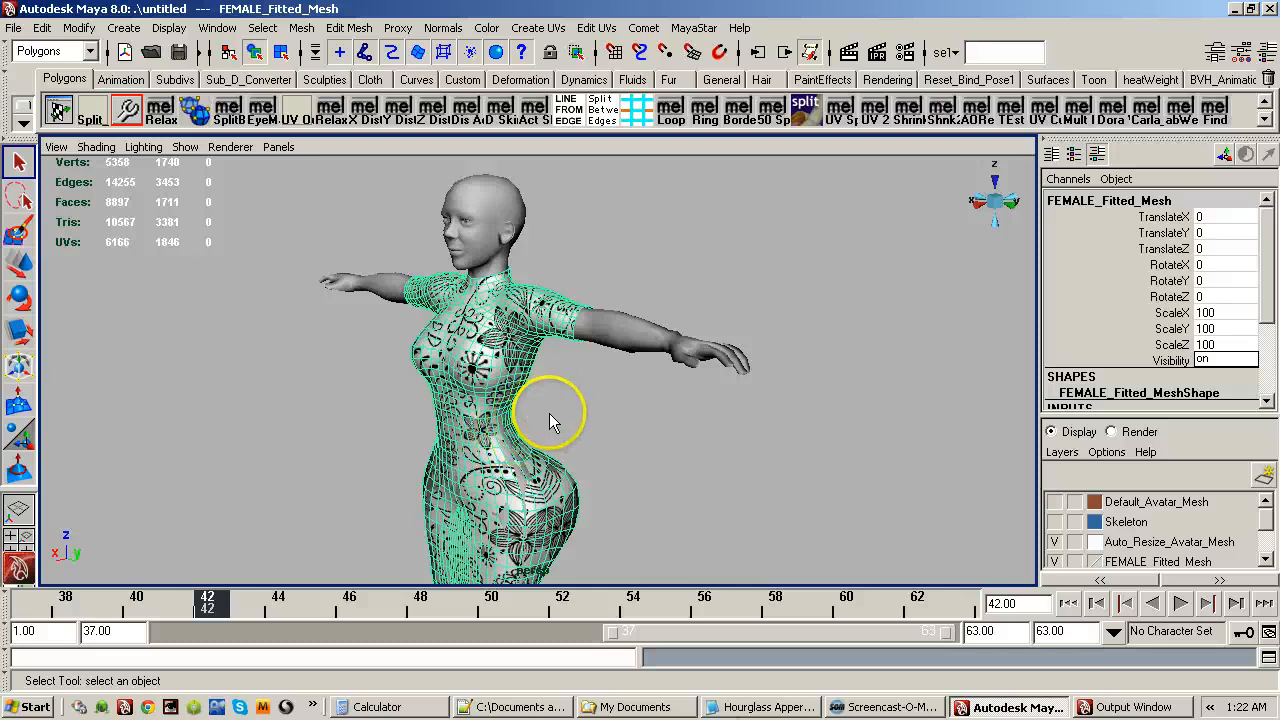
key(ctrl+d)
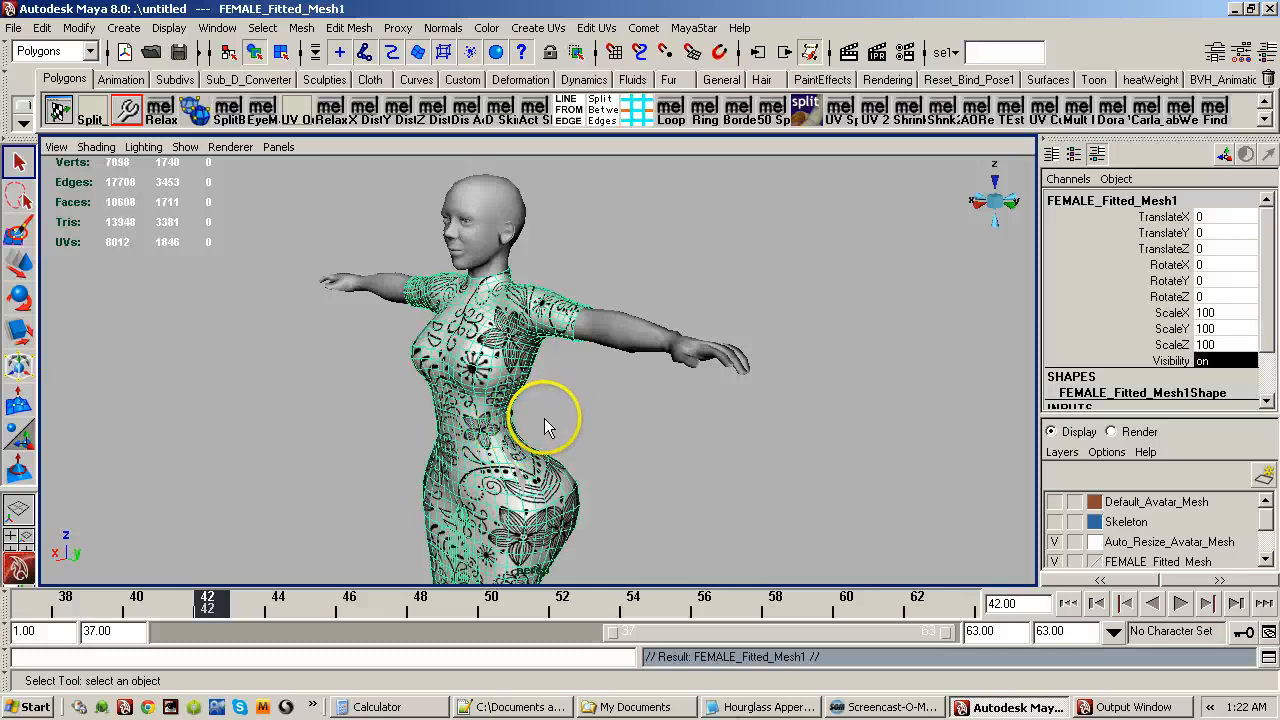
click(1150, 200)
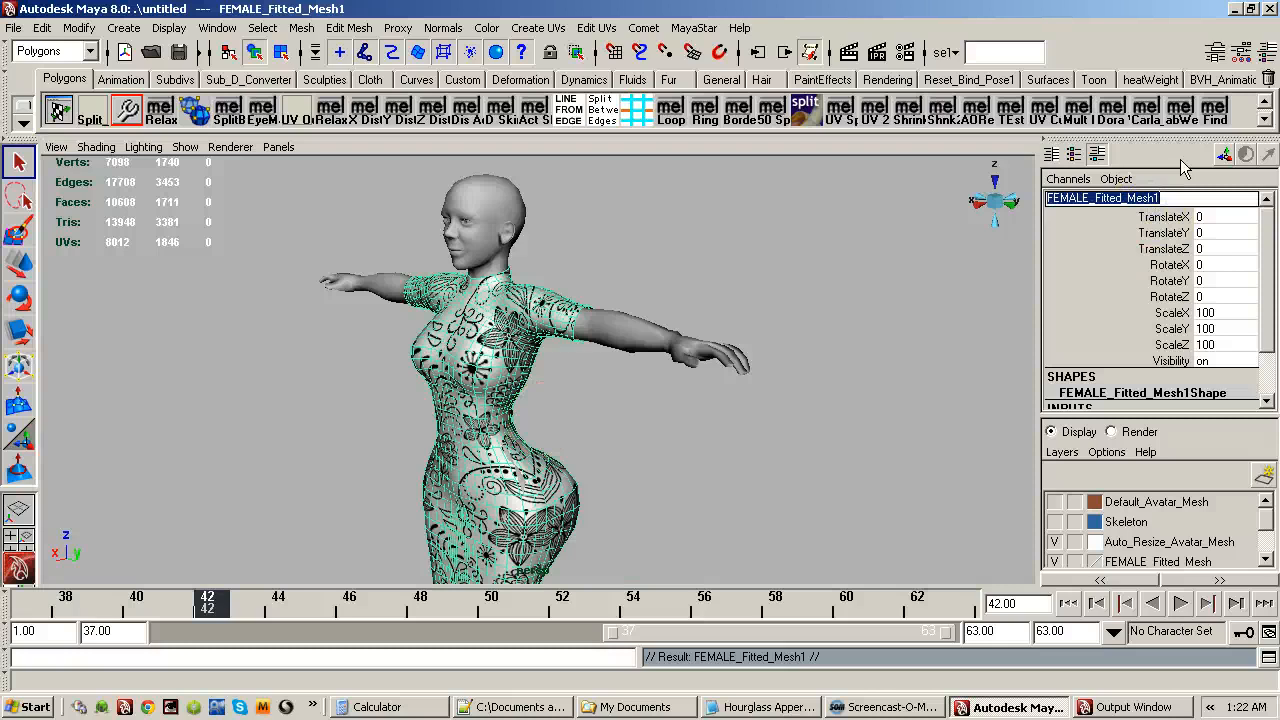
text(Dress_Volup)
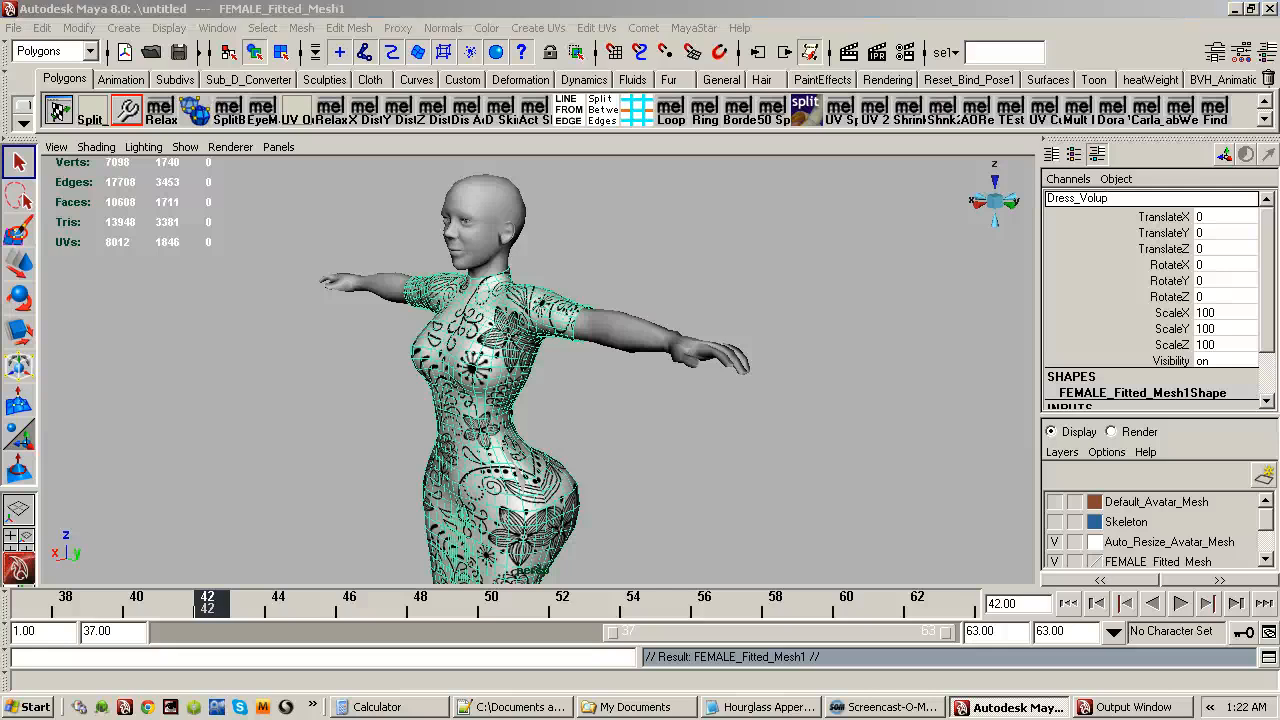
click(1138, 197)
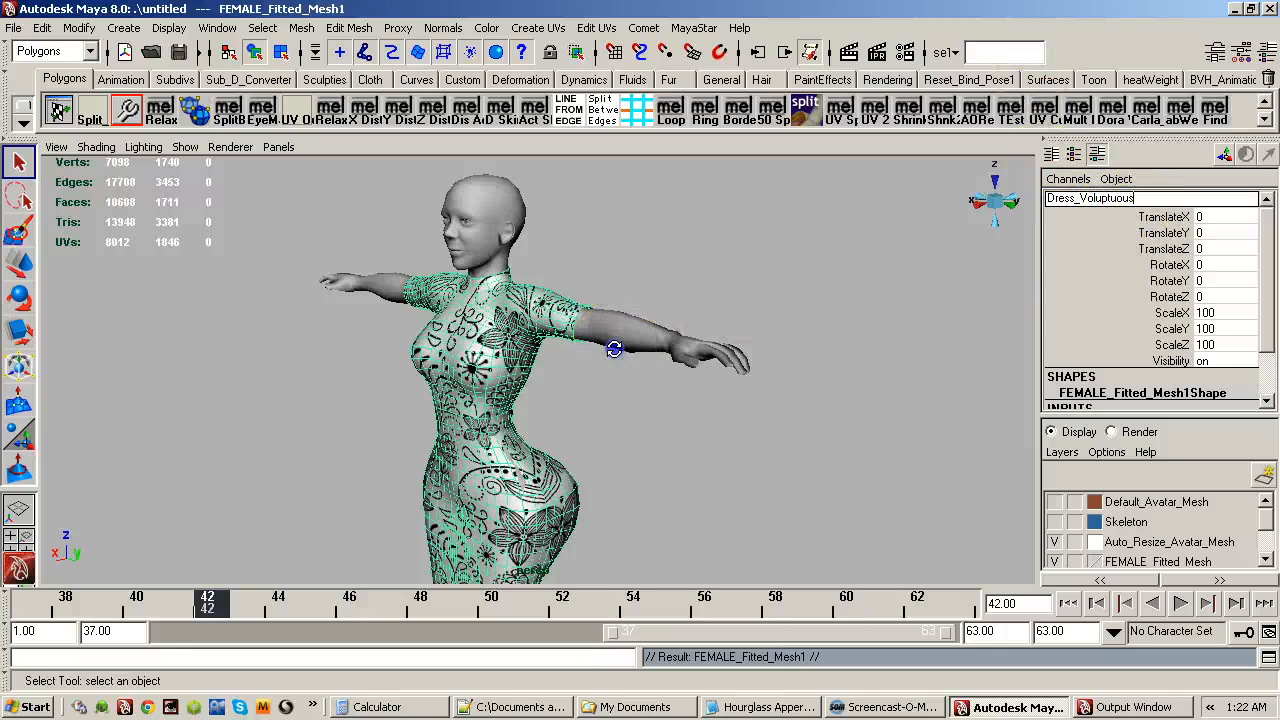
Hide the original FEMALE_Fitted_Mesh by setting its visibility to off.
mouse_move(614, 349)
alt+mouse_down()
mouse_move(423, 354)
mouse_move(603, 363)
mouse_move(626, 340)
mouse_move(598, 344)
alt+mouse_up()
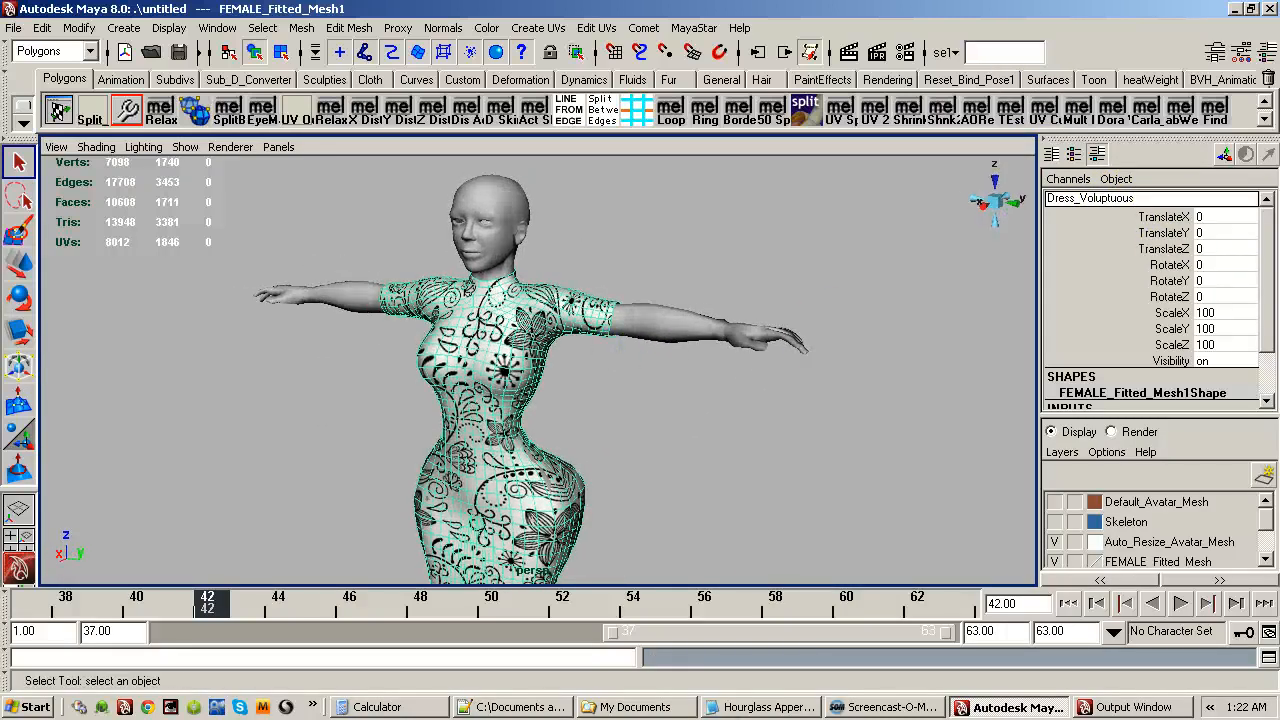
drag(1279, 115, 881, 94)
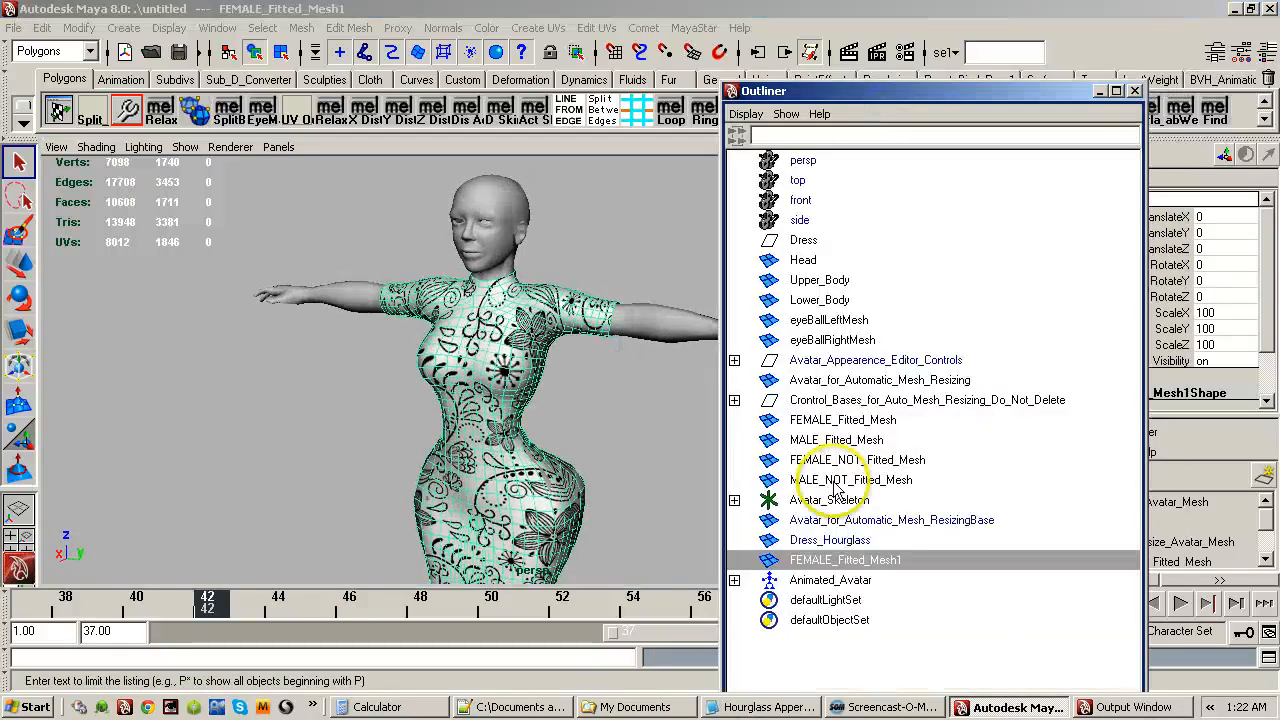
click(848, 419)
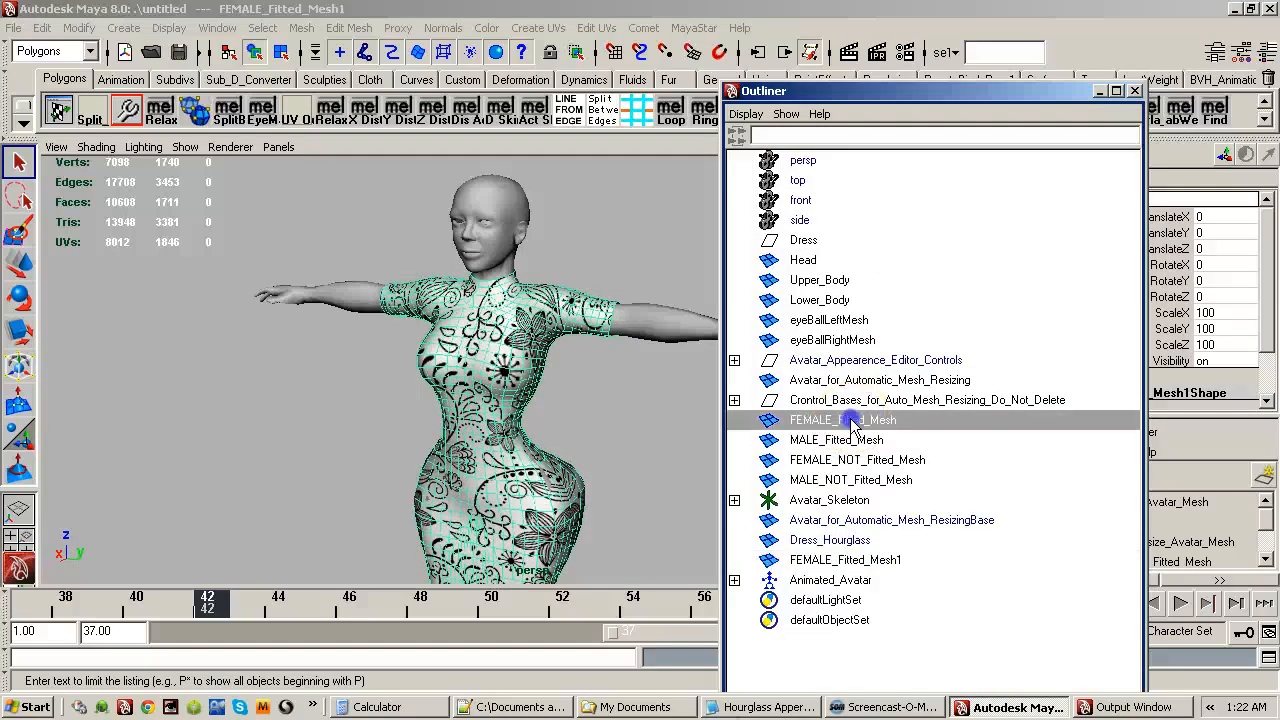
double_click(1202, 362)
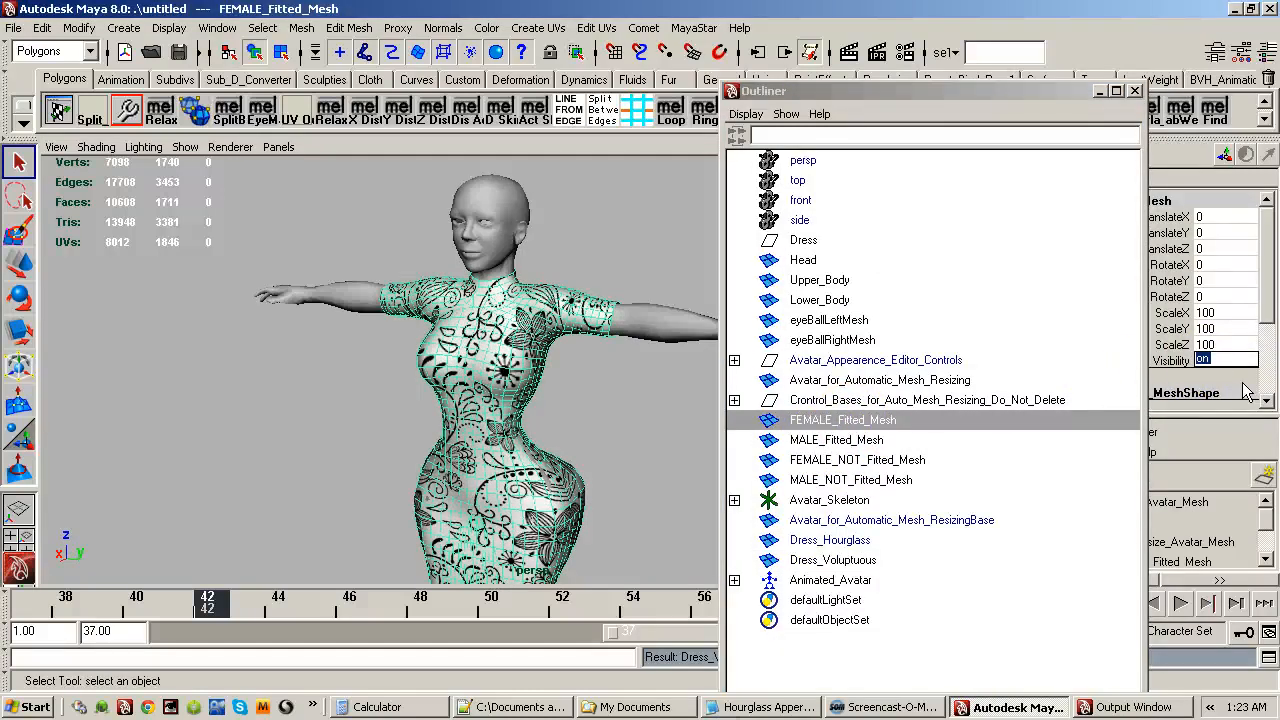
key(Return)
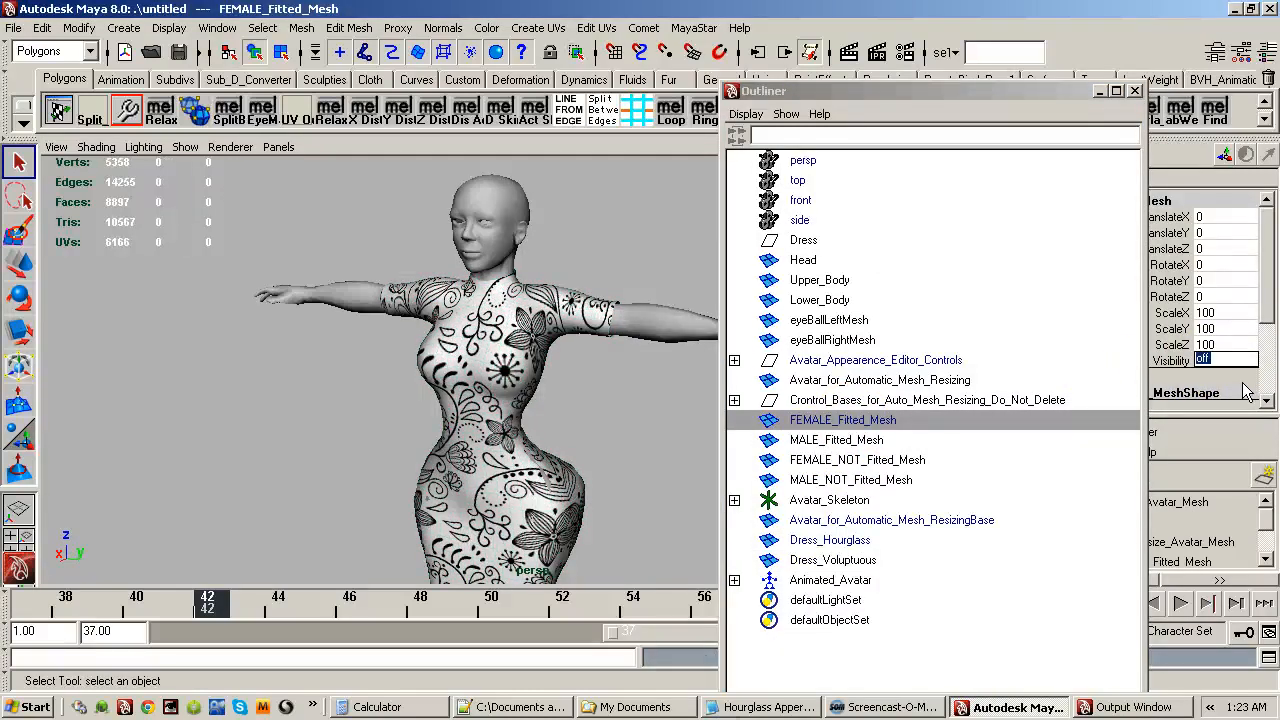
alt+right_drag(371, 323, 563, 346)
mouse_move(563, 346)
alt+mouse_down()
mouse_move(517, 356)
mouse_move(548, 357)
alt+mouse_up()
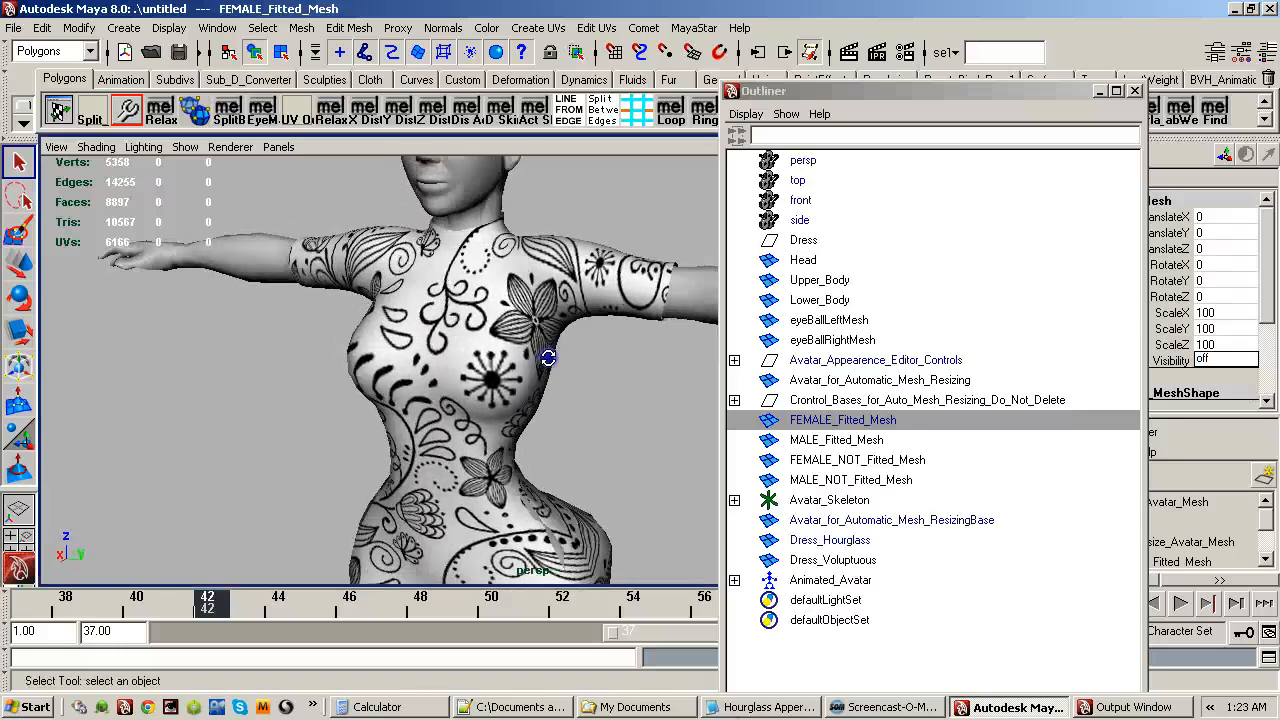
Select Dress_Voluptuous, check its inputs, and create a custom bind pose for the resized avatar.
click(540, 374)
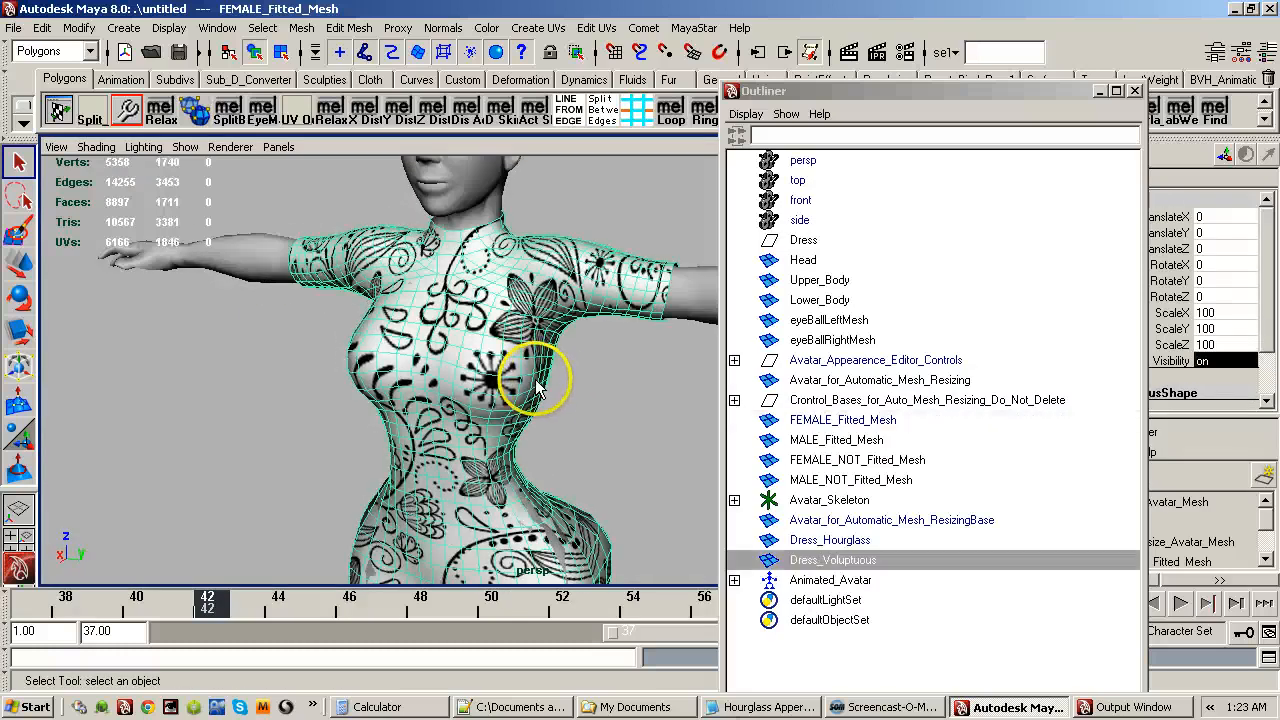
click(910, 97)
click(1134, 91)
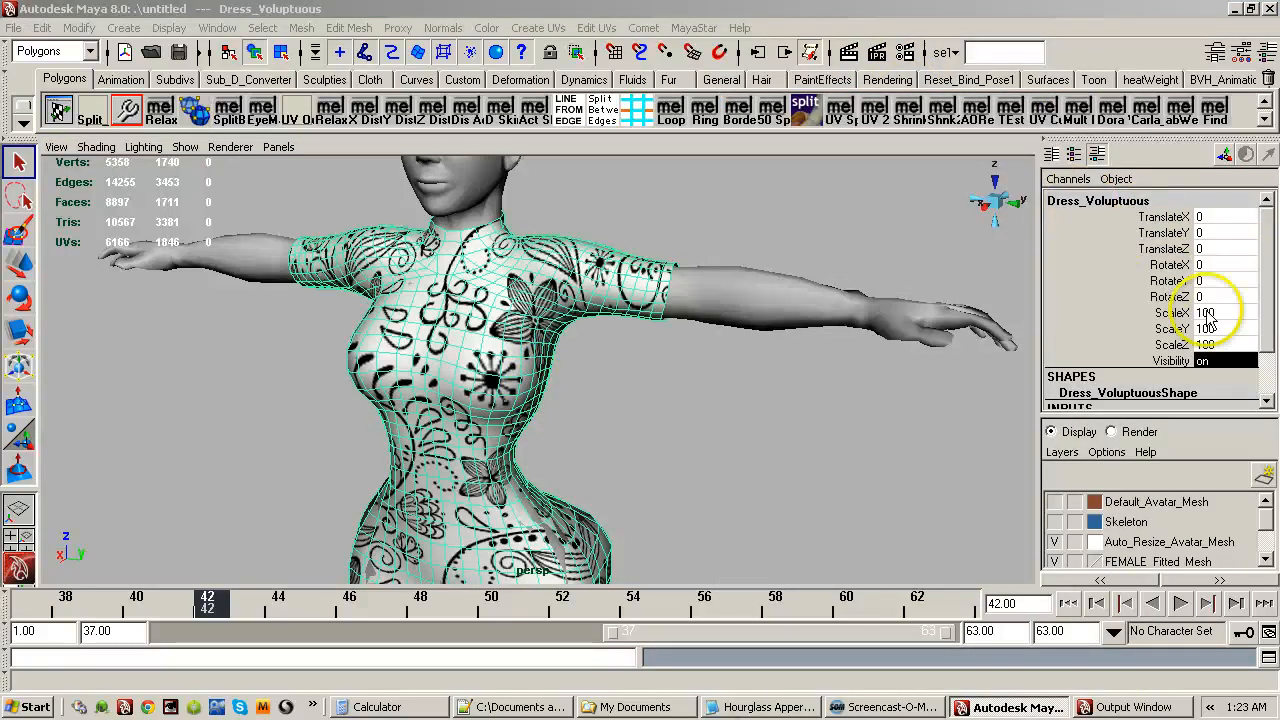
scroll(1275, 323, down, 2)
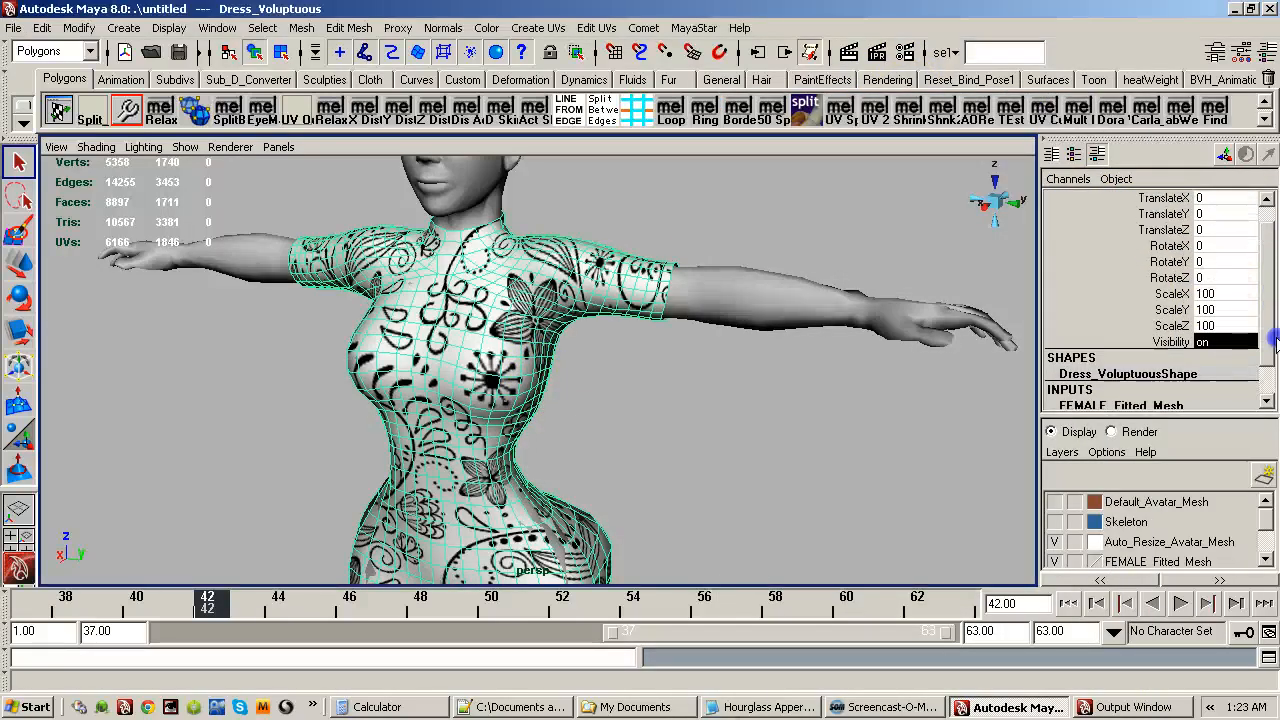
alt+drag(531, 291, 558, 300)
scroll(558, 300, up, 2)
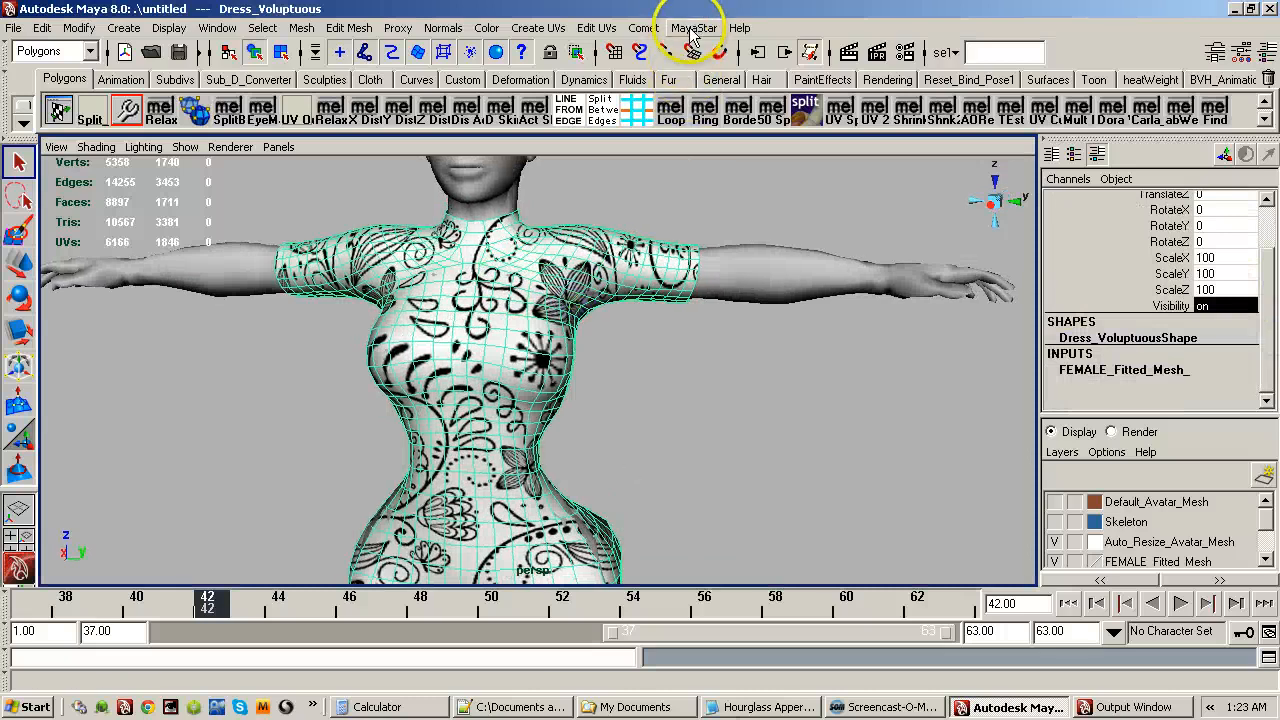
click(694, 28)
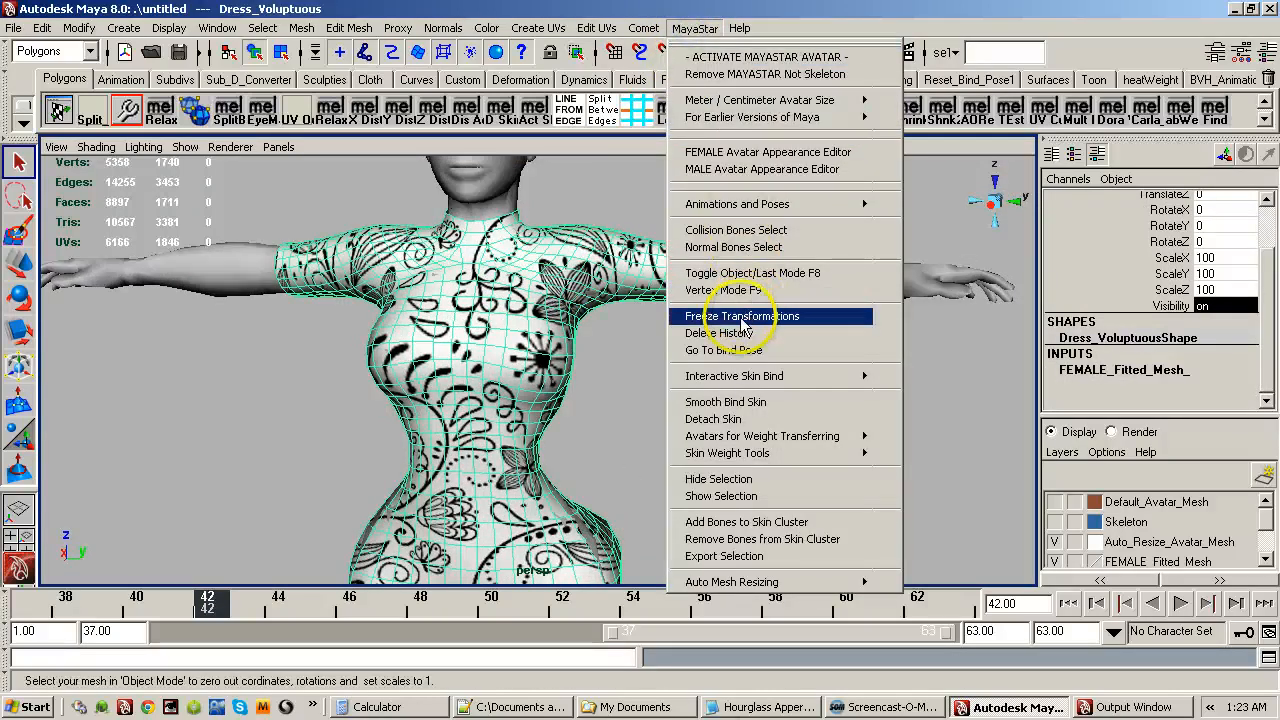
mouse_move(790, 453)
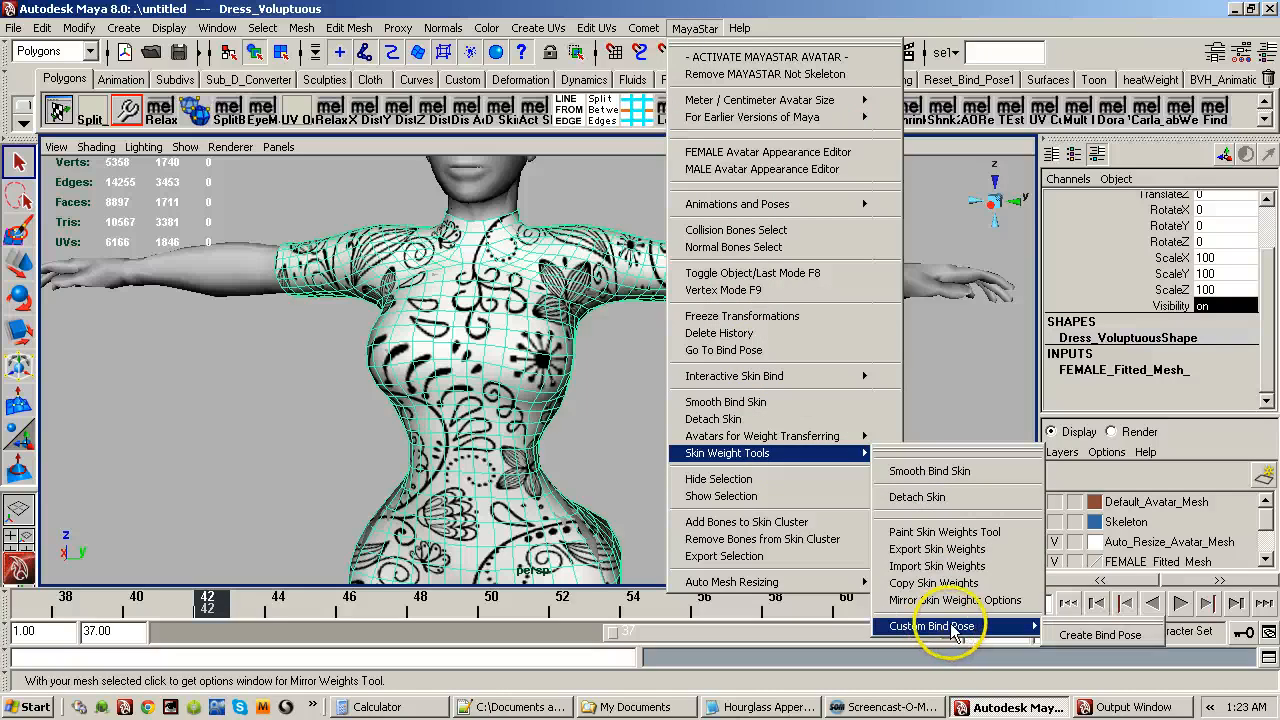
mouse_move(930, 626)
click(1068, 635)
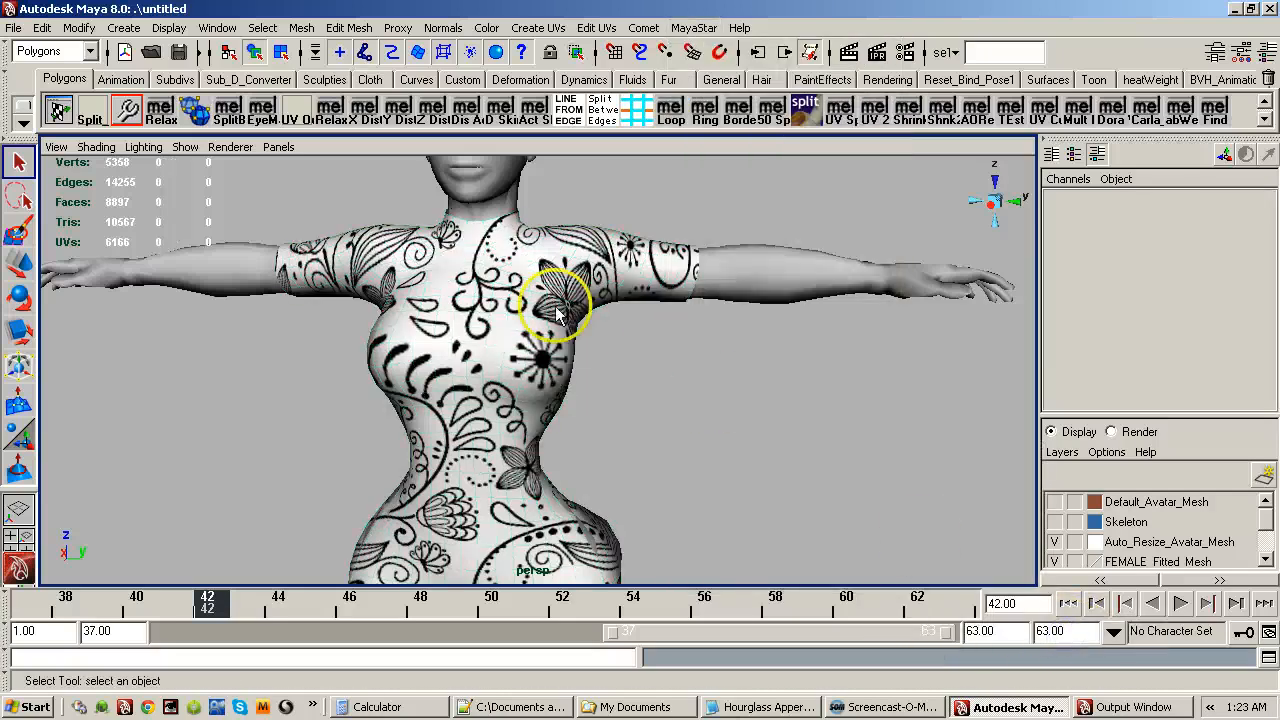
Smooth bind Dress_Voluptuous to the selected collision and normal bones, using closest distance, max influences 3 and a dropoff rate of 7.0.
click(585, 324)
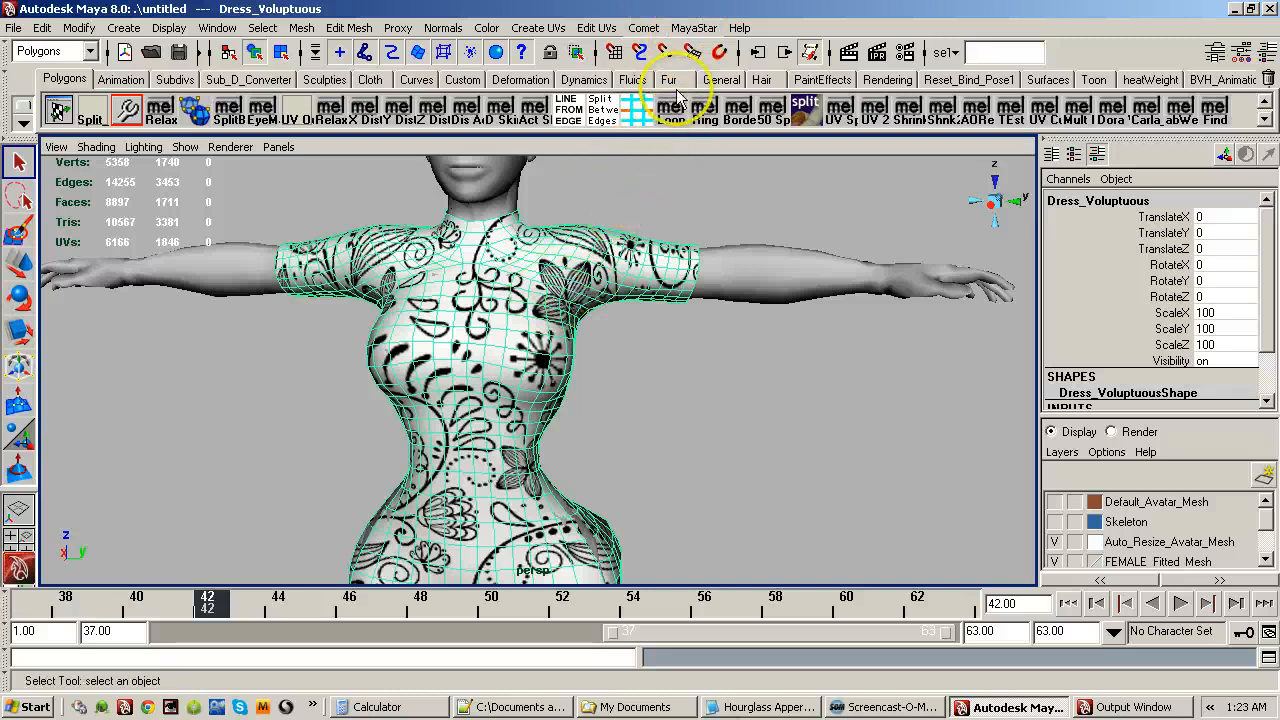
click(695, 30)
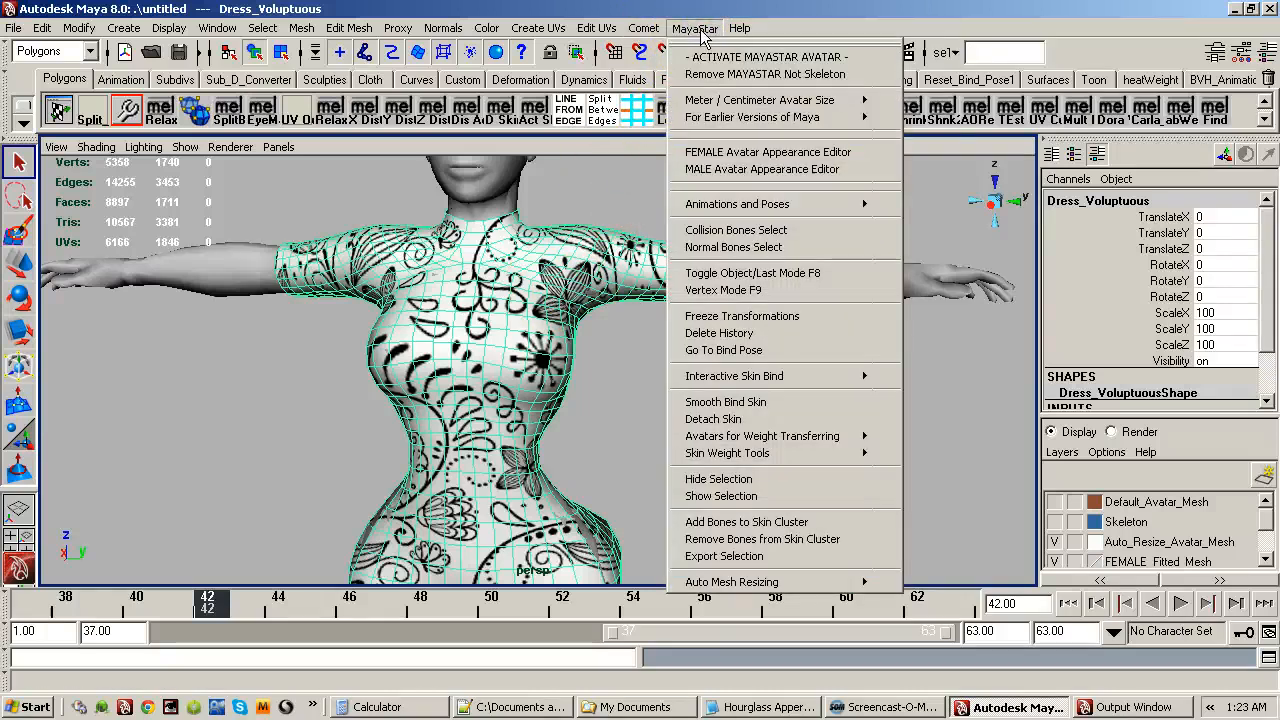
click(703, 45)
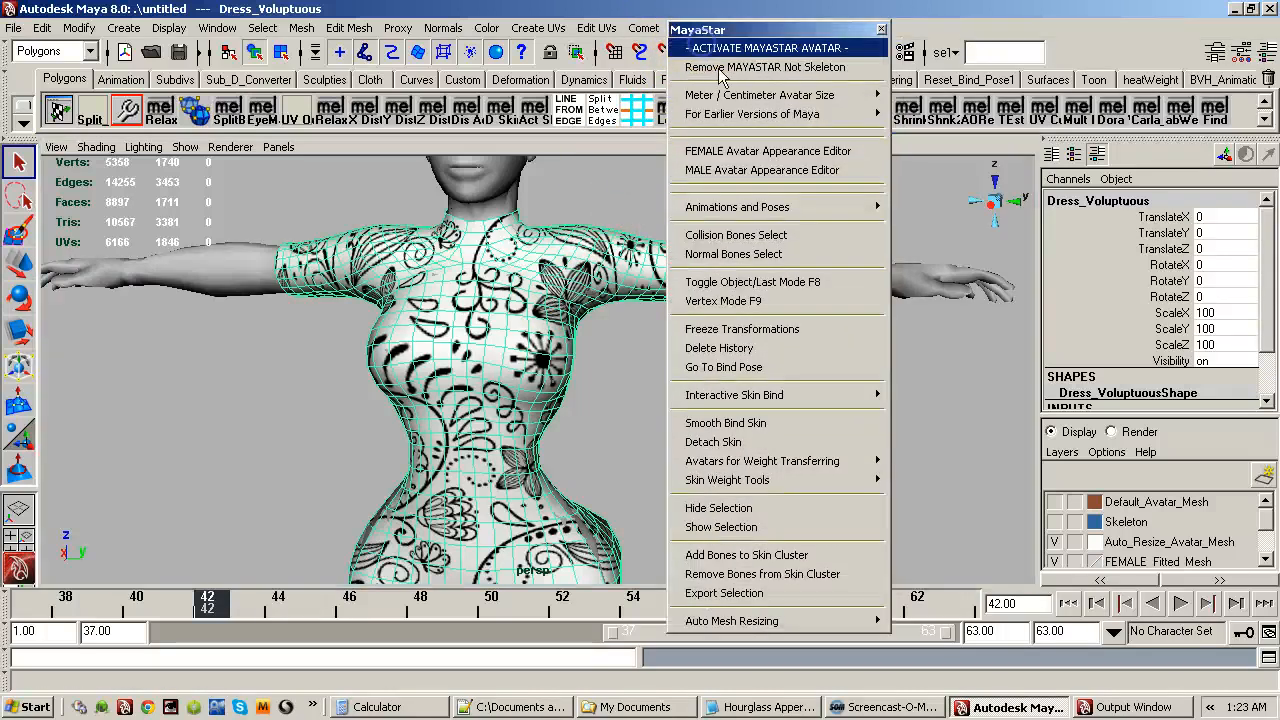
click(742, 236)
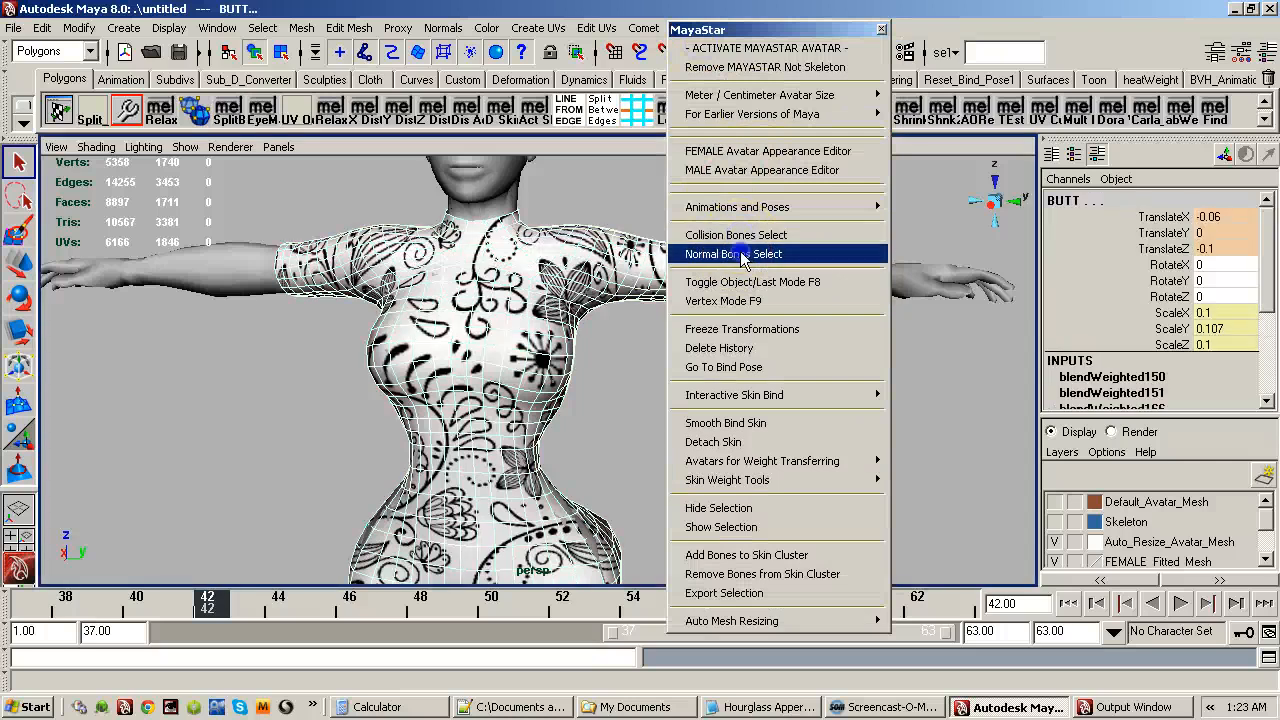
click(742, 256)
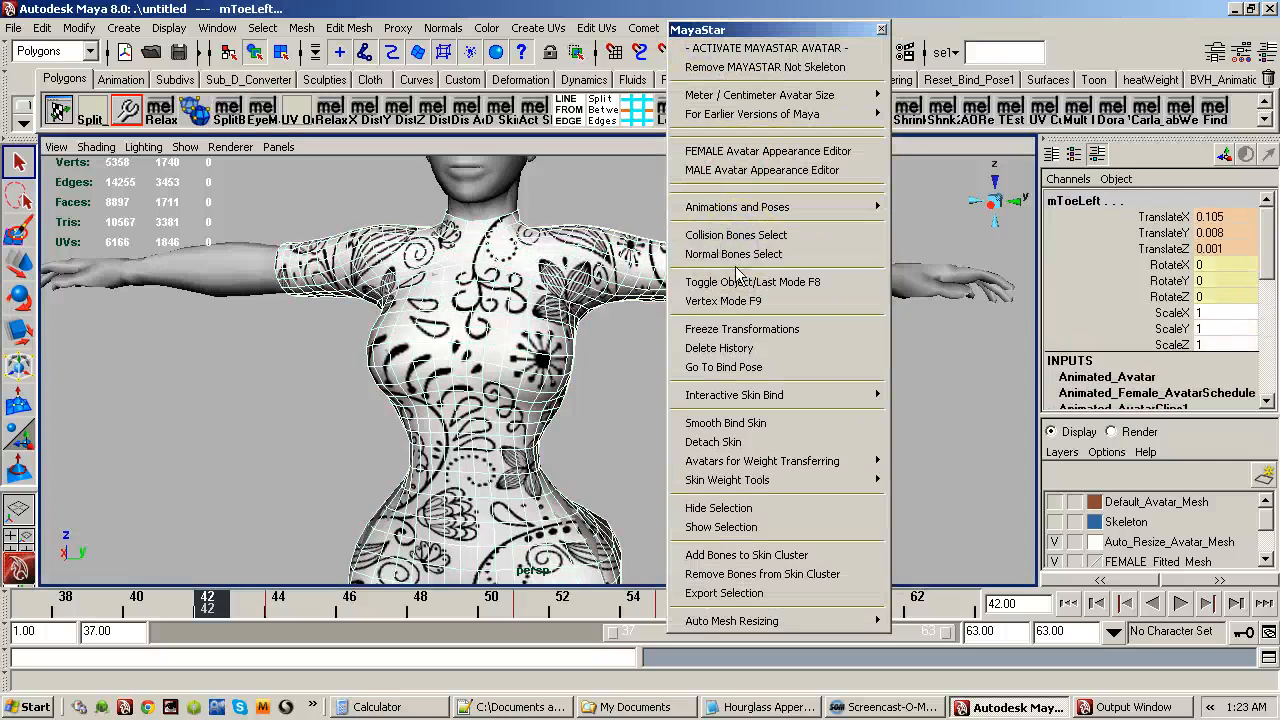
click(750, 424)
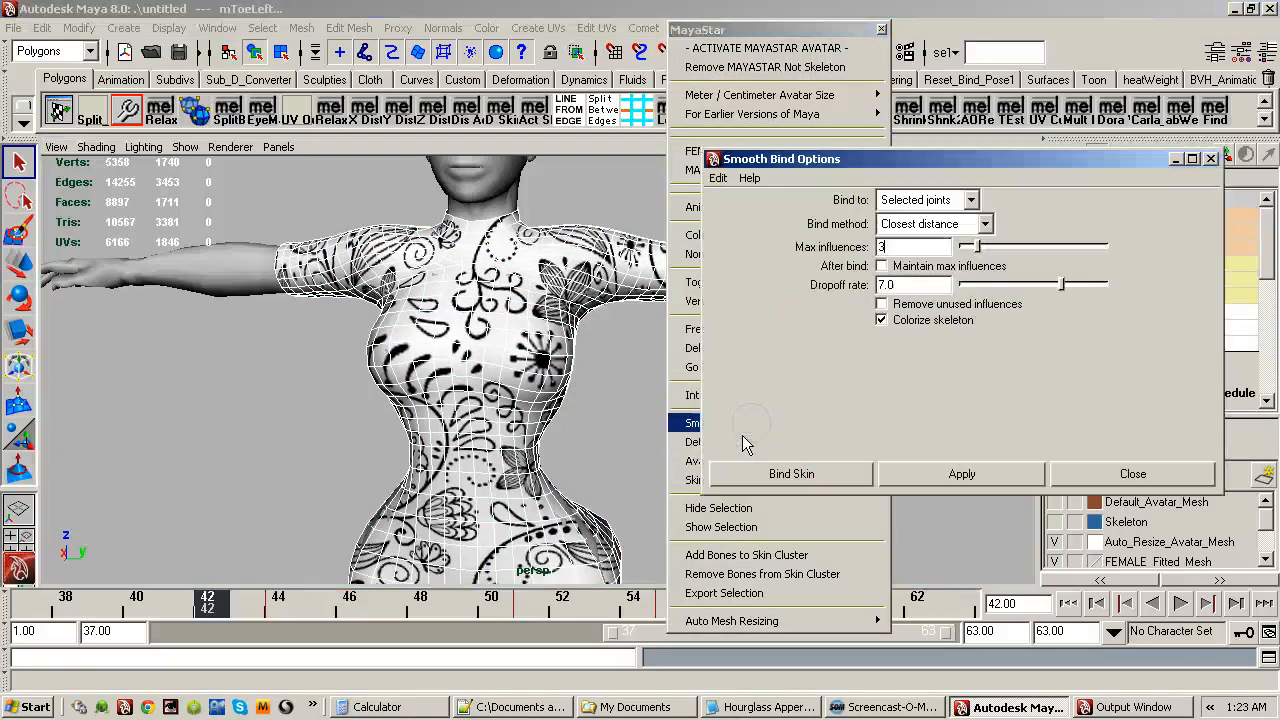
click(778, 474)
mouse_move(529, 363)
alt+mouse_down()
mouse_move(386, 357)
mouse_move(529, 357)
mouse_move(519, 368)
alt+mouse_up()
alt+right_drag(463, 367, 534, 370)
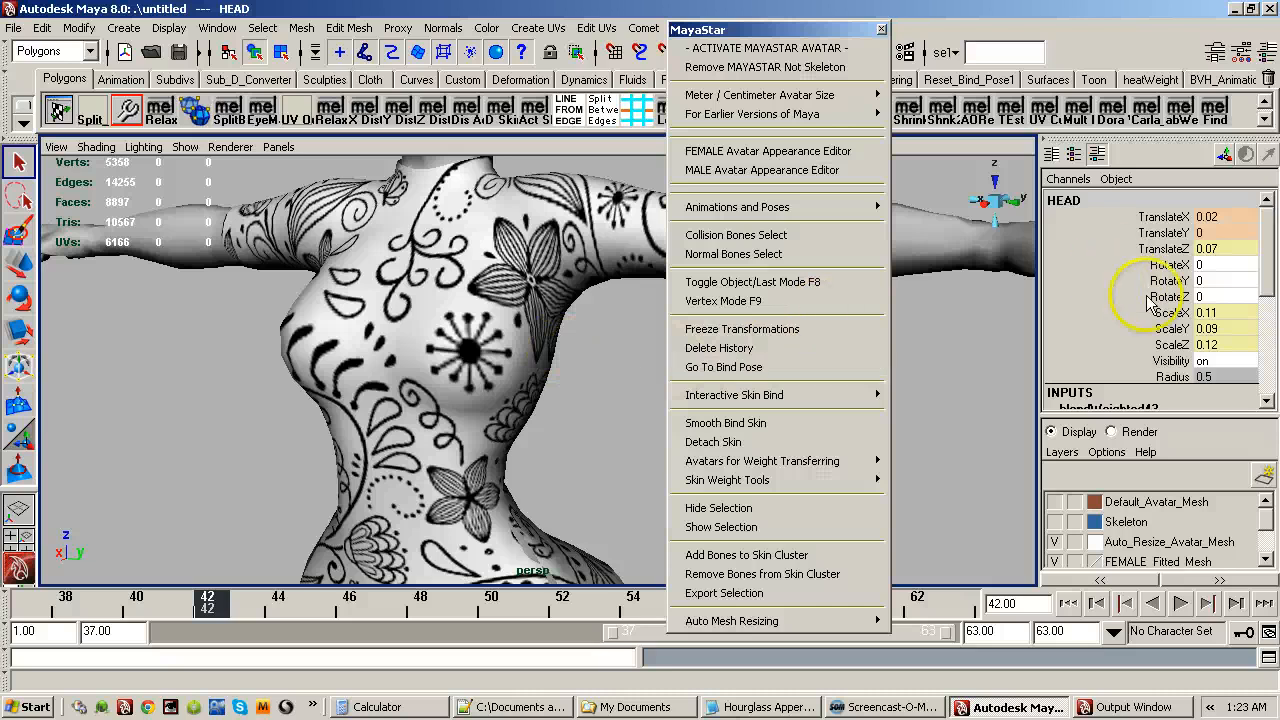
Copy the skin weights from FEMALE_Fitted_Mesh to Dress_Voluptuous without the smooth skin weight copy option.
click(57, 111)
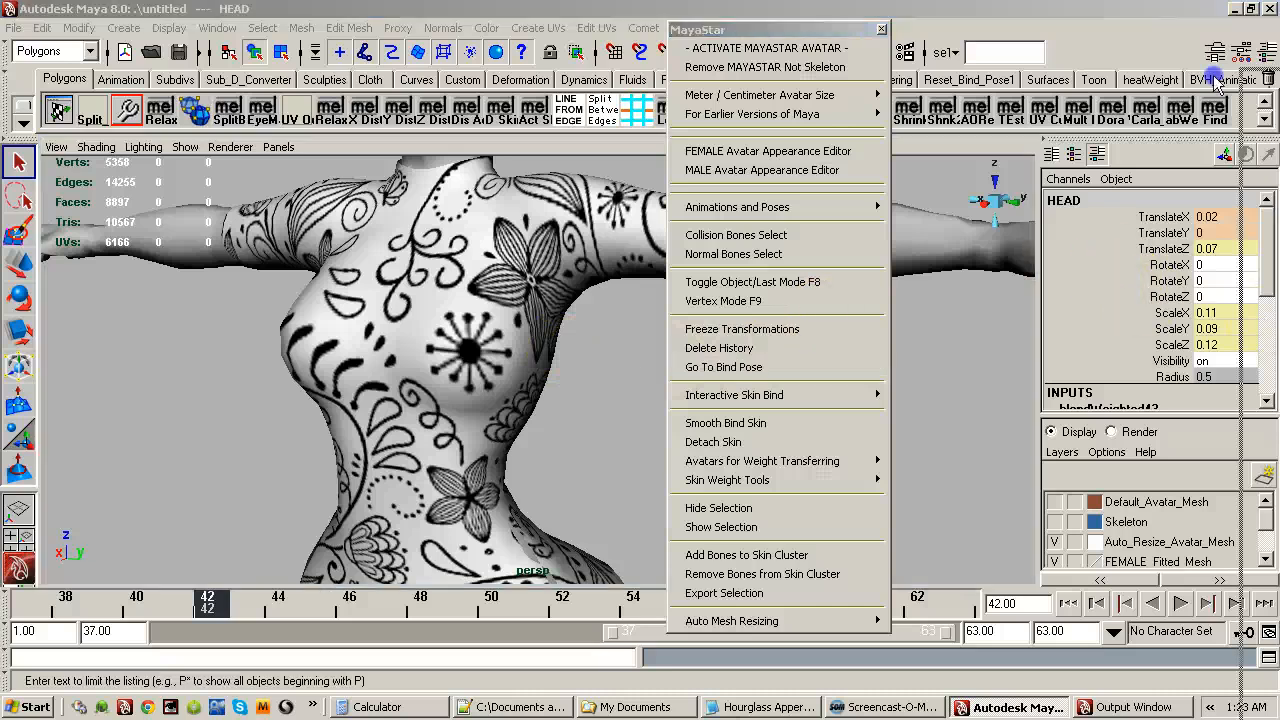
click(916, 392)
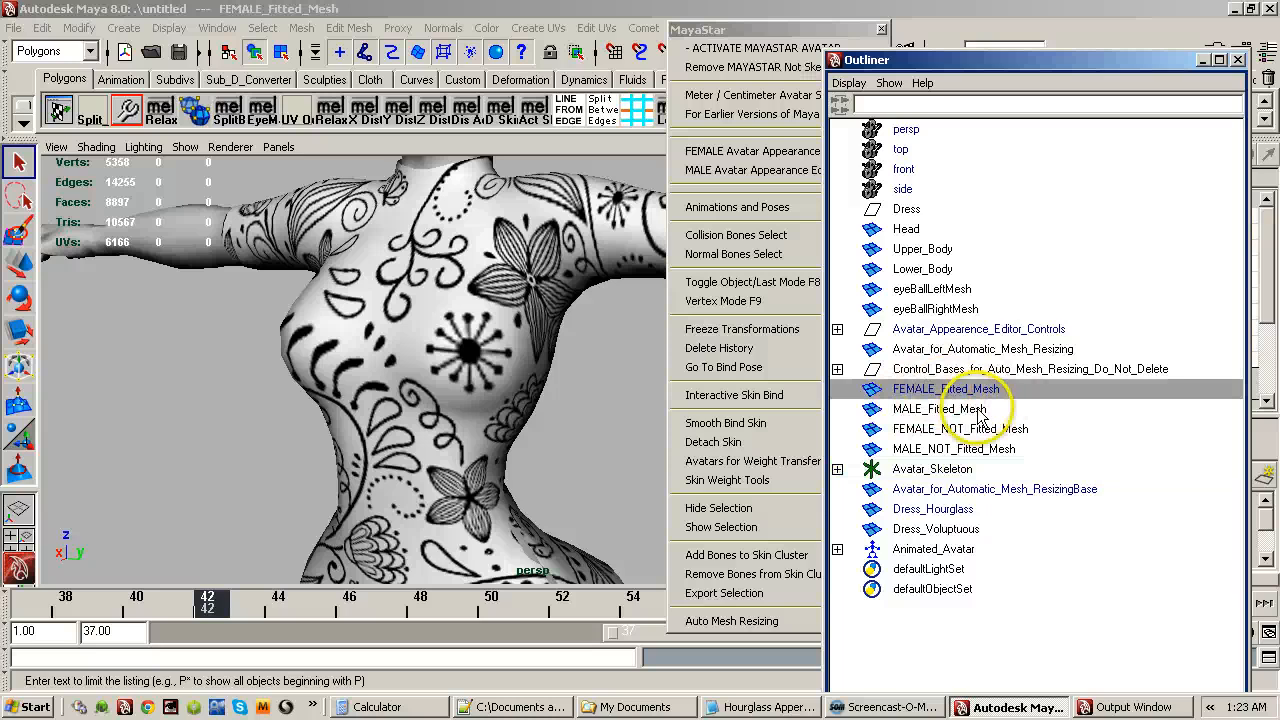
ctrl+click(938, 530)
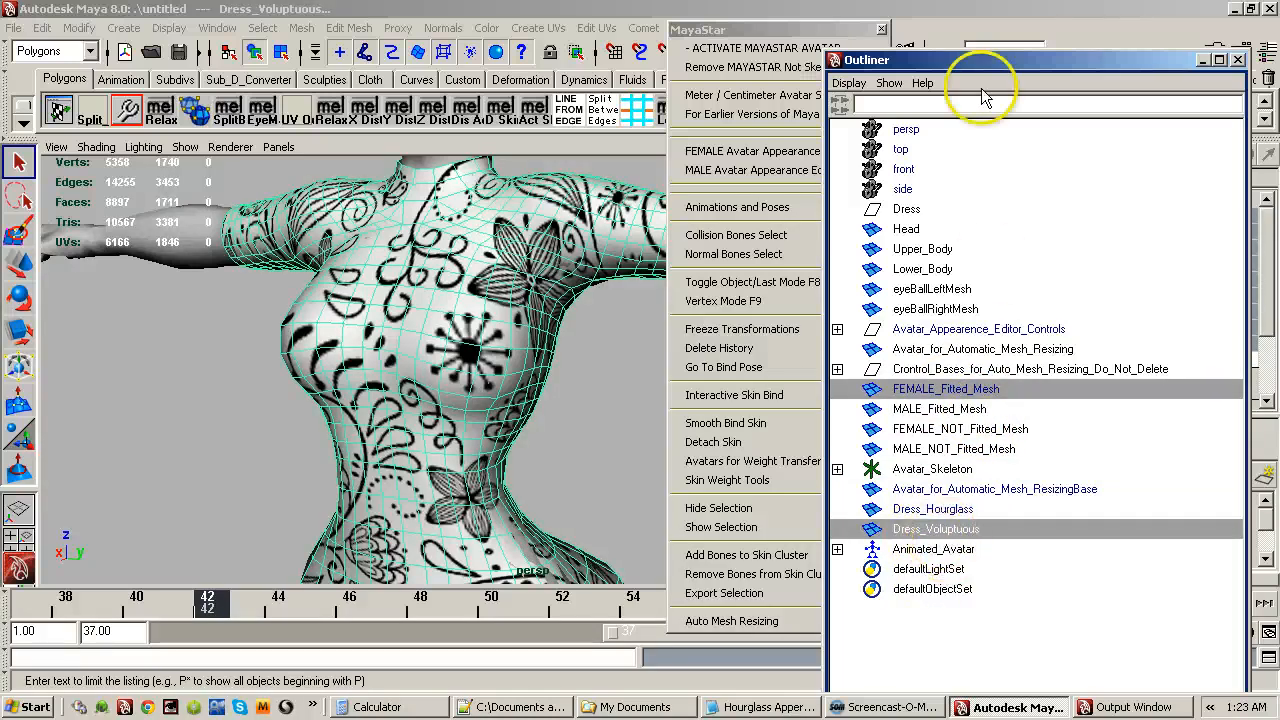
click(1238, 60)
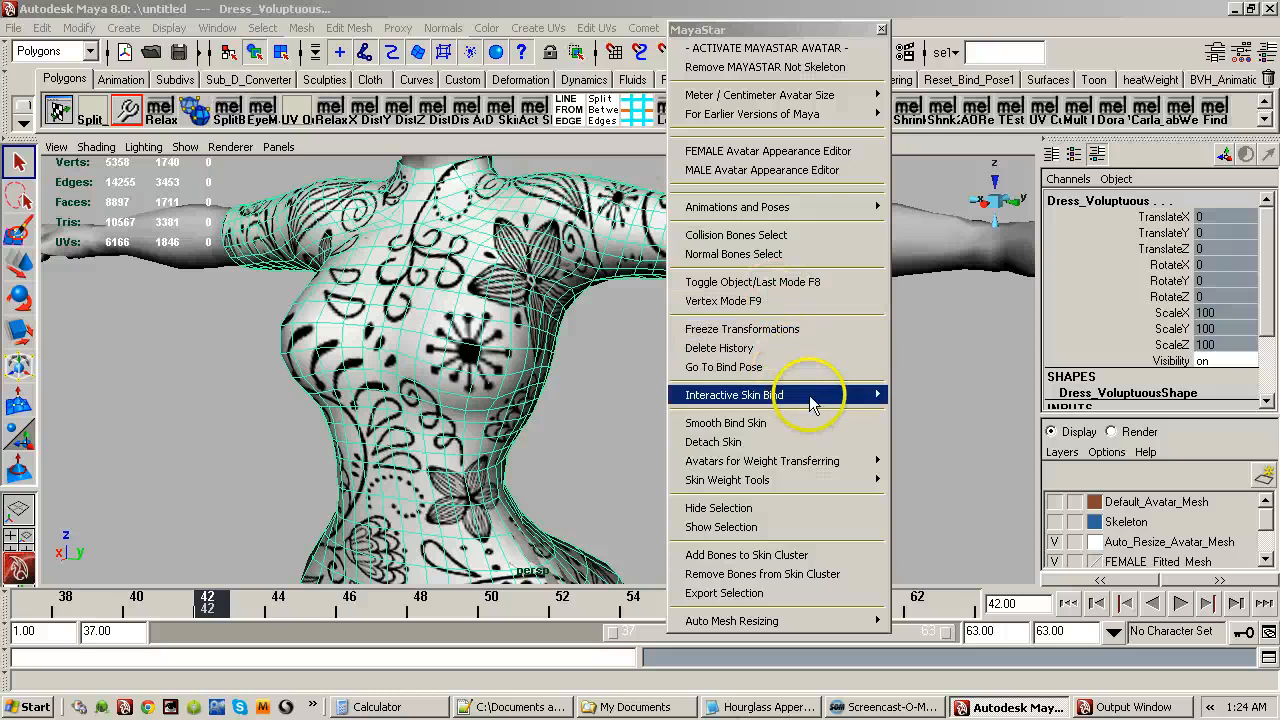
click(849, 463)
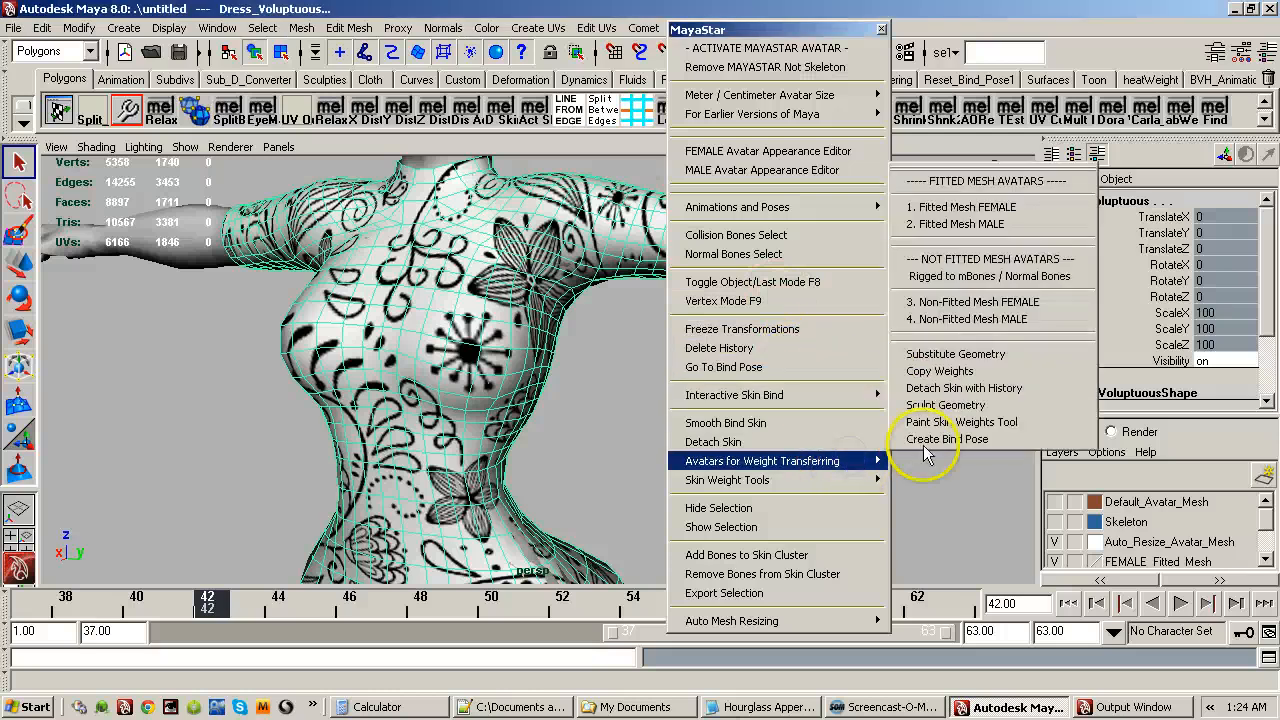
click(950, 371)
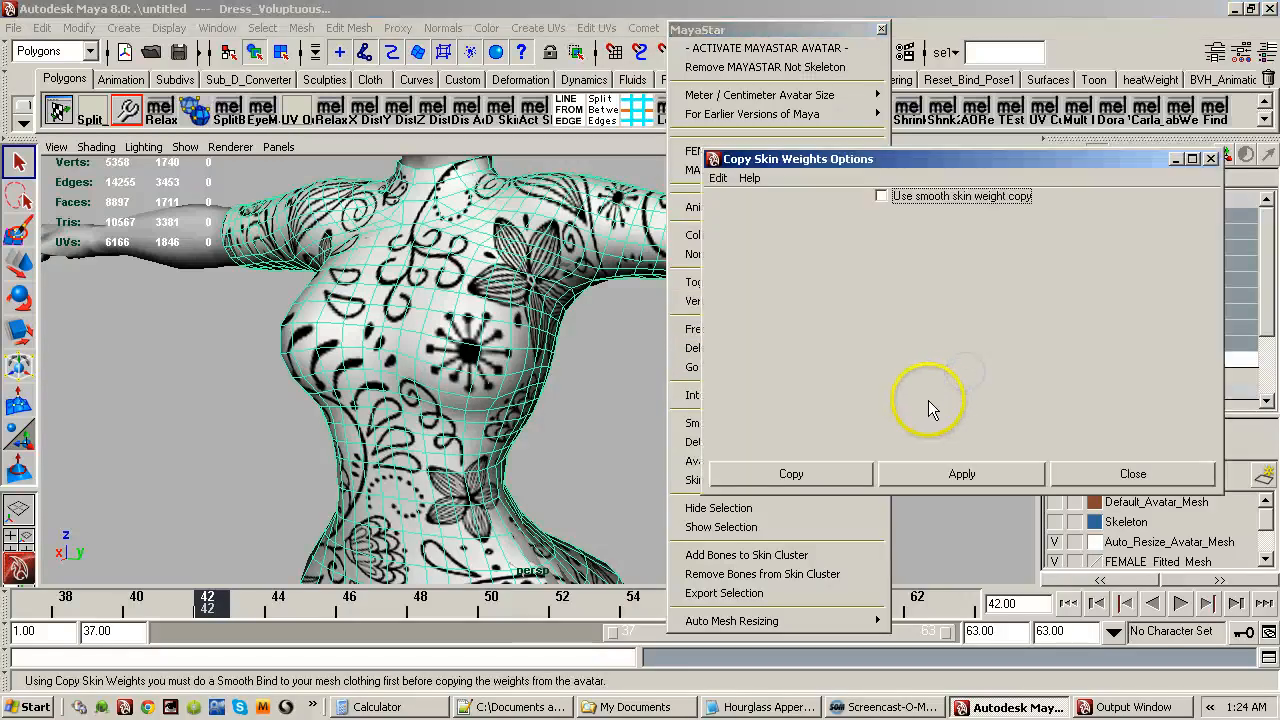
click(783, 475)
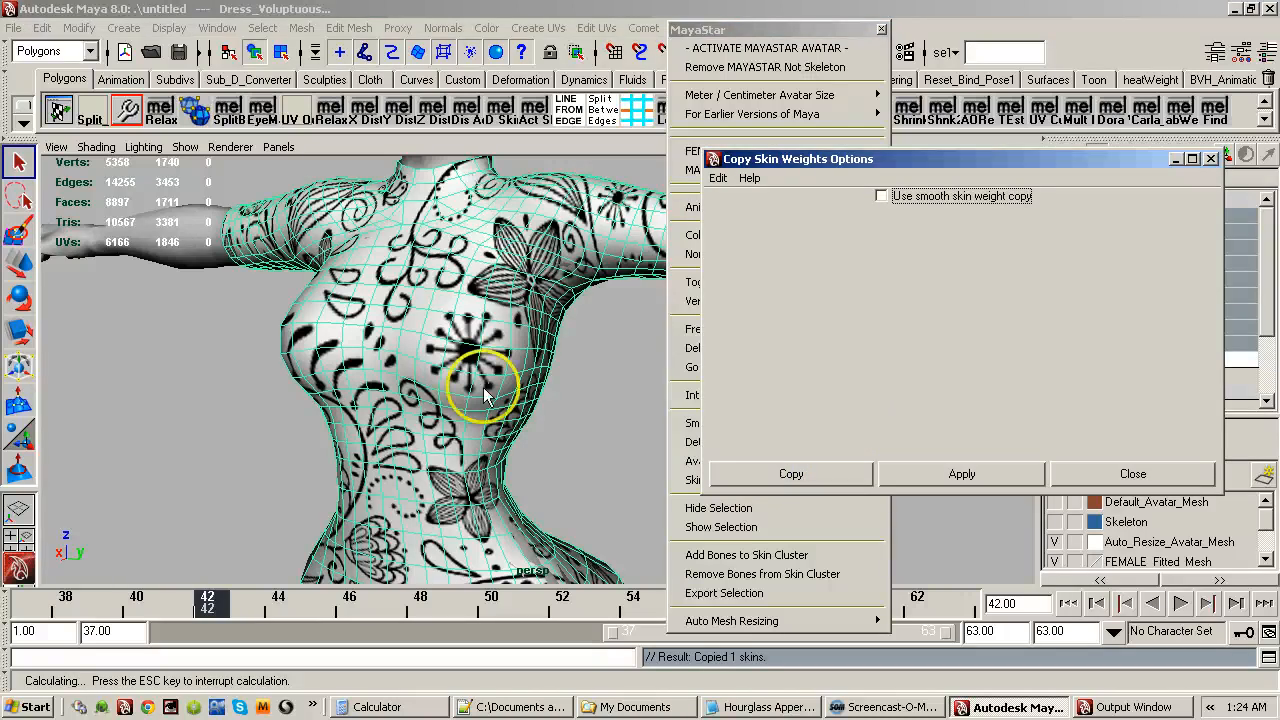
Apply the Voluptuous fitted mesh body type to the female avatar and view the dress on it.
alt+drag(529, 387, 485, 385)
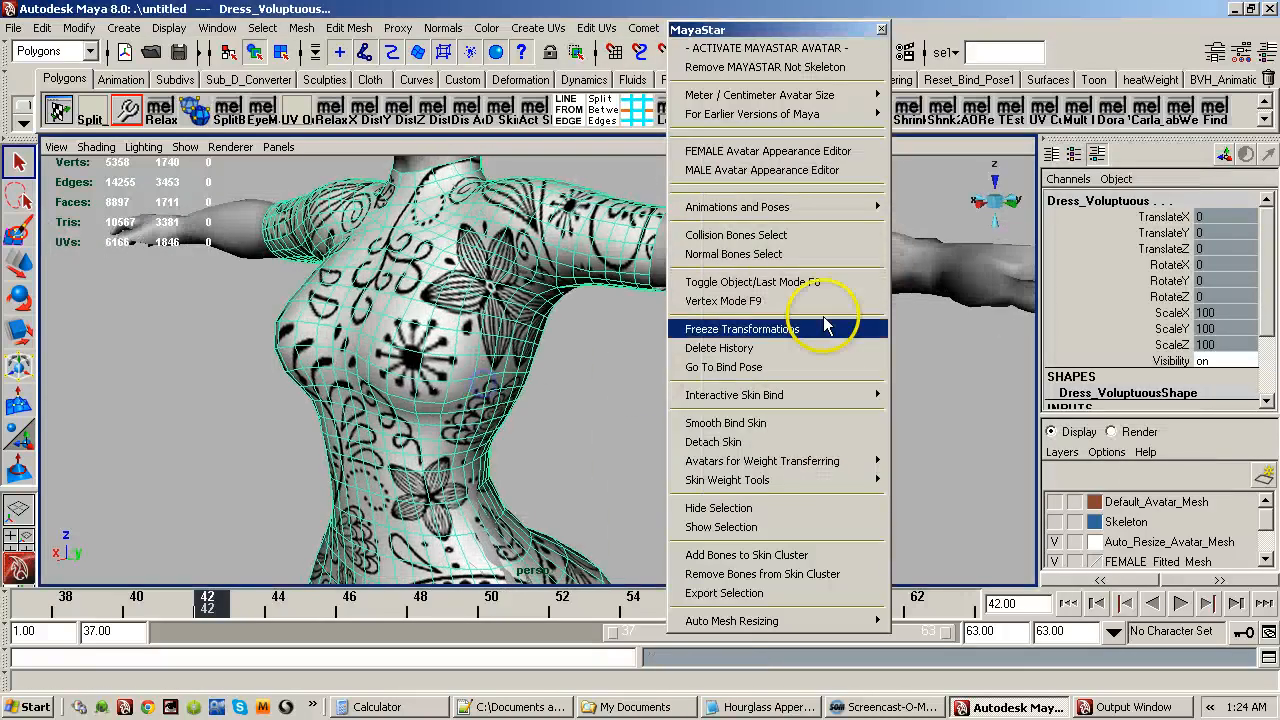
click(826, 326)
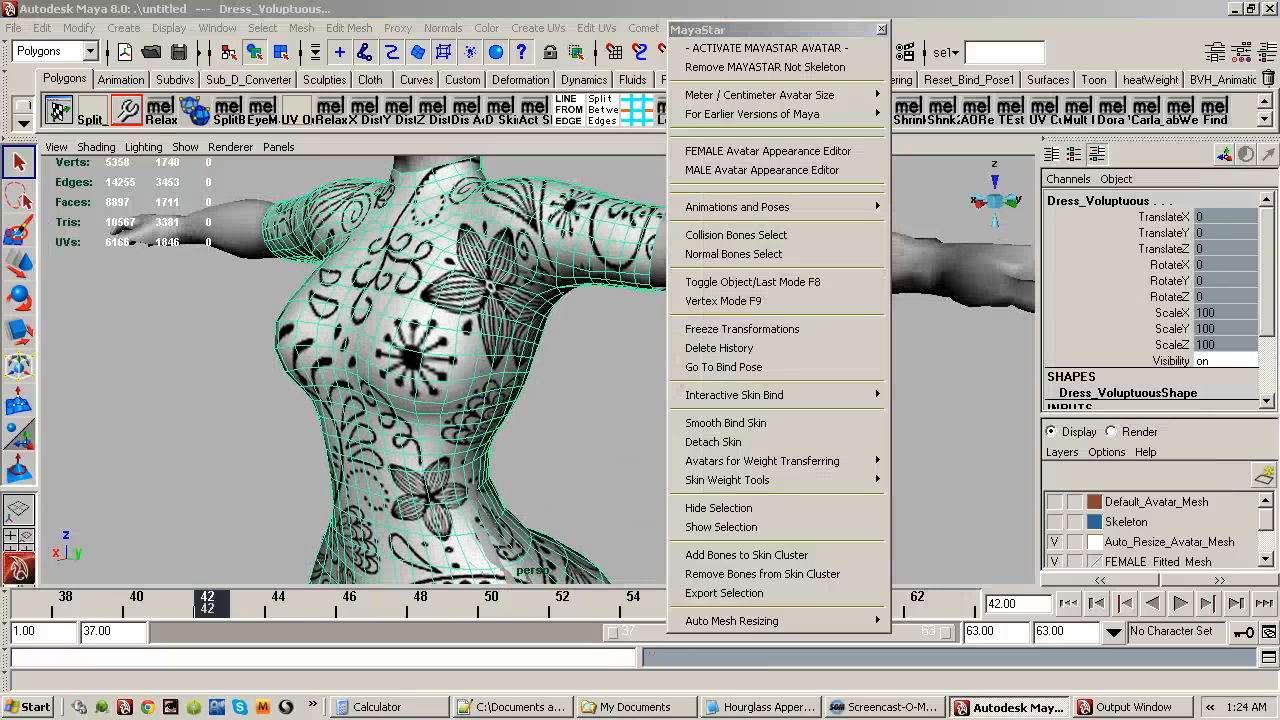
click(768, 151)
click(640, 295)
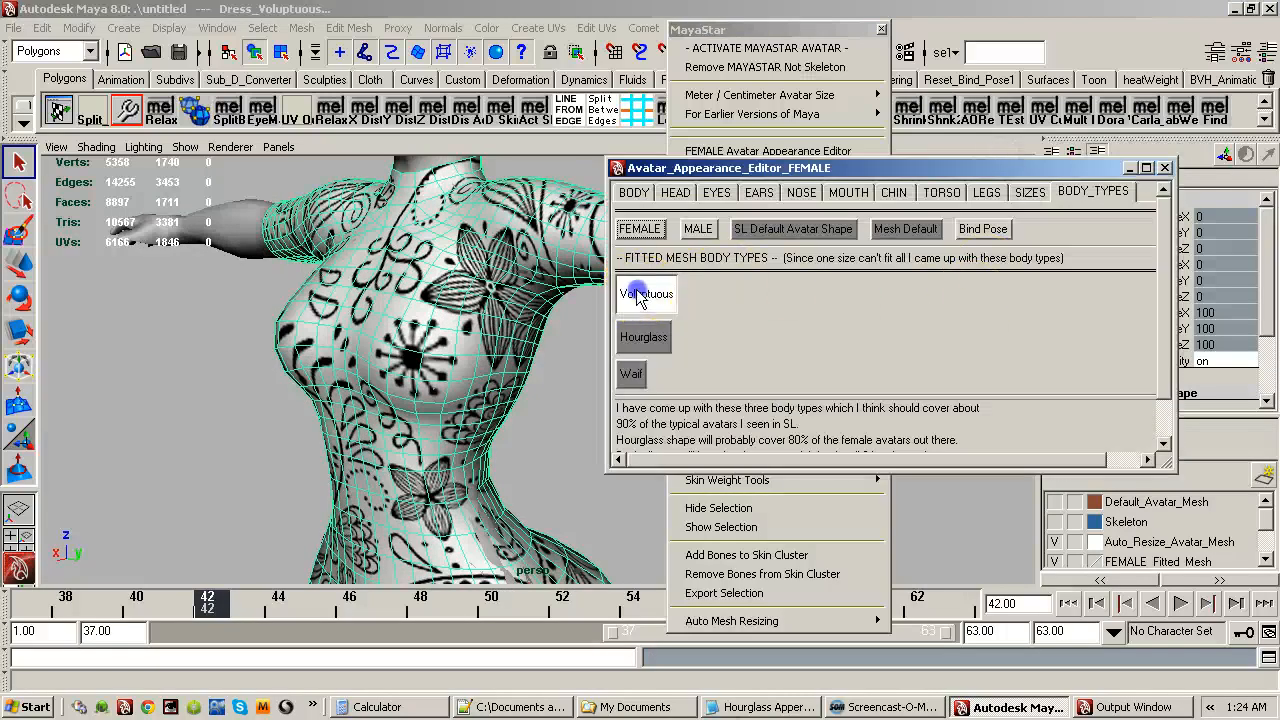
alt+drag(600, 302, 500, 400)
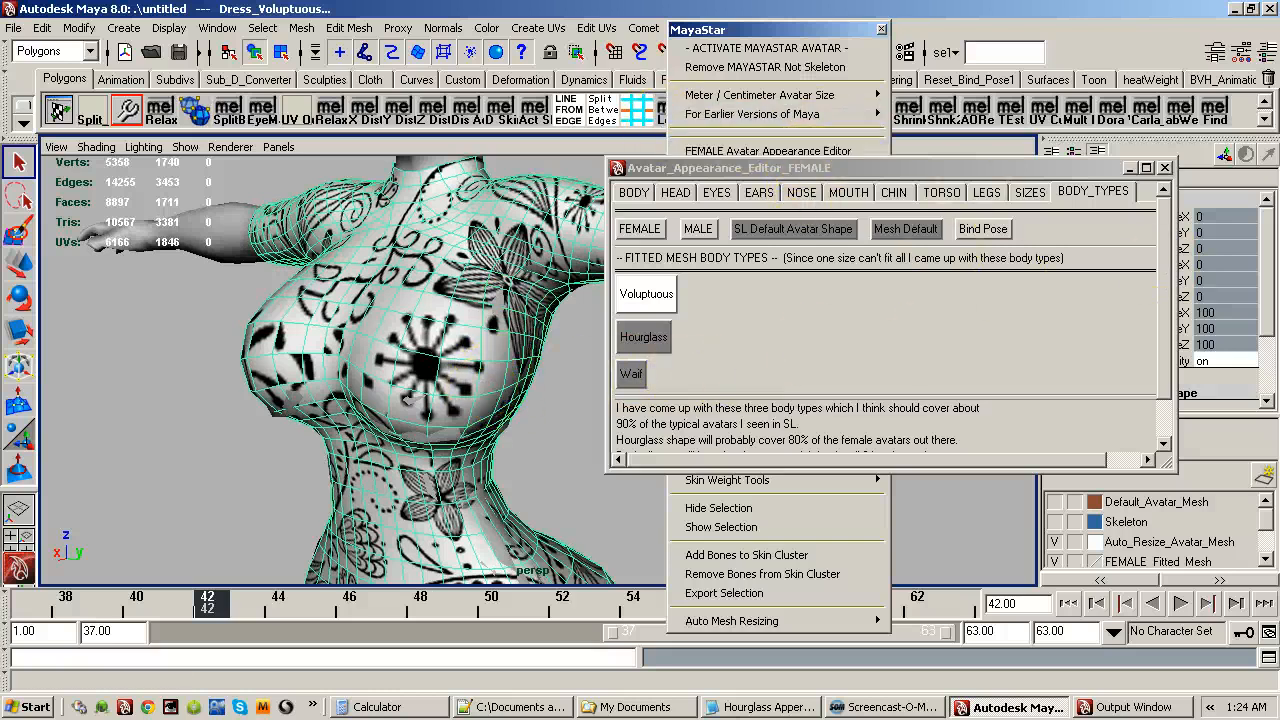
Select all UVs of Dress_Voluptuous in the UV Texture Editor and relax them.
drag(1279, 148, 895, 105)
right_drag(734, 289, 770, 289)
drag(731, 246, 1050, 572)
click(924, 328)
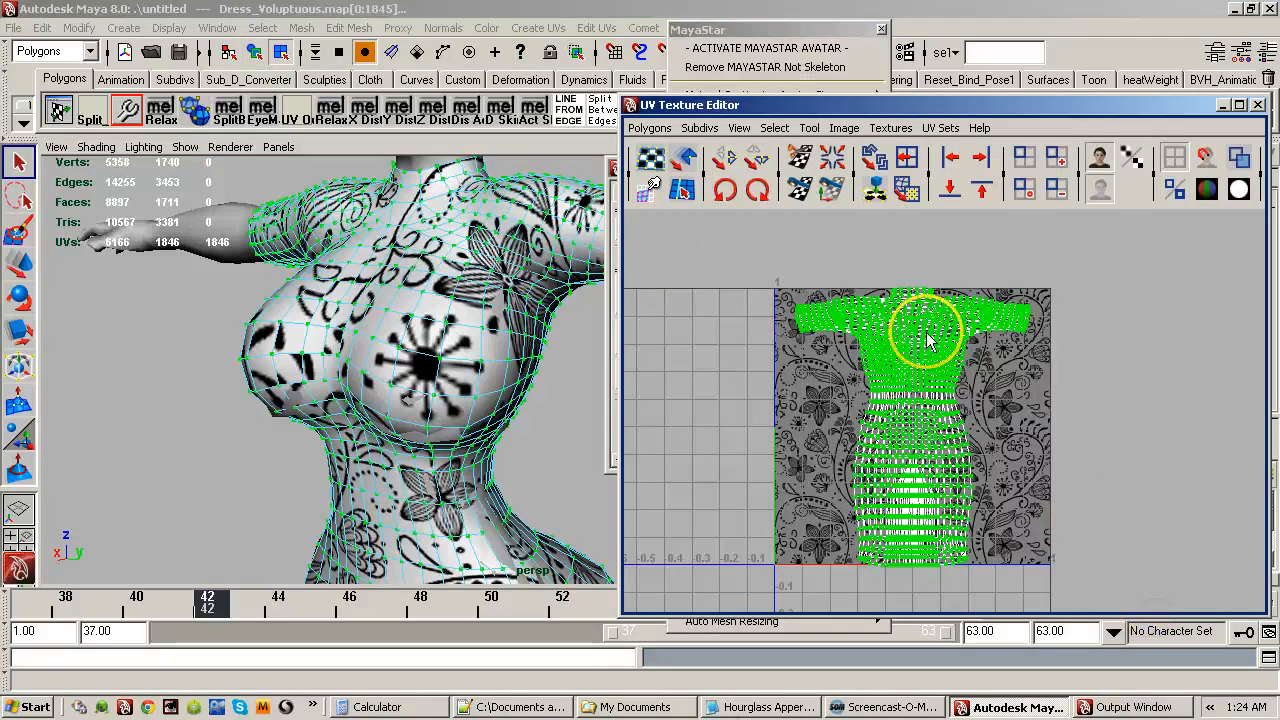
click(648, 133)
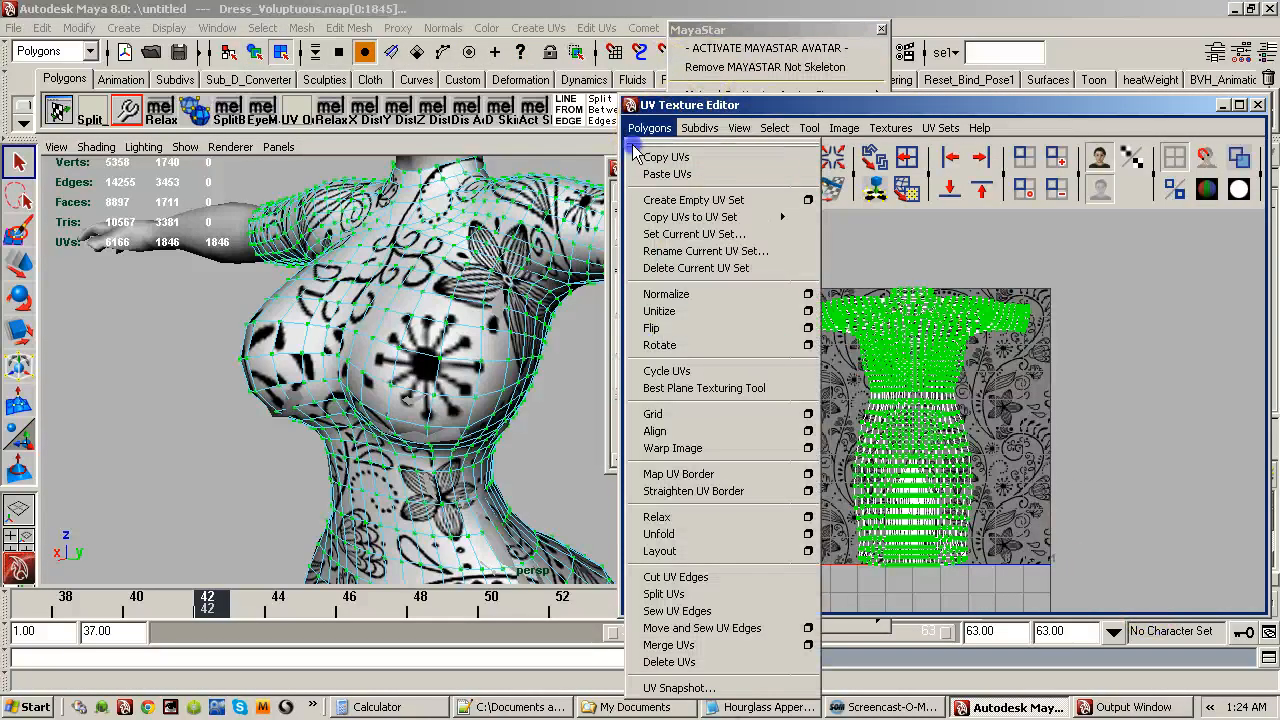
click(658, 517)
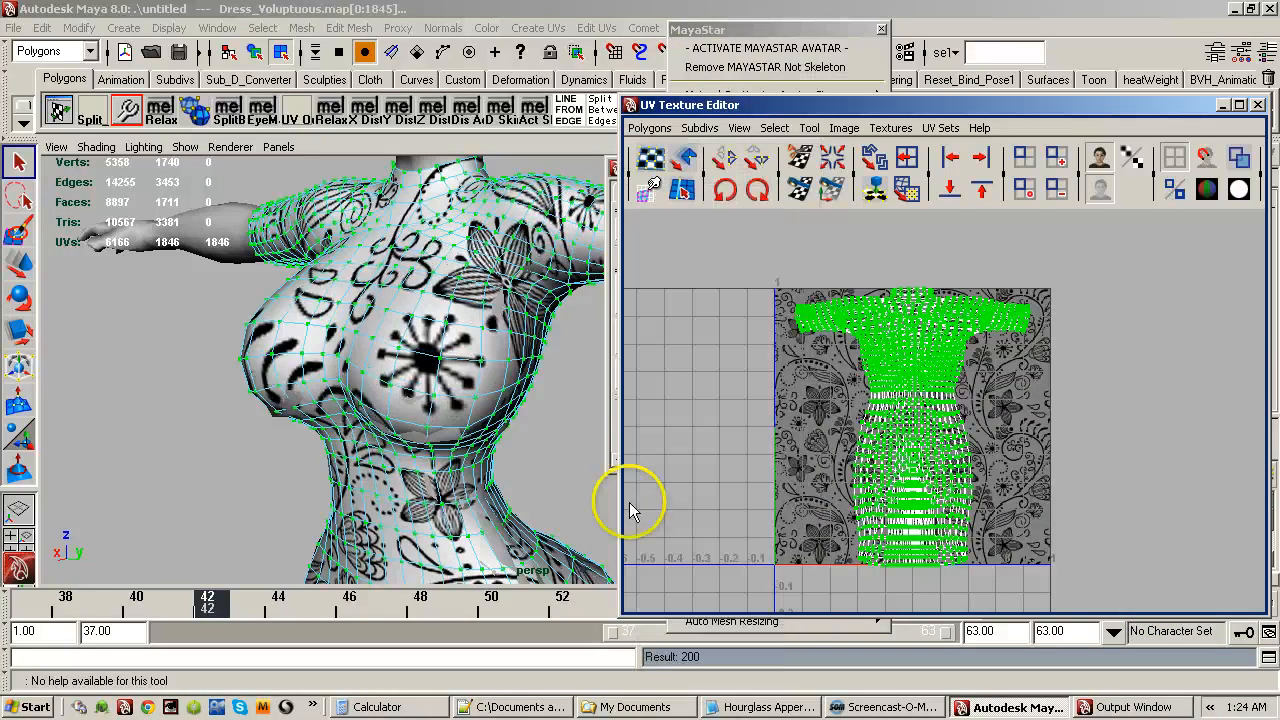
Examine the relaxed texture across the dress's bust and torso, and move the UV Texture Editor out of the way.
alt+drag(447, 451, 428, 430)
alt+right_drag(428, 430, 575, 435)
alt+drag(575, 435, 313, 298)
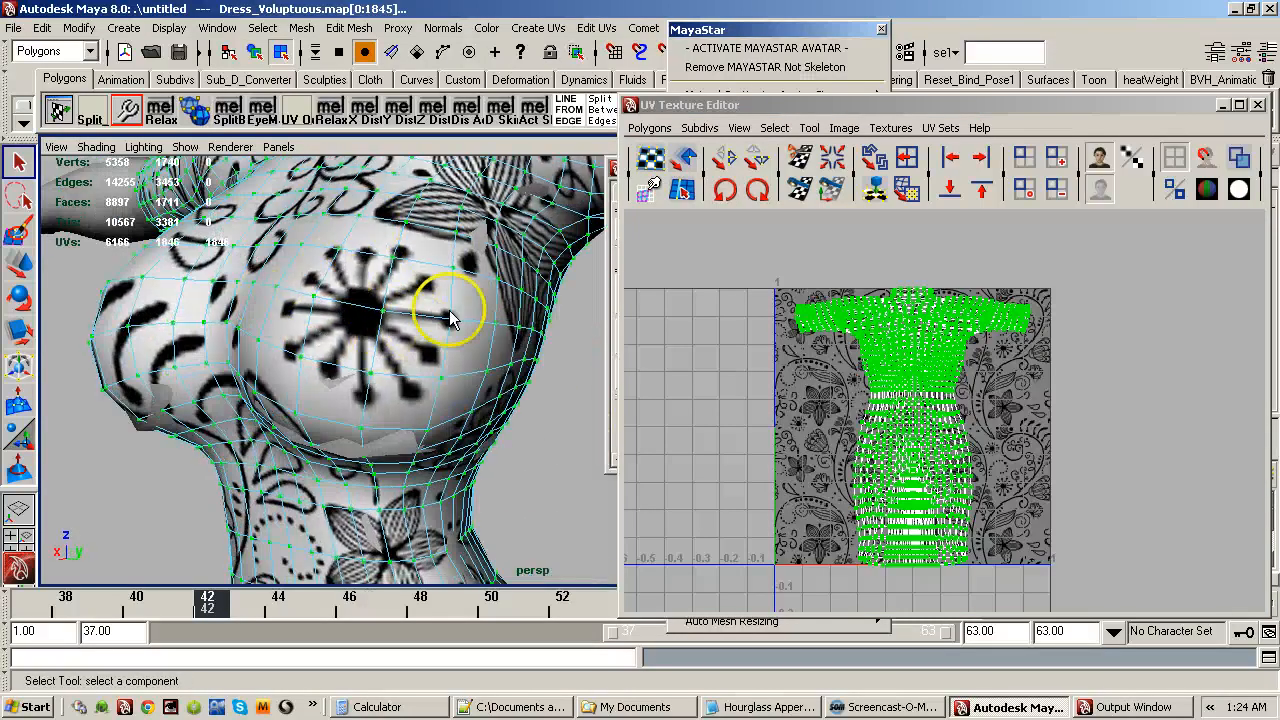
alt+right_drag(457, 306, 380, 309)
alt+drag(380, 309, 330, 260)
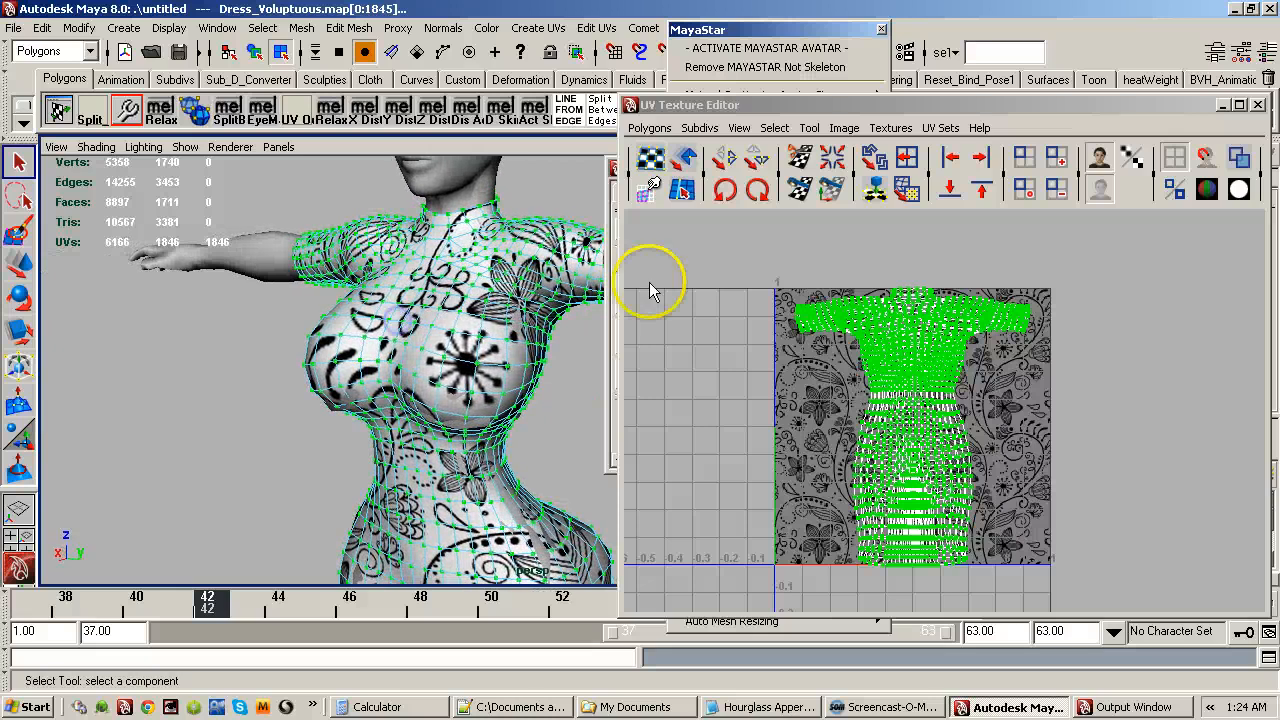
click(955, 113)
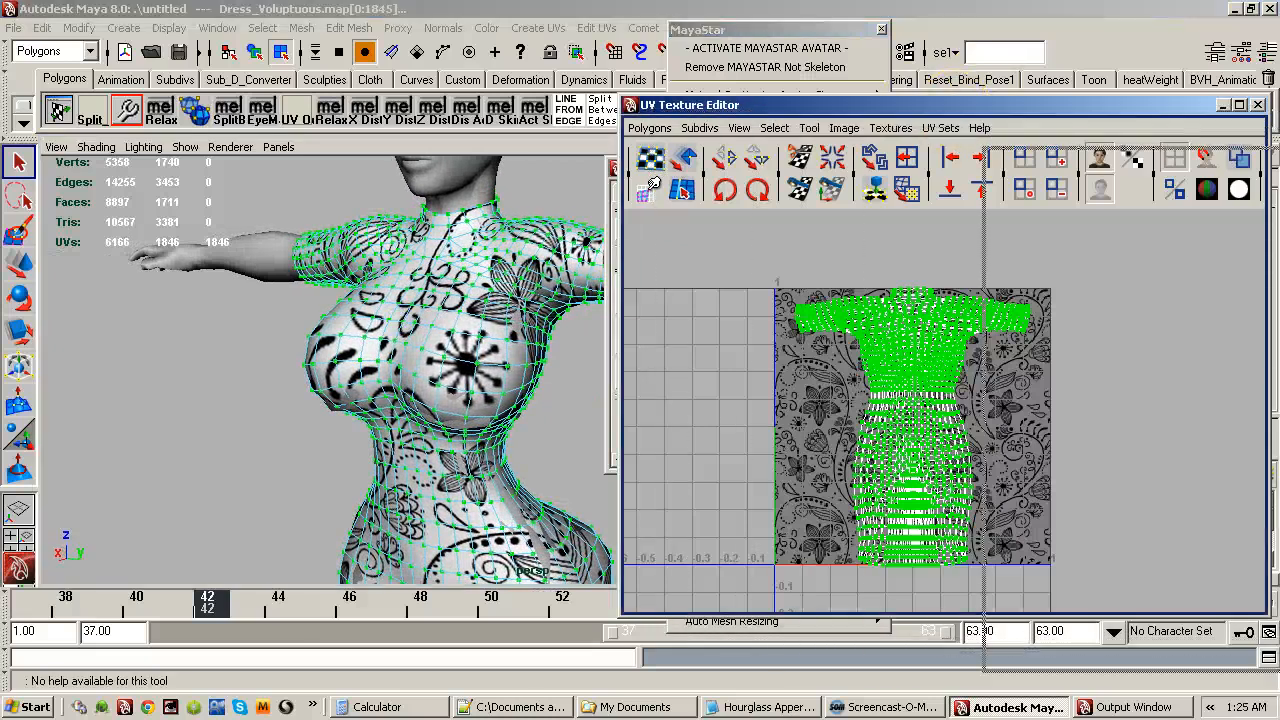
click(57, 110)
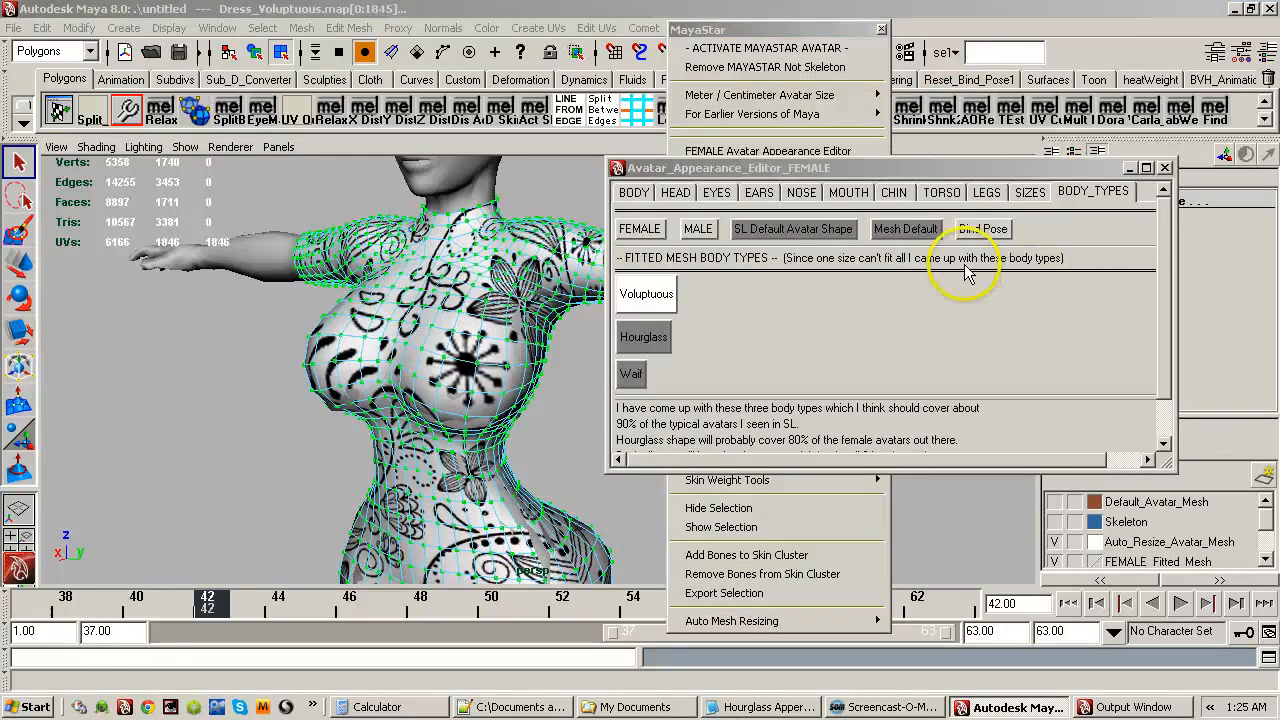
Return Dress_Voluptuous to object mode and examine its waist, hips and buttocks for places where the body pokes through.
mouse_move(489, 337)
alt+mouse_down()
mouse_move(362, 342)
mouse_move(401, 276)
mouse_move(471, 329)
alt+mouse_up()
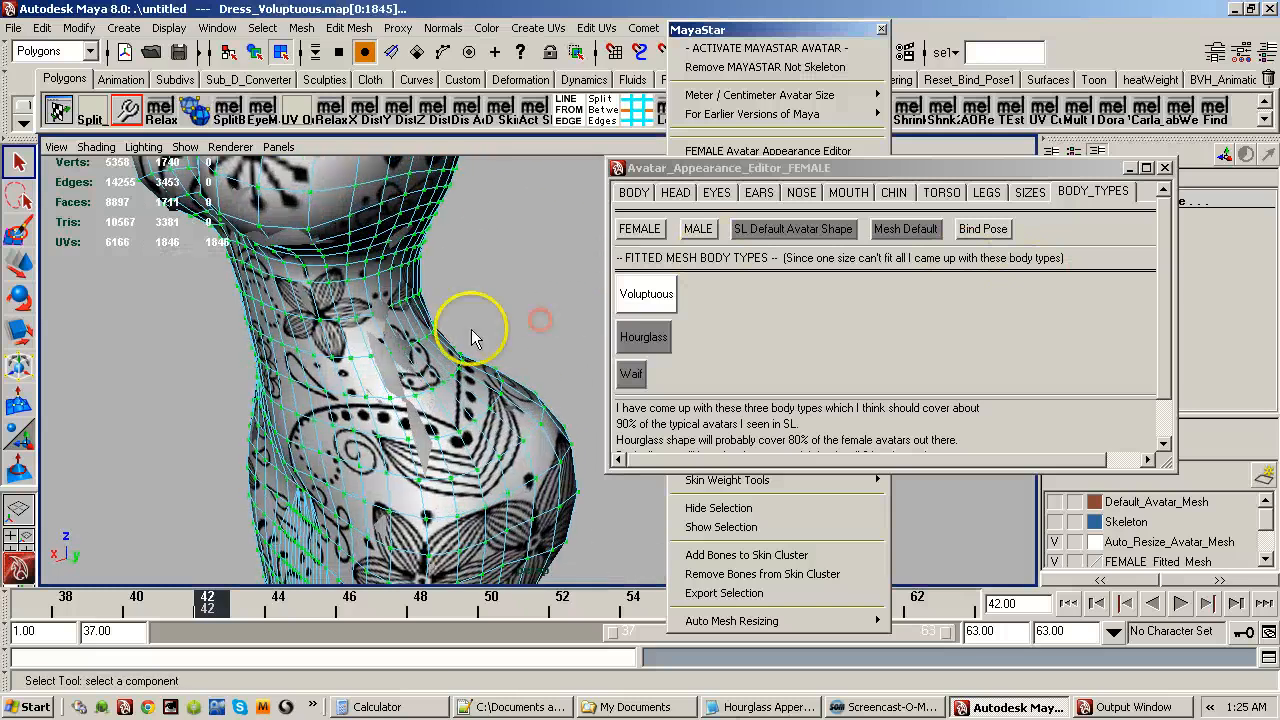
click(401, 334)
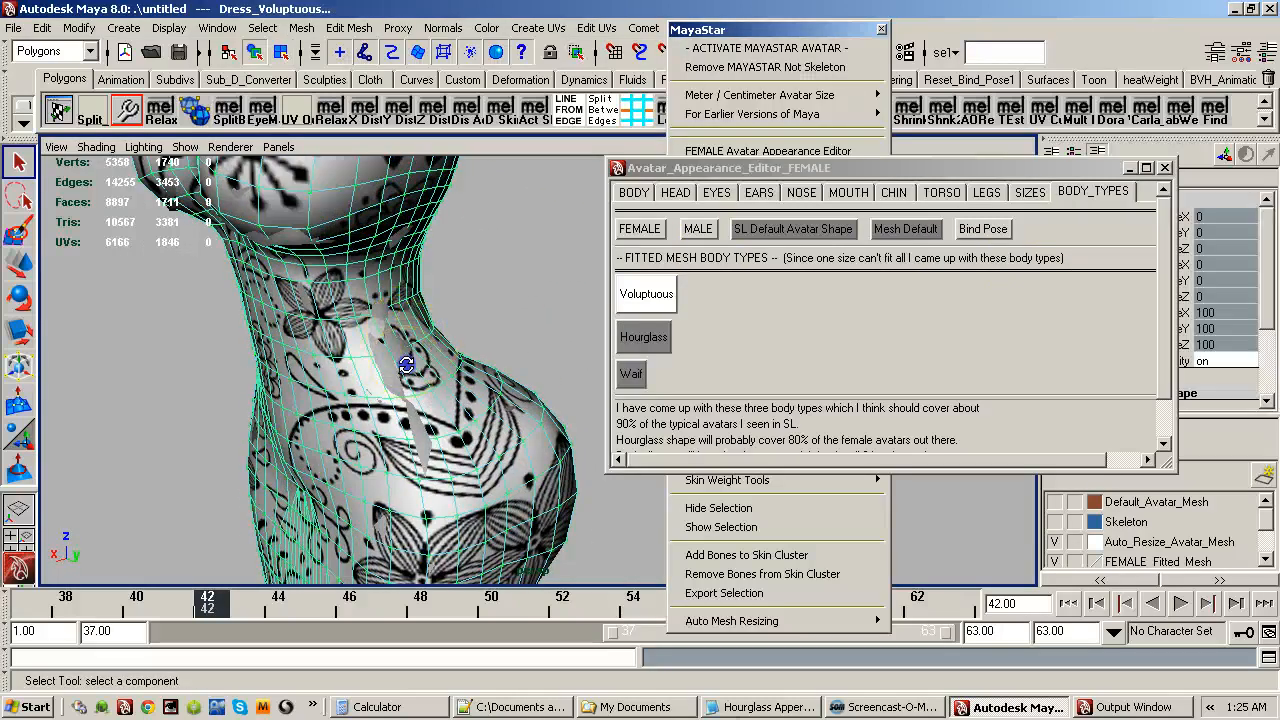
alt+drag(403, 314, 230, 300)
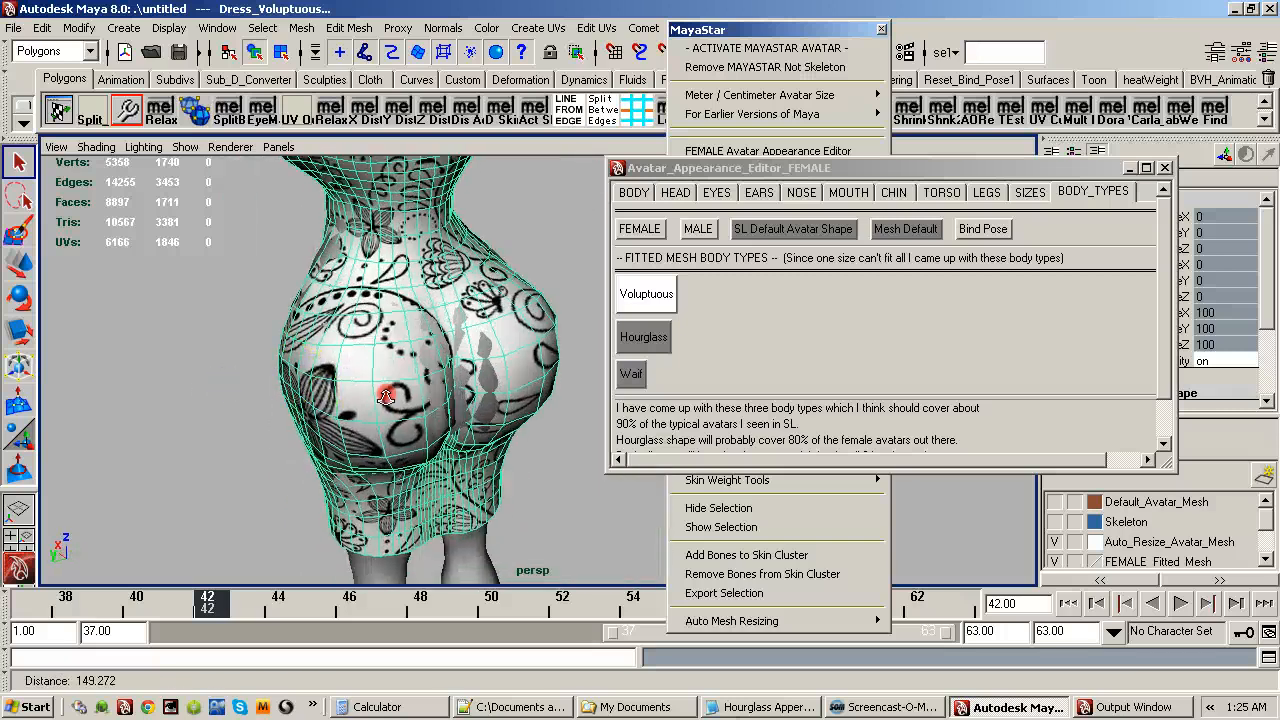
alt+right_drag(230, 300, 540, 316)
alt+drag(540, 316, 337, 380)
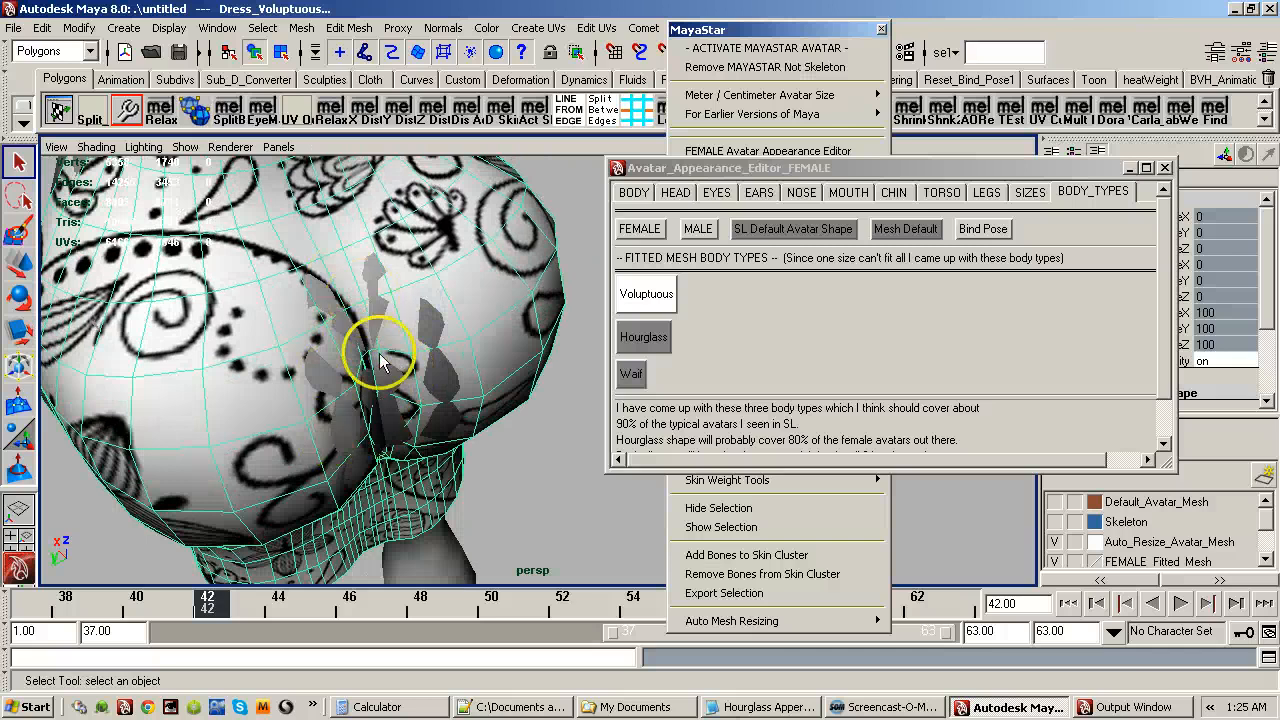
alt+drag(423, 309, 400, 323)
alt+right_drag(400, 323, 325, 348)
alt+drag(325, 348, 347, 342)
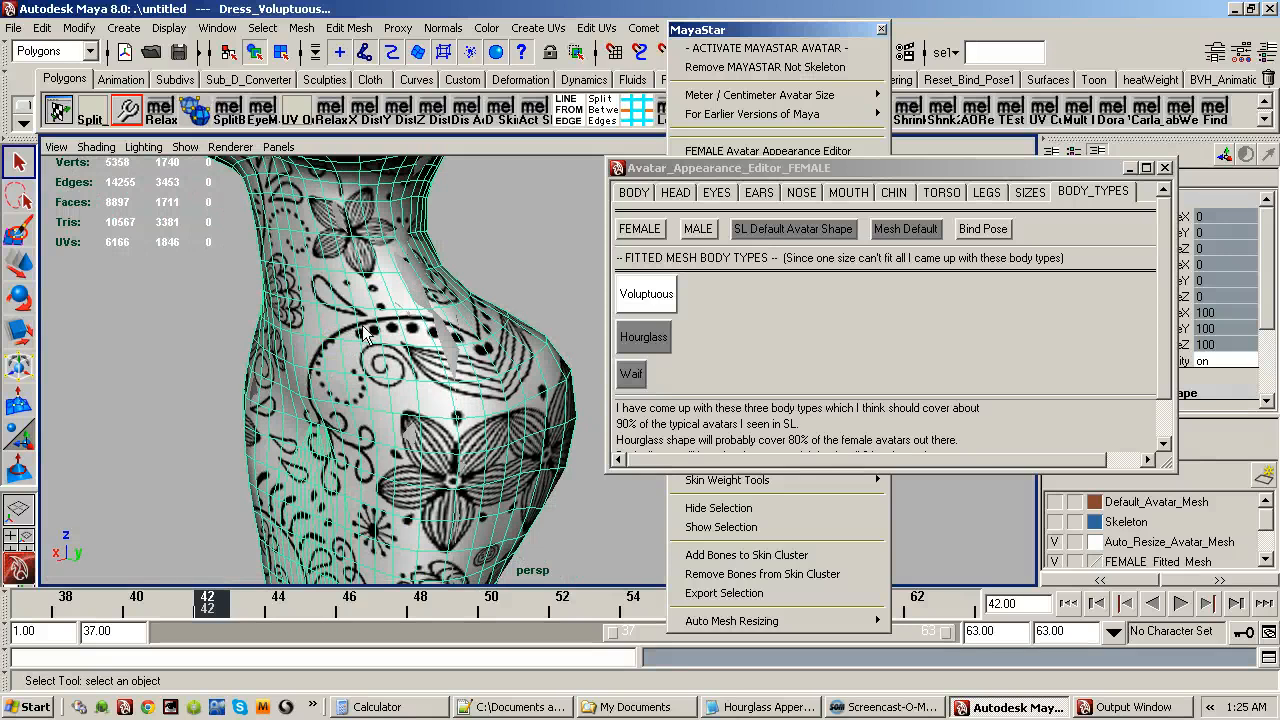
alt+drag(372, 336, 380, 514)
alt+right_drag(380, 514, 460, 385)
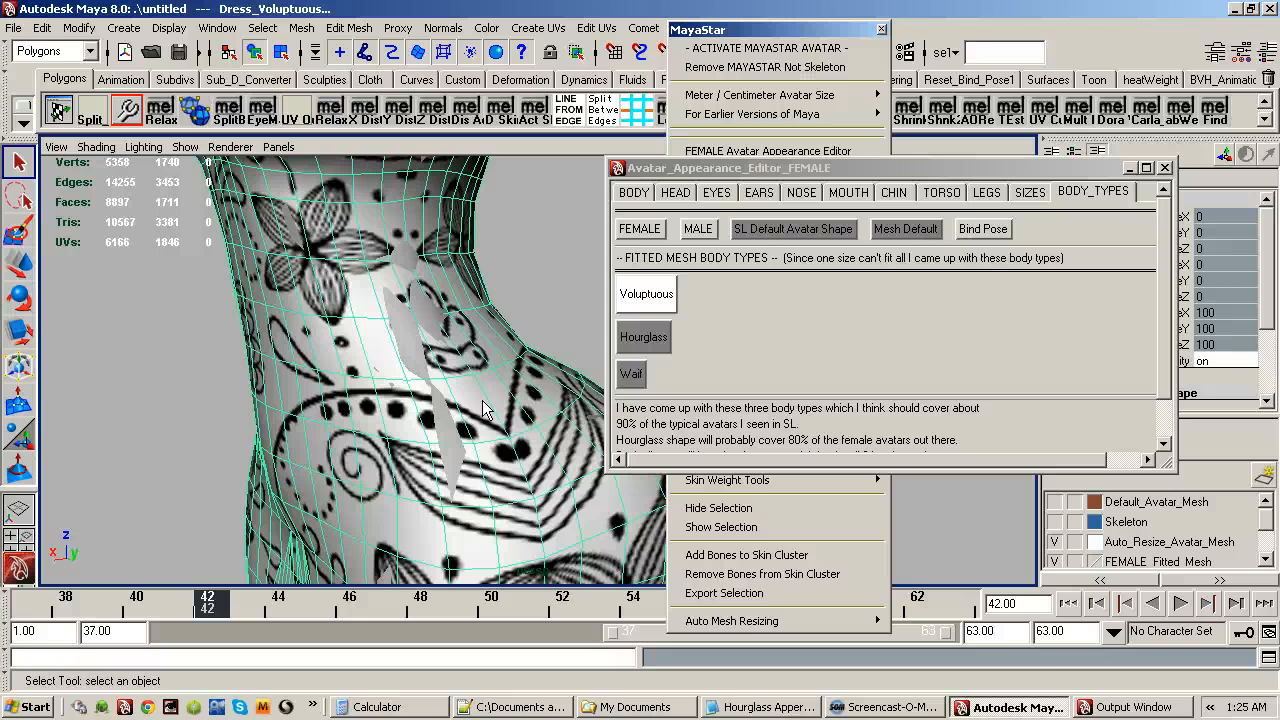
alt+middle_drag(418, 387, 461, 426)
mouse_move(461, 426)
alt+right_down()
mouse_move(423, 423)
mouse_move(534, 434)
mouse_move(477, 443)
alt+right_up()
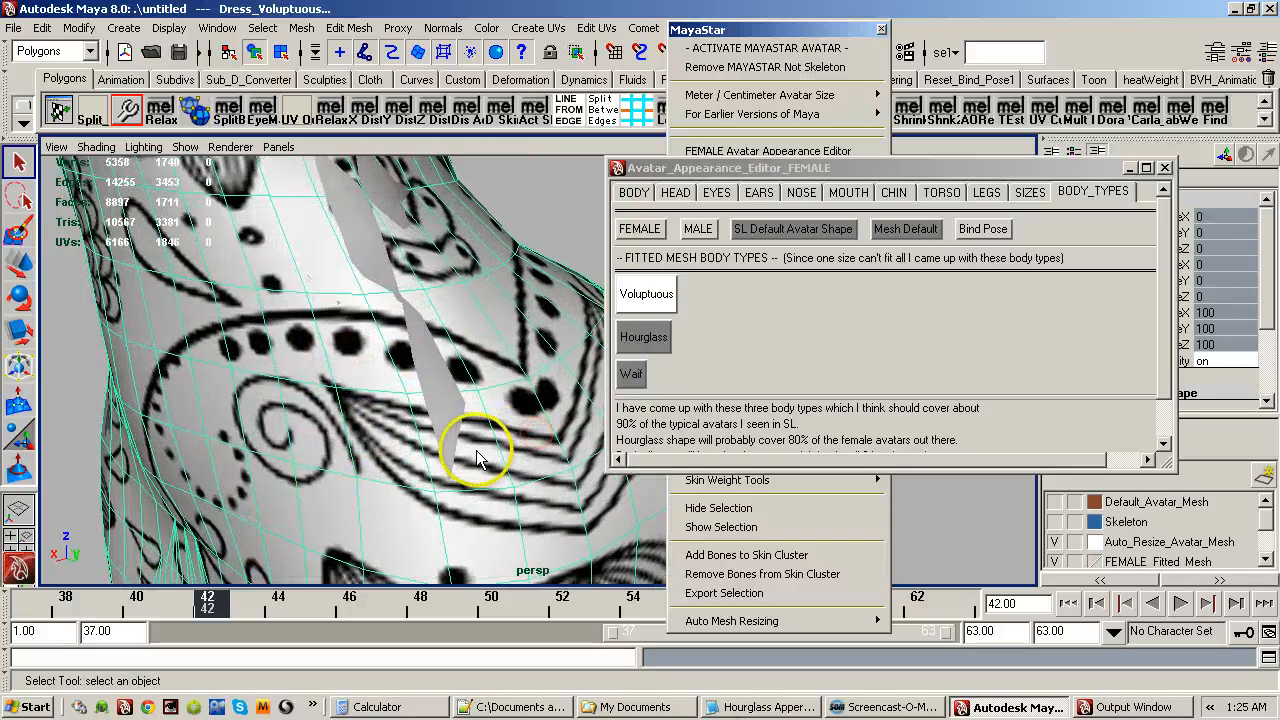
alt+middle_drag(477, 443, 443, 451)
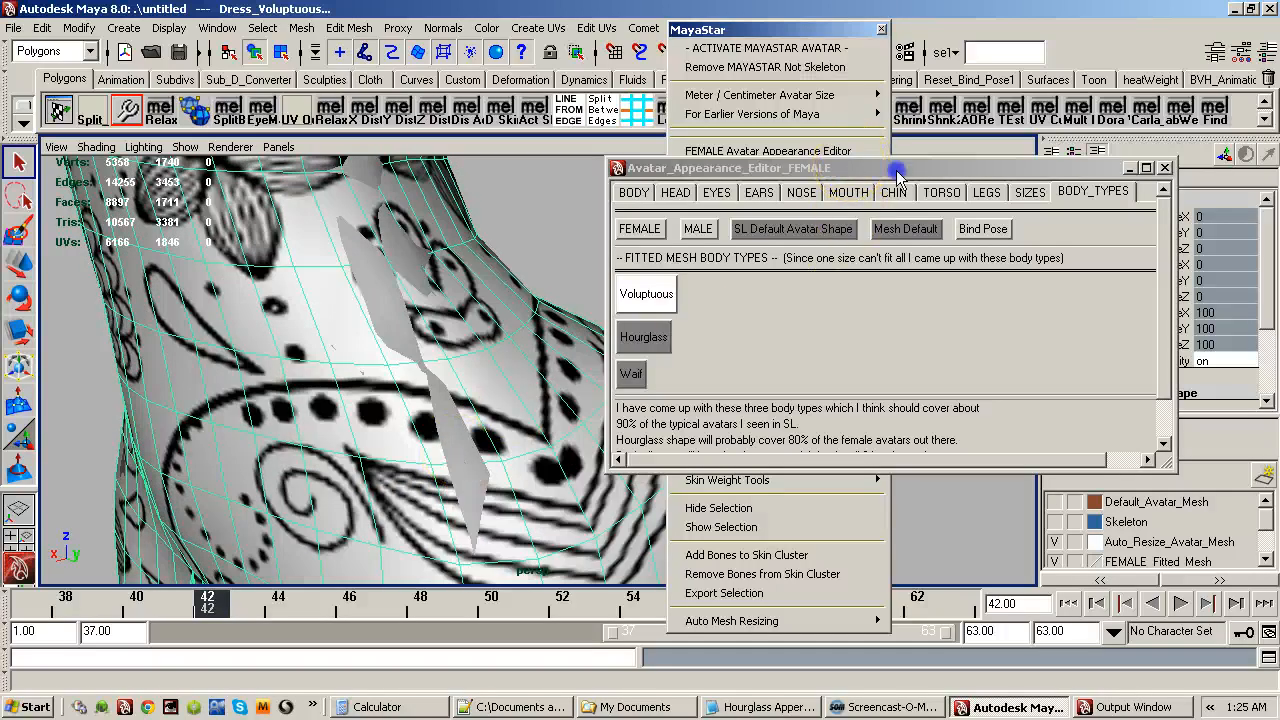
click(860, 151)
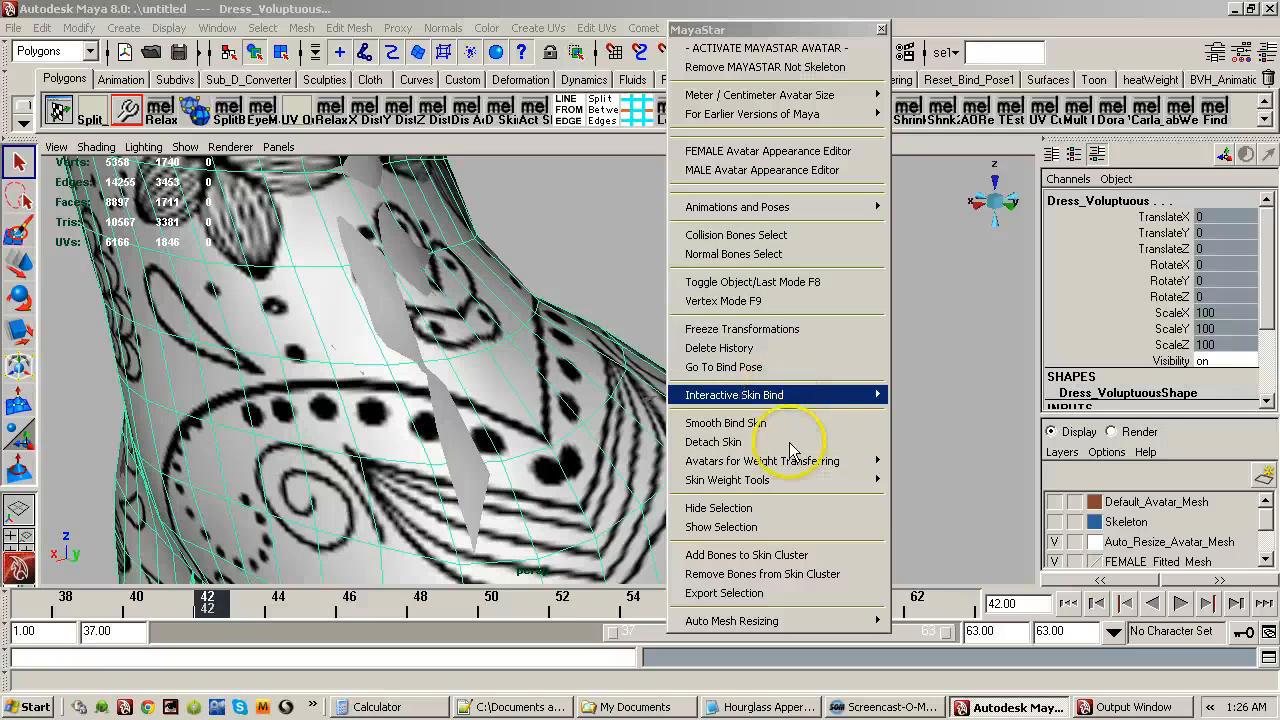
mouse_move(806, 487)
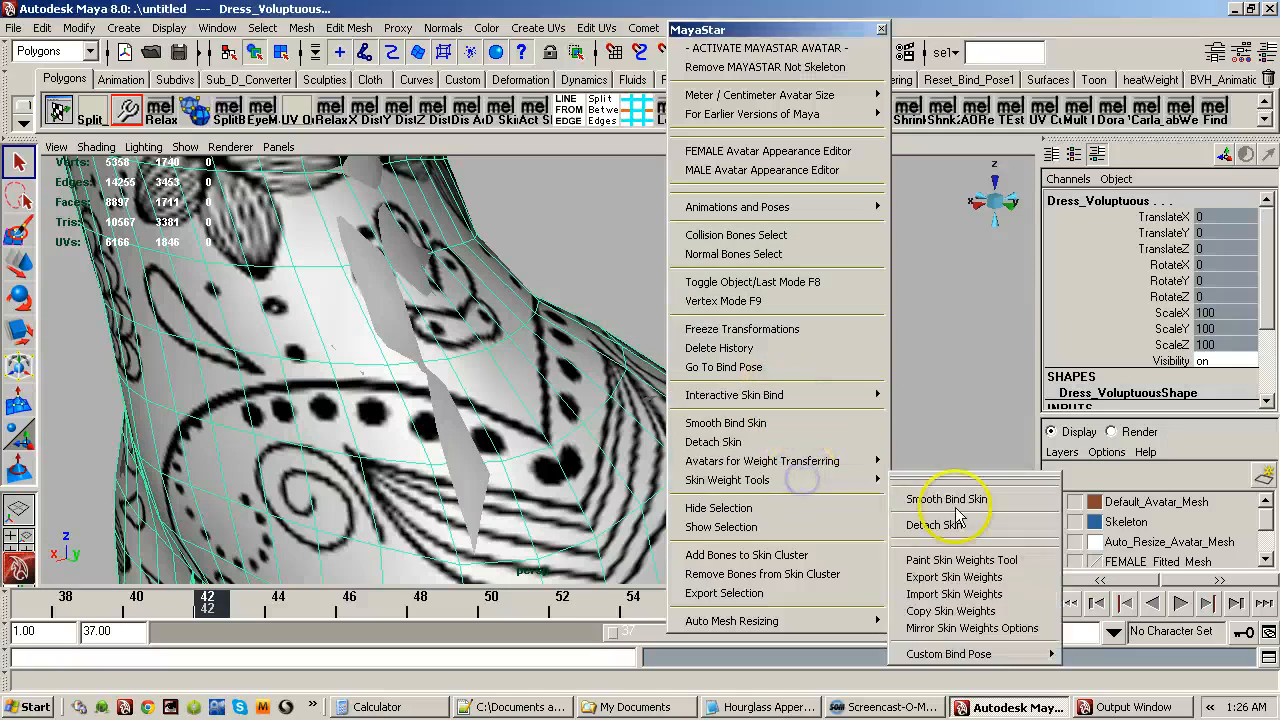
click(922, 561)
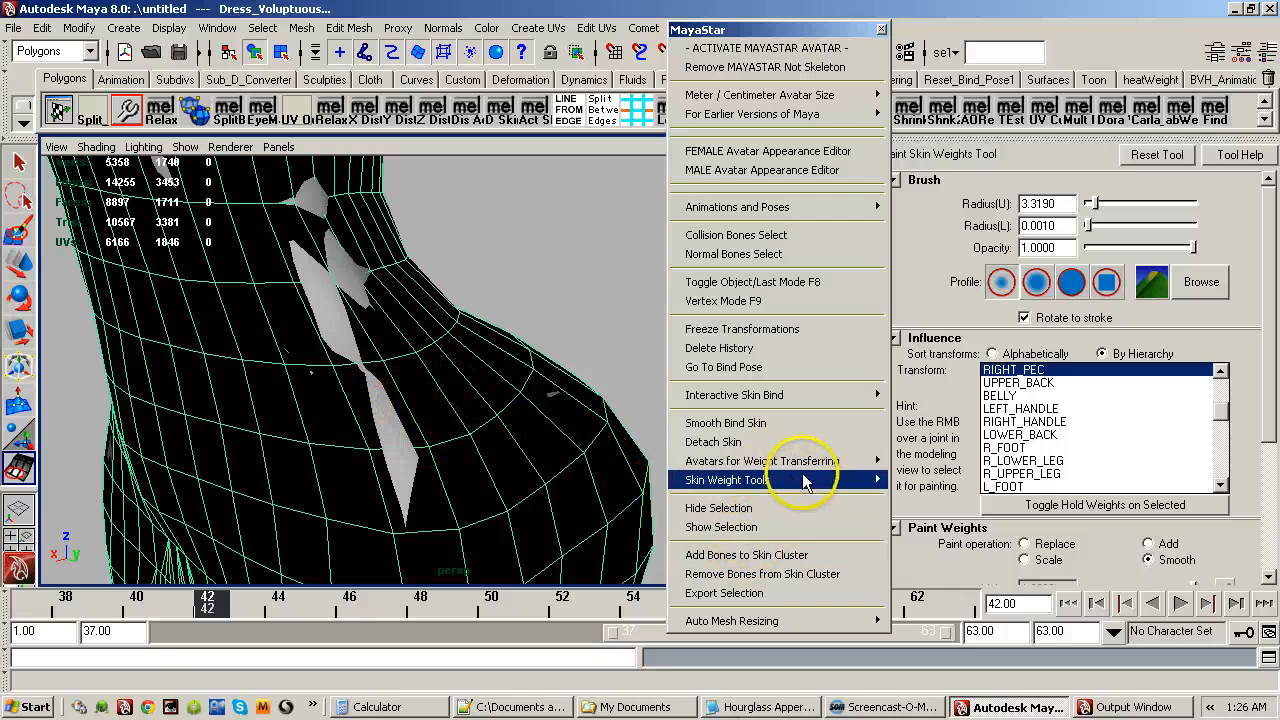
Try to pull Dress_Voluptuous outward over the body patches at the waist and hip with the Sculpt Geometry Tool.
mouse_move(798, 479)
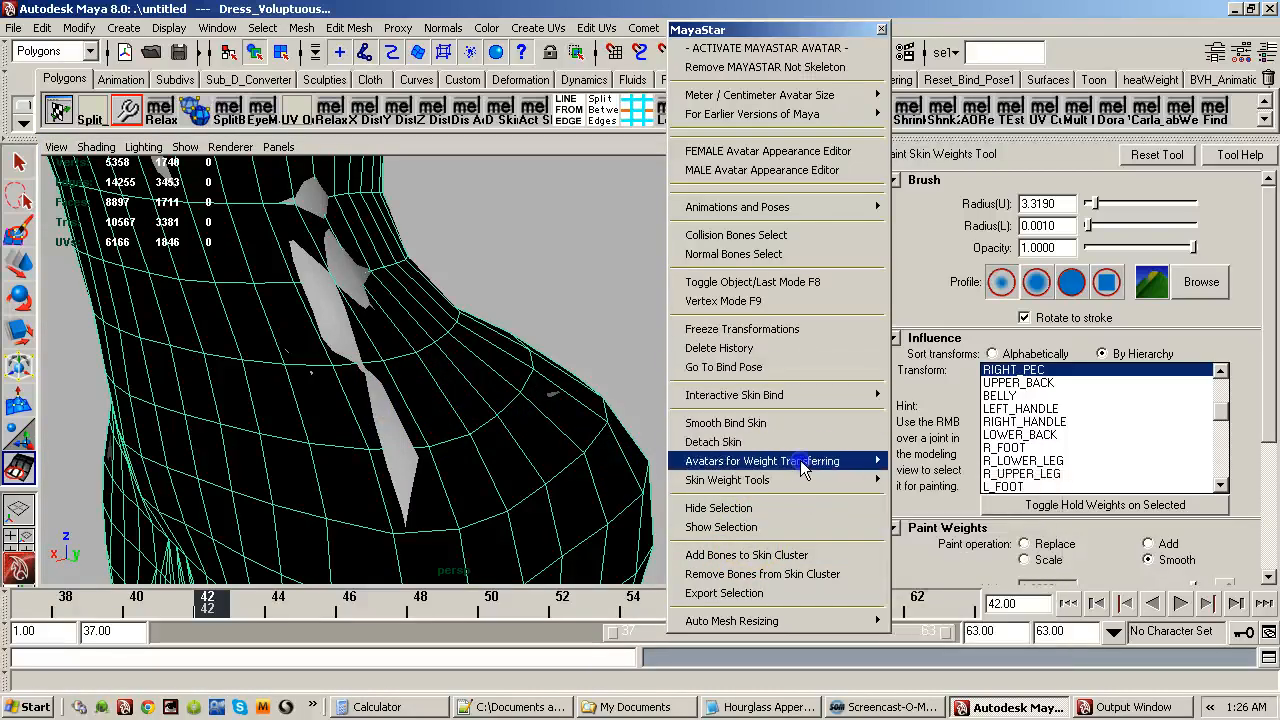
click(943, 405)
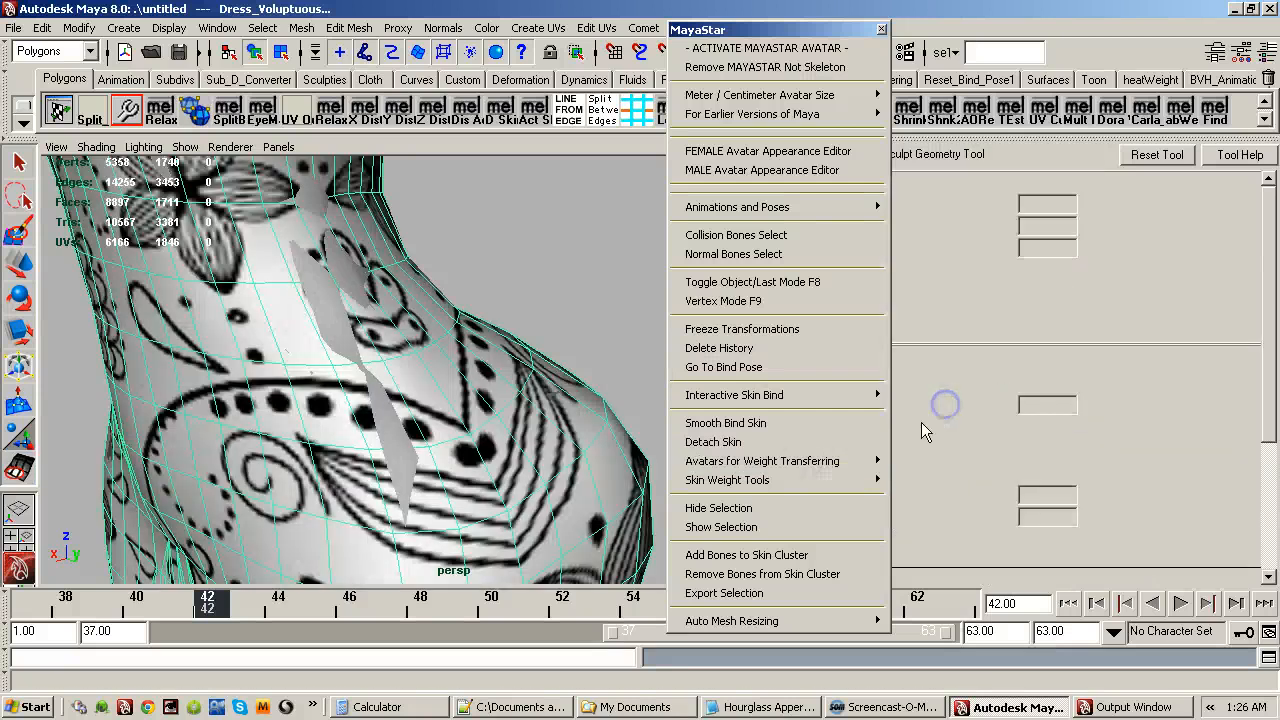
alt+drag(423, 394, 411, 399)
alt+middle_drag(411, 399, 530, 400)
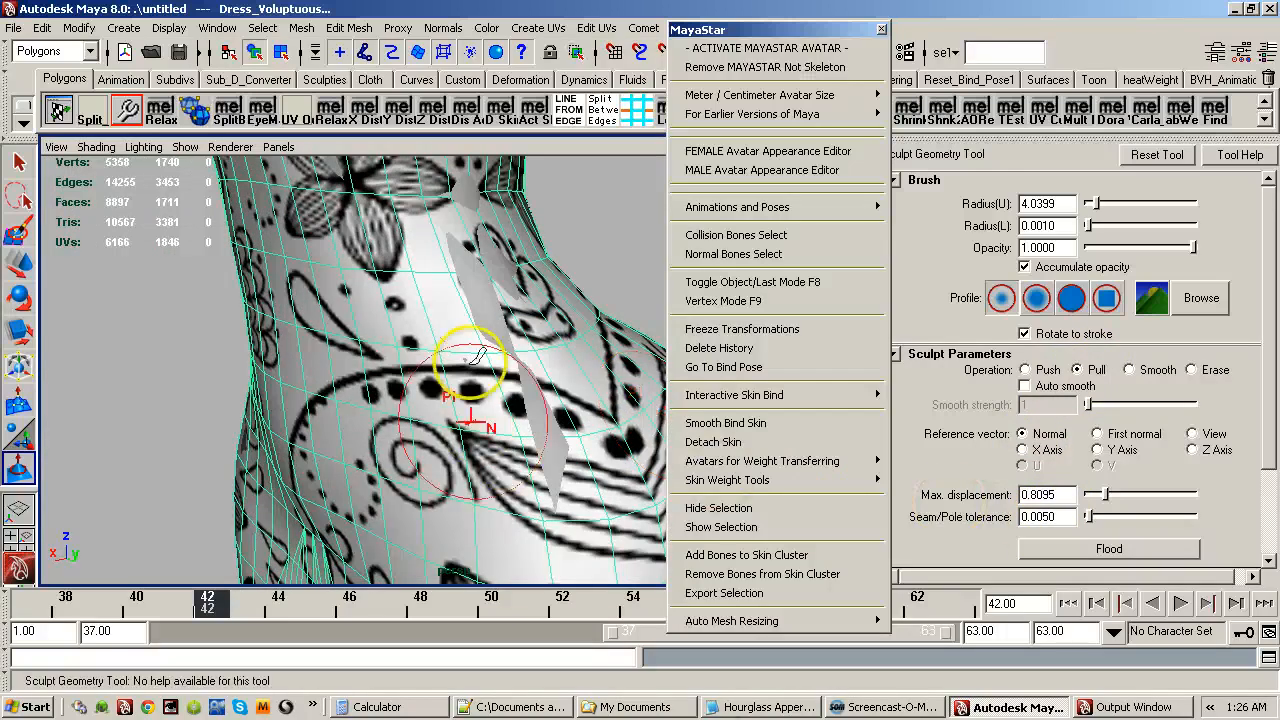
drag(486, 366, 493, 316)
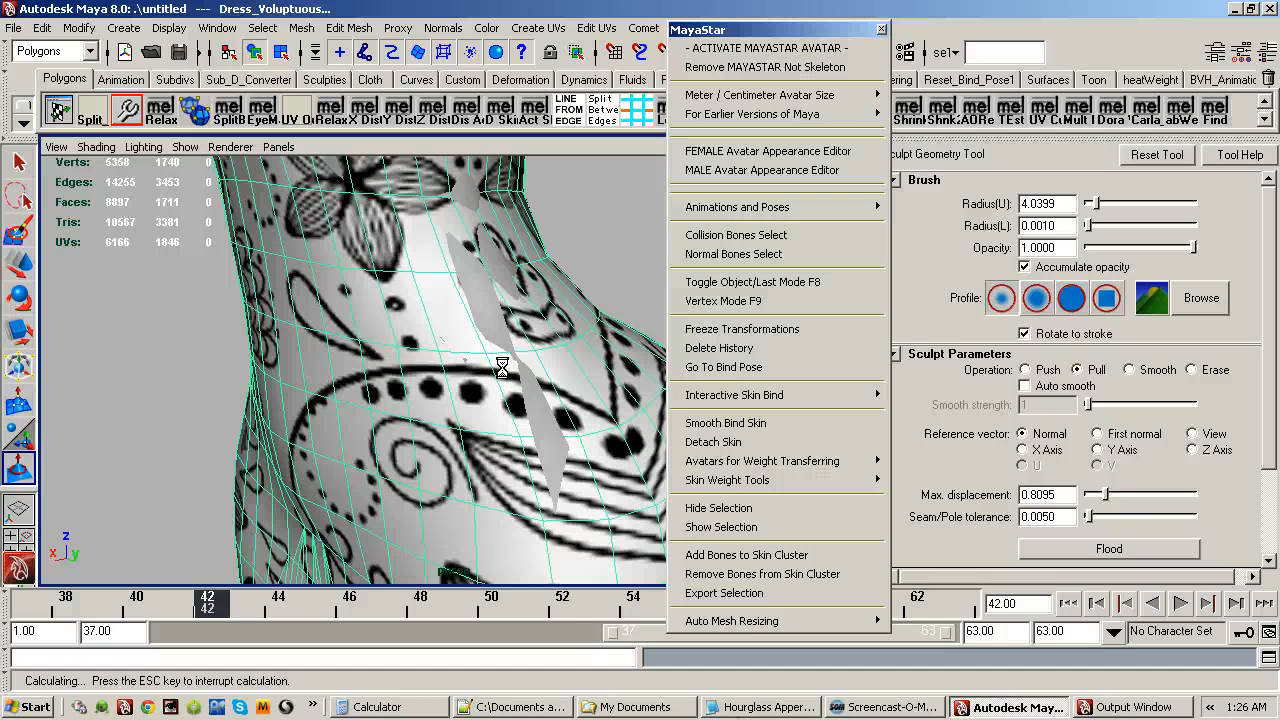
click(485, 403)
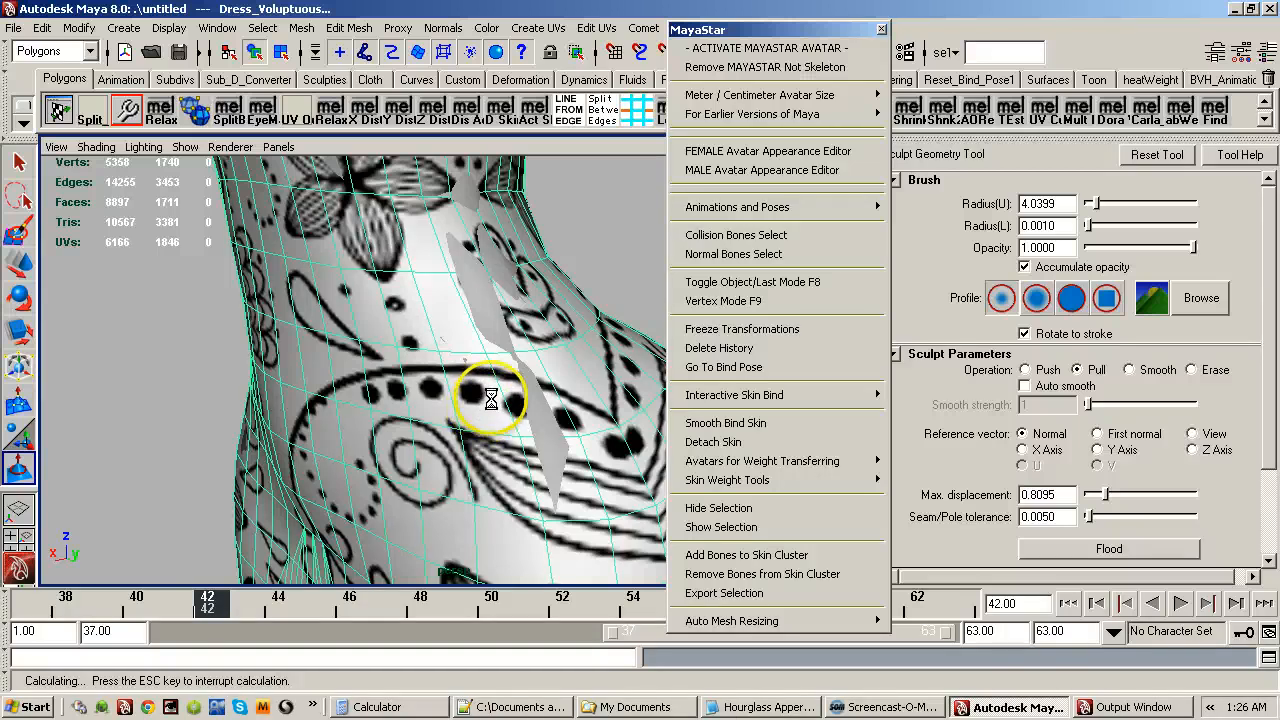
mouse_move(492, 385)
mouse_down()
mouse_move(527, 338)
mouse_move(522, 315)
mouse_up()
mouse_move(522, 315)
alt+middle_down()
mouse_move(491, 443)
mouse_move(457, 371)
alt+middle_up()
click(462, 384)
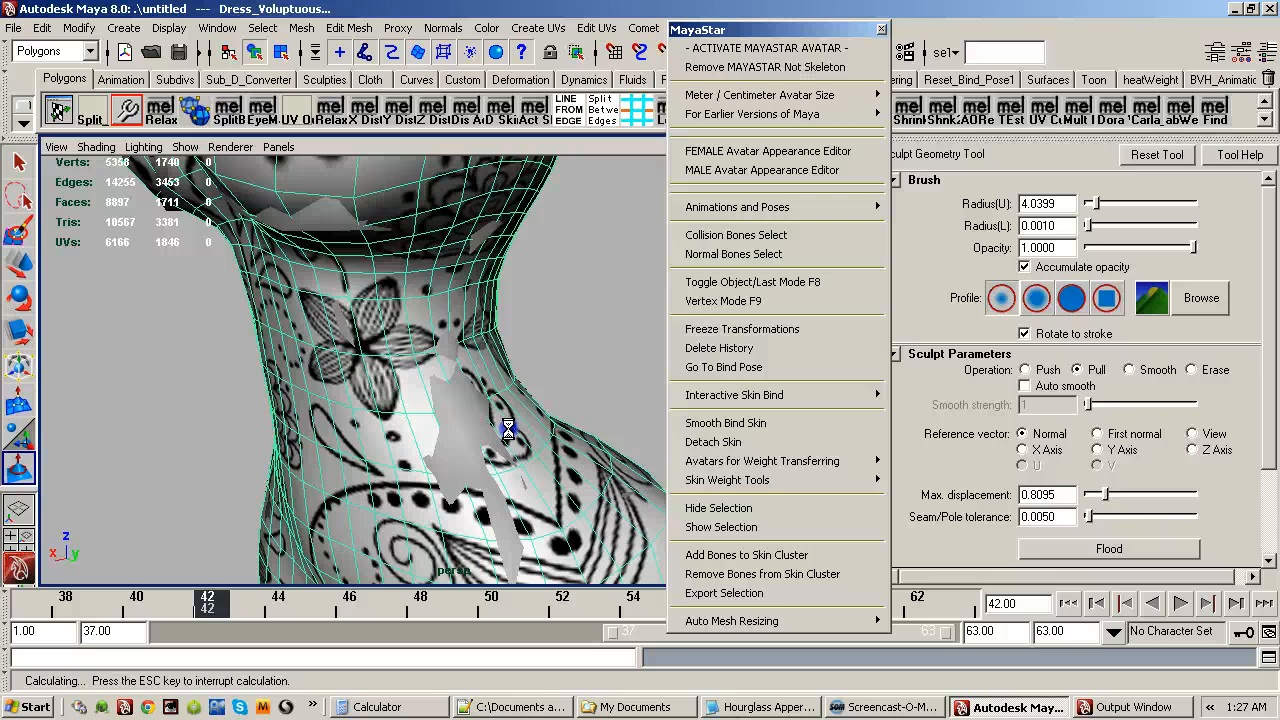
Inspect the sculpted waist and undo the sculpting strokes on the dress.
alt+right_drag(508, 428, 471, 337)
alt+right_drag(529, 366, 423, 409)
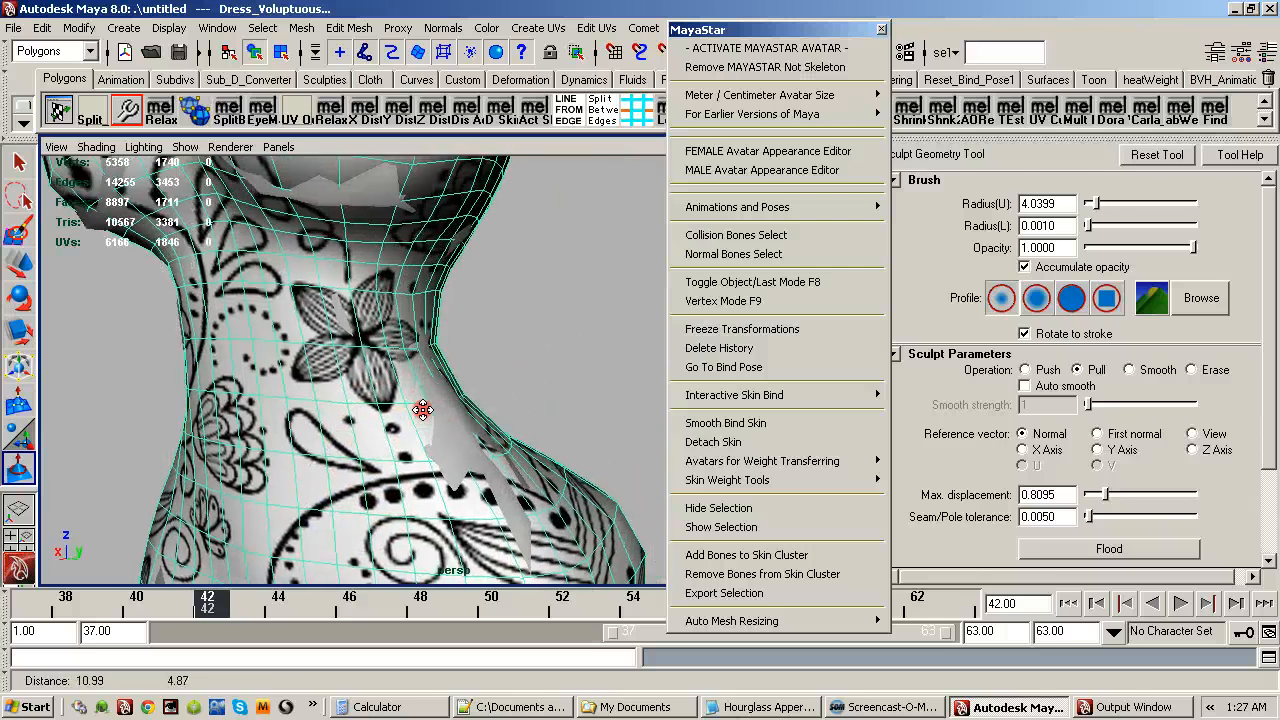
alt+drag(423, 409, 475, 453)
key(ctrl+z)
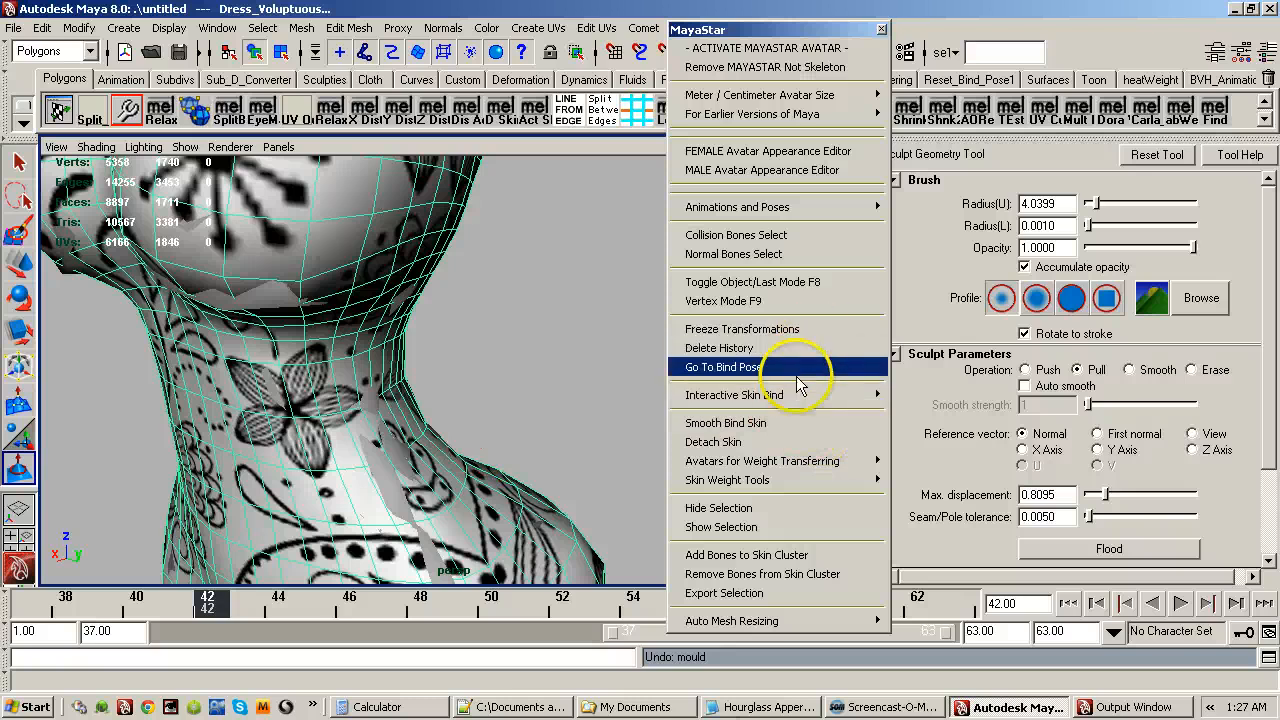
Detach the skin with history from Dress_Voluptuous and view the bust and torso.
click(812, 464)
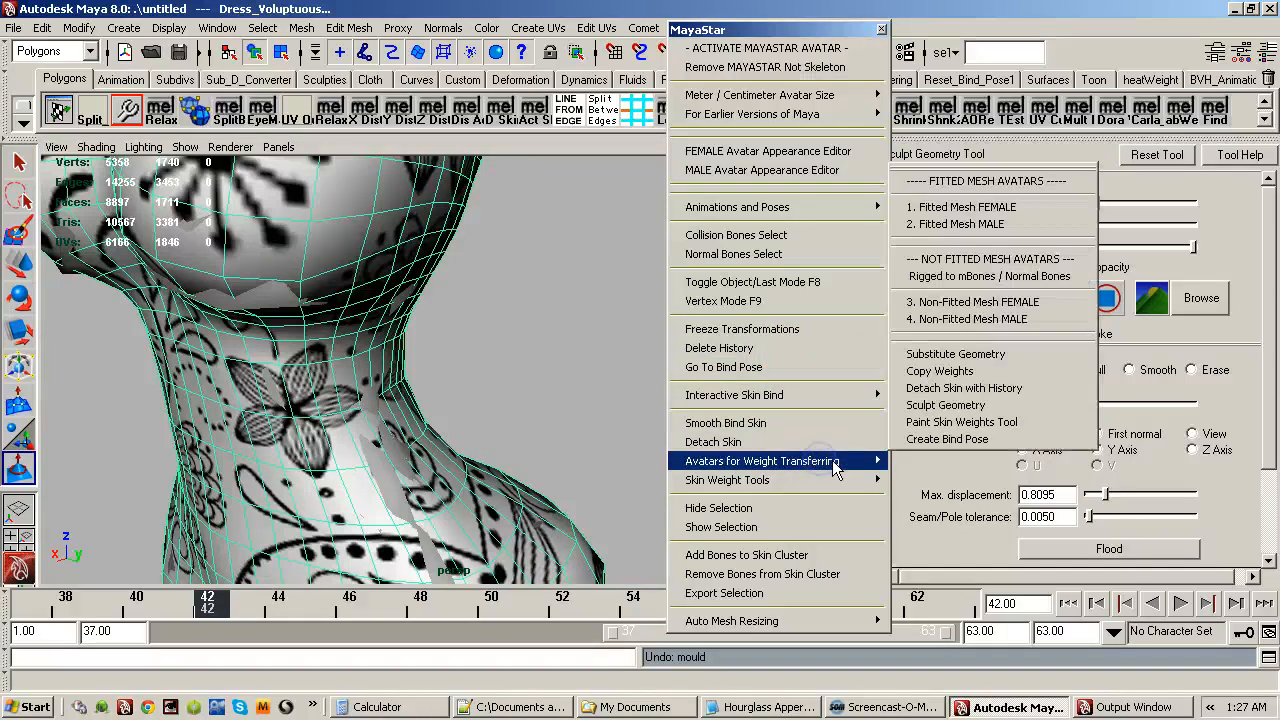
click(955, 388)
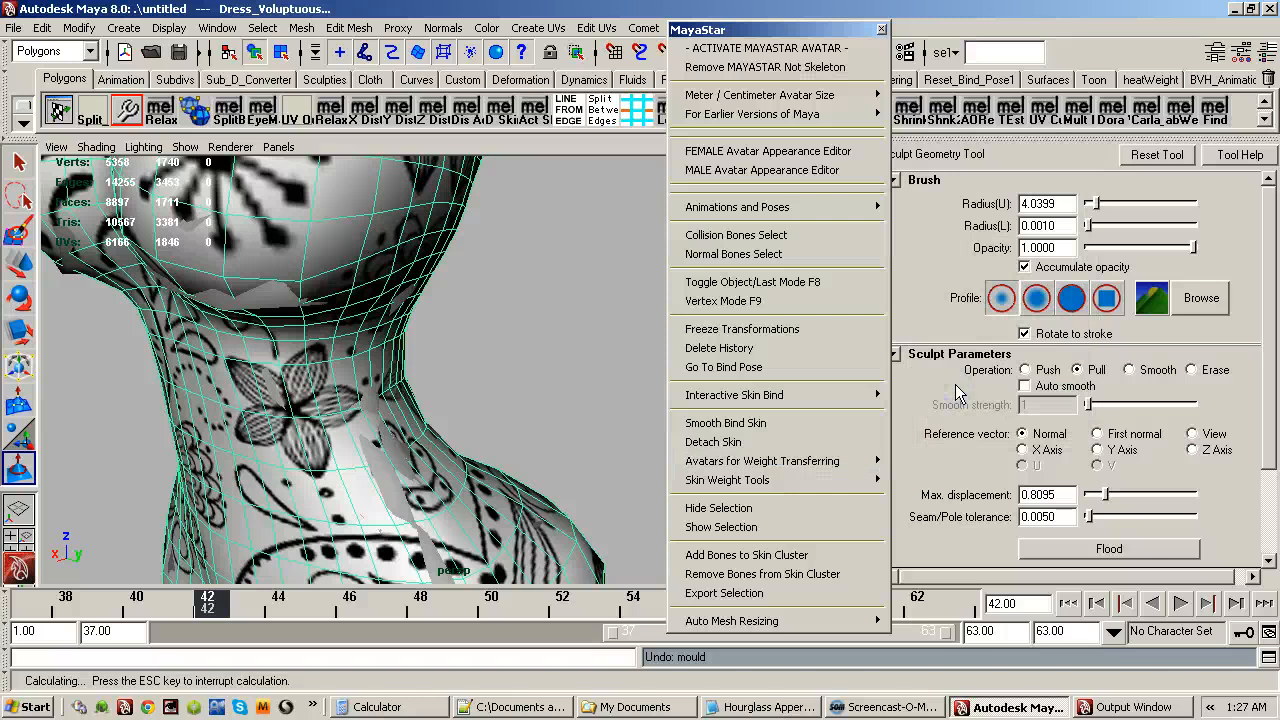
alt+drag(471, 357, 337, 366)
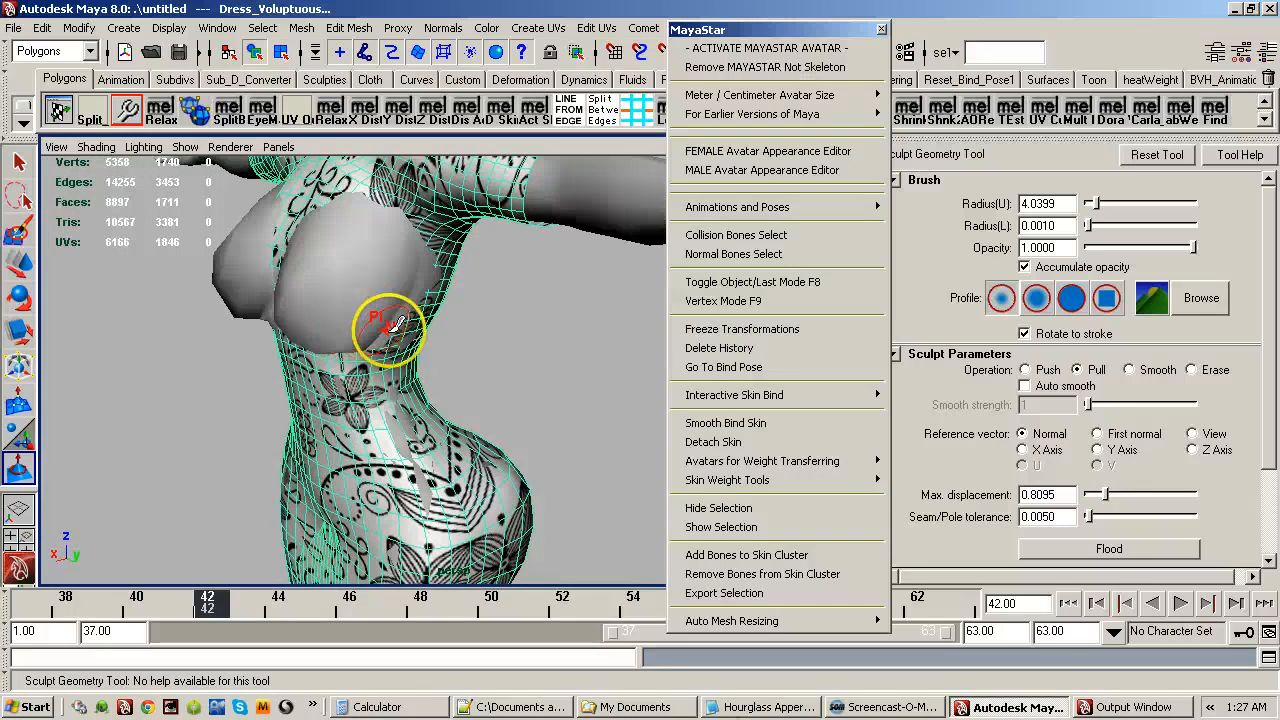
Return the female avatar to its bind pose.
click(1200, 299)
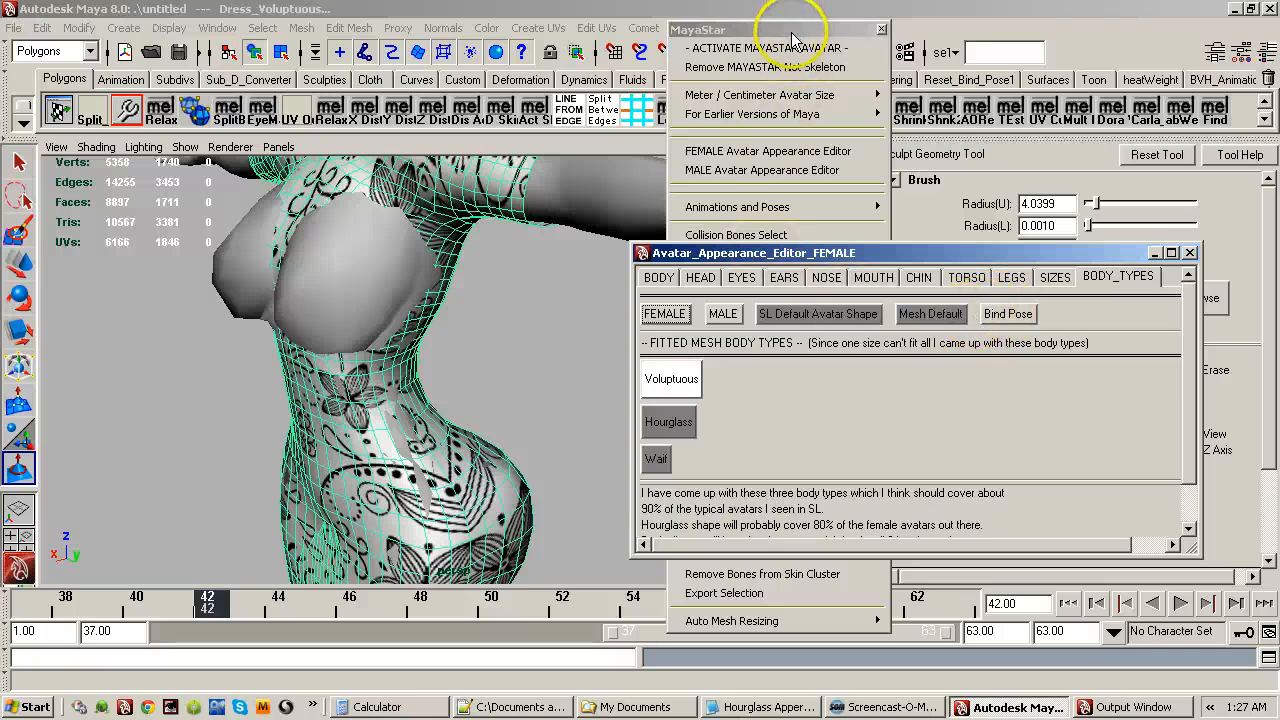
drag(791, 34, 781, 37)
click(738, 371)
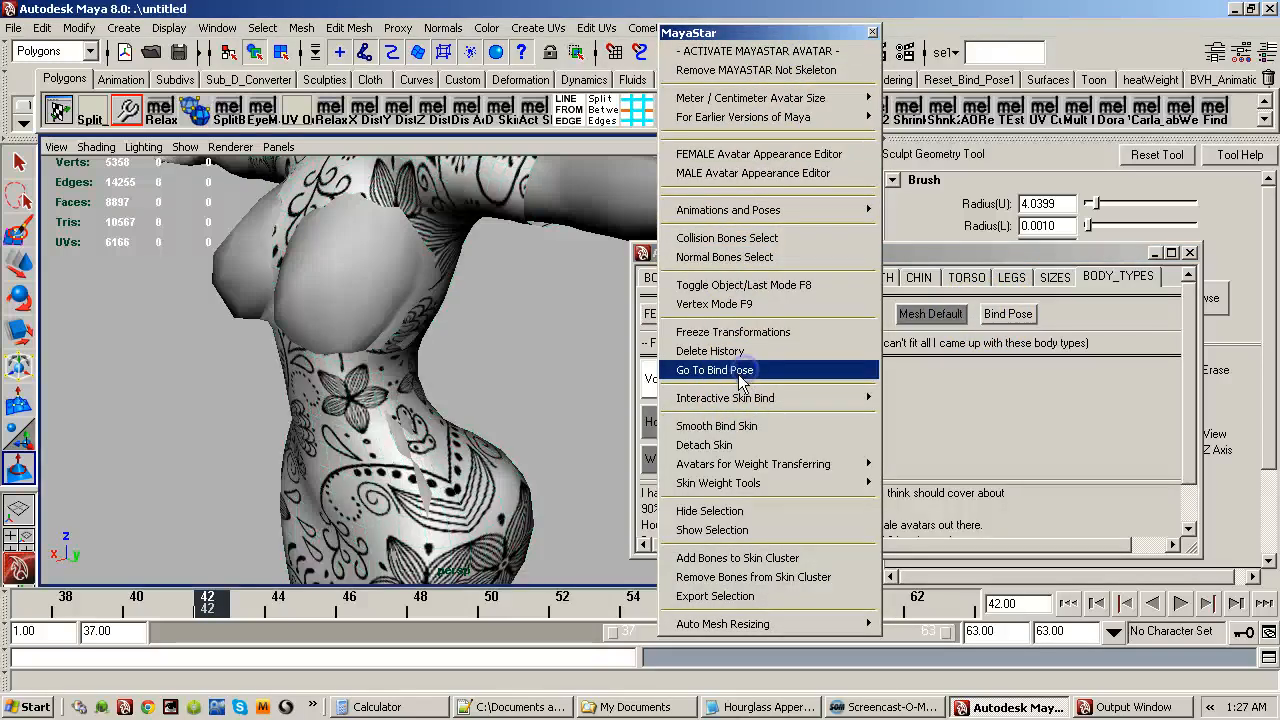
Apply a Breast Size of 60 to the female avatar's torso and check the bust from the front.
click(997, 268)
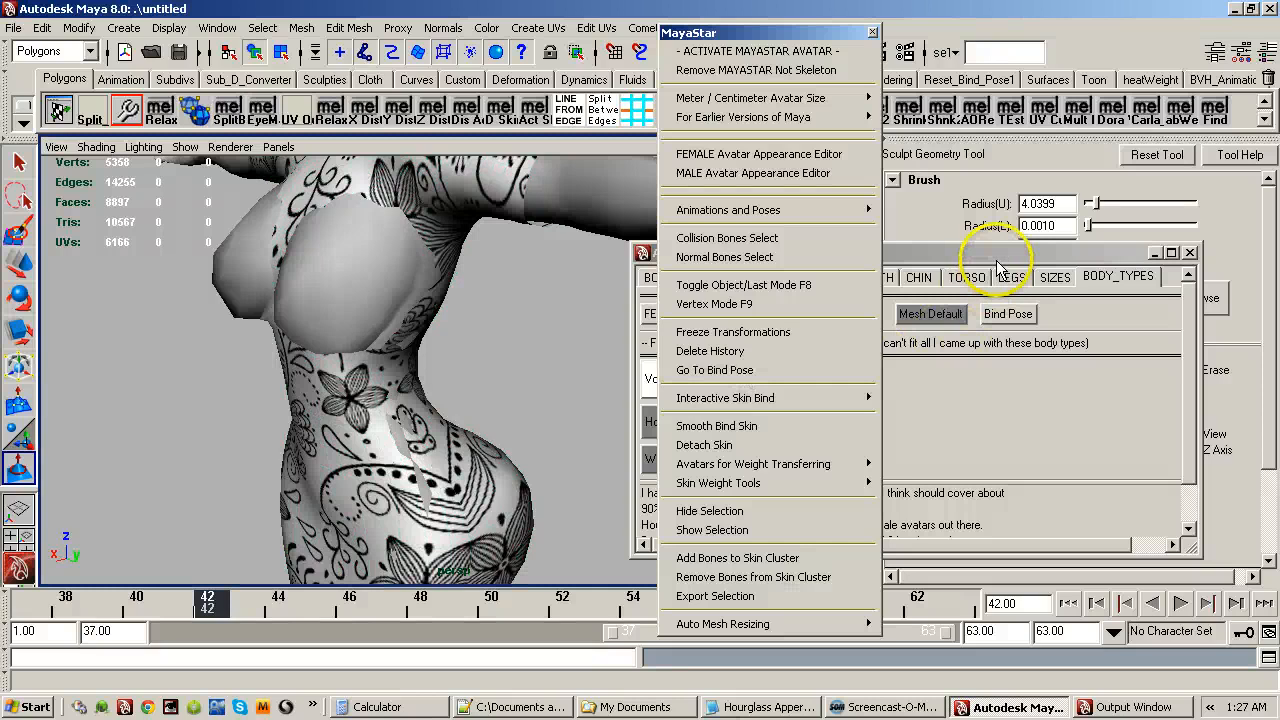
click(997, 268)
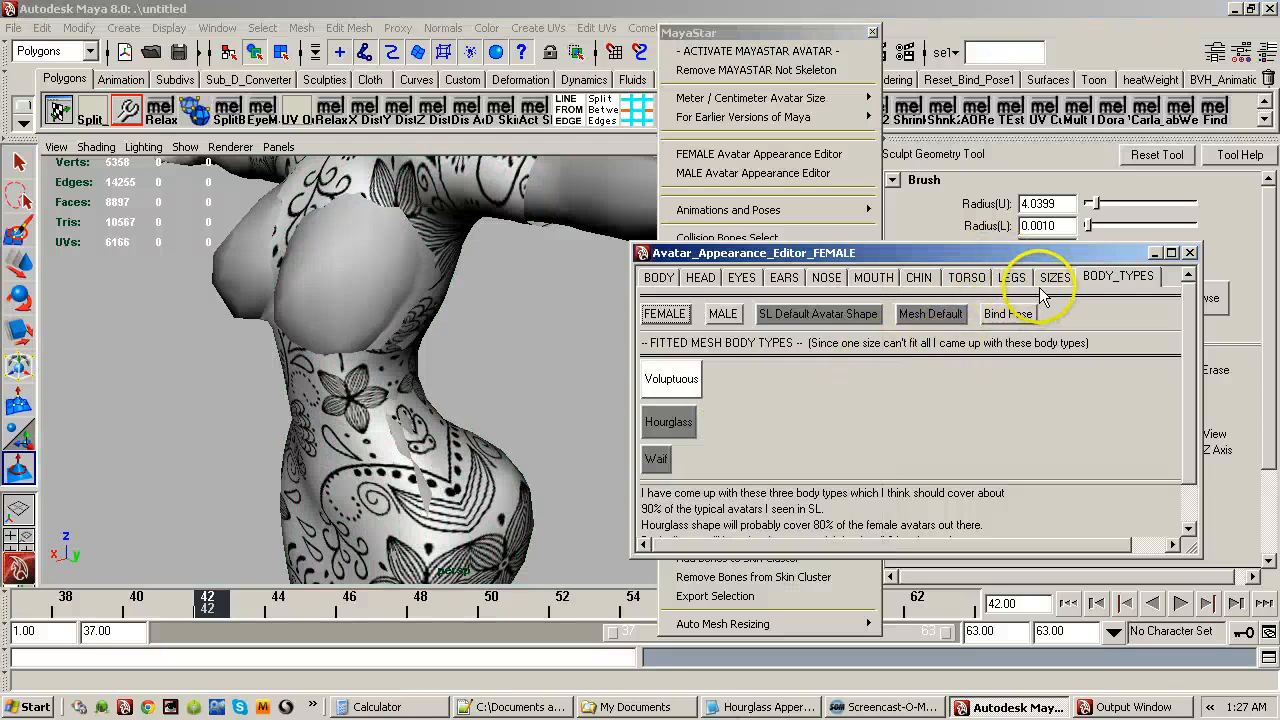
click(967, 277)
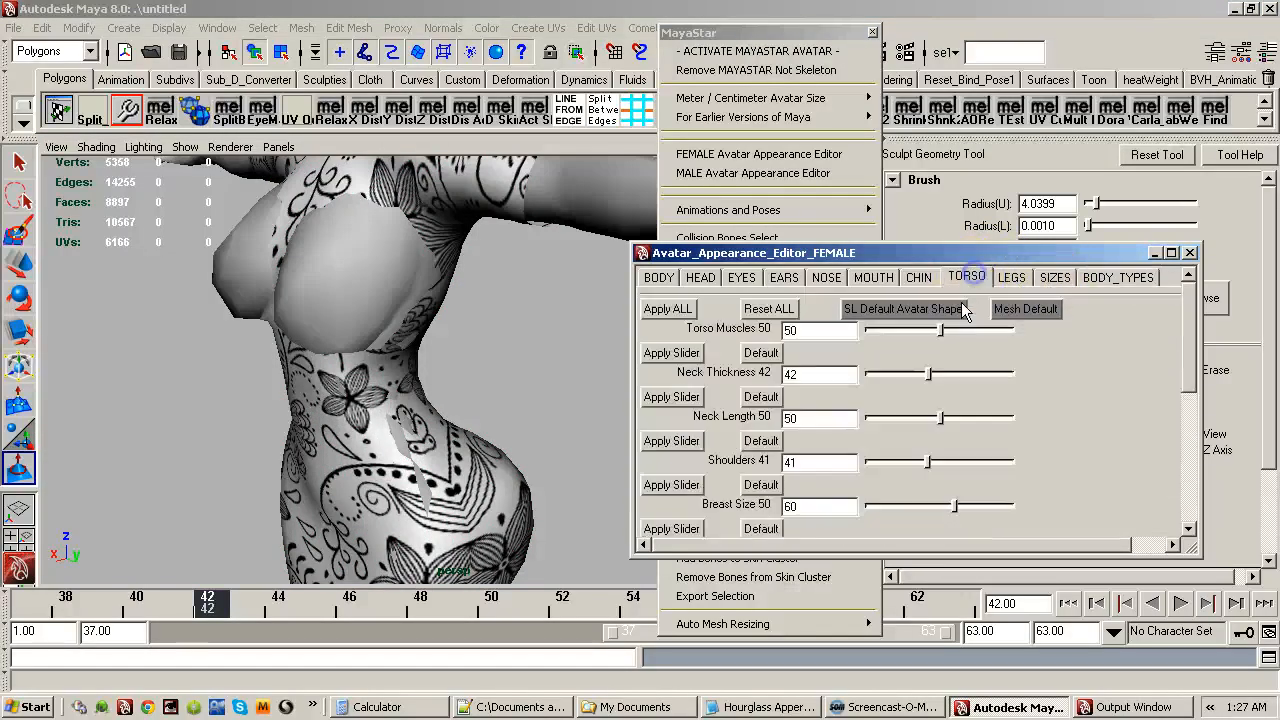
click(815, 506)
click(668, 529)
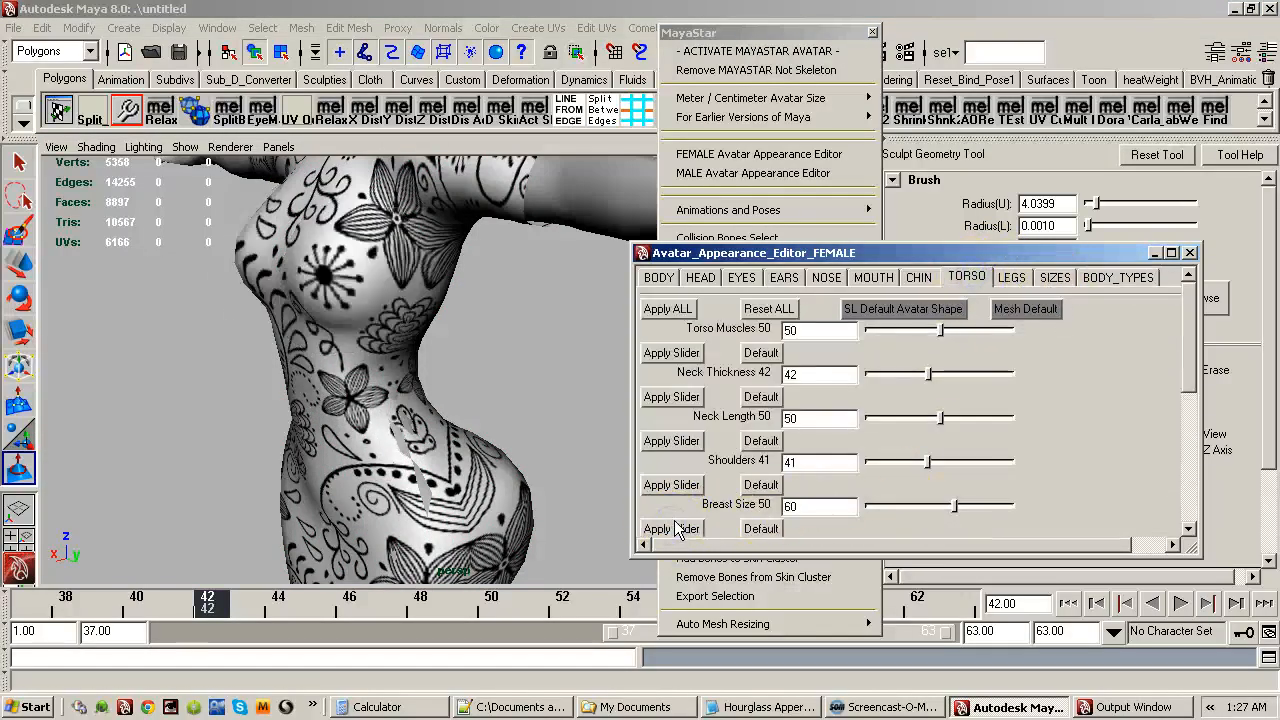
alt+drag(457, 350, 421, 410)
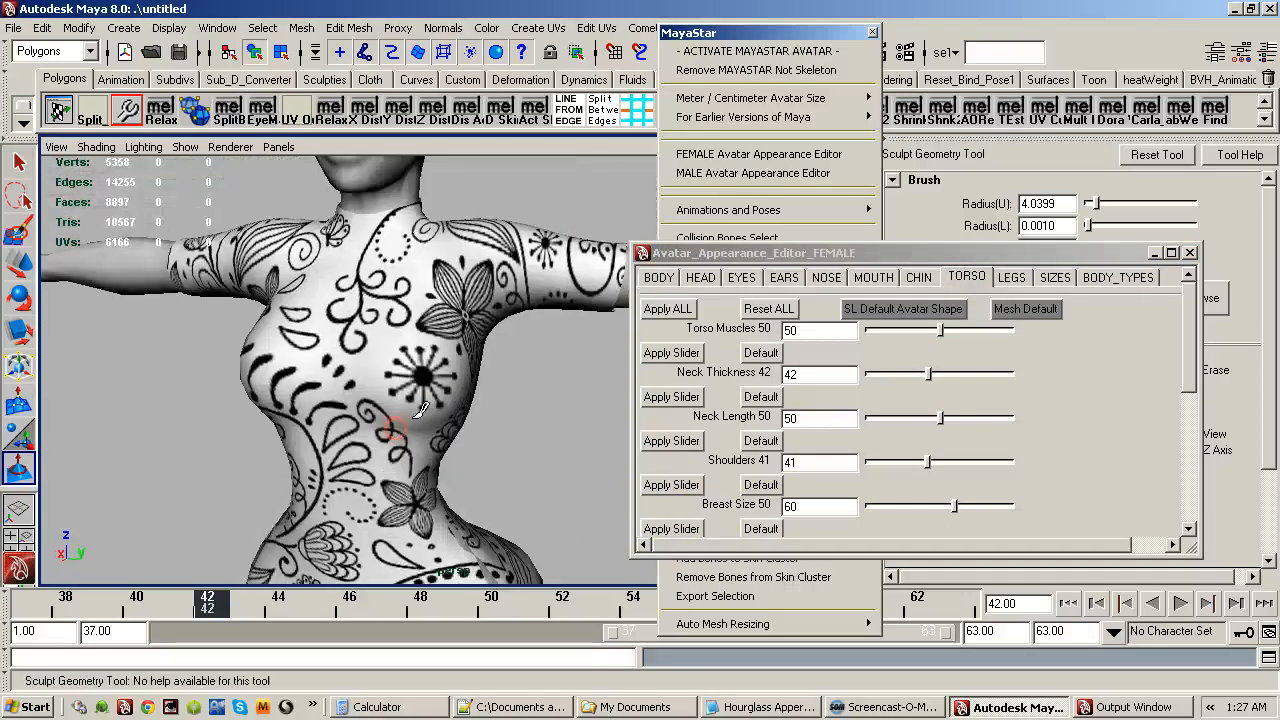
Select Dress_Voluptuous together with the avatar's bones and smooth bind it to the selected joints by closest distance.
key(q)
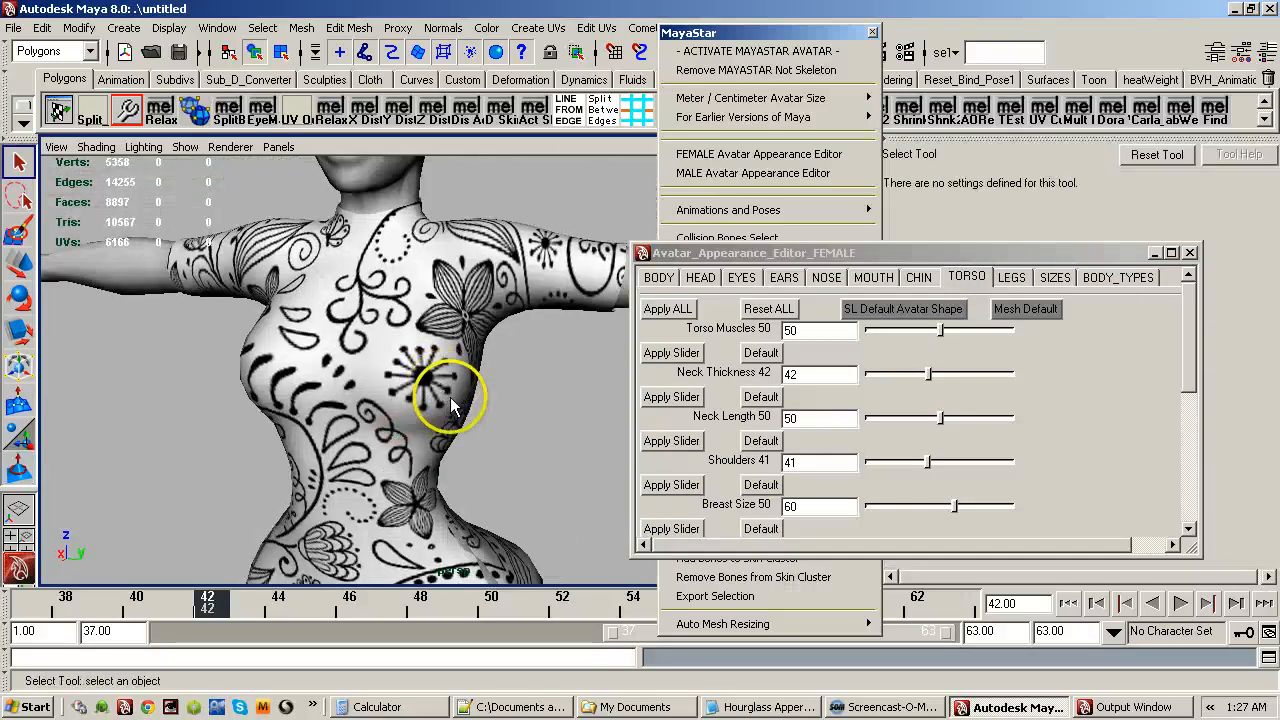
click(450, 397)
drag(786, 253, 1279, 270)
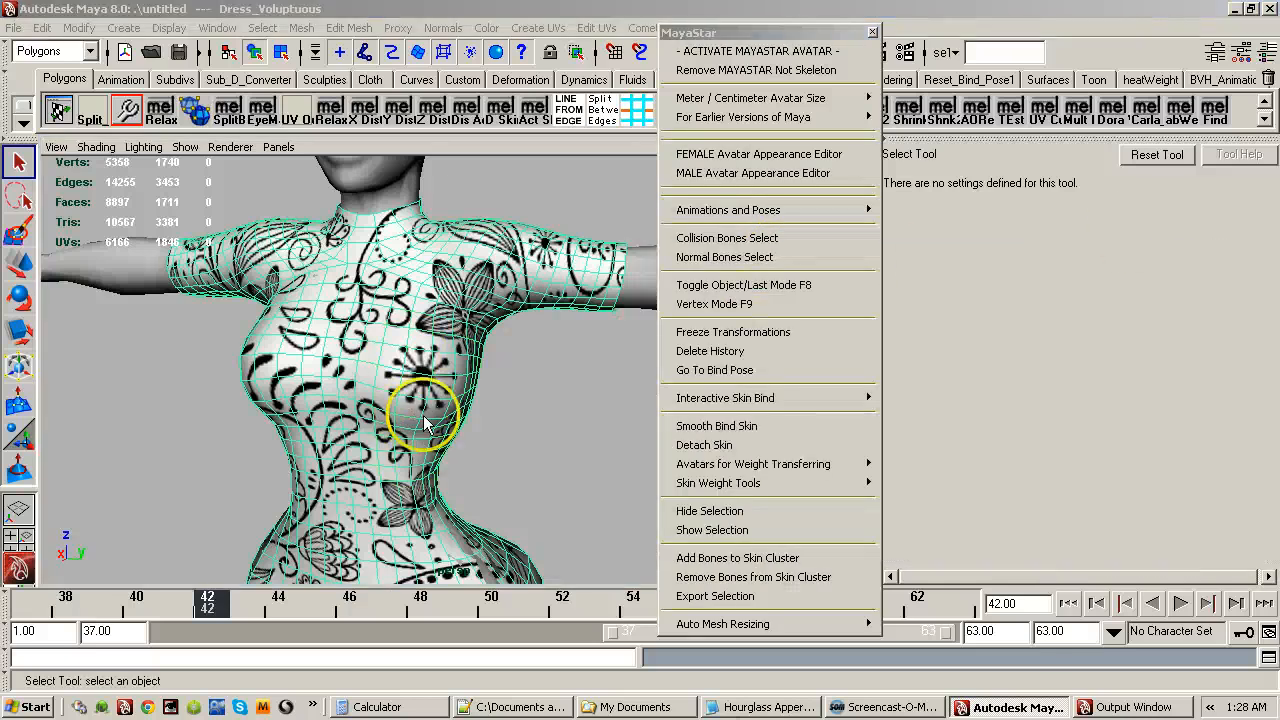
click(697, 258)
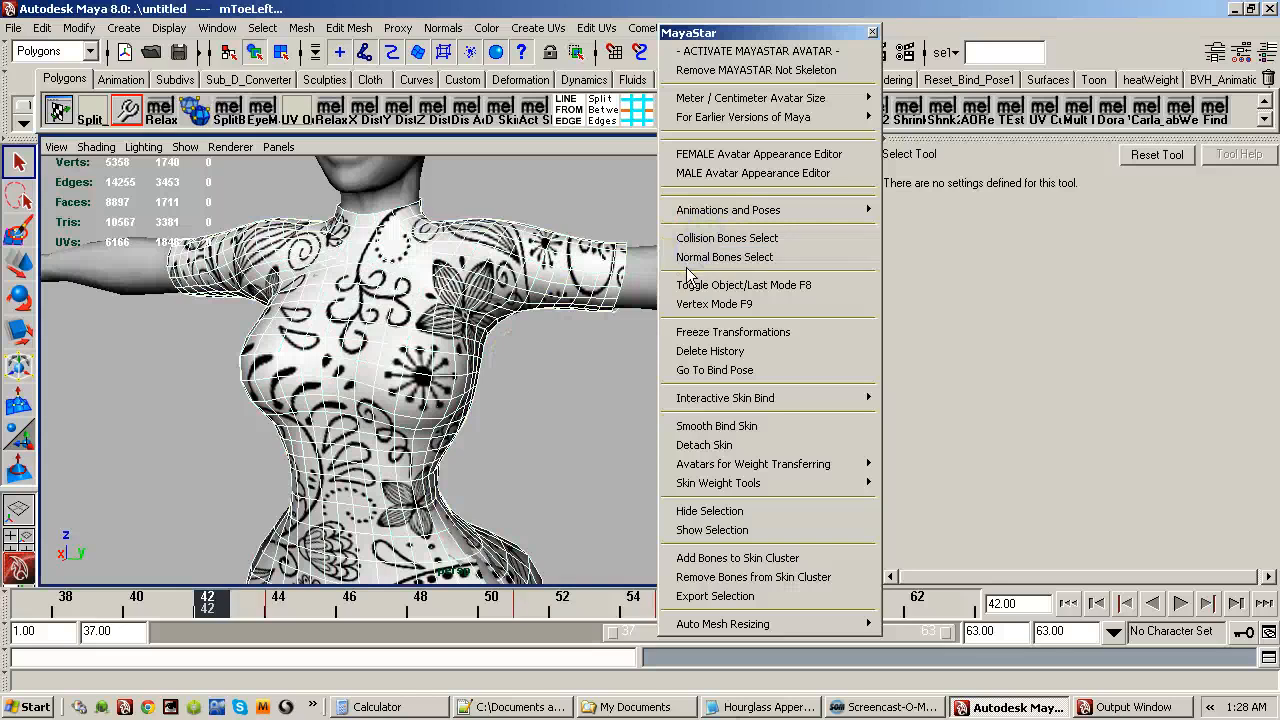
click(718, 427)
click(765, 468)
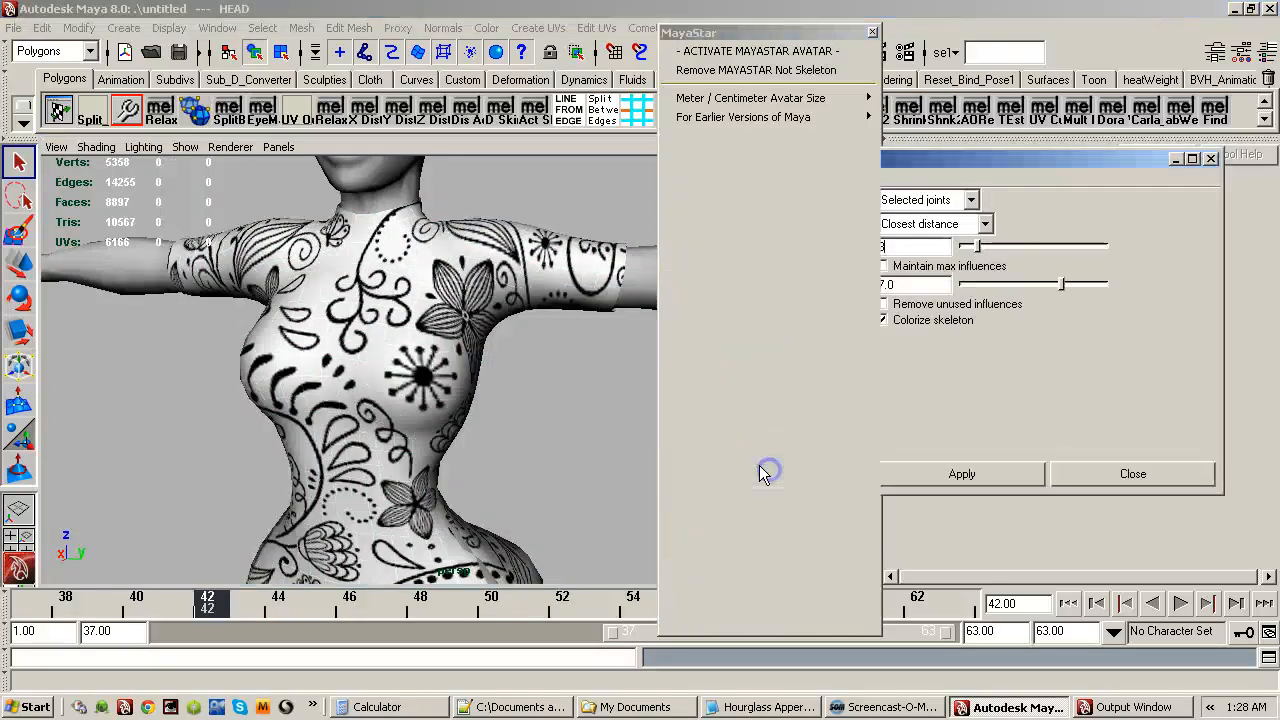
Pull Dress_Voluptuous outward with the Sculpt Geometry Tool over the body patches along the side of the waist and hip.
alt+drag(462, 409, 503, 417)
alt+right_drag(503, 417, 465, 485)
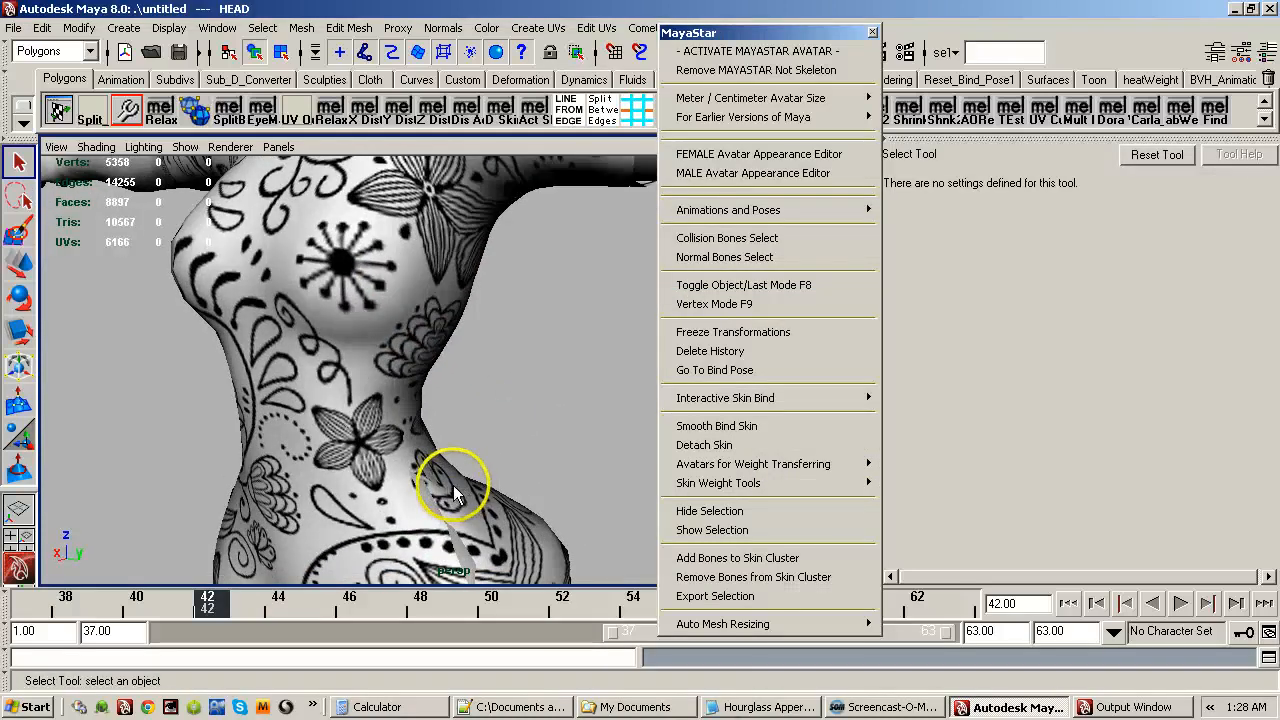
click(451, 487)
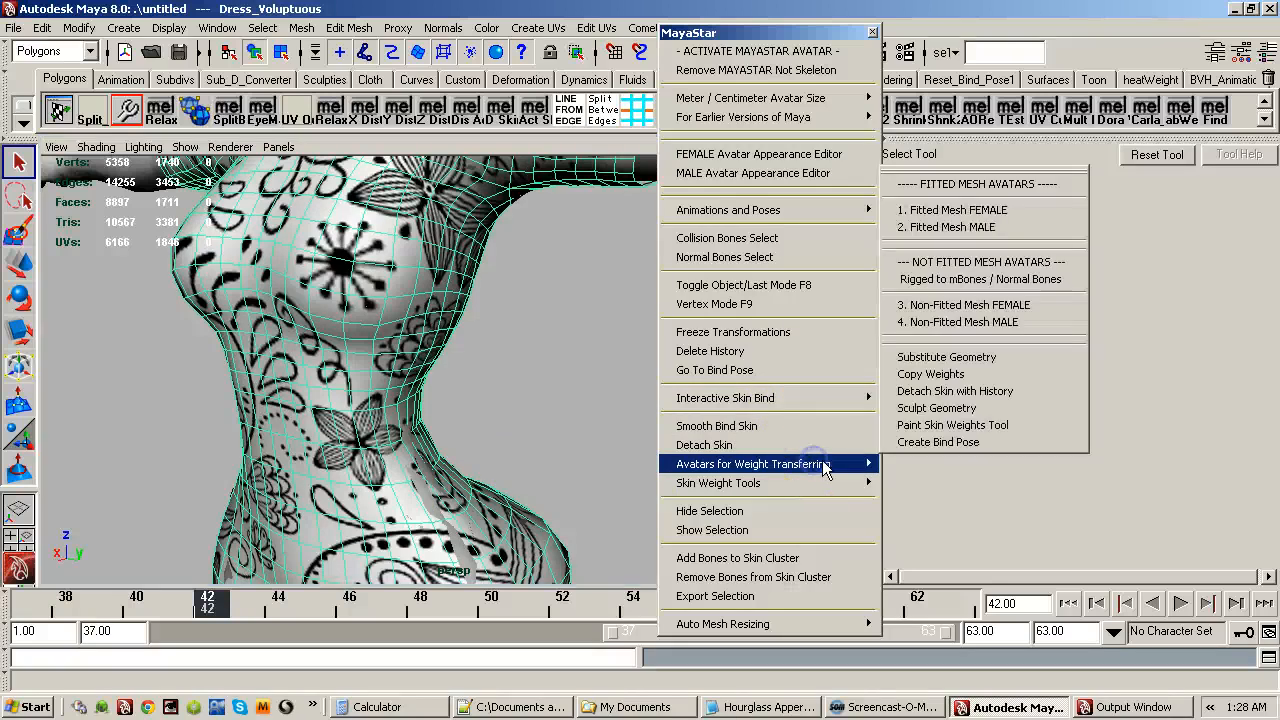
click(850, 463)
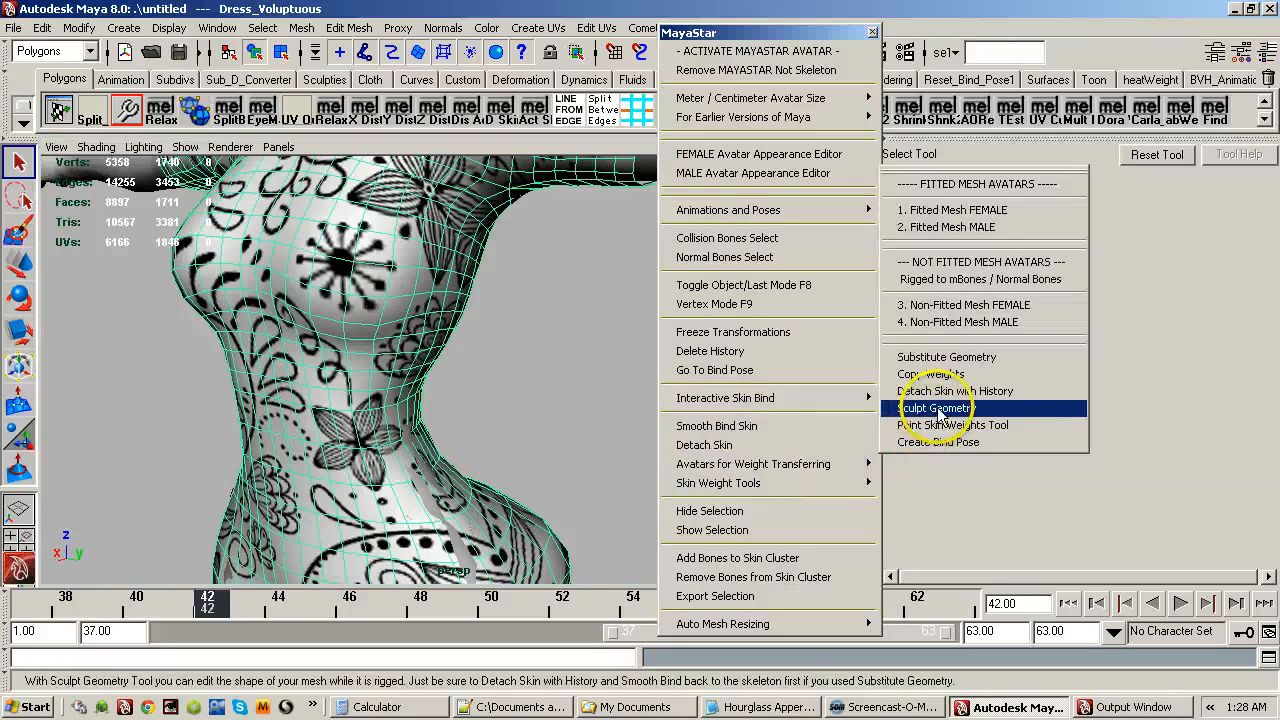
click(930, 408)
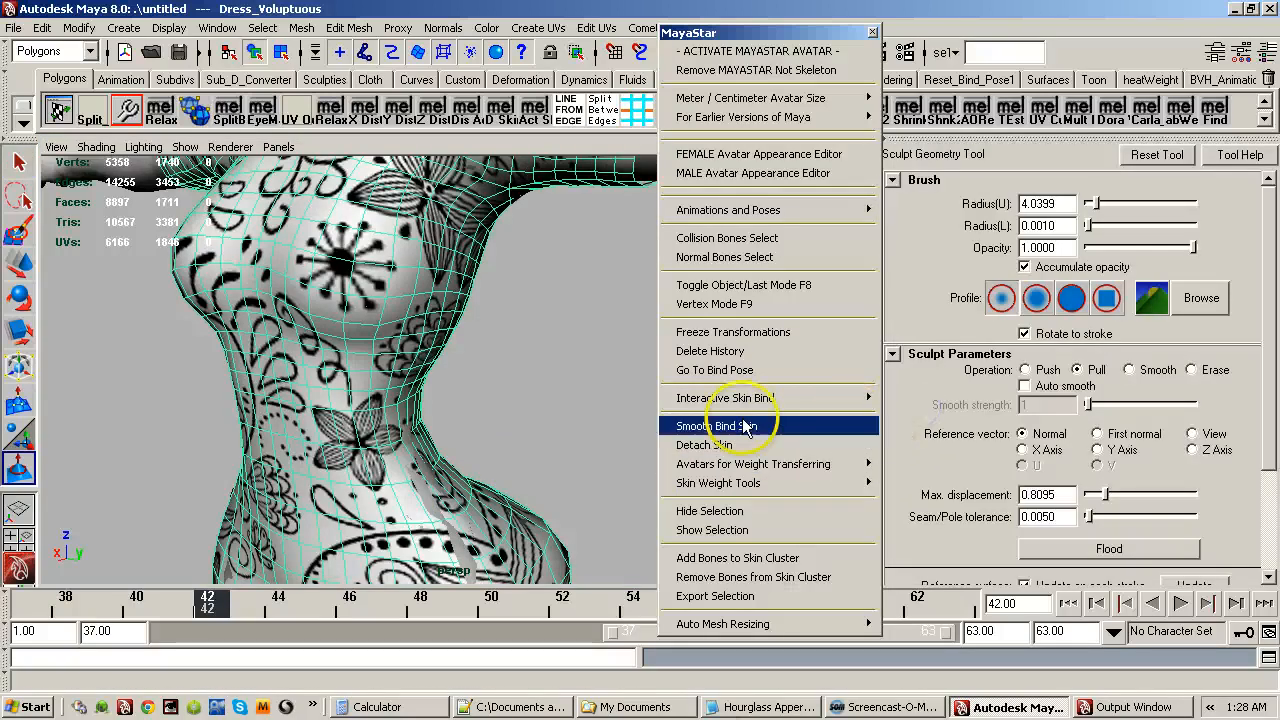
mouse_move(444, 500)
alt+mouse_down()
mouse_move(423, 414)
mouse_move(430, 428)
mouse_move(408, 438)
alt+mouse_up()
alt+right_drag(436, 448, 574, 434)
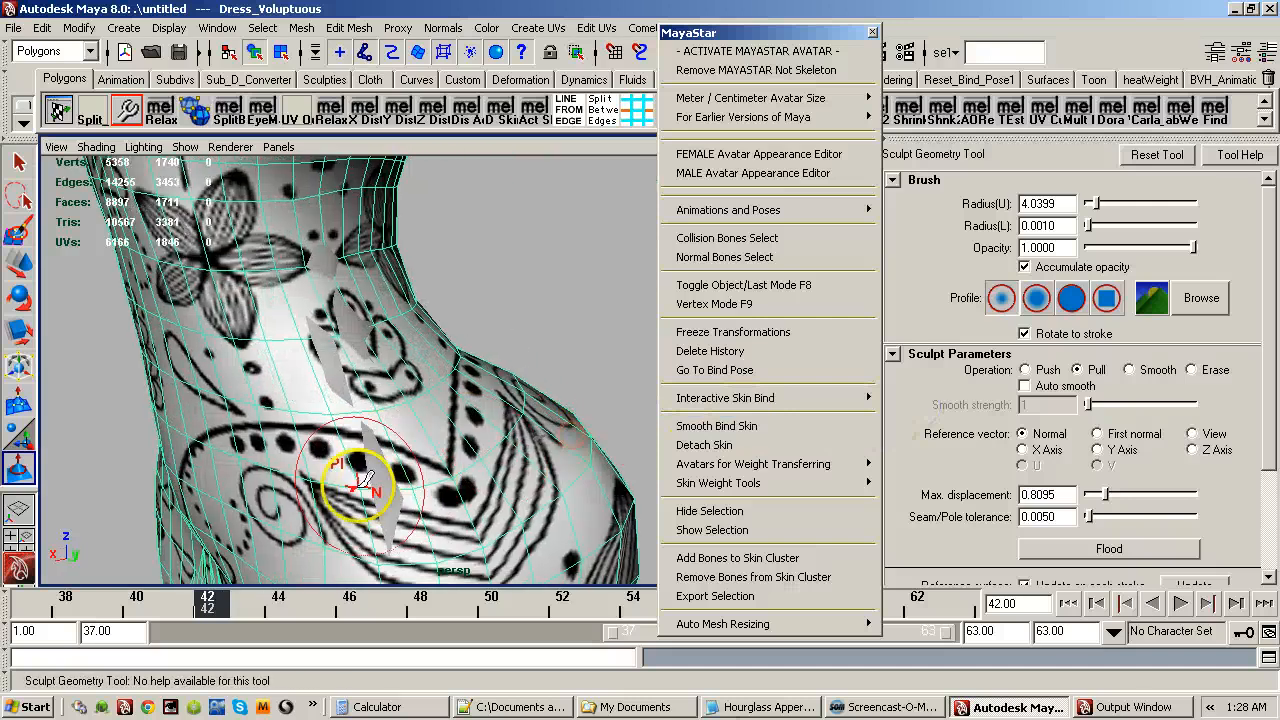
click(381, 465)
click(377, 437)
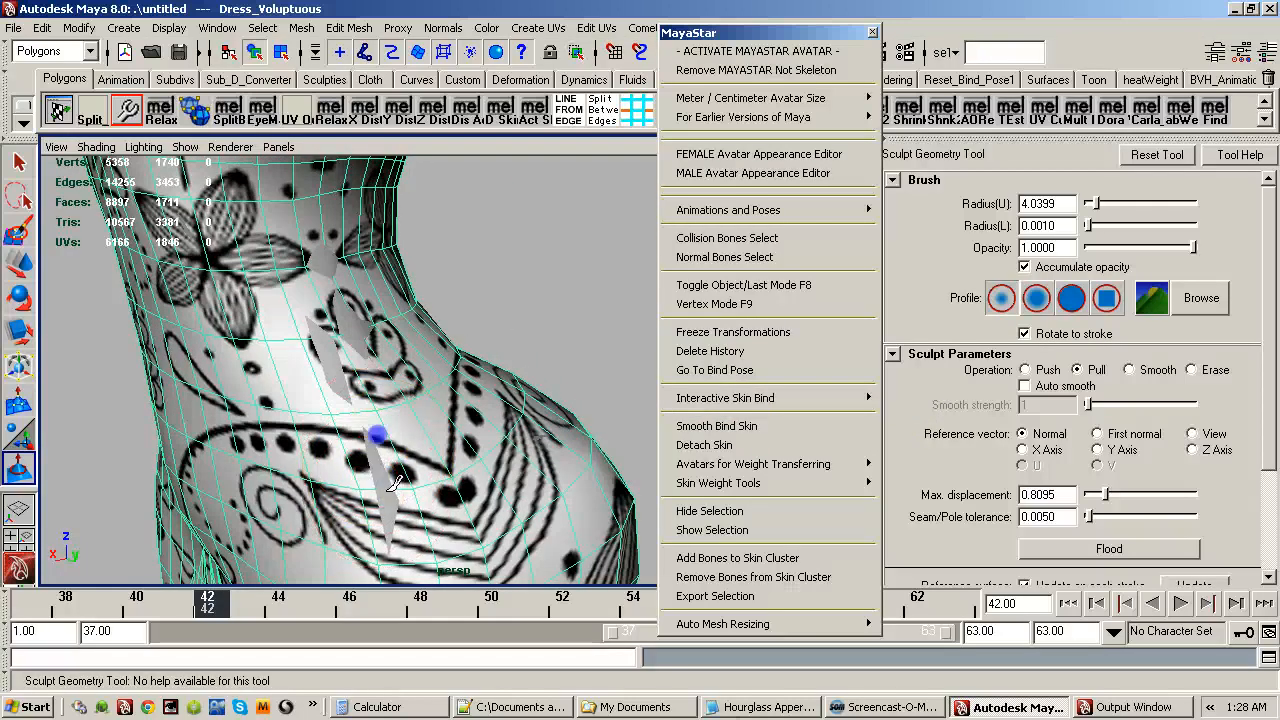
click(362, 340)
click(348, 307)
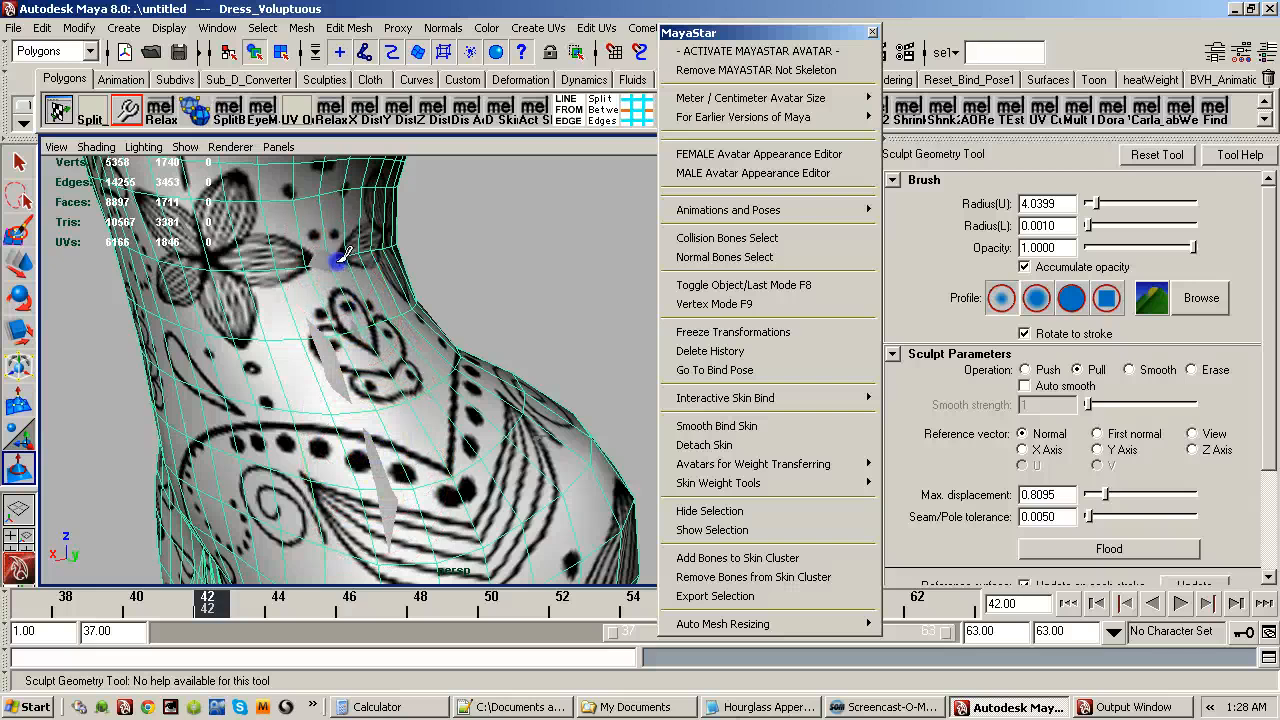
click(323, 257)
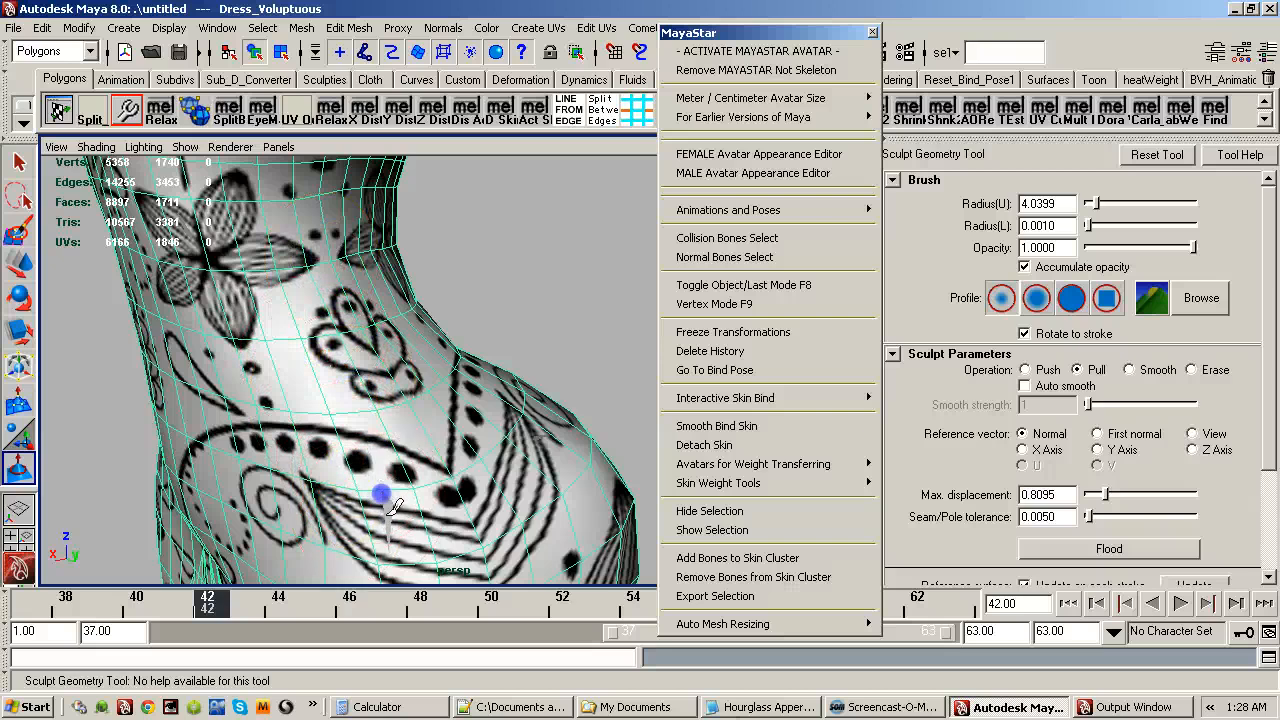
Pull the dress outward around the cleft between the buttocks to cover the body there, and view the bust.
alt+drag(445, 546, 183, 489)
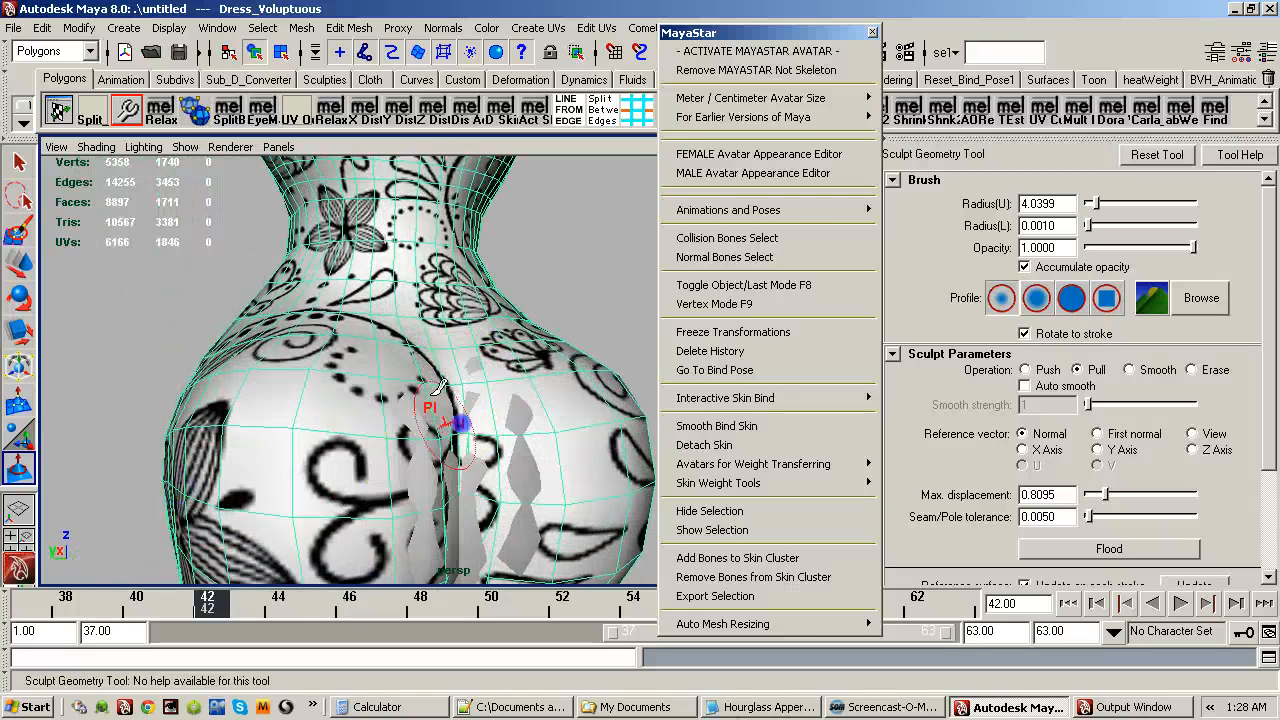
mouse_move(516, 452)
alt+mouse_down()
mouse_move(449, 480)
mouse_move(486, 551)
mouse_move(470, 543)
alt+mouse_up()
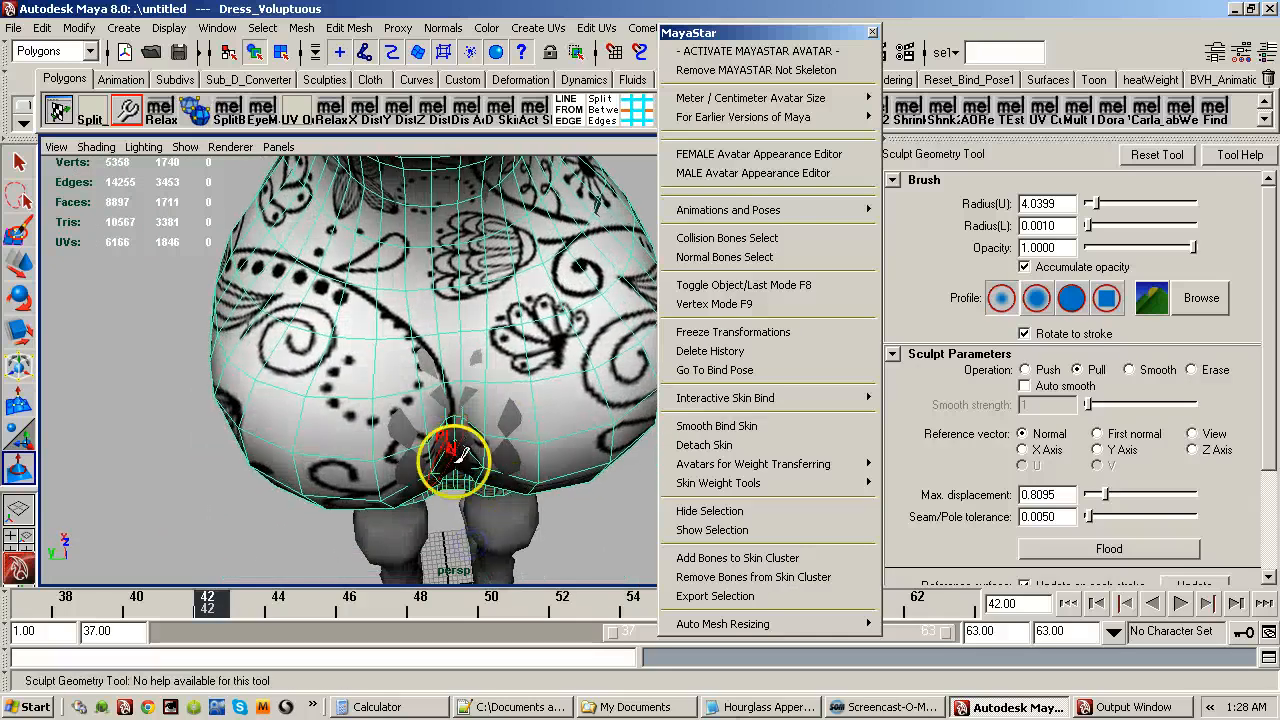
mouse_move(452, 458)
alt+mouse_down()
mouse_move(310, 430)
mouse_move(337, 457)
mouse_move(488, 438)
mouse_move(337, 457)
mouse_move(400, 400)
mouse_move(429, 346)
mouse_move(440, 425)
mouse_move(425, 440)
mouse_move(427, 405)
mouse_move(228, 428)
alt+mouse_up()
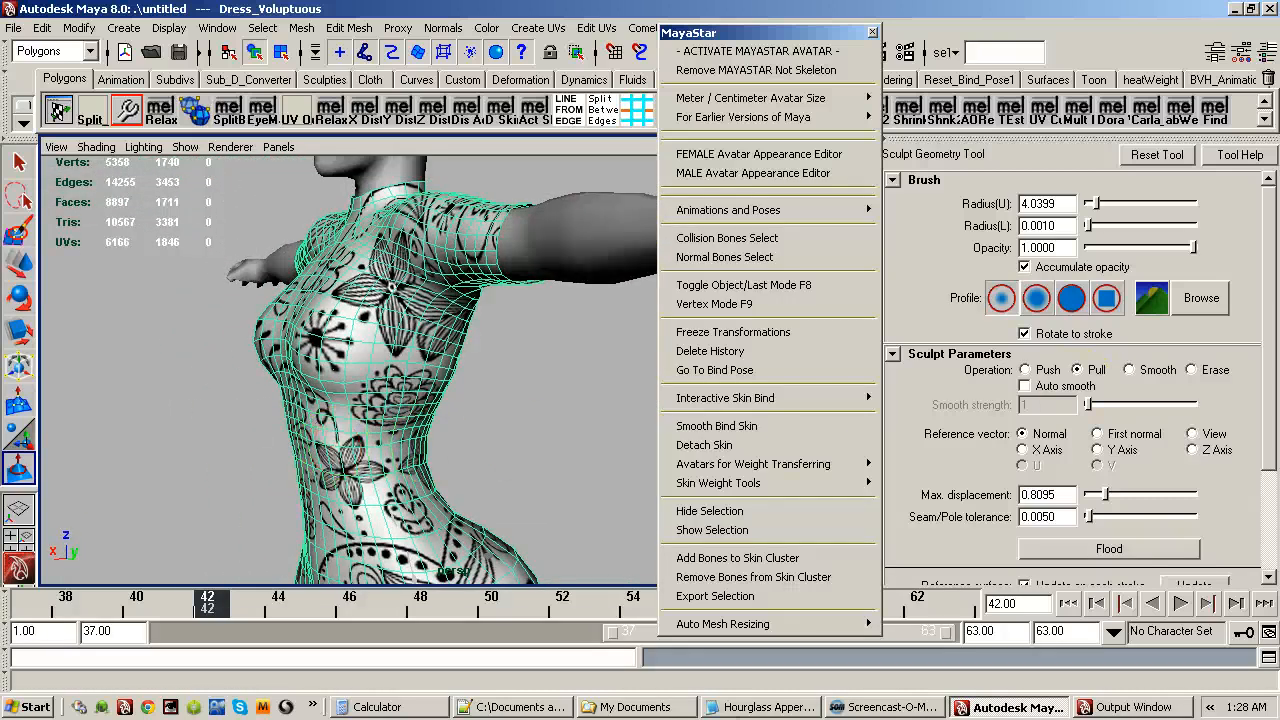
Reapply the Voluptuous fitted mesh body type to the female avatar and check the dress beneath the bust.
click(779, 373)
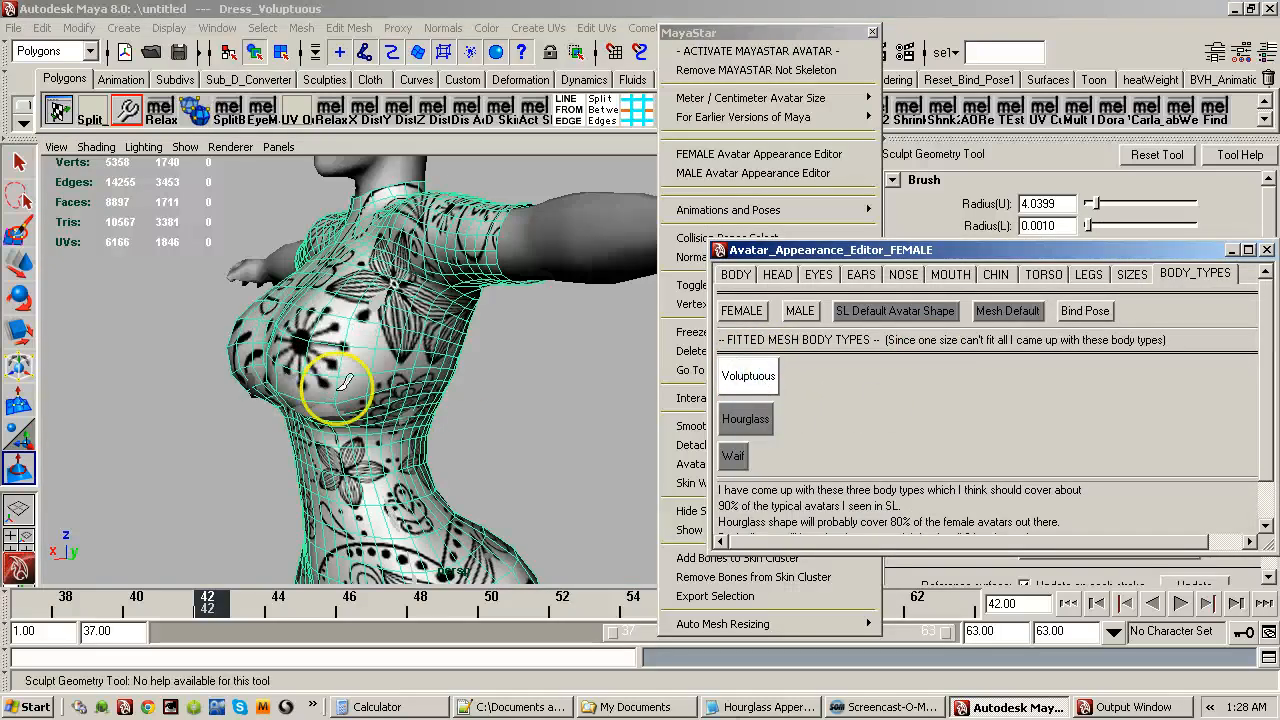
alt+drag(380, 410, 320, 425)
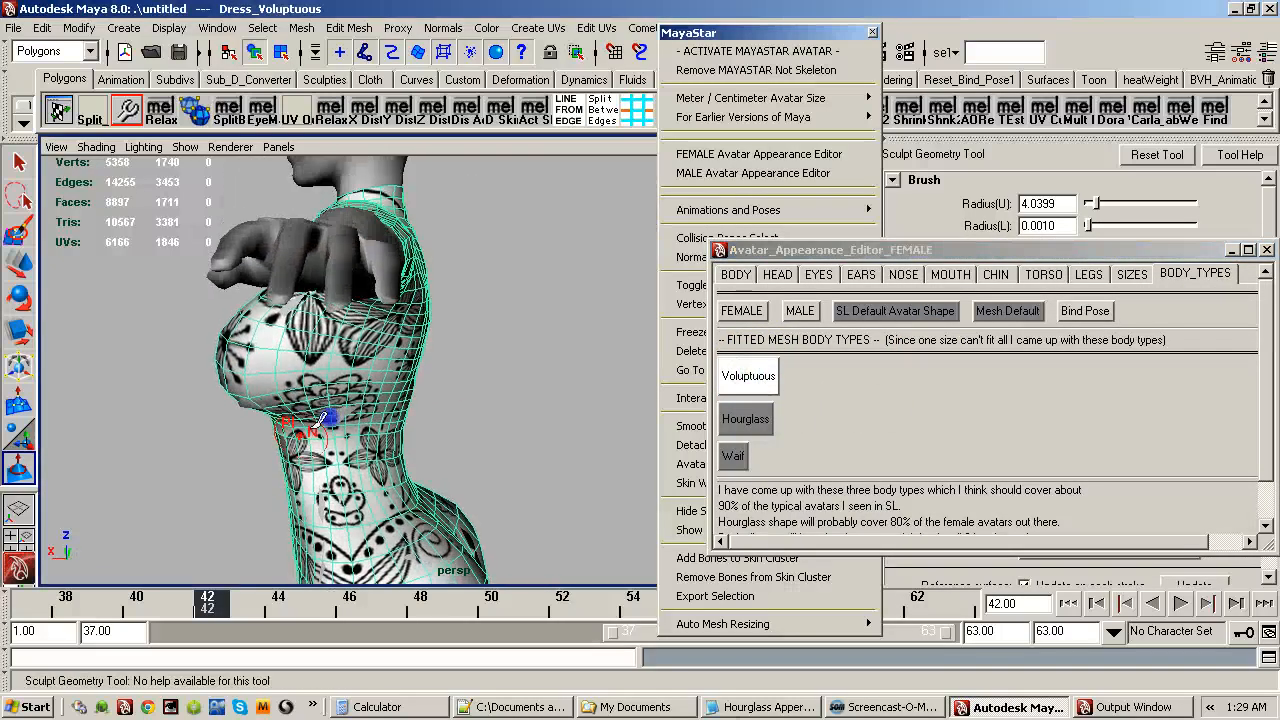
Examine Dress_Voluptuous around the buttocks, hips, hem and waist for any body poking through.
mouse_move(390, 454)
alt+mouse_down()
mouse_move(505, 378)
mouse_move(413, 430)
mouse_move(435, 387)
mouse_move(417, 397)
mouse_move(430, 410)
mouse_move(545, 372)
mouse_move(389, 394)
mouse_move(280, 386)
alt+mouse_up()
scroll(512, 374, up, 3)
scroll(416, 422, down, 4)
scroll(413, 430, up, 5)
scroll(378, 427, up, 3)
scroll(557, 370, up, 2)
scroll(418, 385, up, 3)
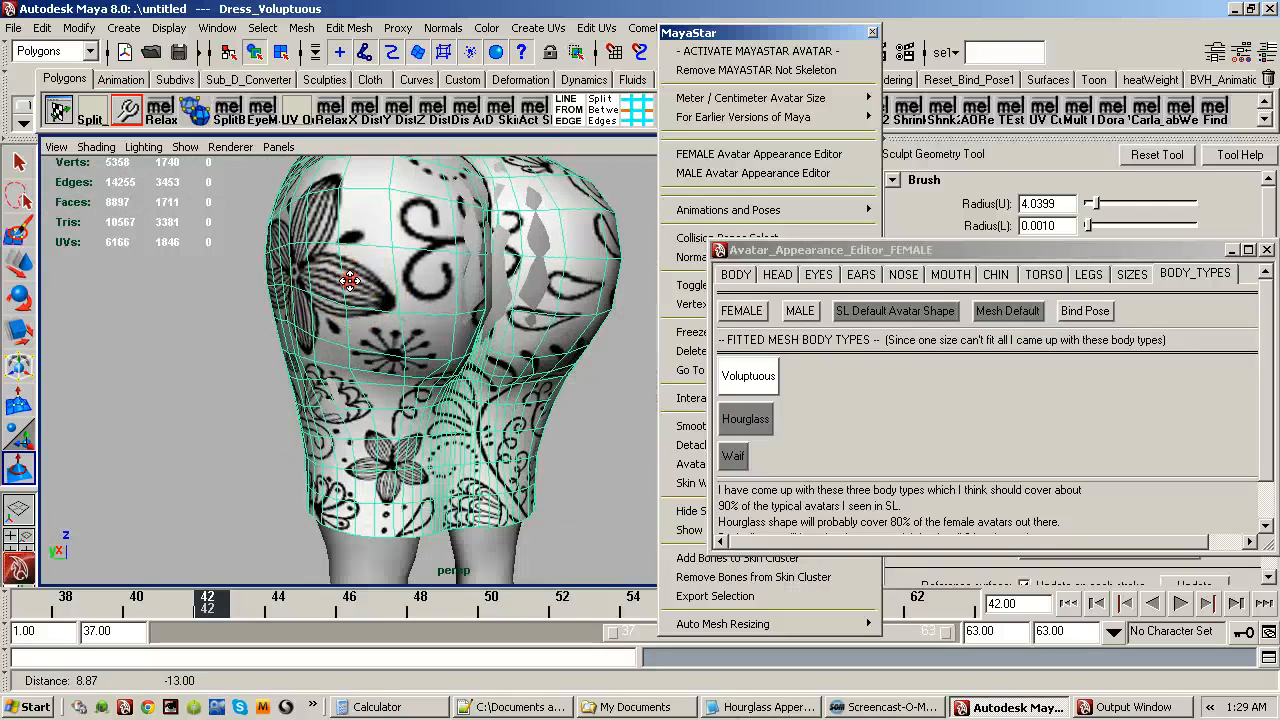
scroll(345, 385, up, 5)
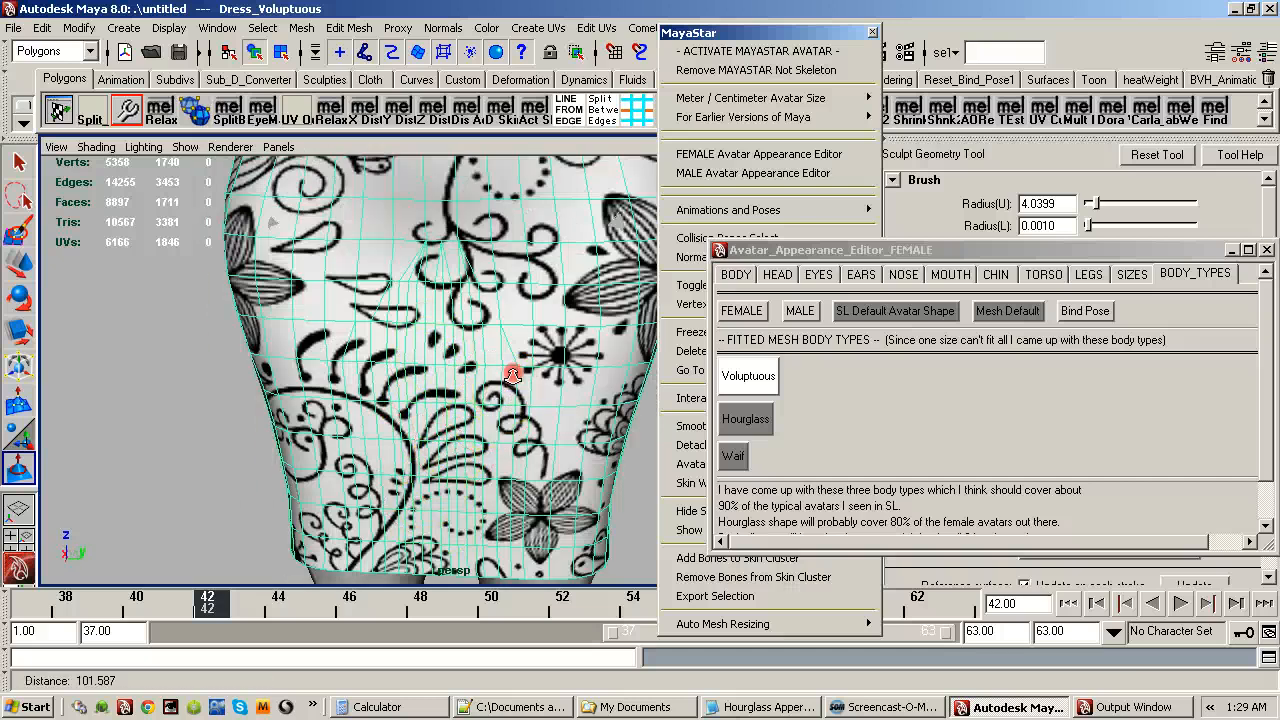
scroll(512, 375, down, 4)
mouse_move(471, 329)
alt+mouse_down()
mouse_move(357, 371)
mouse_move(410, 378)
mouse_move(385, 410)
mouse_move(423, 309)
mouse_move(480, 430)
mouse_move(540, 423)
mouse_move(450, 430)
mouse_move(516, 425)
mouse_move(460, 425)
mouse_move(470, 430)
mouse_move(432, 452)
alt+mouse_up()
alt+drag(392, 382, 305, 398)
alt+drag(420, 328, 440, 385)
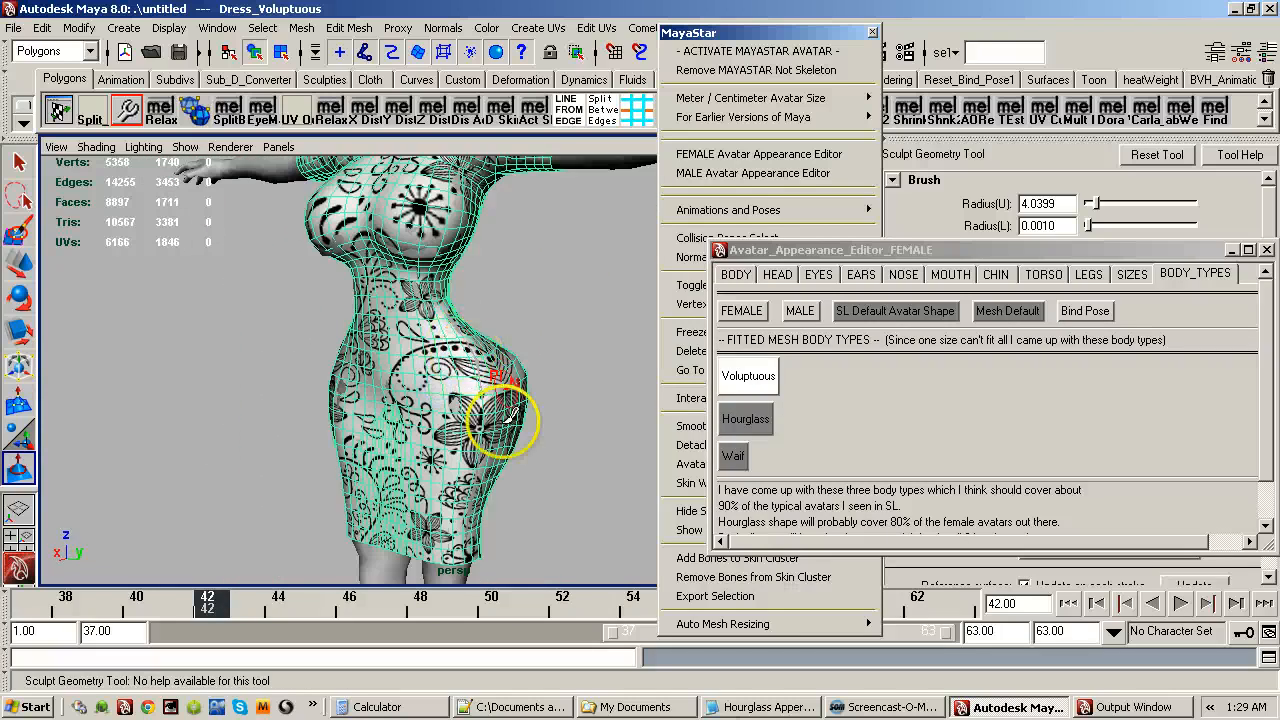
alt+drag(510, 415, 445, 400)
Close the female avatar appearance editor and examine the dress from the front, side and rear as the body shape changes.
click(868, 255)
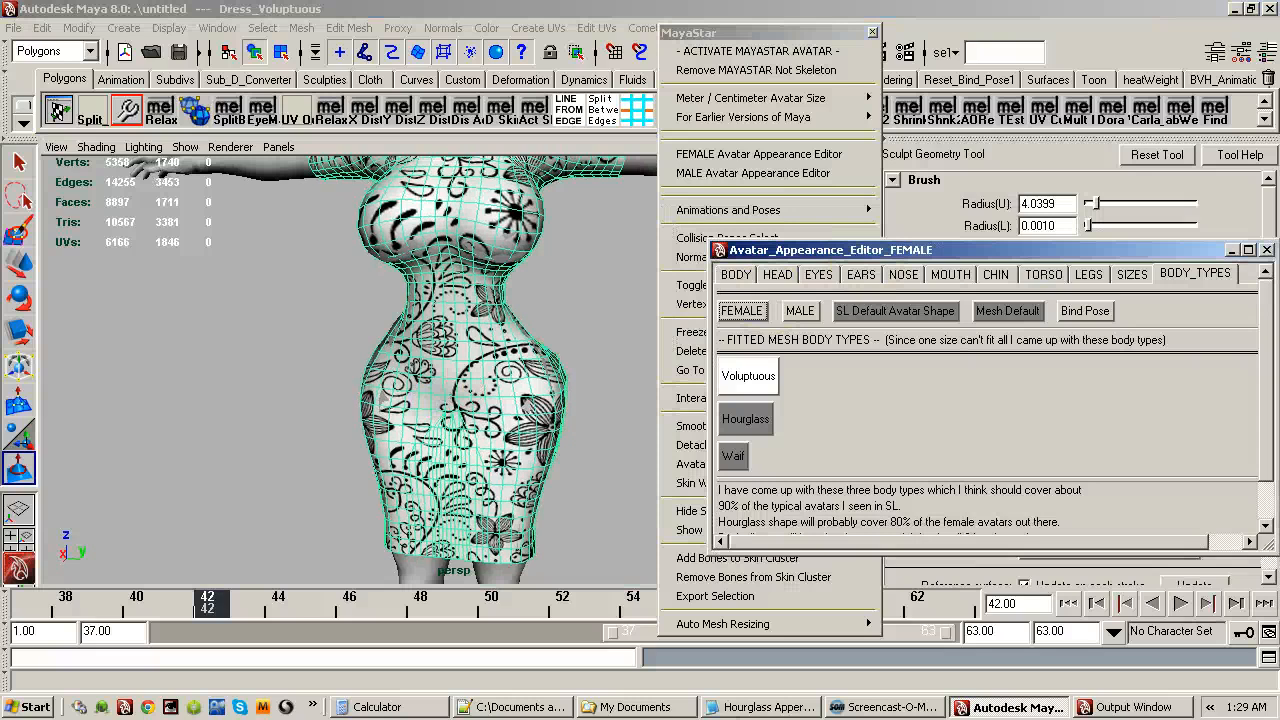
click(1267, 250)
alt+drag(446, 390, 532, 365)
alt+right_drag(532, 365, 438, 380)
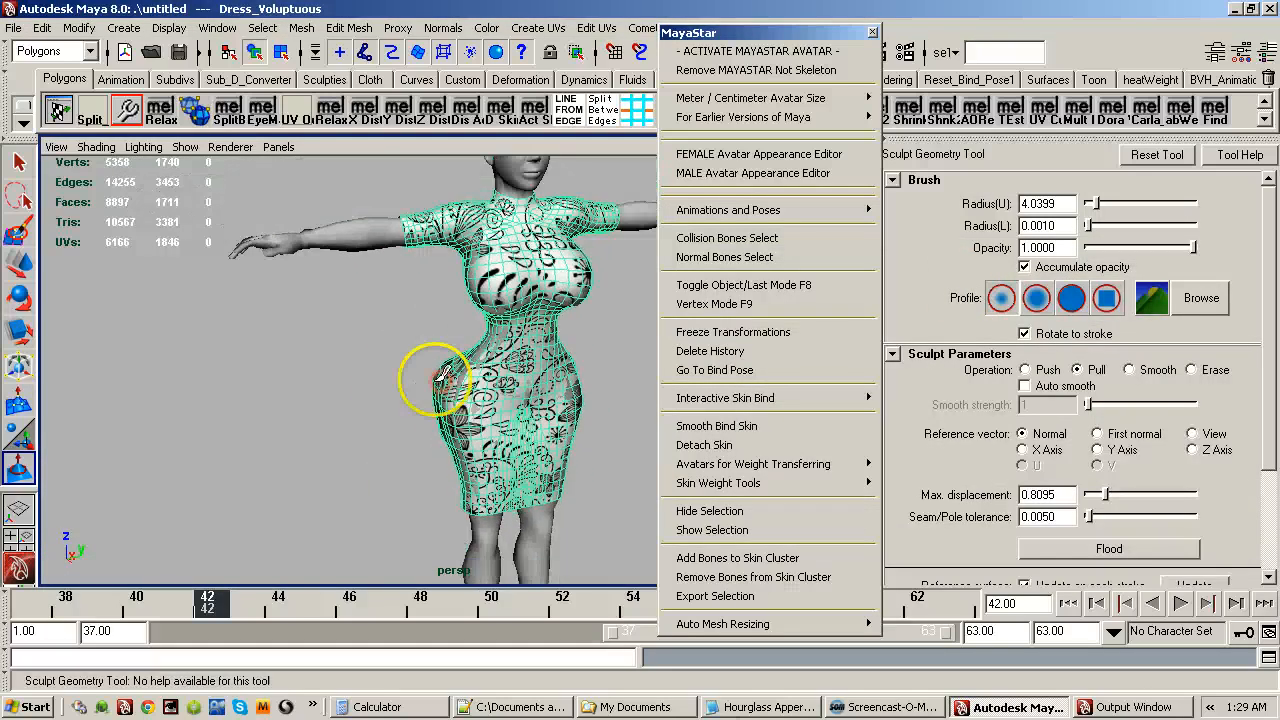
alt+drag(440, 376, 540, 380)
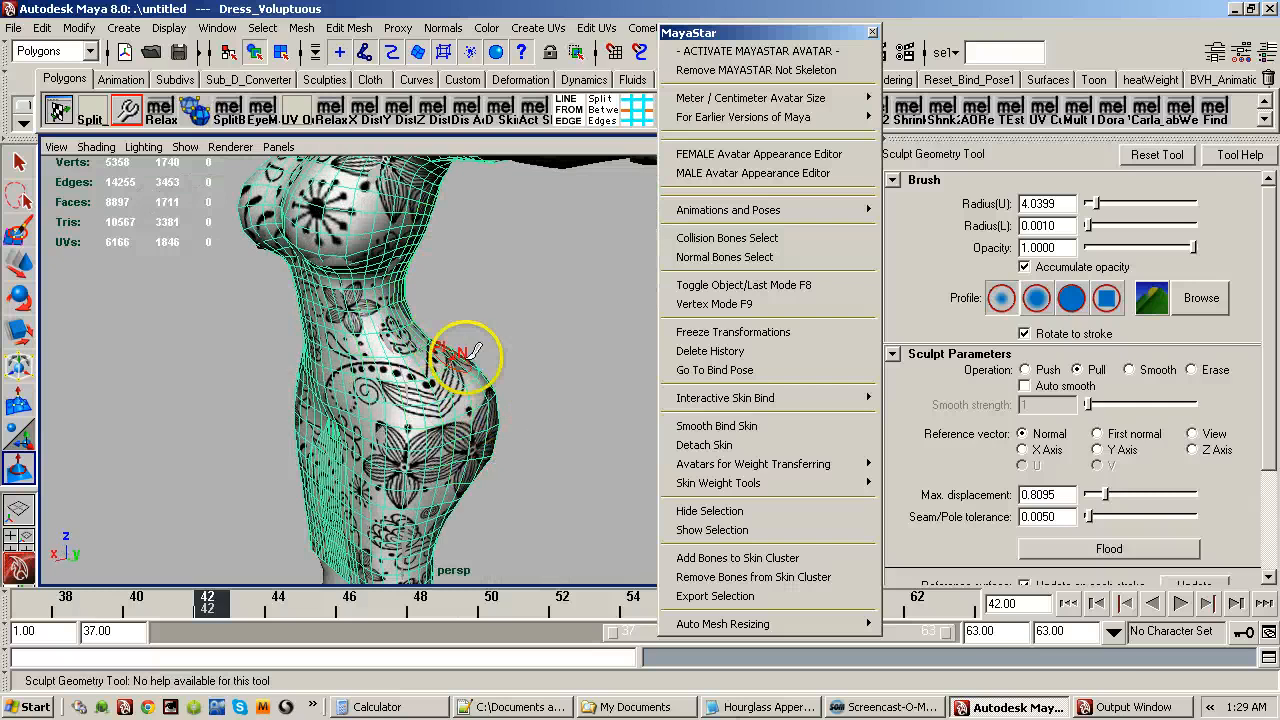
mouse_move(478, 447)
alt+mouse_down()
mouse_move(374, 391)
mouse_move(505, 382)
mouse_move(409, 363)
mouse_move(425, 338)
mouse_move(355, 327)
mouse_move(370, 442)
alt+mouse_up()
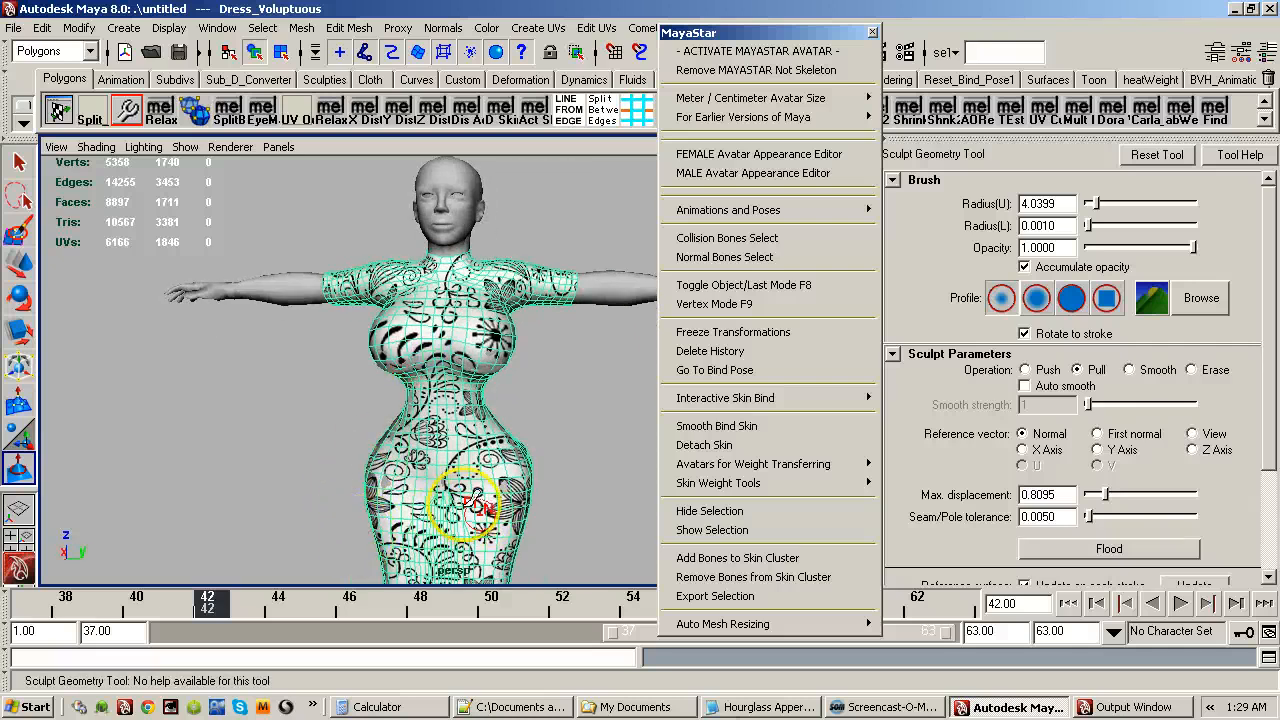
alt+drag(478, 505, 429, 486)
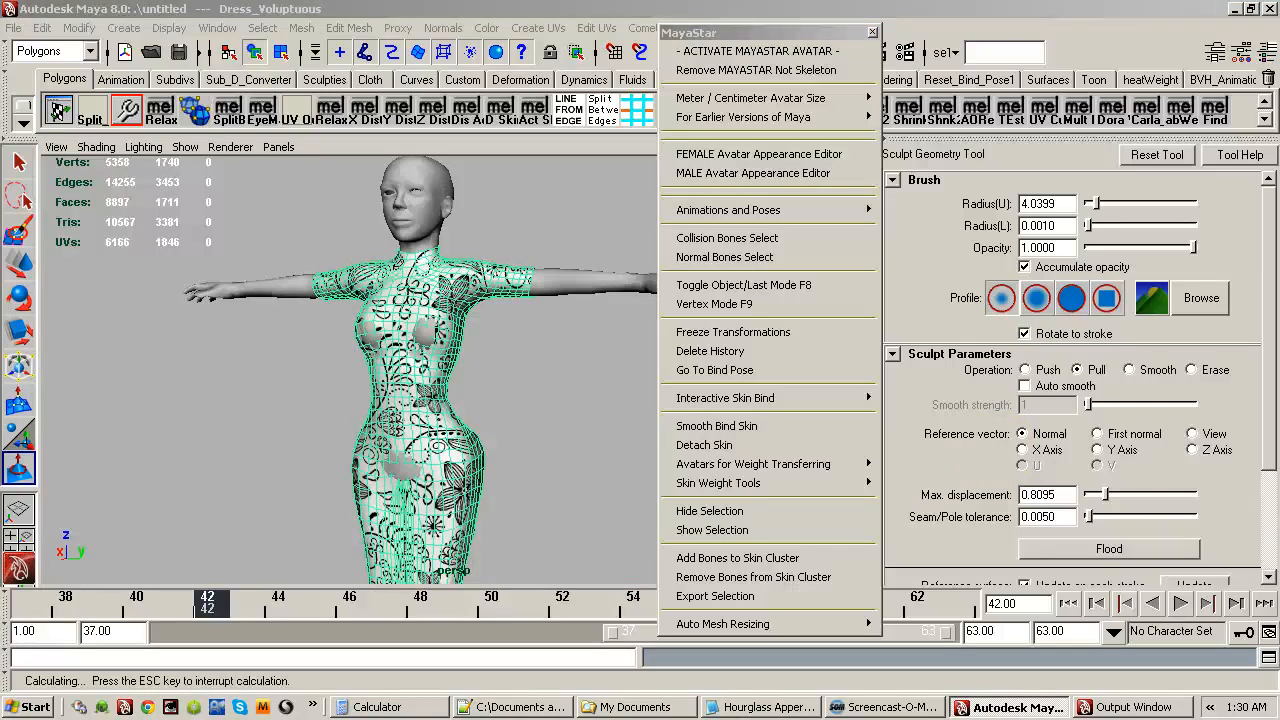
click(535, 403)
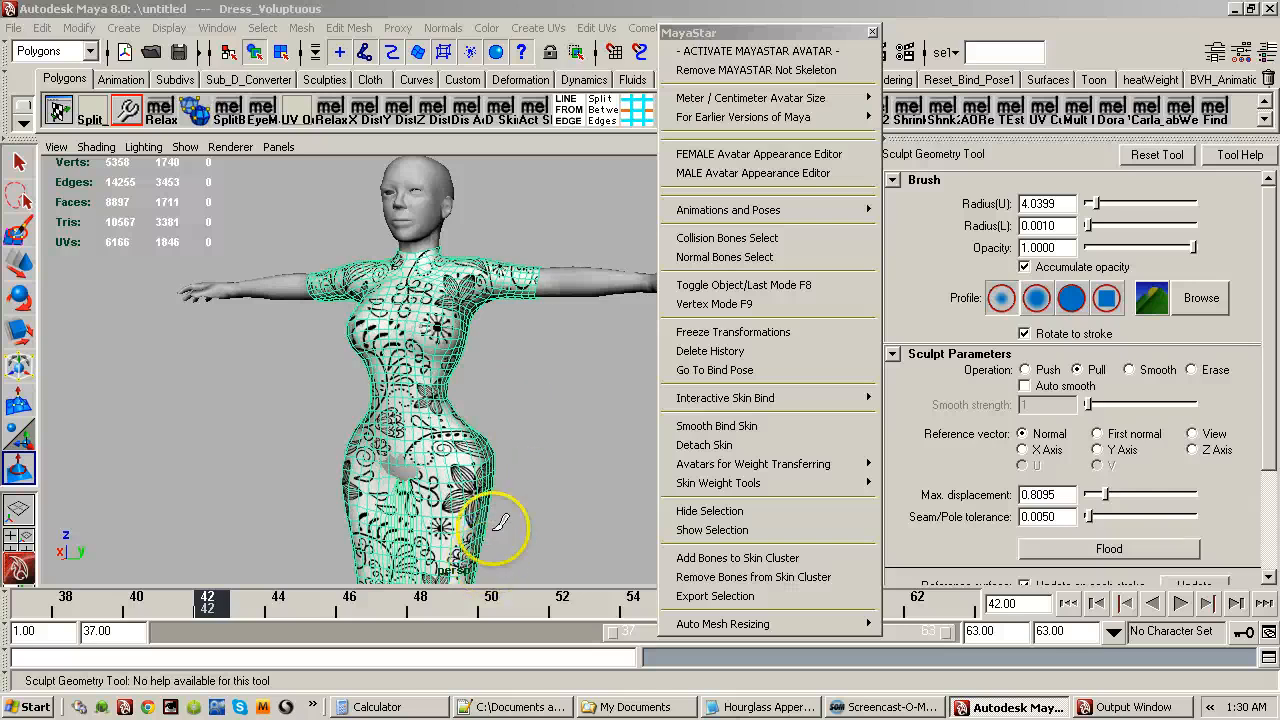
alt+drag(505, 487, 509, 349)
alt+right_drag(509, 349, 633, 360)
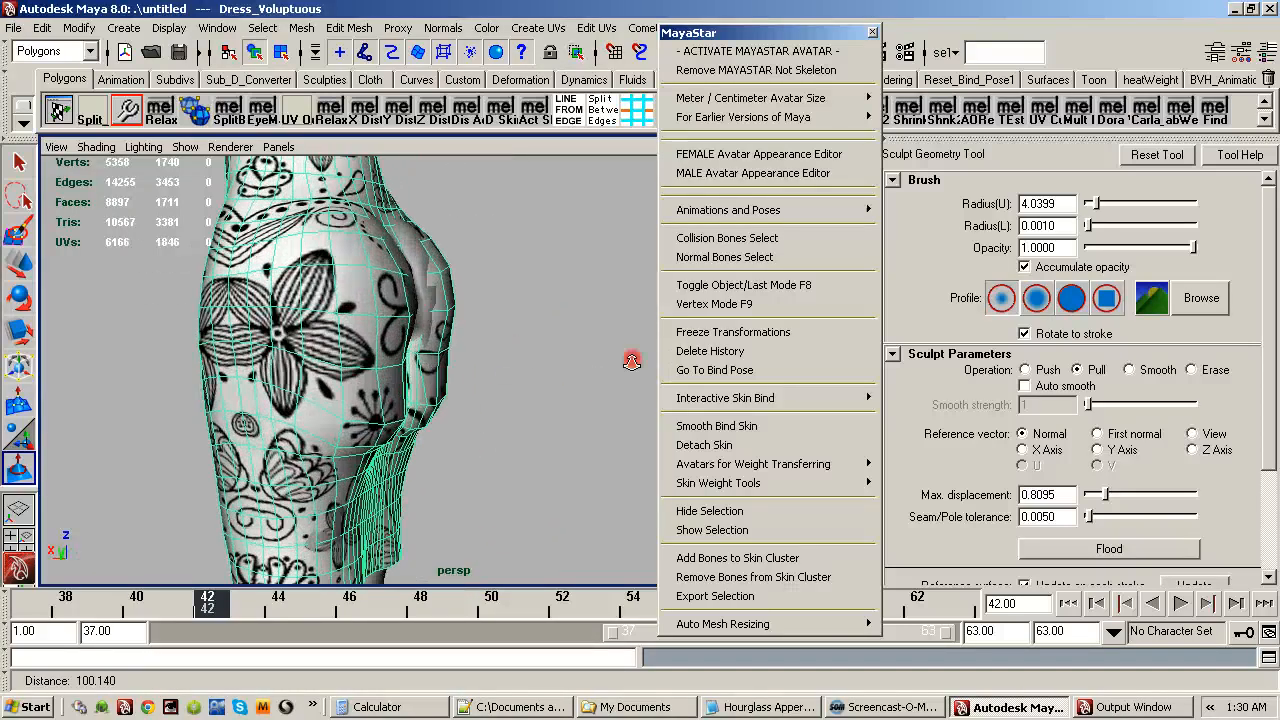
mouse_move(633, 360)
alt+mouse_down()
mouse_move(483, 408)
mouse_move(431, 404)
mouse_move(452, 413)
mouse_move(508, 380)
mouse_move(468, 408)
mouse_move(557, 412)
alt+mouse_up()
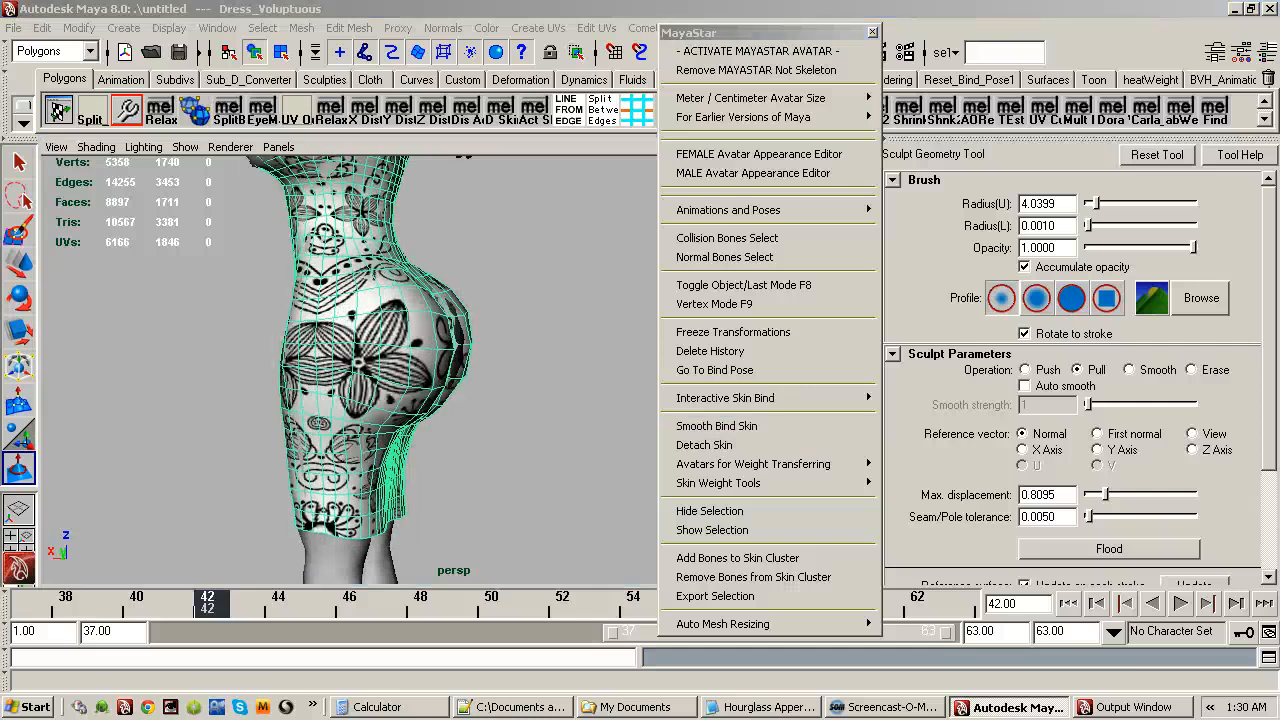
mouse_move(471, 423)
alt+mouse_down()
mouse_move(410, 443)
mouse_move(494, 443)
mouse_move(380, 423)
mouse_move(500, 443)
mouse_move(412, 496)
alt+mouse_up()
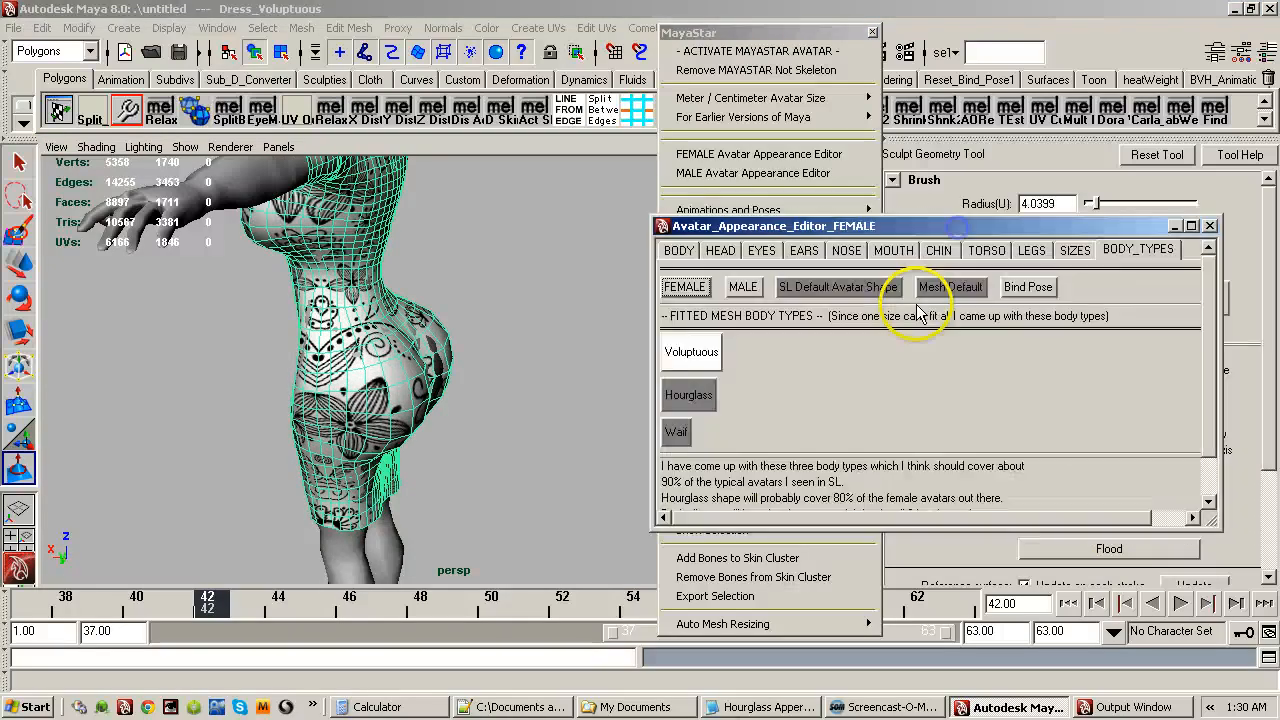
Set Butt Size to 100 in the female avatar's leg settings and view the hip from the side.
click(1075, 252)
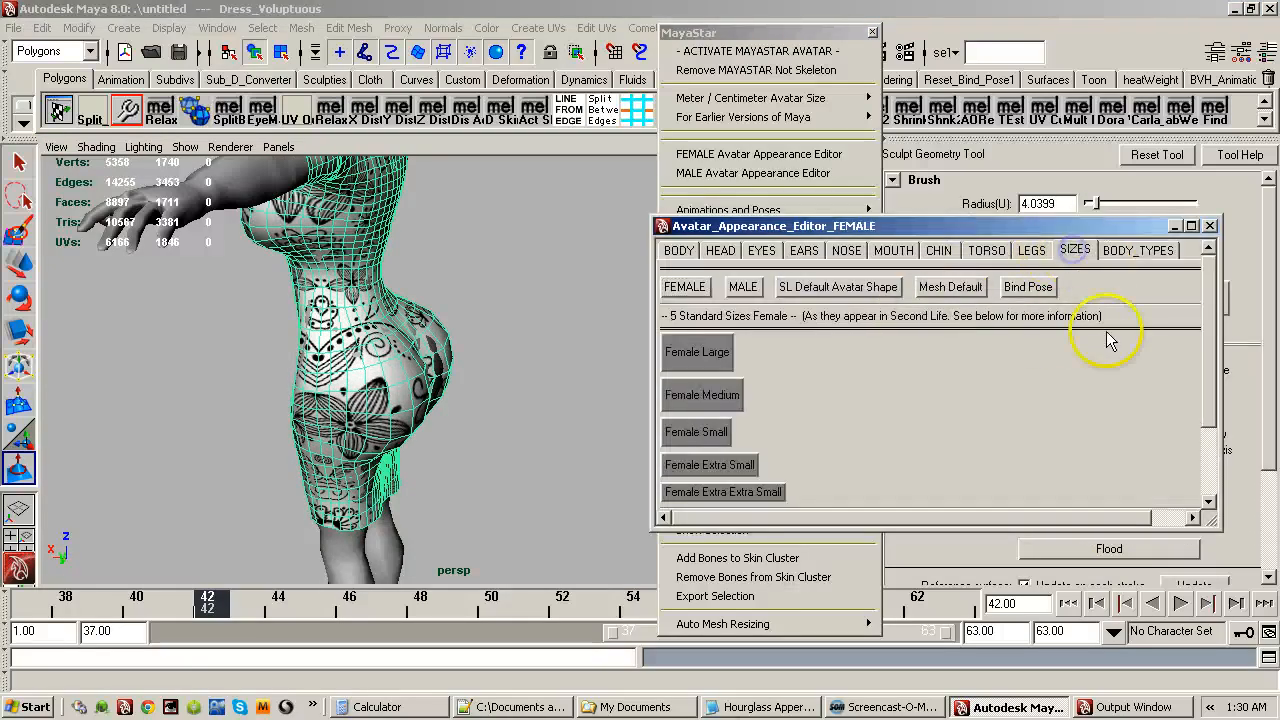
click(1034, 251)
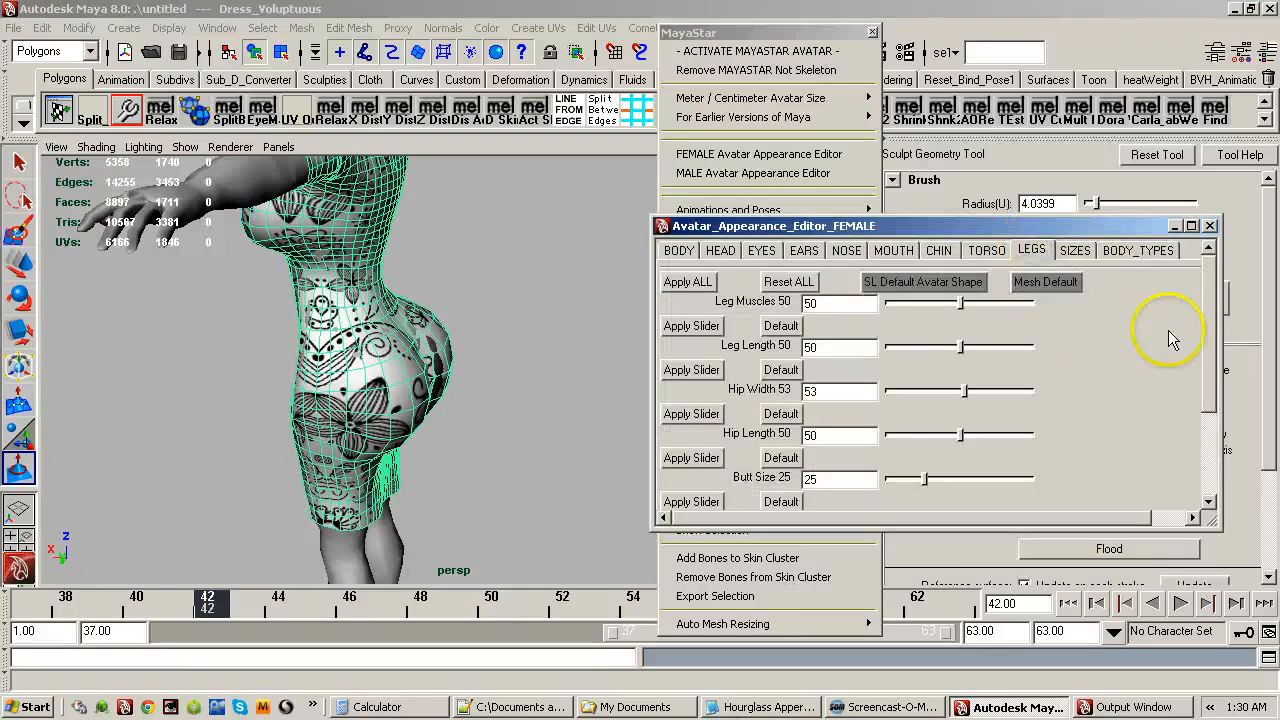
drag(1214, 386, 1218, 470)
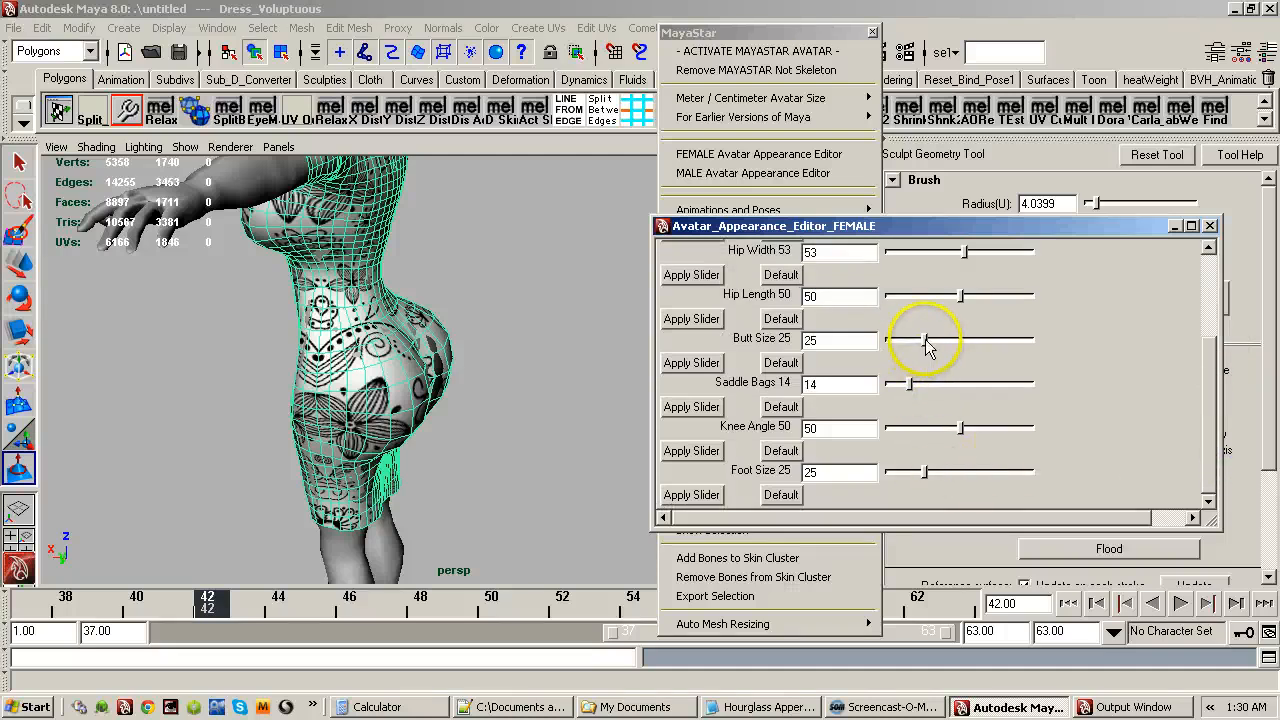
drag(928, 345, 1063, 345)
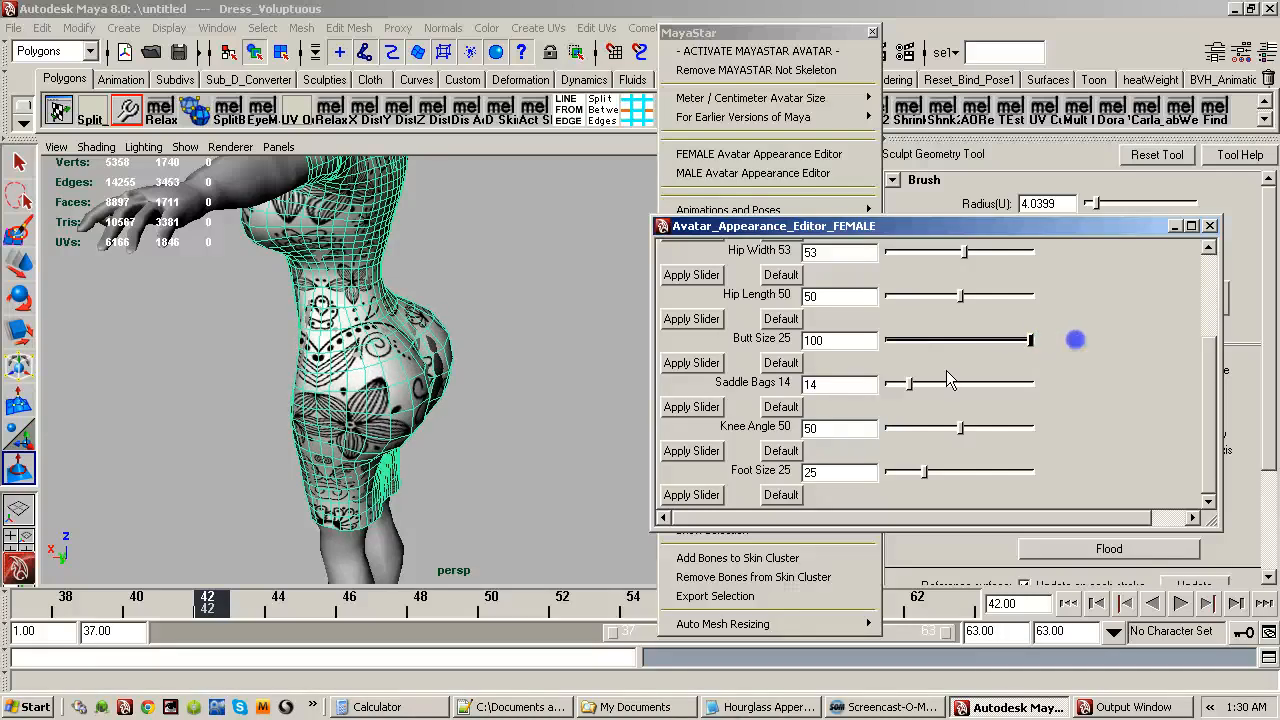
alt+drag(400, 360, 563, 366)
Select Dress_Voluptuous in the Outliner, move the appearance editor out of the way and turn the dress's visibility off.
click(860, 383)
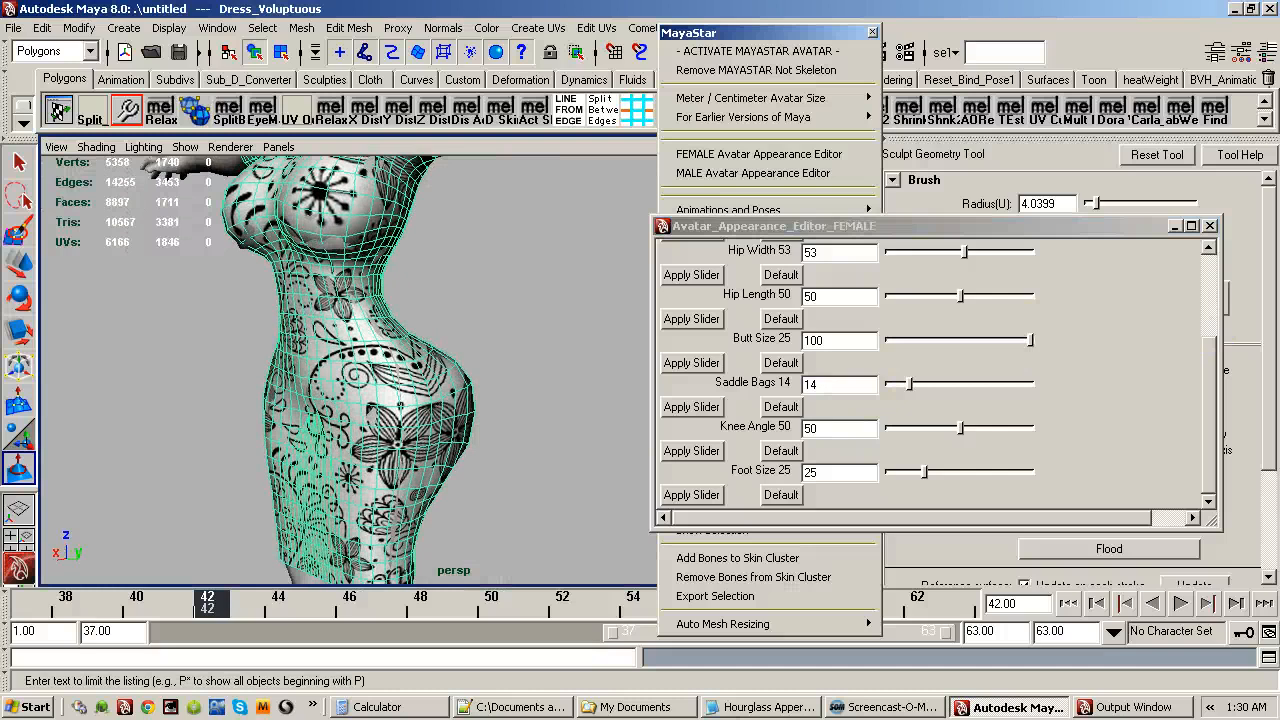
click(785, 483)
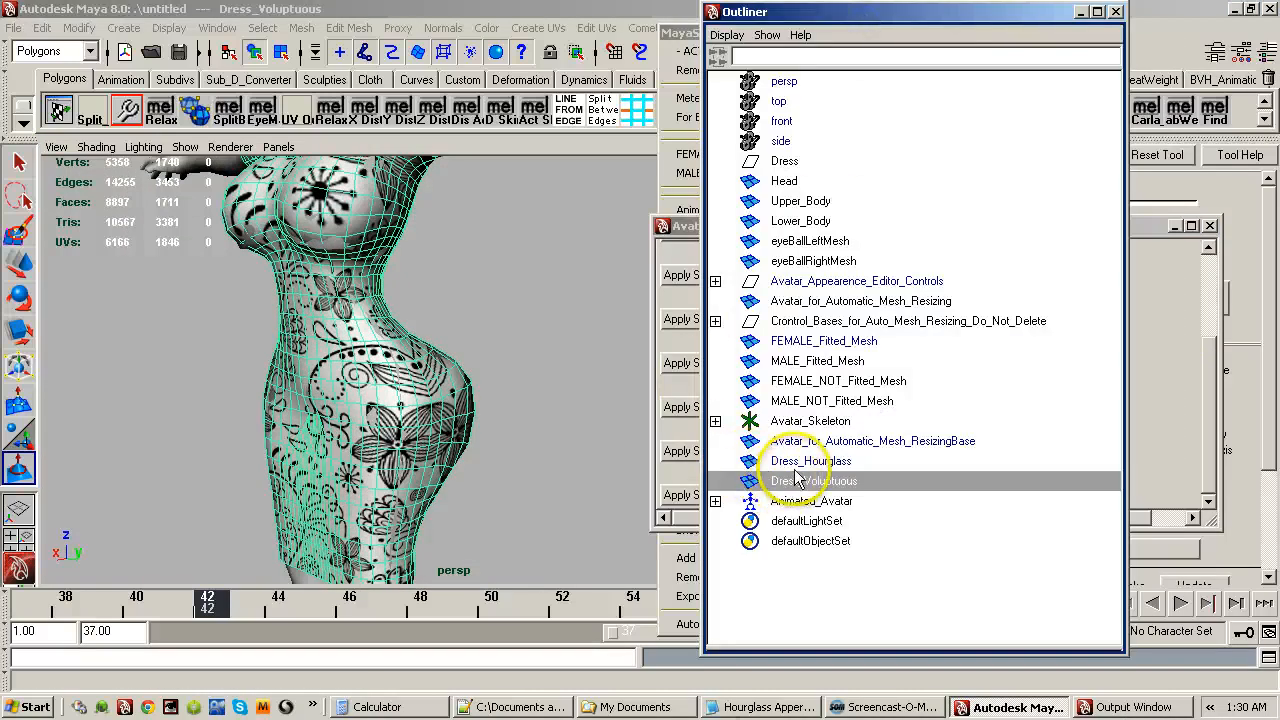
click(1260, 55)
click(1155, 229)
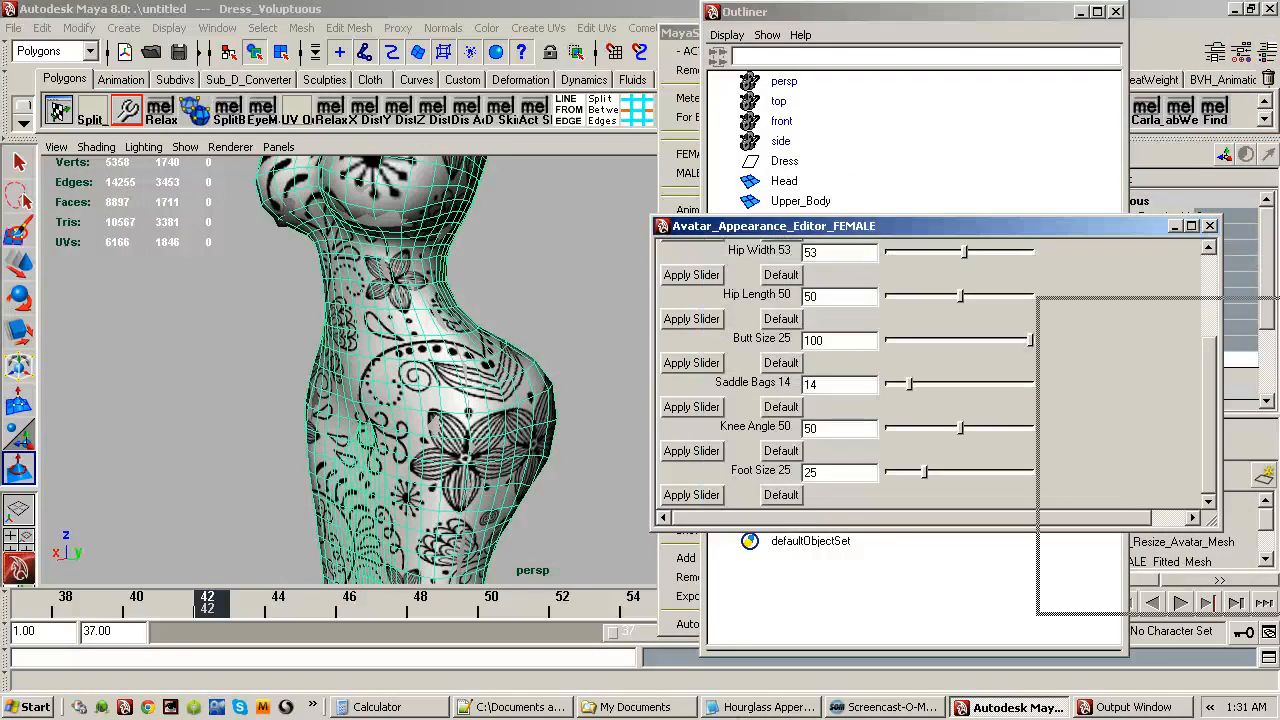
click(1175, 226)
double_click(1212, 362)
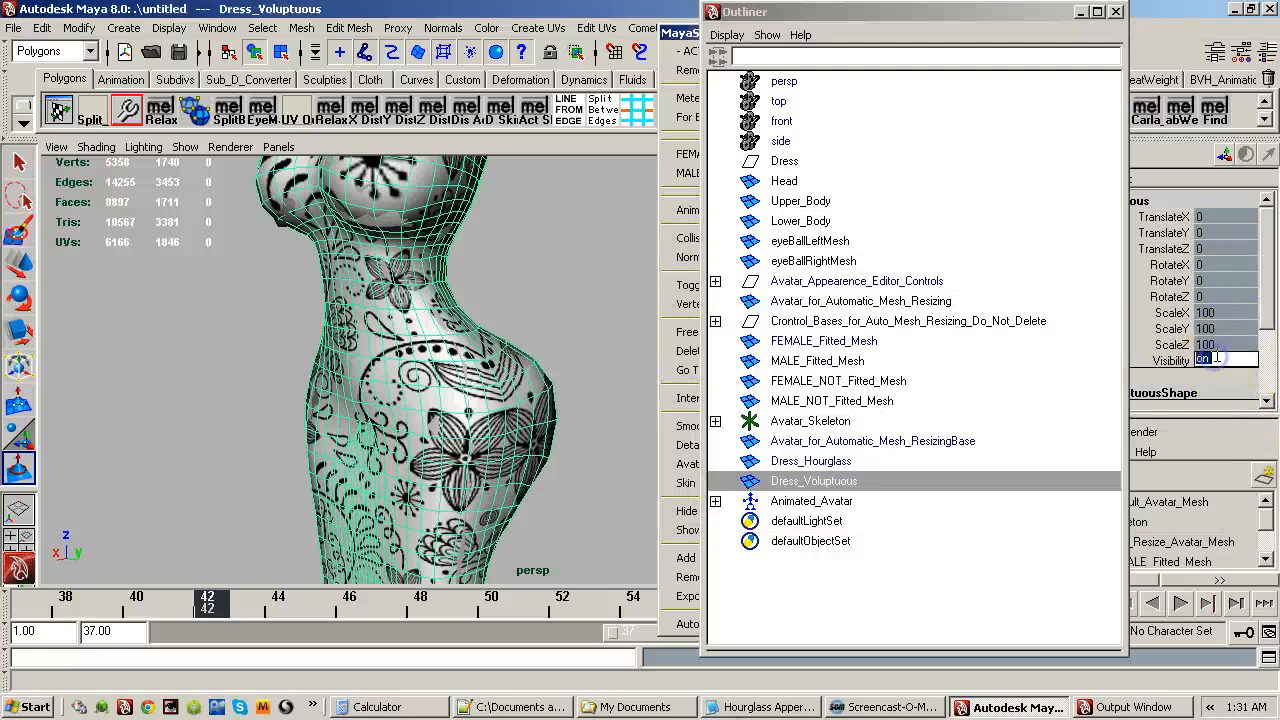
text(0)
key(Return)
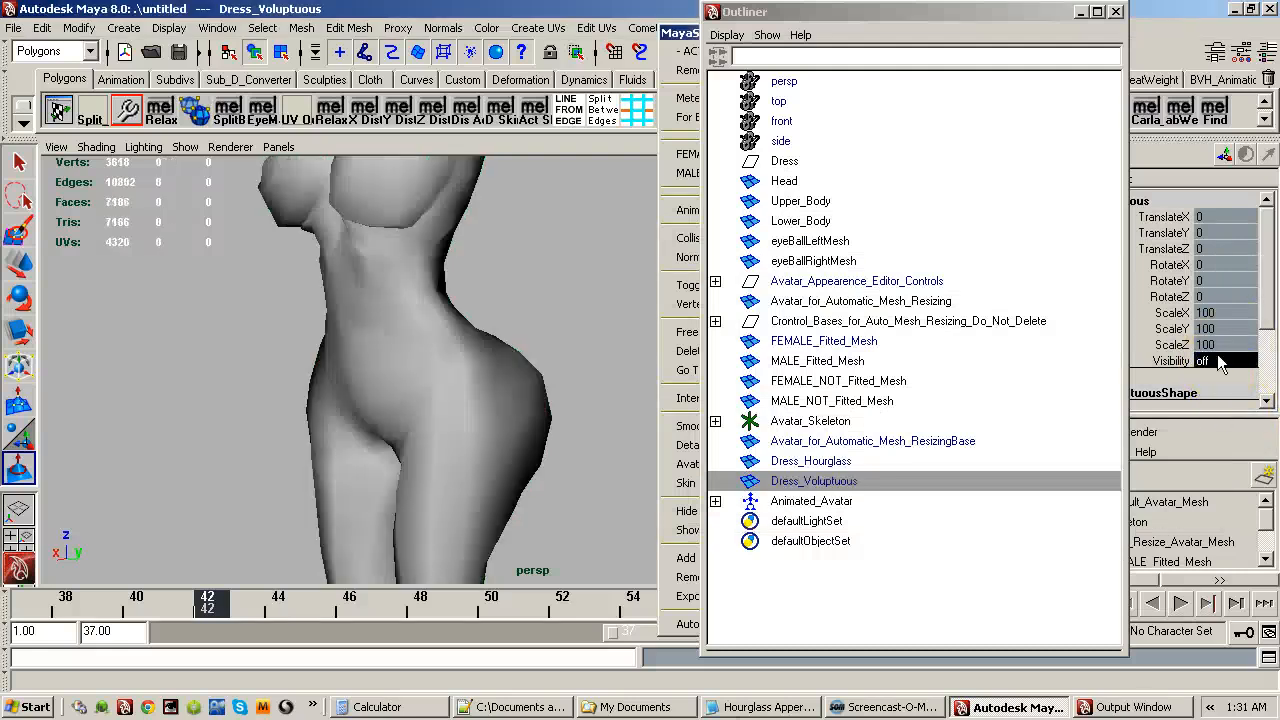
Select Dress_Hourglass and turn its visibility on.
click(815, 461)
double_click(1230, 364)
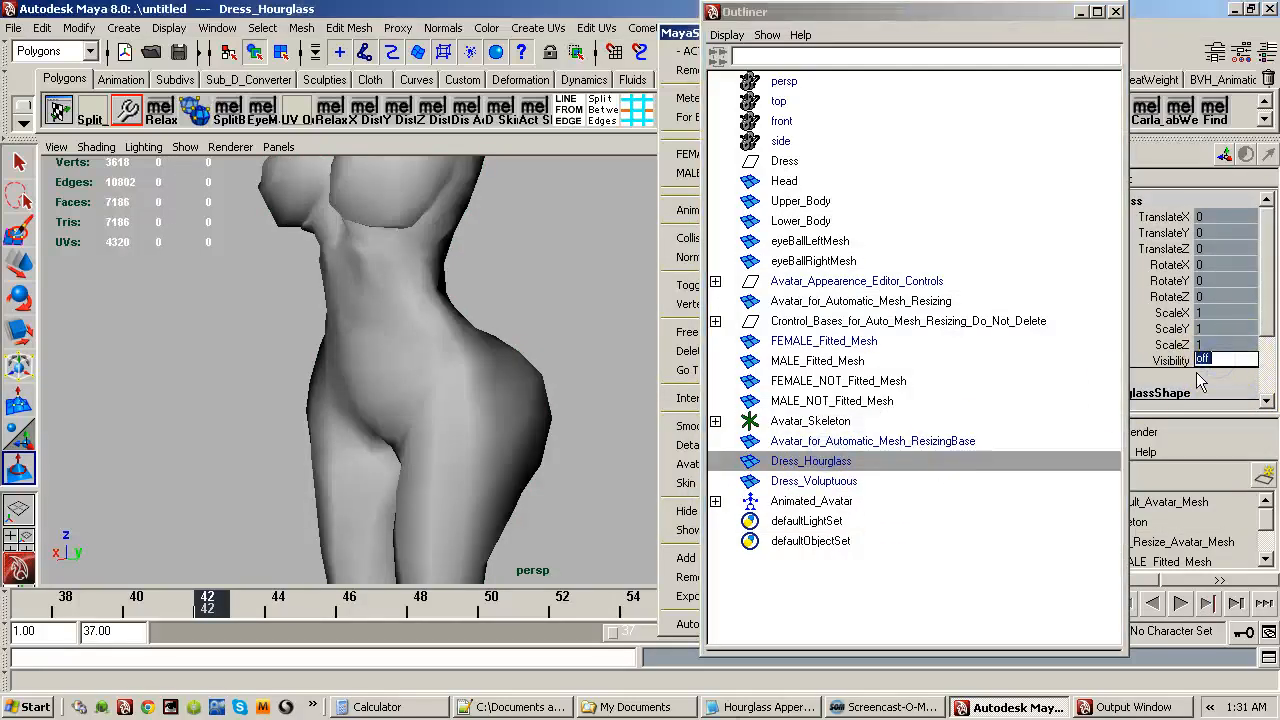
key(Return)
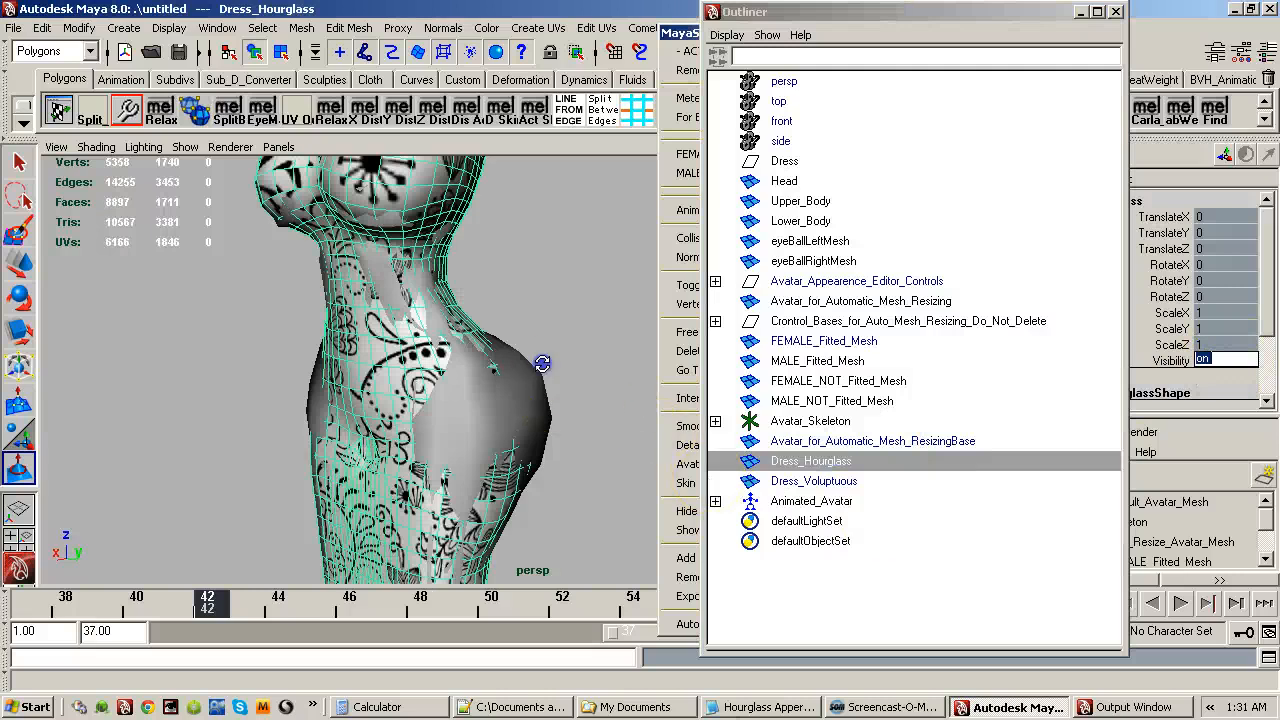
Examine how Dress_Hourglass covers the enlarged body at the hips, buttocks, bust and waist.
mouse_move(542, 364)
alt+mouse_down()
mouse_move(374, 371)
mouse_move(322, 350)
alt+mouse_up()
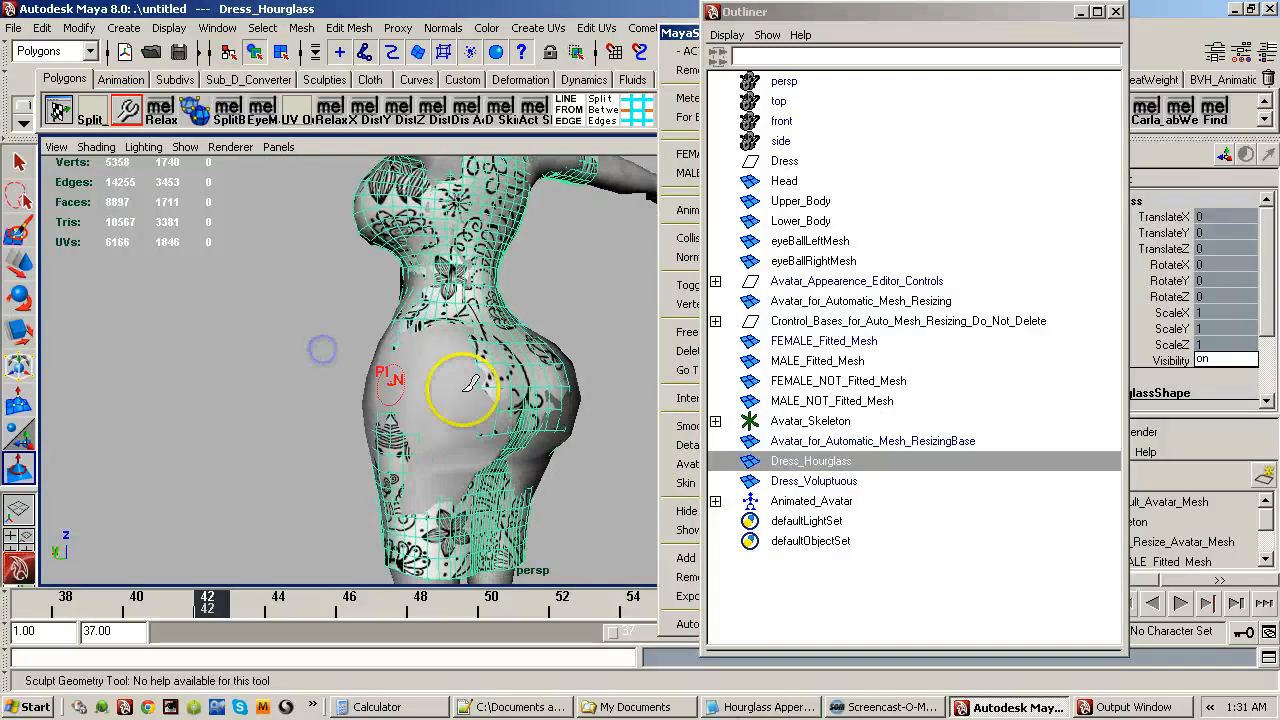
drag(1279, 236, 820, 236)
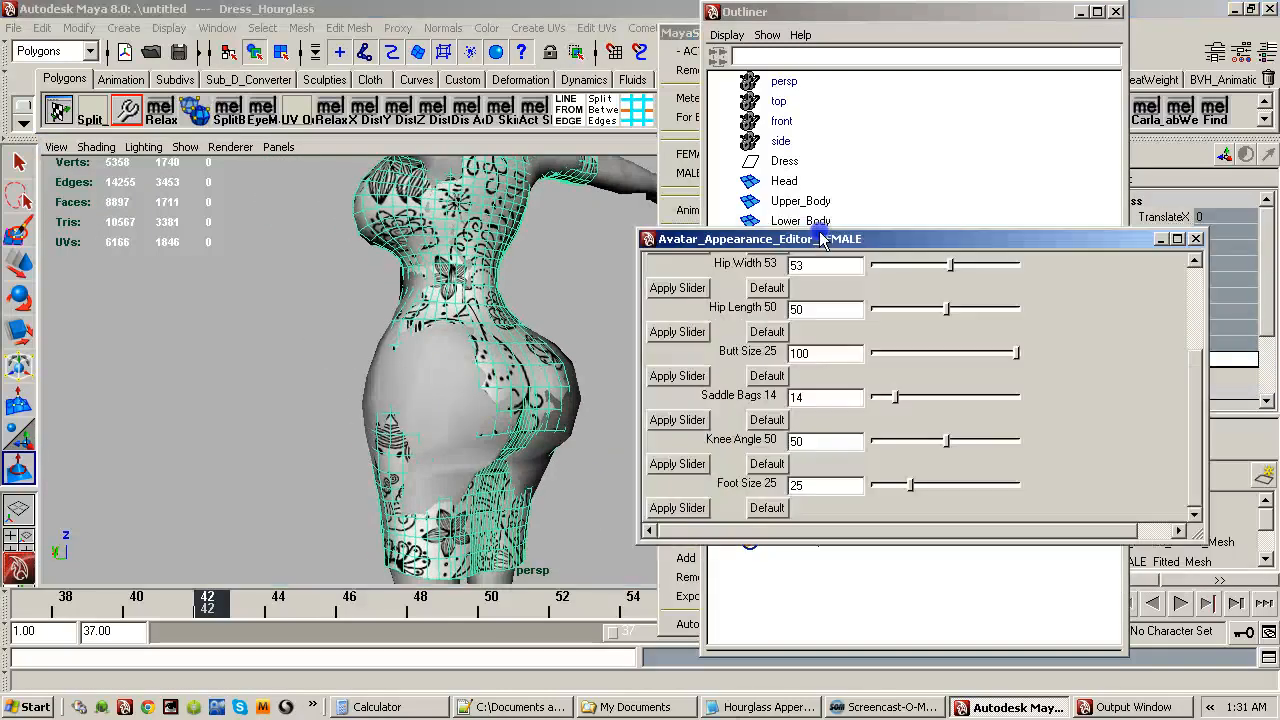
mouse_move(542, 314)
alt+mouse_down()
mouse_move(433, 338)
mouse_move(423, 286)
mouse_move(457, 457)
alt+mouse_up()
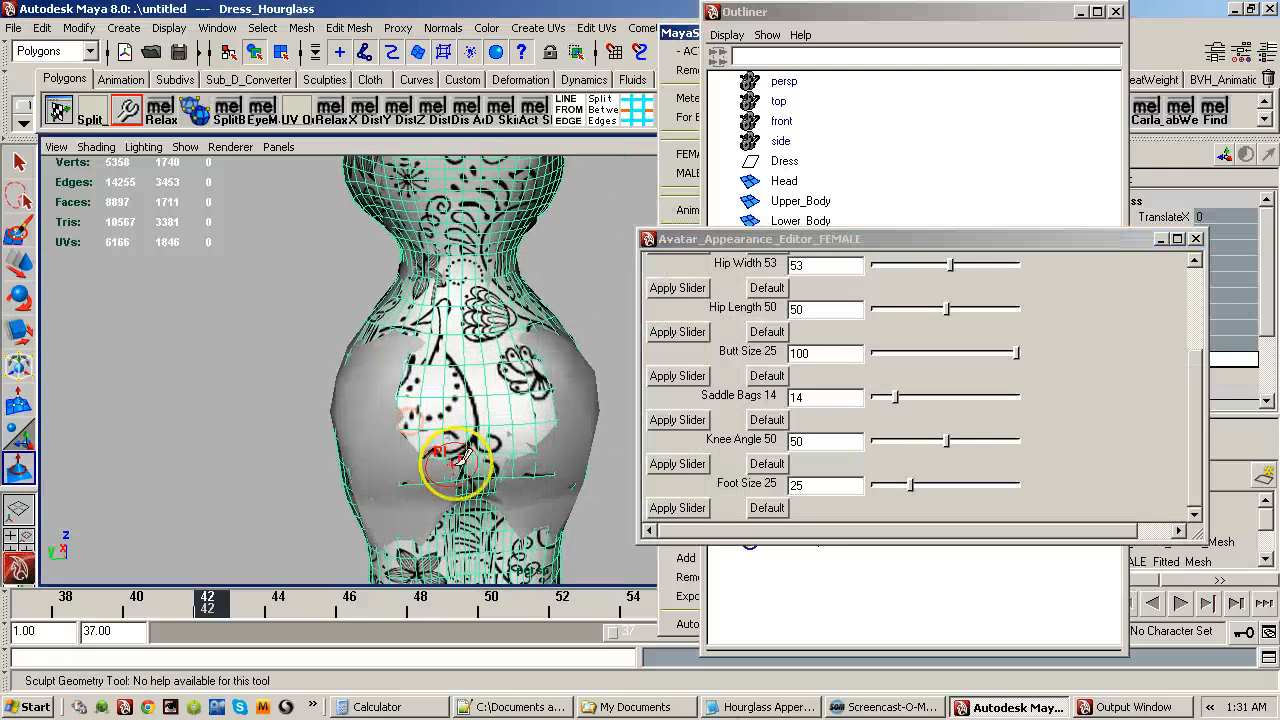
alt+drag(380, 400, 380, 492)
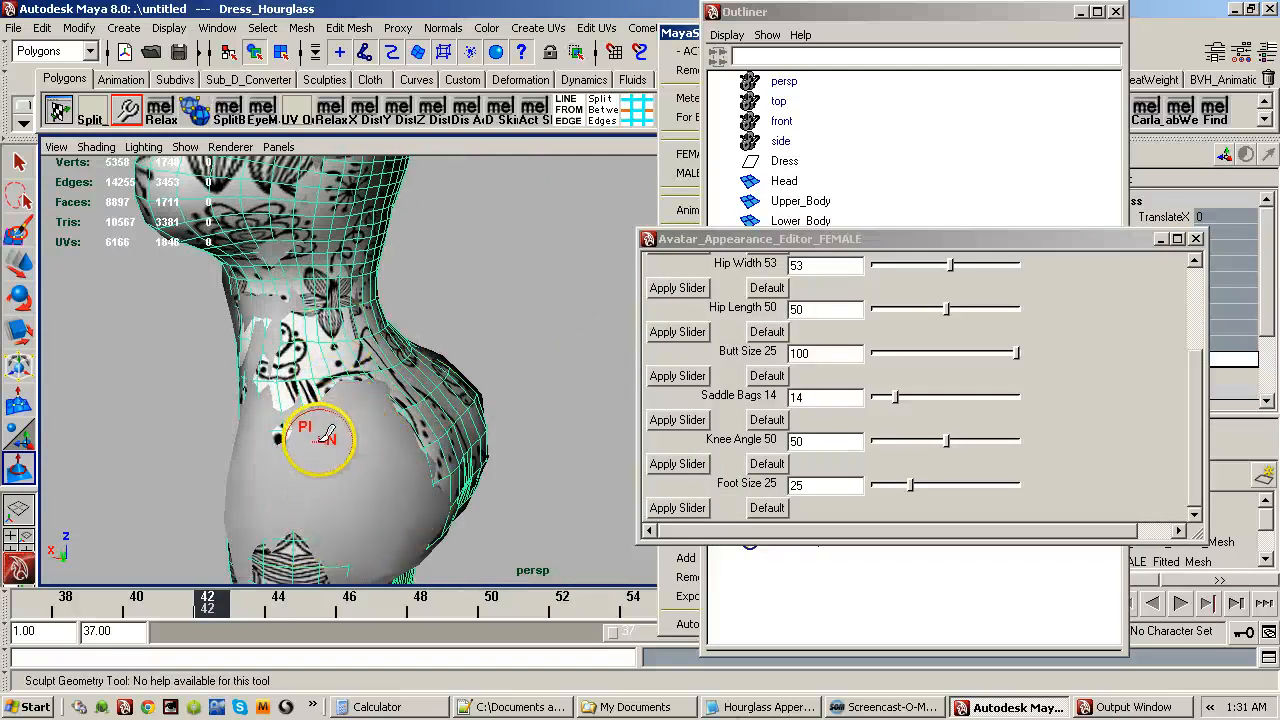
alt+drag(320, 429, 491, 434)
alt+right_drag(491, 434, 483, 404)
alt+drag(470, 508, 470, 385)
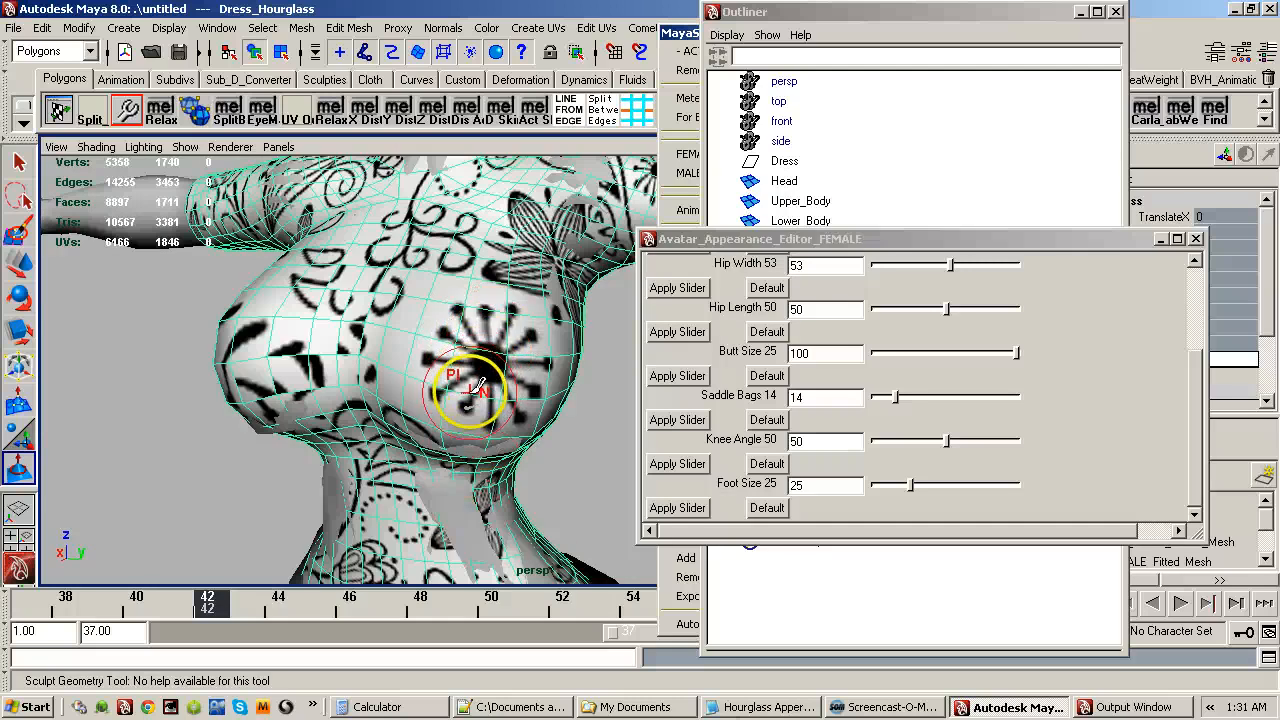
alt+right_drag(528, 437, 297, 443)
alt+drag(351, 443, 365, 455)
alt+right_drag(377, 453, 491, 400)
mouse_move(491, 400)
alt+mouse_down()
mouse_move(457, 429)
mouse_move(374, 429)
mouse_move(482, 428)
alt+mouse_up()
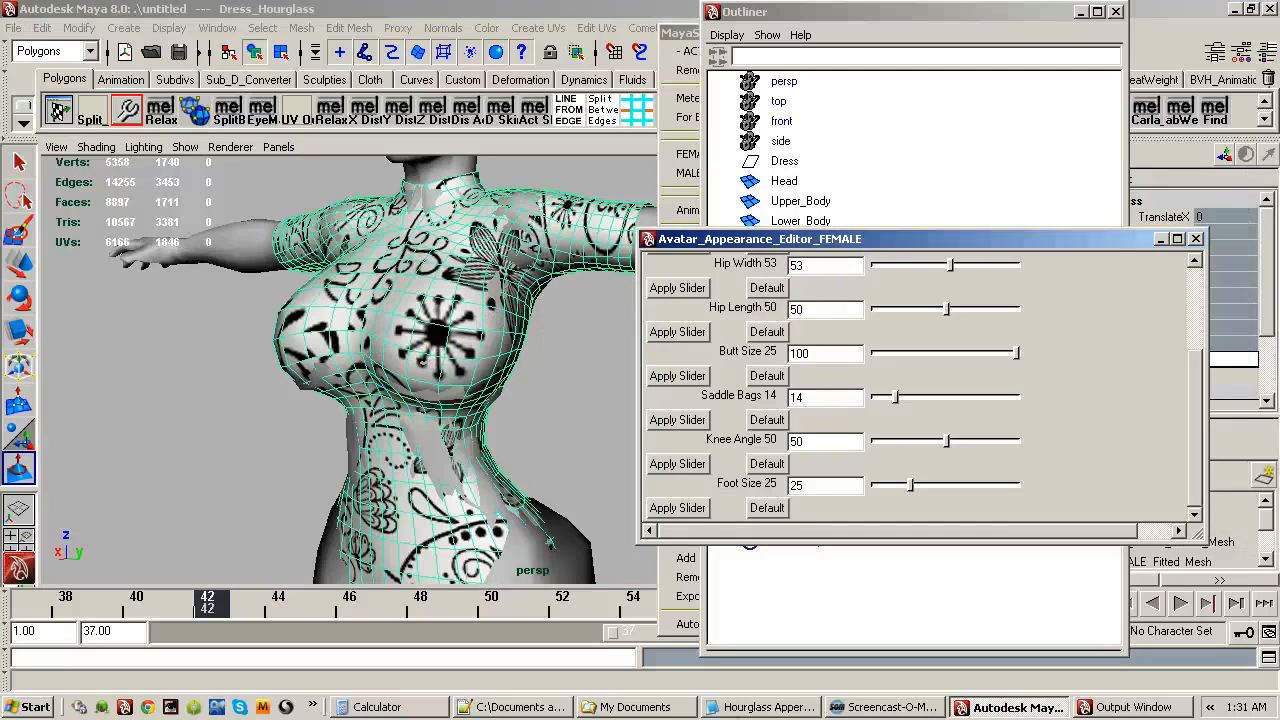
click(57, 110)
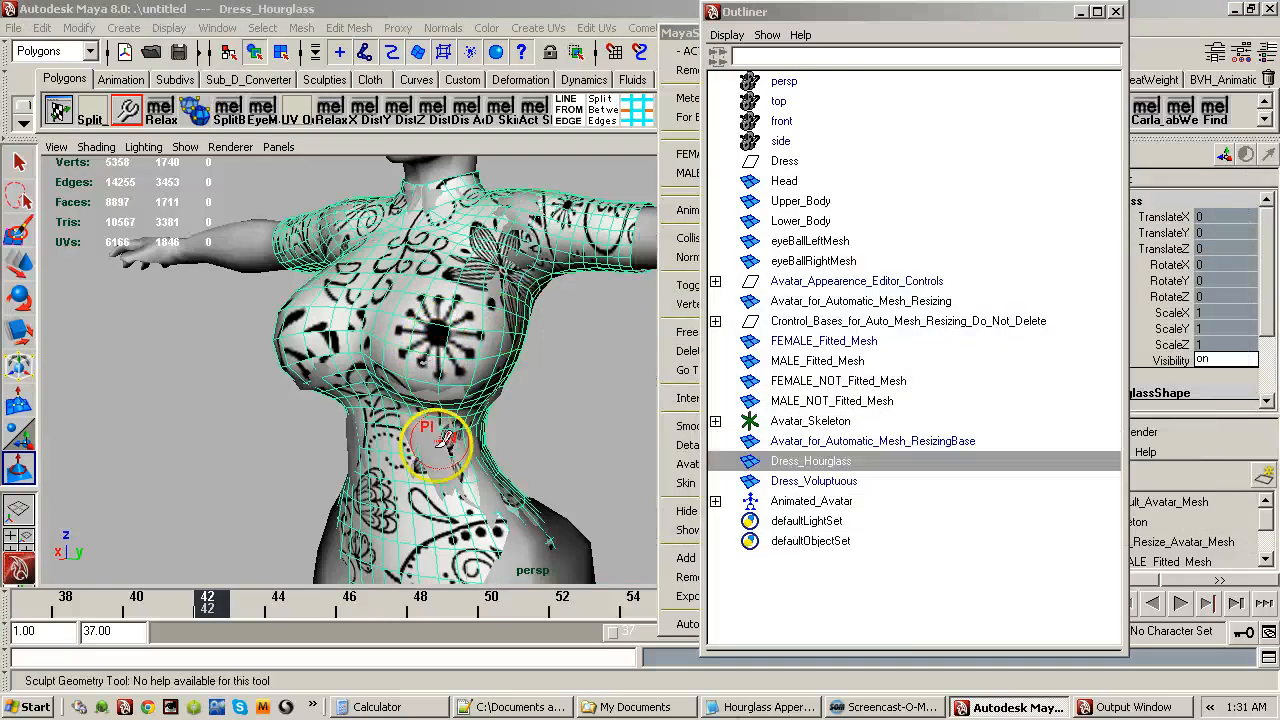
alt+drag(447, 440, 297, 448)
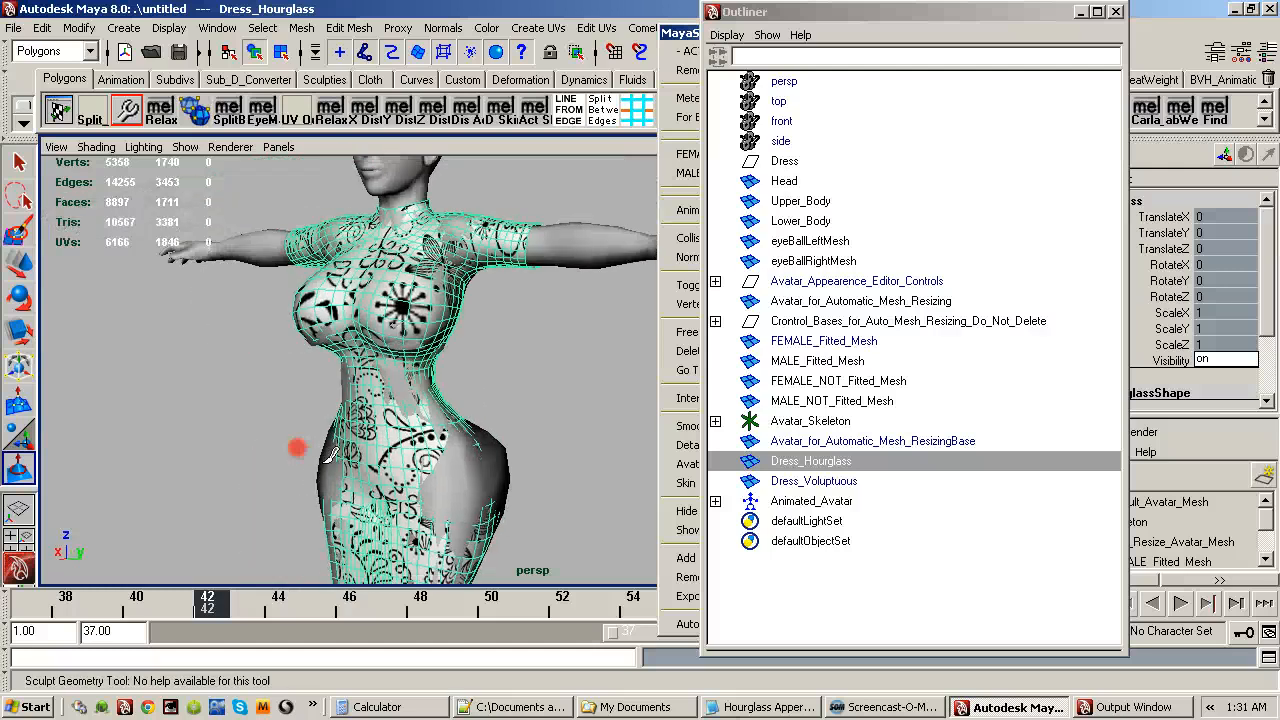
Close the Outliner, hide the Auto_Resize_Avatar_Mesh layer and deselect Dress_Hourglass.
drag(844, 15, 874, 41)
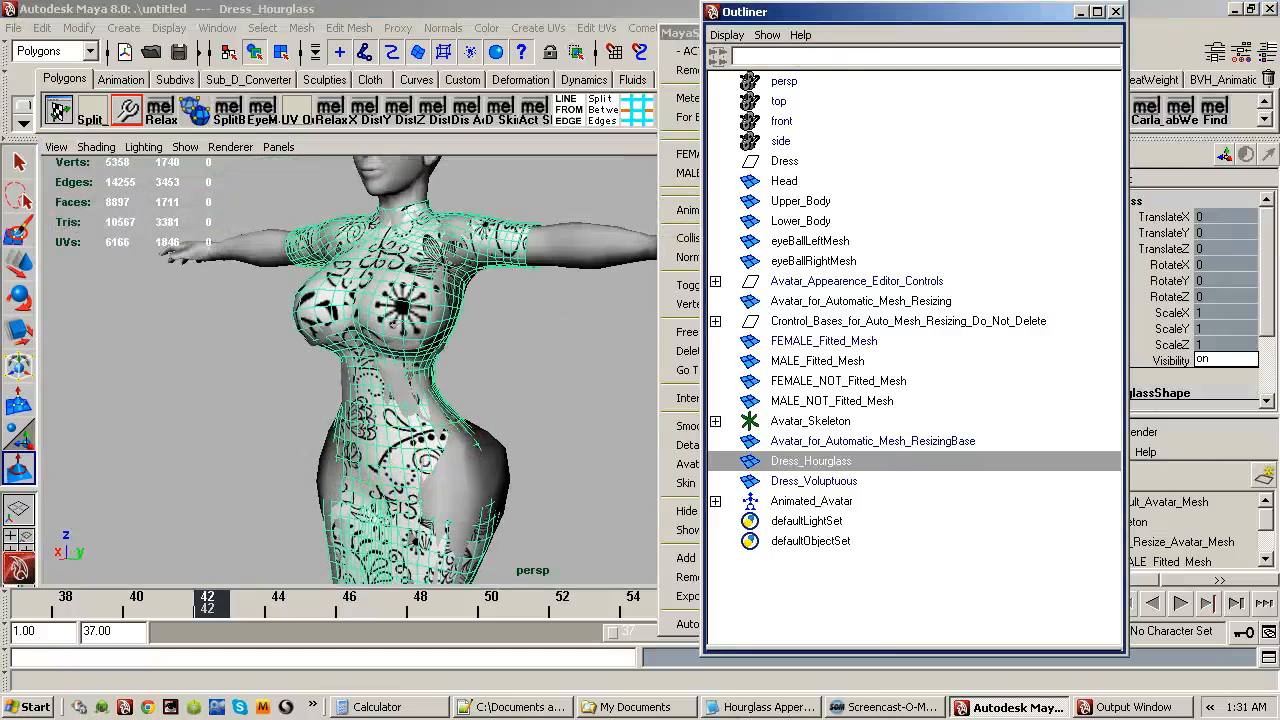
click(1116, 12)
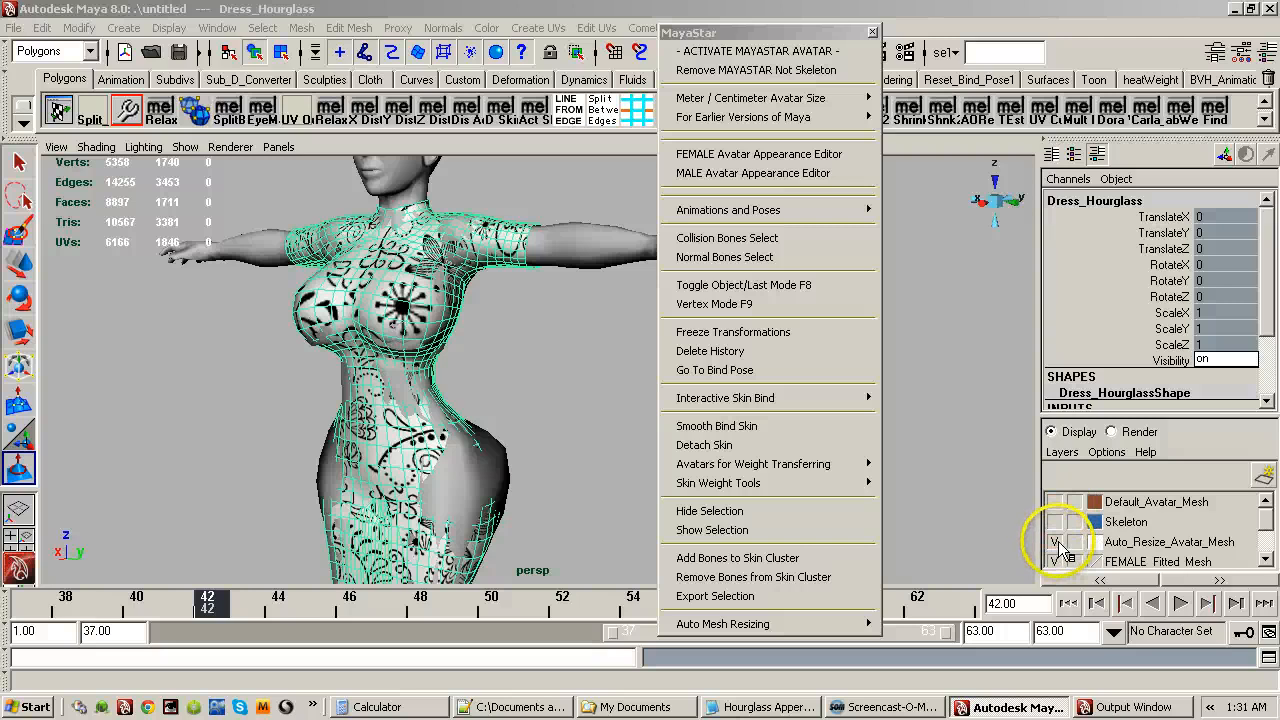
click(1057, 542)
alt+drag(481, 356, 525, 367)
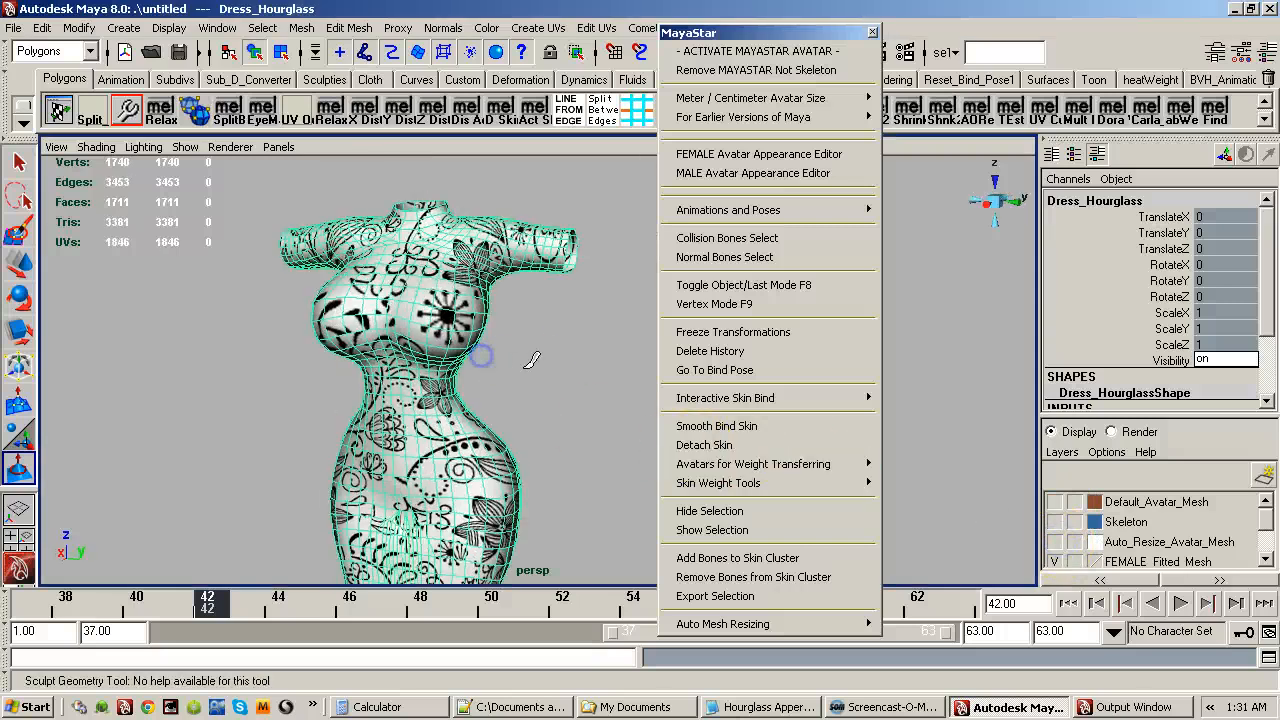
key(q)
click(509, 429)
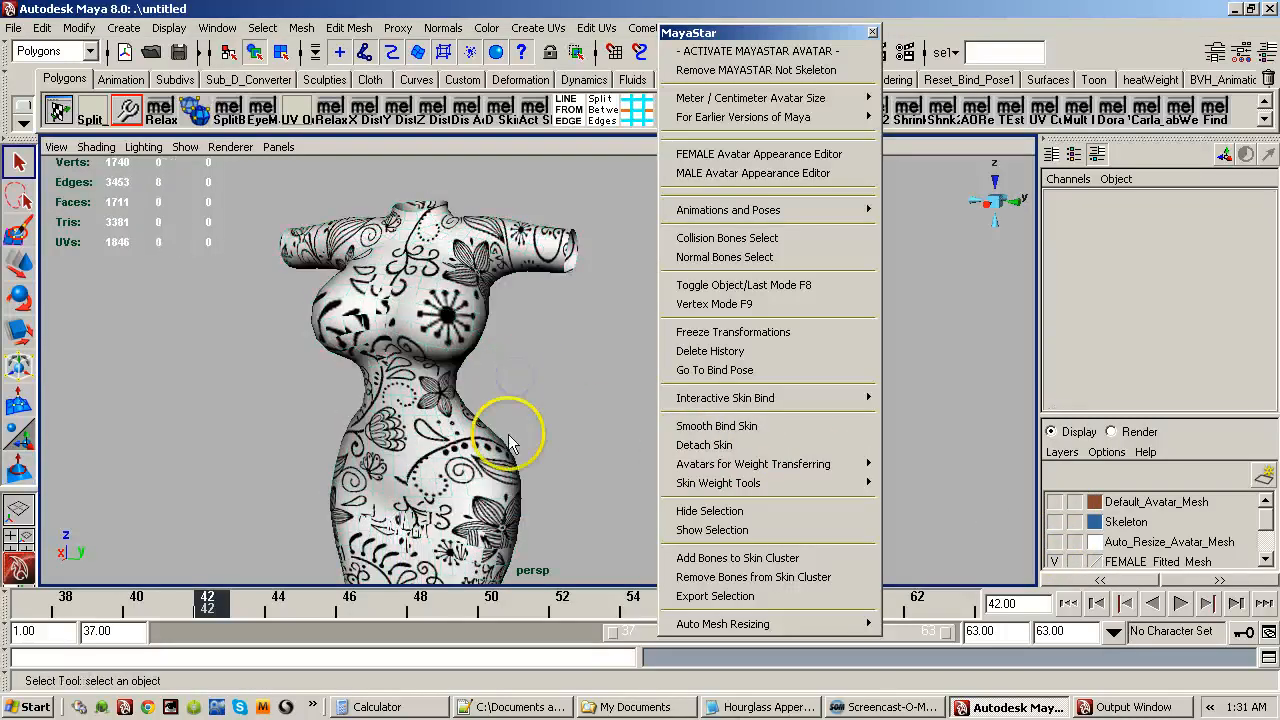
Play the animation, stop it at frame 50 and examine the texture on the bust and hips of Dress_Hourglass.
alt+drag(509, 429, 677, 403)
click(1179, 603)
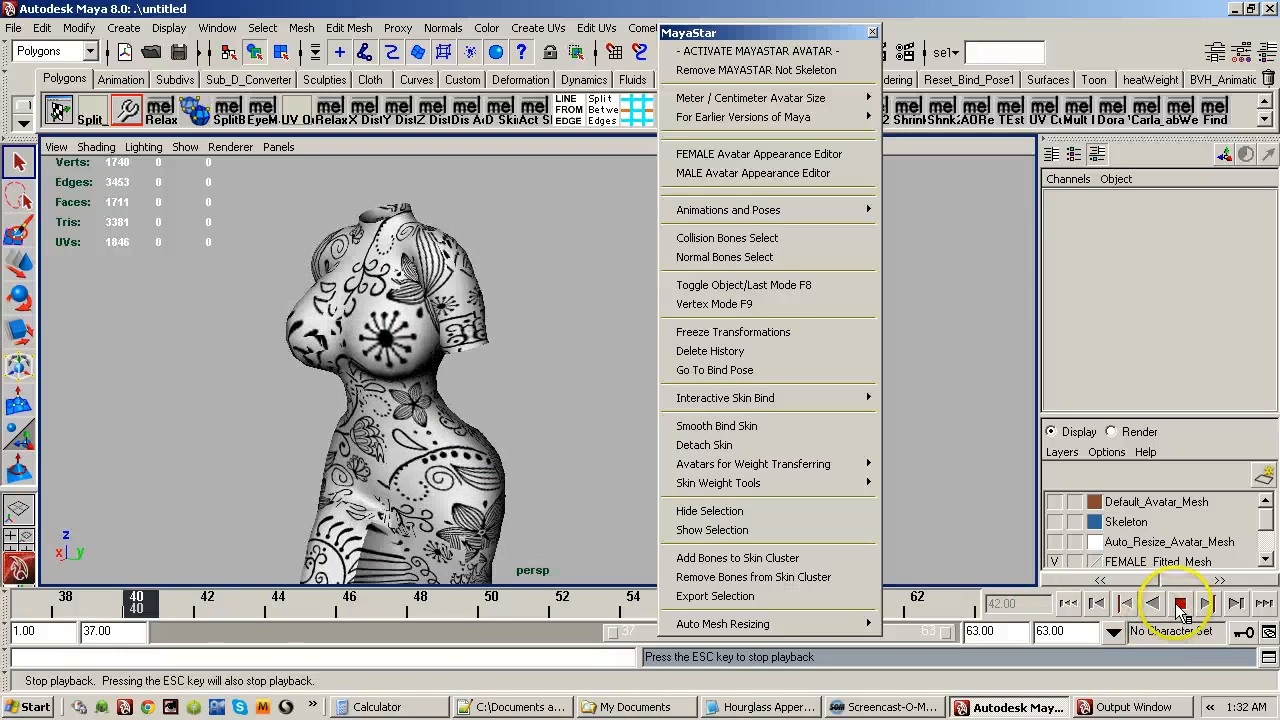
click(1179, 603)
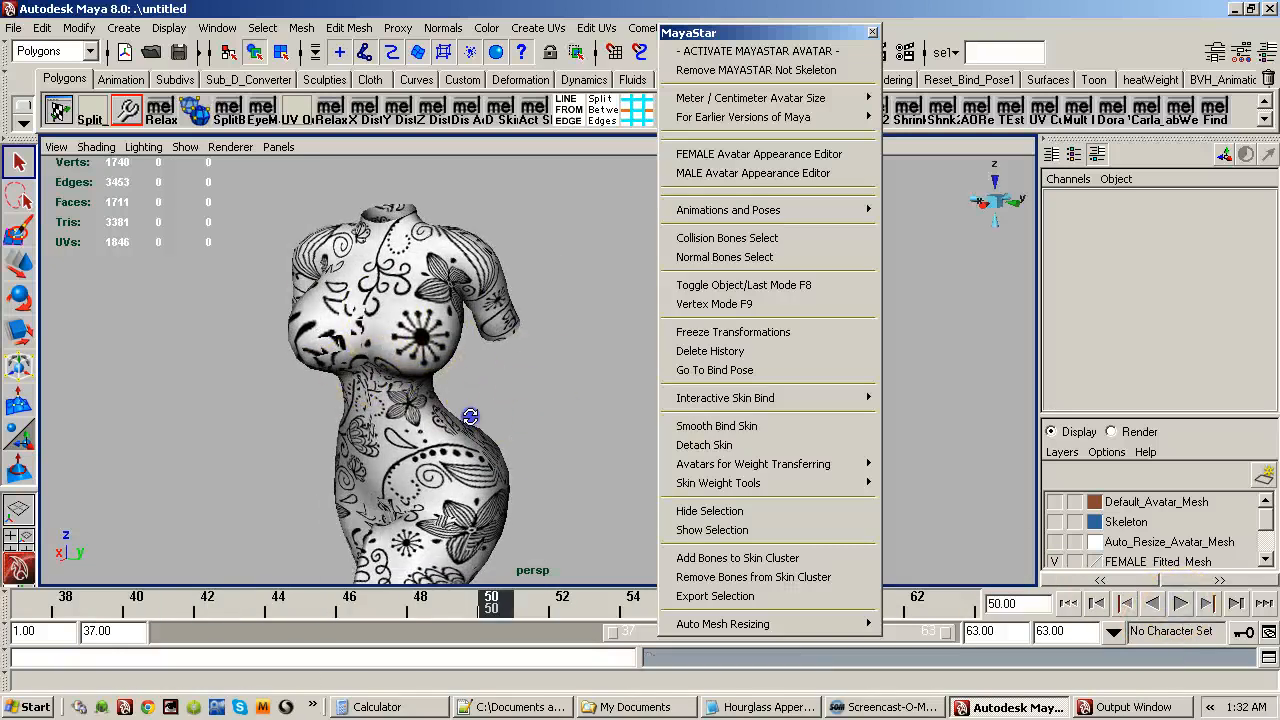
alt+drag(487, 397, 576, 405)
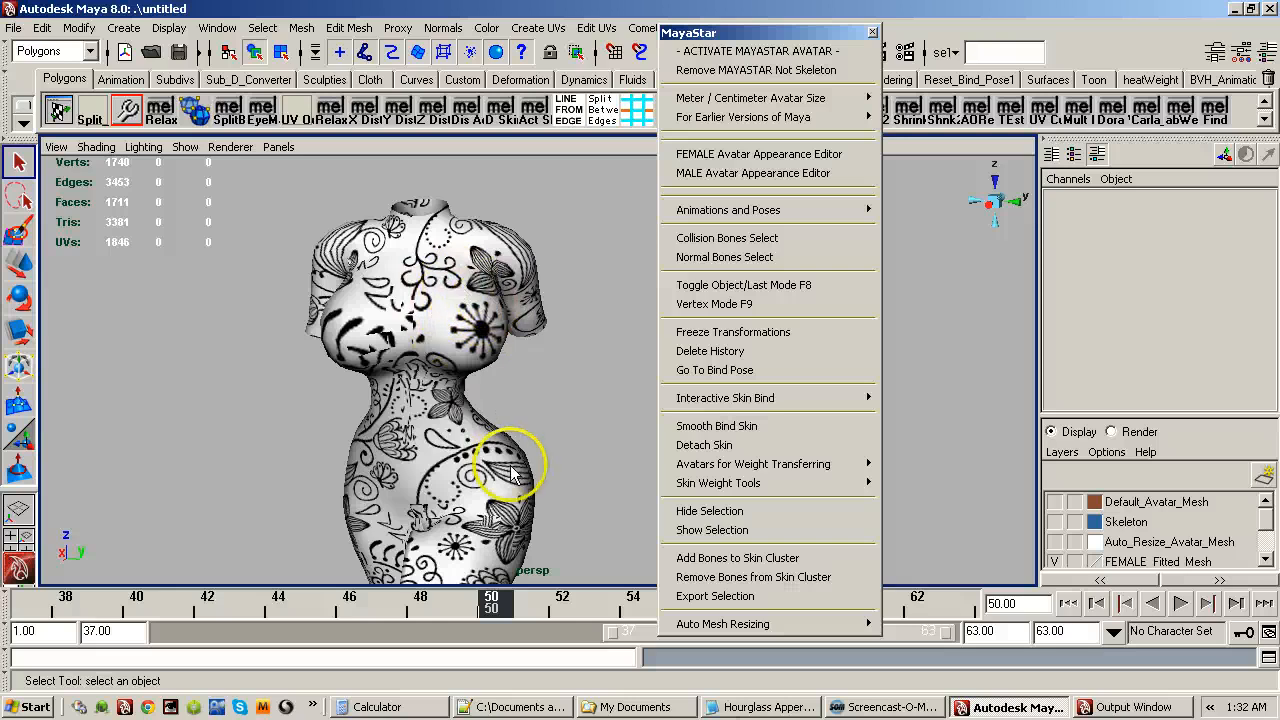
alt+drag(508, 534, 600, 450)
alt+right_drag(600, 450, 481, 372)
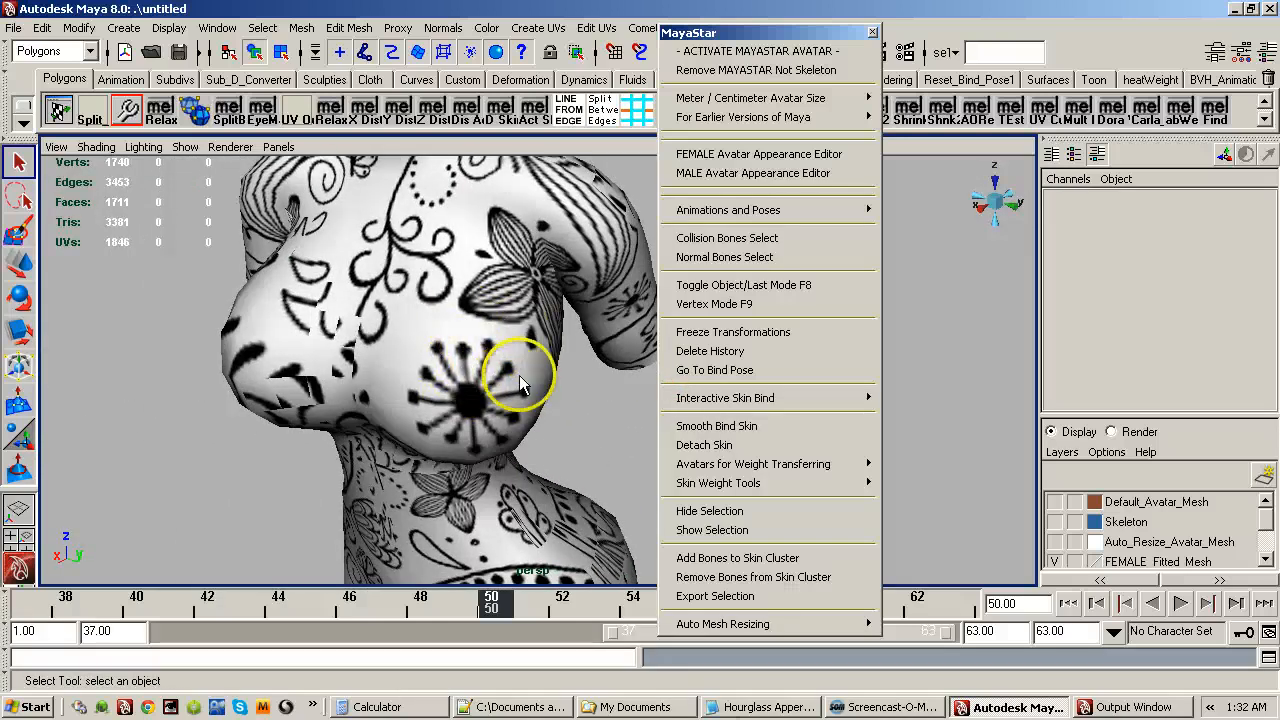
alt+right_drag(519, 377, 468, 350)
Return the avatar to its bind pose and apply the Voluptuous fitted mesh body type.
click(741, 371)
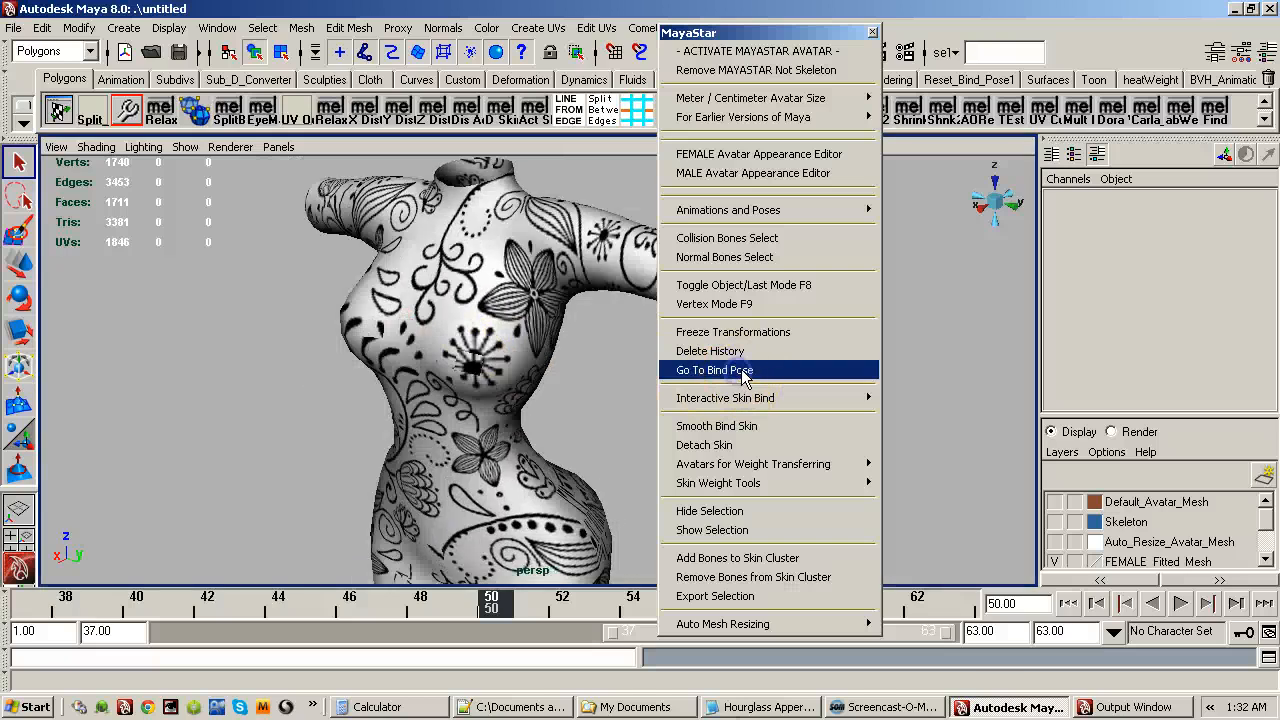
alt+drag(543, 366, 510, 325)
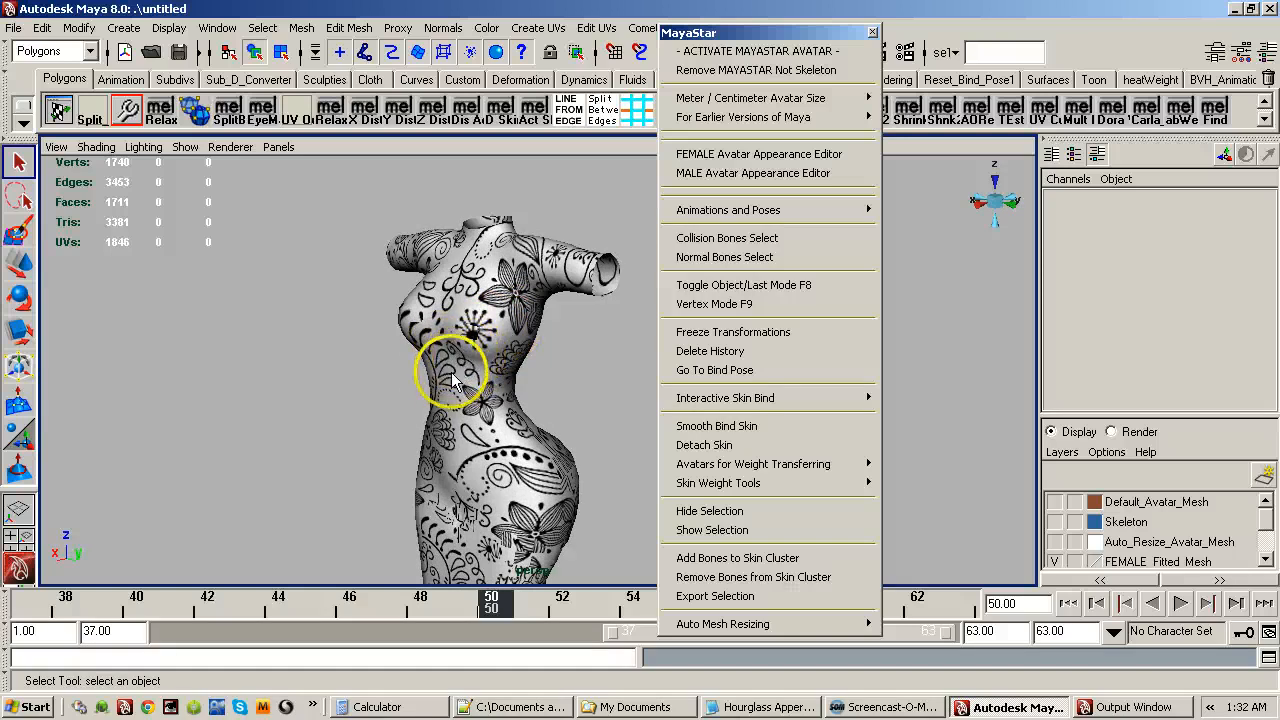
alt+right_drag(451, 372, 583, 363)
alt+drag(478, 383, 503, 387)
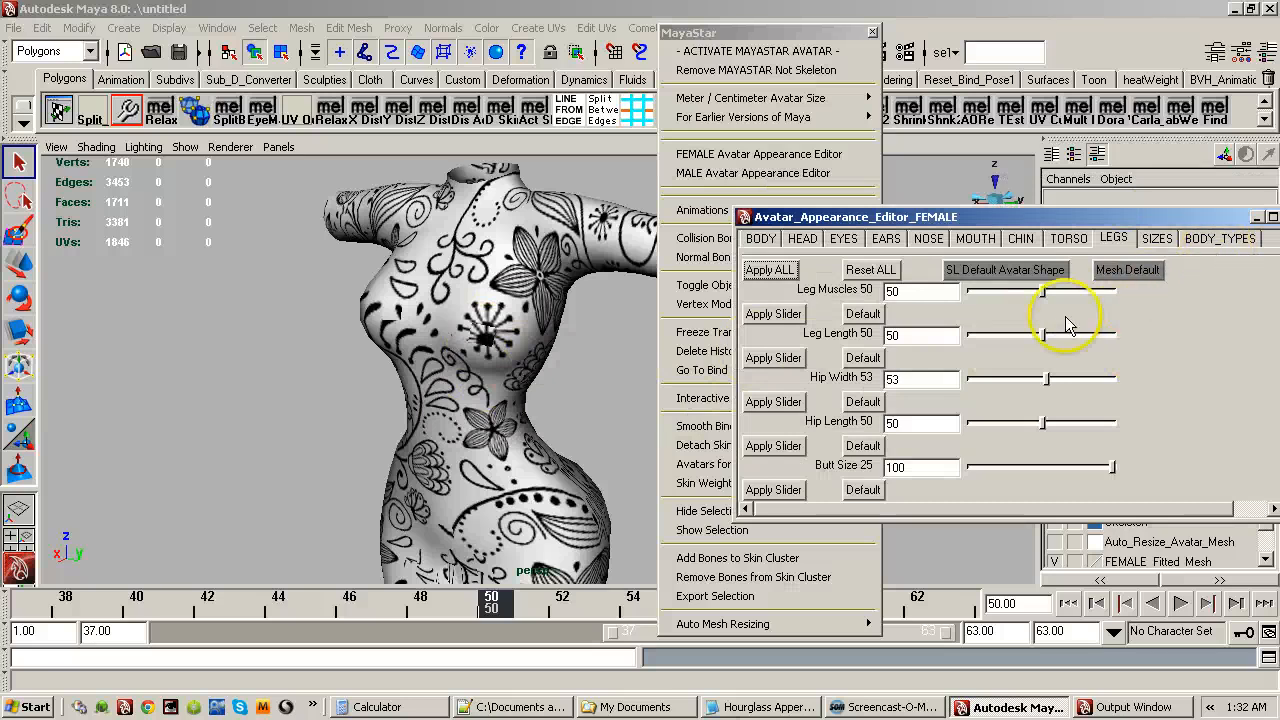
click(1203, 244)
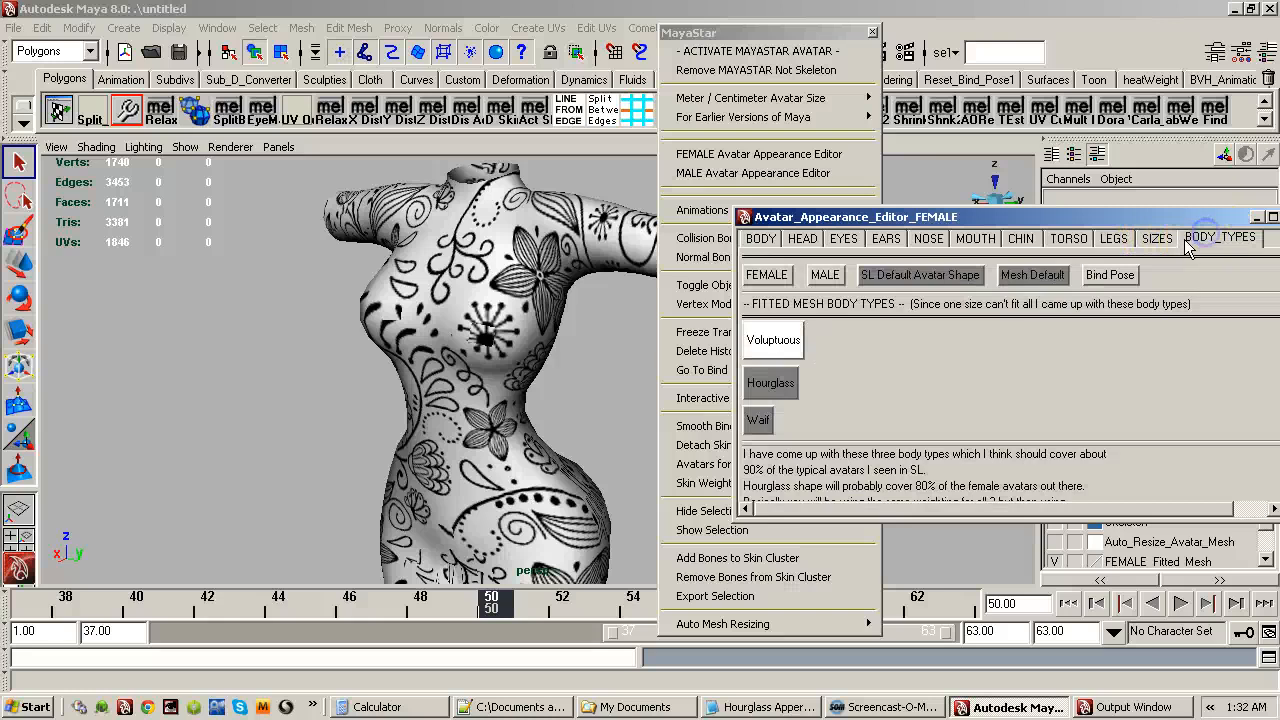
click(771, 341)
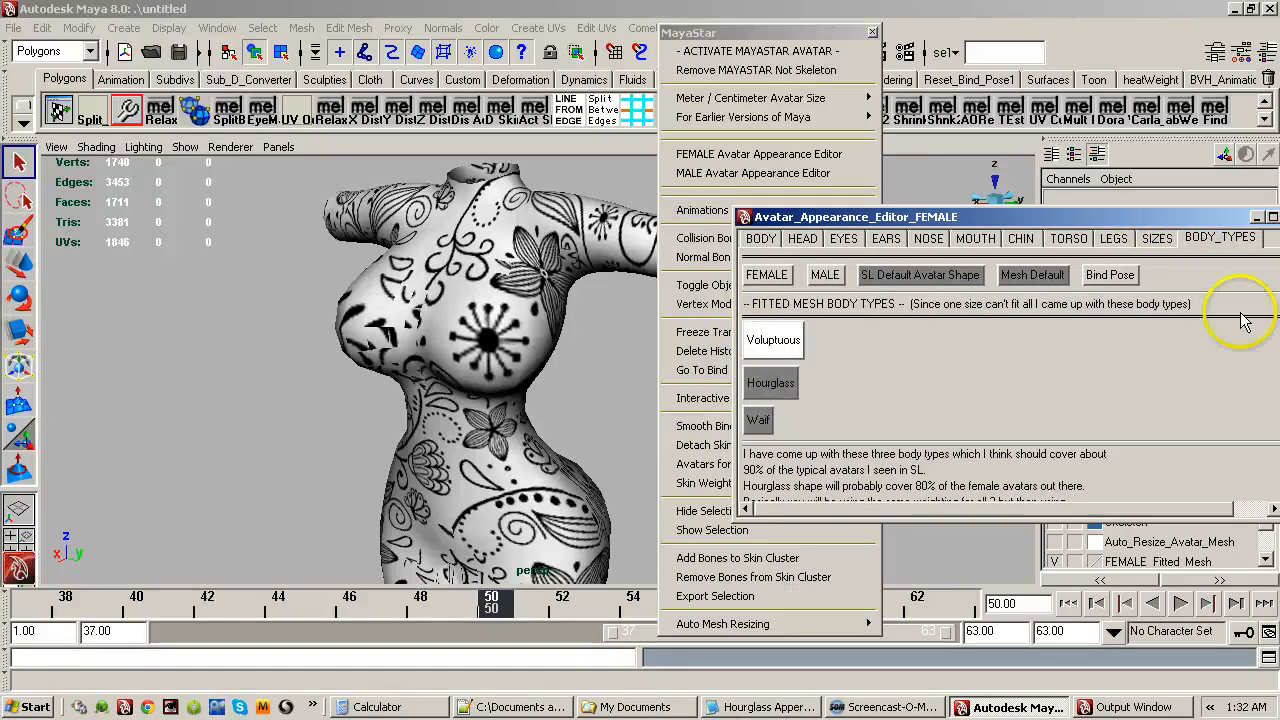
Bring the UV Texture Editor into view and select all UVs of Dress_Hourglass.
drag(1279, 142, 1196, 142)
click(414, 371)
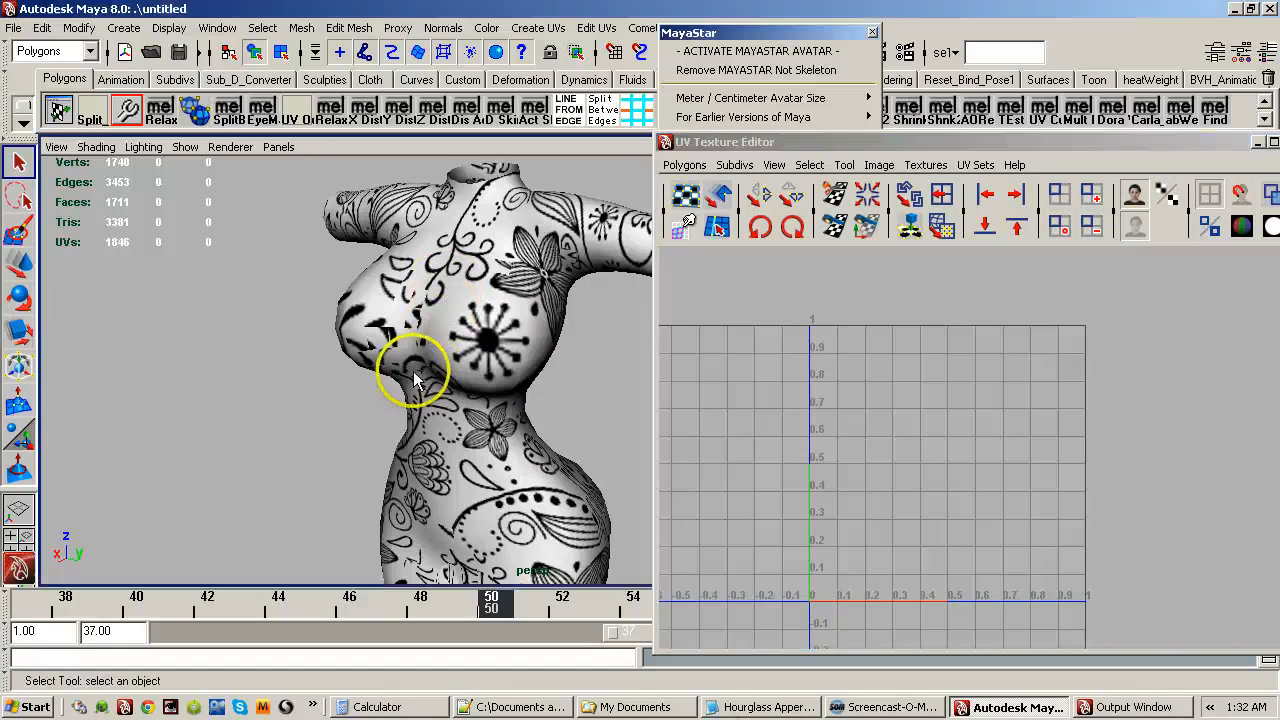
alt+drag(414, 371, 634, 329)
click(507, 325)
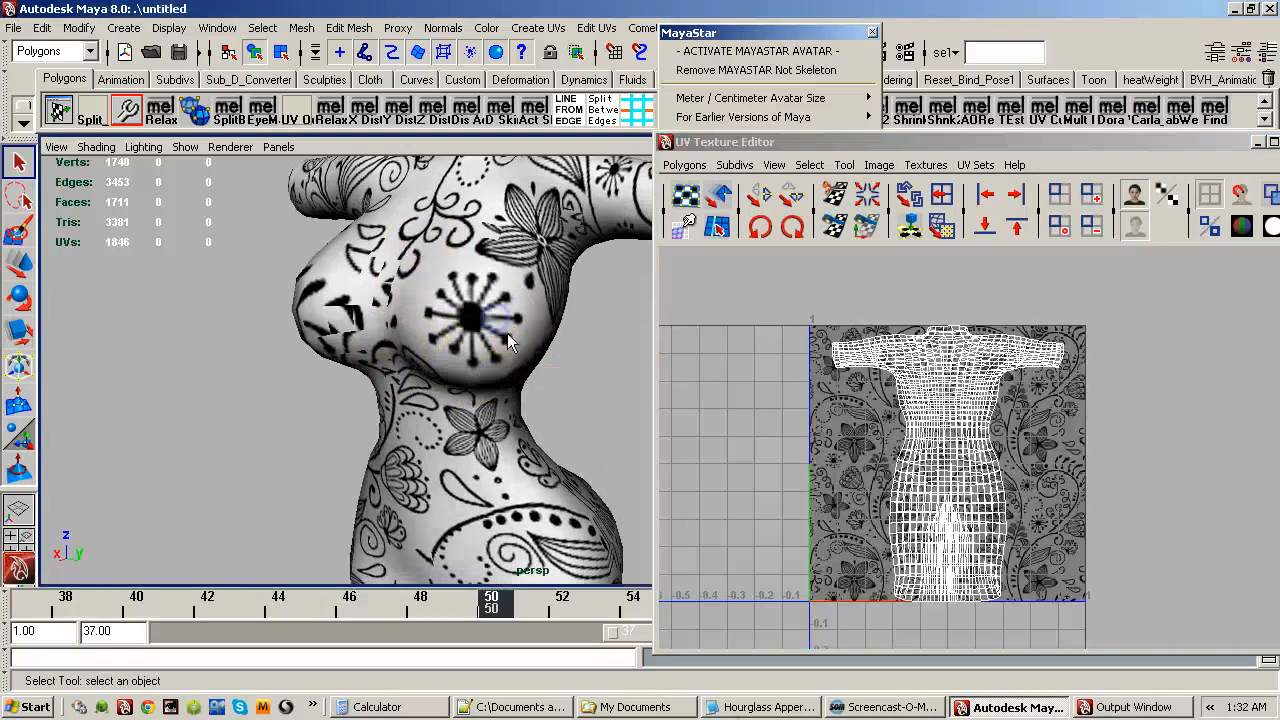
click(860, 423)
right_drag(860, 423, 868, 418)
drag(780, 294, 1166, 638)
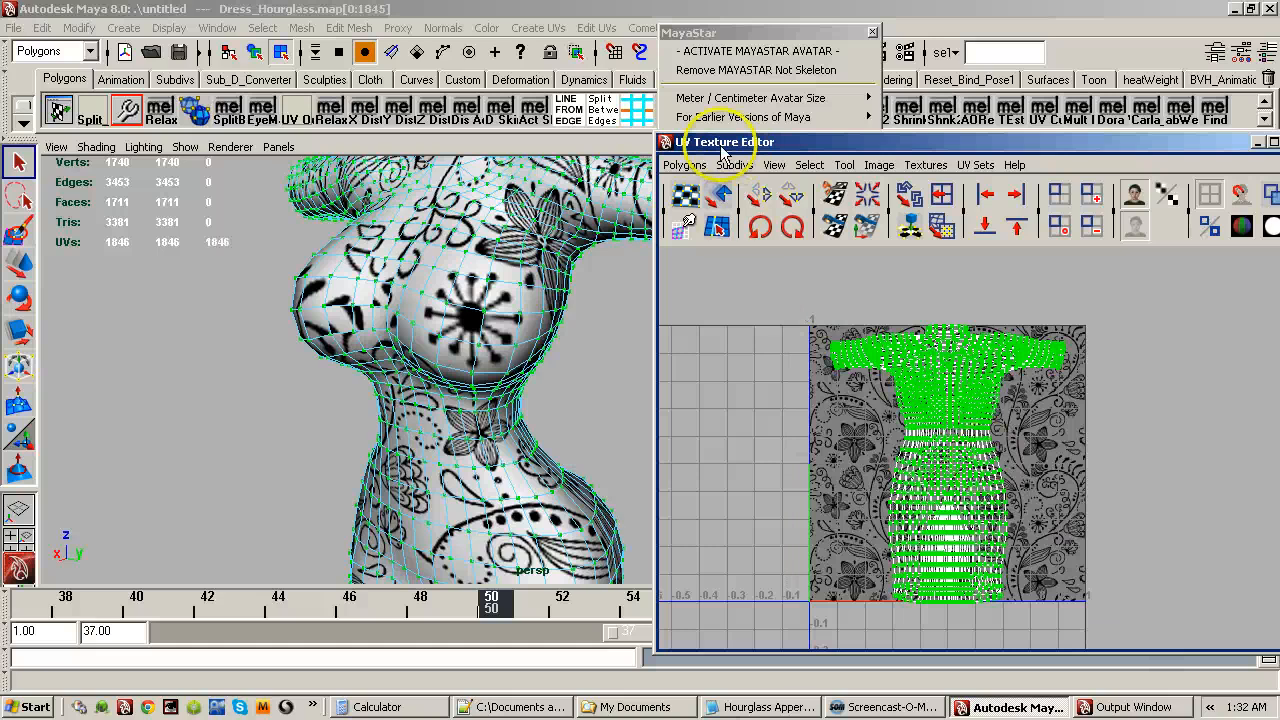
Relax the selected UVs on the Voluptuous shape and check the pattern around the bust.
click(686, 166)
click(690, 175)
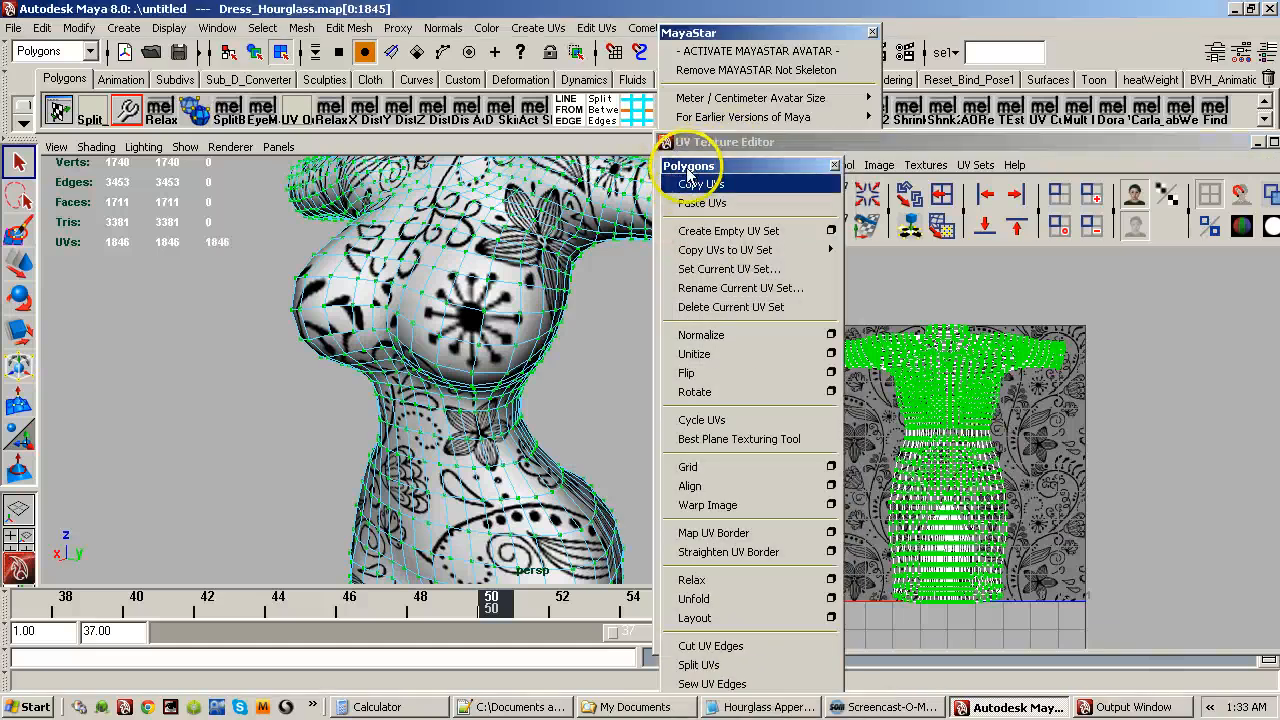
click(691, 582)
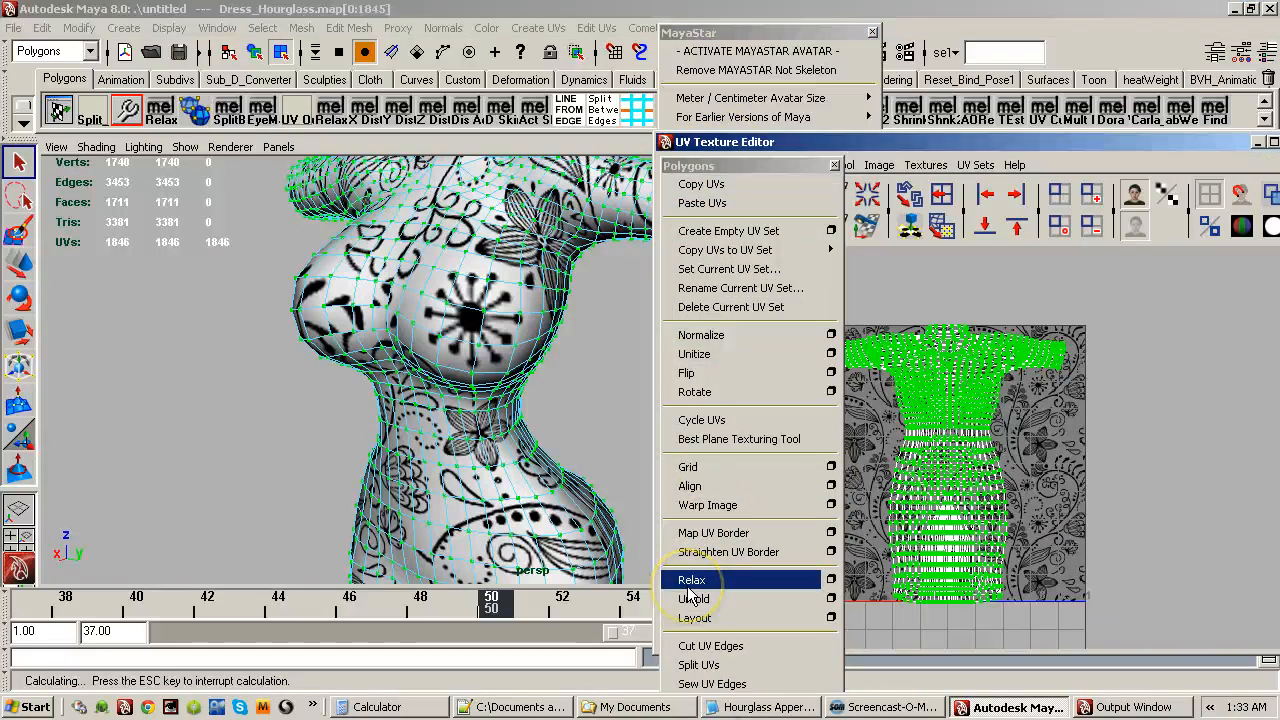
alt+drag(466, 387, 510, 396)
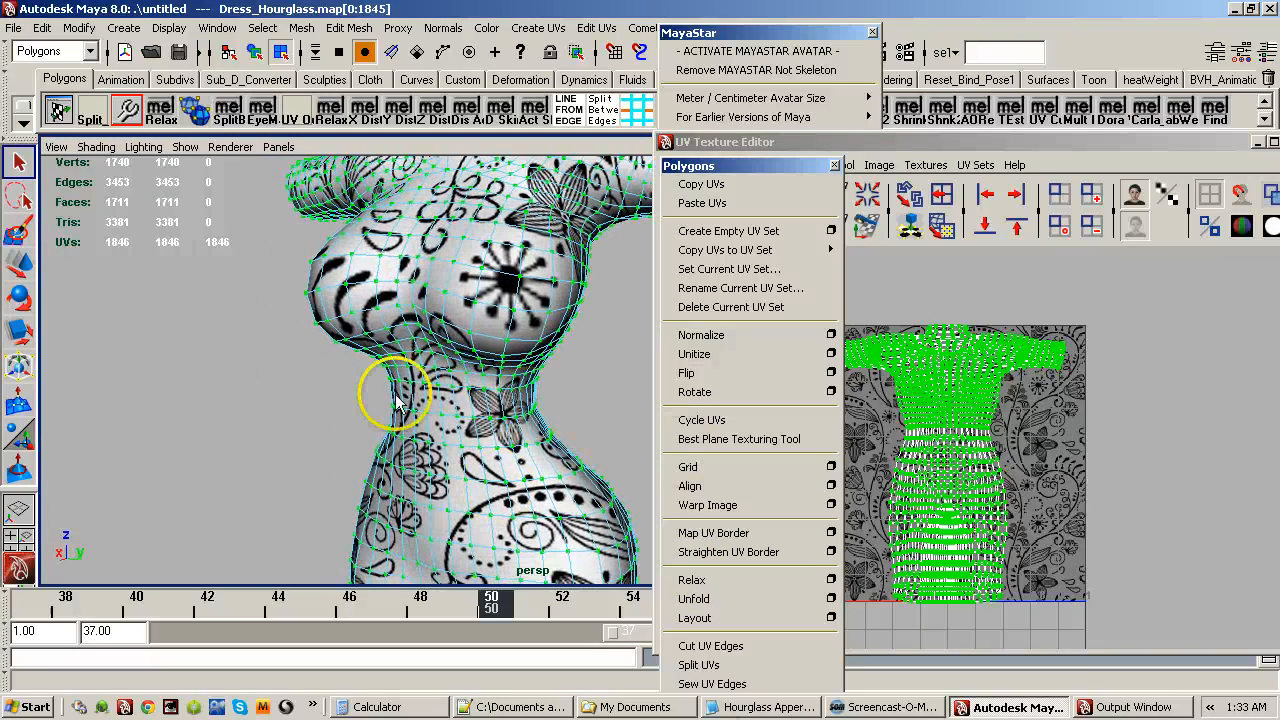
alt+right_drag(429, 394, 354, 354)
alt+drag(354, 354, 545, 392)
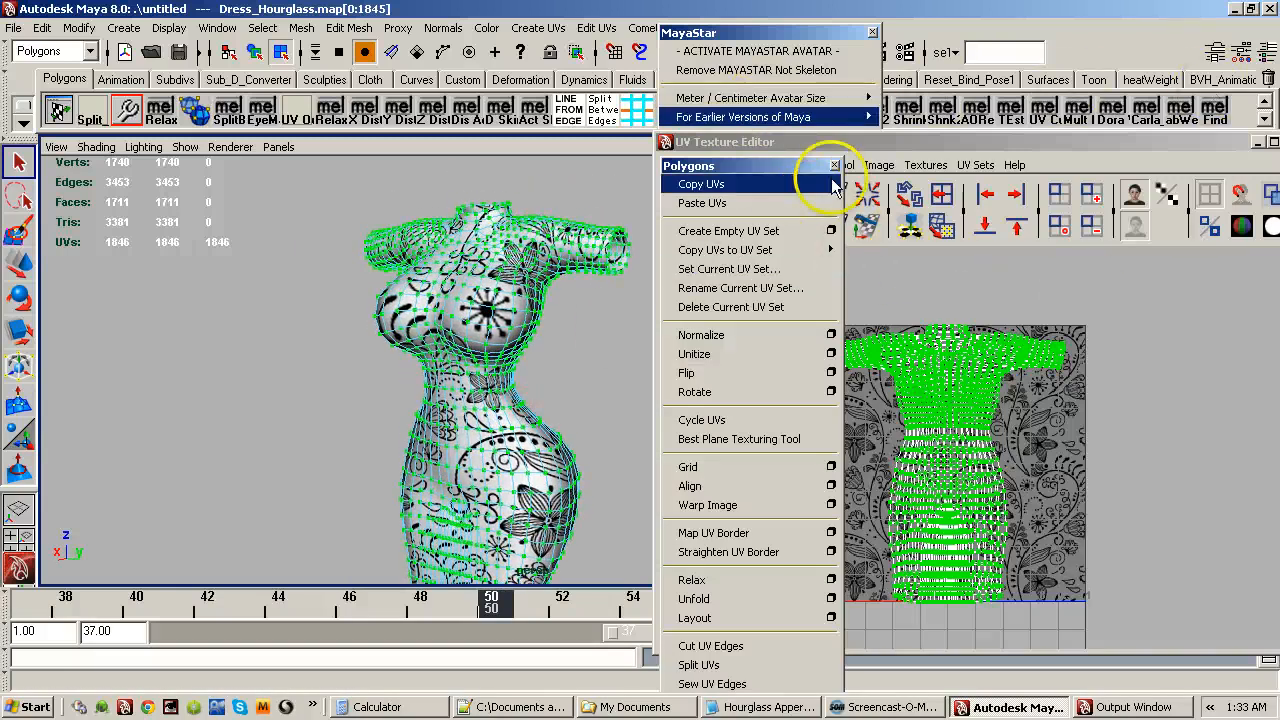
Put the UV Texture Editor aside and apply the Hourglass body type to the avatar.
click(931, 144)
click(1258, 142)
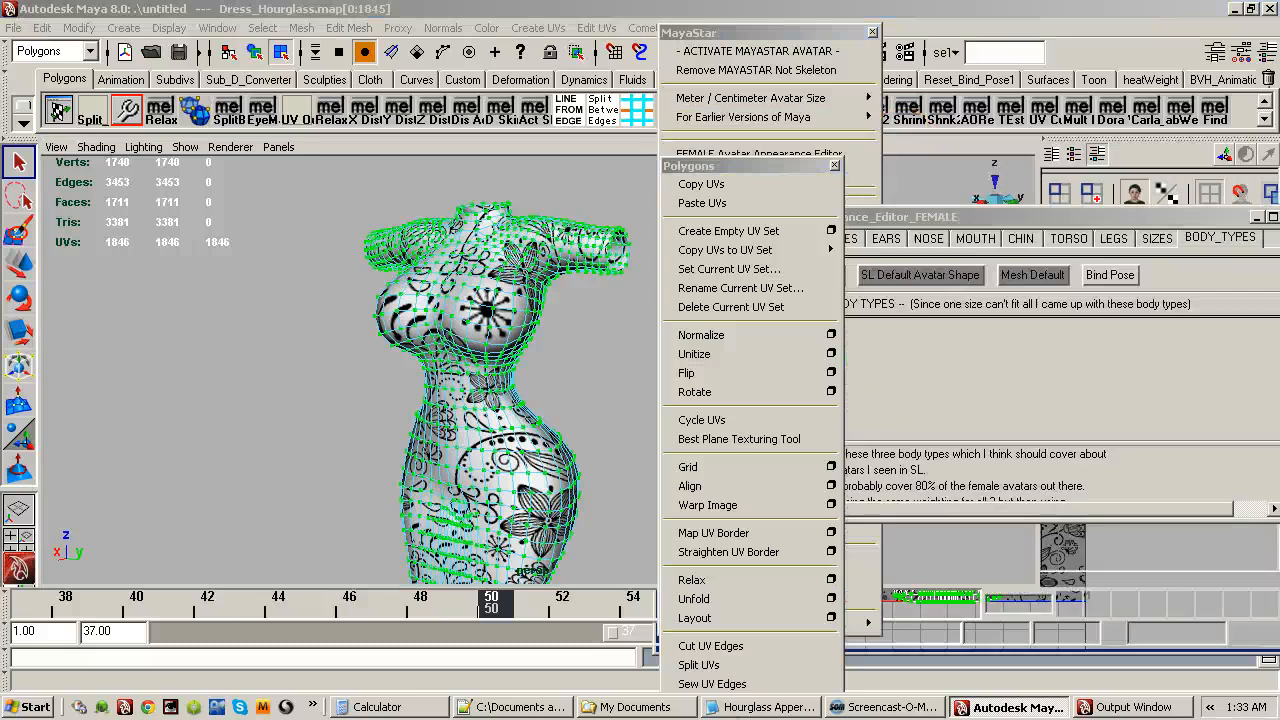
click(1077, 214)
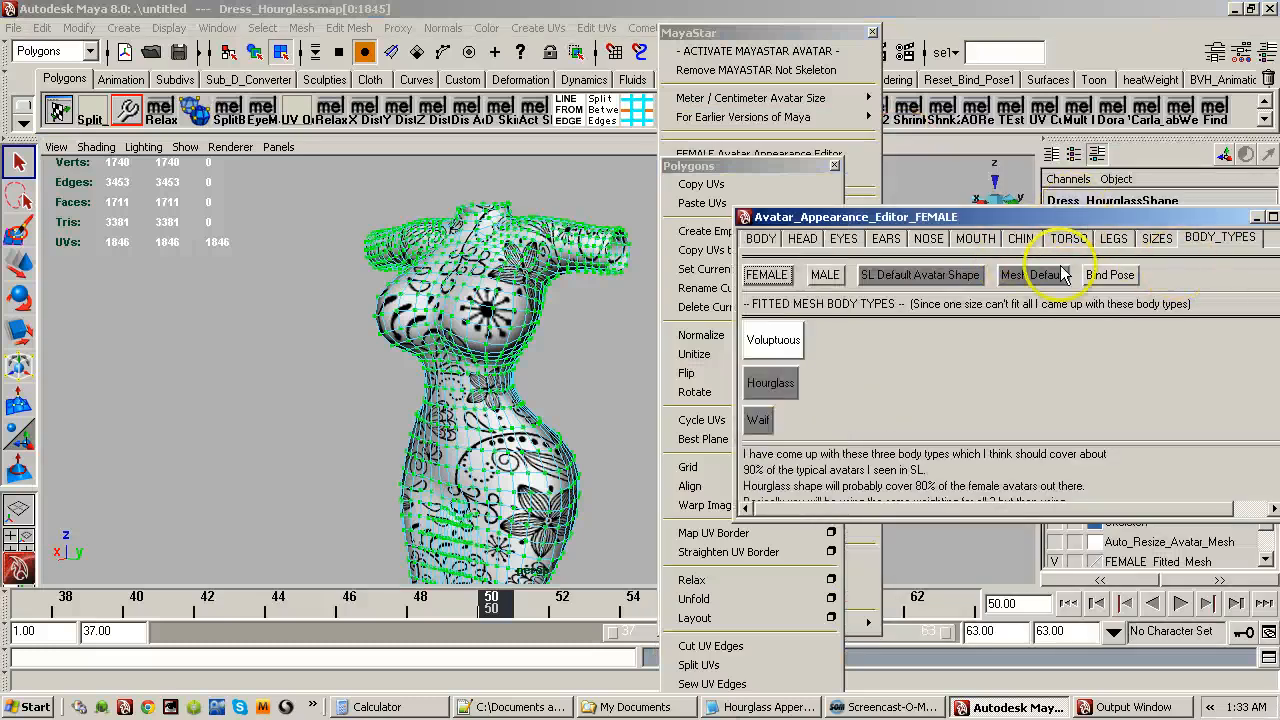
click(771, 388)
alt+right_drag(563, 448, 414, 393)
click(518, 430)
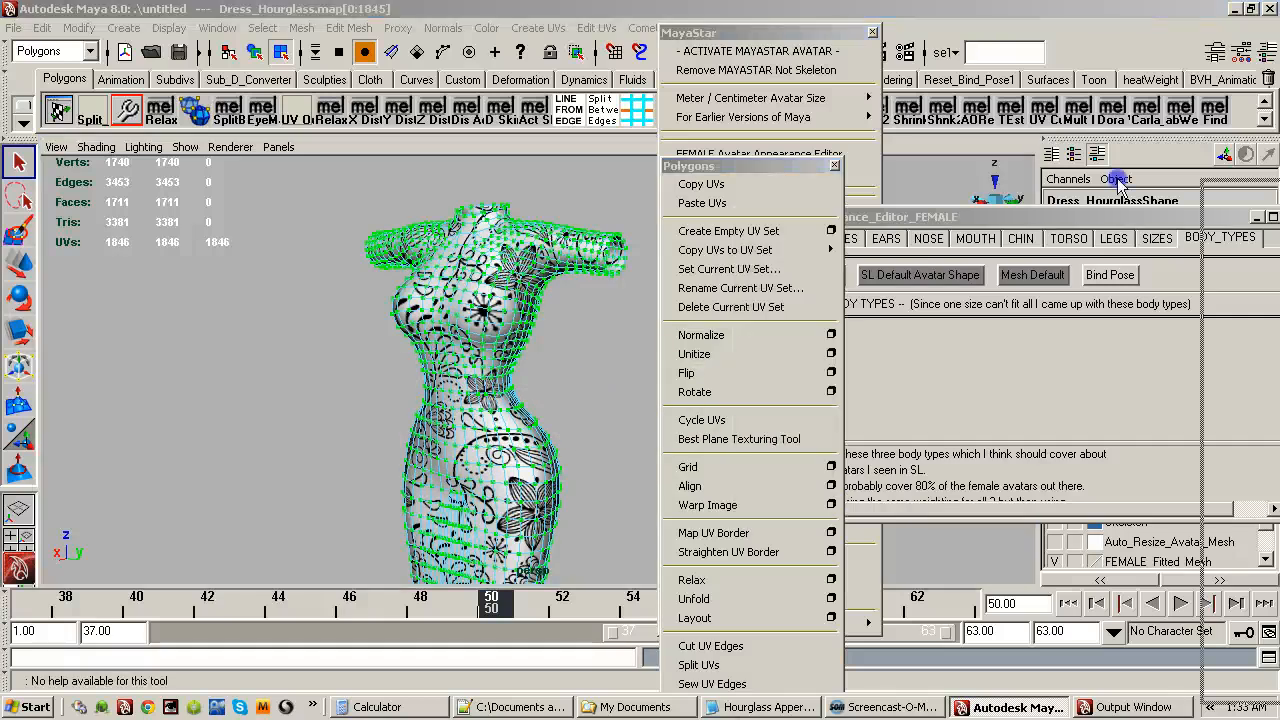
Relax the dress UVs again on the Hourglass shape and check the pattern on the bust and waist.
click(738, 290)
scroll(512, 337, up, 4)
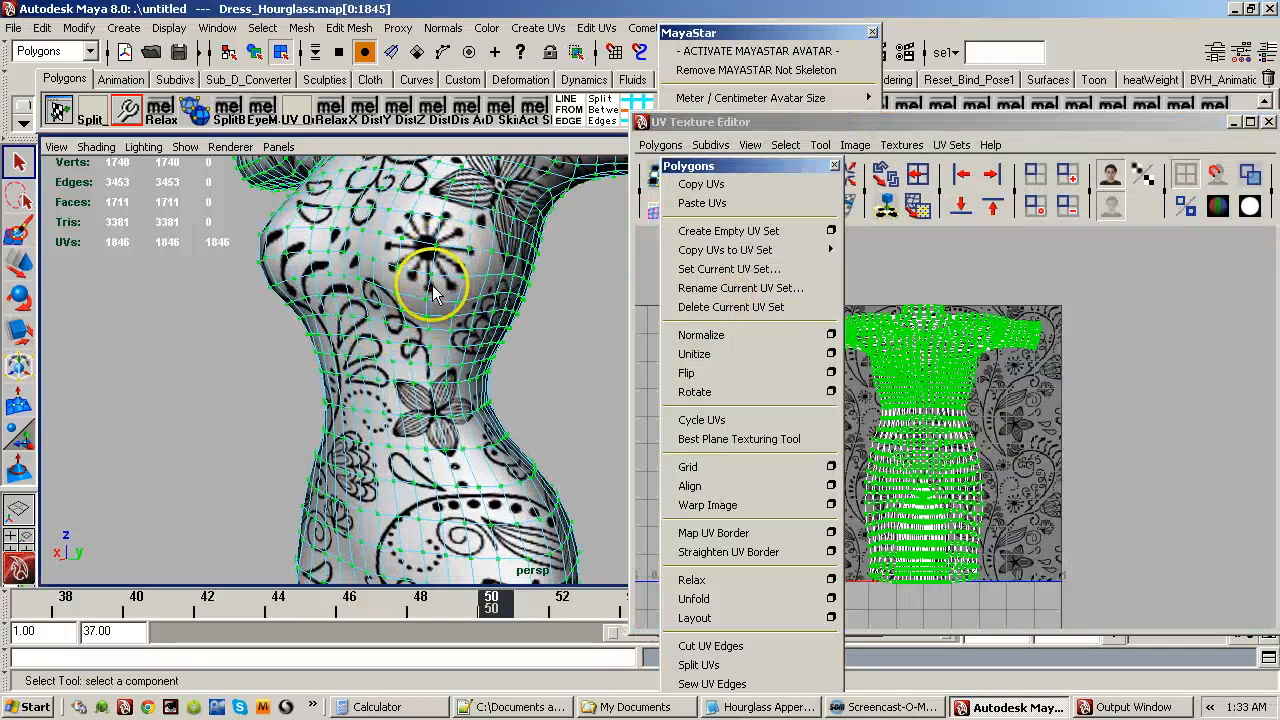
click(696, 586)
alt+drag(560, 470, 466, 398)
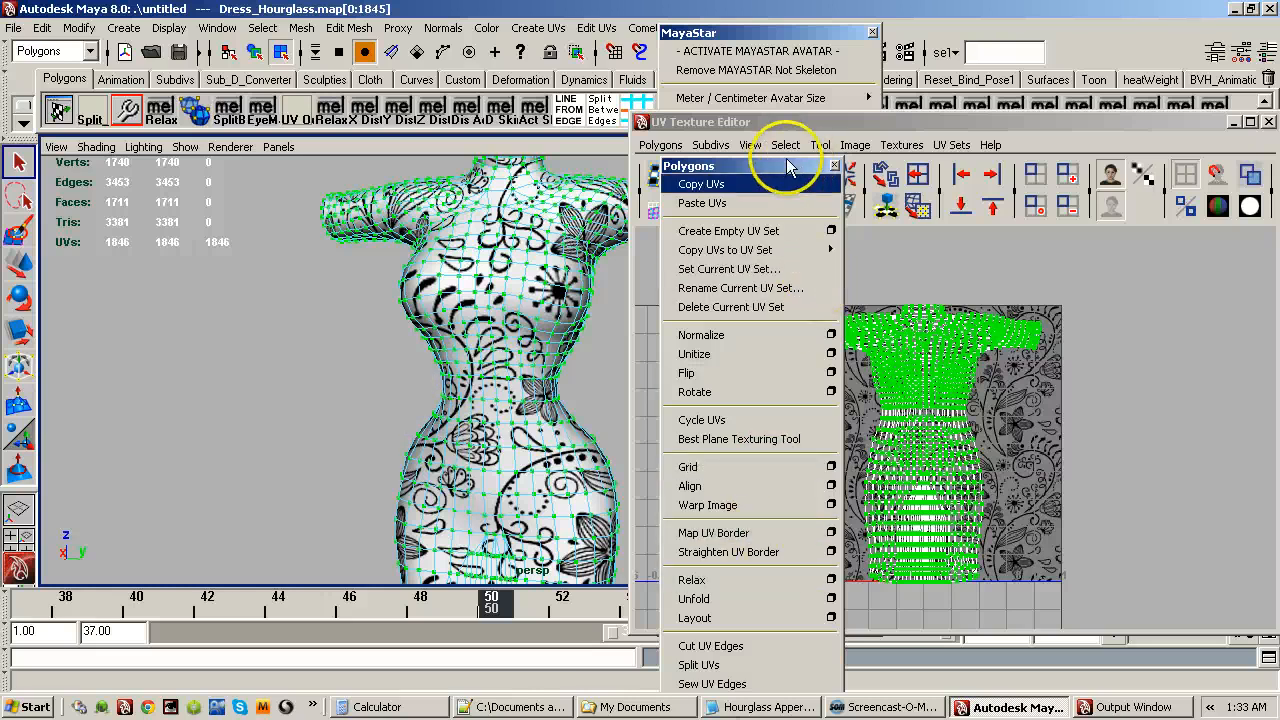
Move the UV windows aside, apply the Waif body type and inspect the pattern on the bust, waist and hips.
drag(777, 165, 1104, 334)
click(1166, 216)
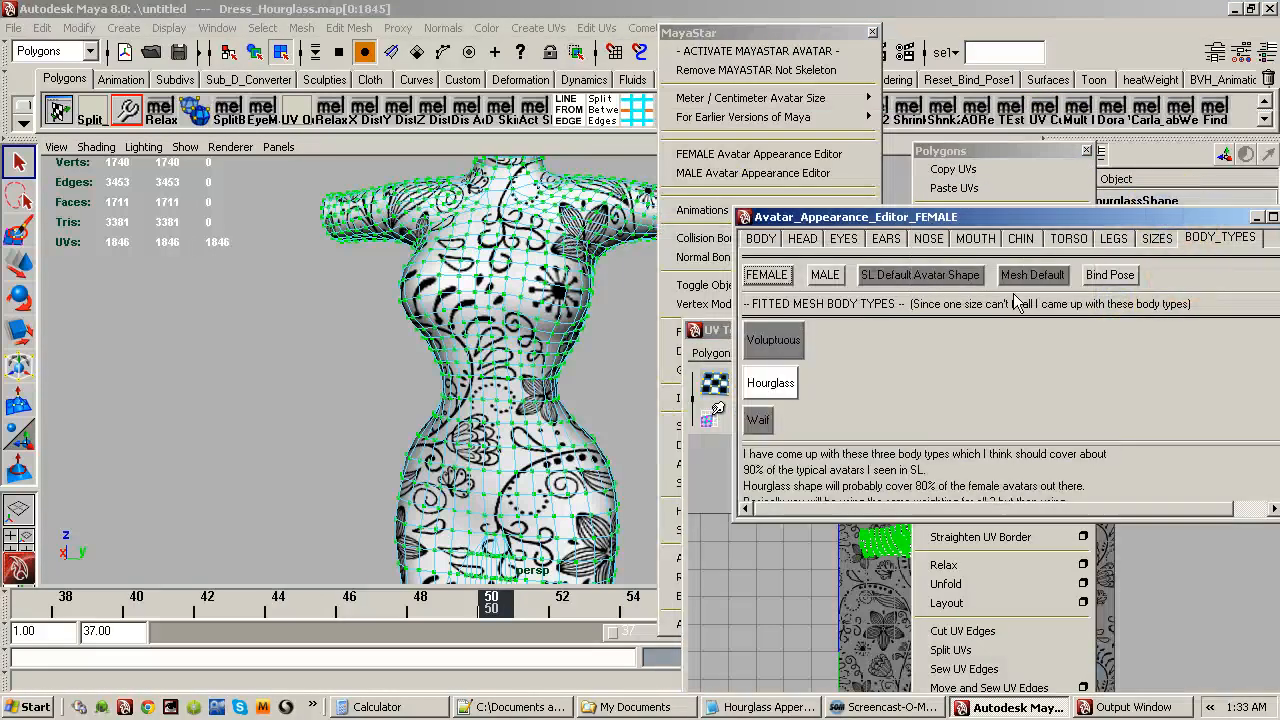
click(764, 419)
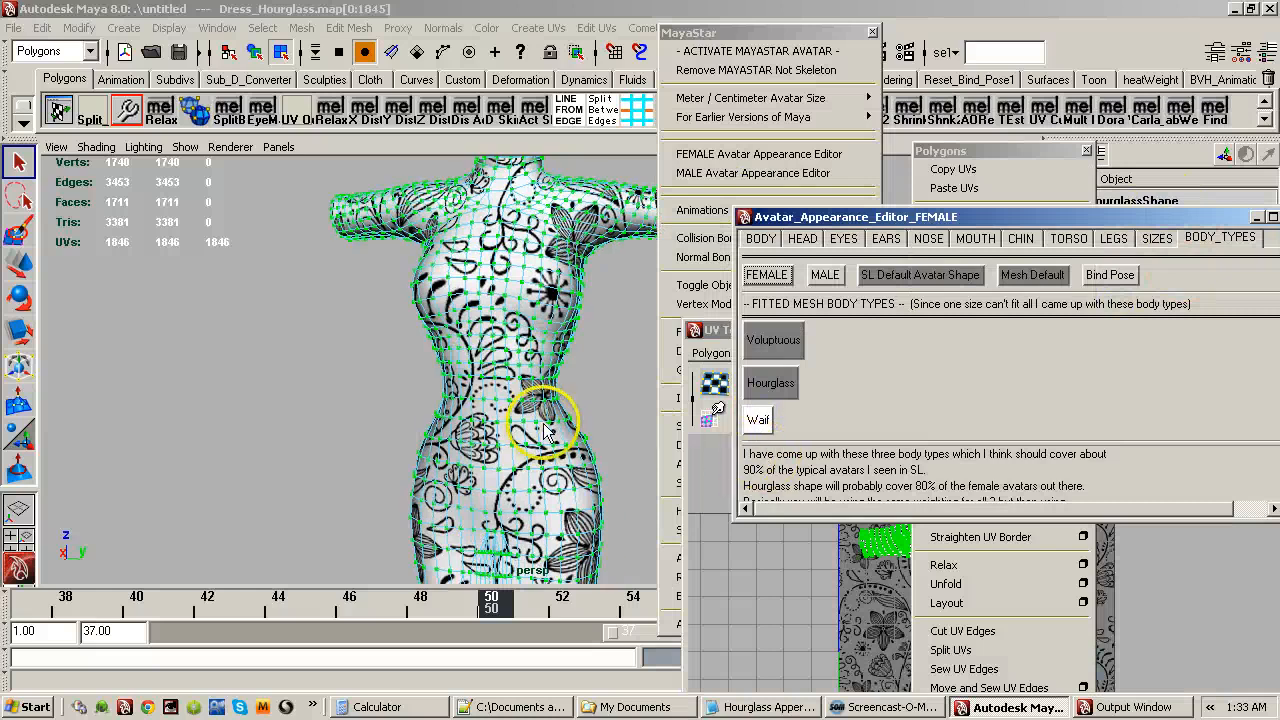
click(545, 432)
alt+drag(545, 432, 576, 410)
alt+right_drag(576, 410, 418, 392)
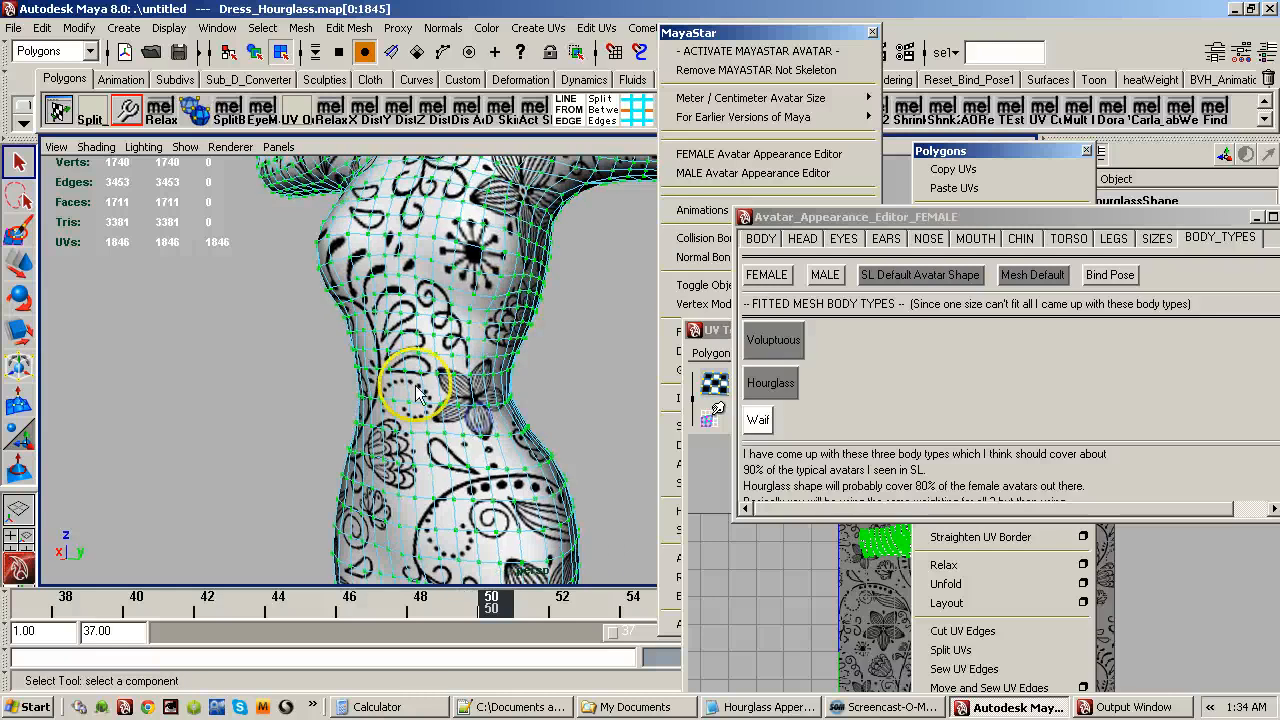
alt+drag(418, 392, 511, 341)
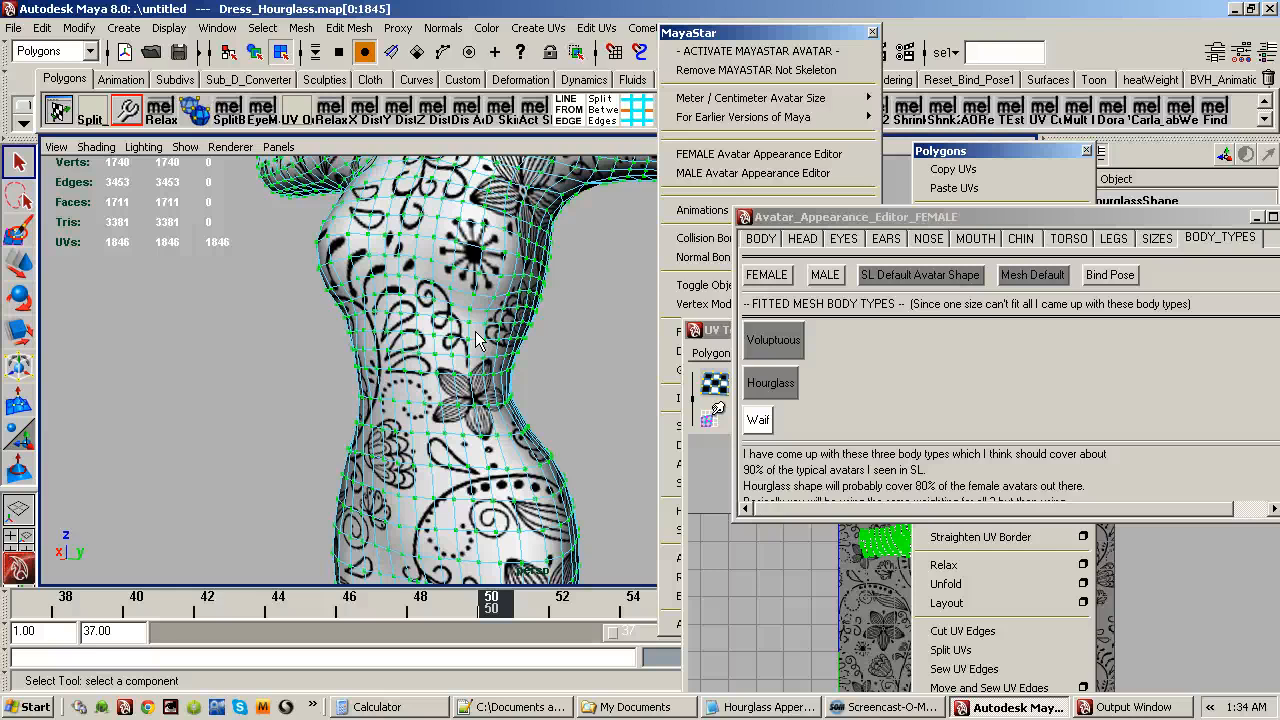
mouse_move(500, 445)
alt+mouse_down()
mouse_move(353, 432)
mouse_move(483, 436)
alt+mouse_up()
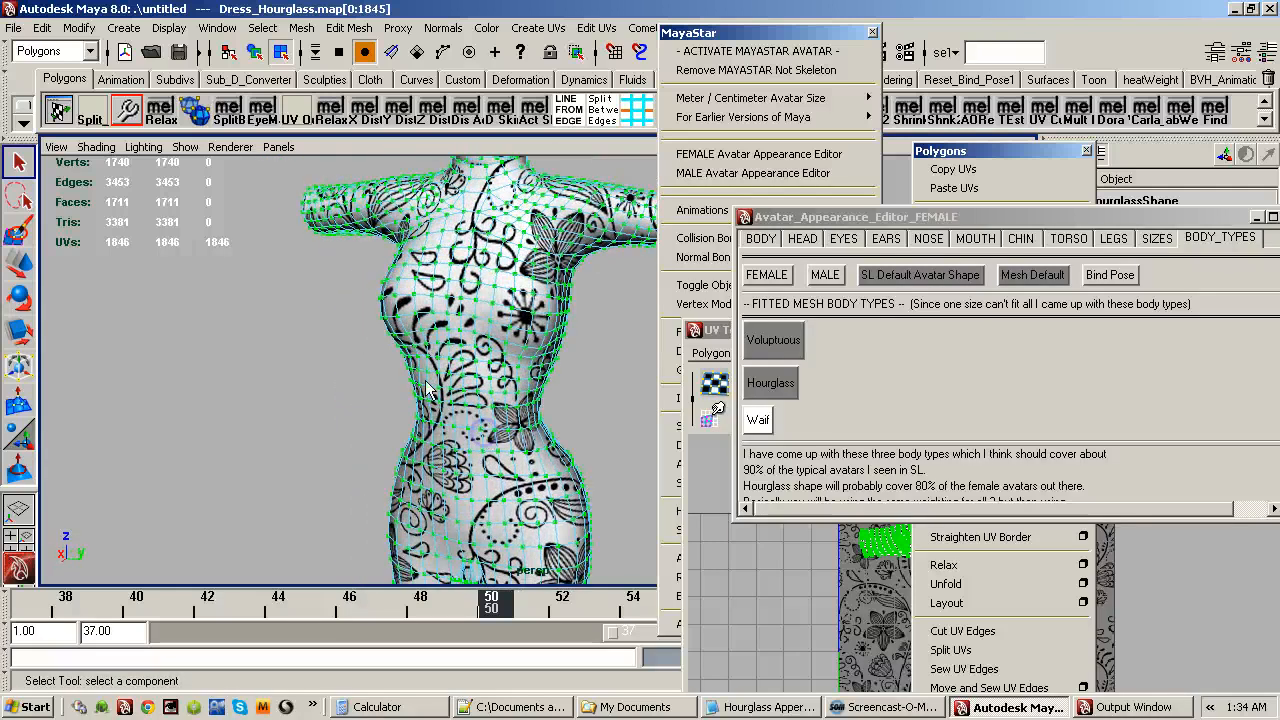
alt+drag(459, 373, 463, 329)
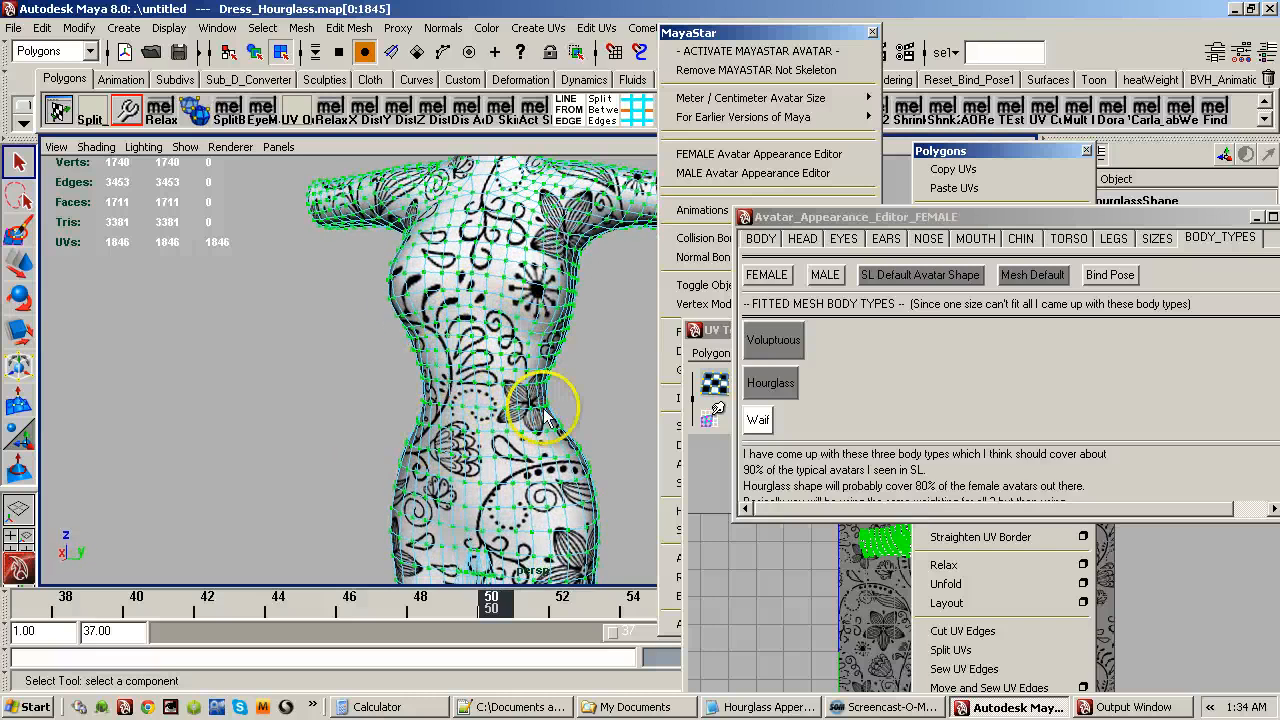
Bring the UV Texture Editor forward and relax the selected dress UVs on the Waif shape.
double_click(712, 340)
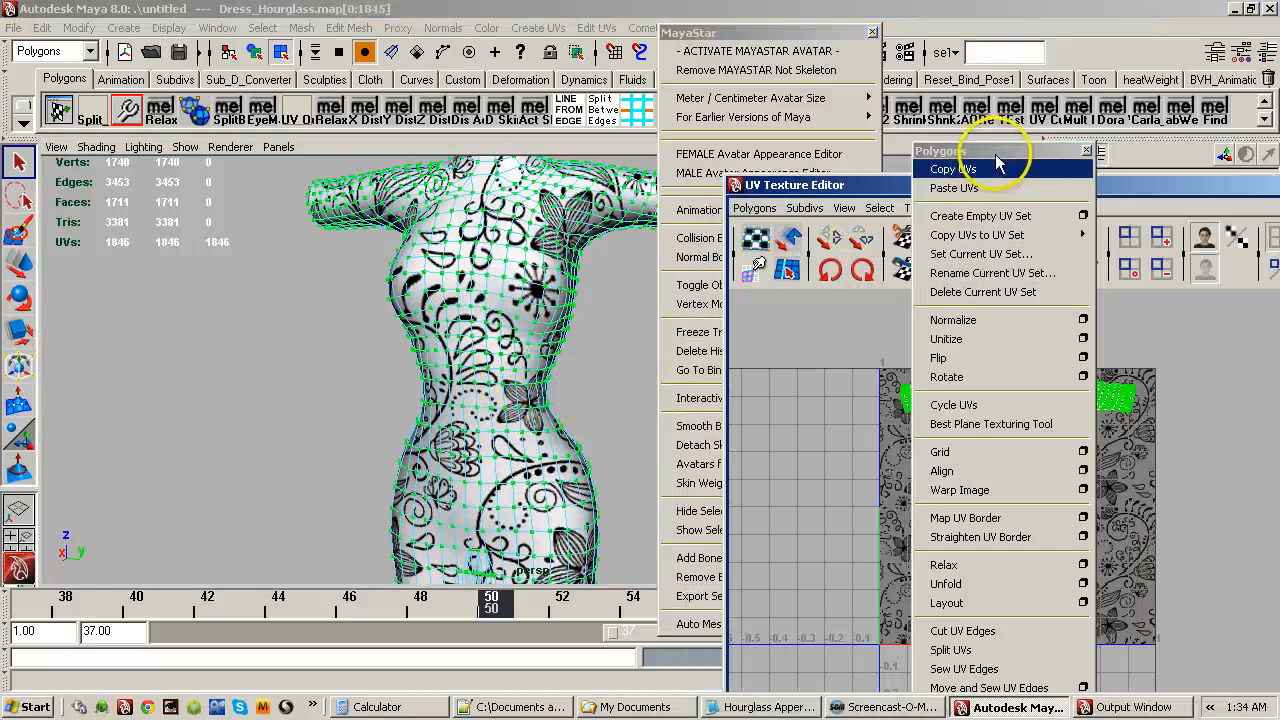
drag(1000, 150, 816, 132)
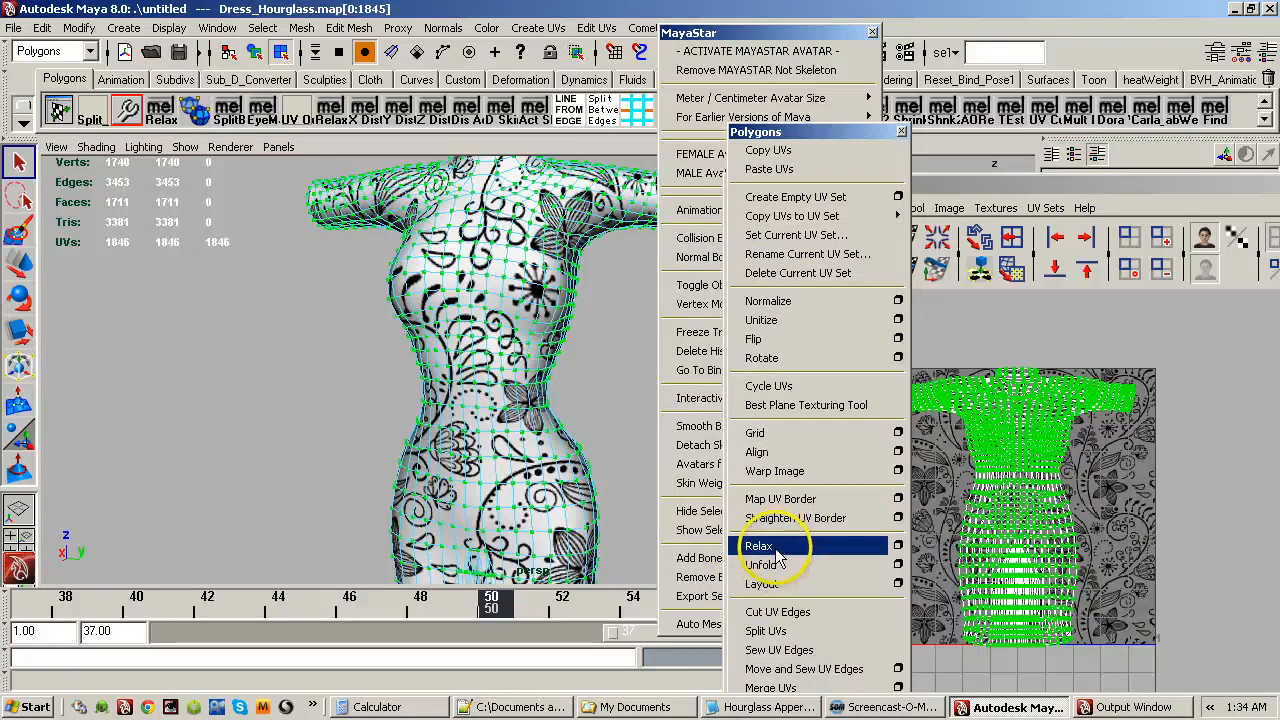
click(777, 549)
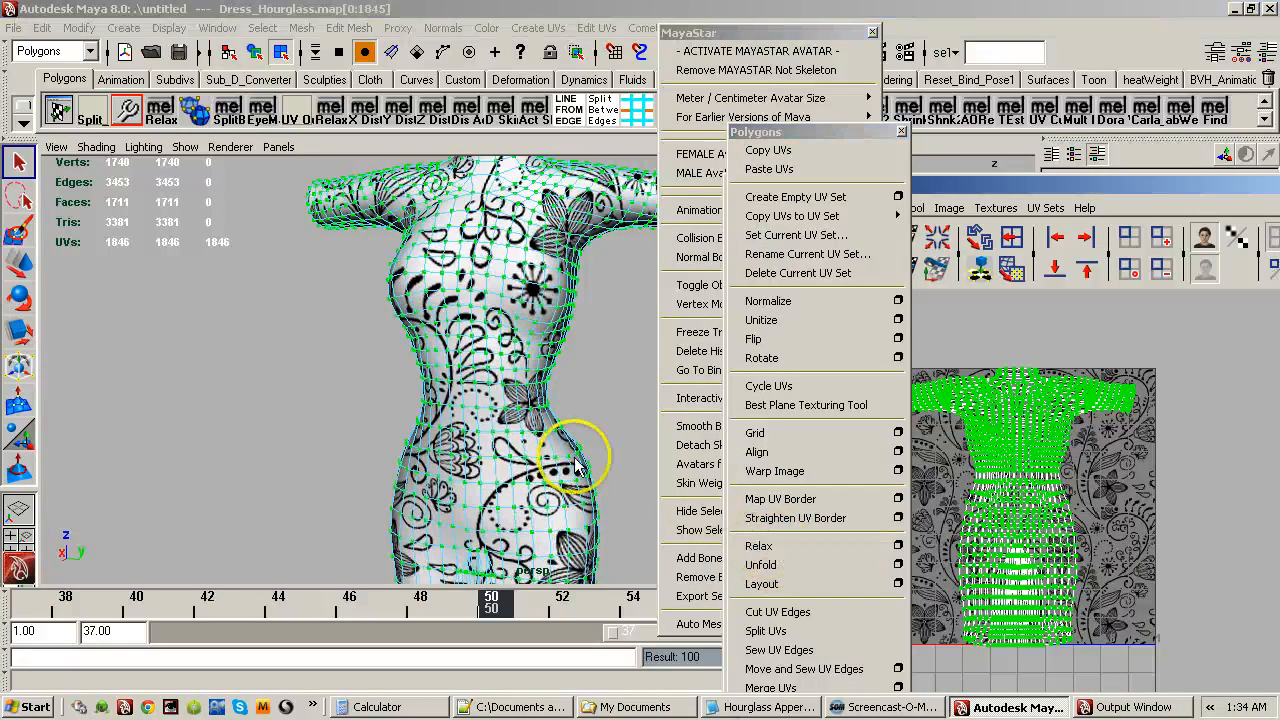
alt+drag(575, 457, 488, 362)
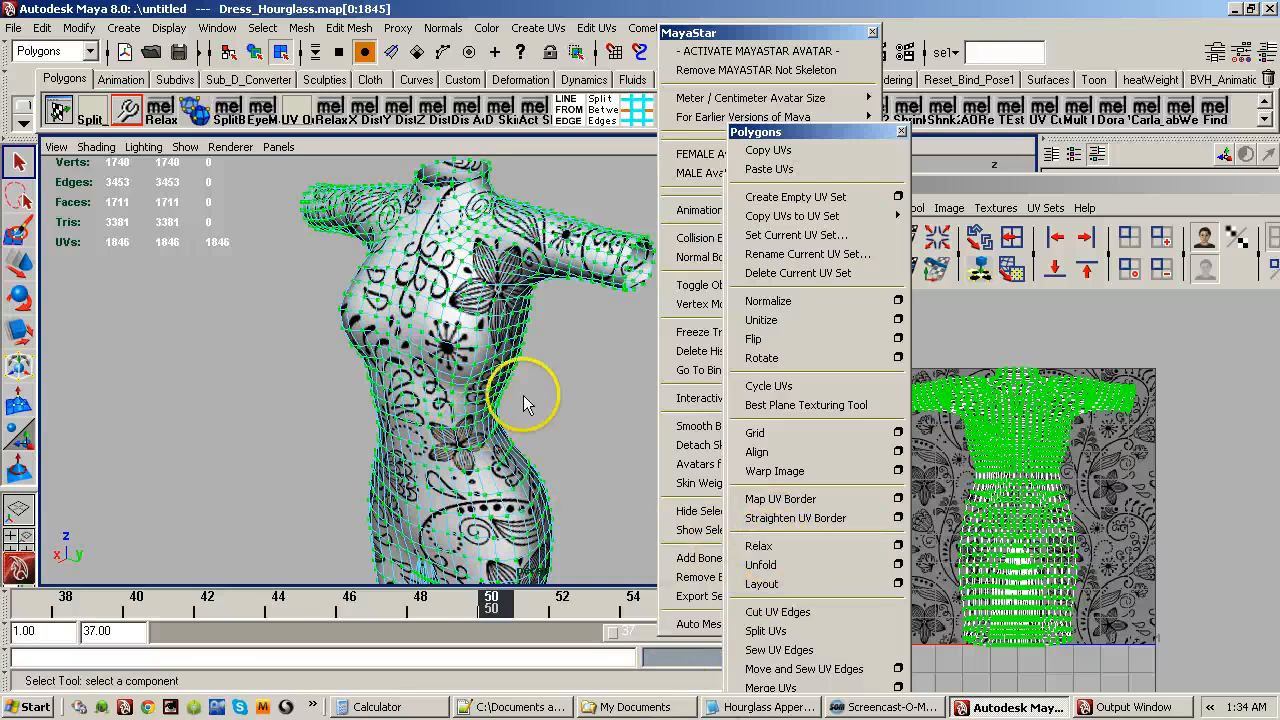
Inspect the relaxed pattern around the whole dress and open the Relax UVs options.
alt+drag(520, 391, 431, 374)
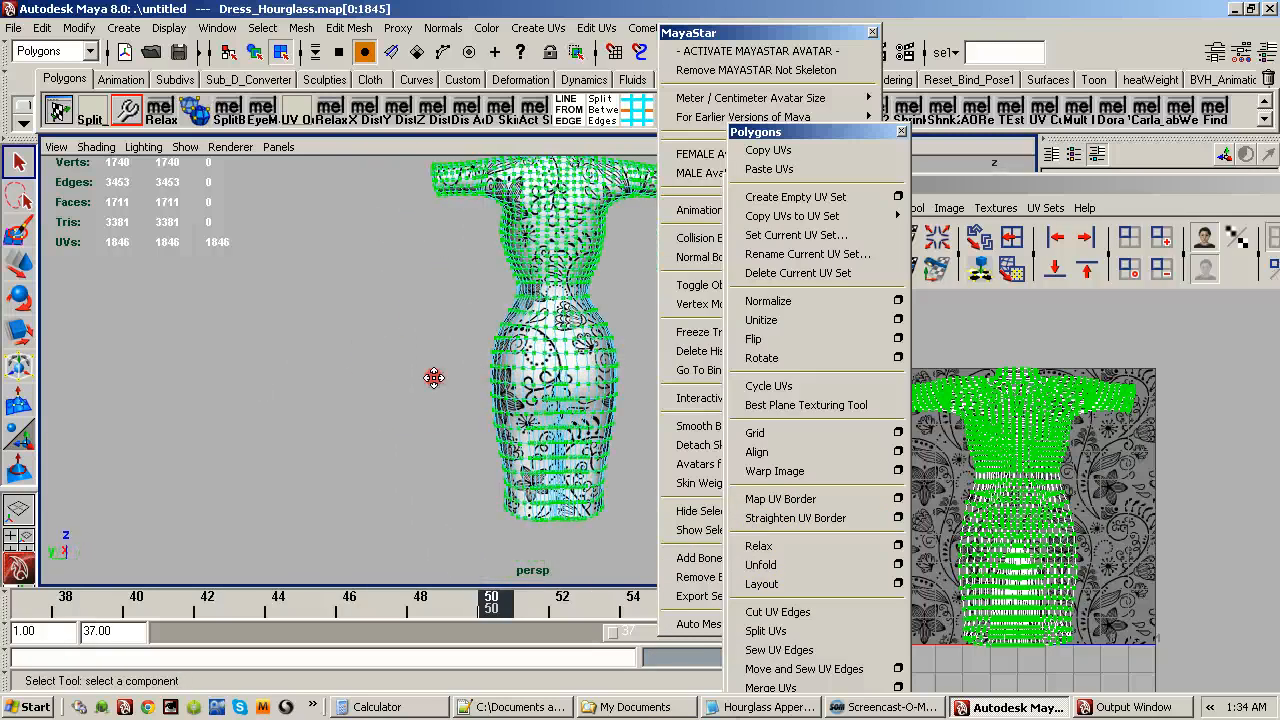
alt+right_drag(431, 374, 530, 392)
alt+drag(530, 392, 520, 420)
alt+right_drag(520, 420, 480, 400)
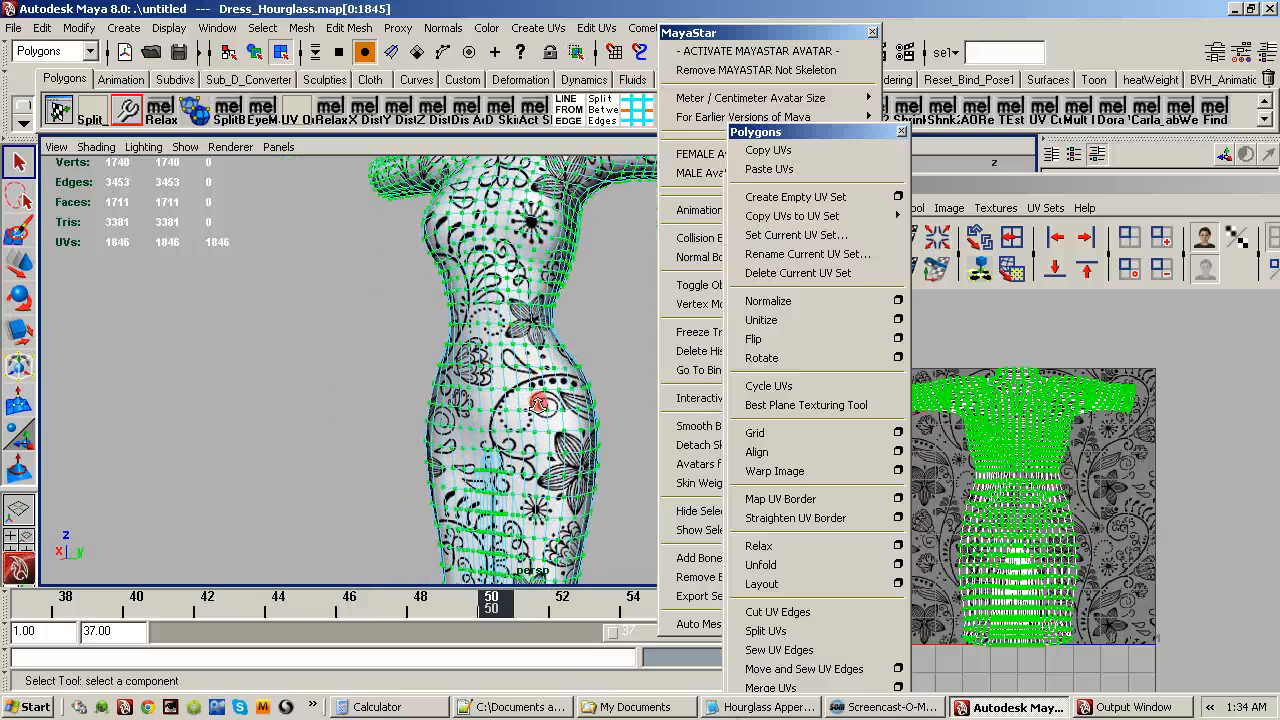
alt+drag(480, 400, 440, 395)
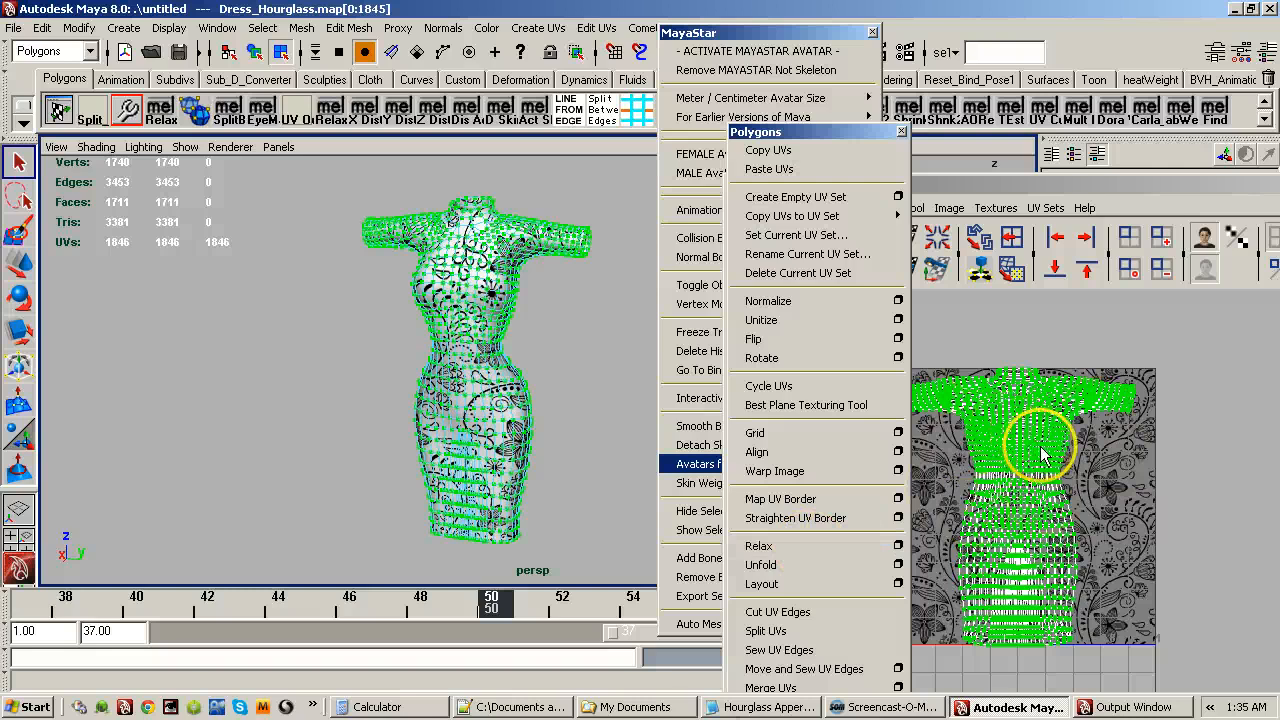
click(898, 545)
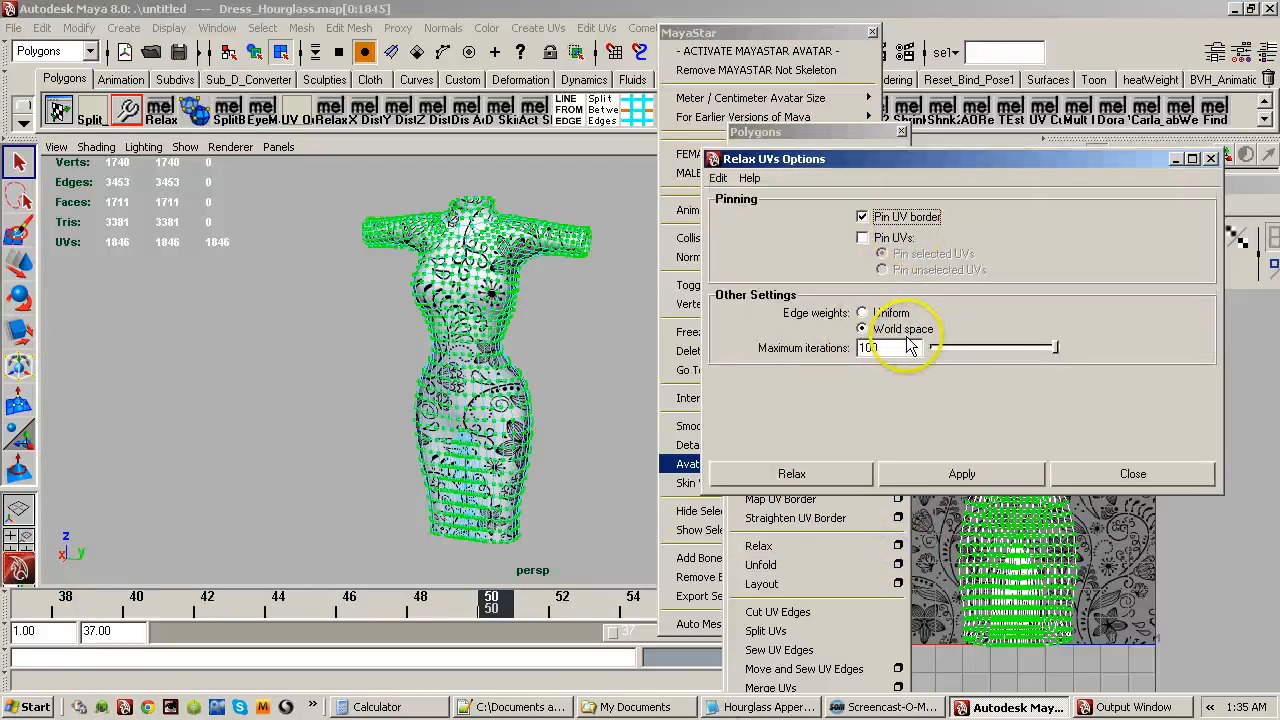
Select Dress_Hourglass, Dress_Voluptuous and FEMALE_Fitted_Mesh in turn in the Outliner and view the relaxed dress from the side and front.
click(460, 520)
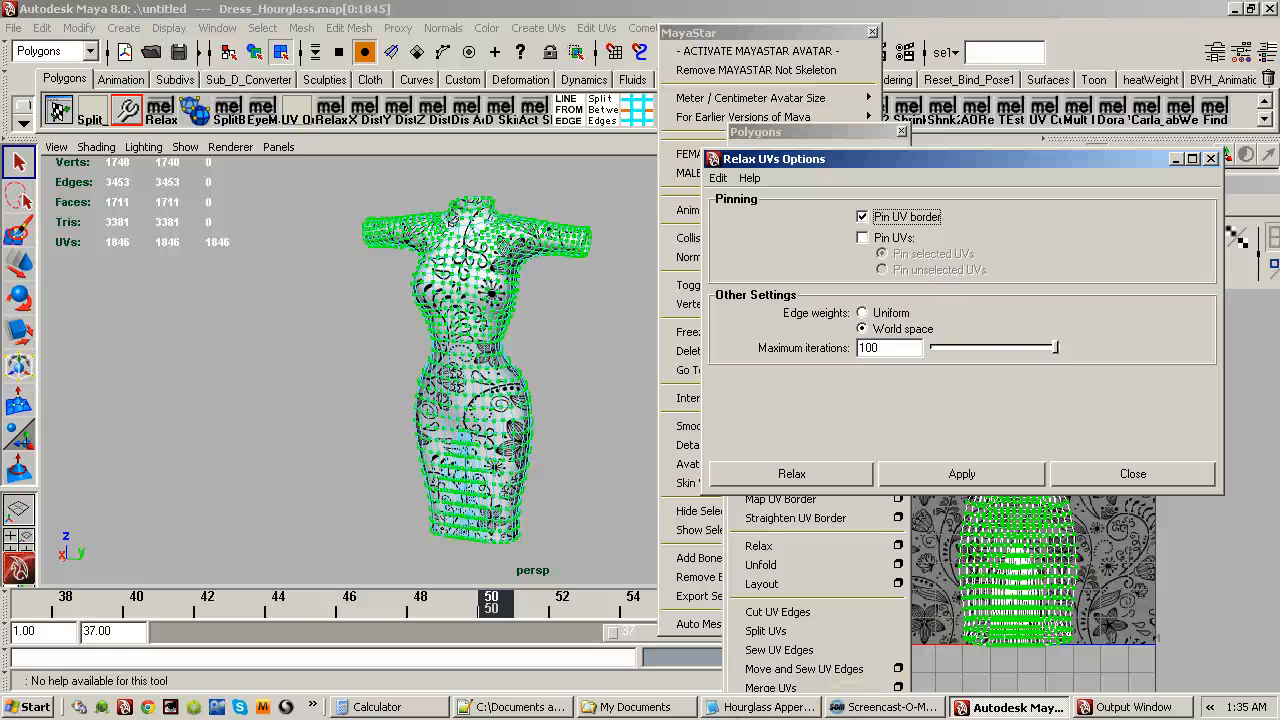
drag(851, 716, 817, 48)
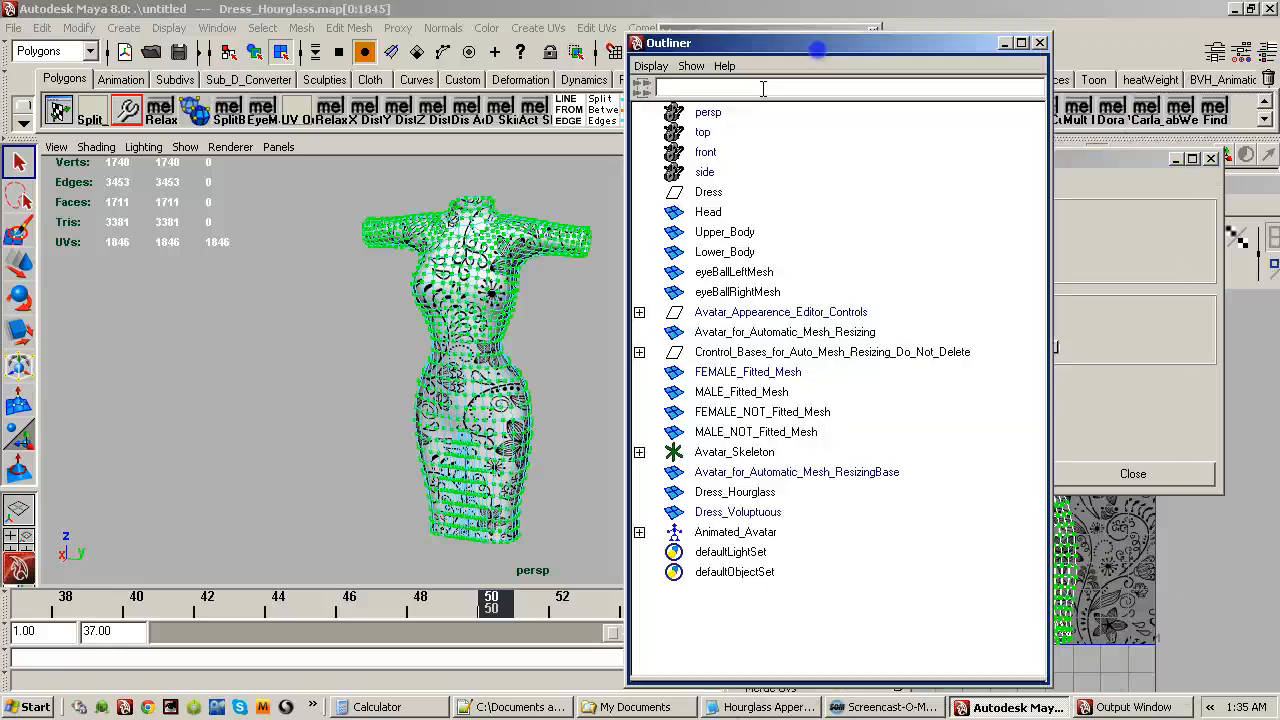
click(714, 492)
click(727, 513)
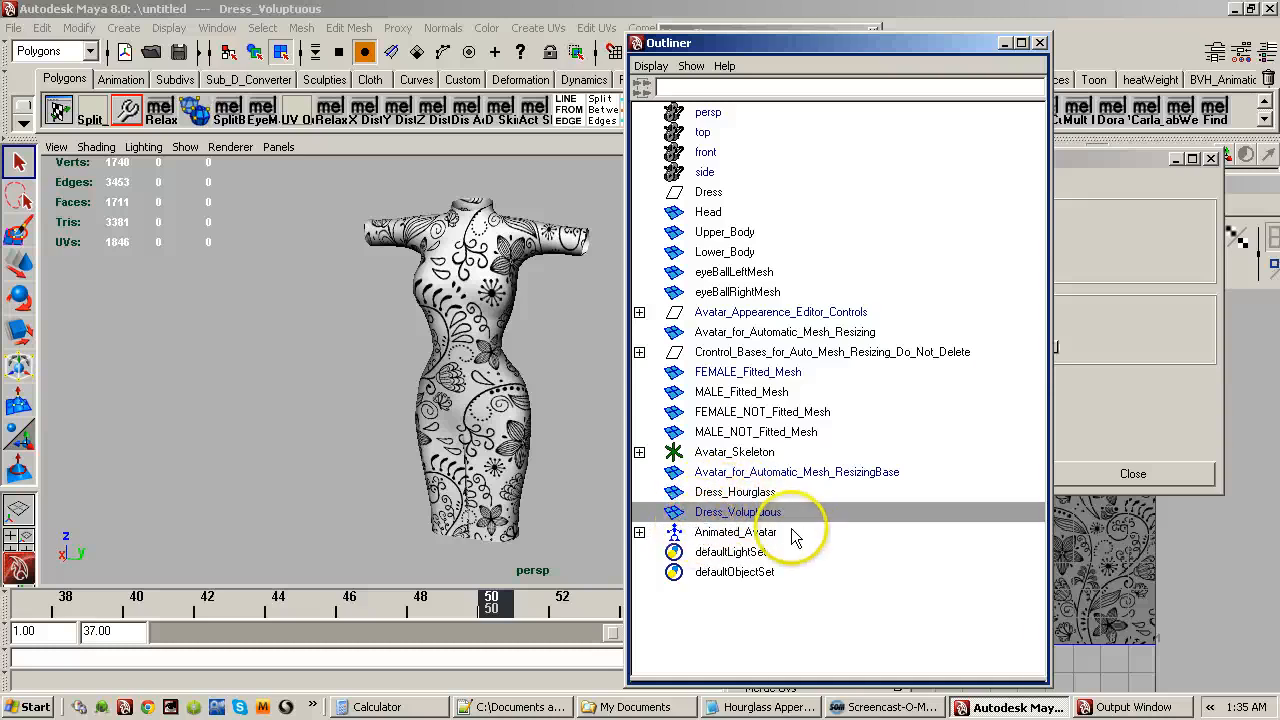
click(777, 374)
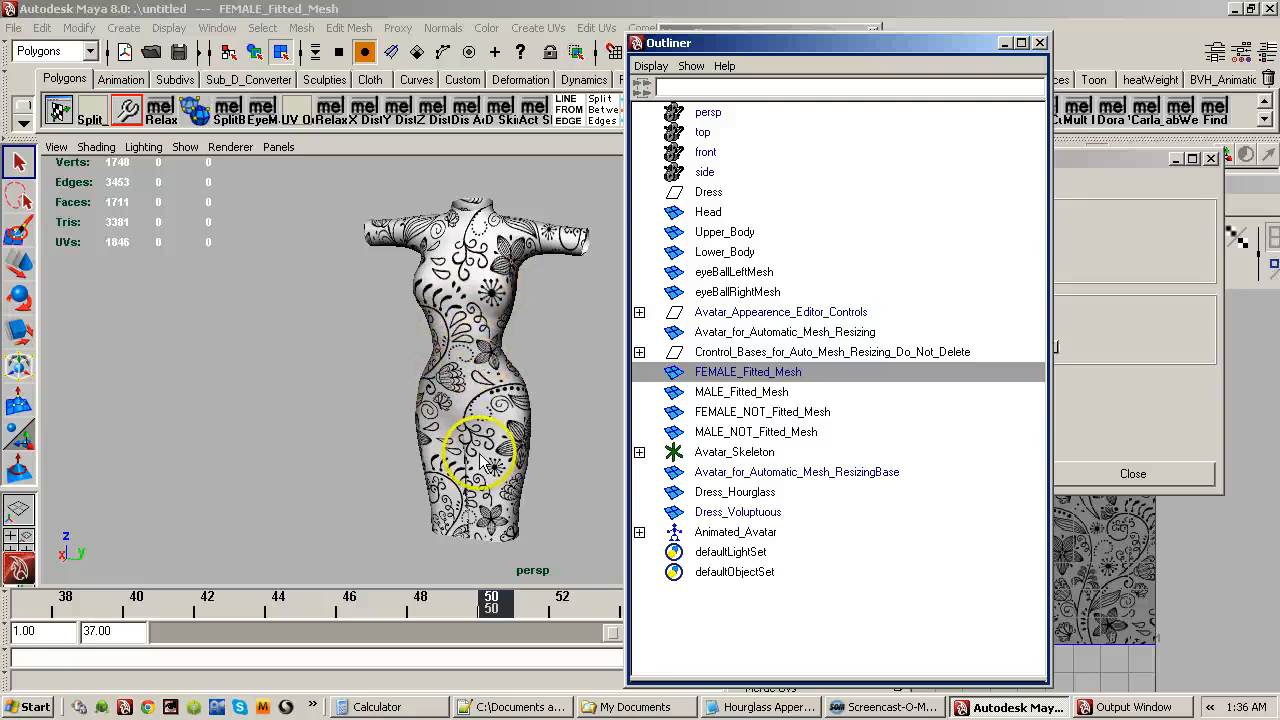
alt+drag(470, 415, 426, 430)
alt+right_drag(426, 430, 349, 427)
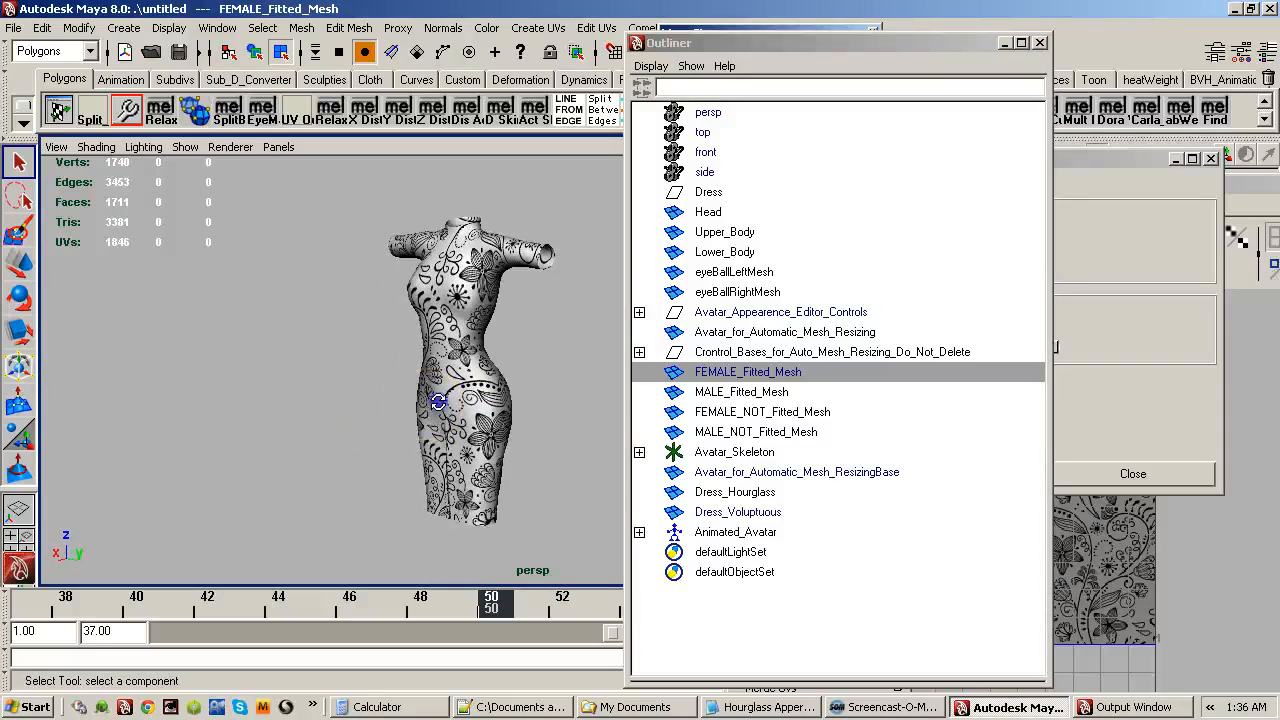
alt+drag(438, 403, 487, 398)
alt+middle_drag(487, 398, 474, 402)
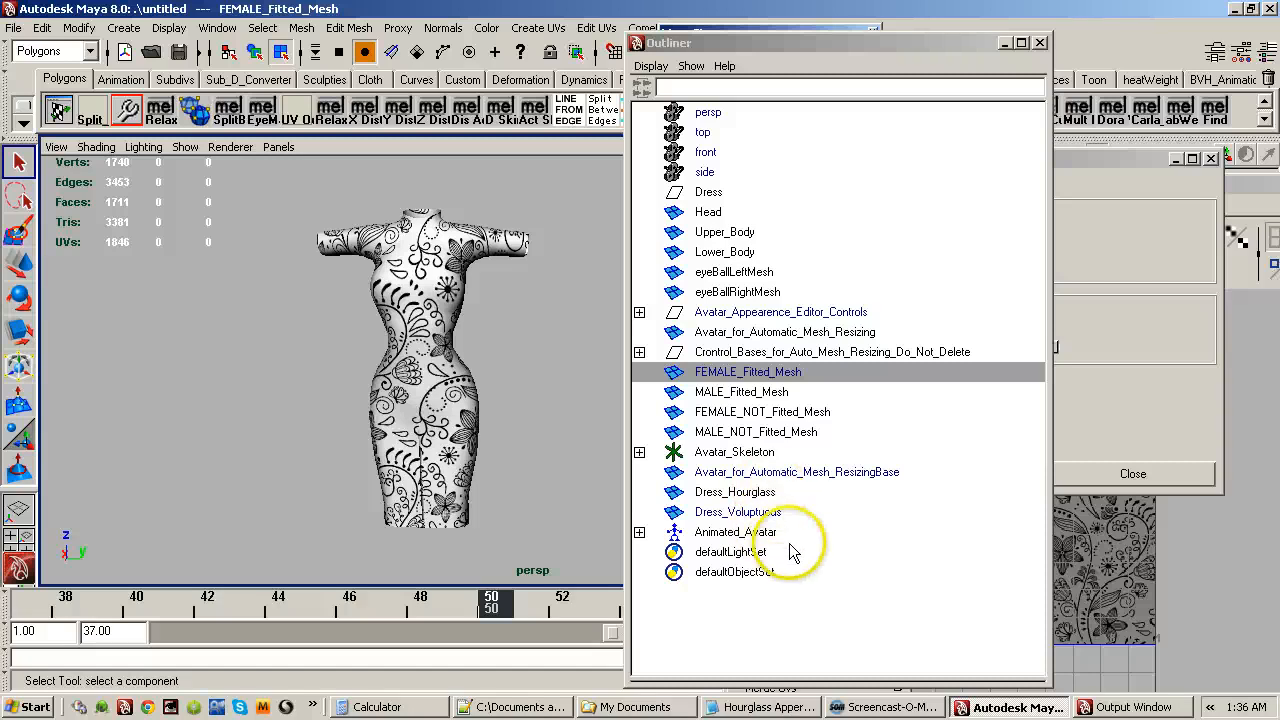
Close the Outliner, the Relax UVs options, the floating UV Polygons list and the UV Texture Editor.
click(886, 42)
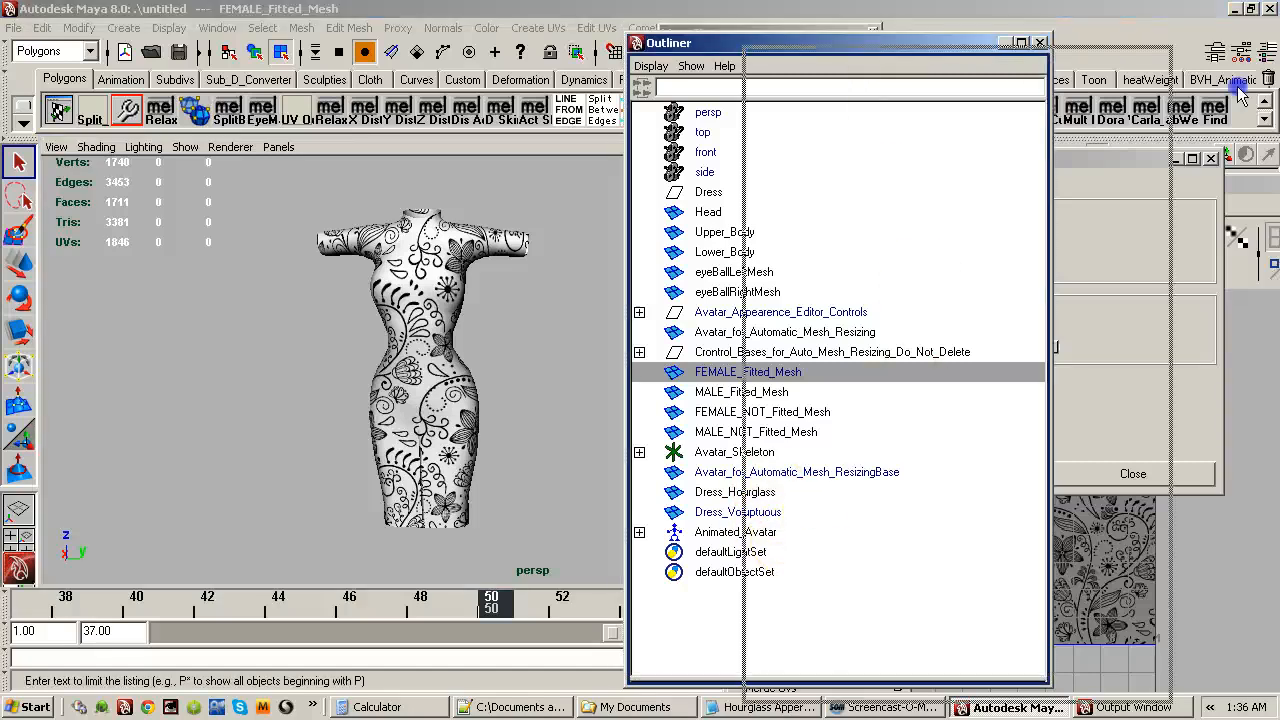
click(1040, 43)
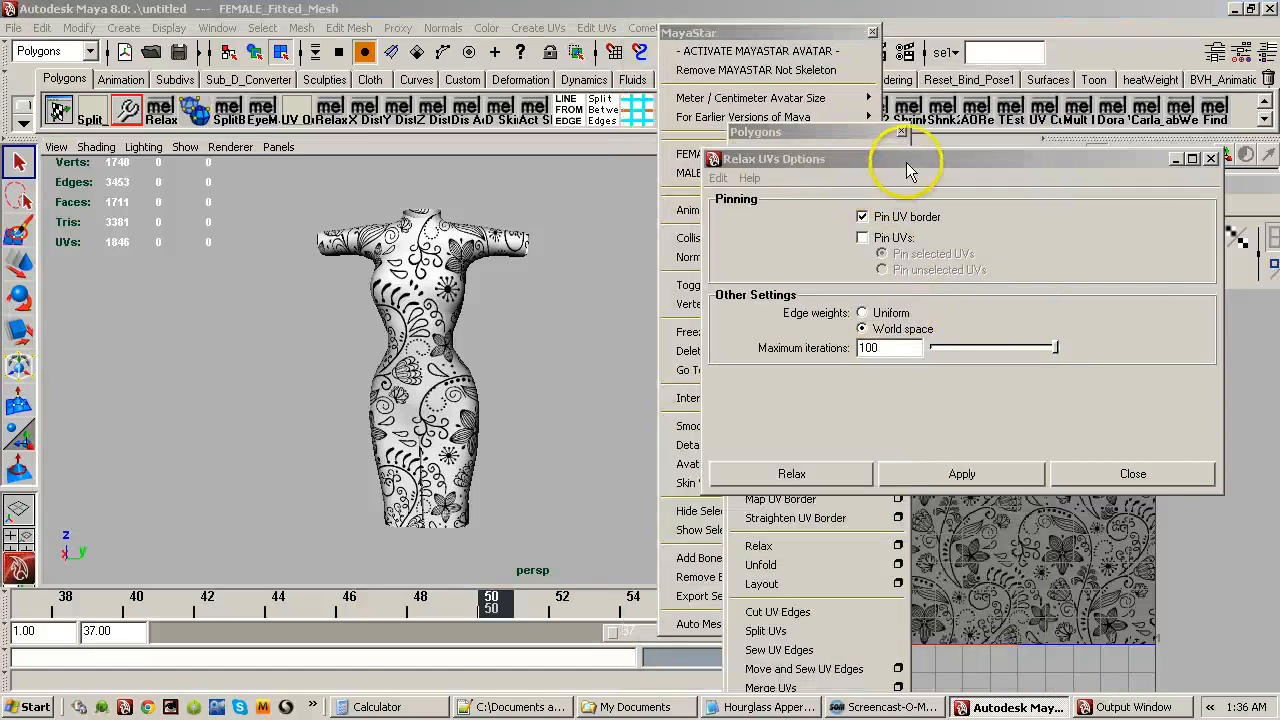
click(1210, 159)
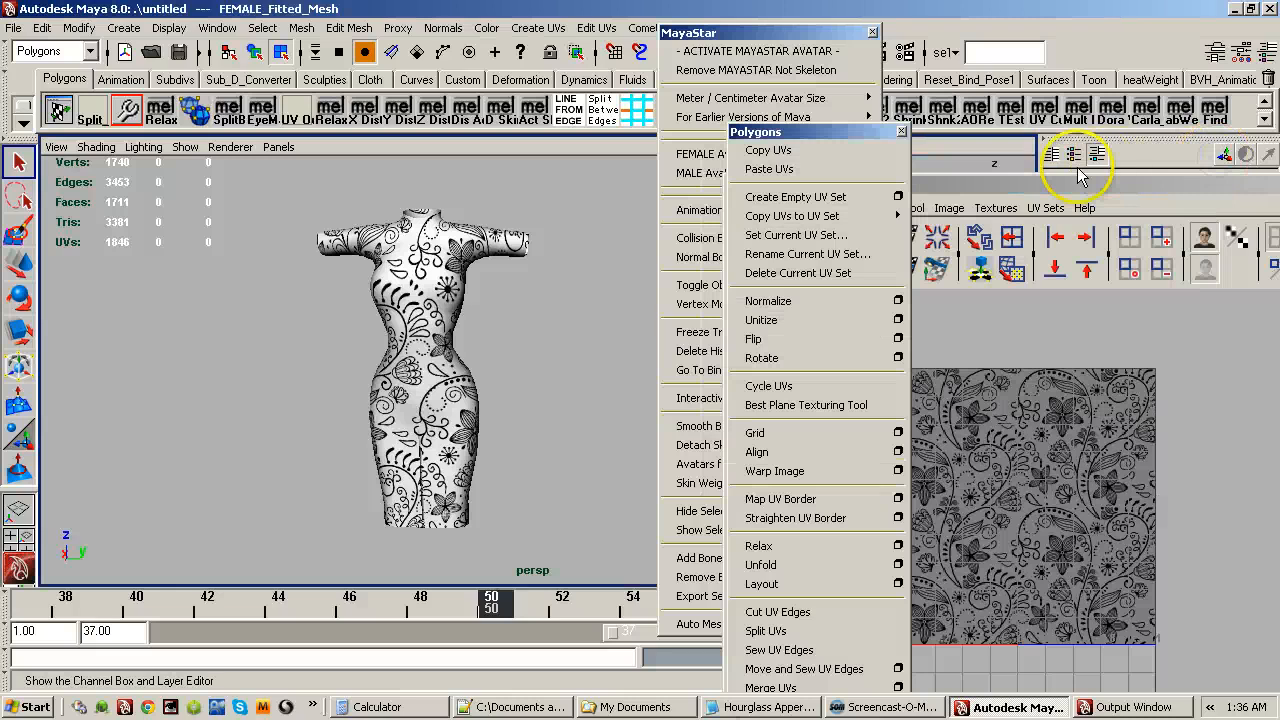
click(901, 131)
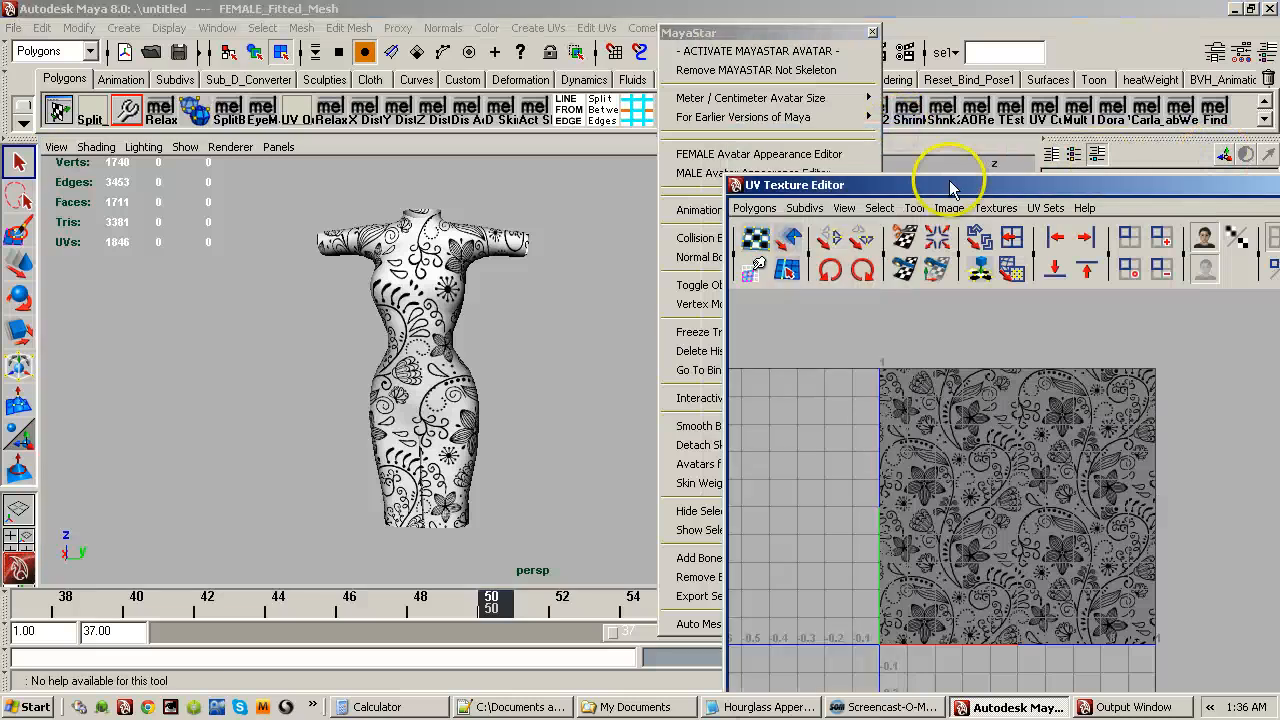
drag(951, 183, 818, 138)
click(1231, 141)
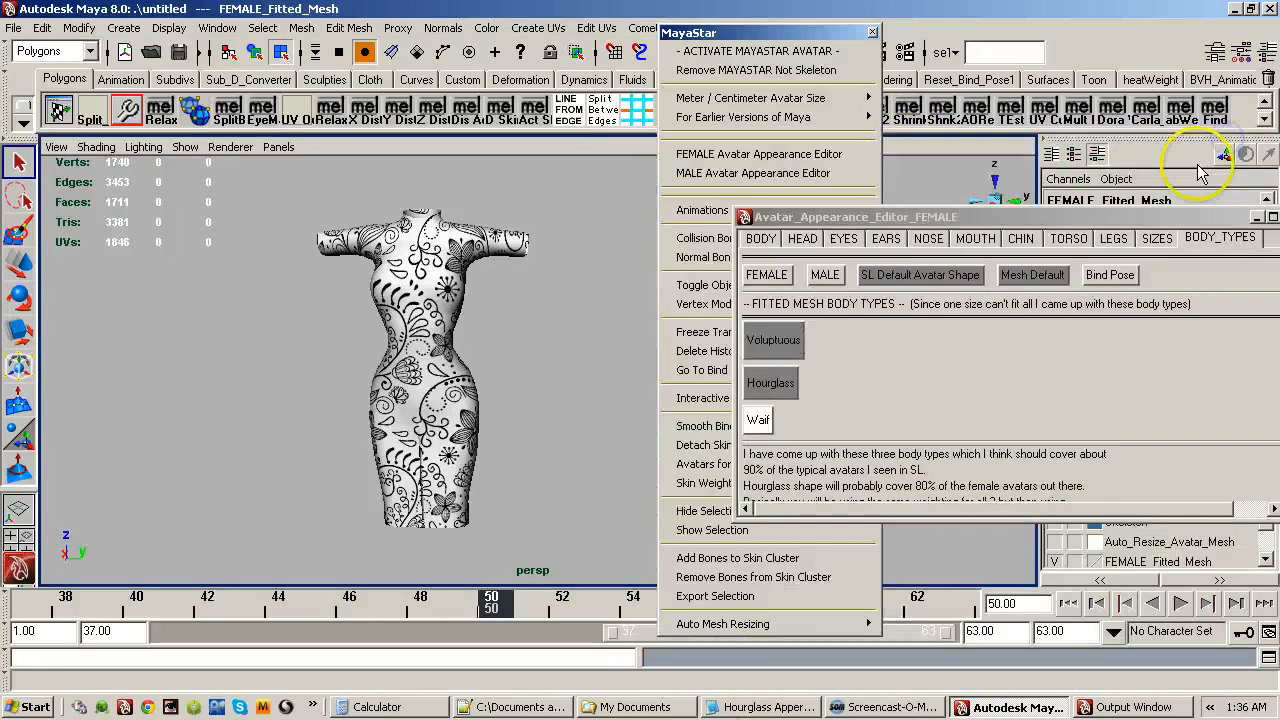
Switch the dress through the Voluptuous, Hourglass and Waif body types, comparing the relaxed pattern from the front and side.
drag(1000, 214, 886, 214)
click(688, 345)
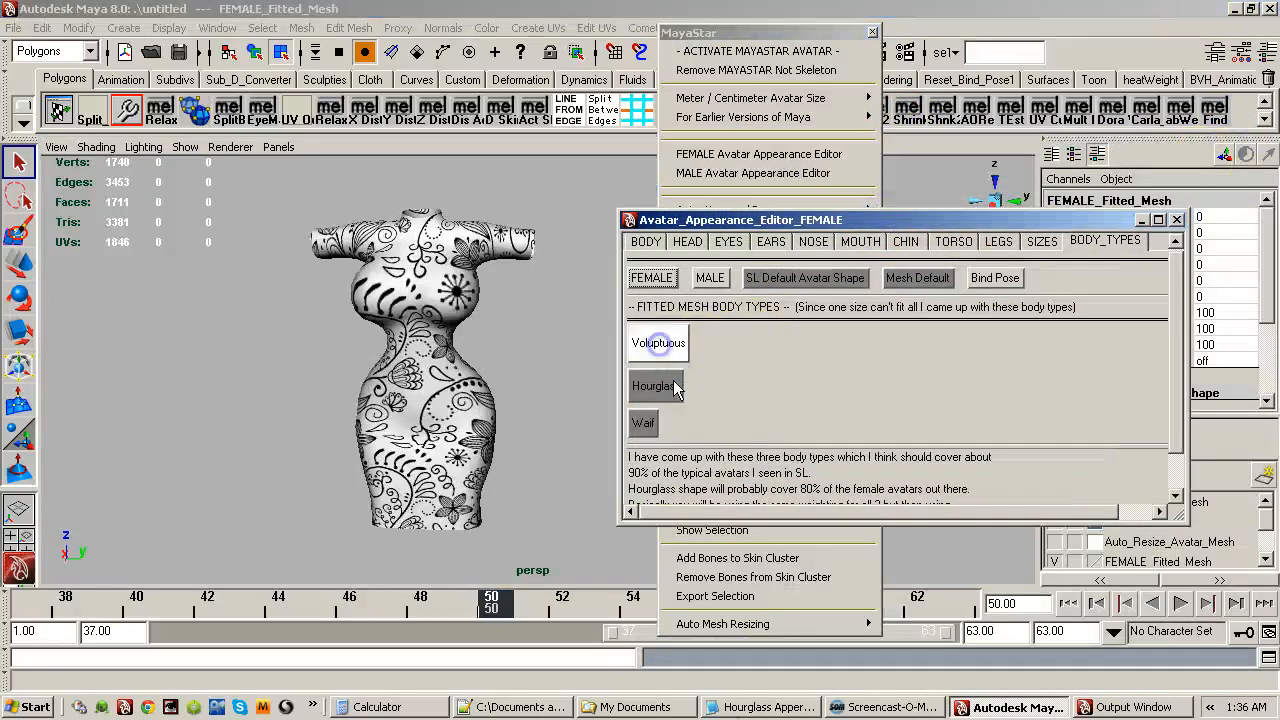
click(656, 388)
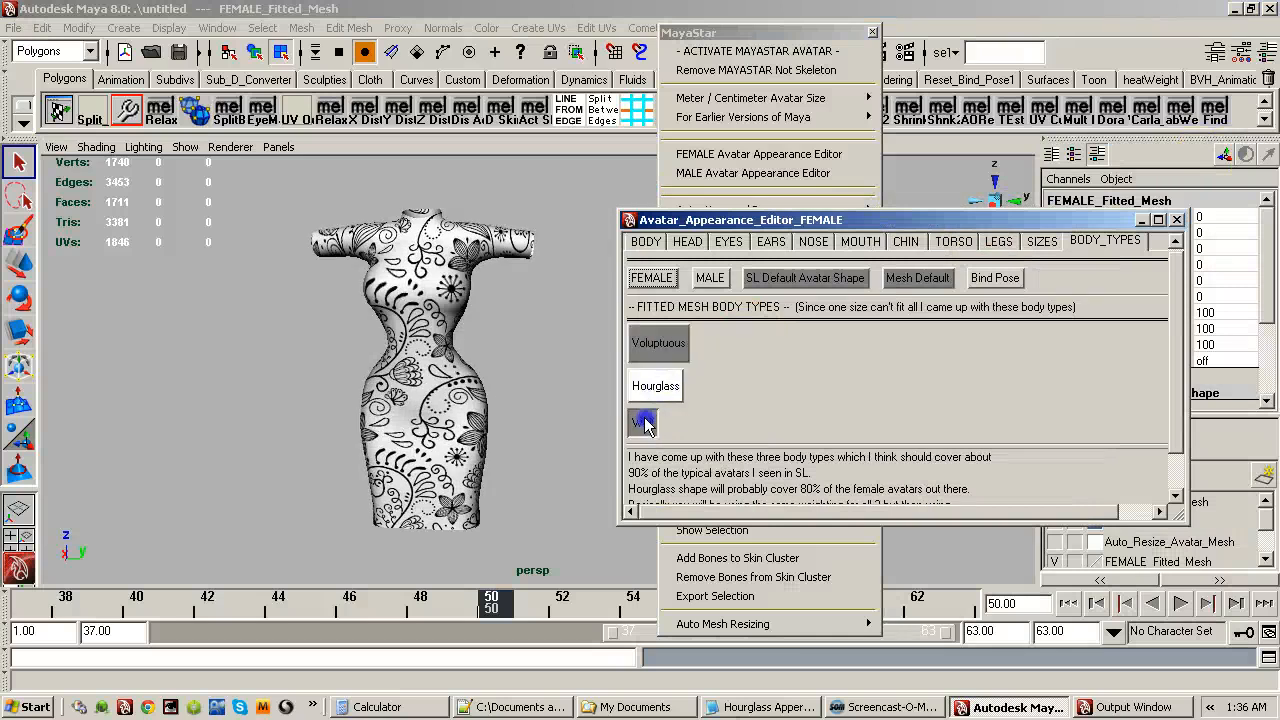
click(645, 425)
alt+drag(503, 400, 491, 449)
click(655, 340)
click(656, 386)
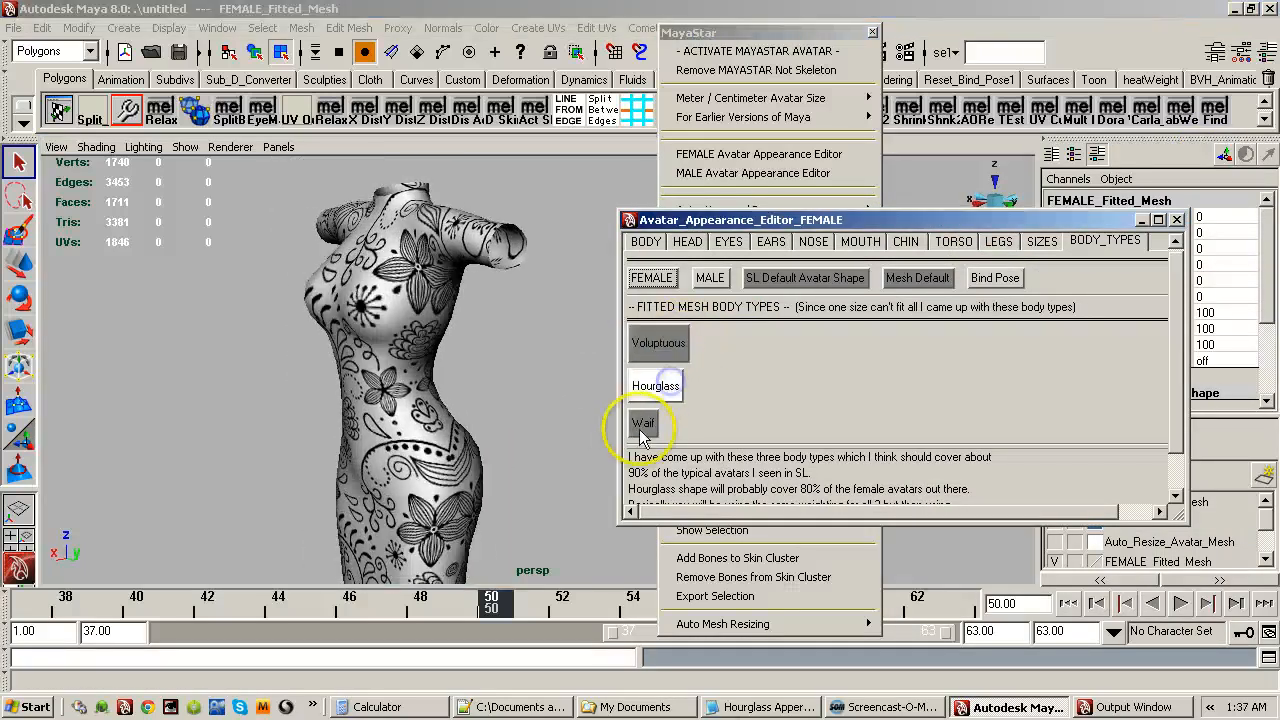
click(641, 424)
mouse_move(518, 428)
alt+mouse_down()
mouse_move(489, 437)
mouse_move(514, 429)
alt+mouse_up()
Show the Default_Avatar_Mesh layer and reopen the female Avatar Appearance Editor.
click(1005, 220)
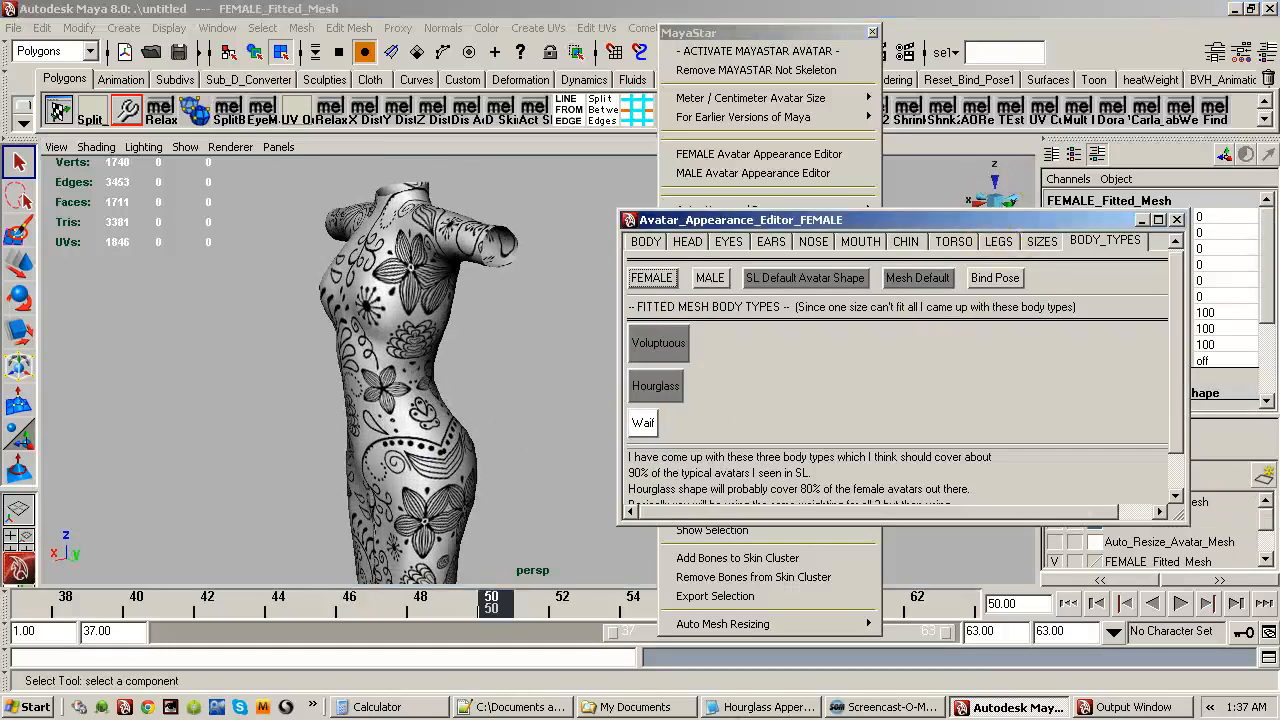
click(1110, 545)
click(1056, 502)
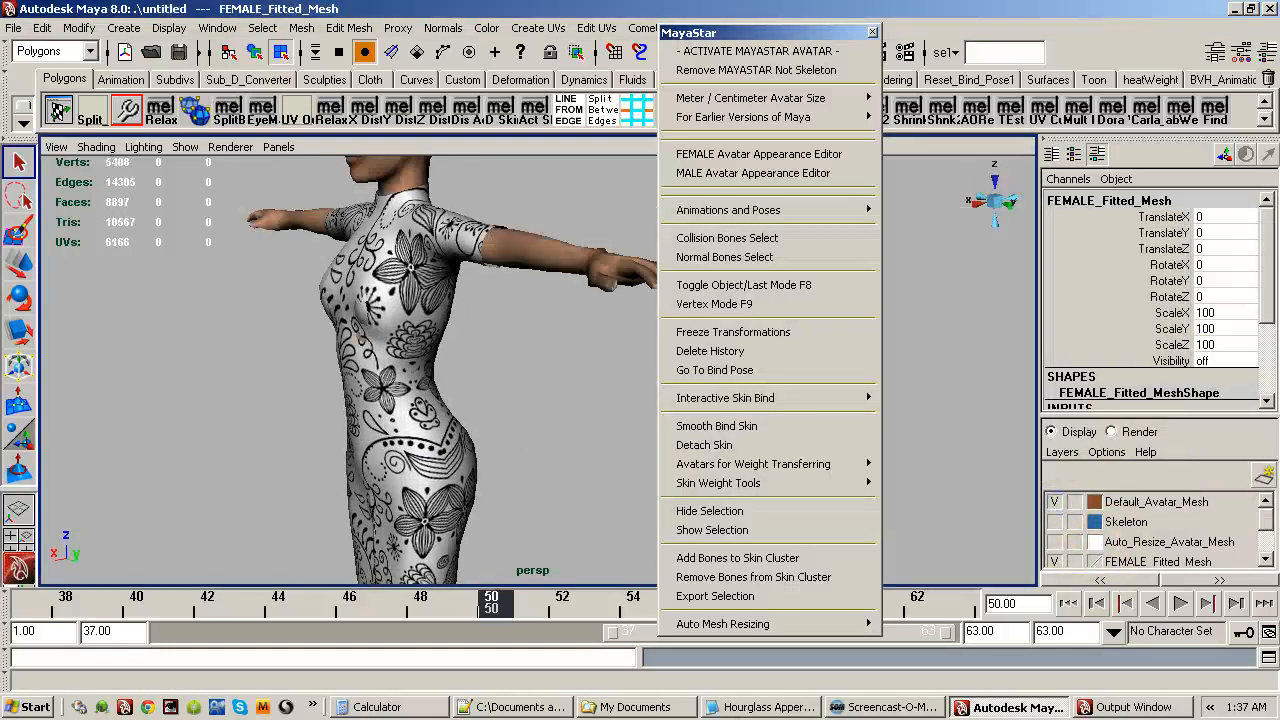
click(759, 154)
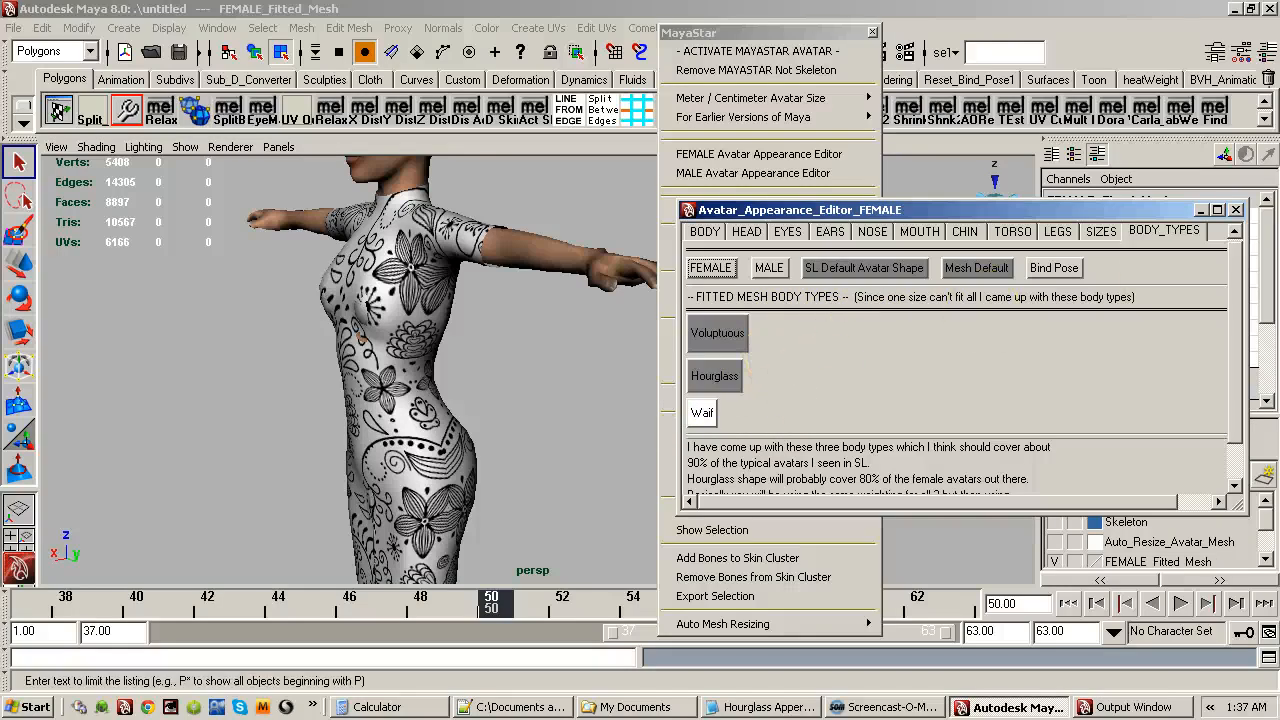
Review the scene's dress and fitted mesh objects in the Outliner and close it.
click(57, 110)
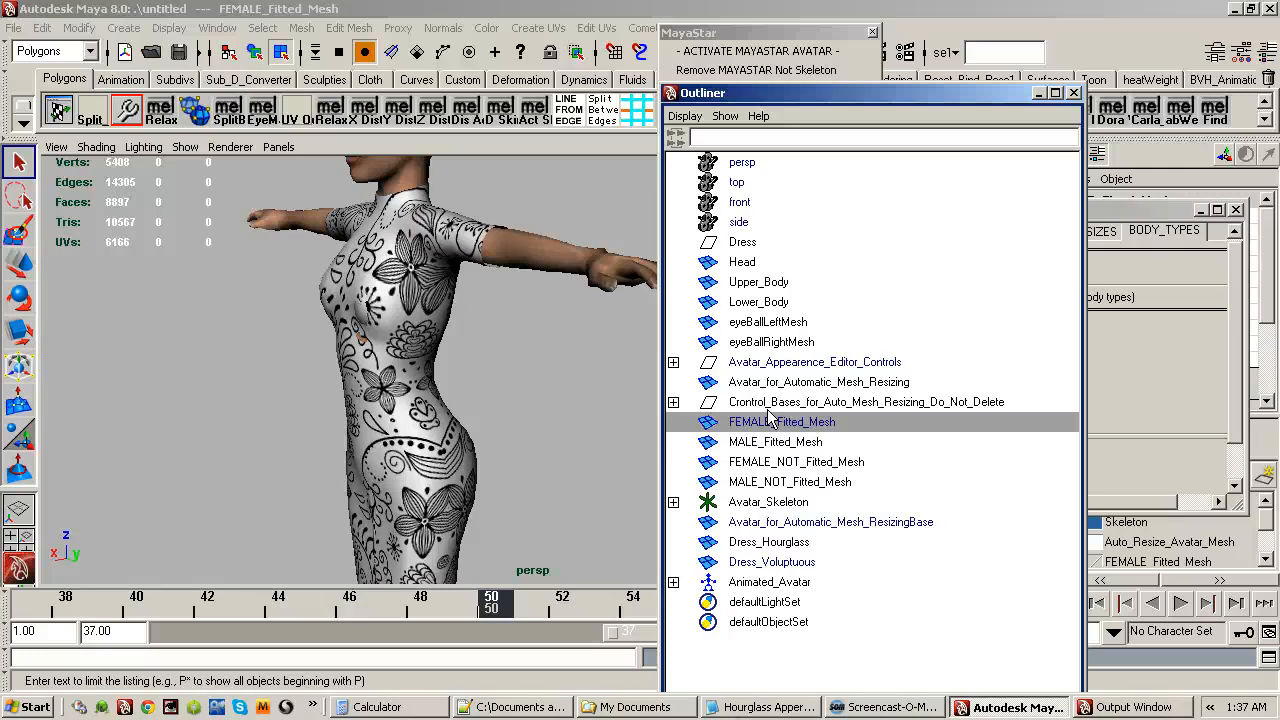
click(868, 100)
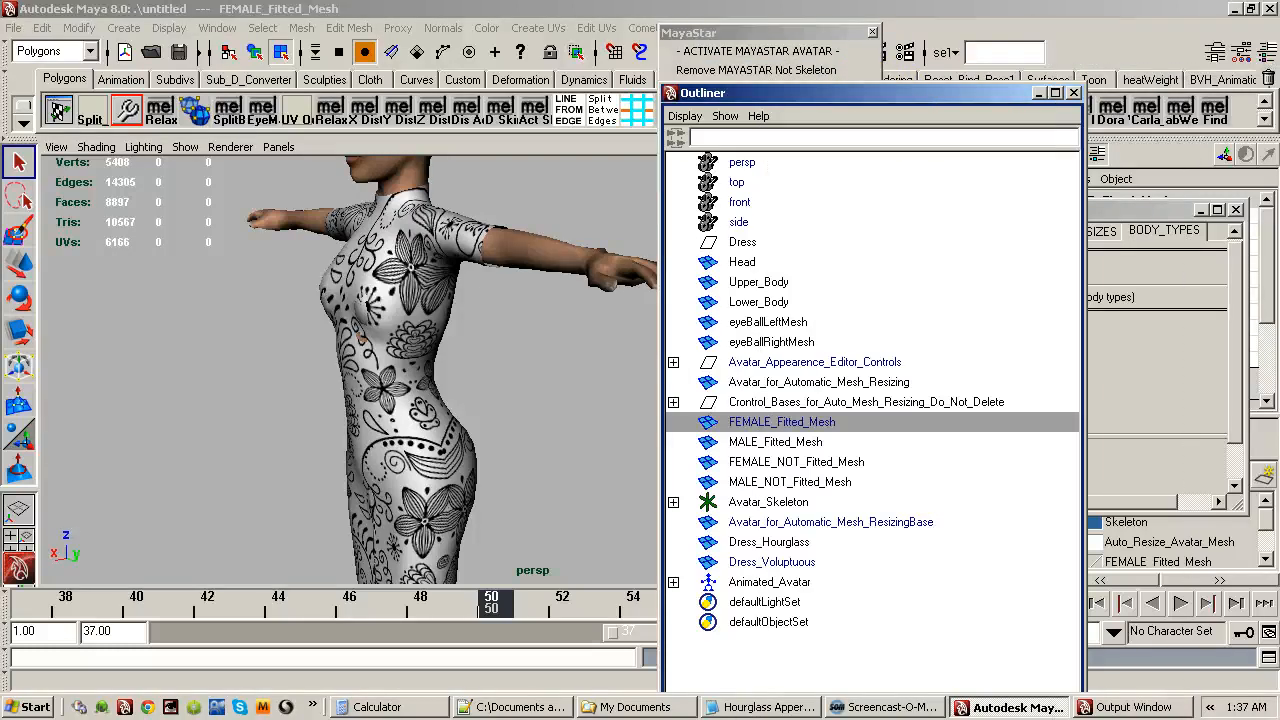
click(1074, 92)
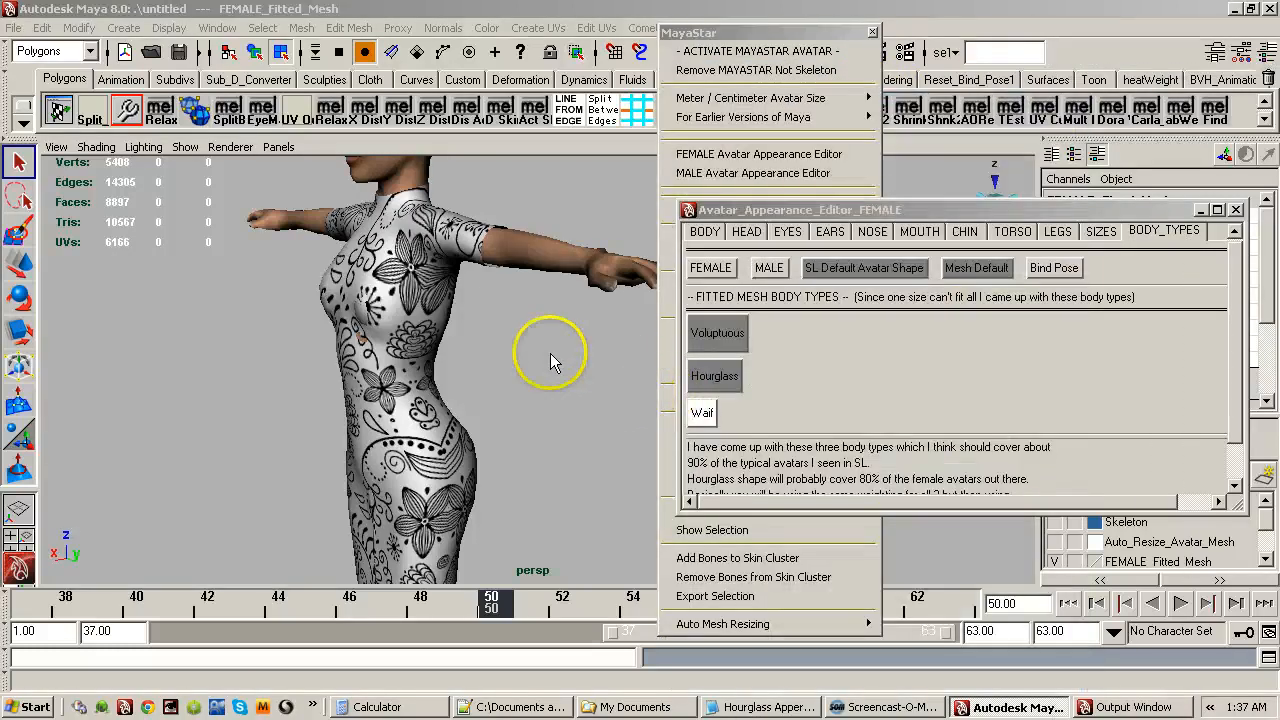
Check how the dress covers the avatar's bust, waist and hips on the Waif shape.
mouse_move(540, 412)
alt+mouse_down()
mouse_move(543, 391)
mouse_move(603, 389)
mouse_move(521, 397)
alt+mouse_up()
alt+middle_drag(521, 397, 558, 395)
alt+drag(558, 395, 545, 430)
alt+middle_drag(545, 430, 542, 346)
alt+drag(518, 448, 533, 446)
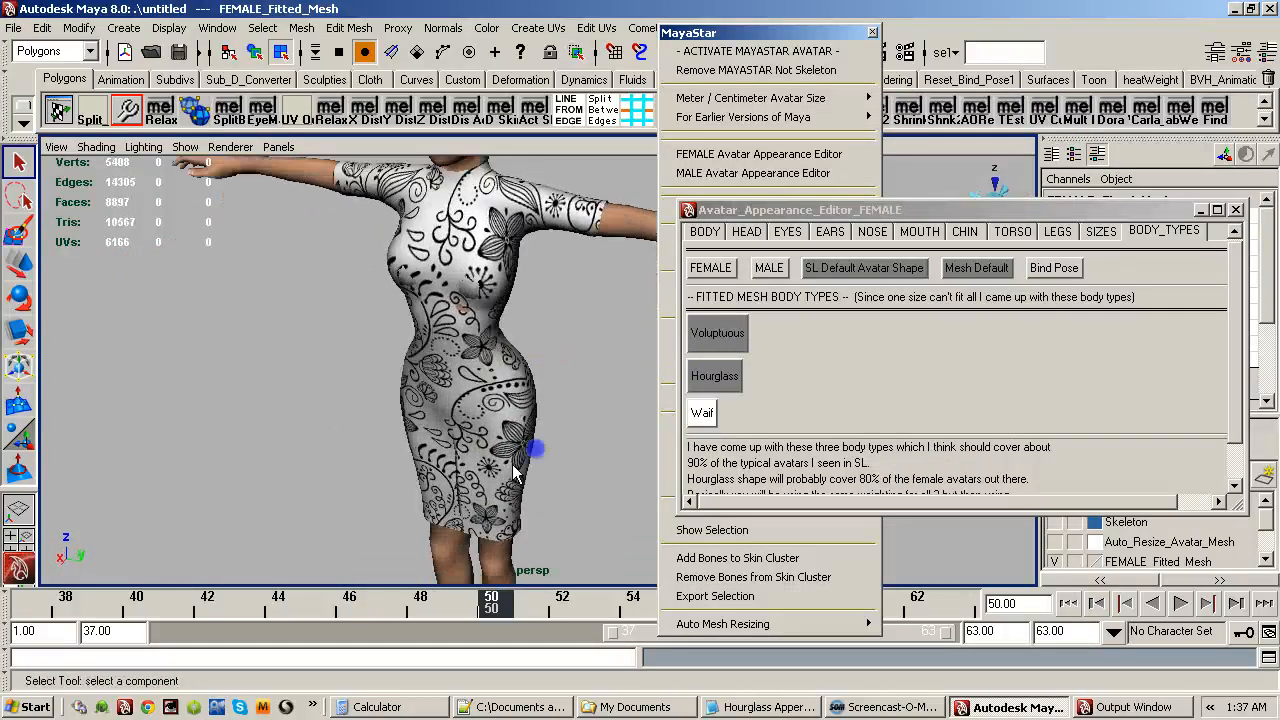
Return to object selection with the dress picked, examine the front of the skirt and its hem up close, and clear the selection.
click(476, 479)
key(F8)
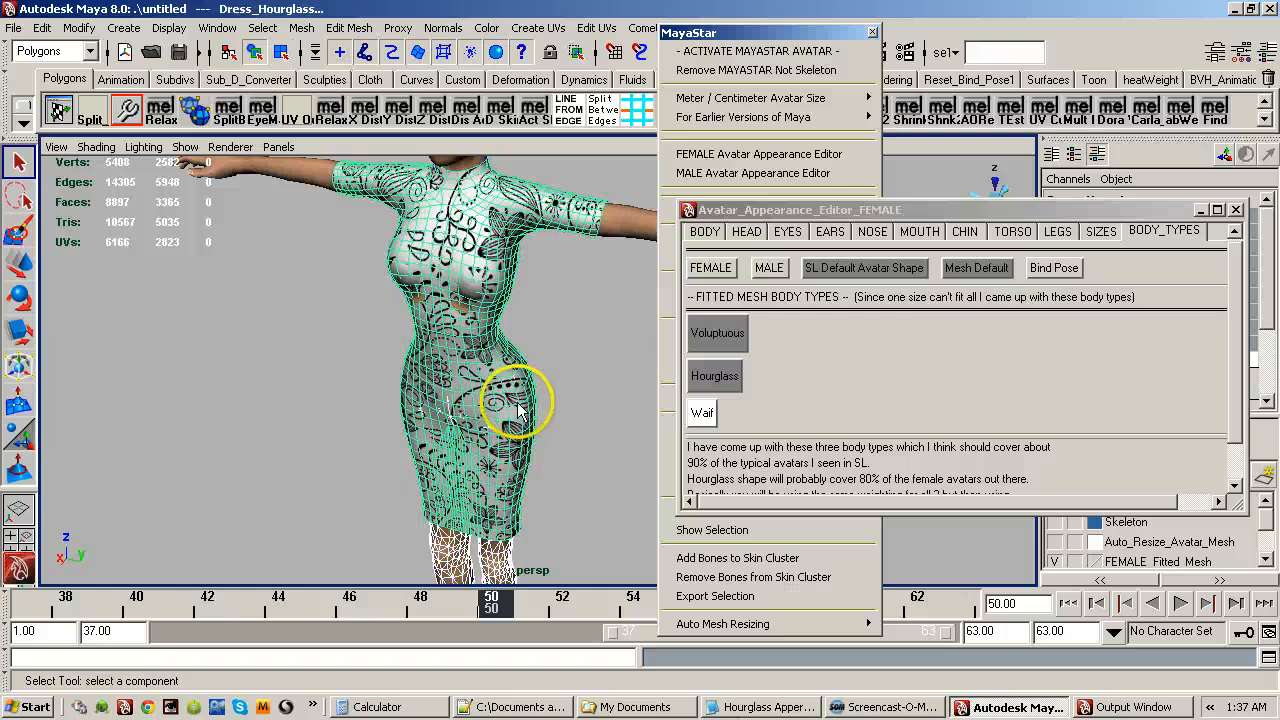
click(548, 378)
key(ctrl+z)
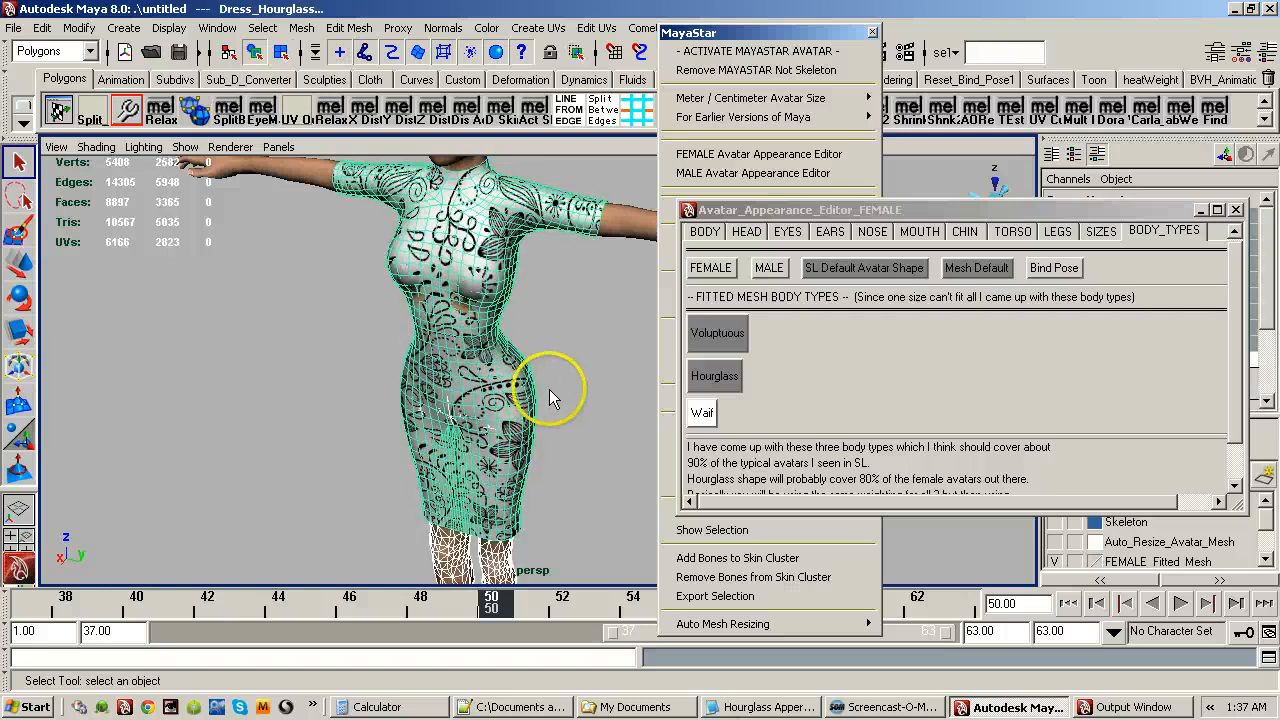
alt+middle_drag(550, 389, 582, 289)
alt+right_drag(548, 318, 457, 414)
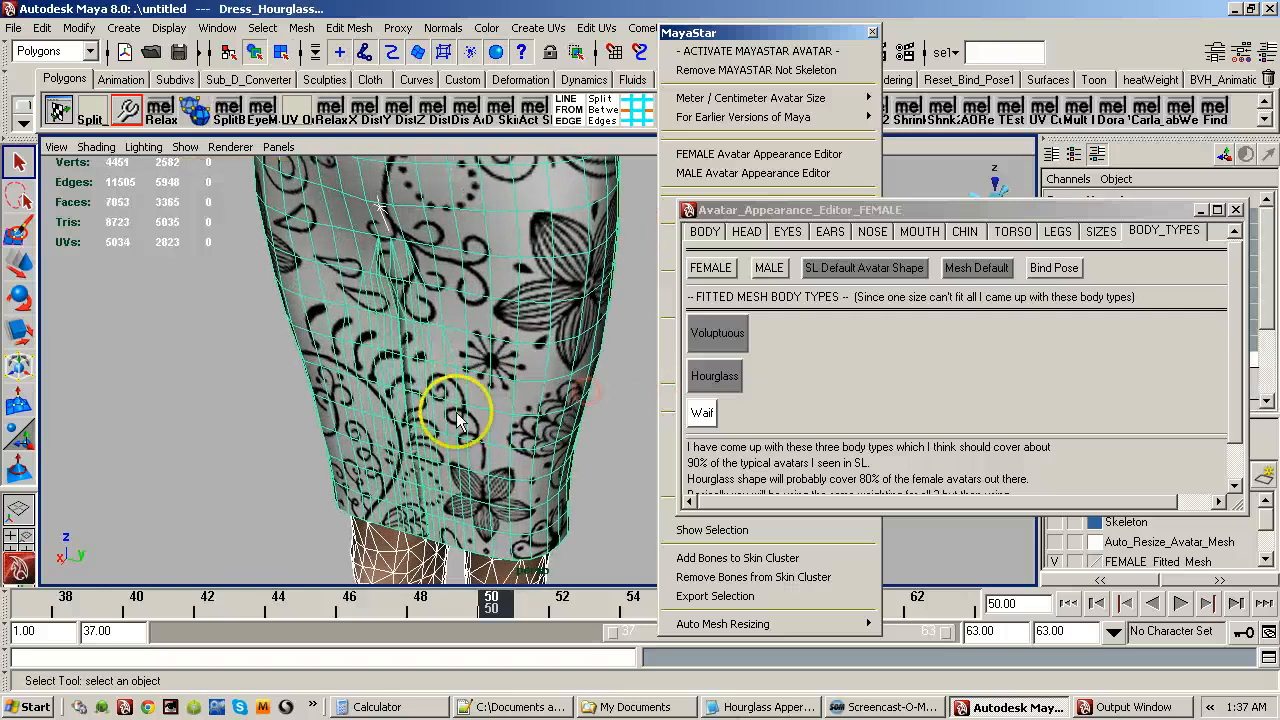
alt+drag(457, 414, 486, 376)
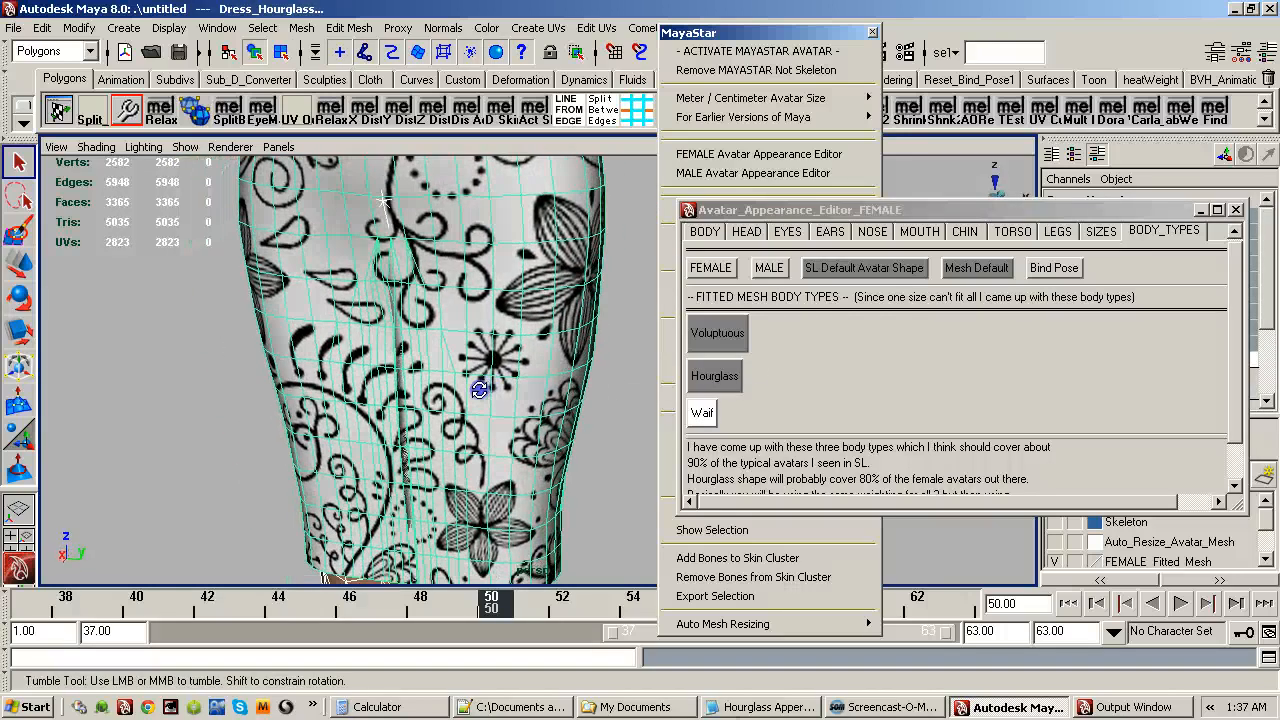
alt+right_drag(481, 390, 332, 436)
alt+right_drag(590, 345, 430, 400)
click(627, 248)
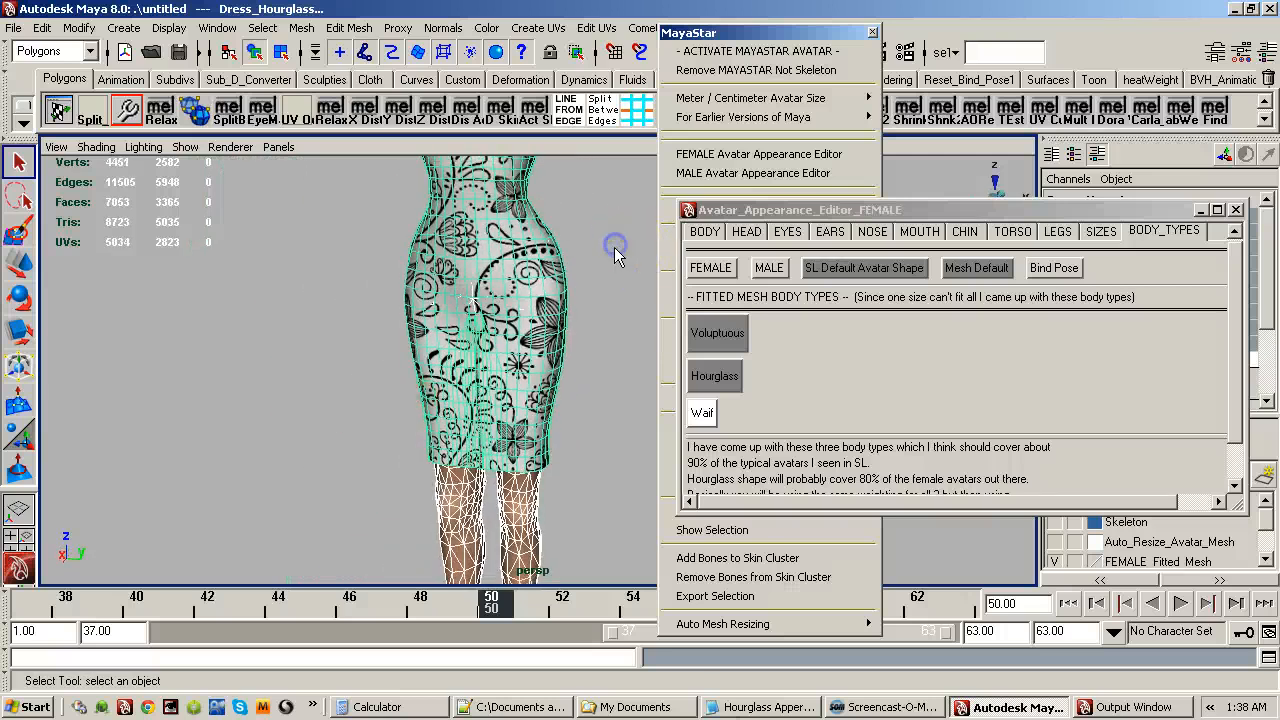
Compare the Hourglass and Waif body types on the dressed avatar's upper body.
alt+middle_drag(576, 280, 537, 441)
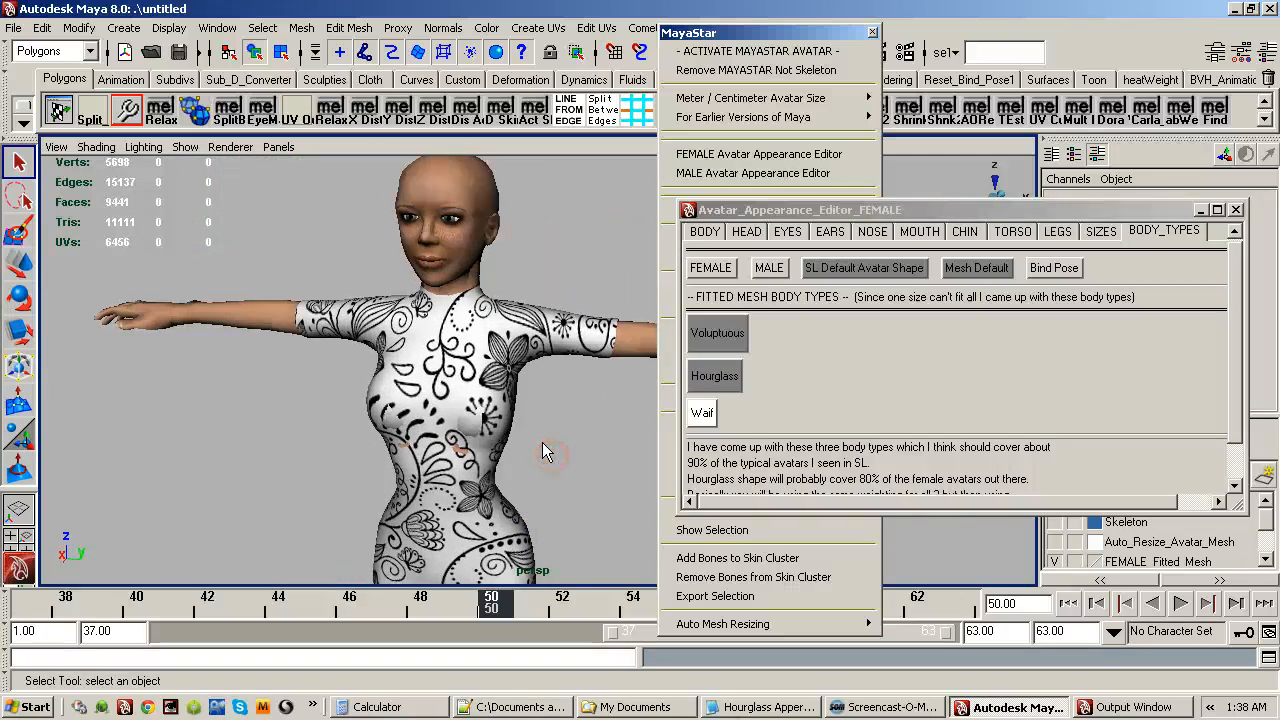
click(714, 372)
click(700, 420)
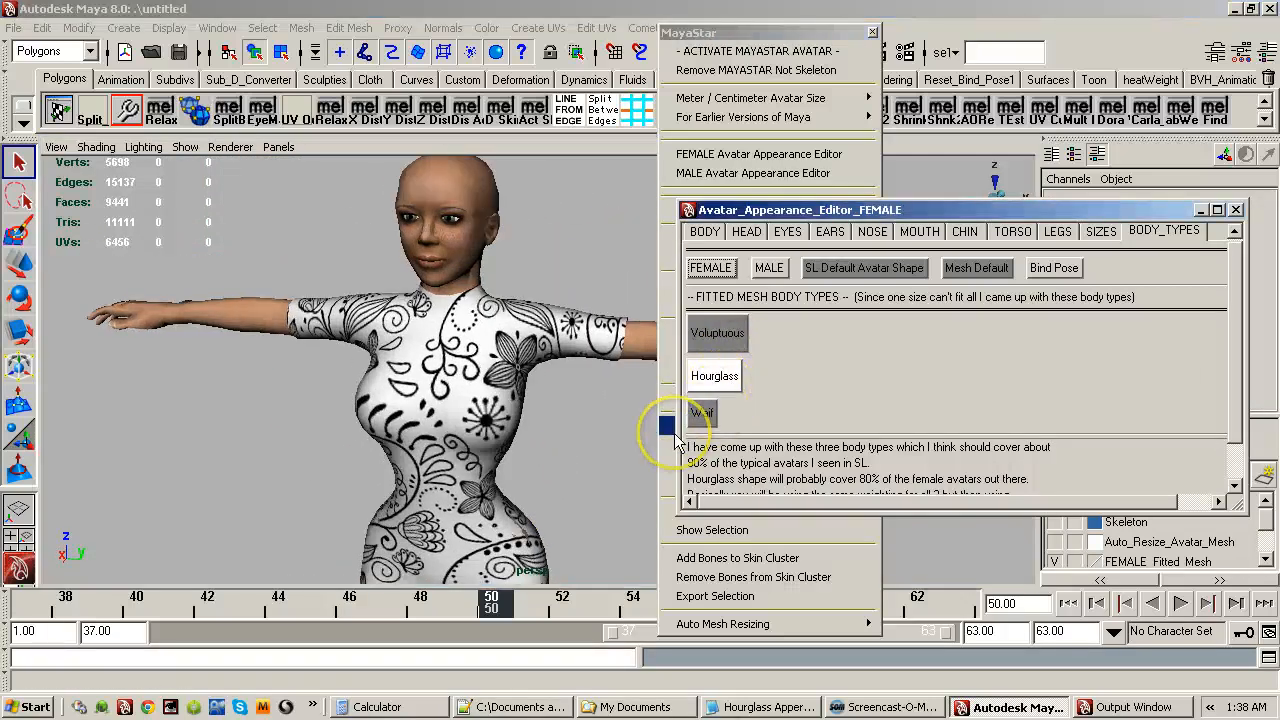